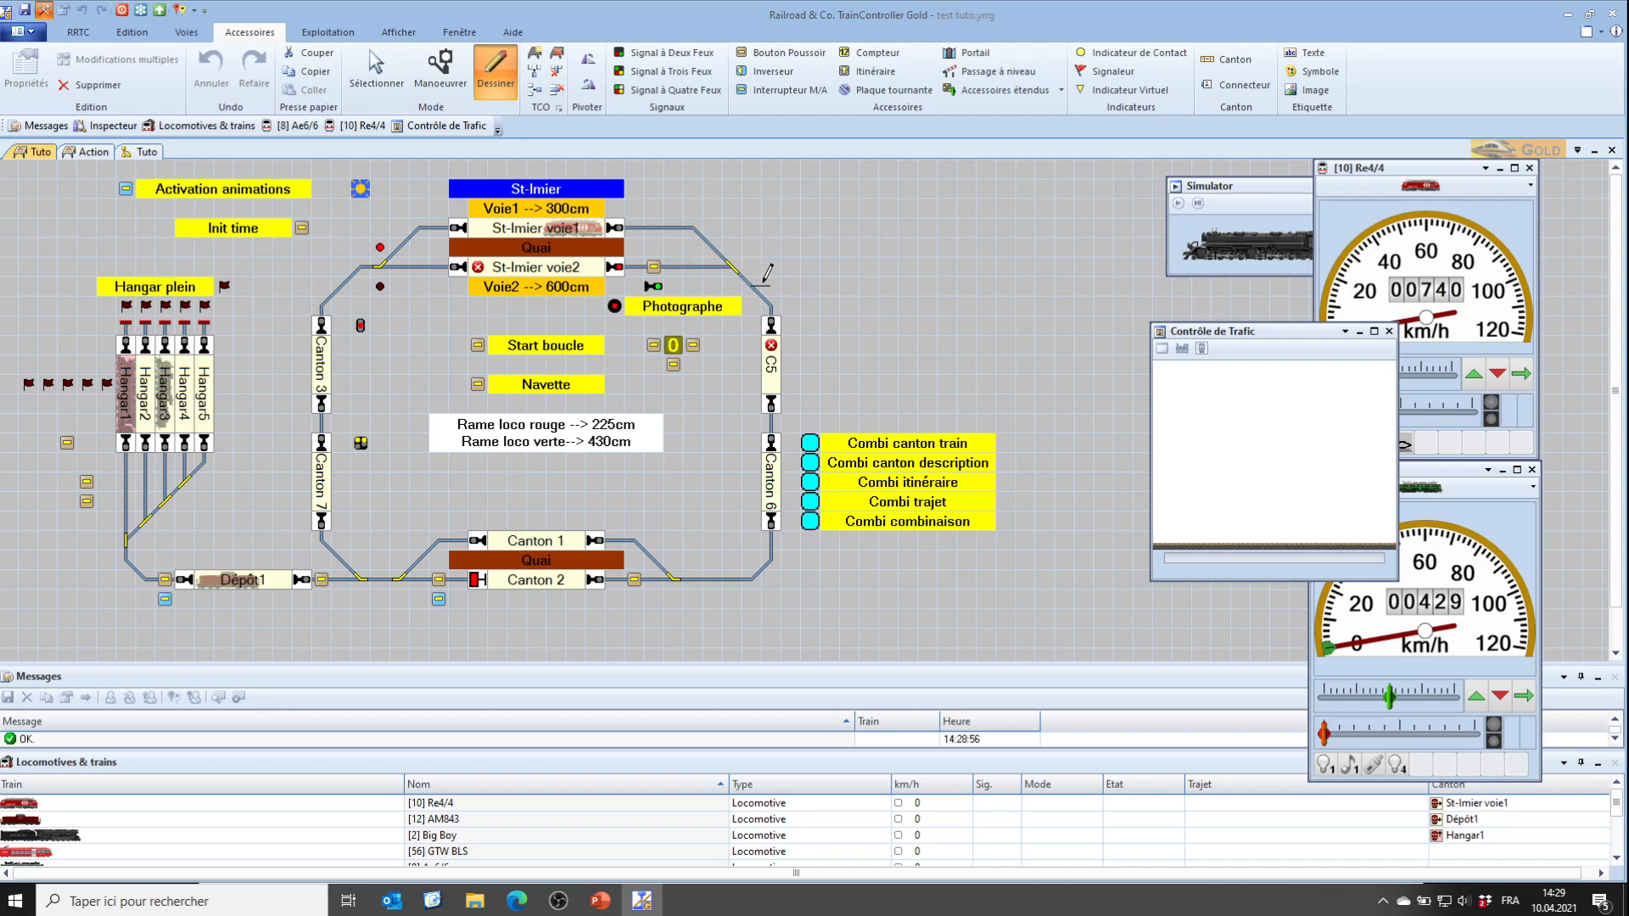
# Draw a branch track from the line above C5 outward and down, and place two connectors above and below the Combi labels
pyautogui.moveTo(778, 284)
pyautogui.mouseDown()
pyautogui.moveTo(851, 282)
pyautogui.moveTo(868, 307)
pyautogui.moveTo(867, 404)
pyautogui.moveTo(869, 366)
pyautogui.mouseUp()
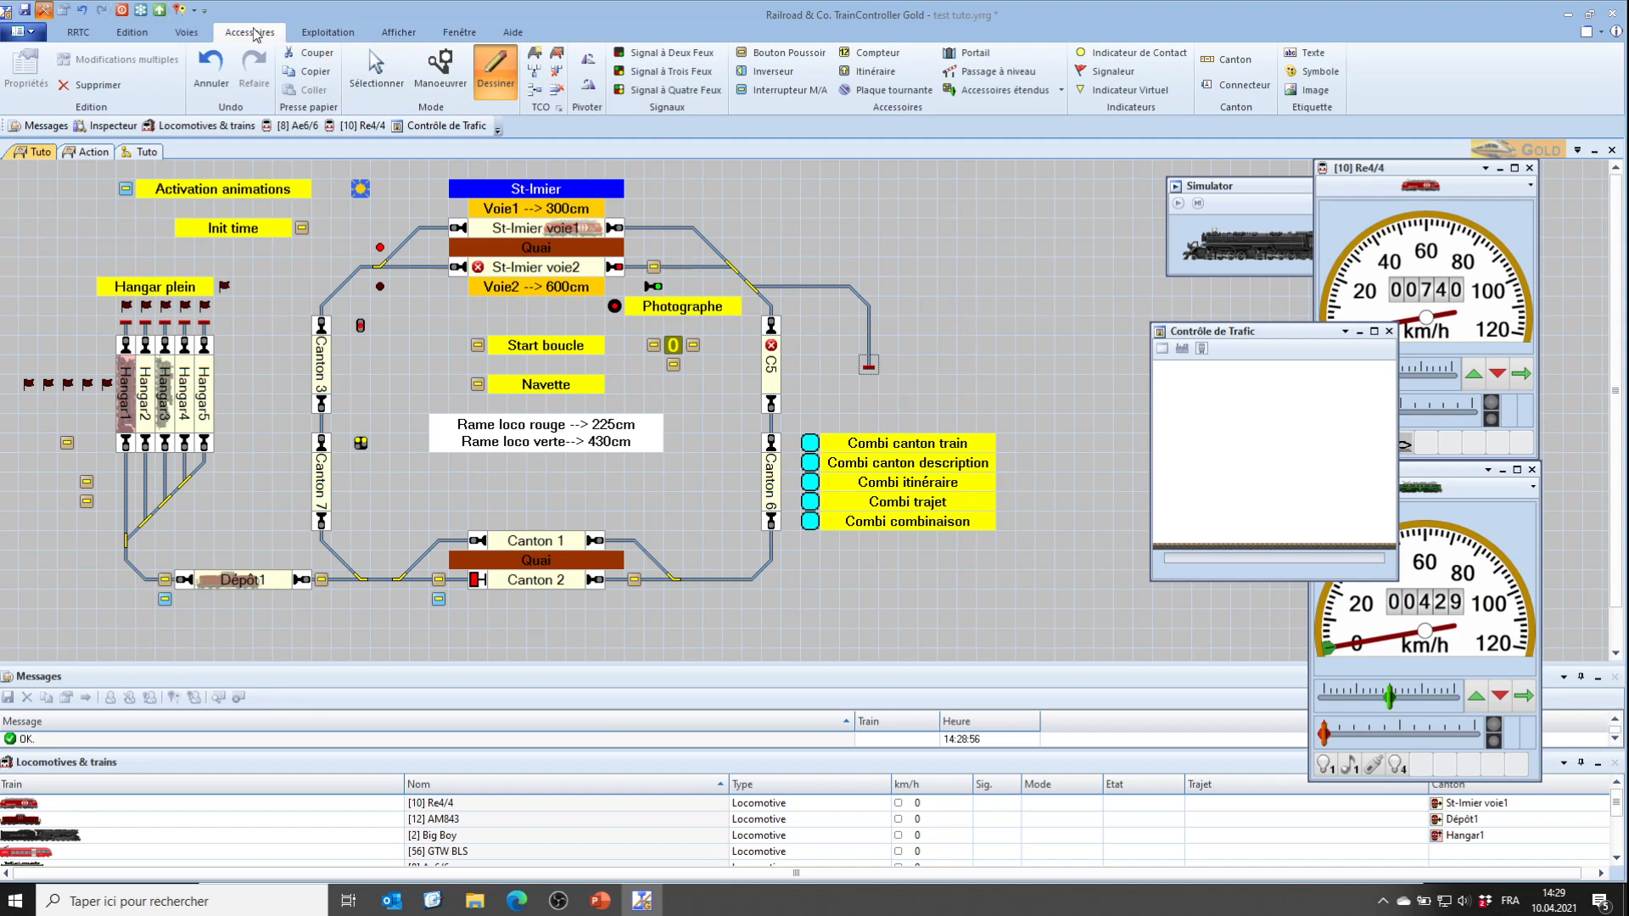
pyautogui.click(1230, 87)
pyautogui.click(868, 426)
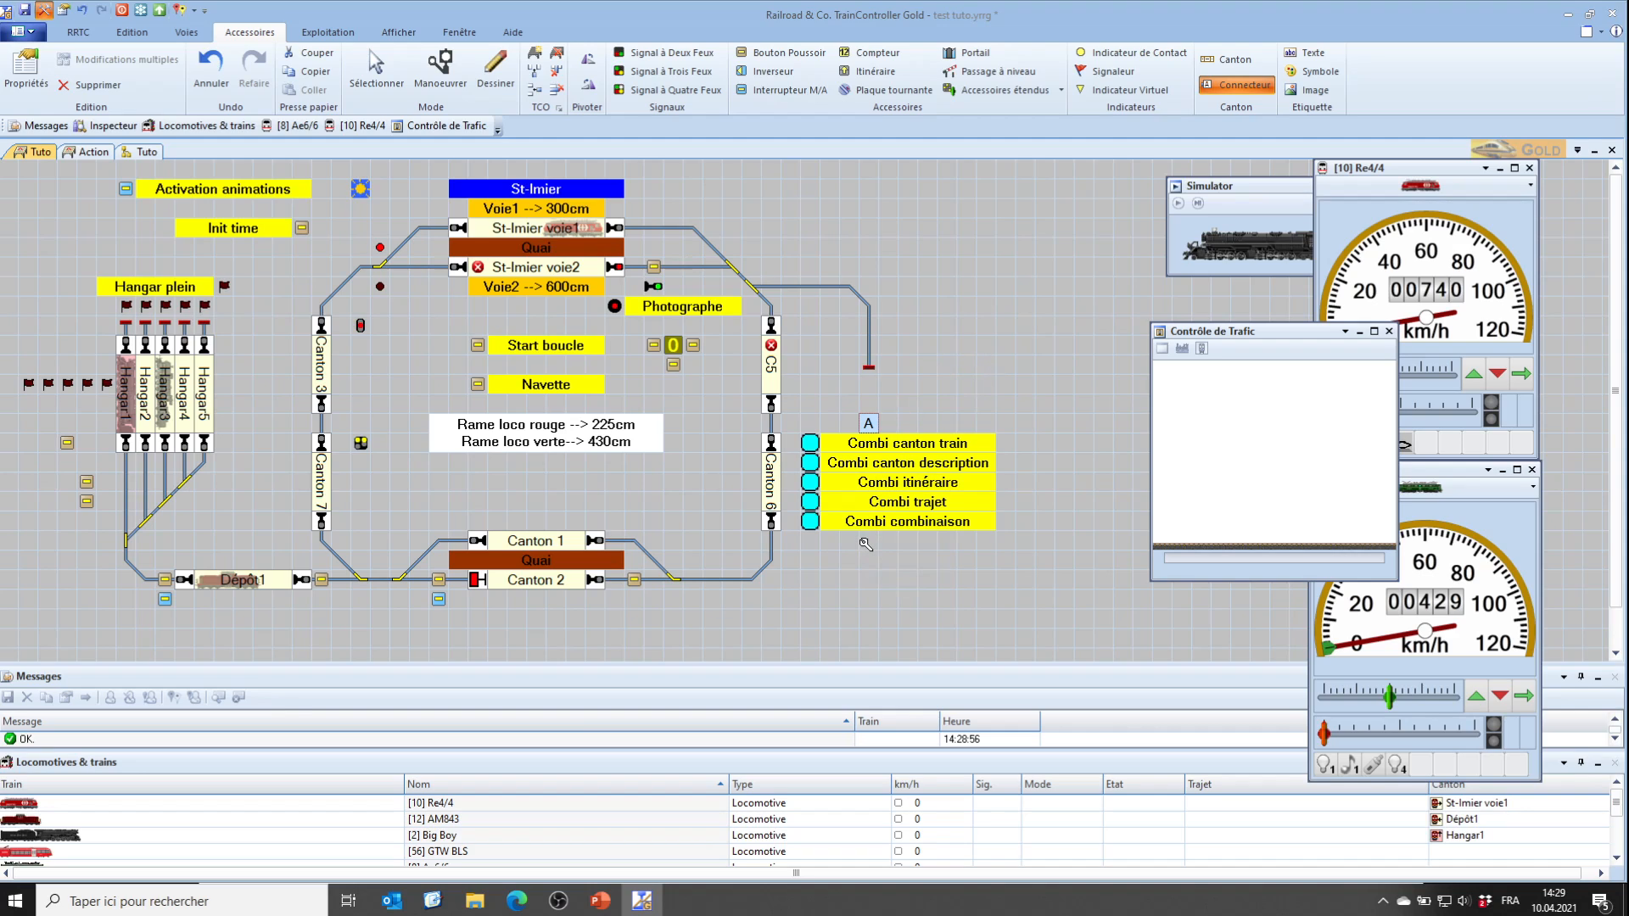
pyautogui.click(868, 544)
# Draw track joining the branch to the upper connector and the lower connector to the main line below Canton 6
pyautogui.click(496, 72)
pyautogui.moveTo(870, 365); pyautogui.dragTo(869, 420)
pyautogui.moveTo(871, 544)
pyautogui.mouseDown()
pyautogui.moveTo(849, 577)
pyautogui.moveTo(868, 541)
pyautogui.moveTo(755, 577)
pyautogui.mouseUp()
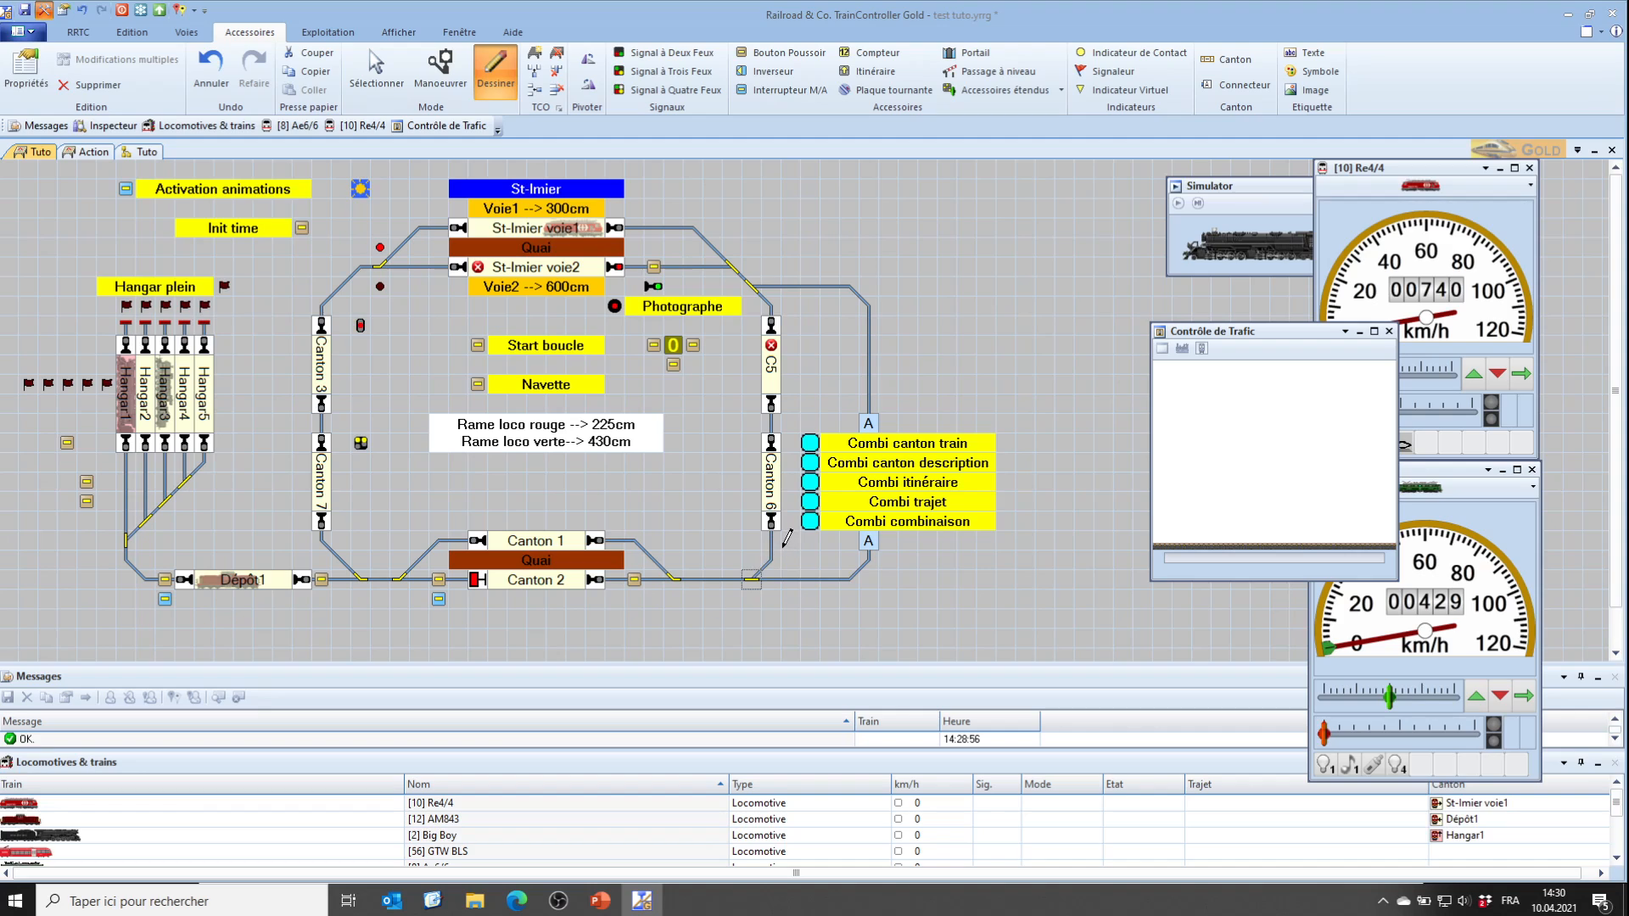
# Open the upper connector's properties, check its name A, and confirm
pyautogui.click(378, 68)
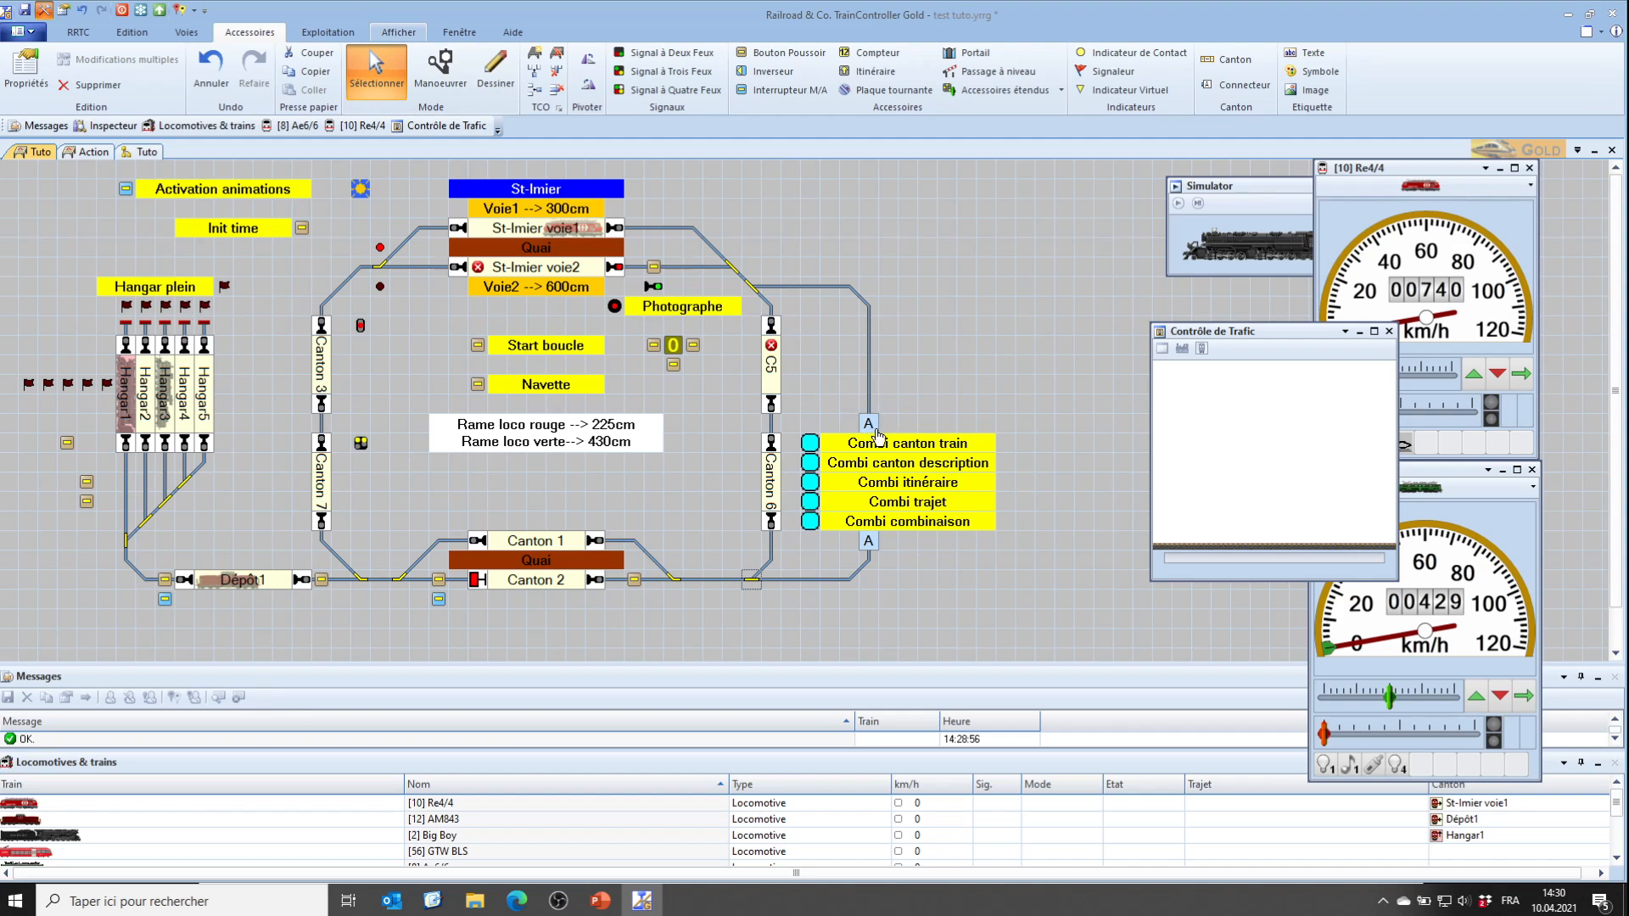
pyautogui.click(869, 424)
pyautogui.doubleClick(869, 422)
pyautogui.moveTo(680, 366); pyautogui.dragTo(637, 367)
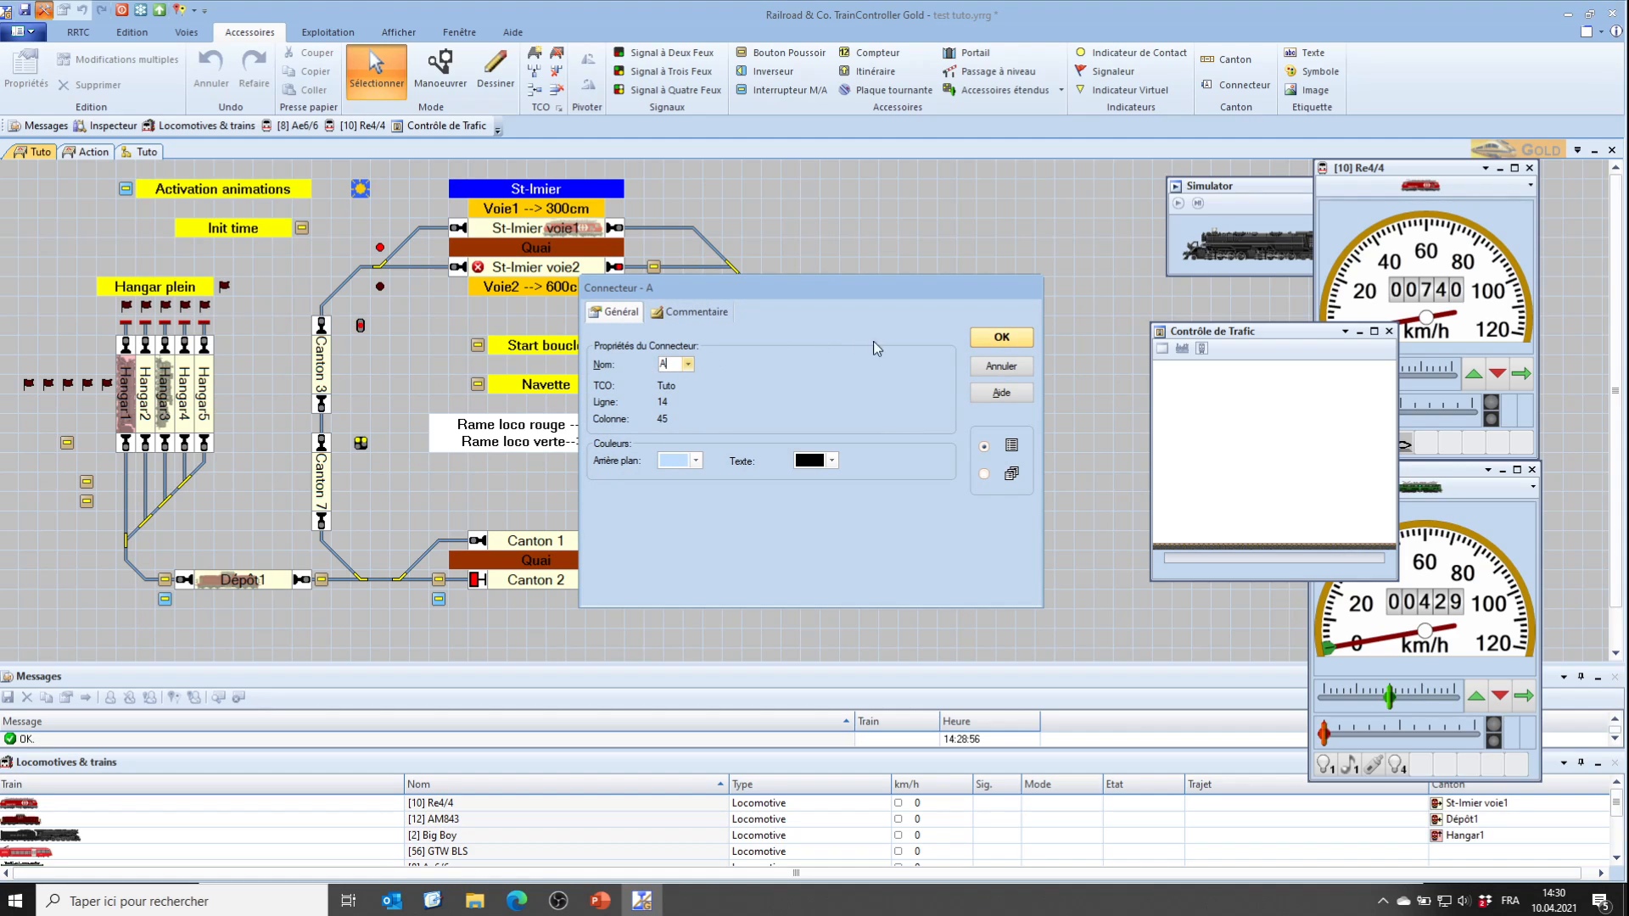
pyautogui.click(999, 339)
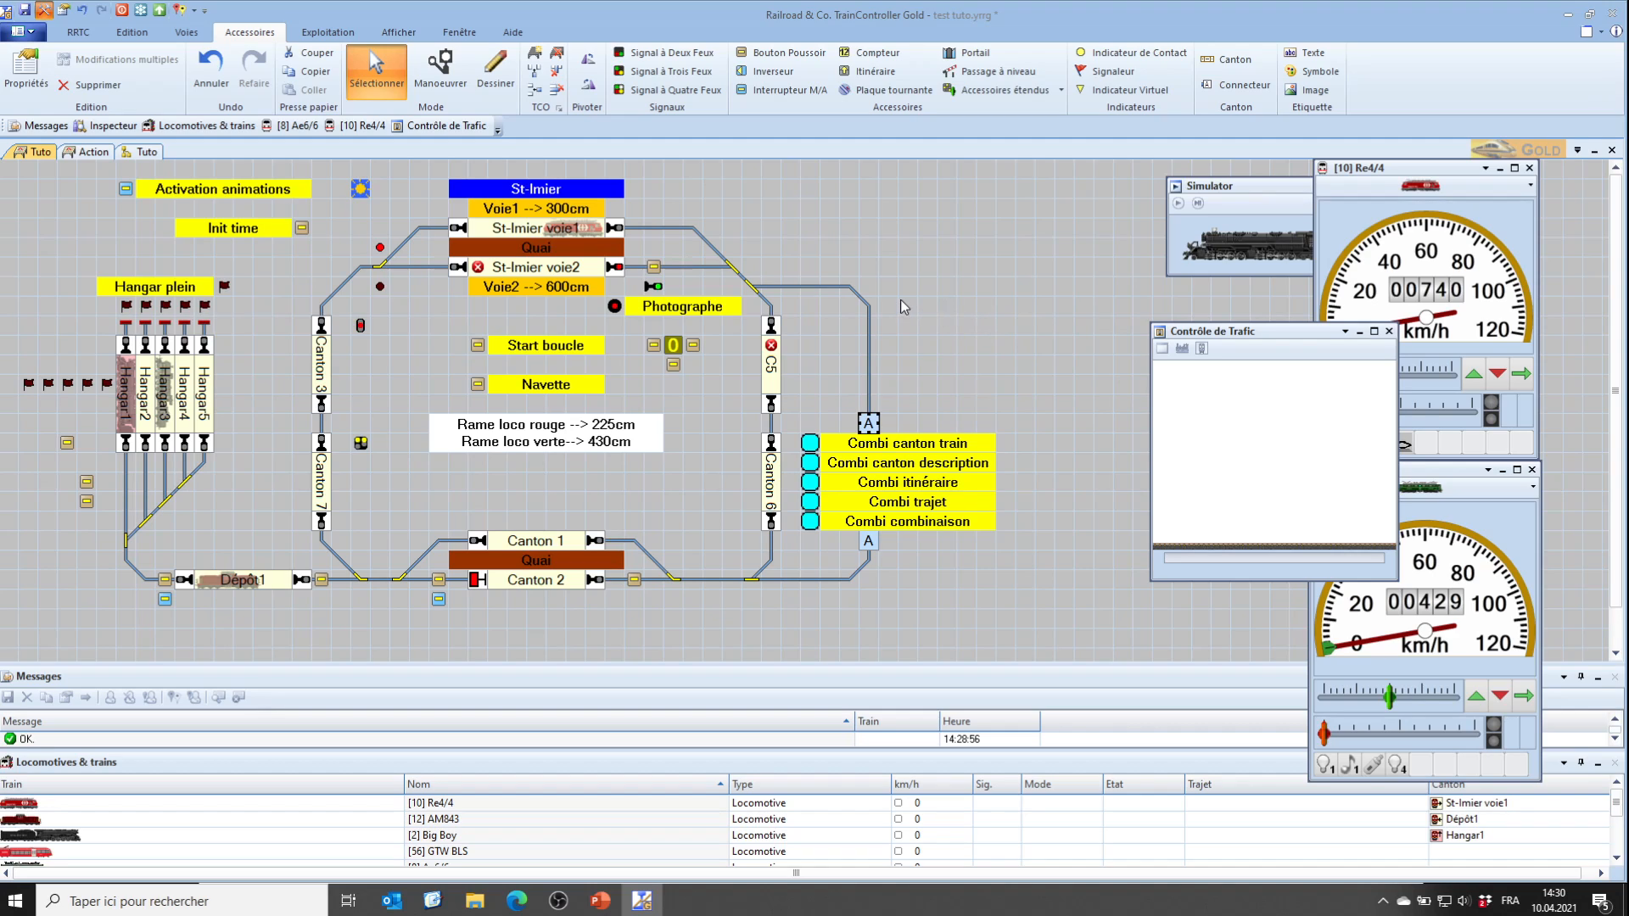
# Place a new block on the branch track directly above the upper connector and name it C20
pyautogui.click(1212, 61)
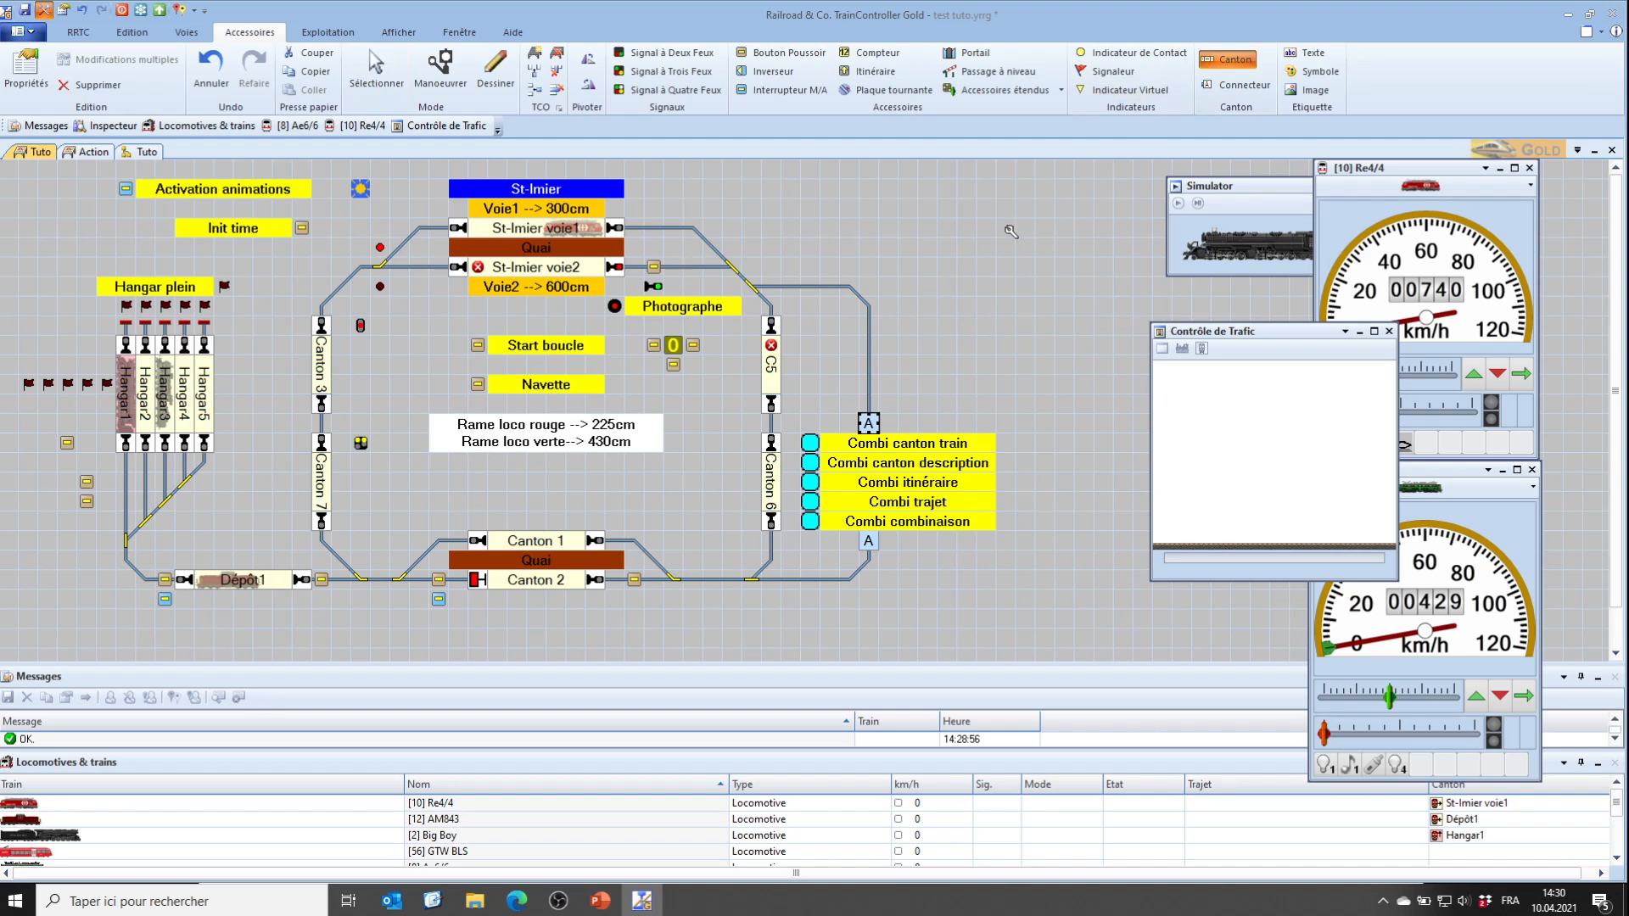
pyautogui.click(870, 343)
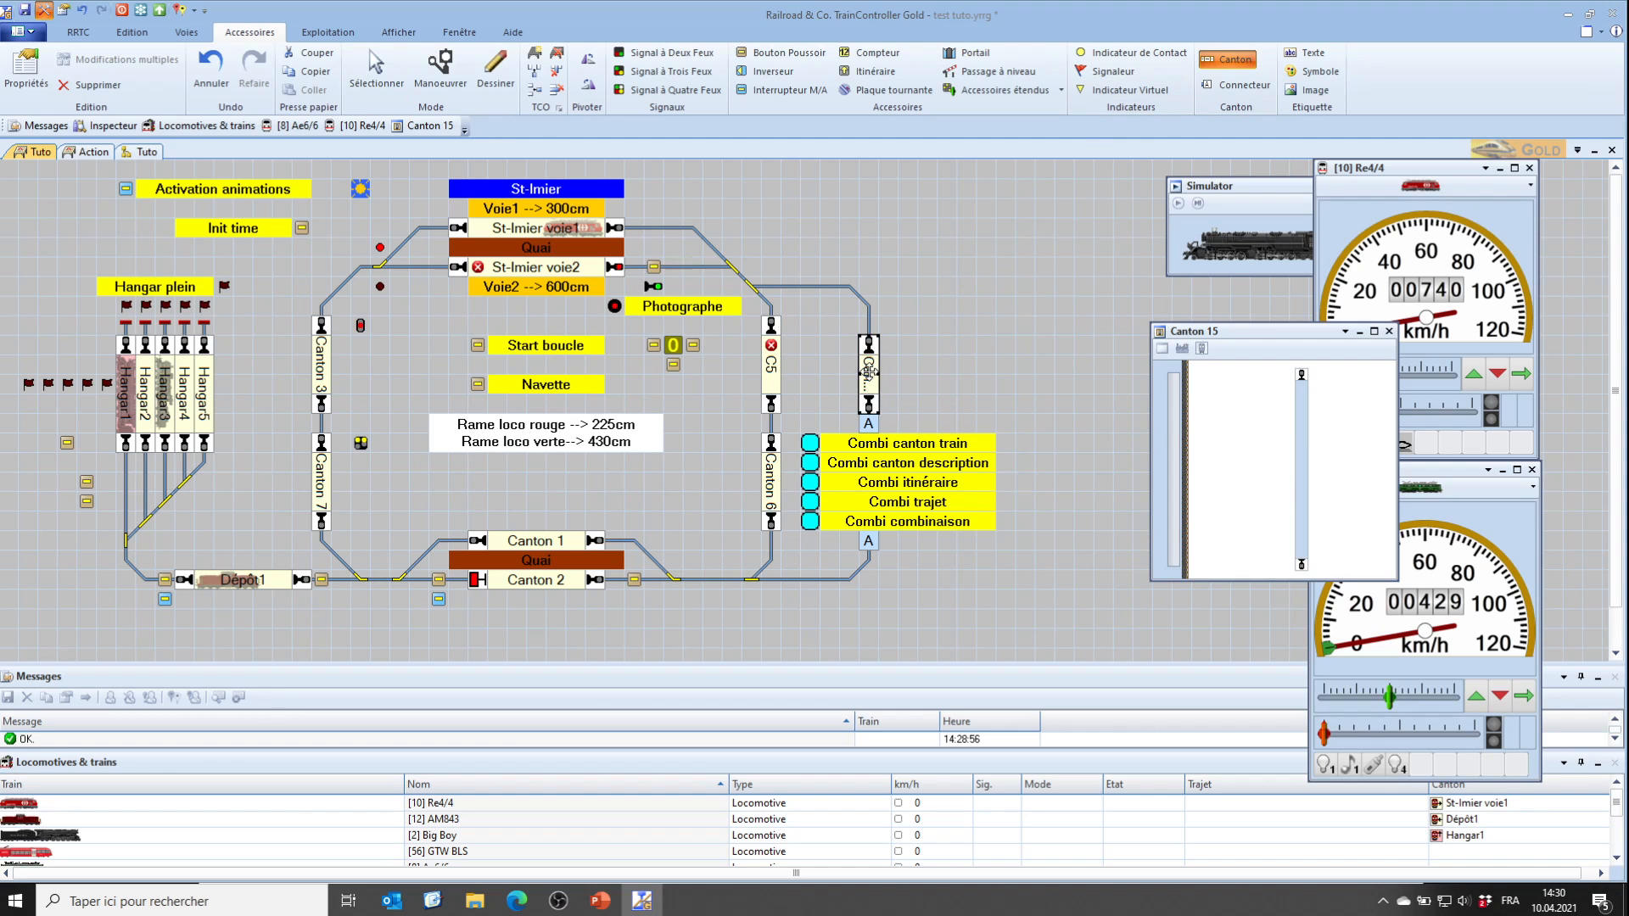
pyautogui.press('Escape')
pyautogui.doubleClick(869, 377)
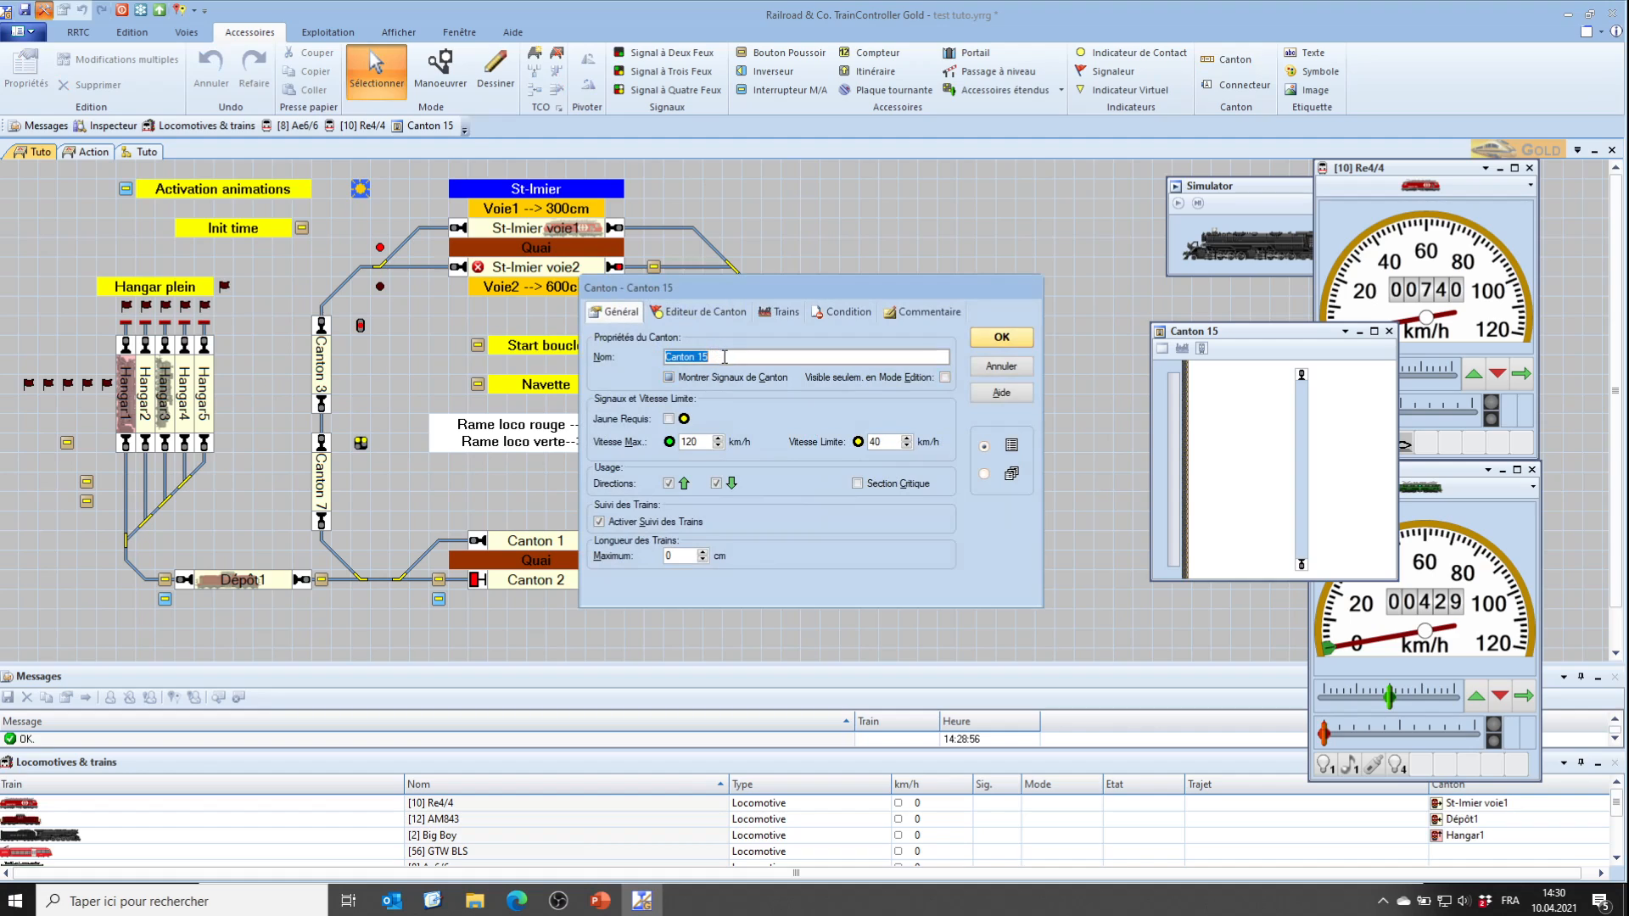
pyautogui.write('C20')
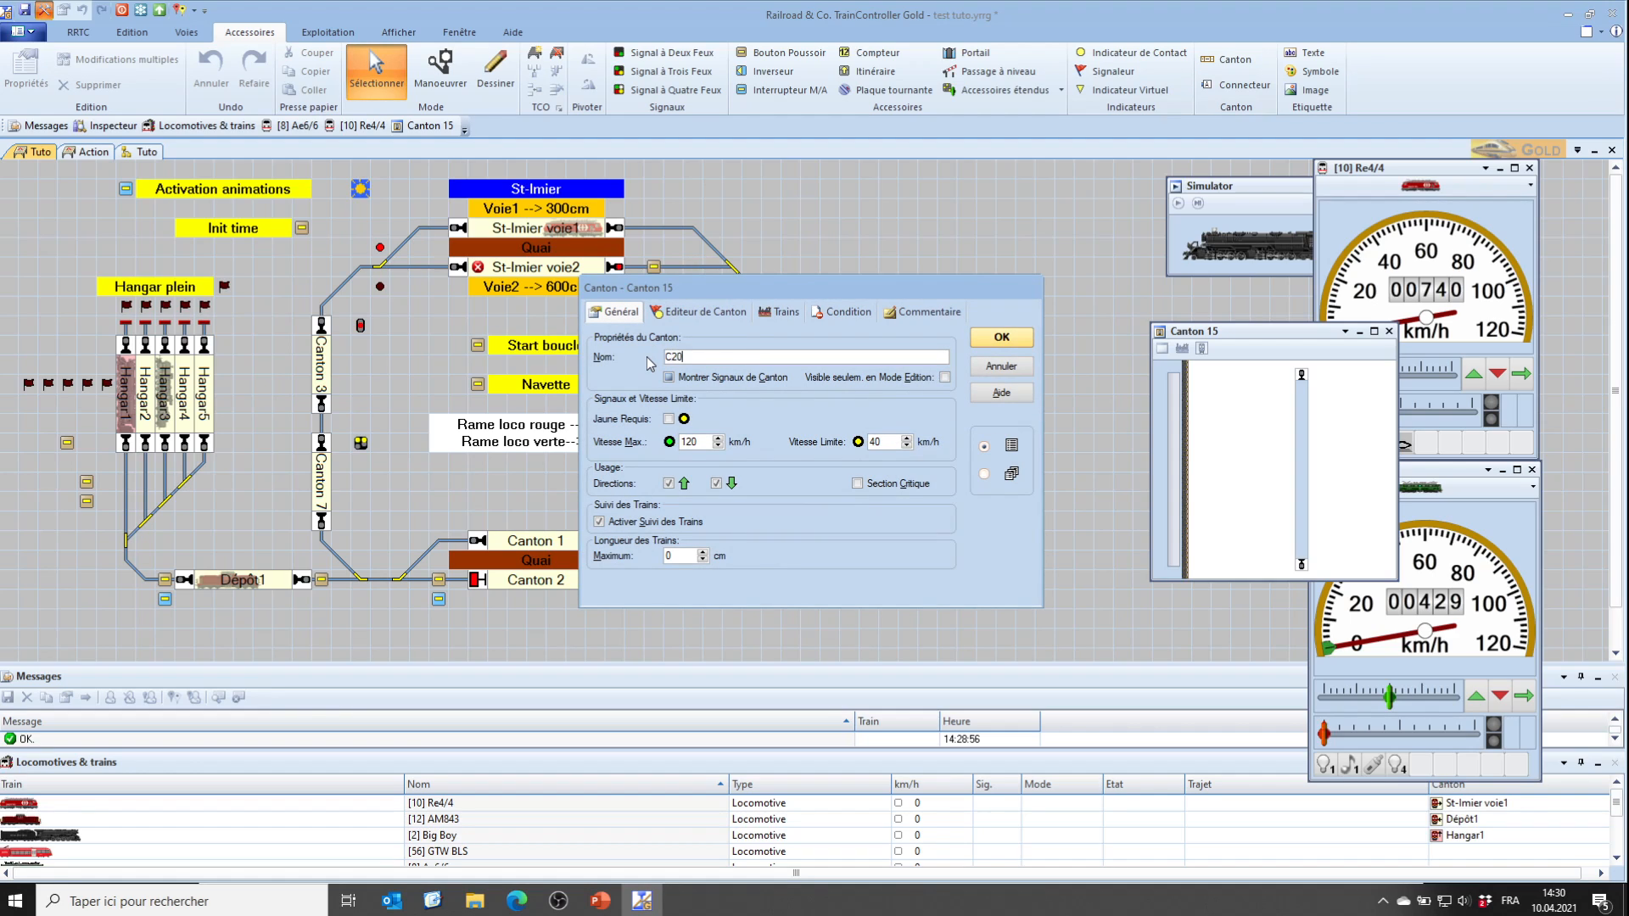
# In C20's block editor, add a downward brake marker with a length of 200 cm
pyautogui.click(681, 313)
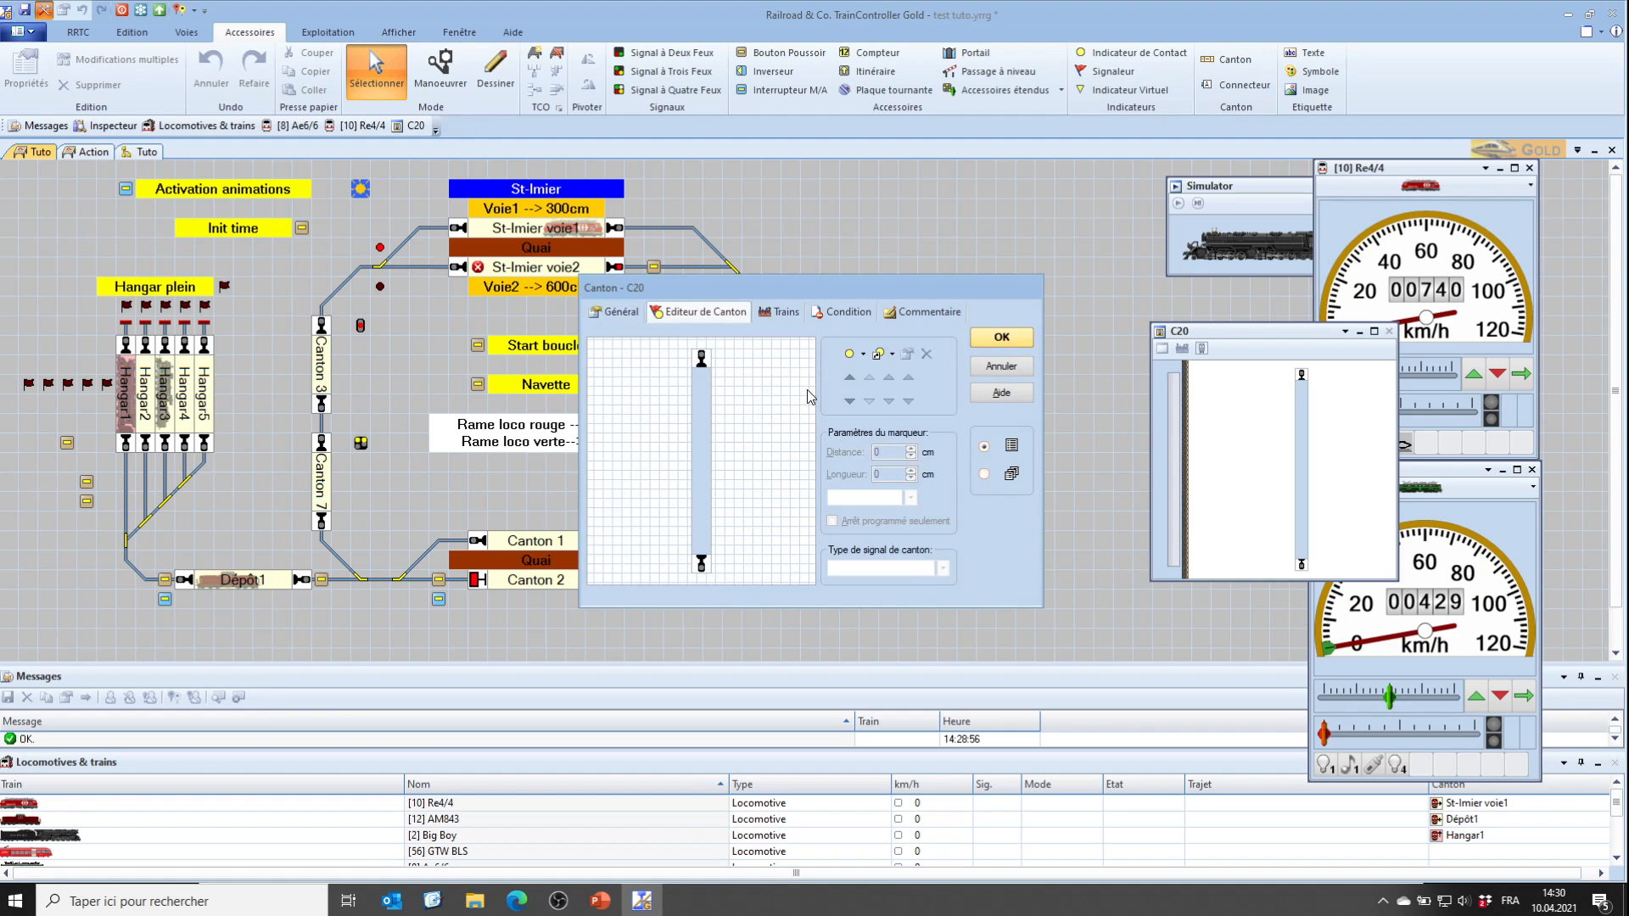
pyautogui.click(702, 416)
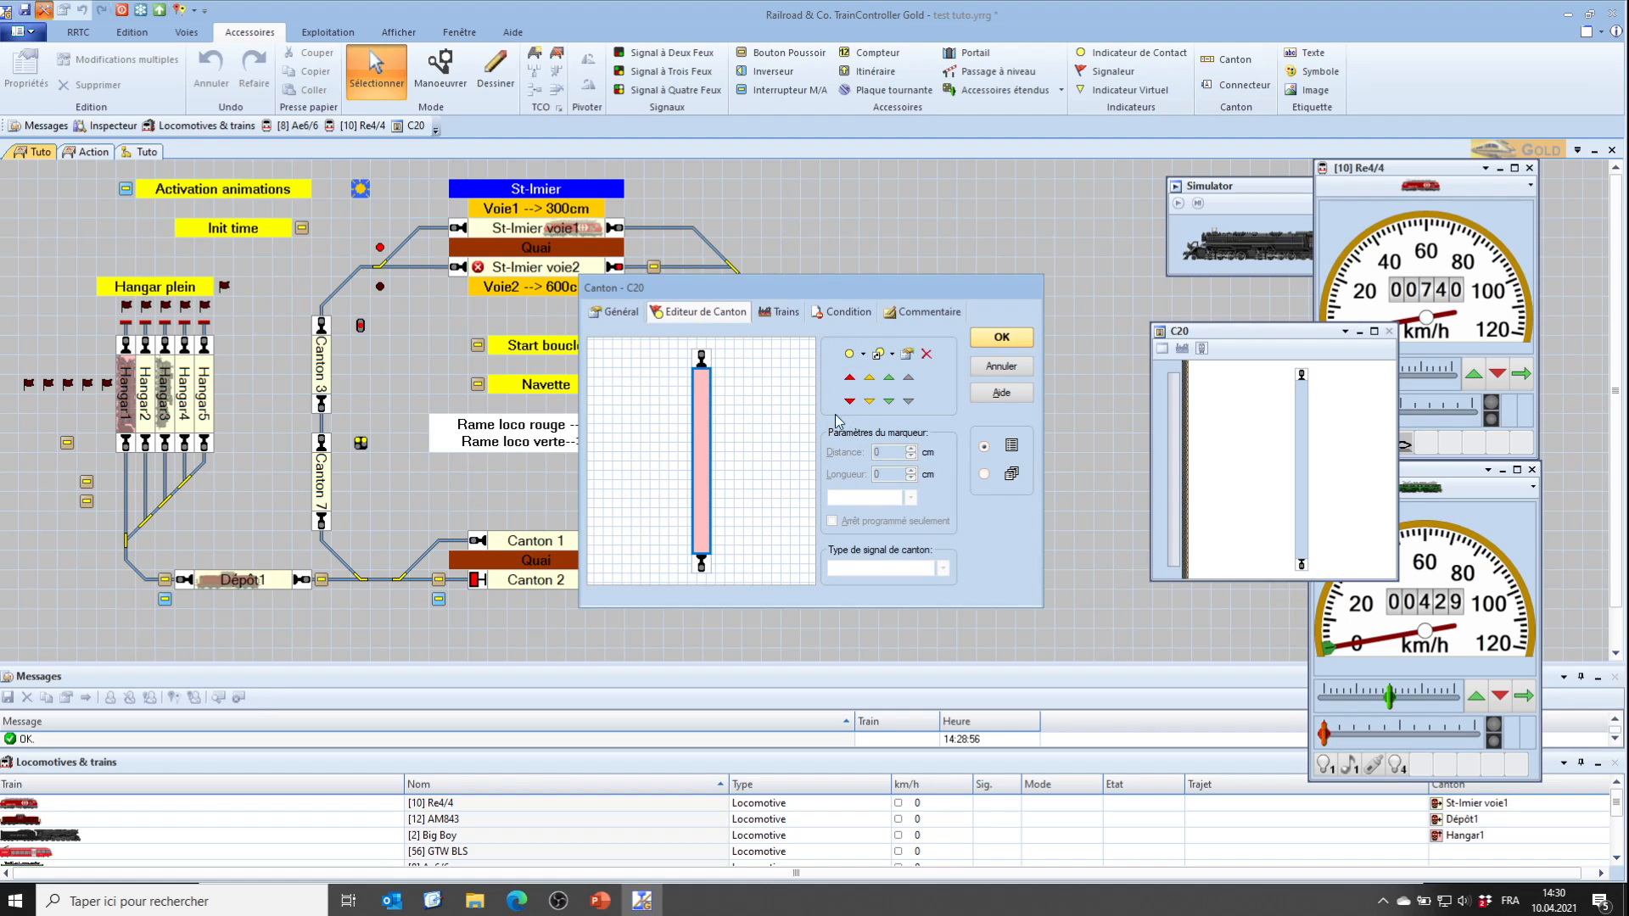
pyautogui.click(868, 400)
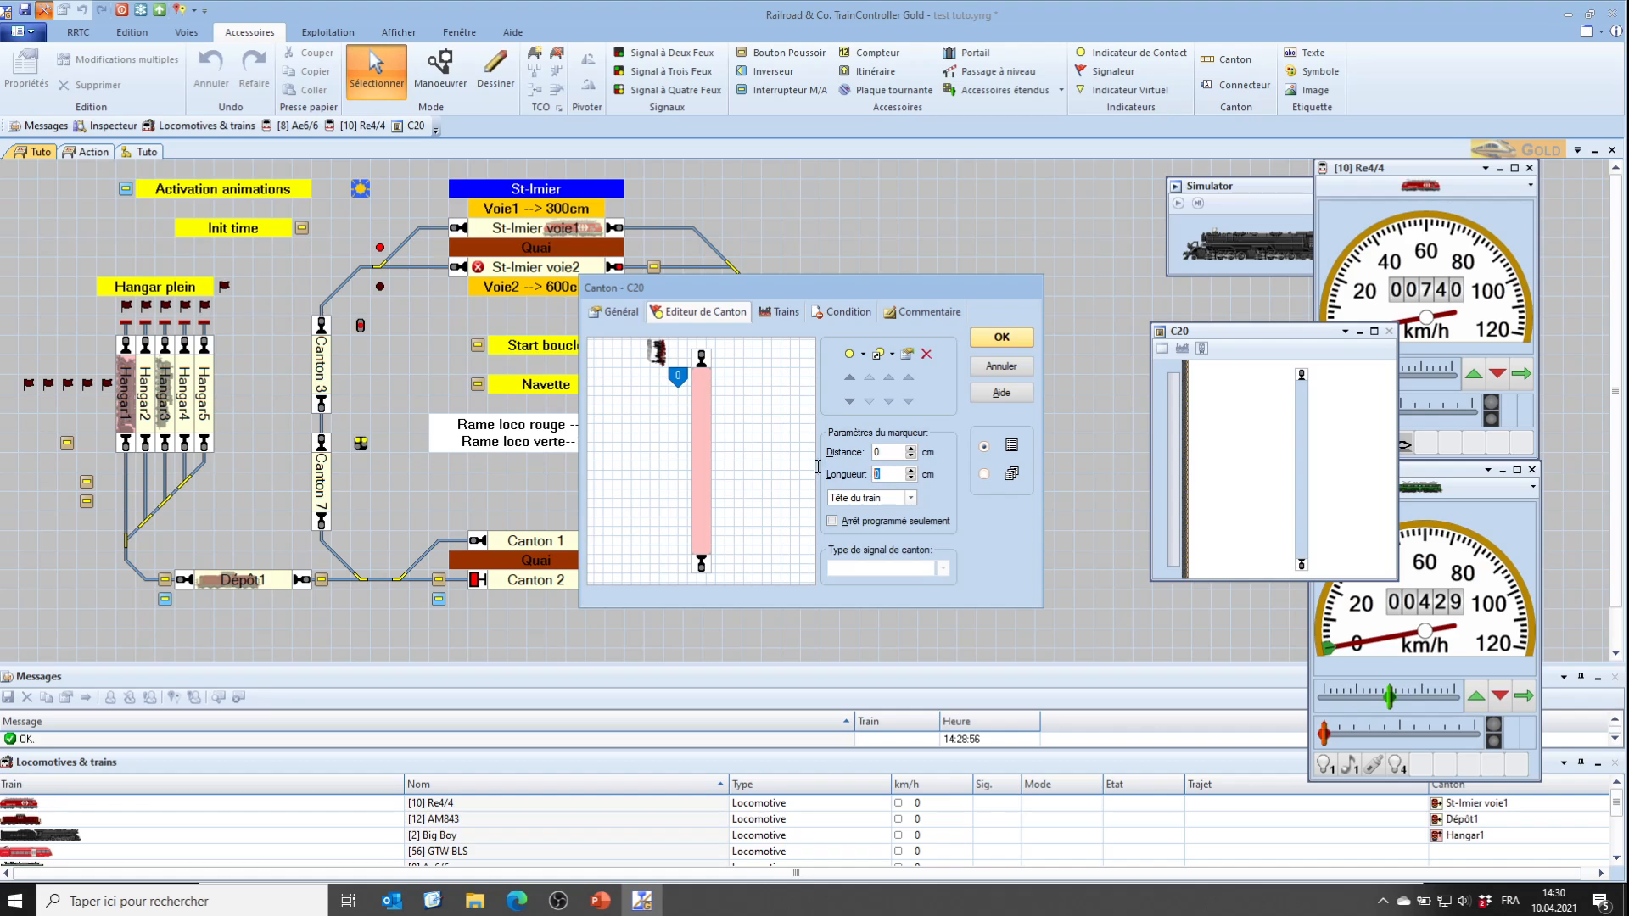
pyautogui.write('200')
# Add a downward stop marker to C20, place it below the brake marker, set its distance to 205 cm and confirm the block
pyautogui.click(703, 467)
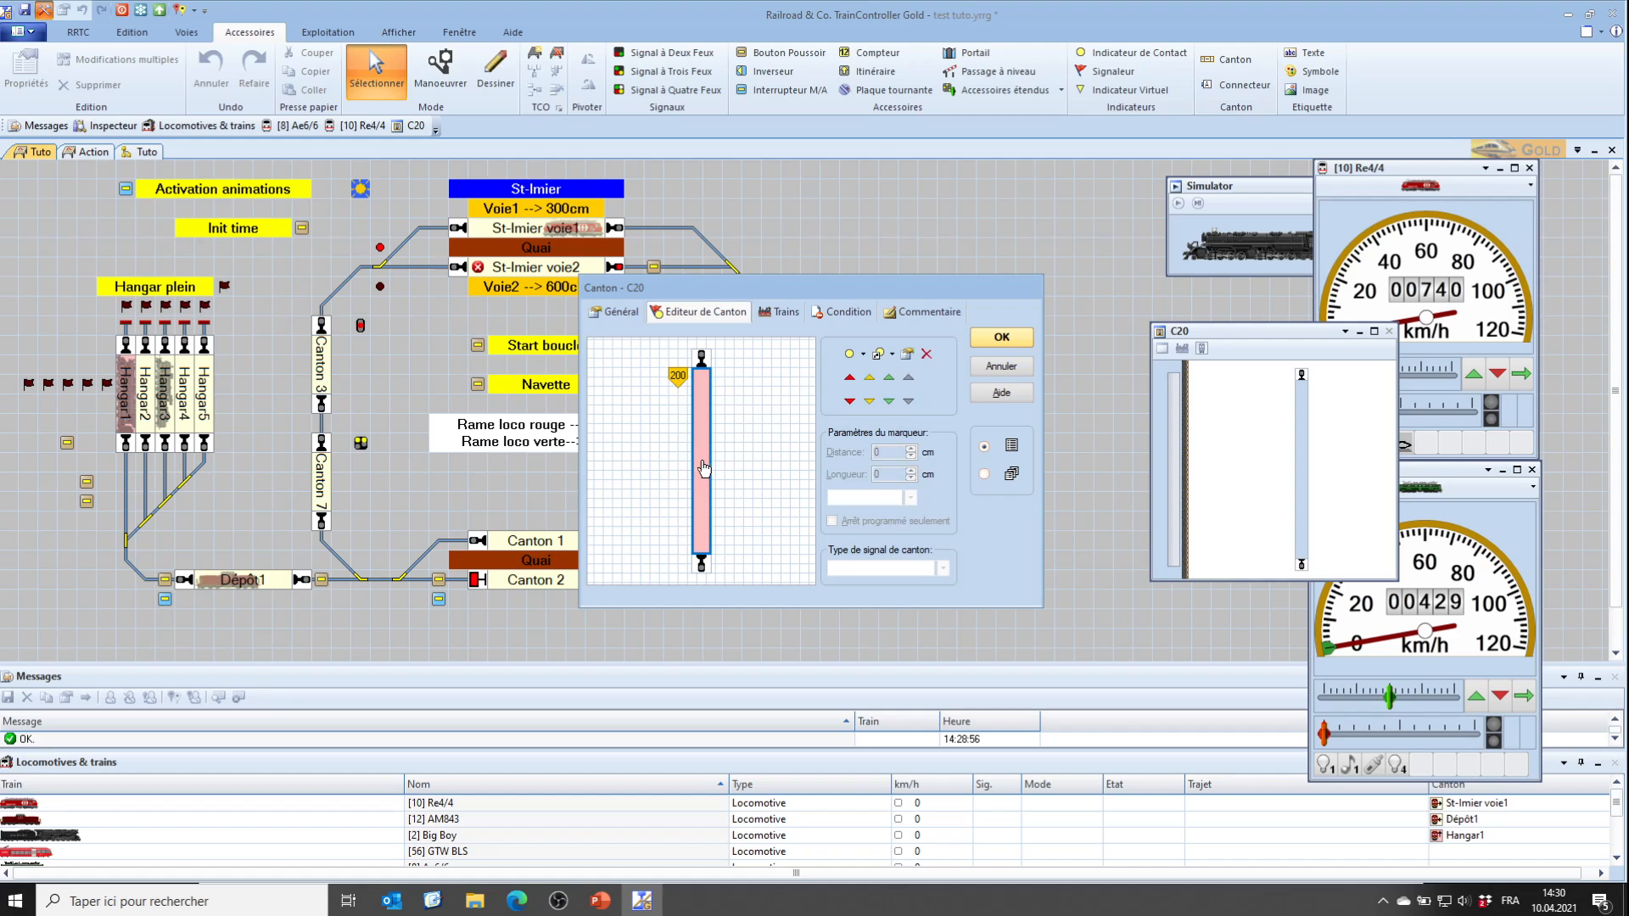
pyautogui.click(849, 403)
pyautogui.moveTo(676, 376)
pyautogui.mouseDown()
pyautogui.moveTo(662, 448)
pyautogui.moveTo(677, 502)
pyautogui.mouseUp()
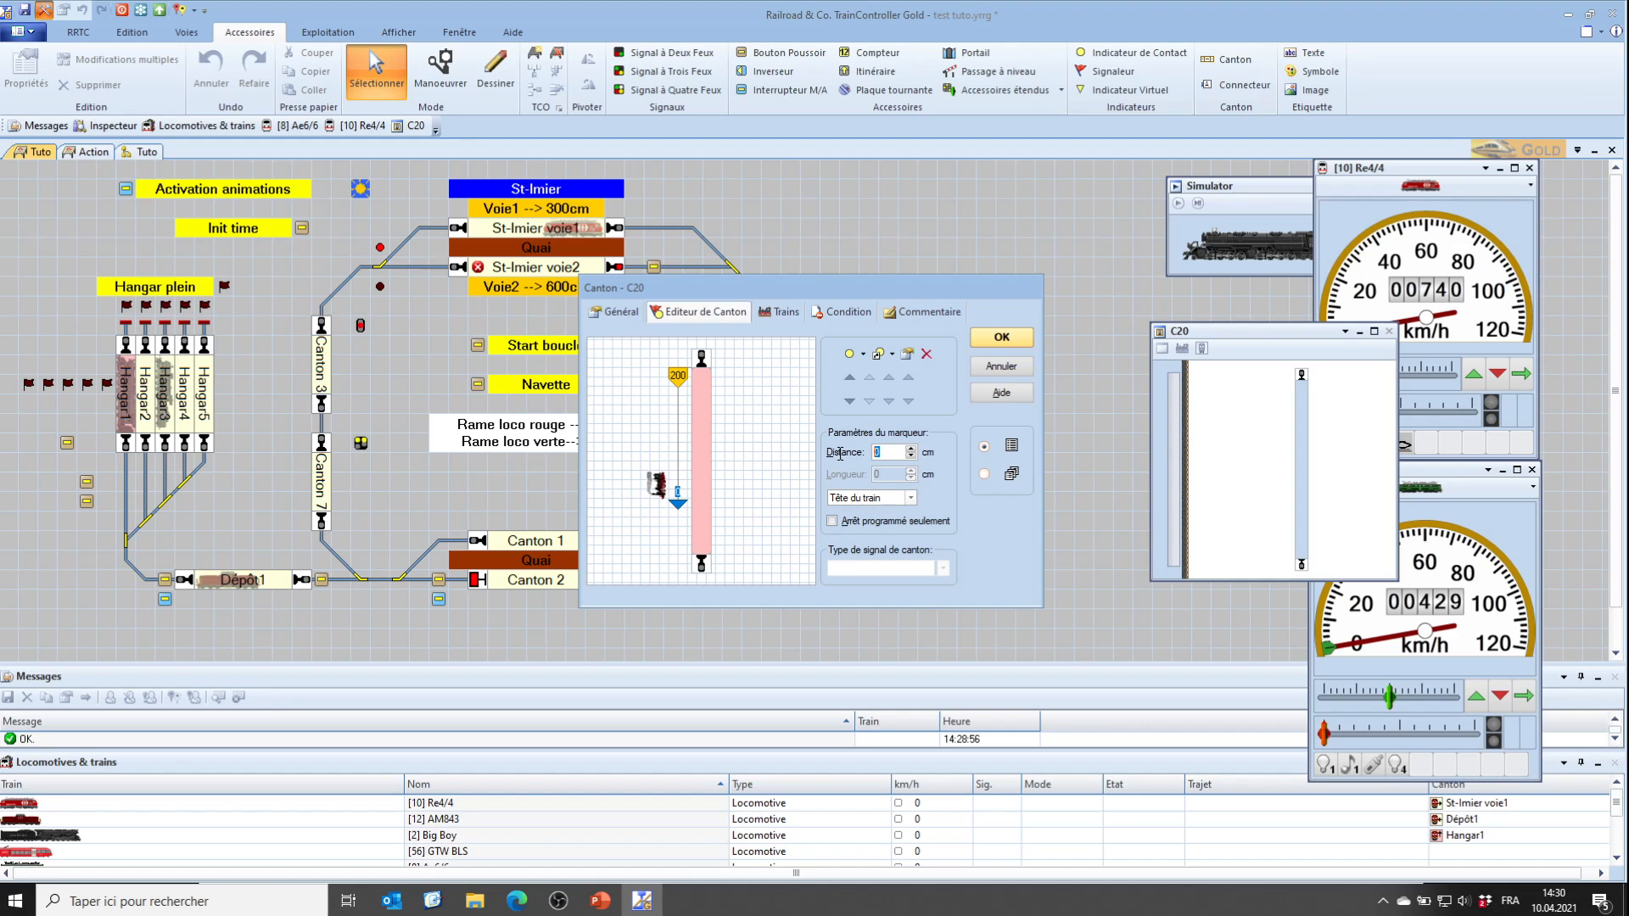
pyautogui.write('205')
pyautogui.click(982, 343)
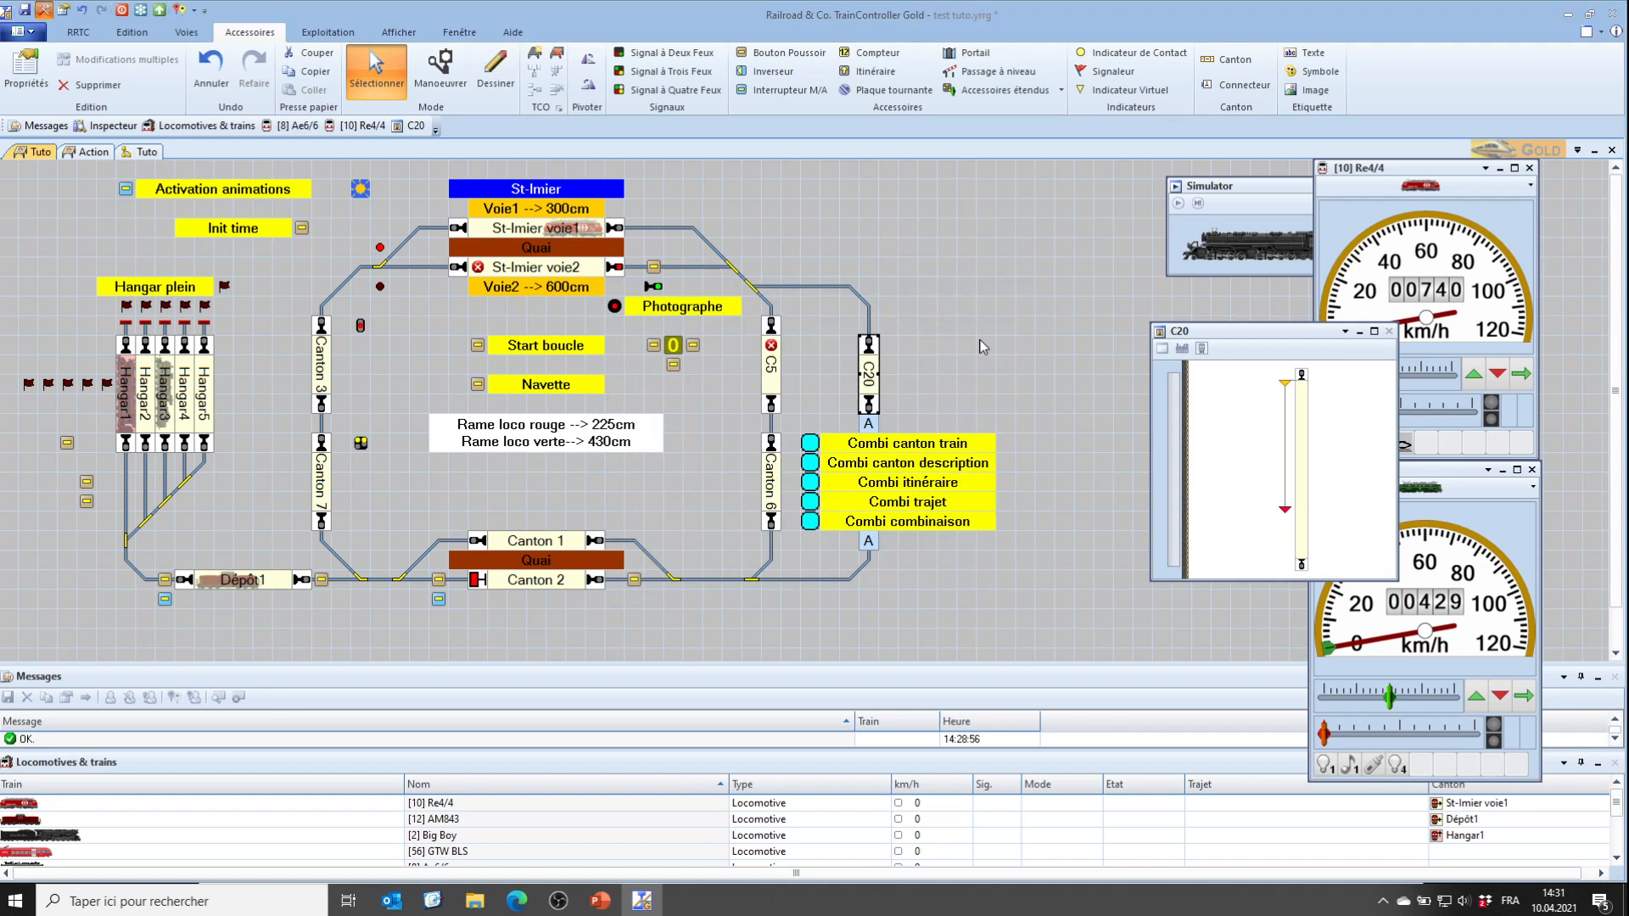
pyautogui.click(984, 345)
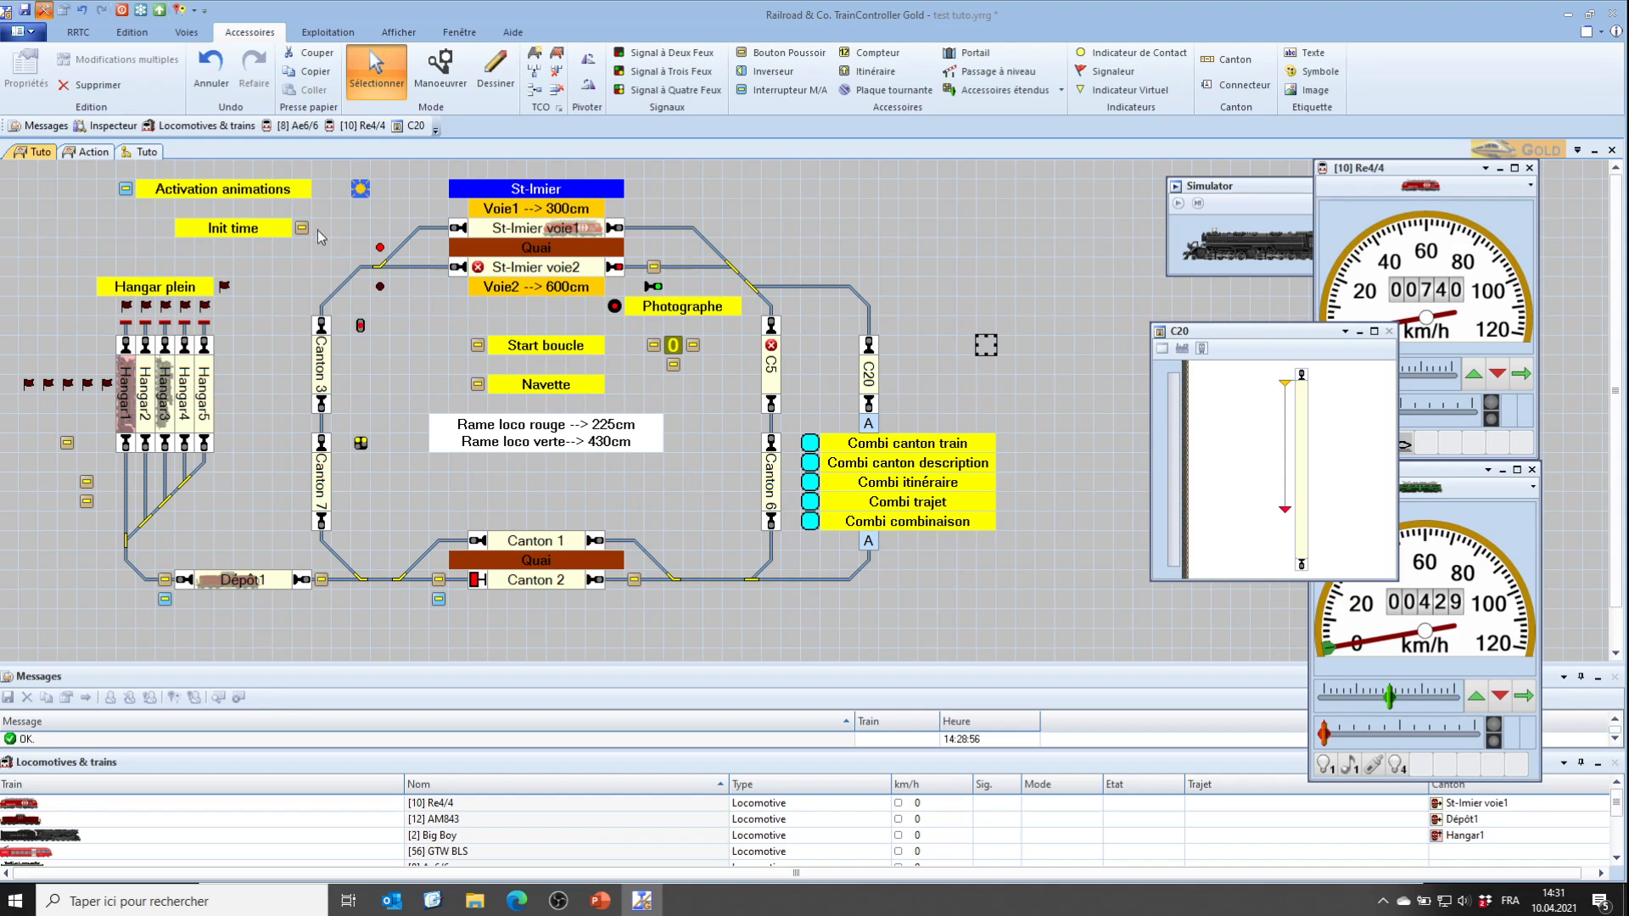
# Compare the Tuto dispatcher's block diagram with the layout, checking C20 and the two connectors
pyautogui.click(140, 153)
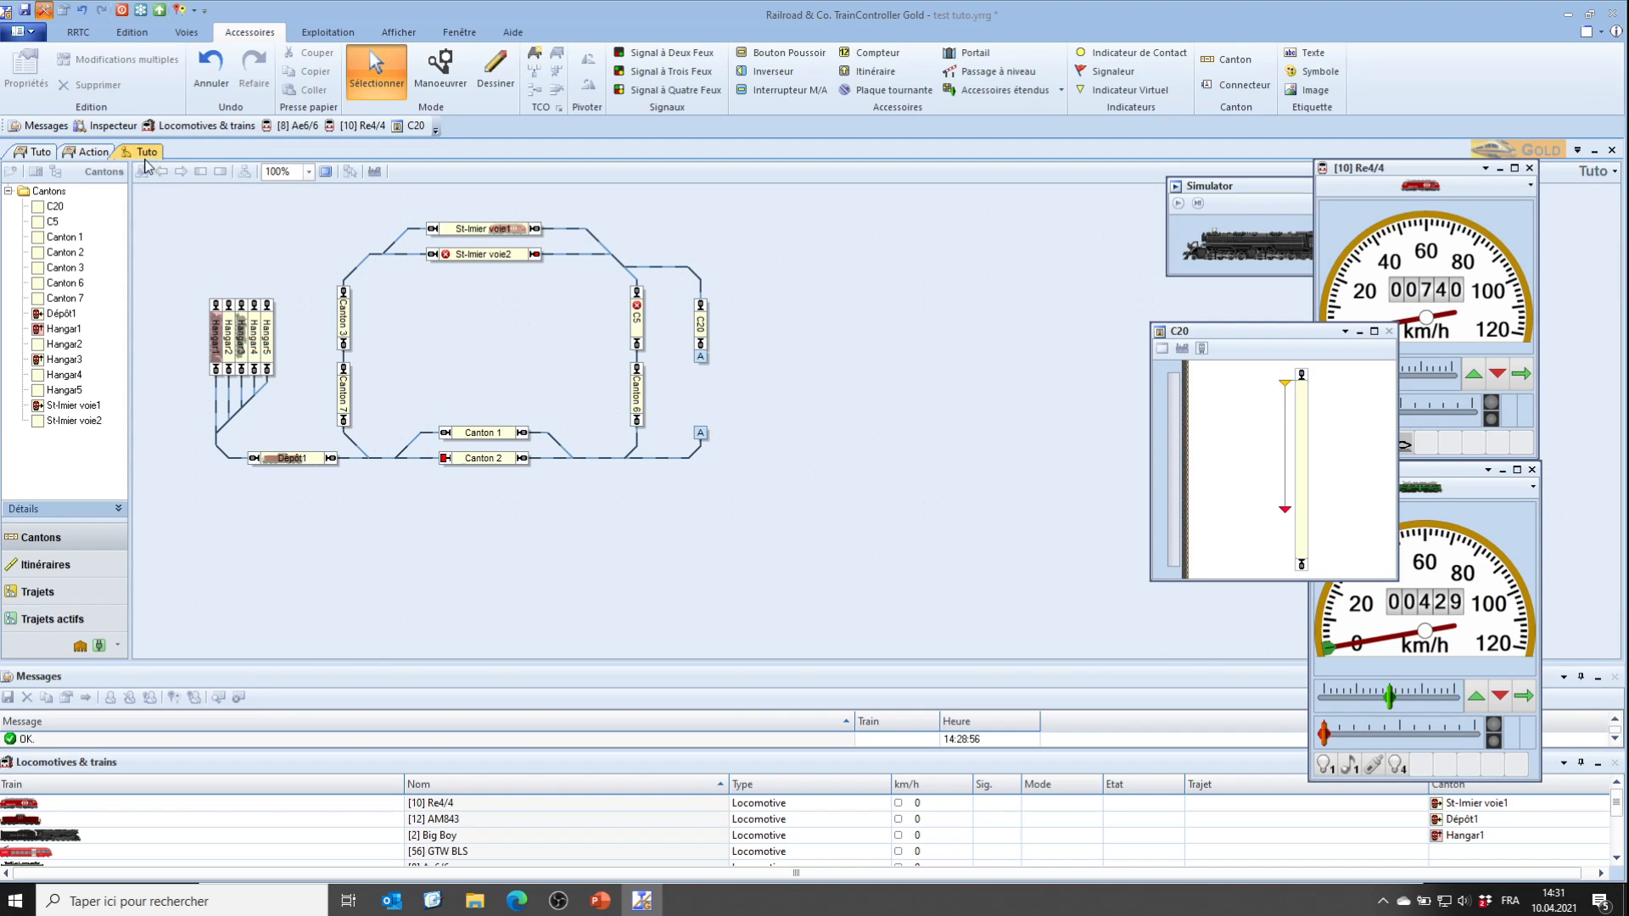
pyautogui.click(39, 152)
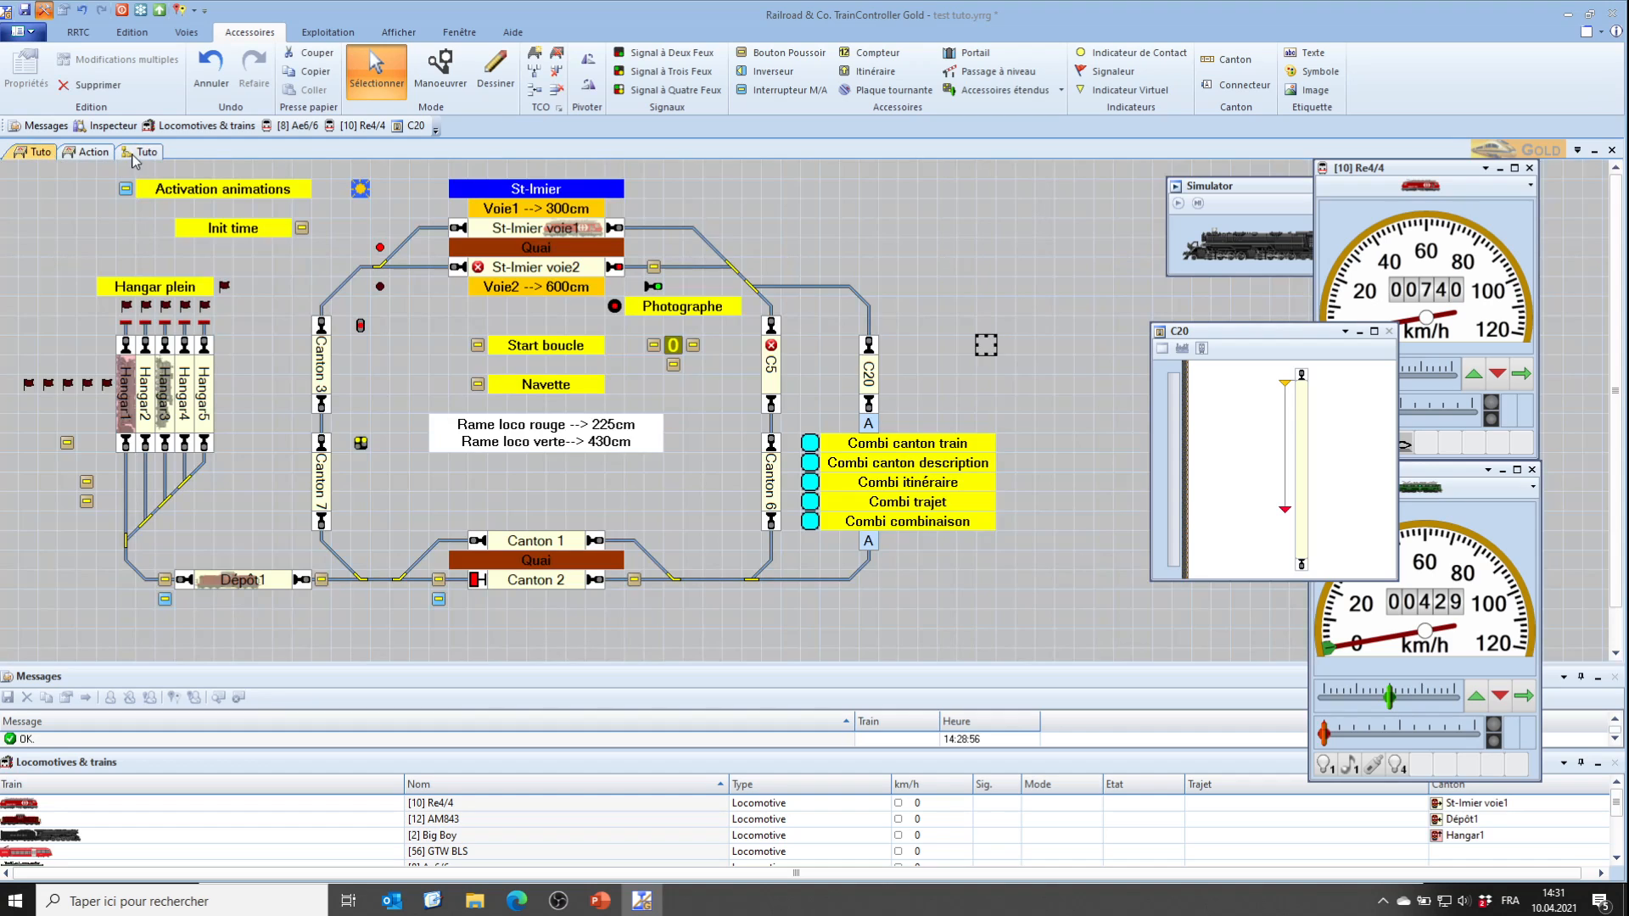
pyautogui.click(138, 155)
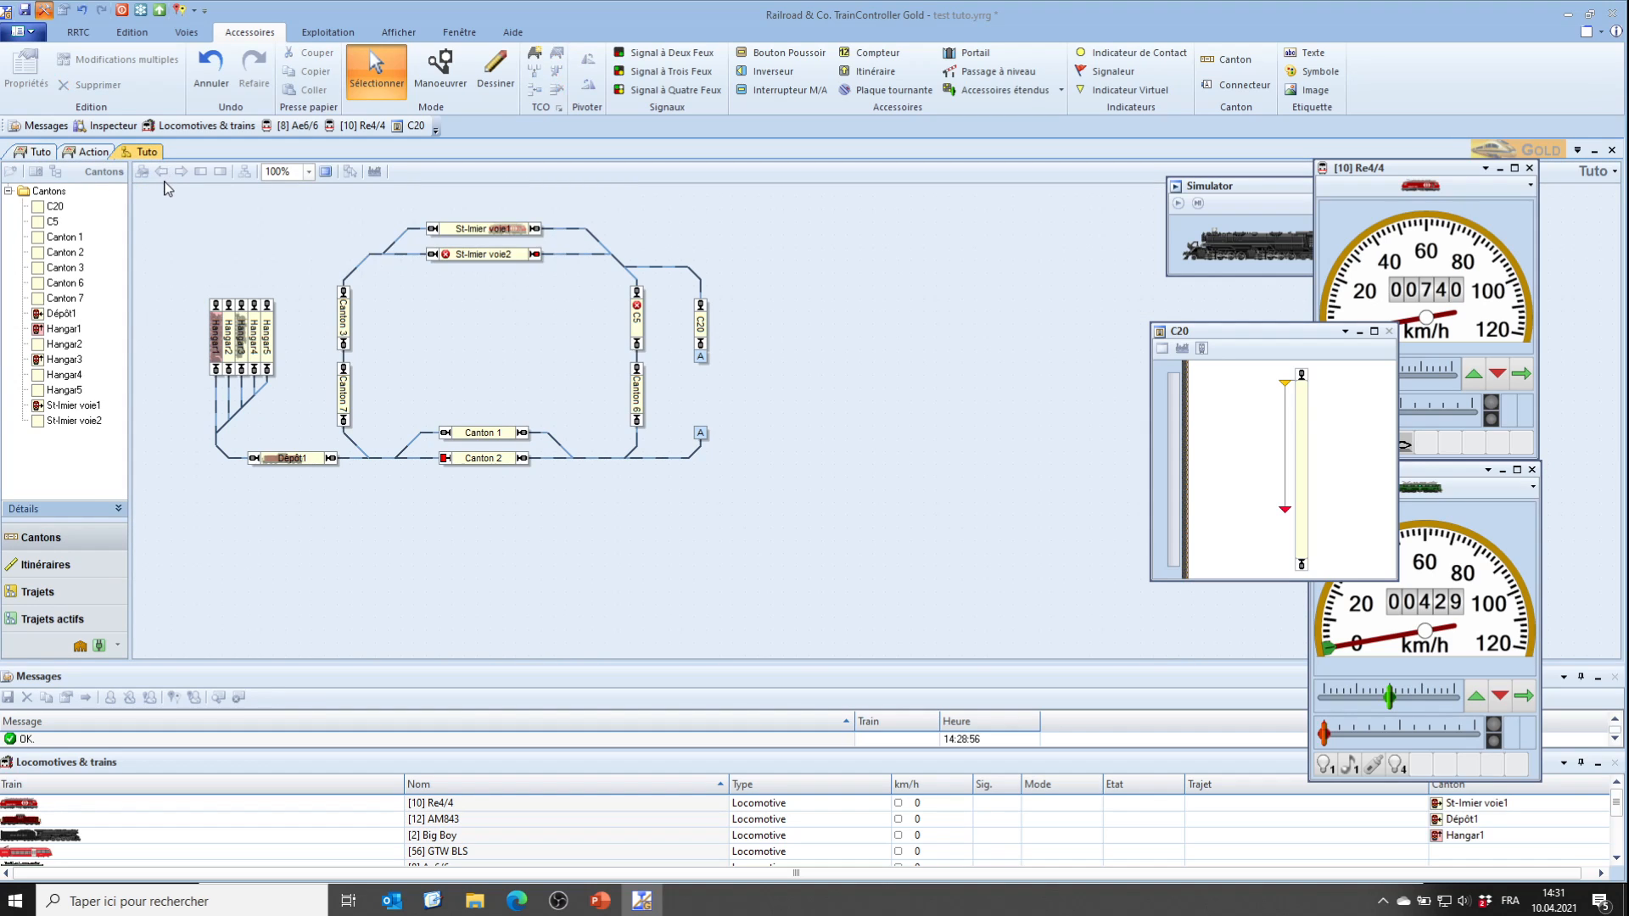
# Display the dispatcher's Trajets list and create a new trajet
pyautogui.click(49, 591)
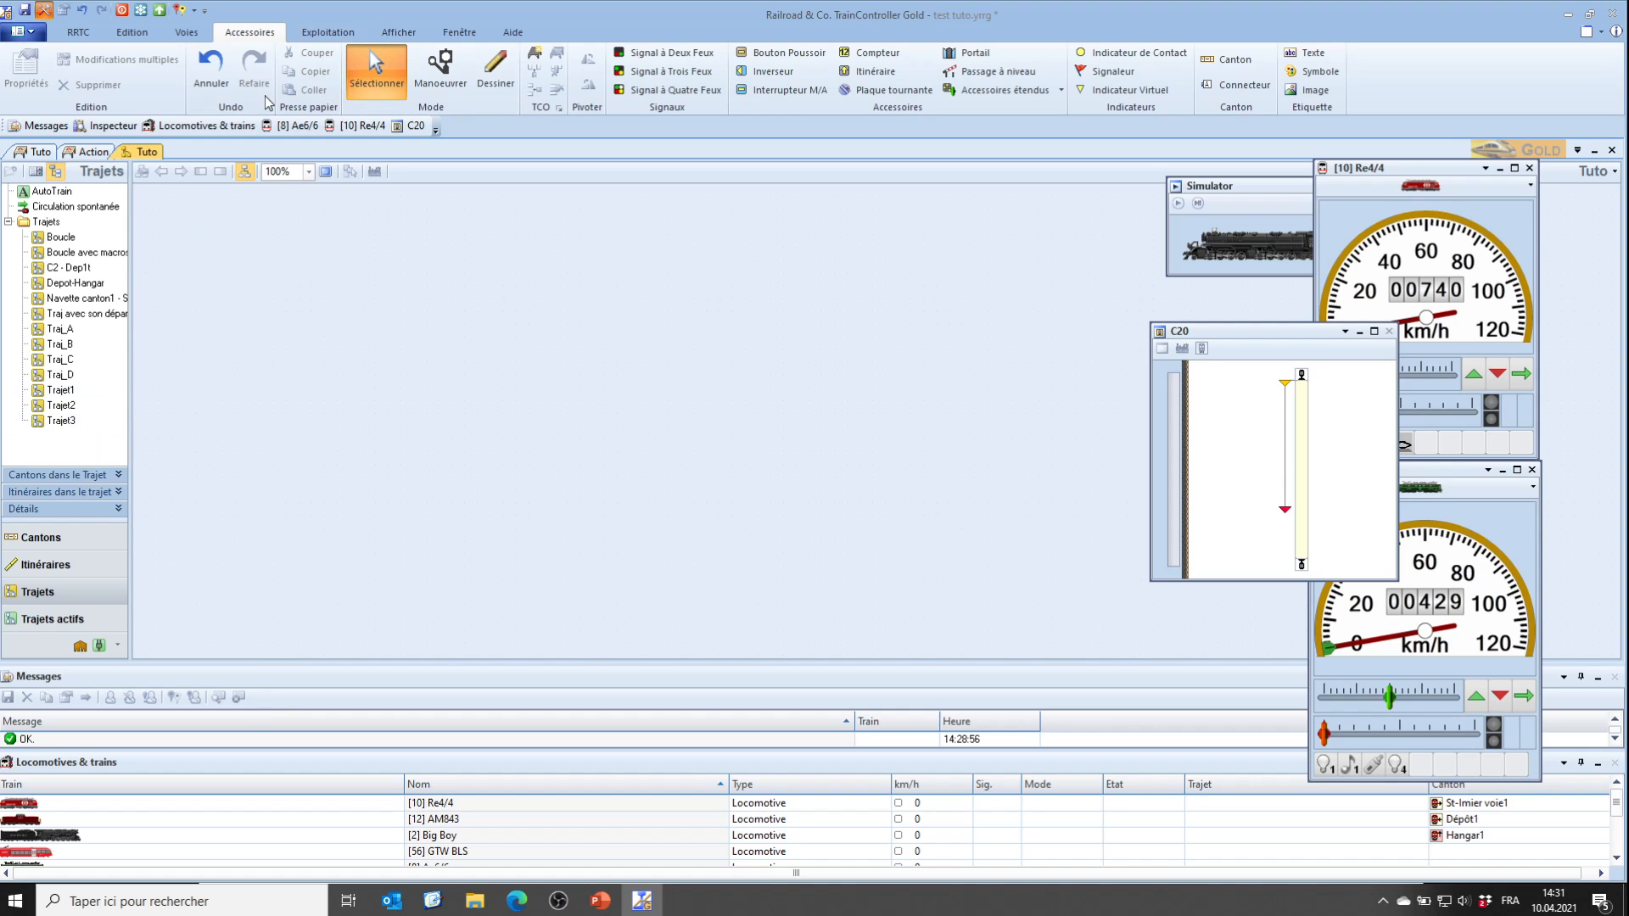
pyautogui.click(332, 36)
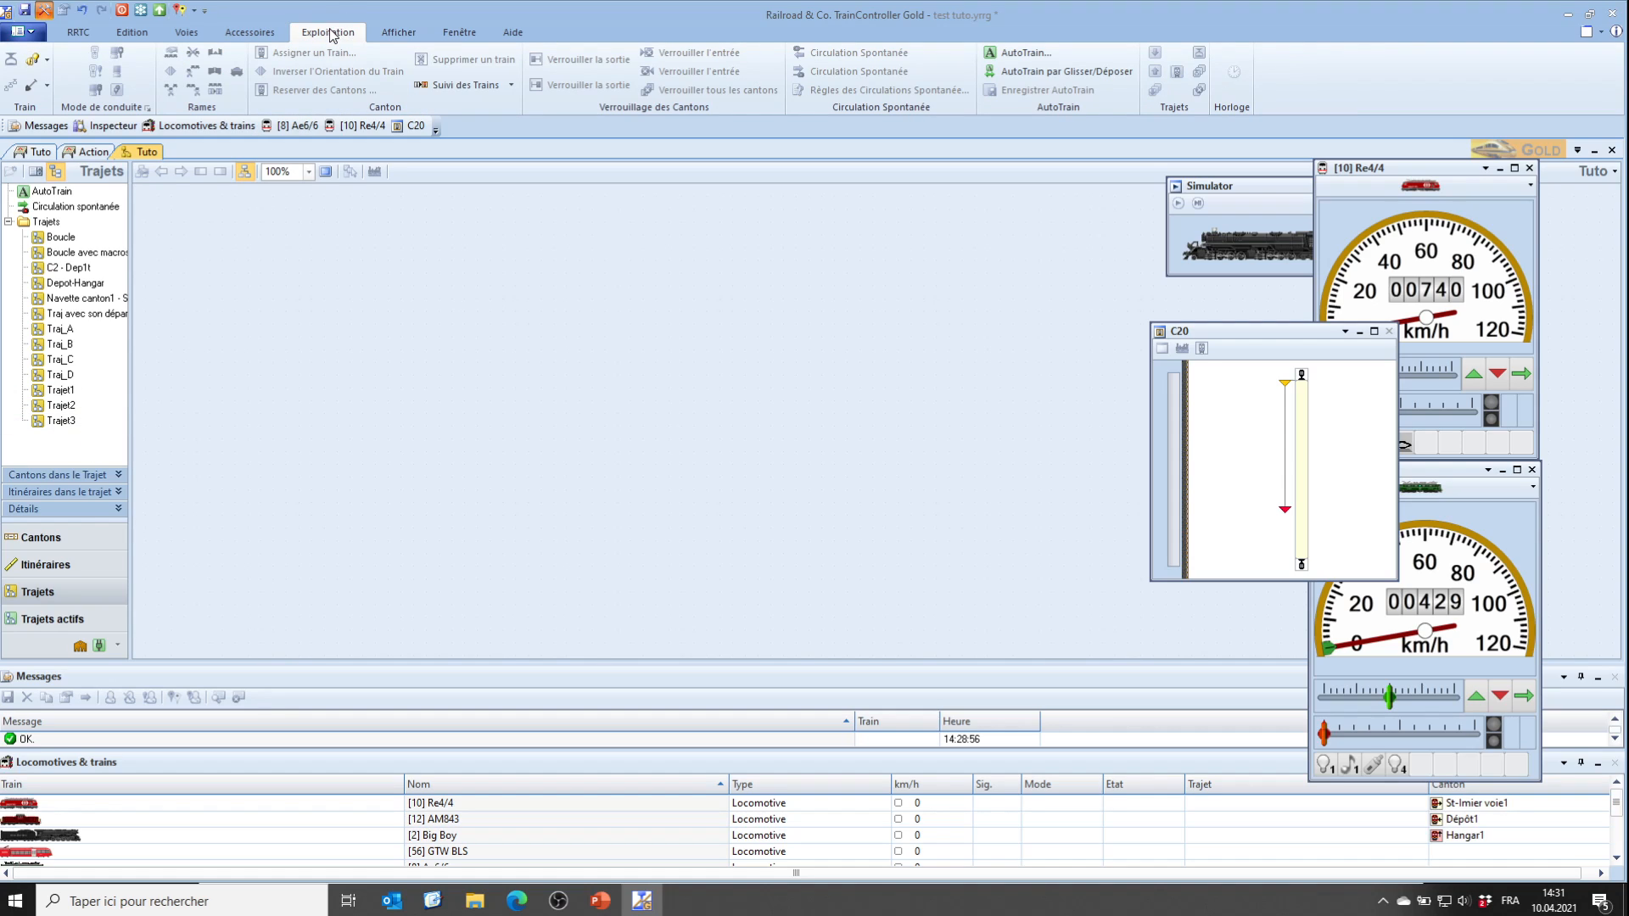
pyautogui.click(405, 34)
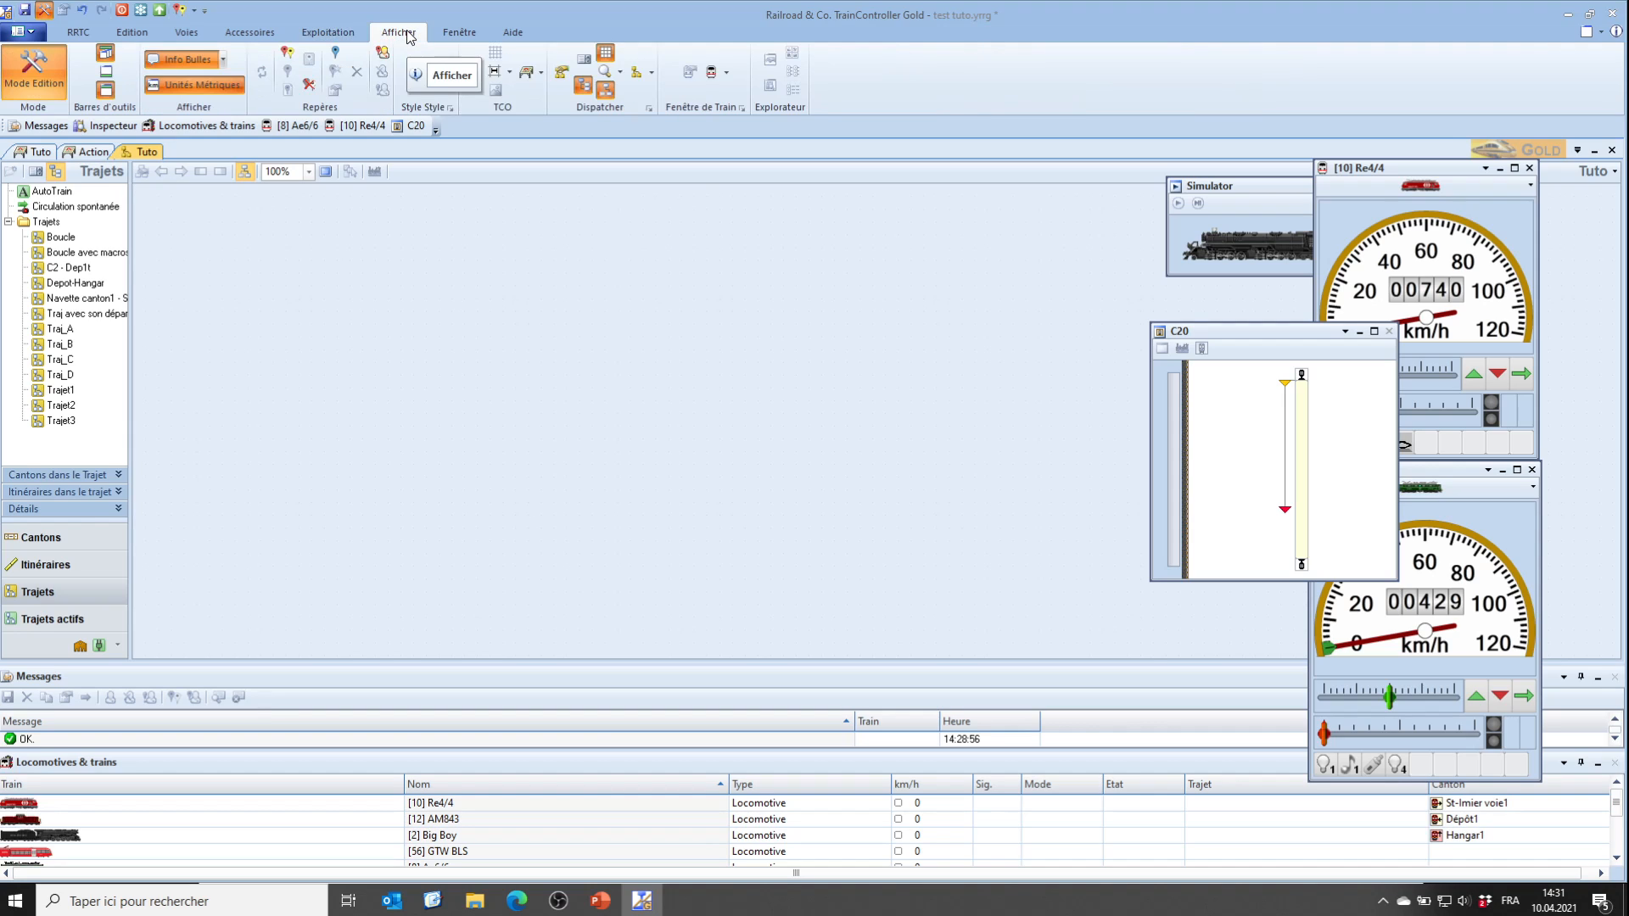
pyautogui.click(91, 34)
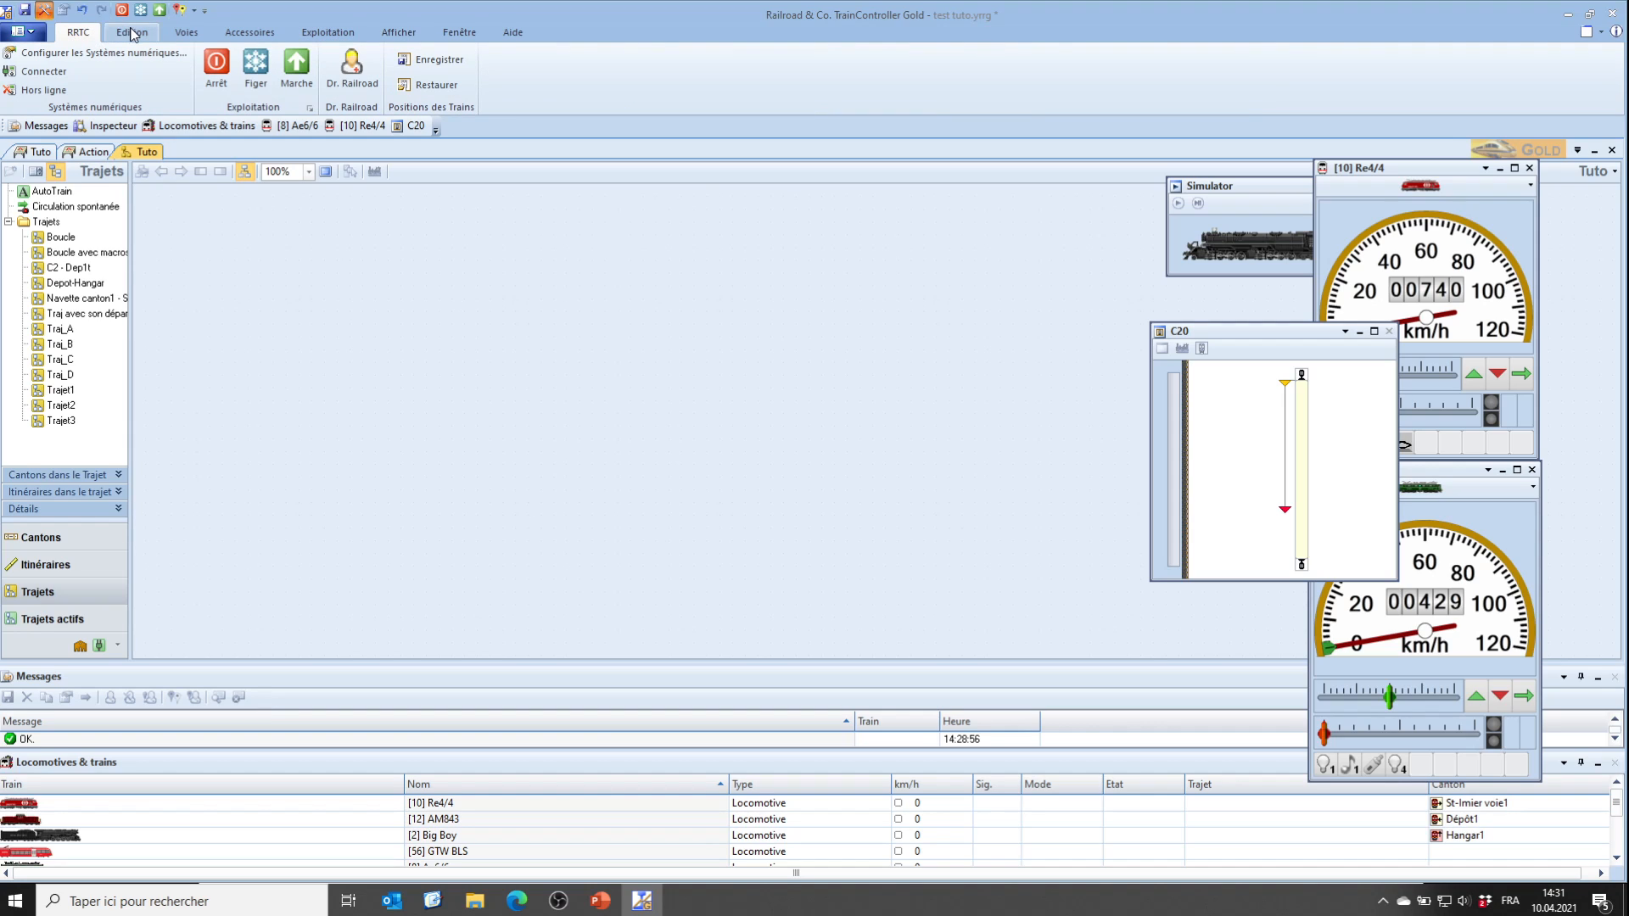
pyautogui.click(133, 35)
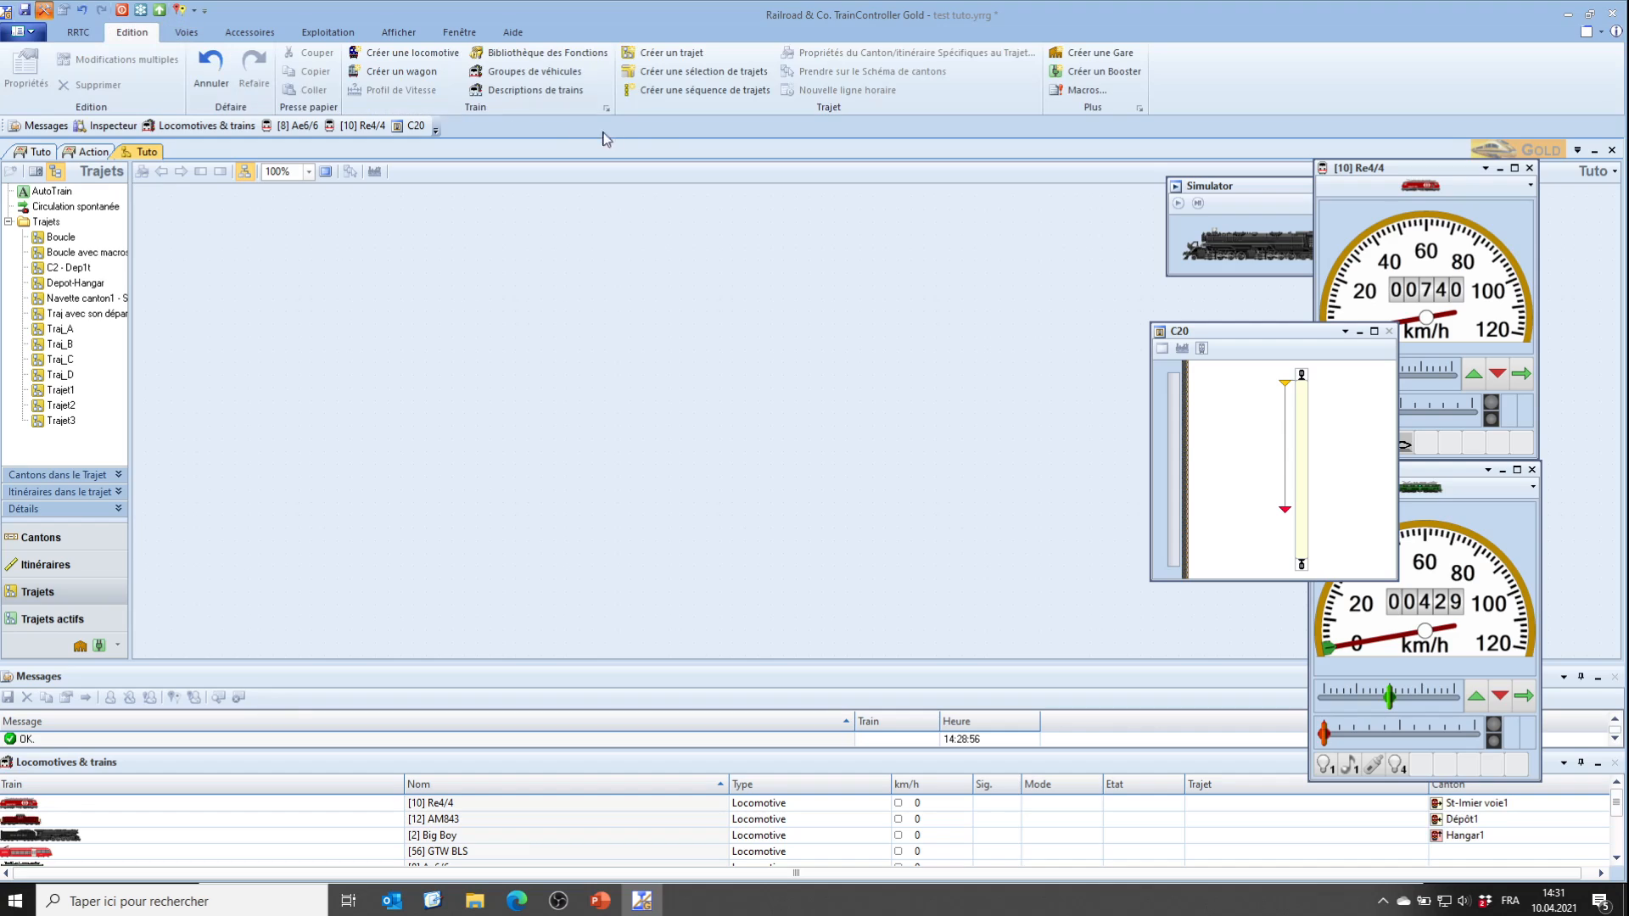
pyautogui.click(670, 53)
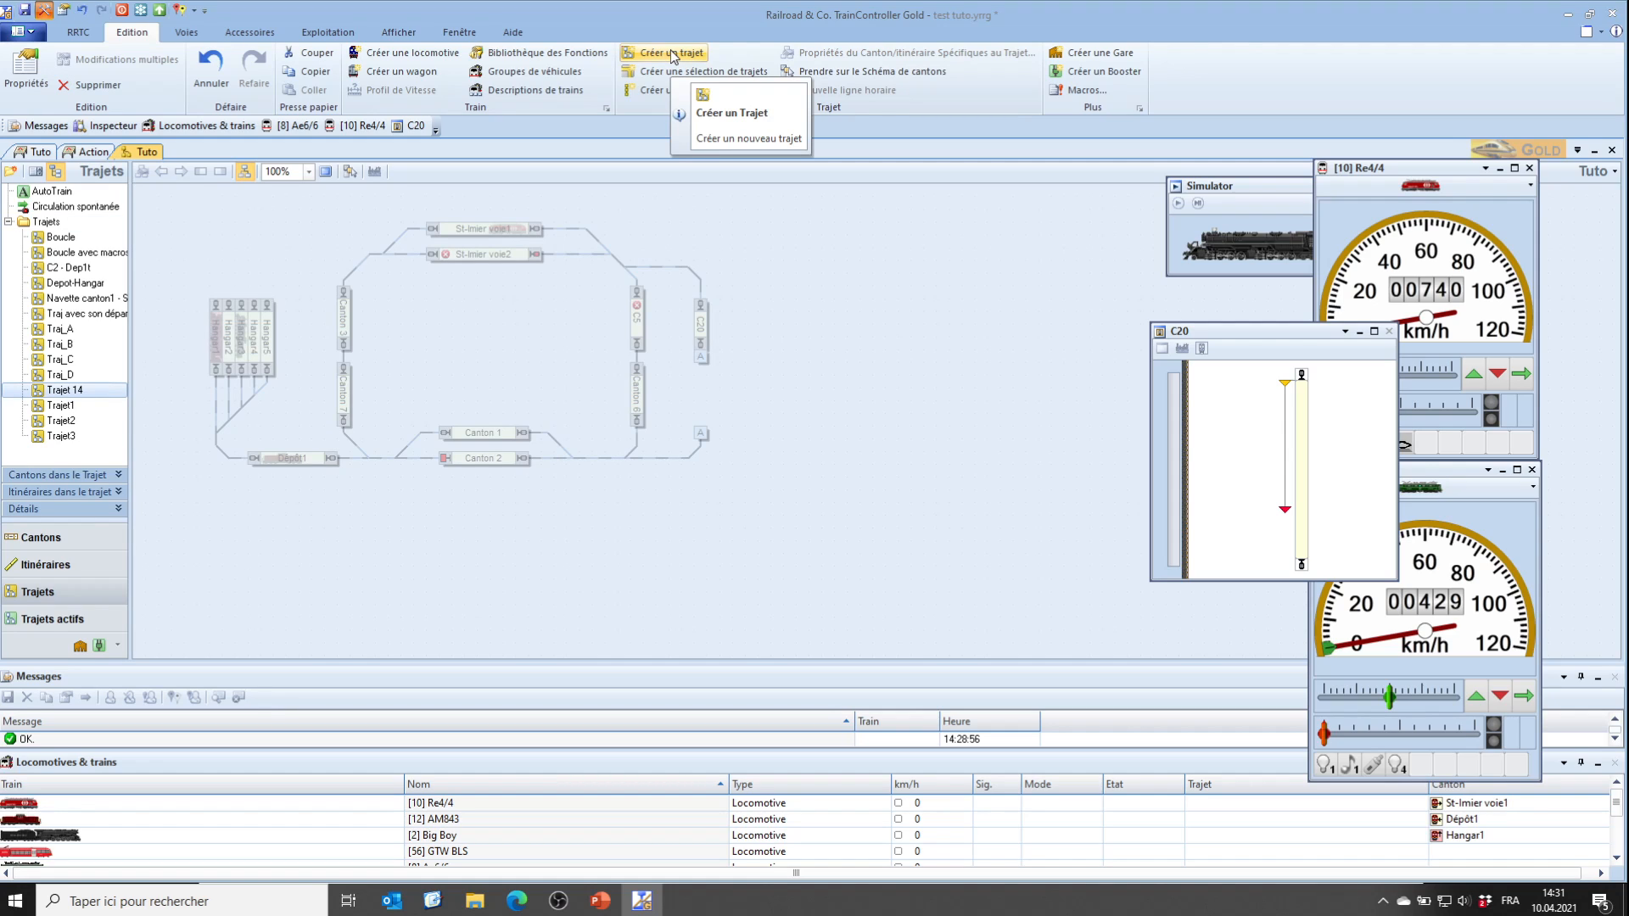
# Name the new trajet "Trajet conn 1", disable the rule selecting only trains in the departure blocks, and confirm
pyautogui.doubleClick(68, 392)
pyautogui.click(675, 355)
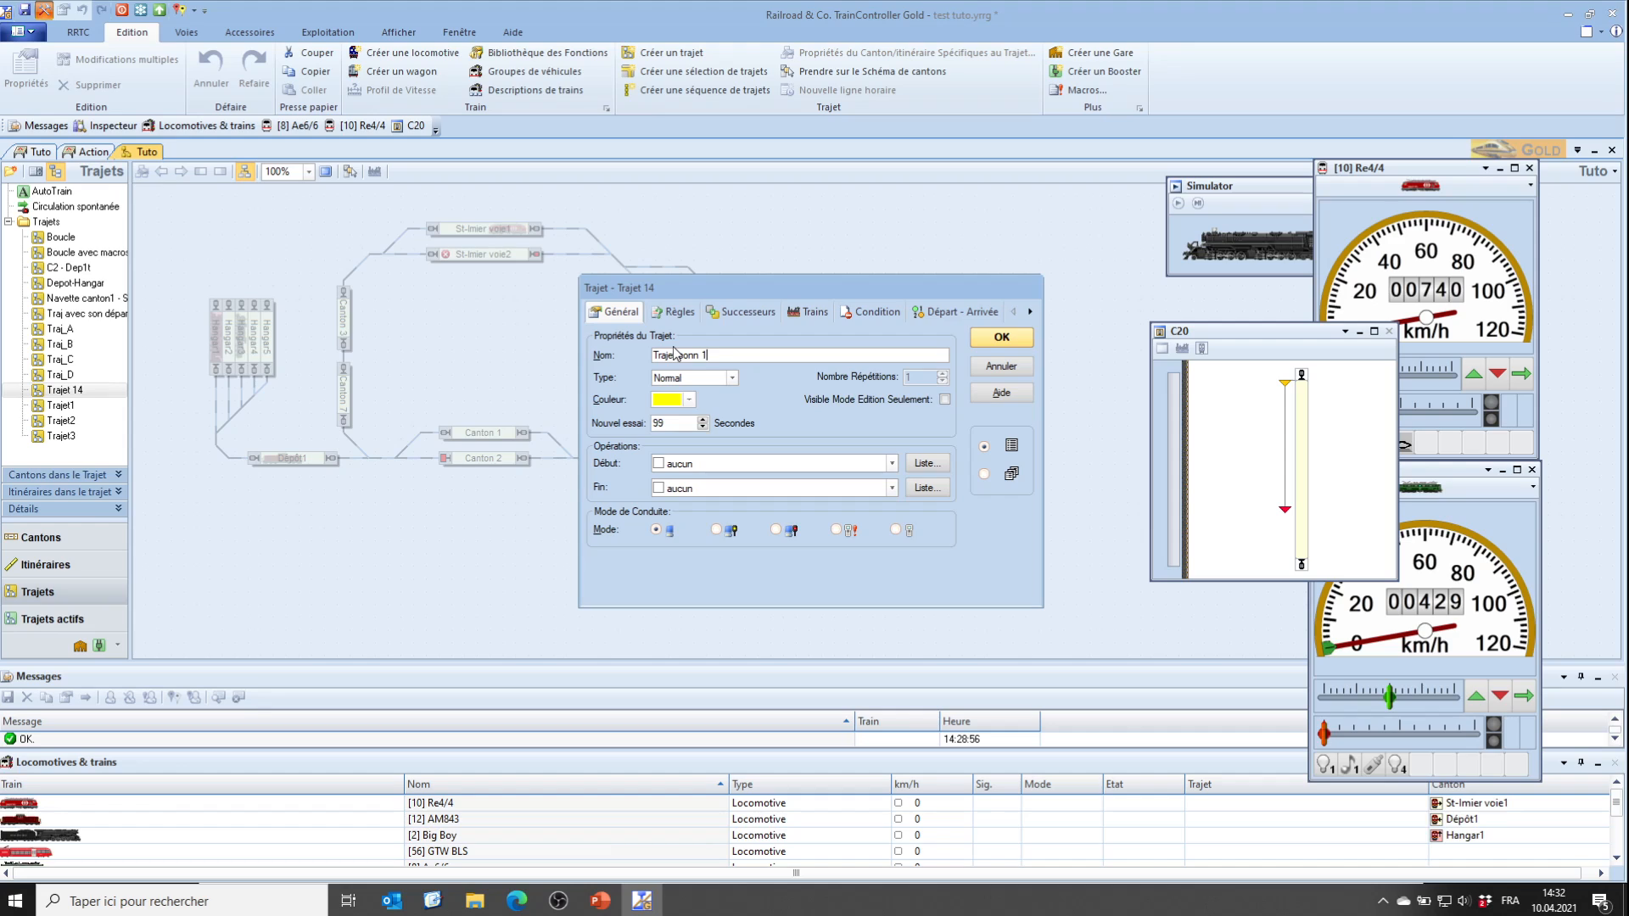
pyautogui.click(675, 311)
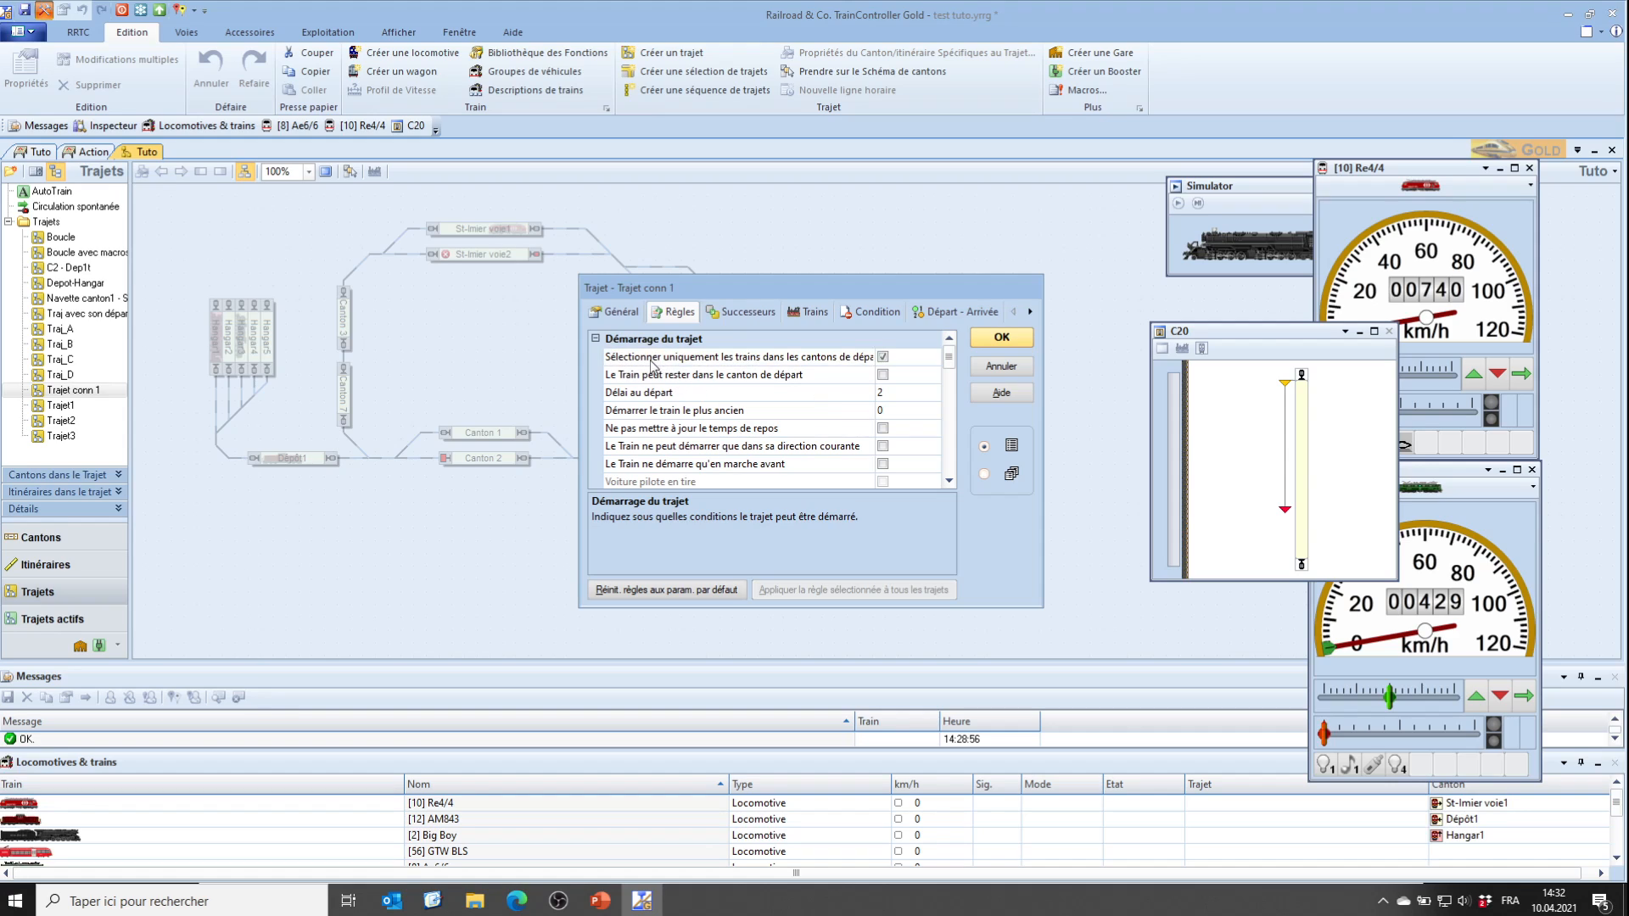
pyautogui.click(883, 357)
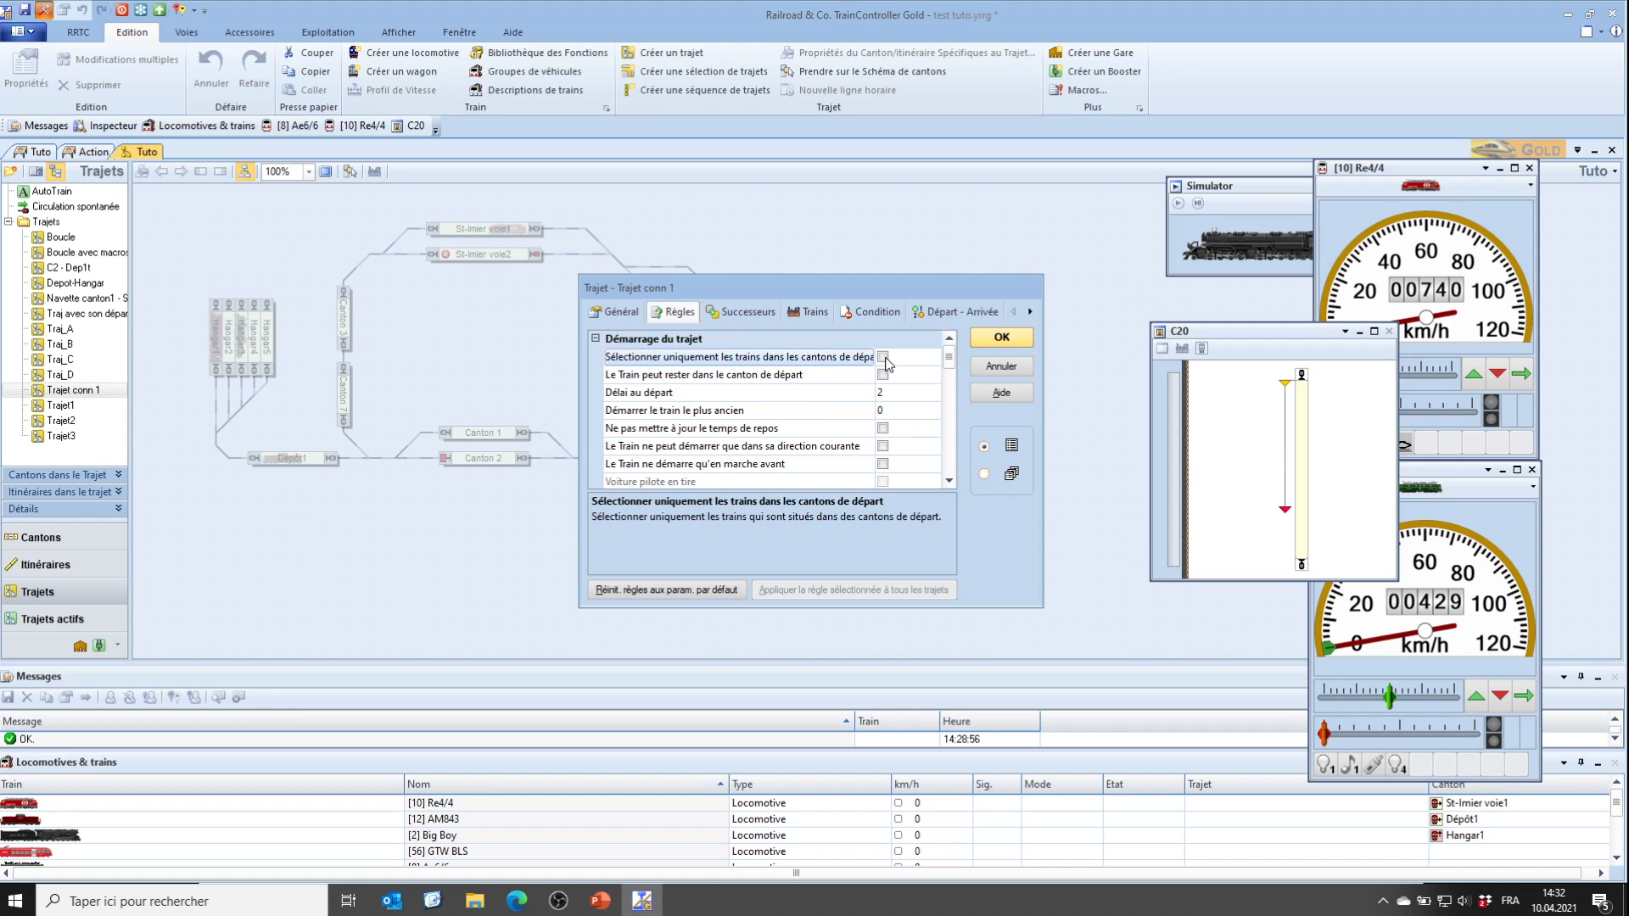
pyautogui.click(1000, 338)
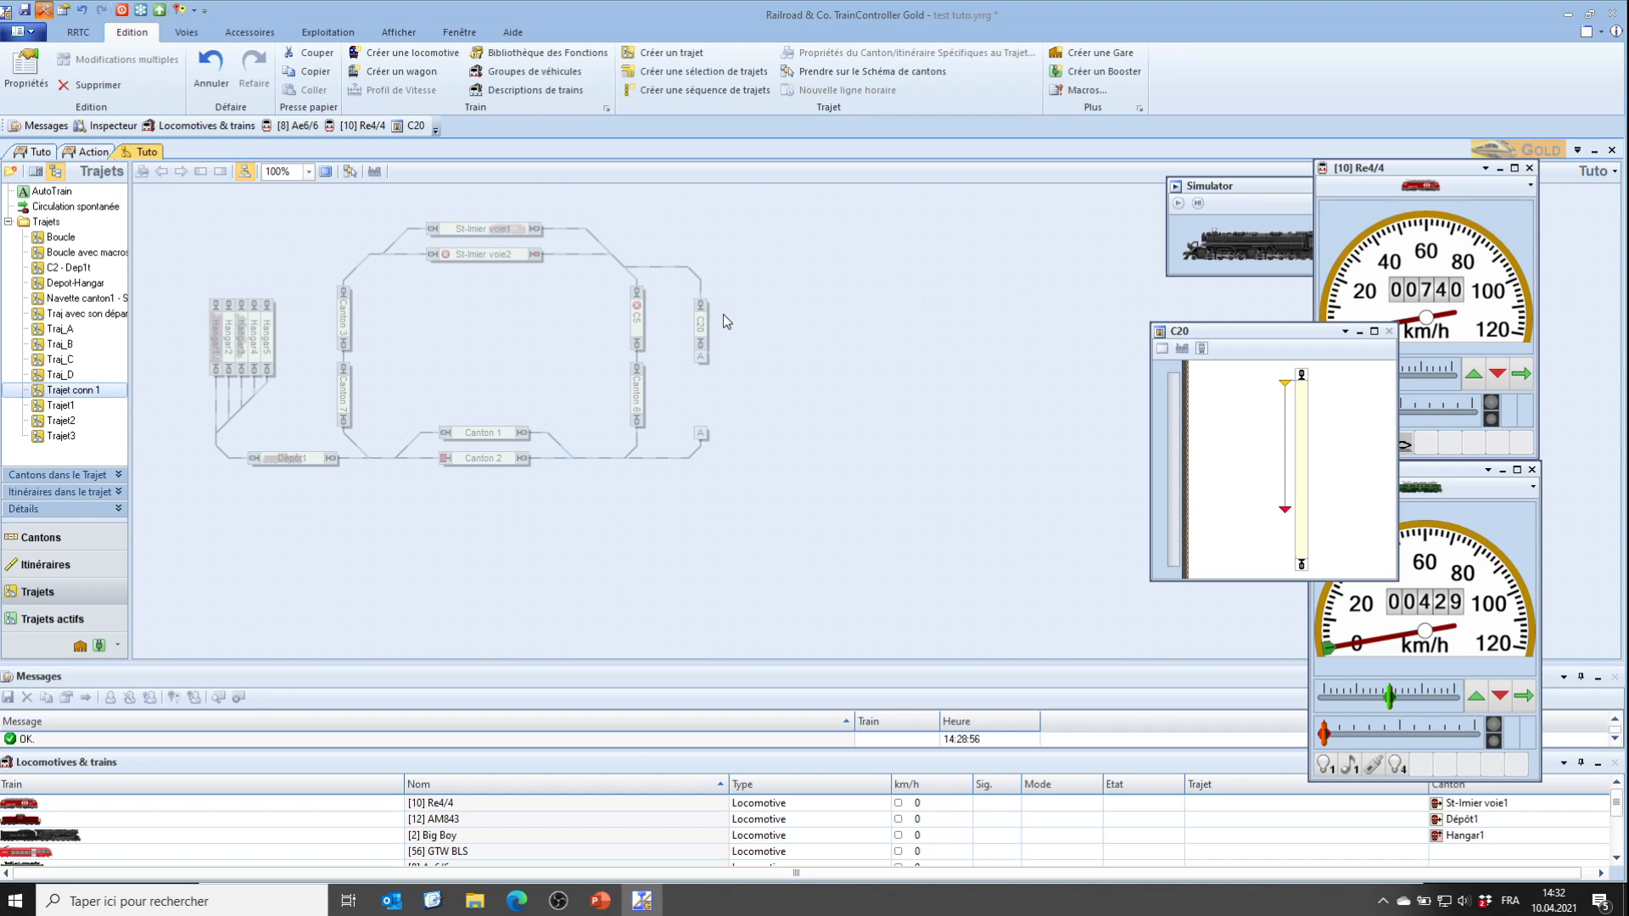
# Record St-Imier voie1, C20 and Canton 1 in Trajet conn 1, including the route between Canton 1 and the lower connector A
pyautogui.click(350, 171)
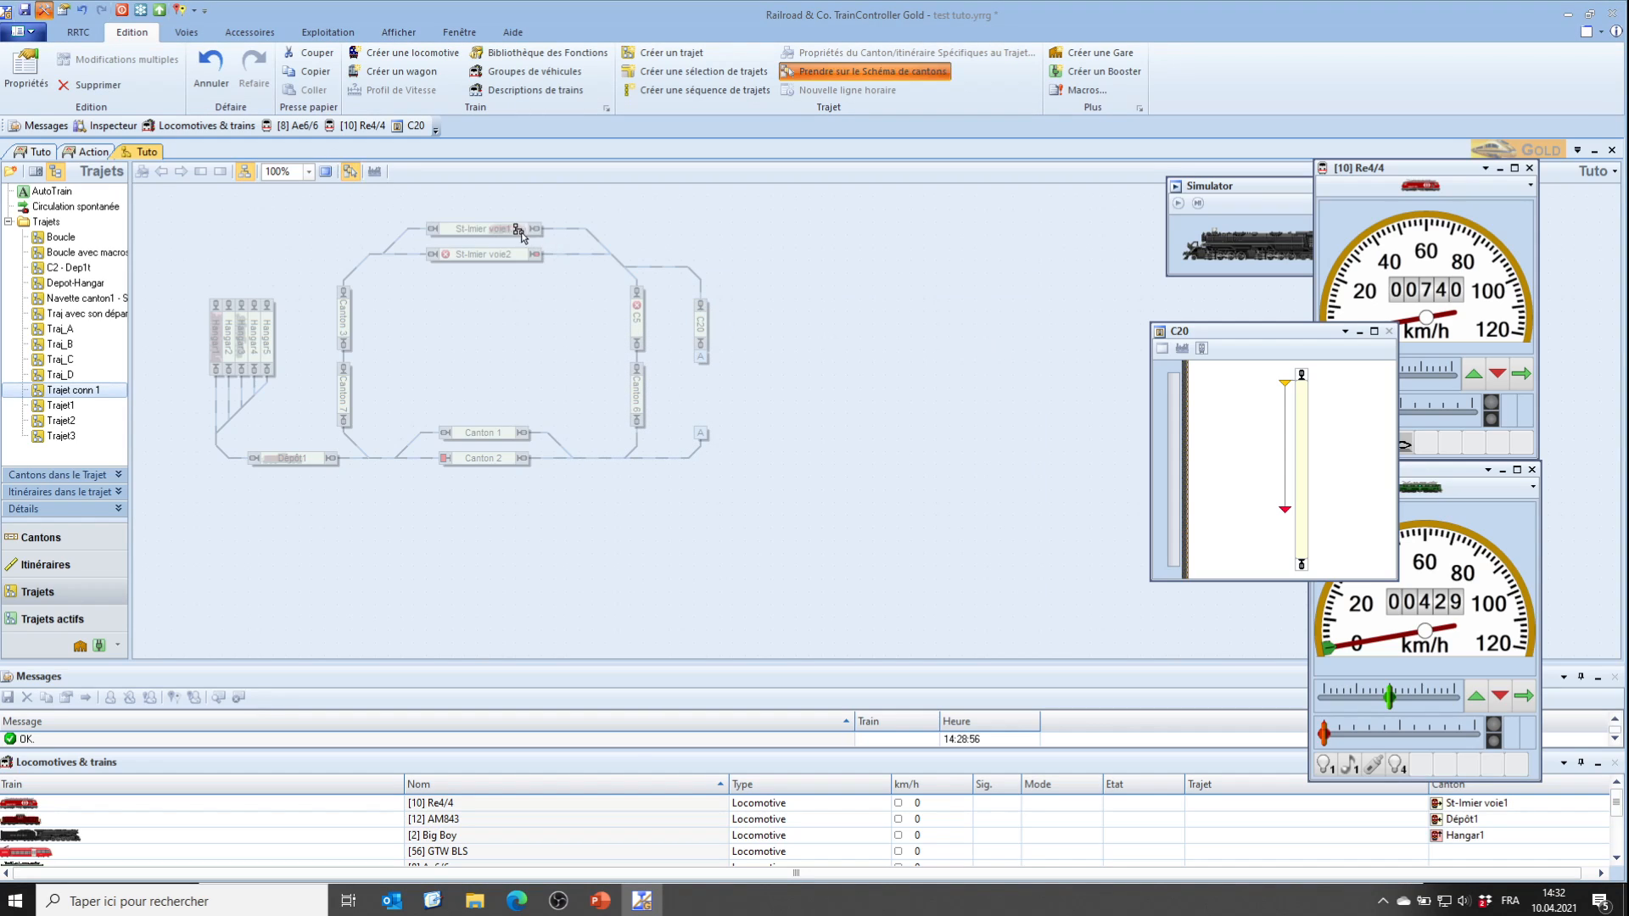
pyautogui.click(484, 230)
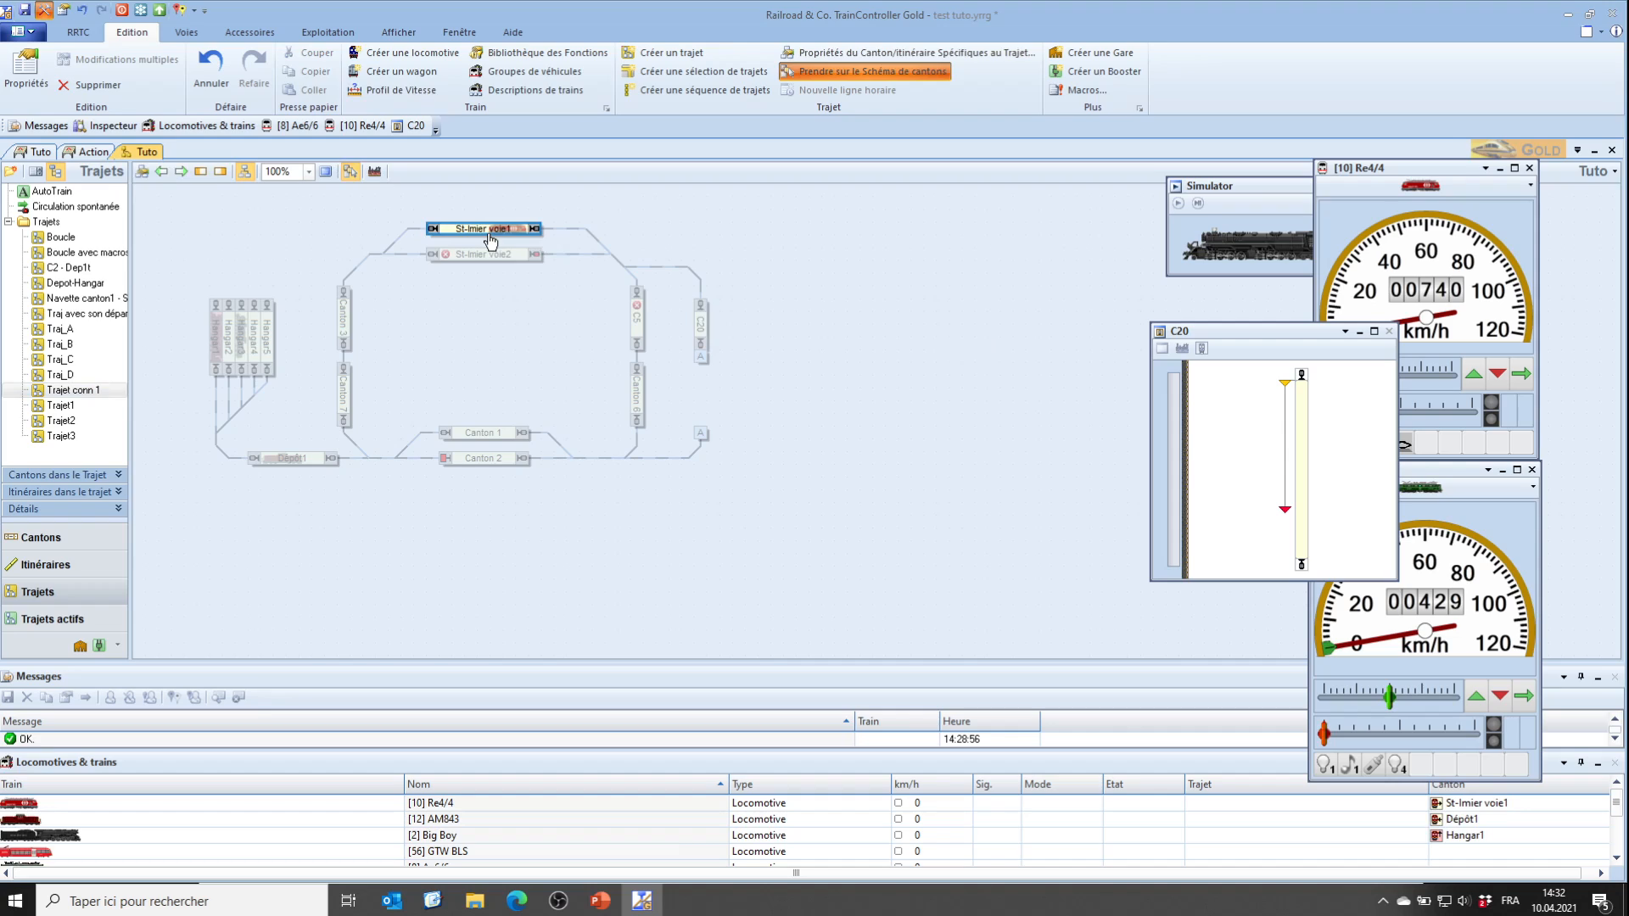
pyautogui.click(701, 320)
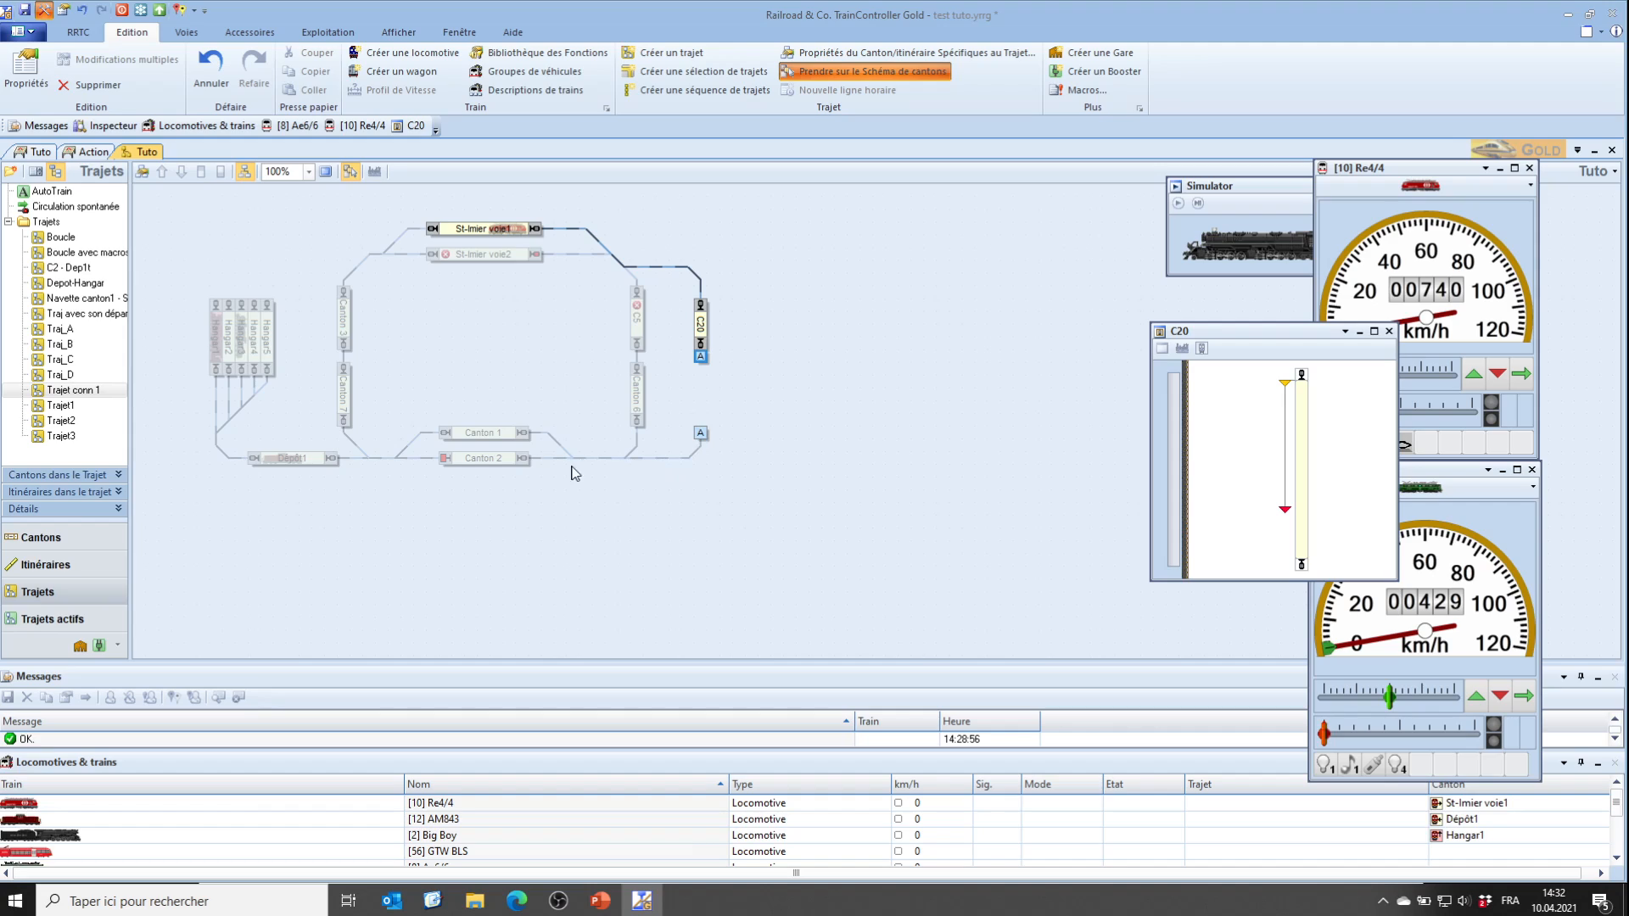
pyautogui.click(473, 430)
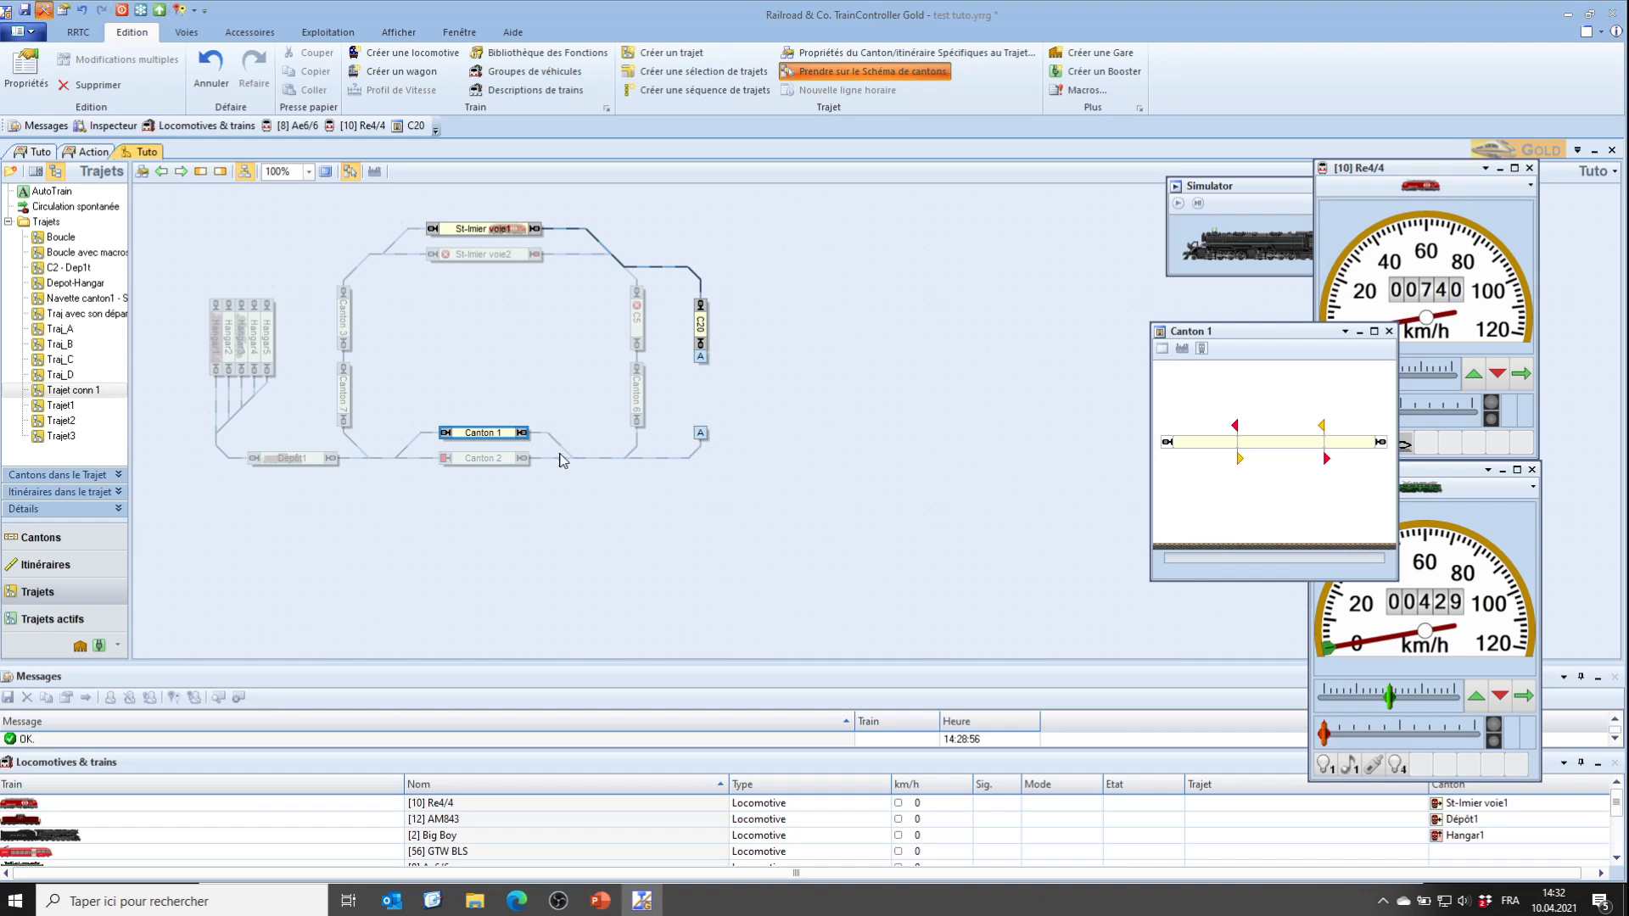
pyautogui.click(701, 456)
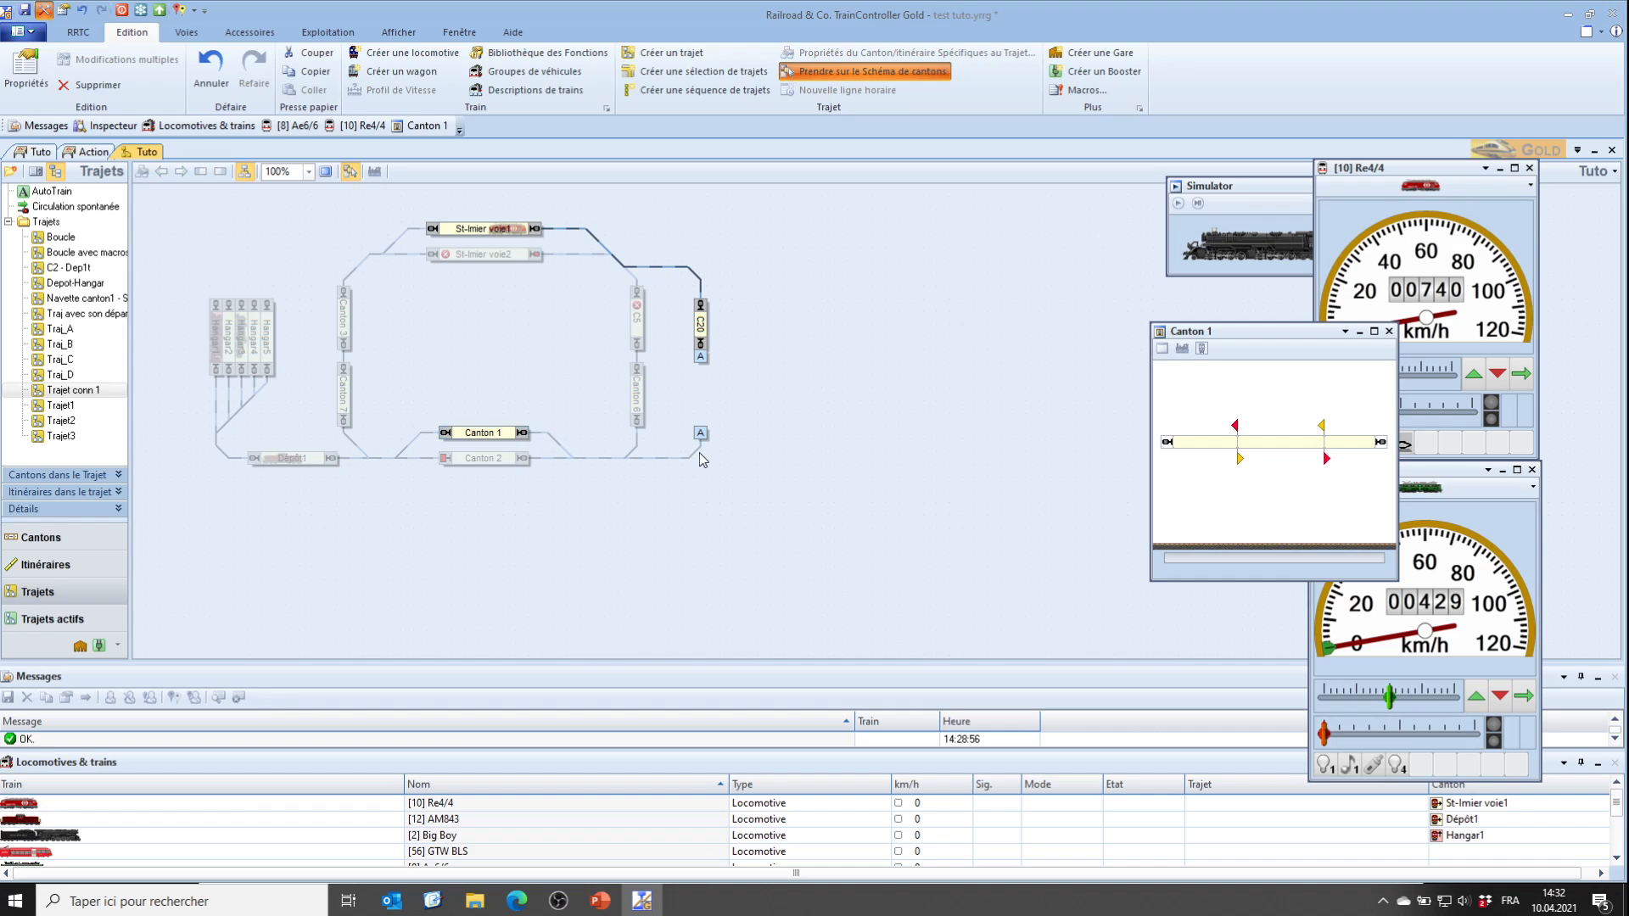
pyautogui.click(679, 461)
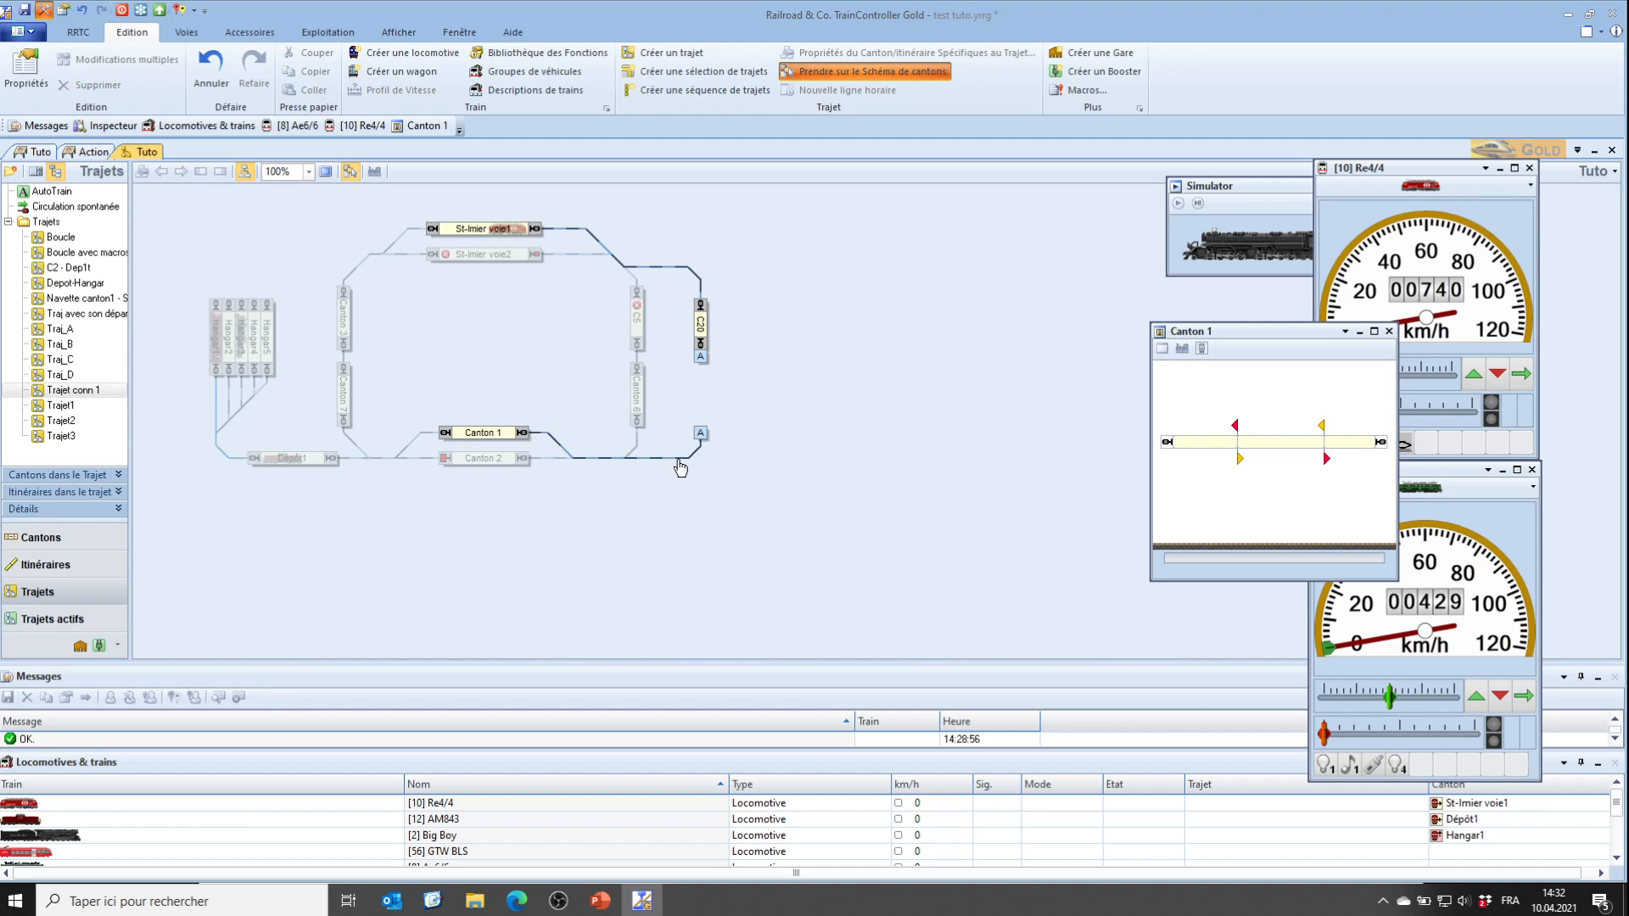
# Add Canton 7 and Canton 3 with their routes up to St-Imier voie1, and remove the stray Dépôt1 block and its route from the trajet
pyautogui.click(344, 397)
pyautogui.click(428, 436)
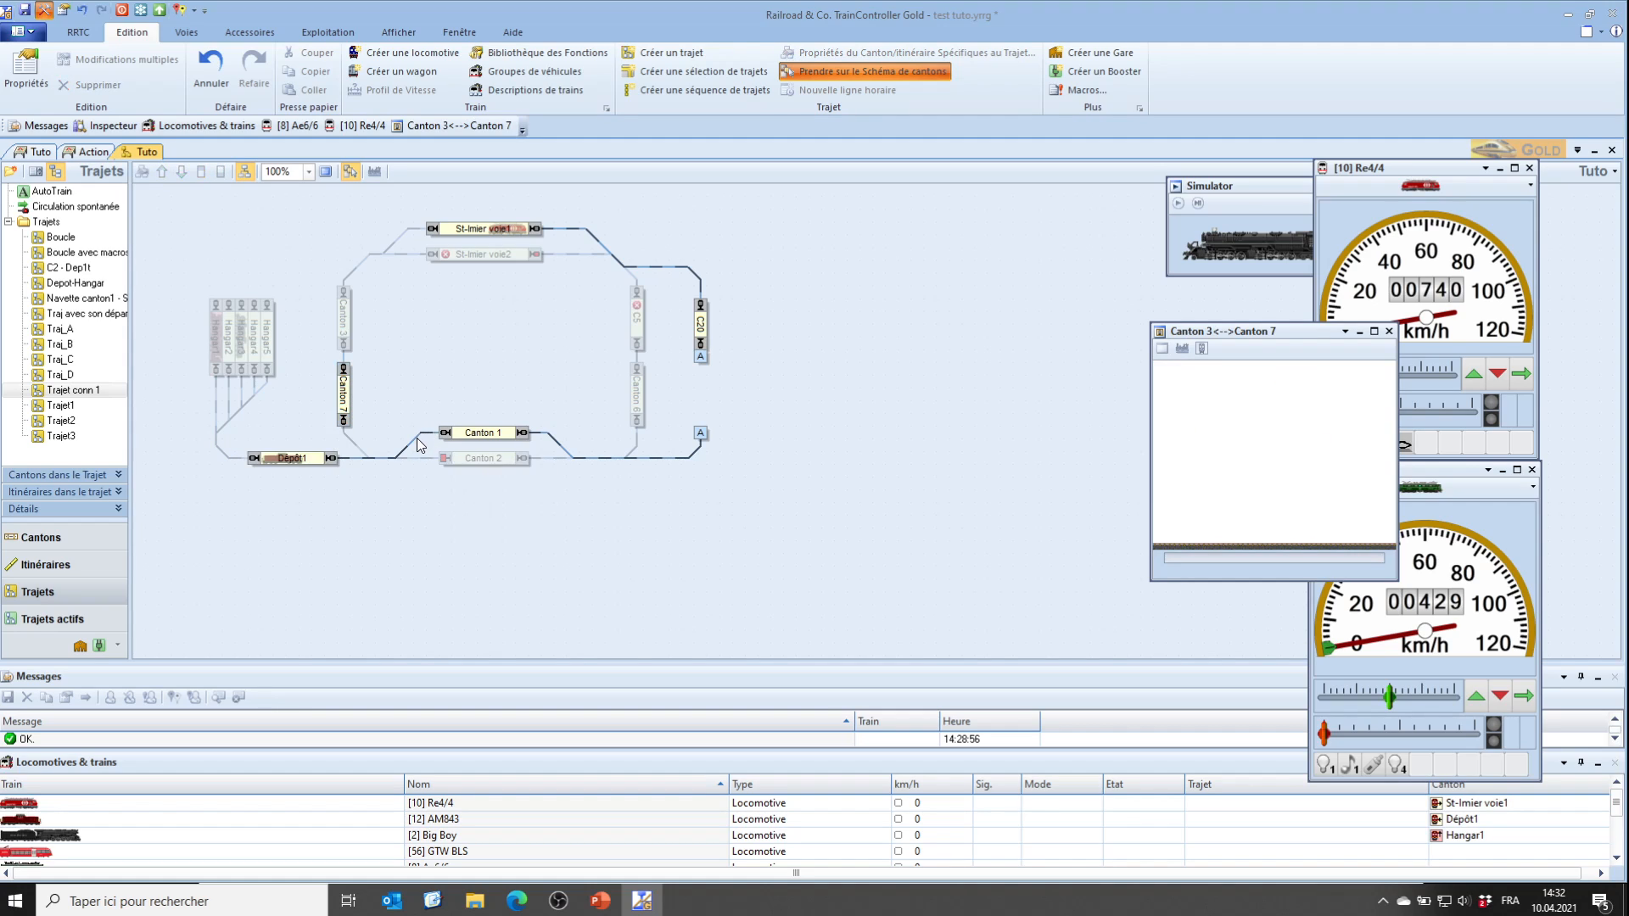
pyautogui.rightClick(410, 434)
pyautogui.click(439, 487)
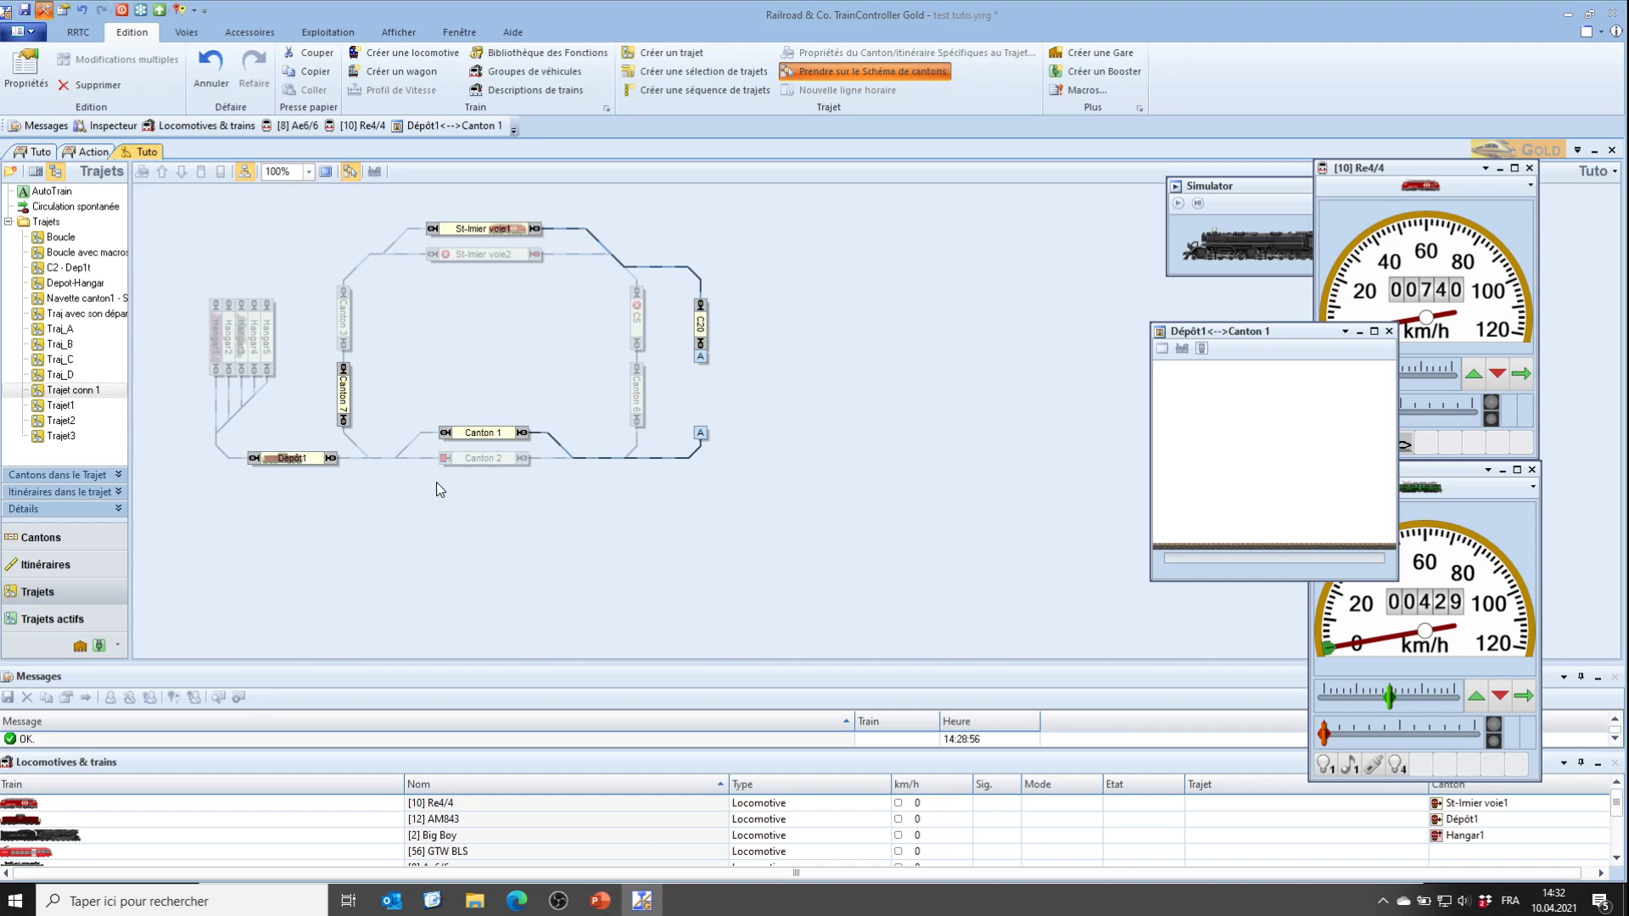
pyautogui.click(348, 331)
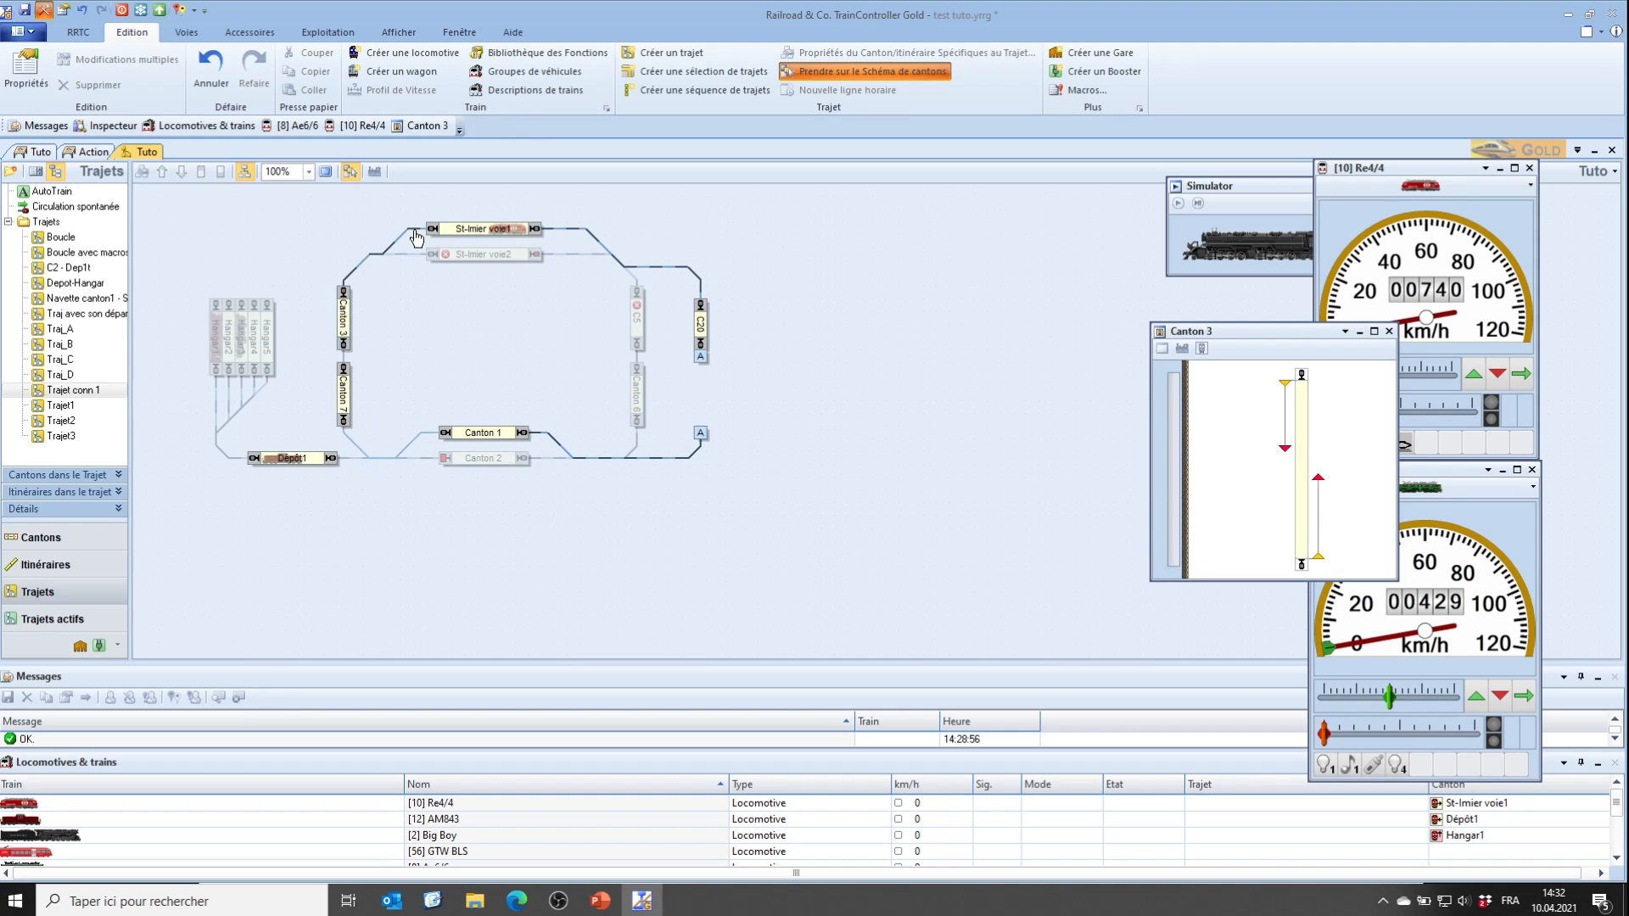
pyautogui.click(344, 358)
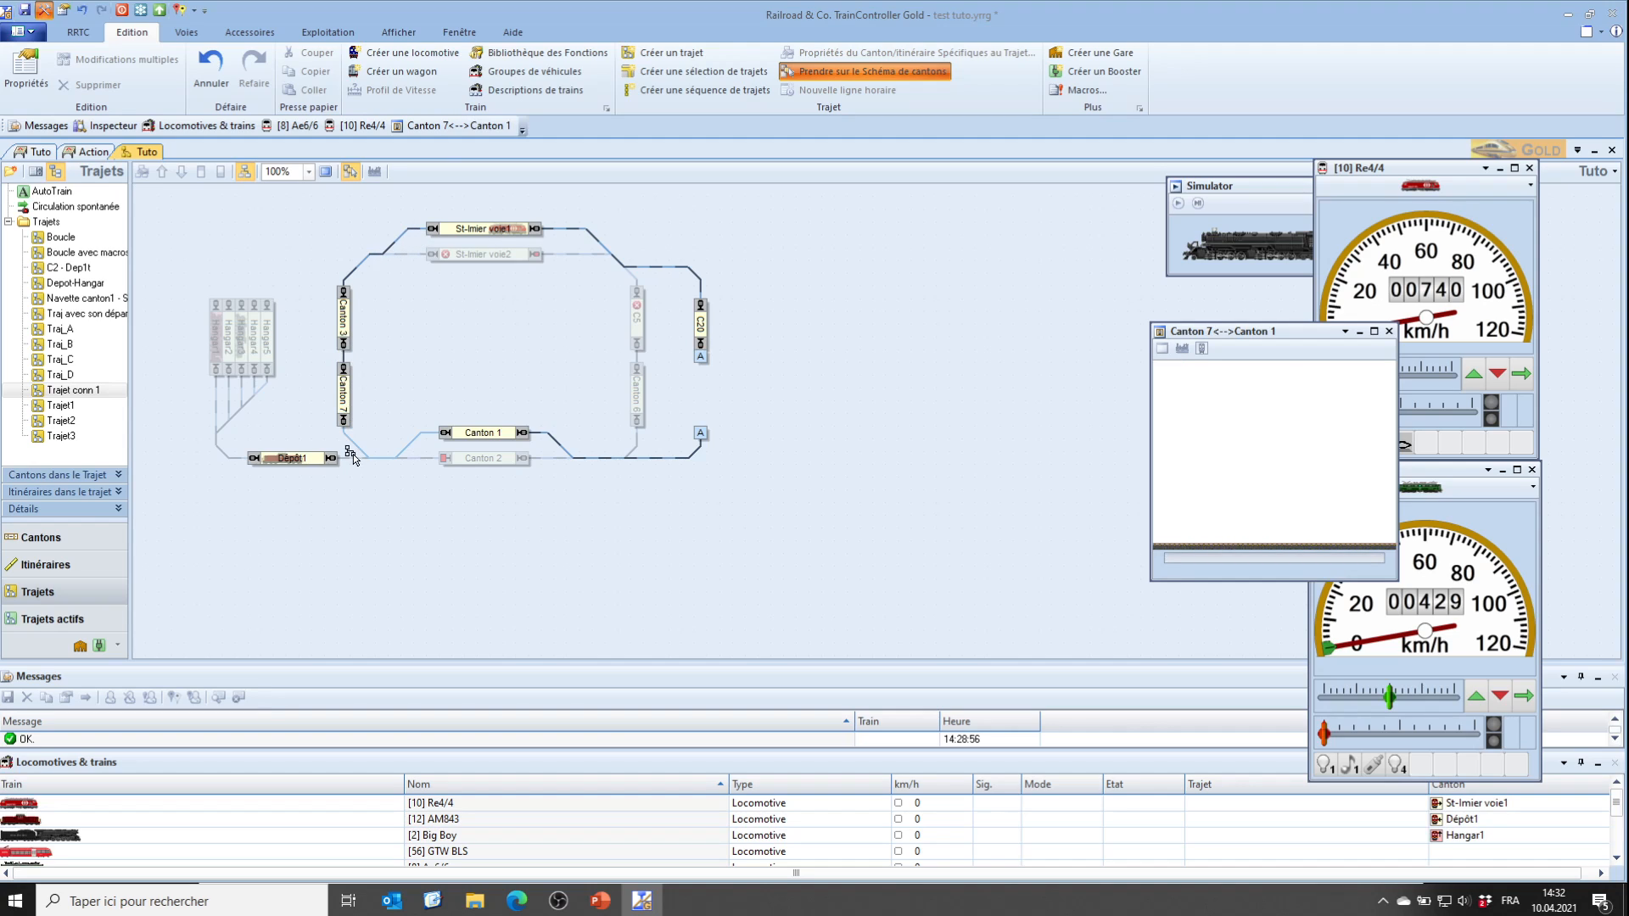
pyautogui.rightClick(300, 458)
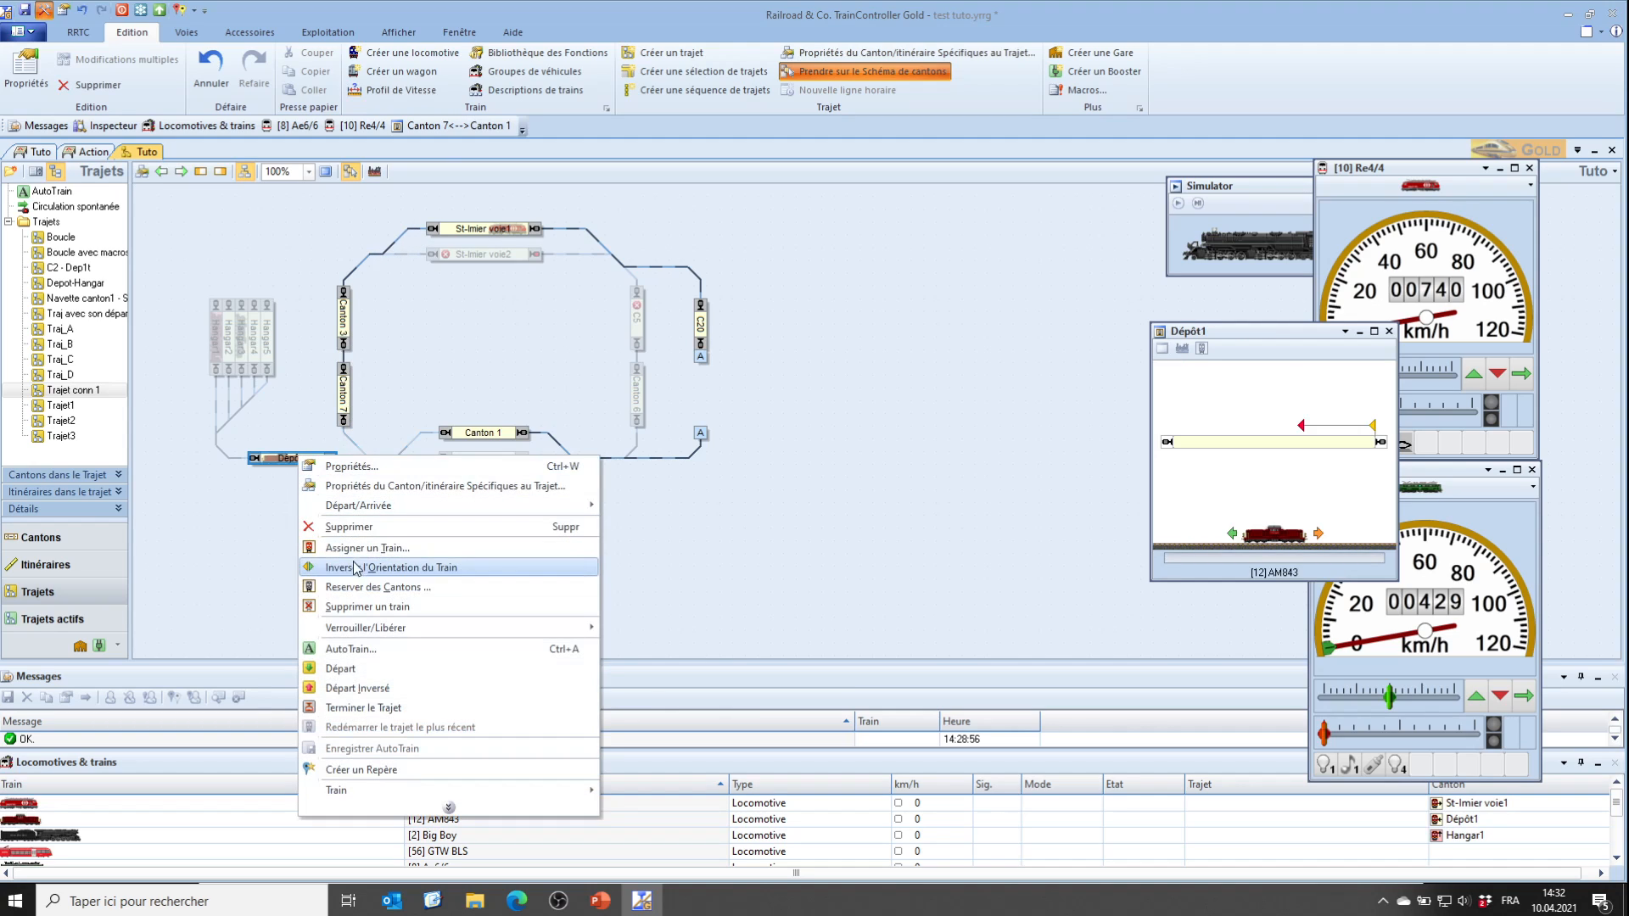
pyautogui.click(352, 526)
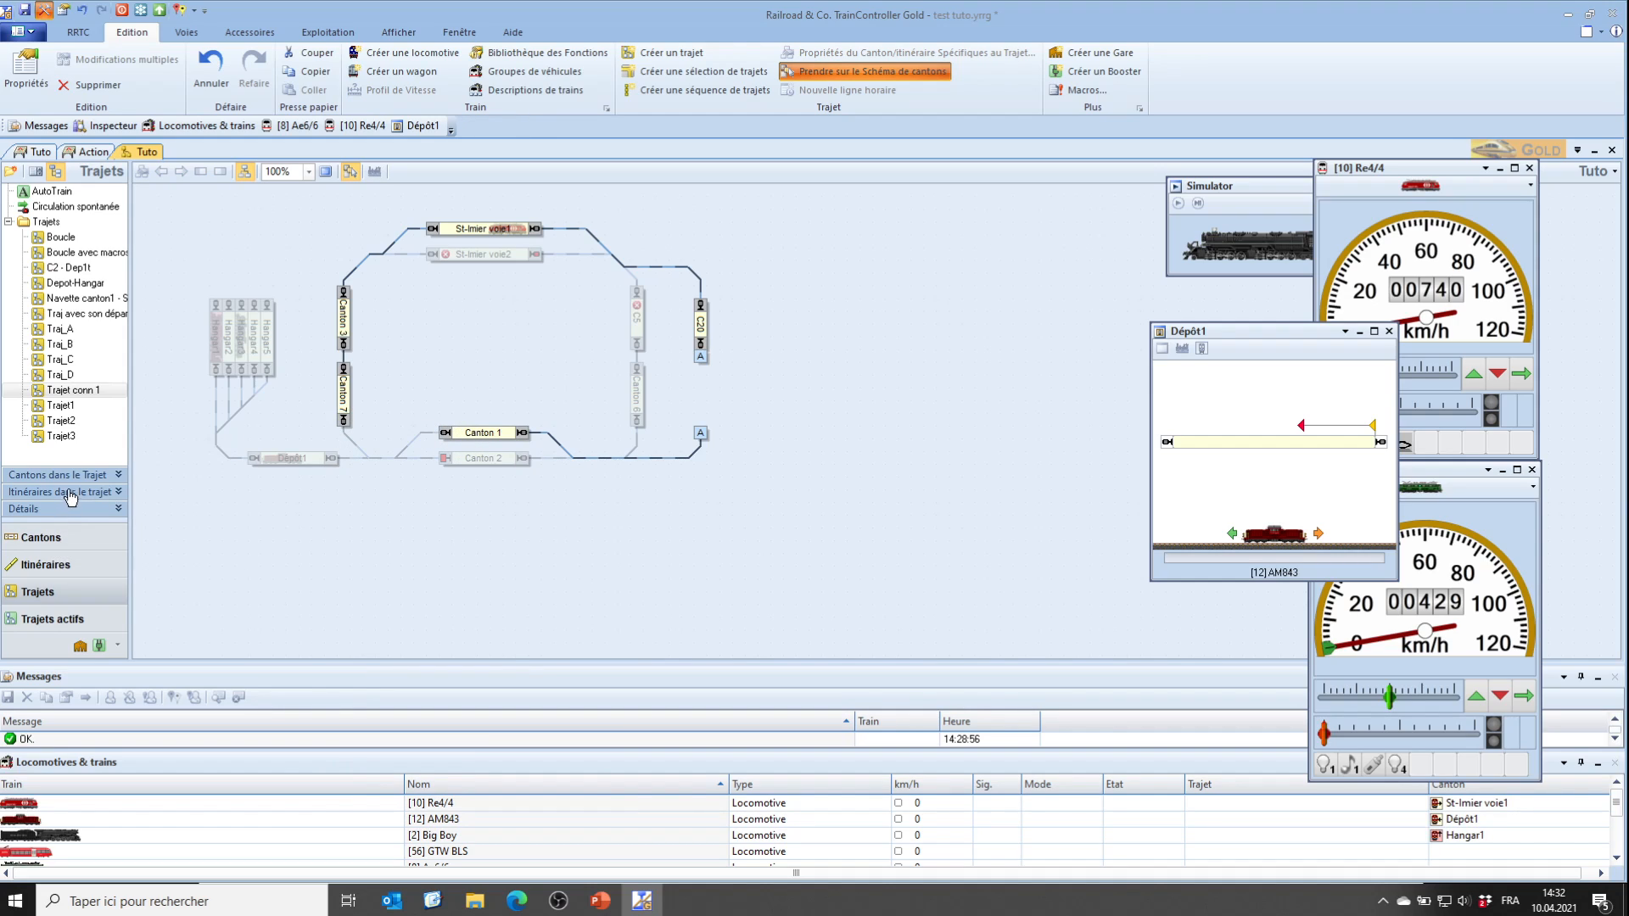
# Include the Canton 7–Canton 1 route in the trajet, and make St-Imier voie1 its departure and arrival block with rightward travel
pyautogui.click(119, 492)
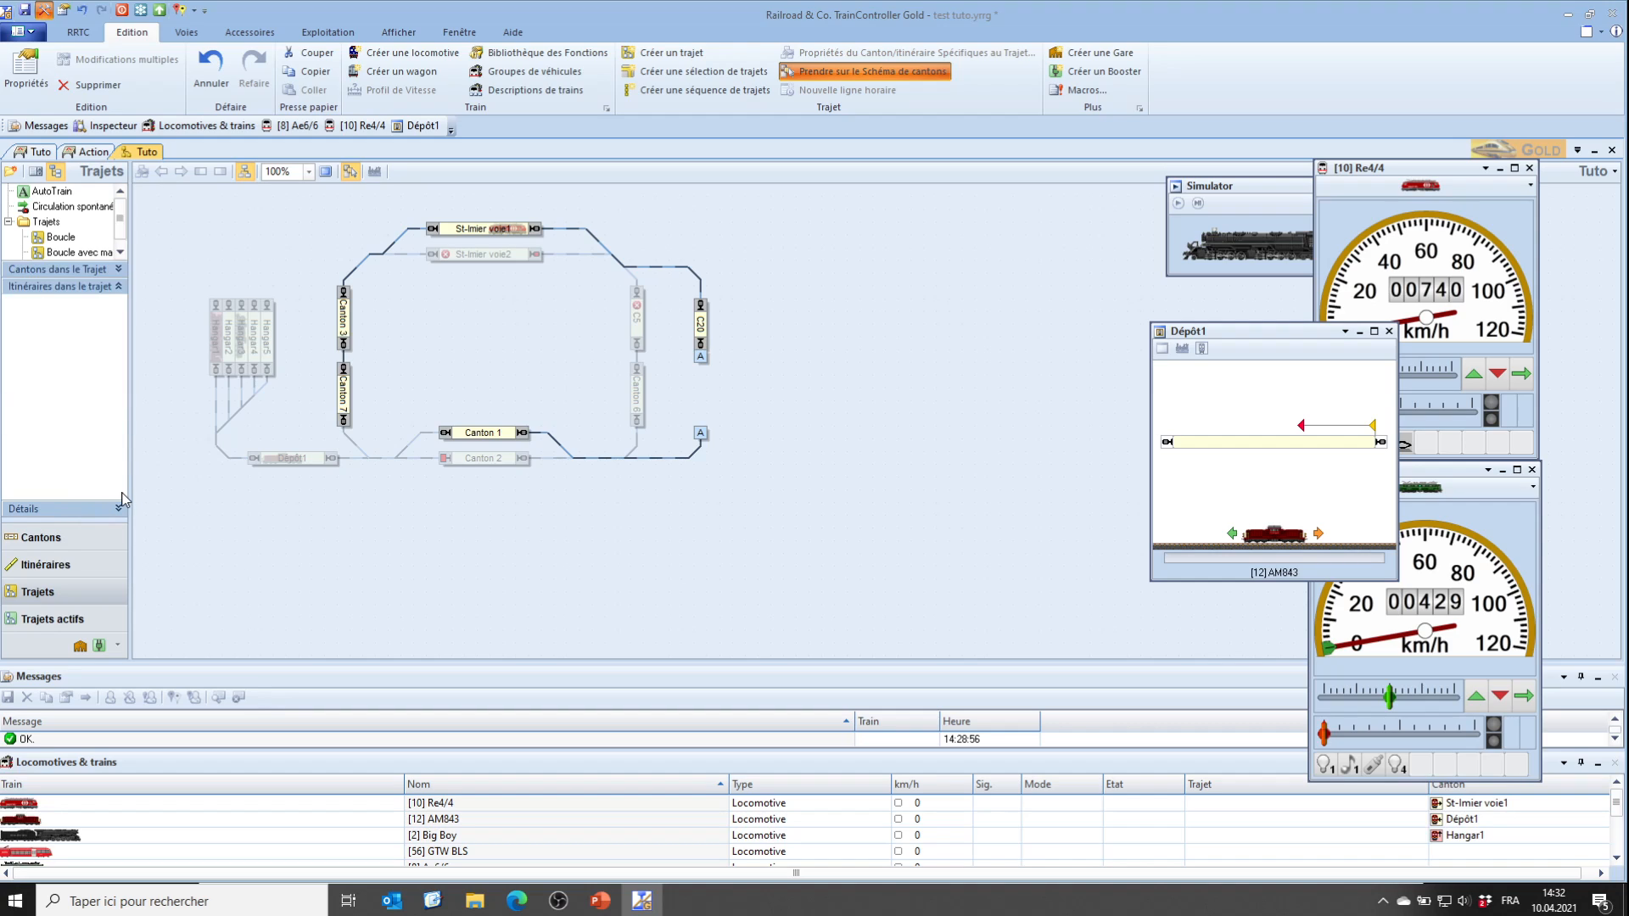
pyautogui.moveTo(123, 355); pyautogui.dragTo(120, 379)
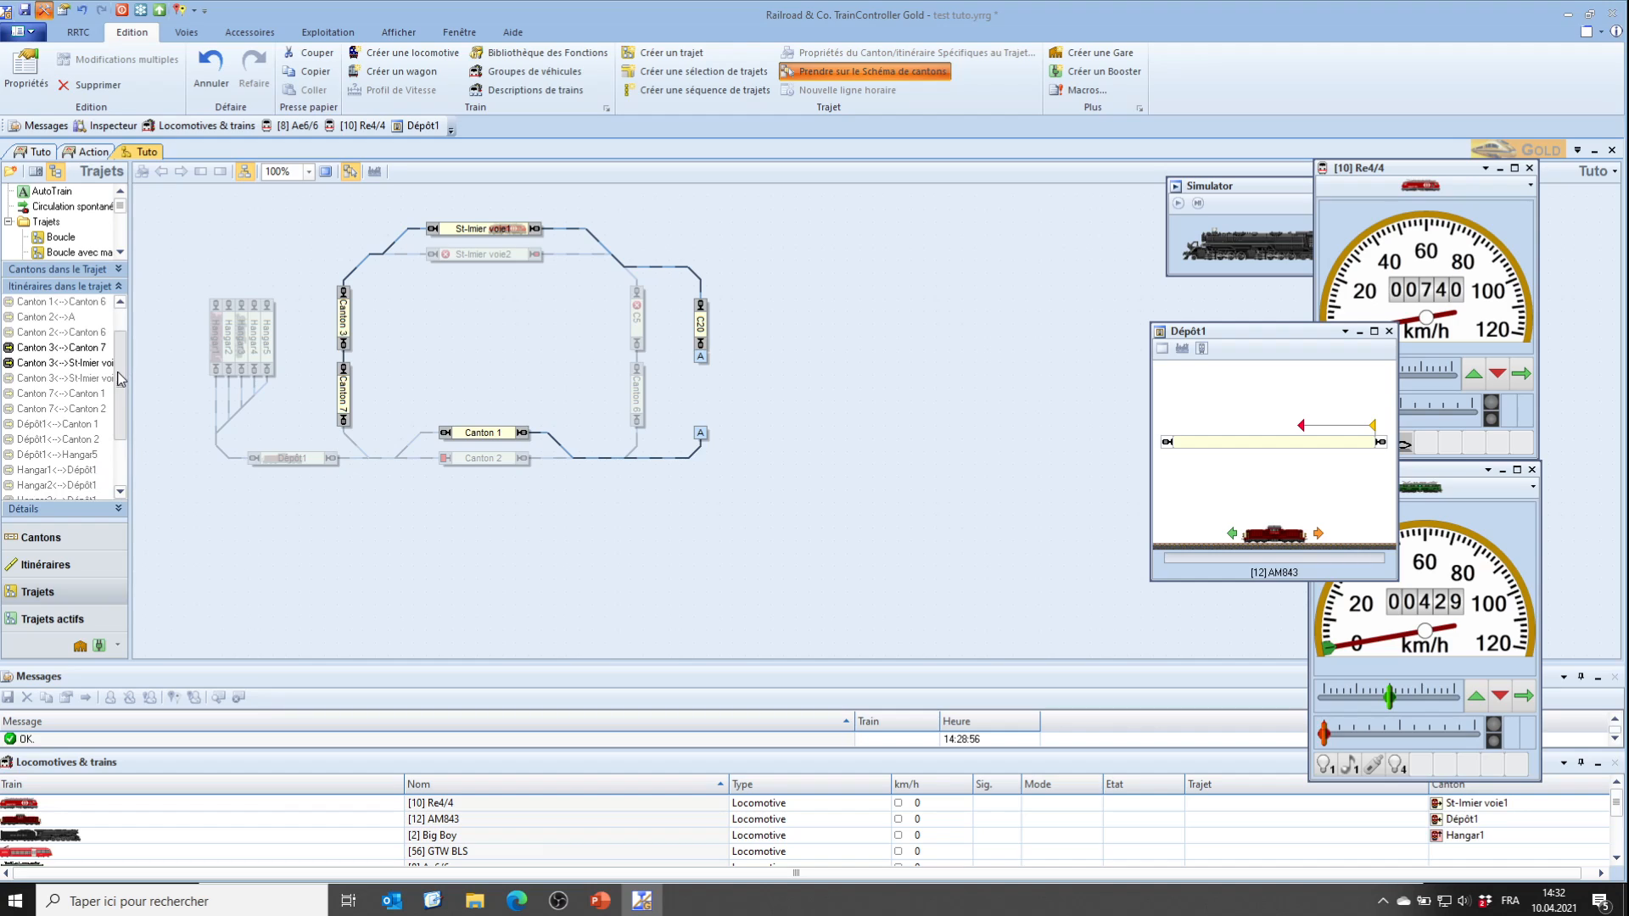
pyautogui.click(68, 395)
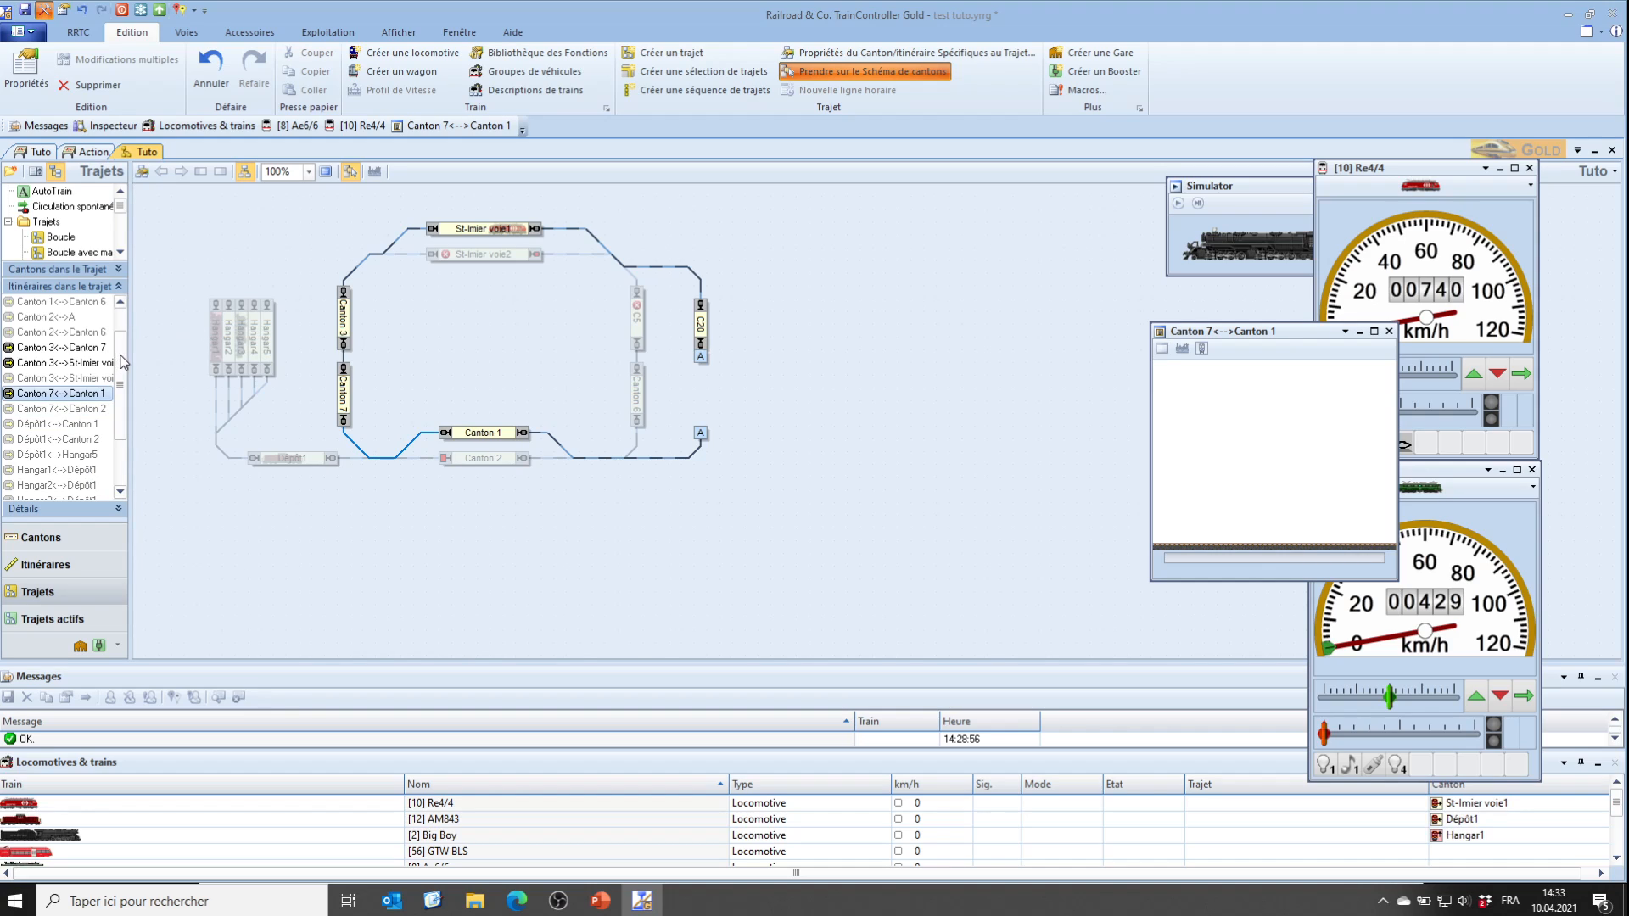
pyautogui.moveTo(120, 363); pyautogui.dragTo(121, 310)
pyautogui.click(118, 286)
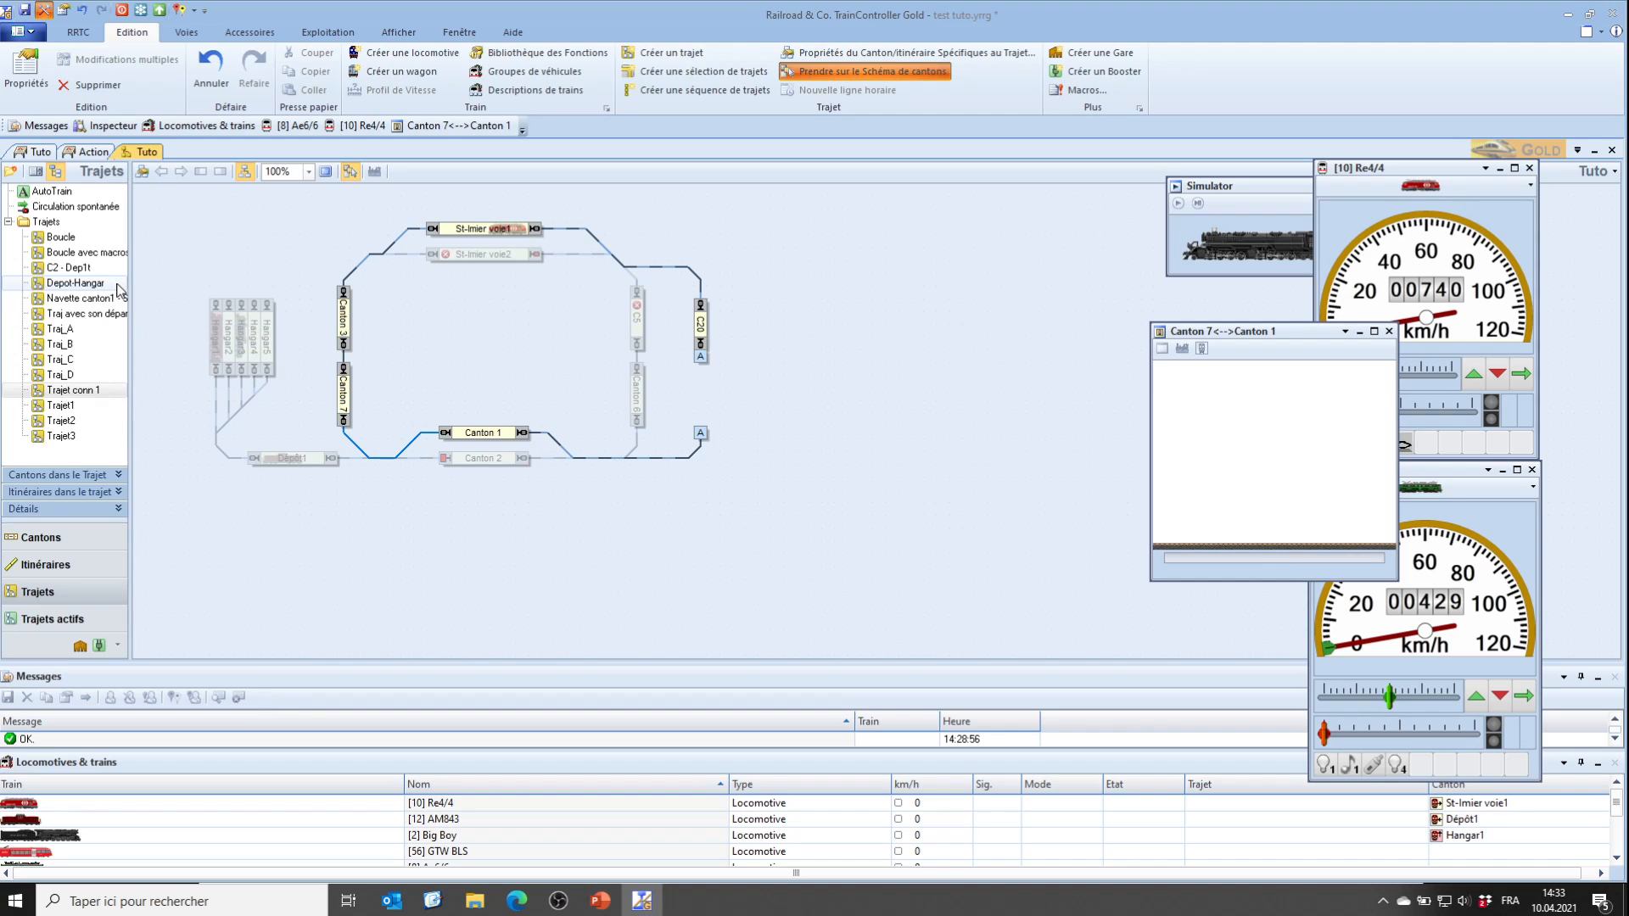
pyautogui.click(493, 228)
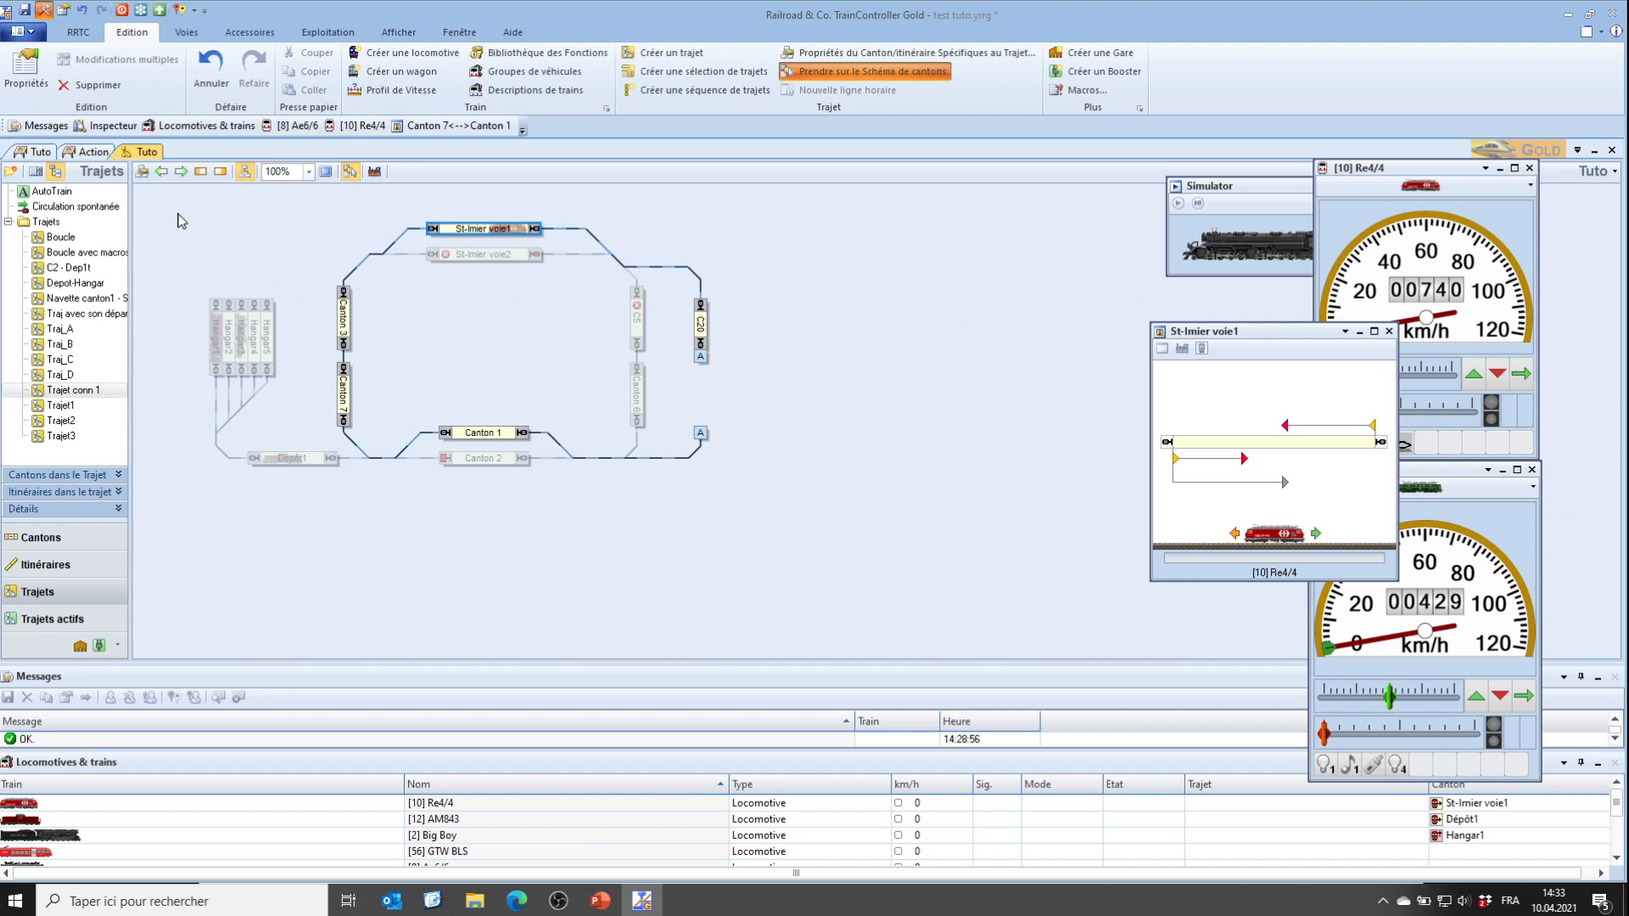
pyautogui.click(220, 174)
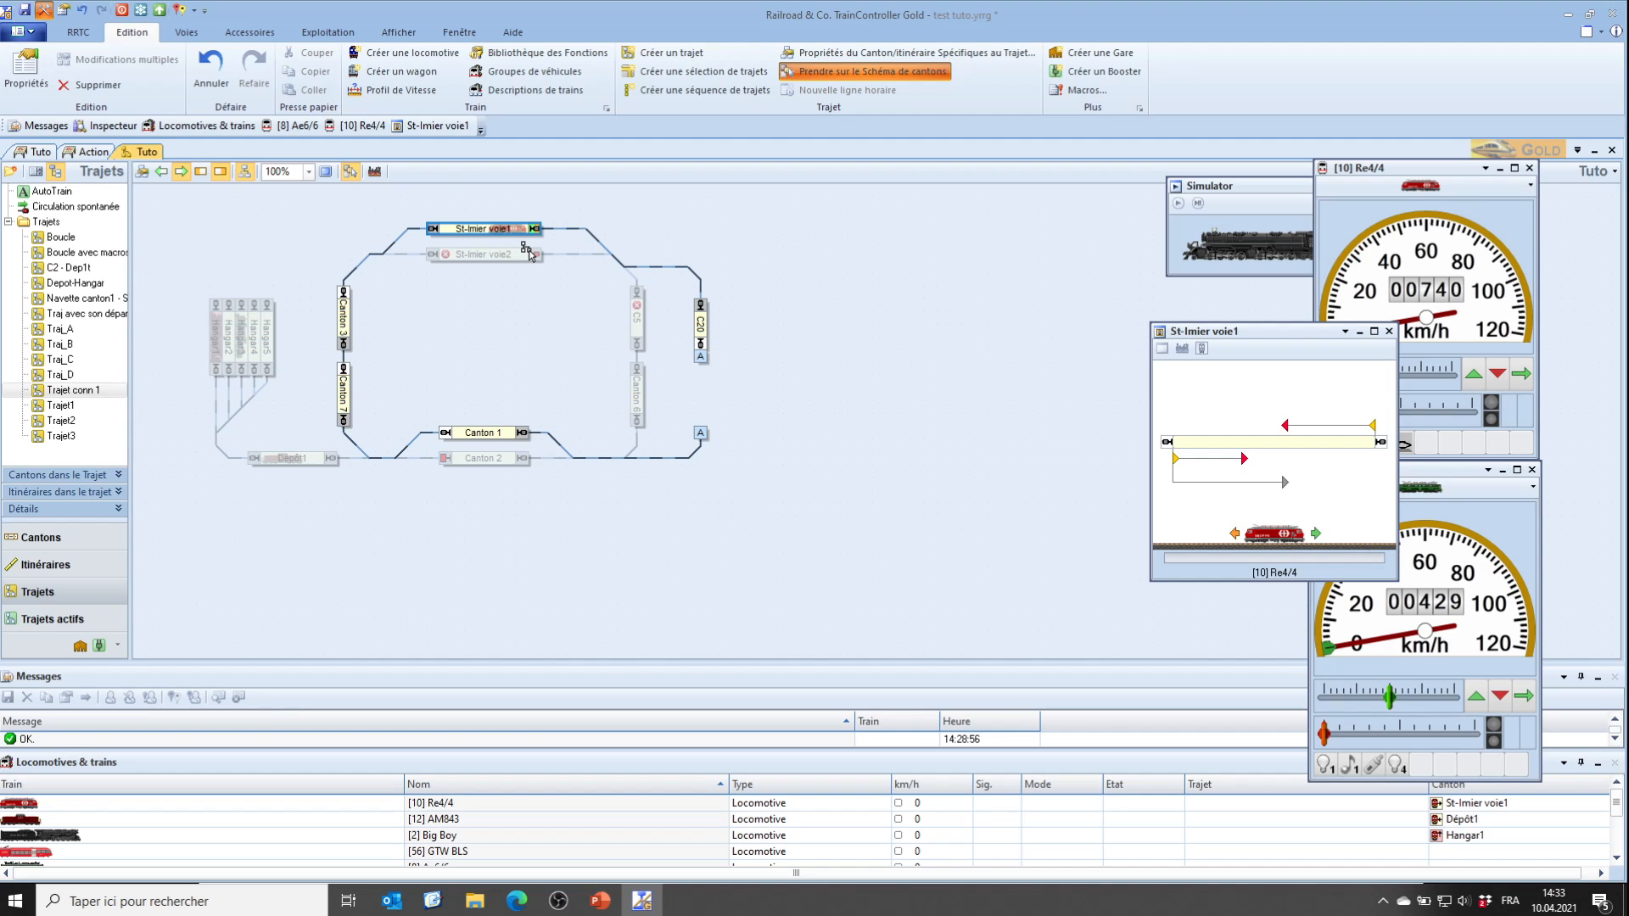
# Display the Tuto layout and leave edit mode without restarting the trajets that were running
pyautogui.click(30, 155)
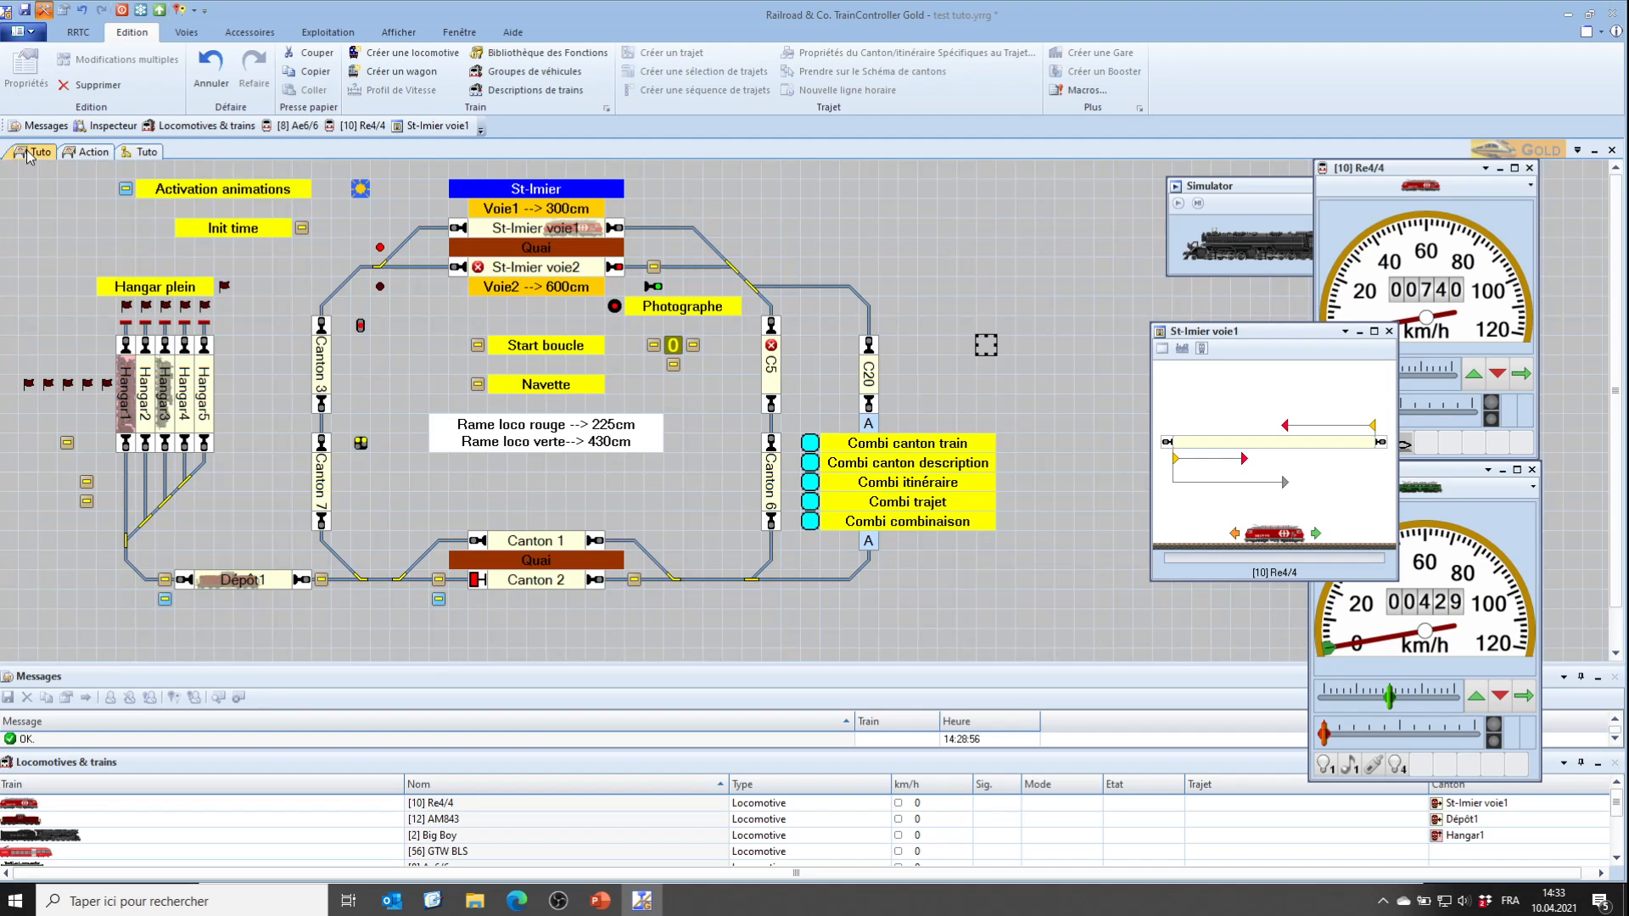
pyautogui.click(44, 12)
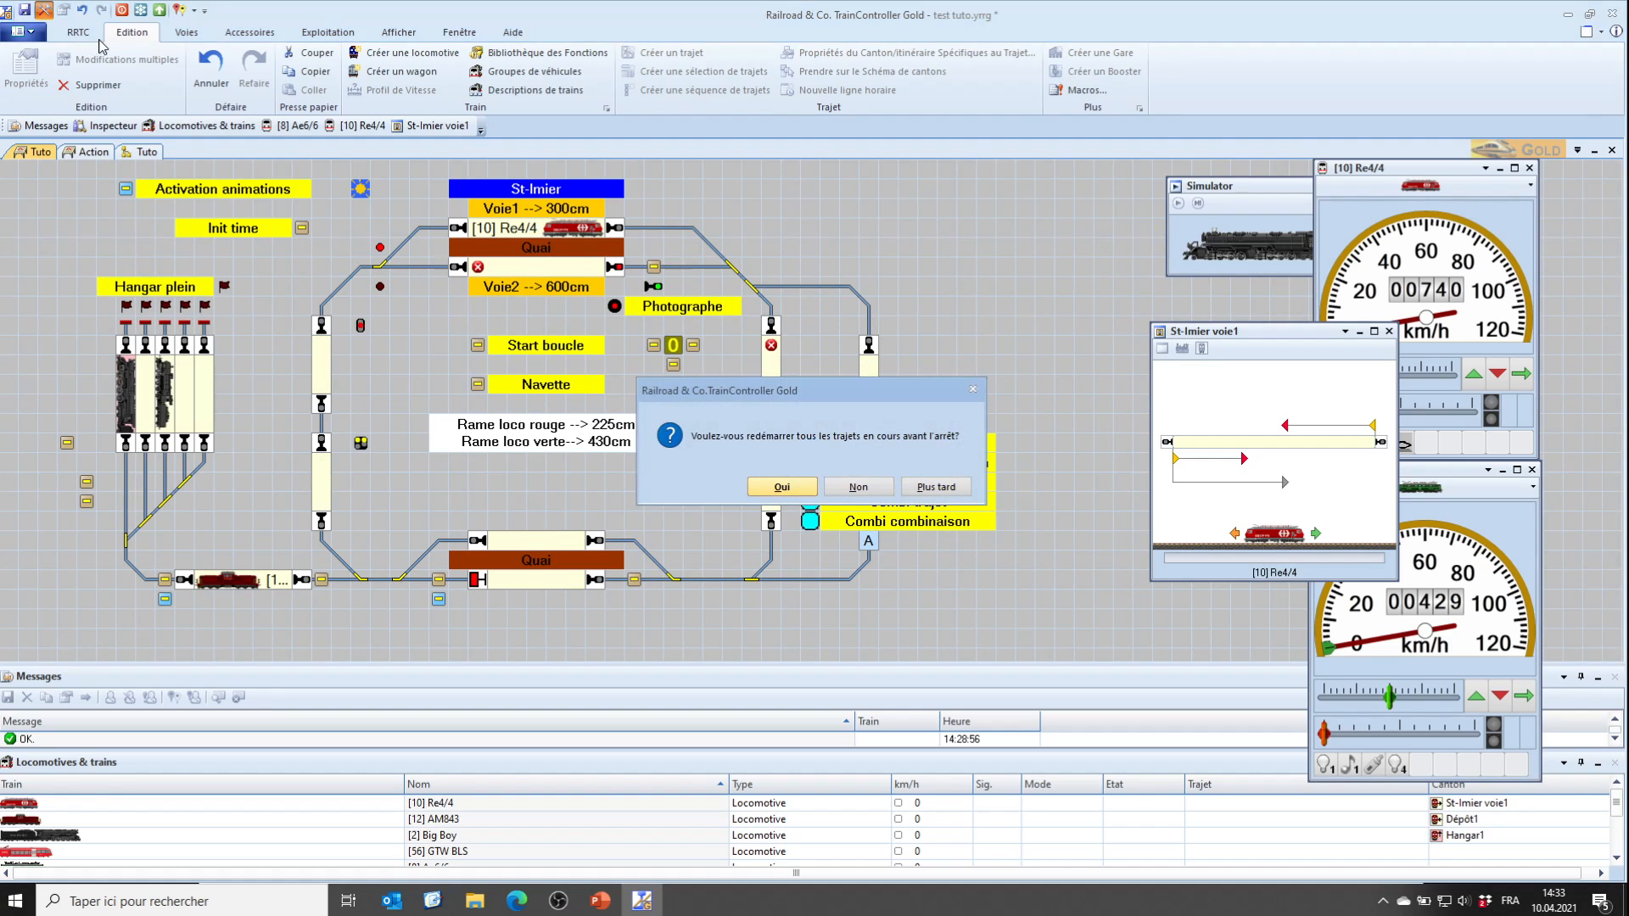
pyautogui.click(858, 486)
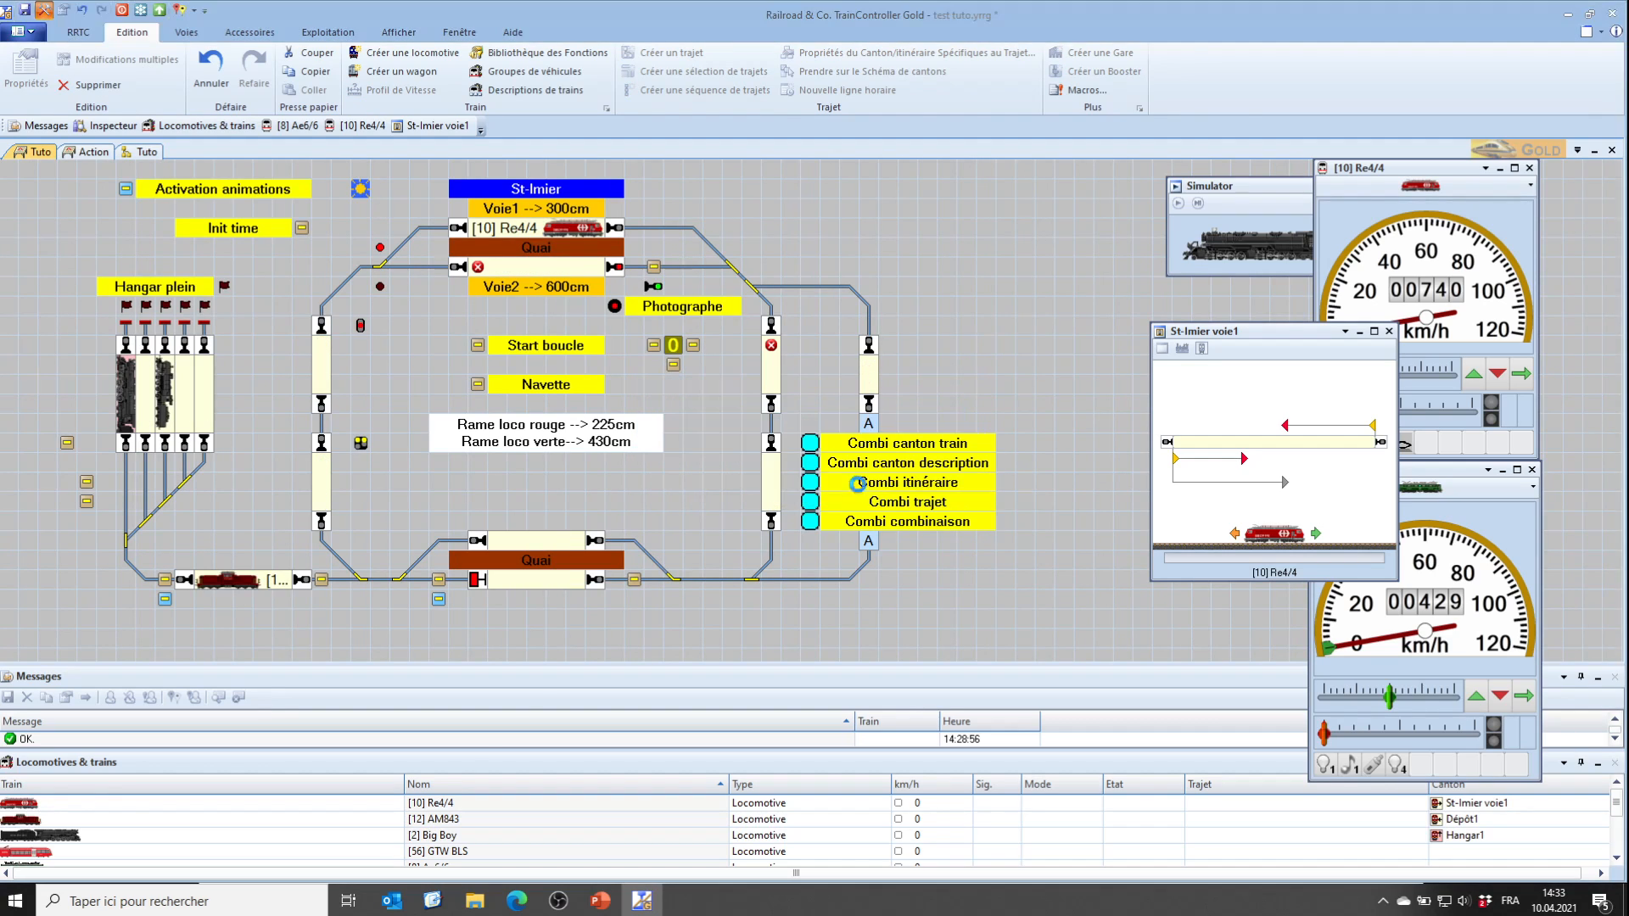
pyautogui.click(44, 12)
pyautogui.click(44, 12)
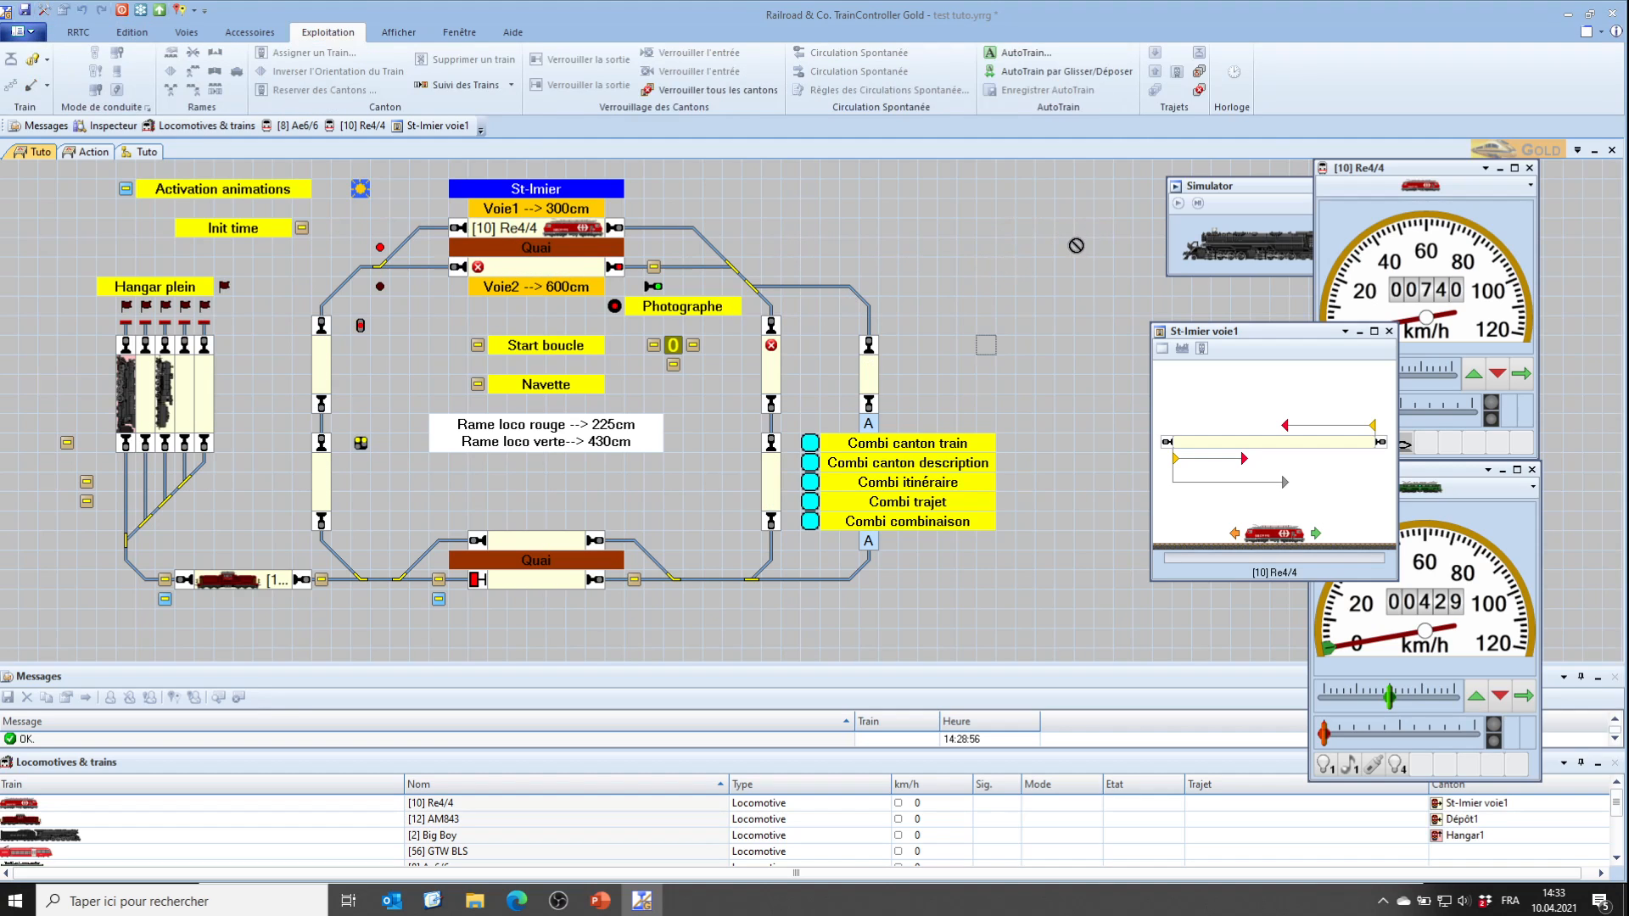
# Move the Simulator and St-Imier voie1 windows beside the locomotive controls, so that they no longer overlap them
pyautogui.click(1240, 188)
pyautogui.moveTo(1240, 188); pyautogui.dragTo(1128, 170)
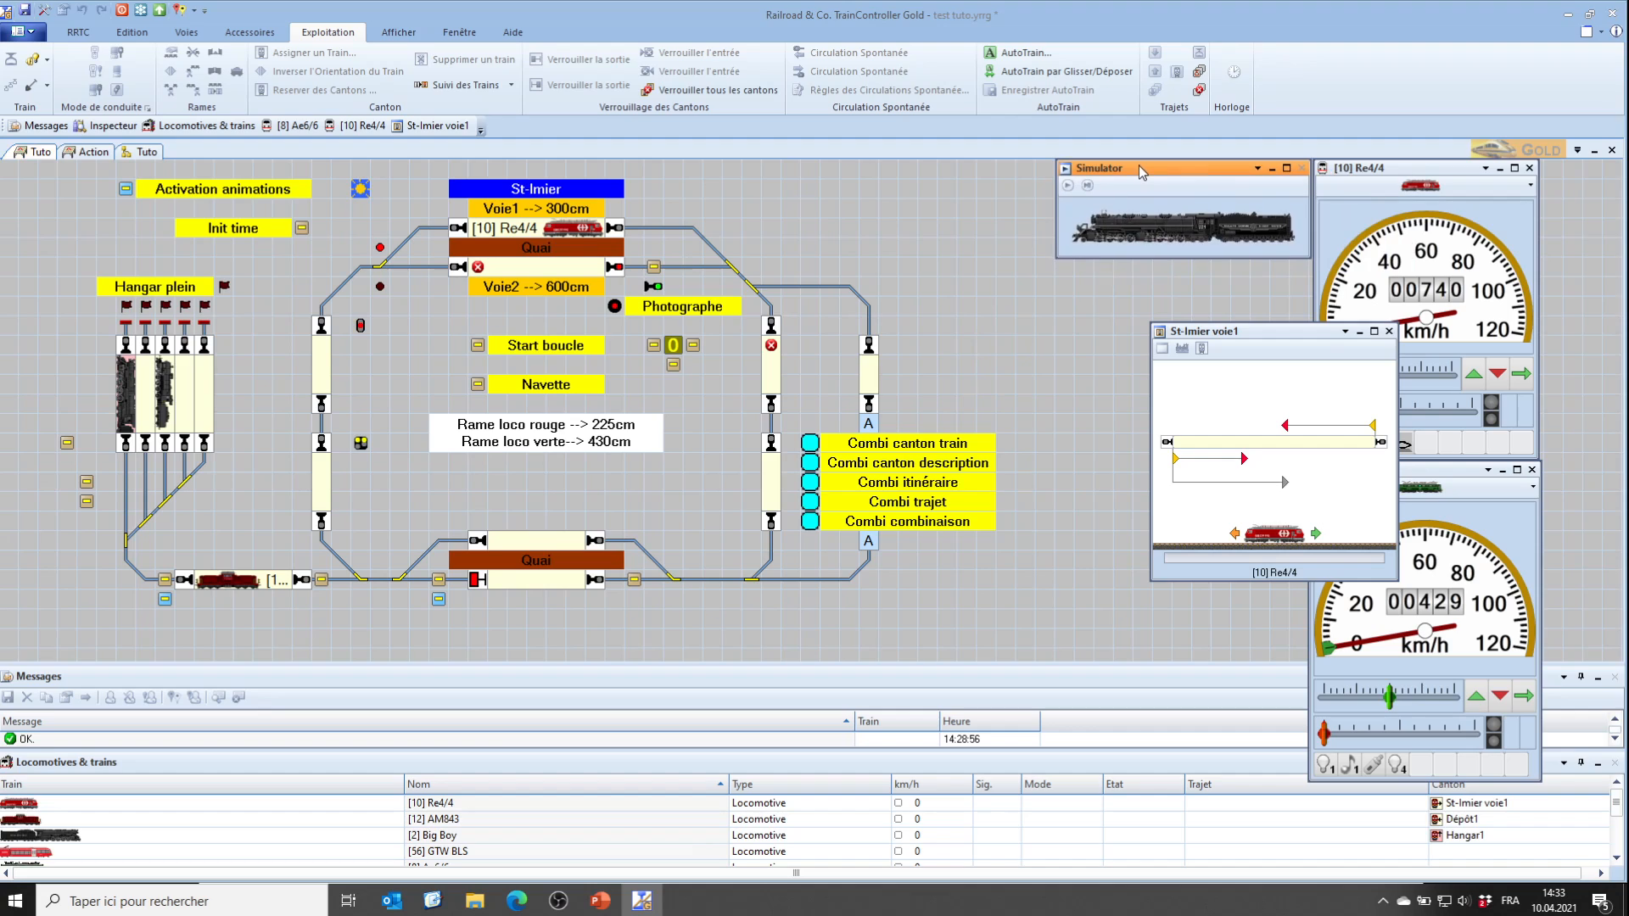
pyautogui.moveTo(1275, 333); pyautogui.dragTo(1193, 280)
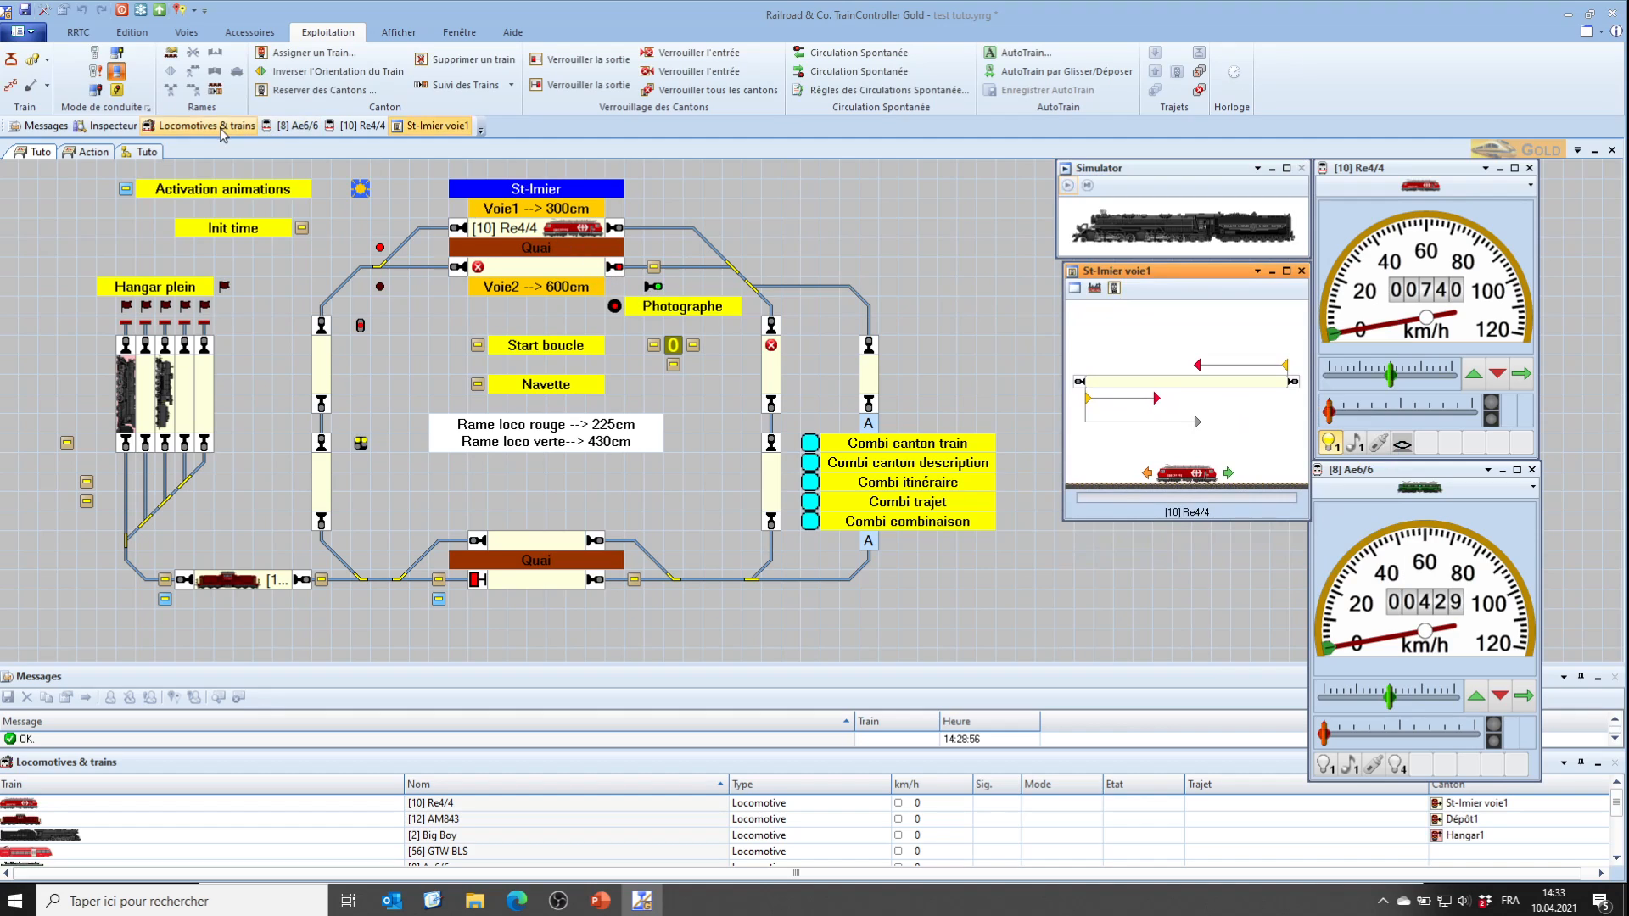
# Start Trajet conn 1 from the Tuto dispatcher and follow the Re4/4 along it back to St-Imier voie1
pyautogui.click(145, 152)
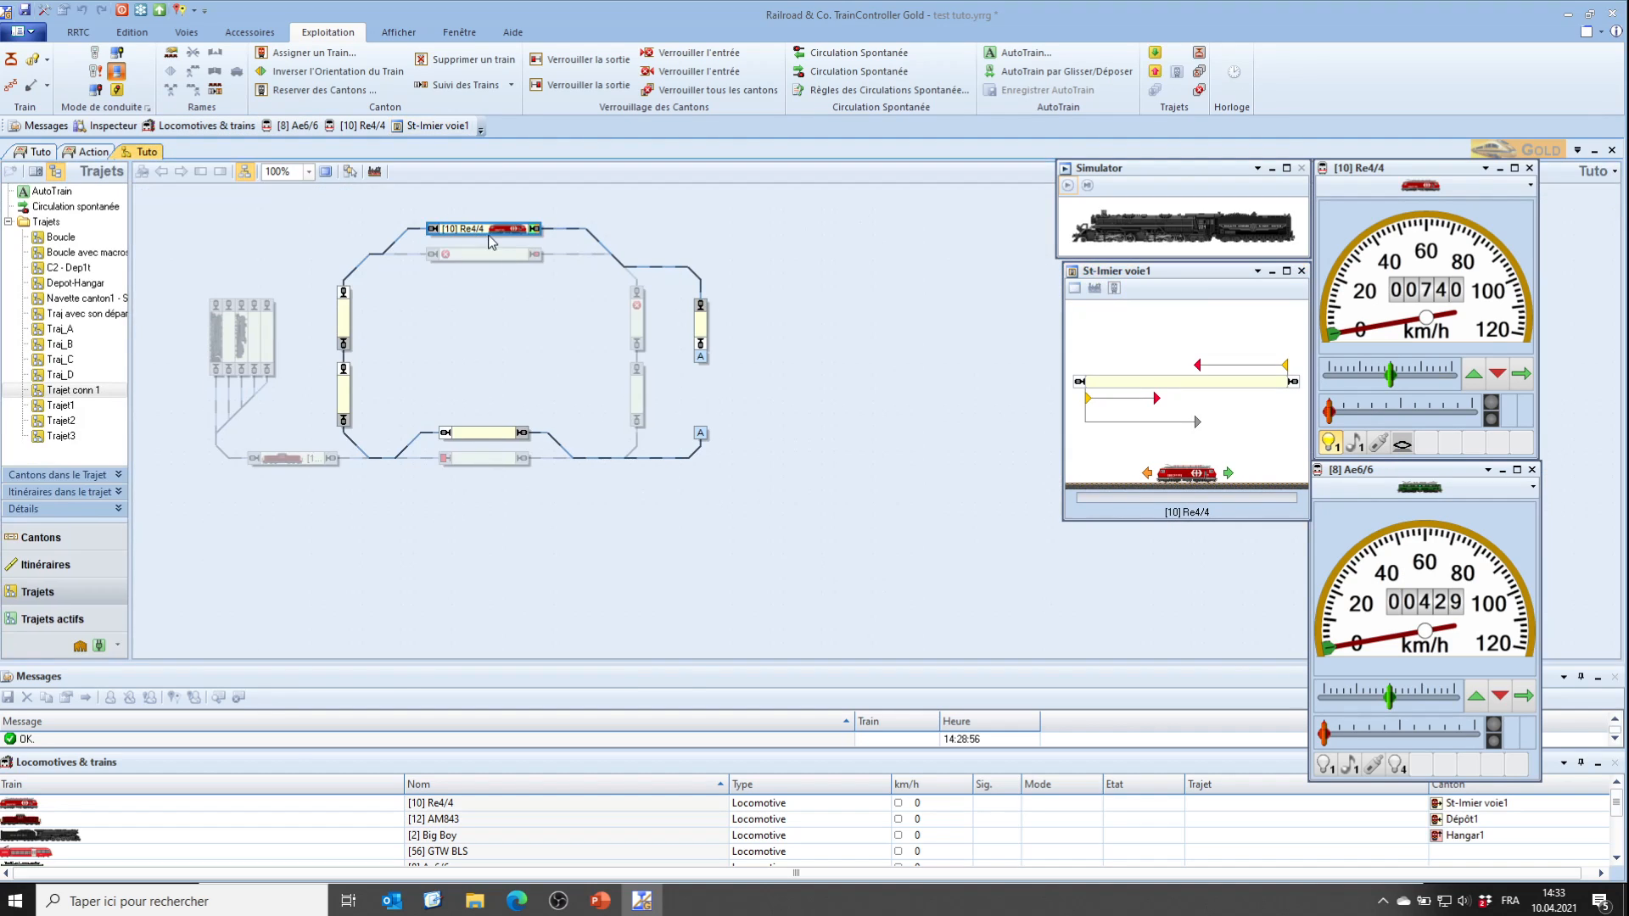
pyautogui.click(119, 390)
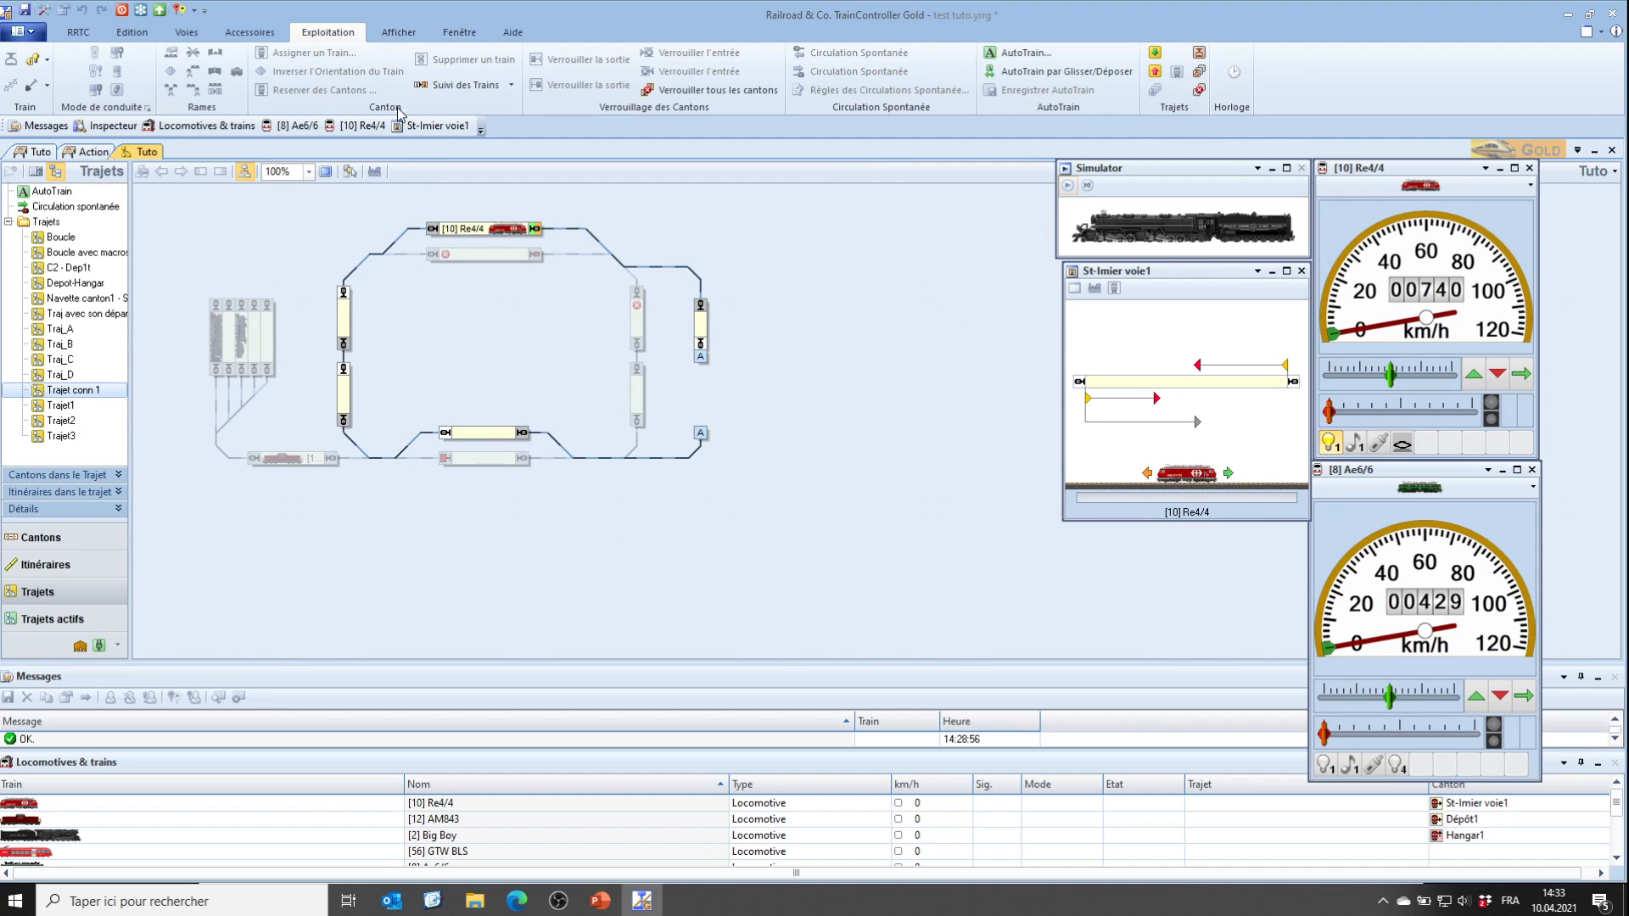
pyautogui.click(1155, 54)
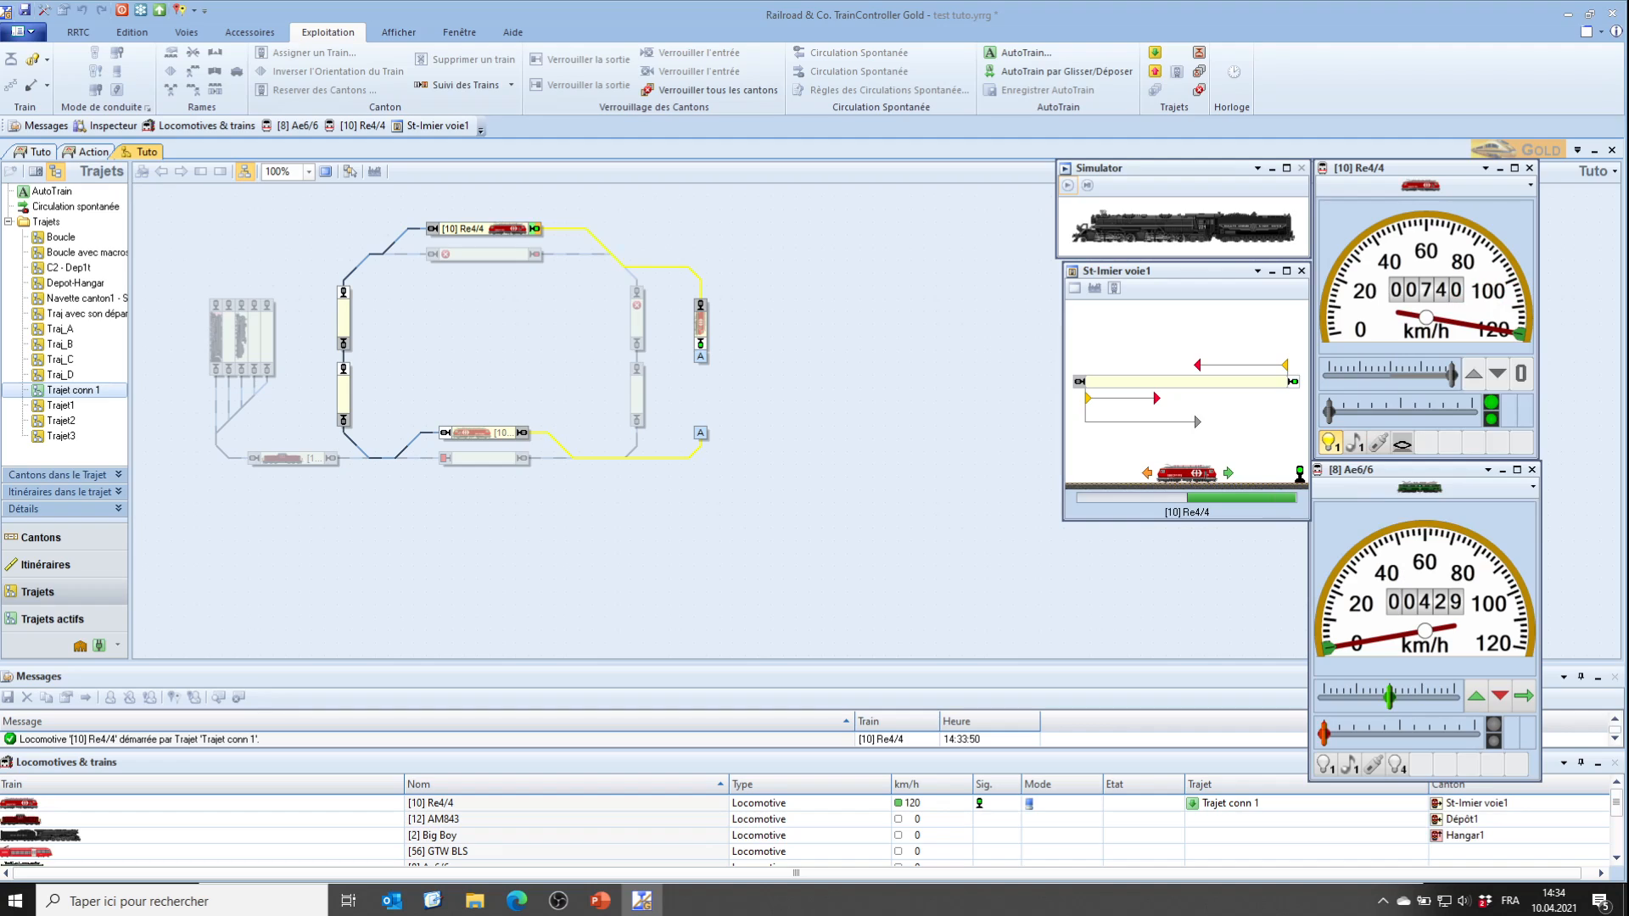
pyautogui.hotkey('alt', 'Tab')
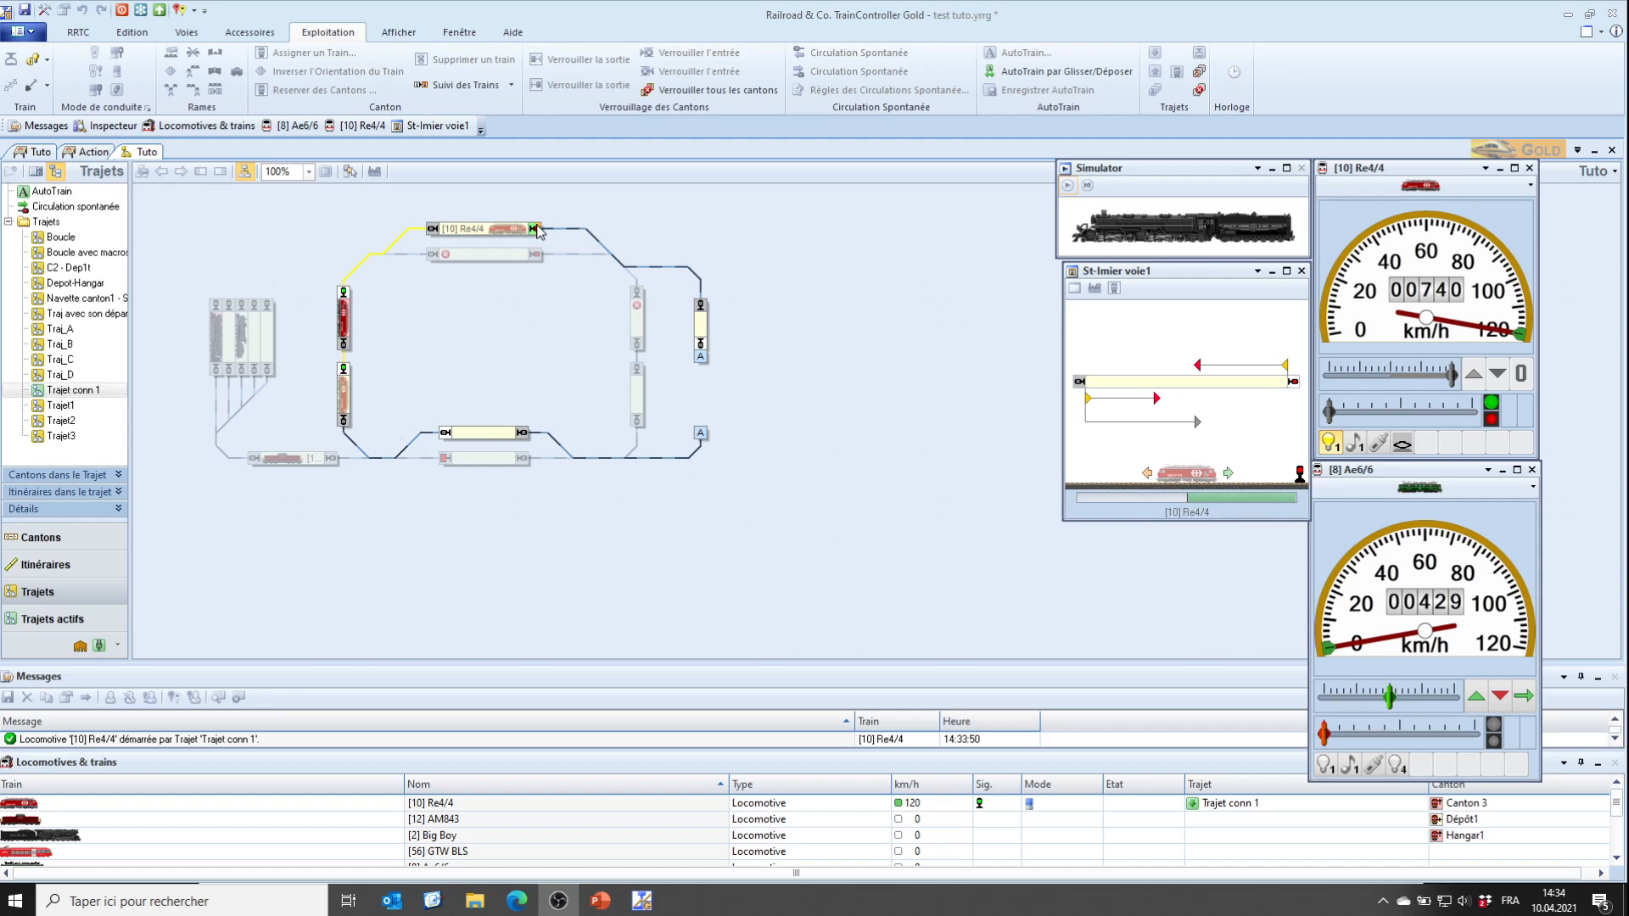
pyautogui.moveTo(483, 231)
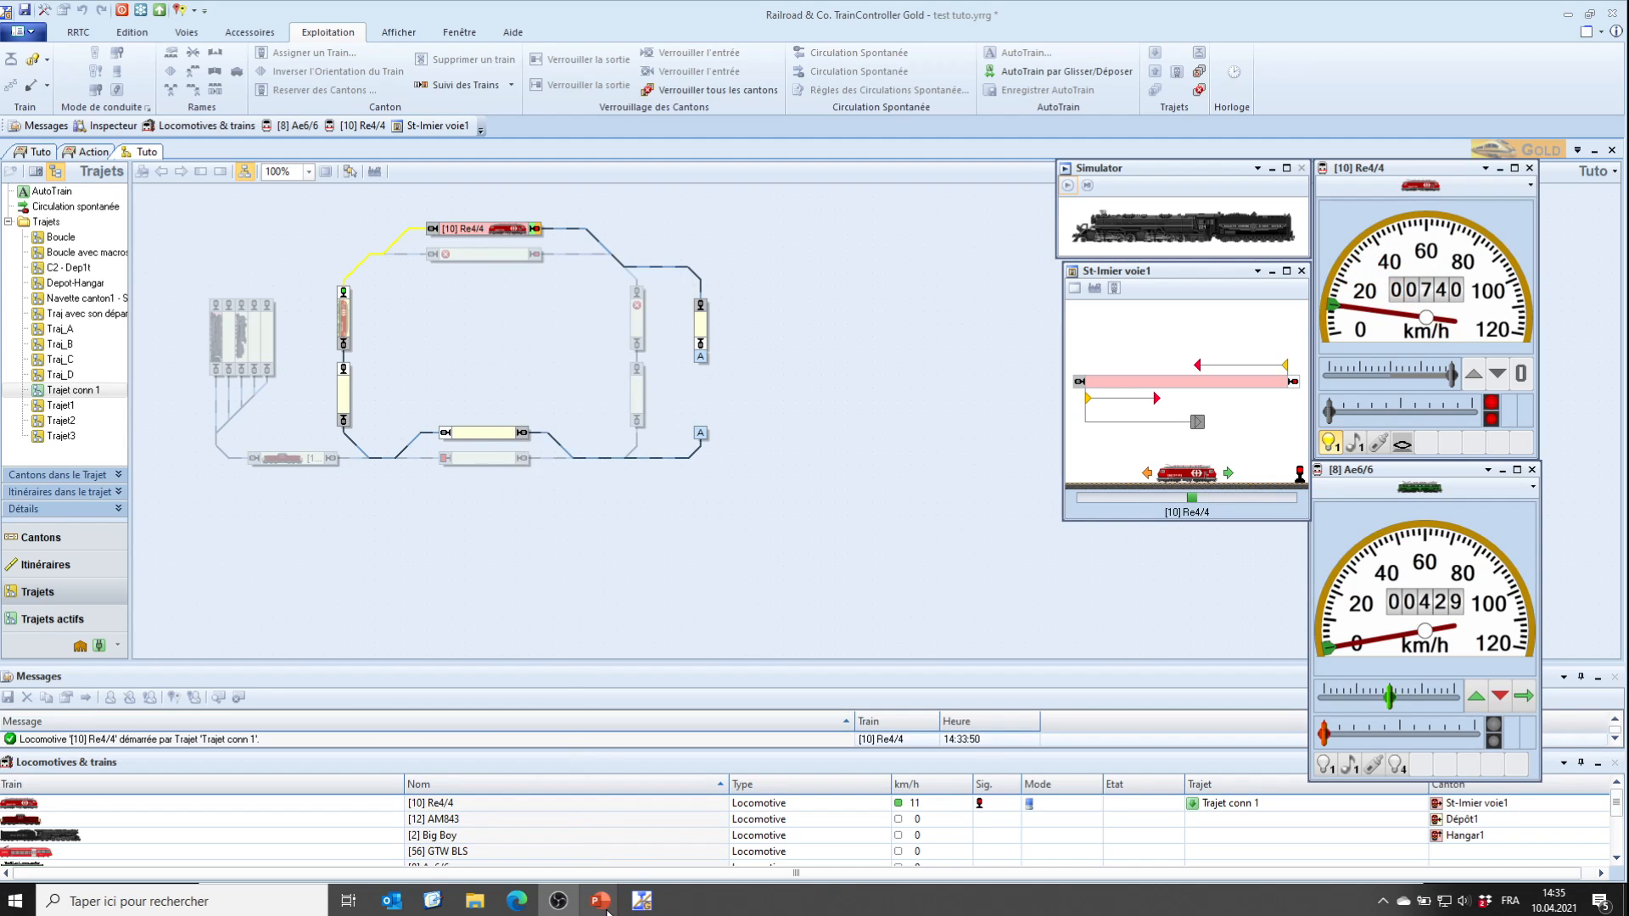
# Switch to the PowerPoint slide "Connecteurs sur même TCO", and return to TrainController
pyautogui.moveTo(600, 901)
pyautogui.click(681, 848)
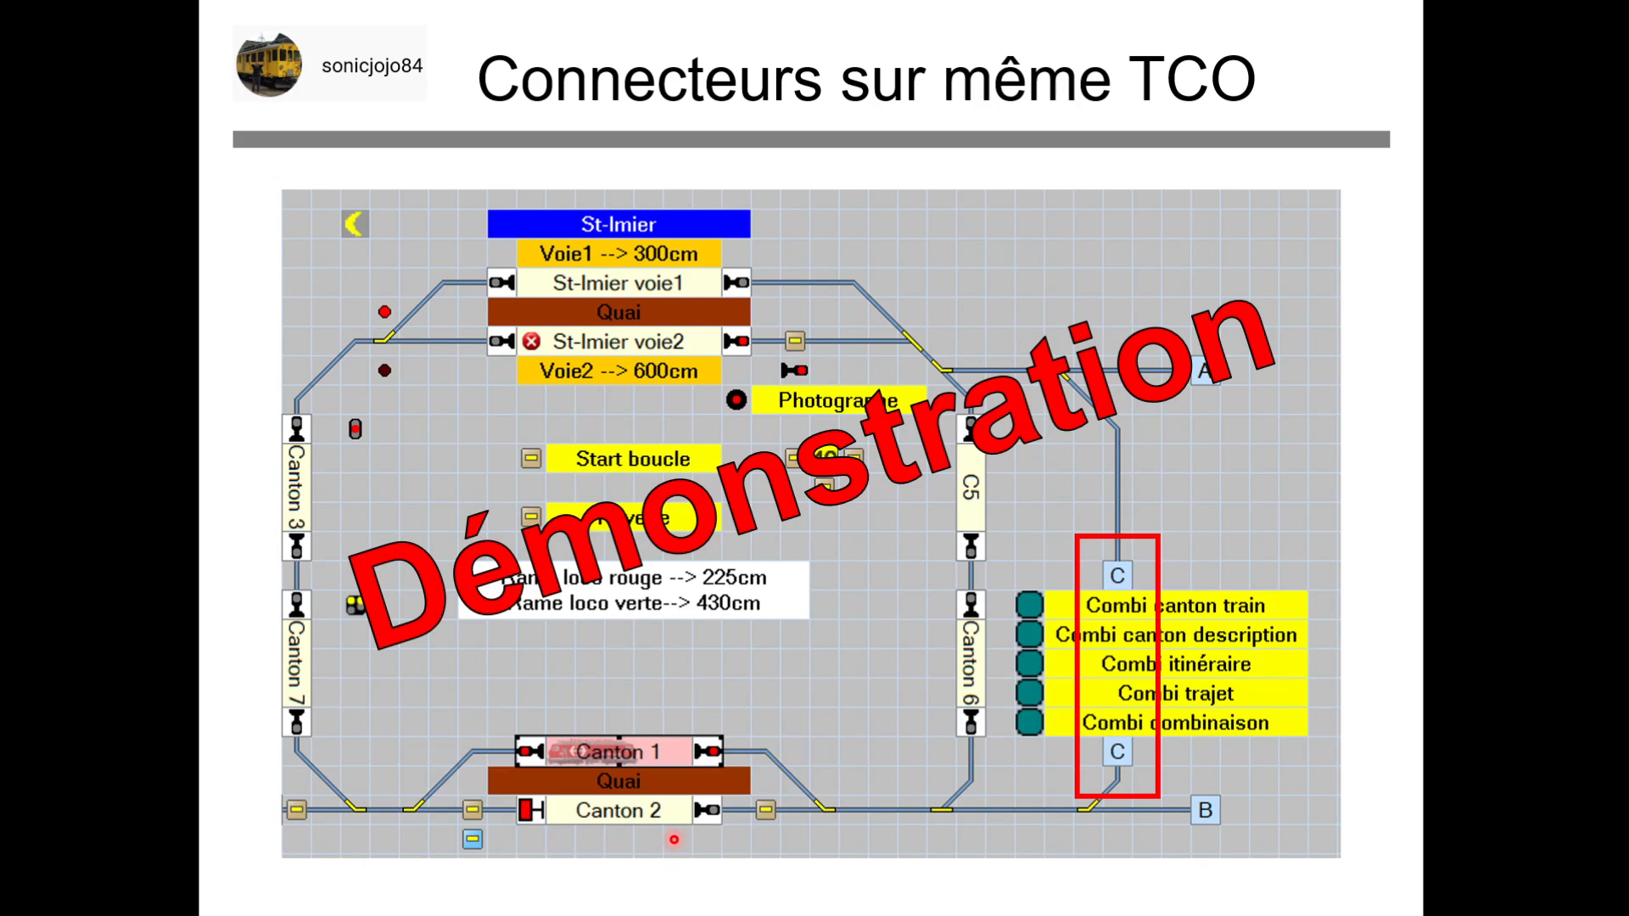
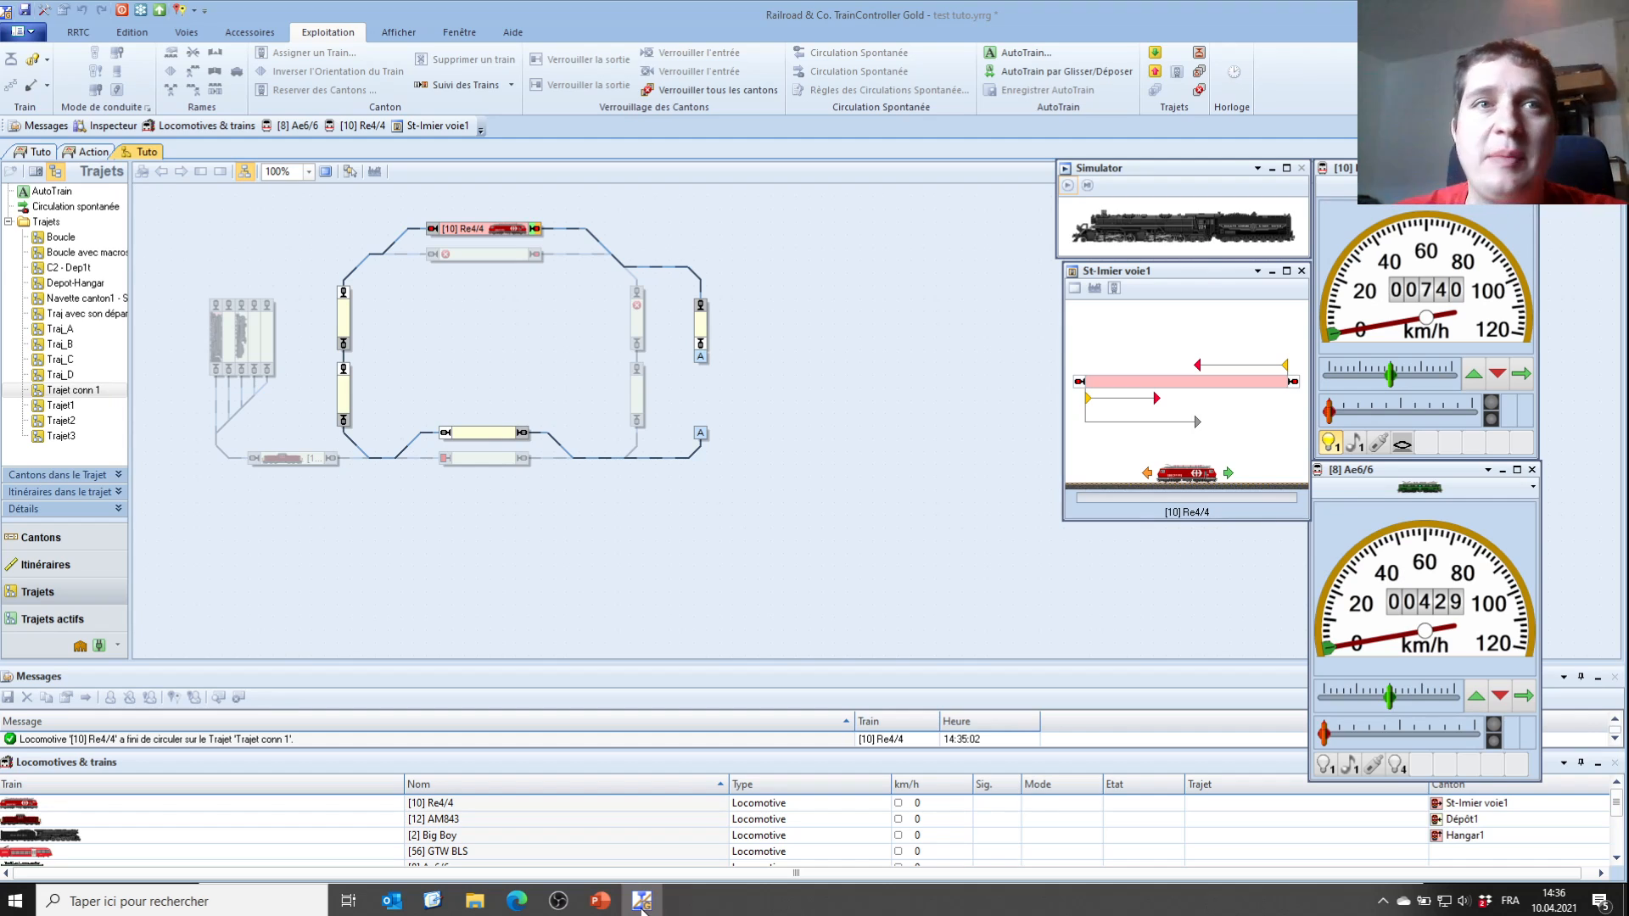
pyautogui.moveTo(642, 896)
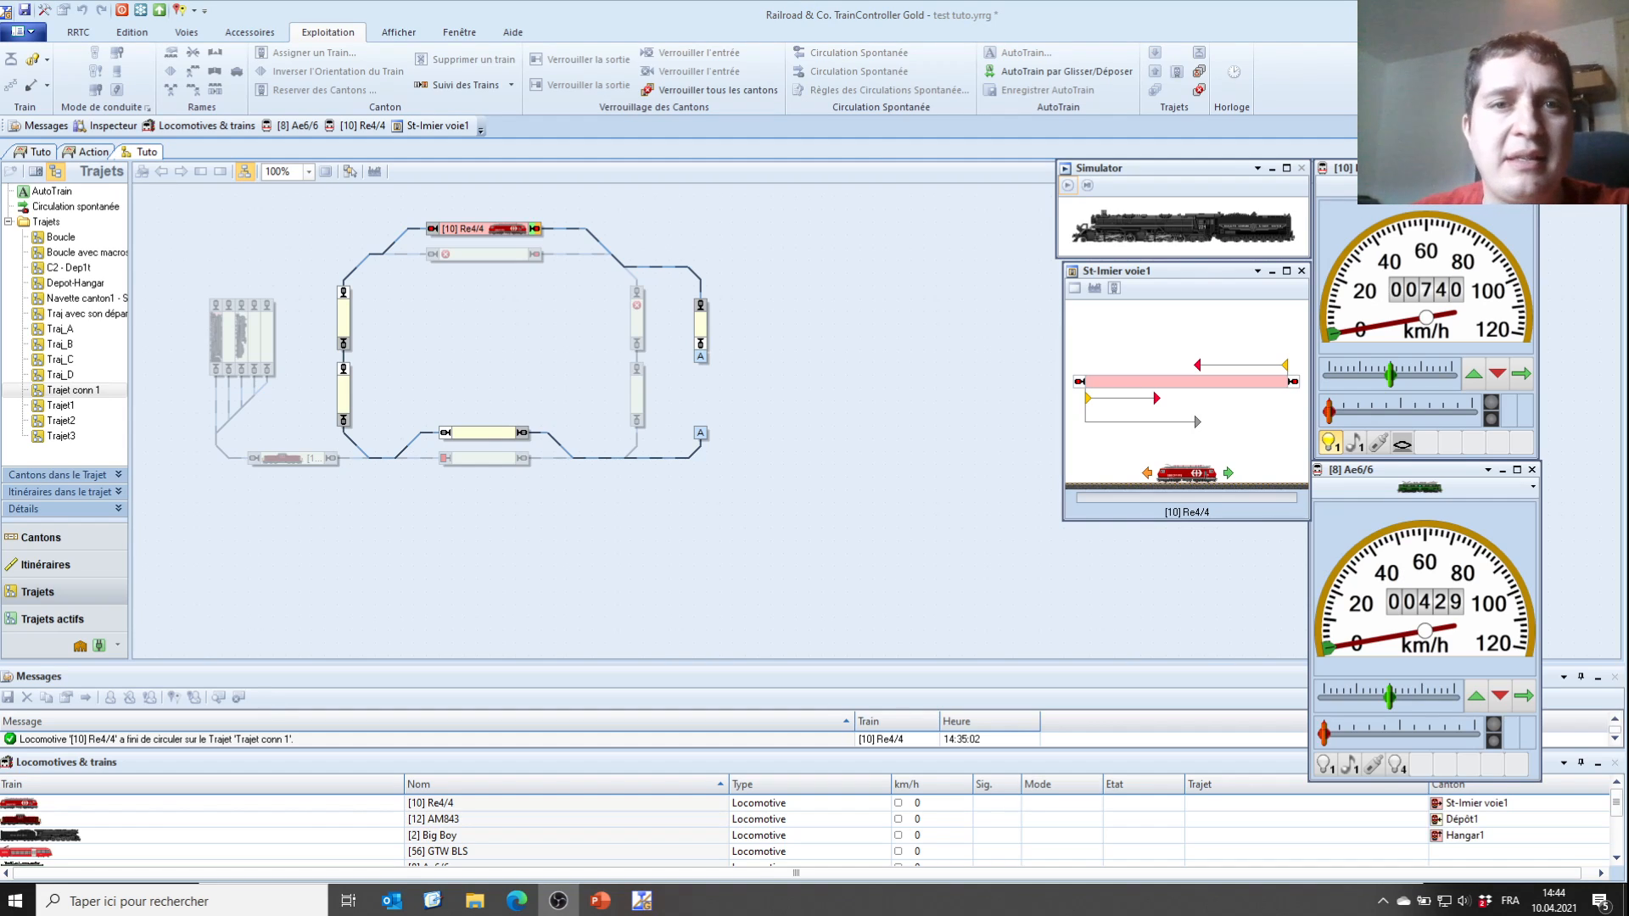
# Open the existing Action TCO in a window of its own
pyautogui.click(469, 36)
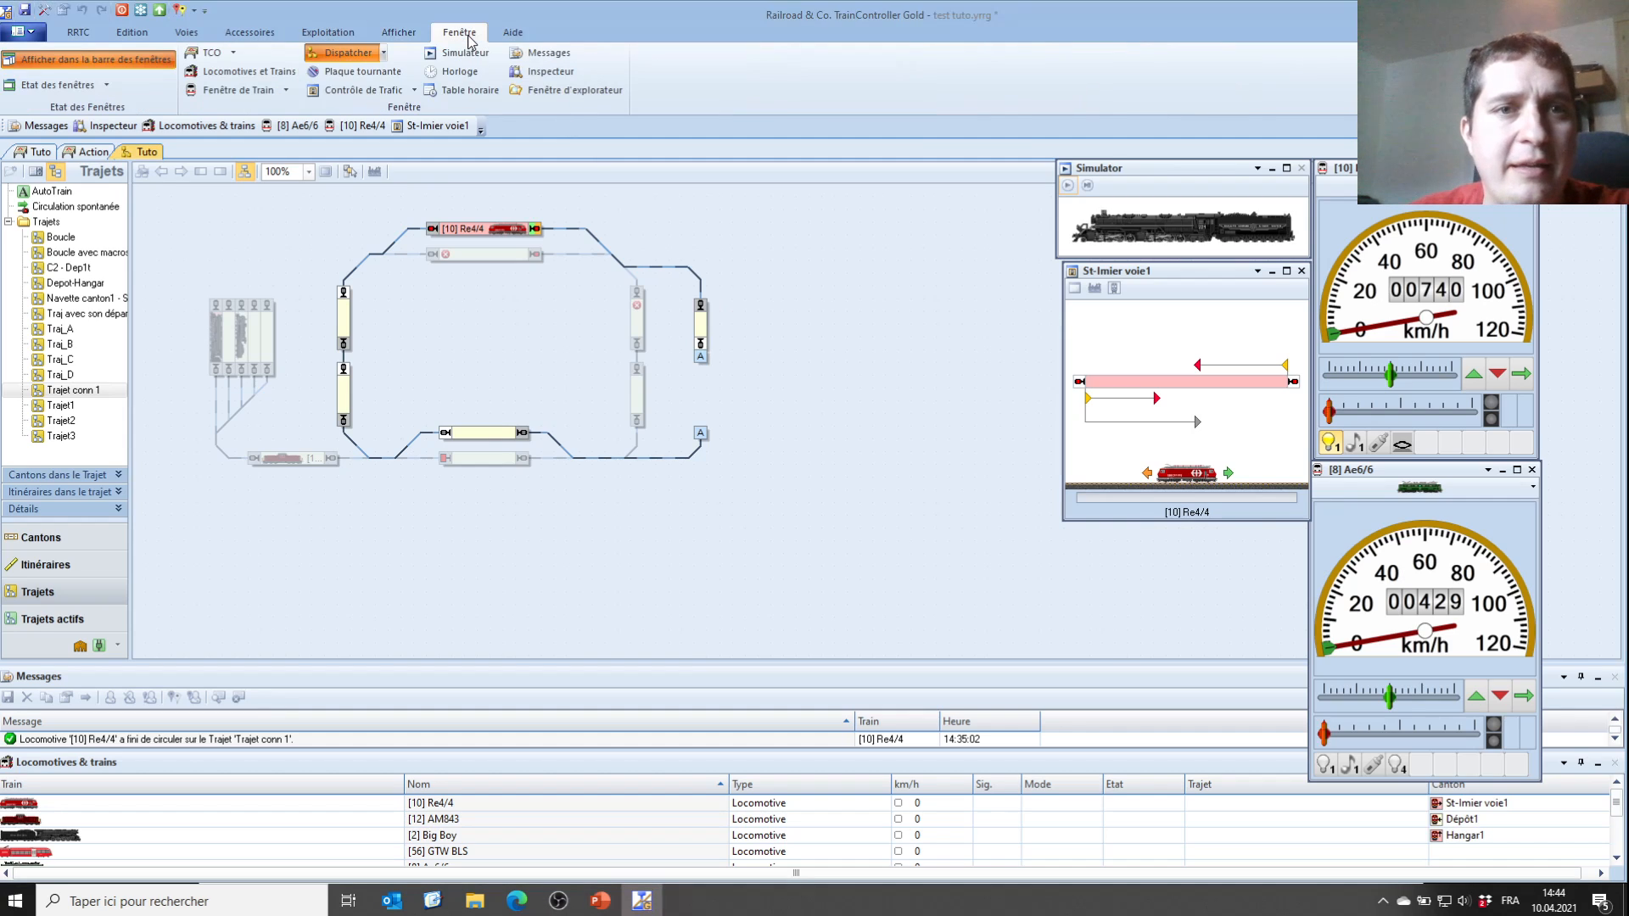
pyautogui.click(233, 53)
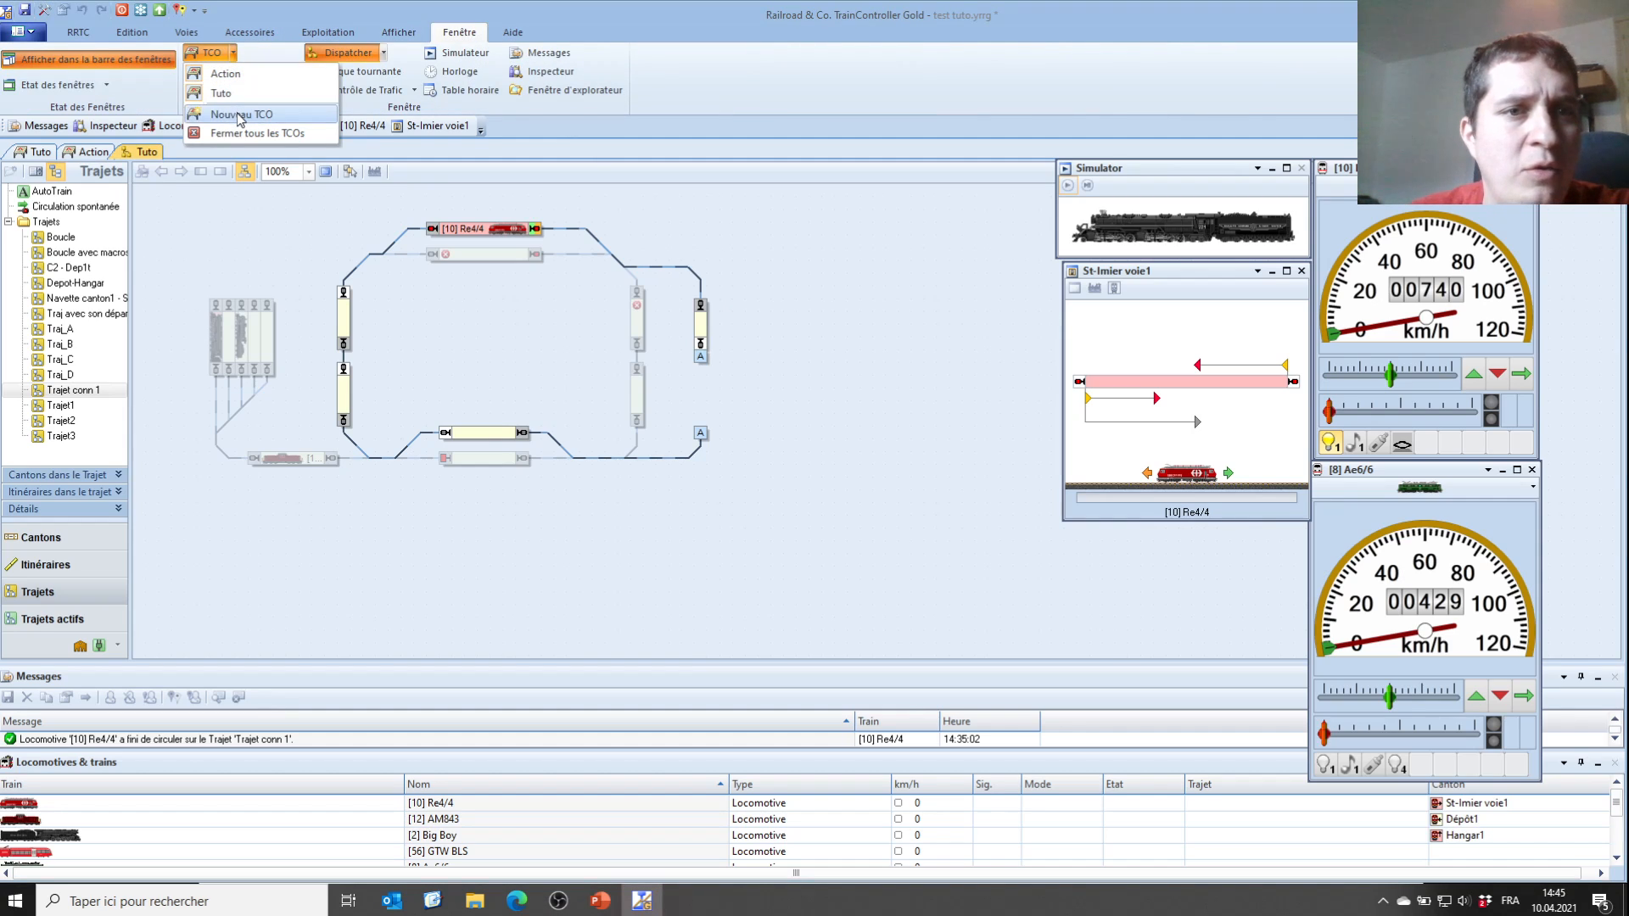
pyautogui.click(225, 74)
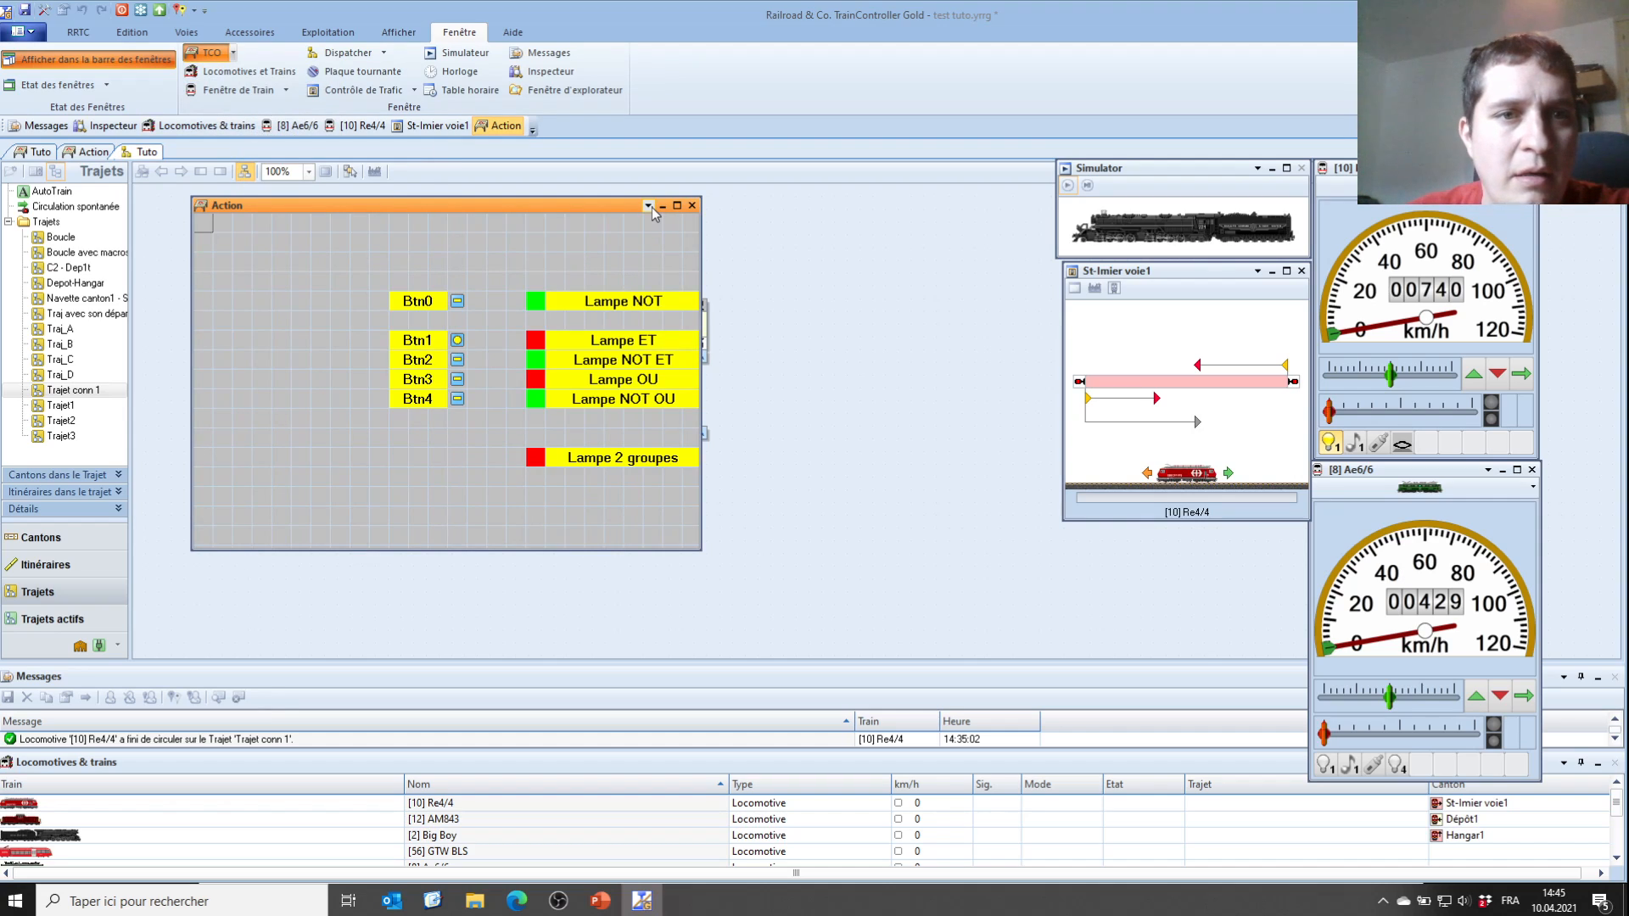
# Close the separate Action window, enable edit mode and create a new TCO
pyautogui.click(692, 205)
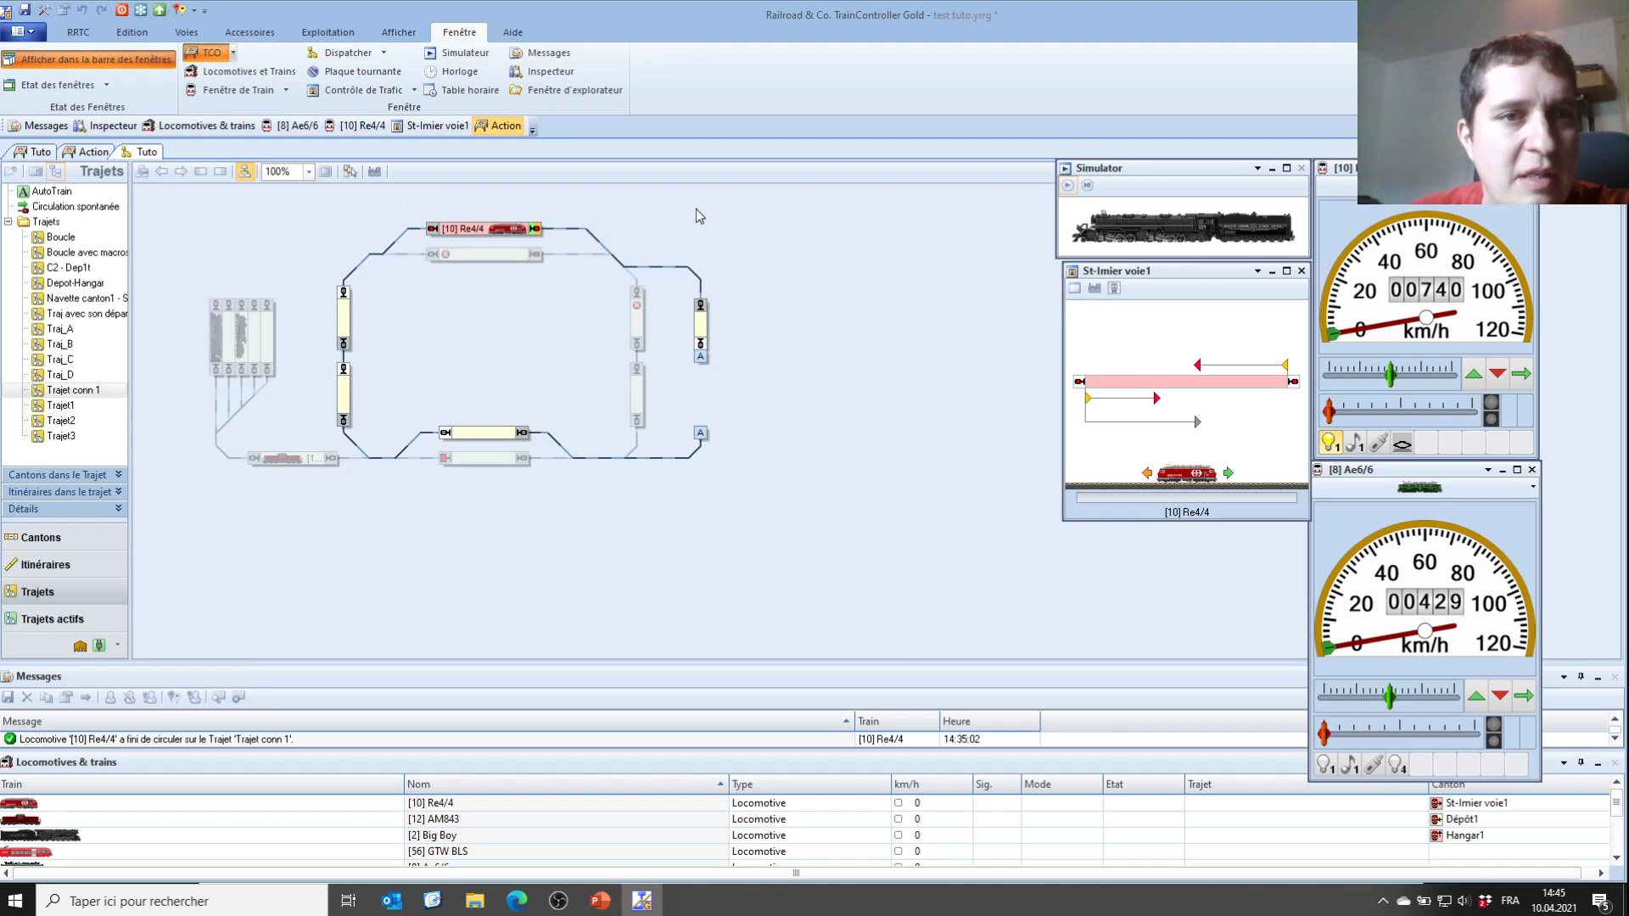
pyautogui.click(251, 34)
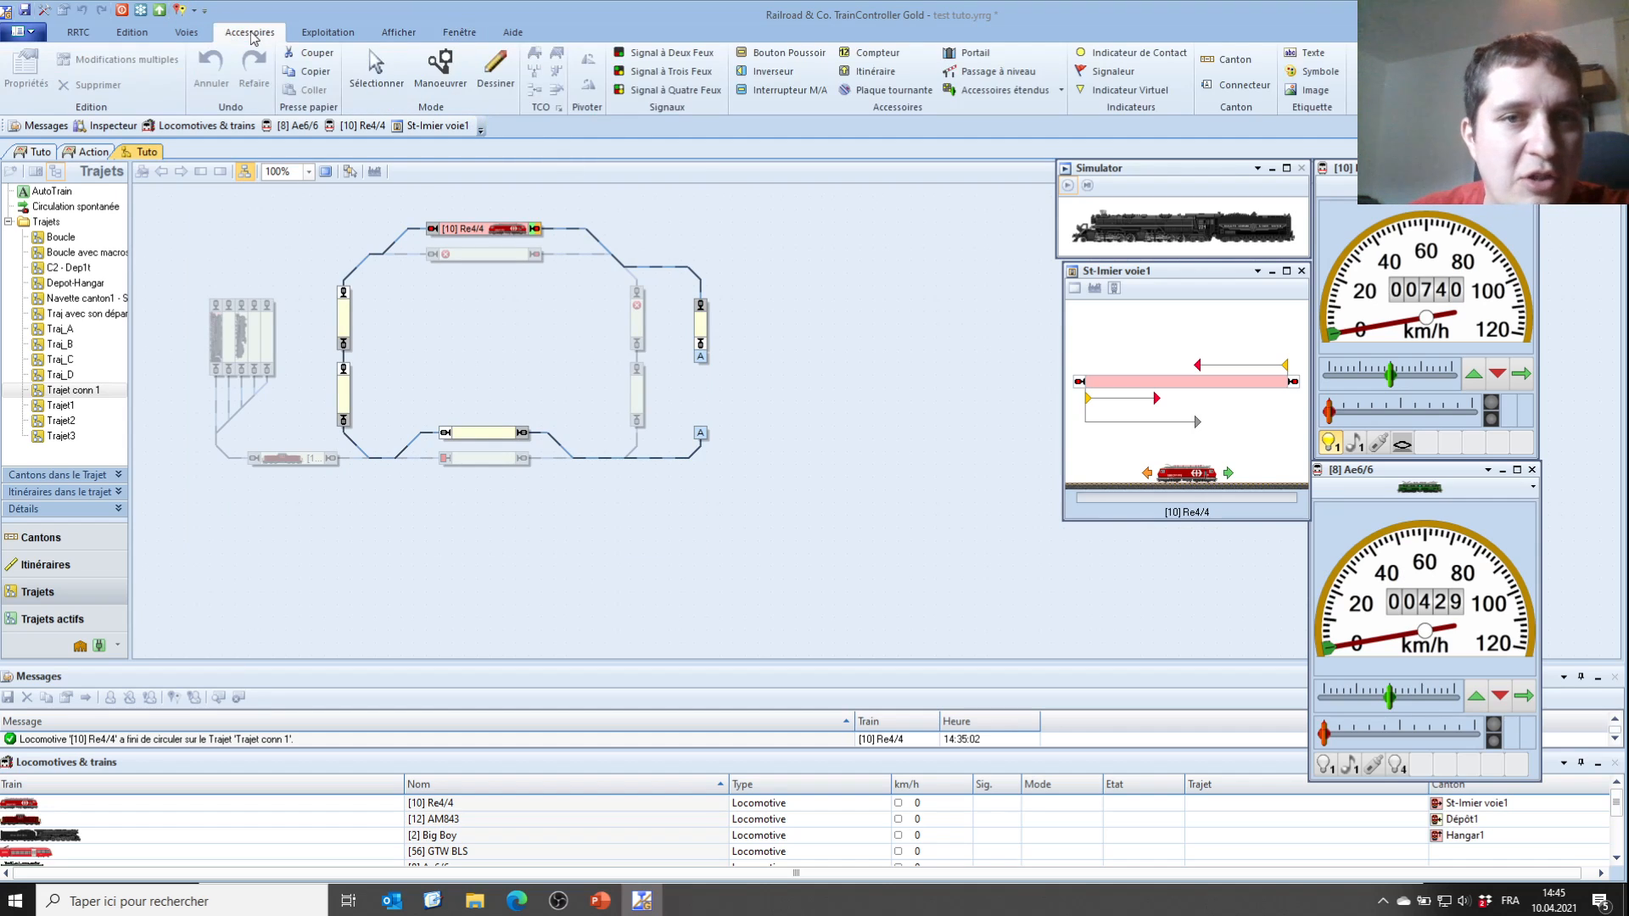
pyautogui.click(331, 34)
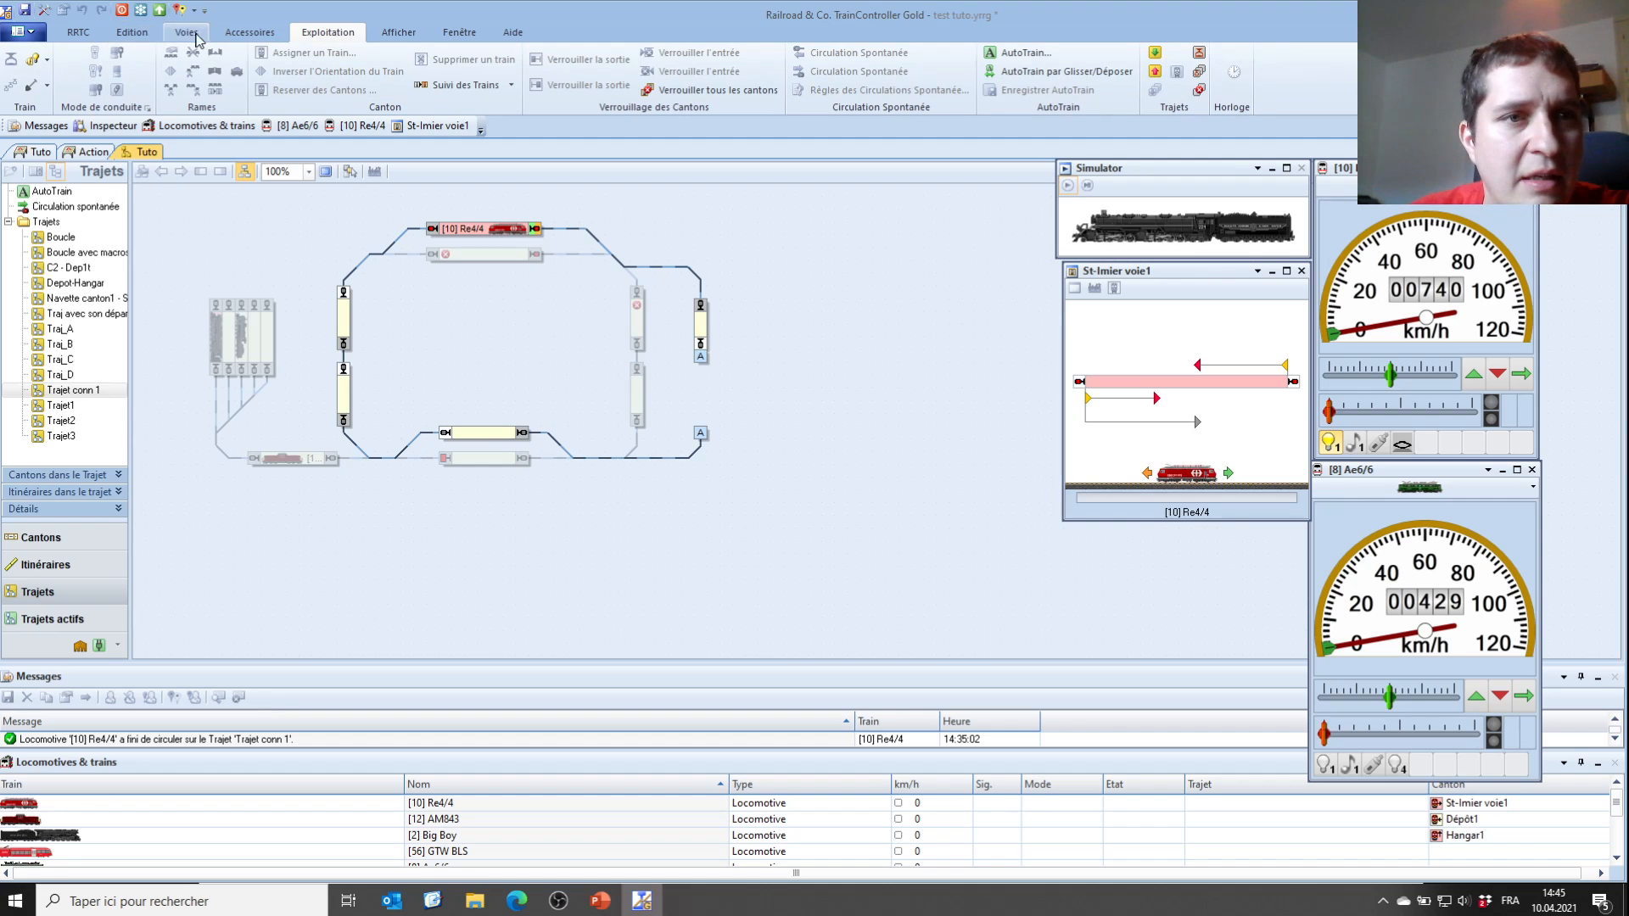
pyautogui.click(40, 14)
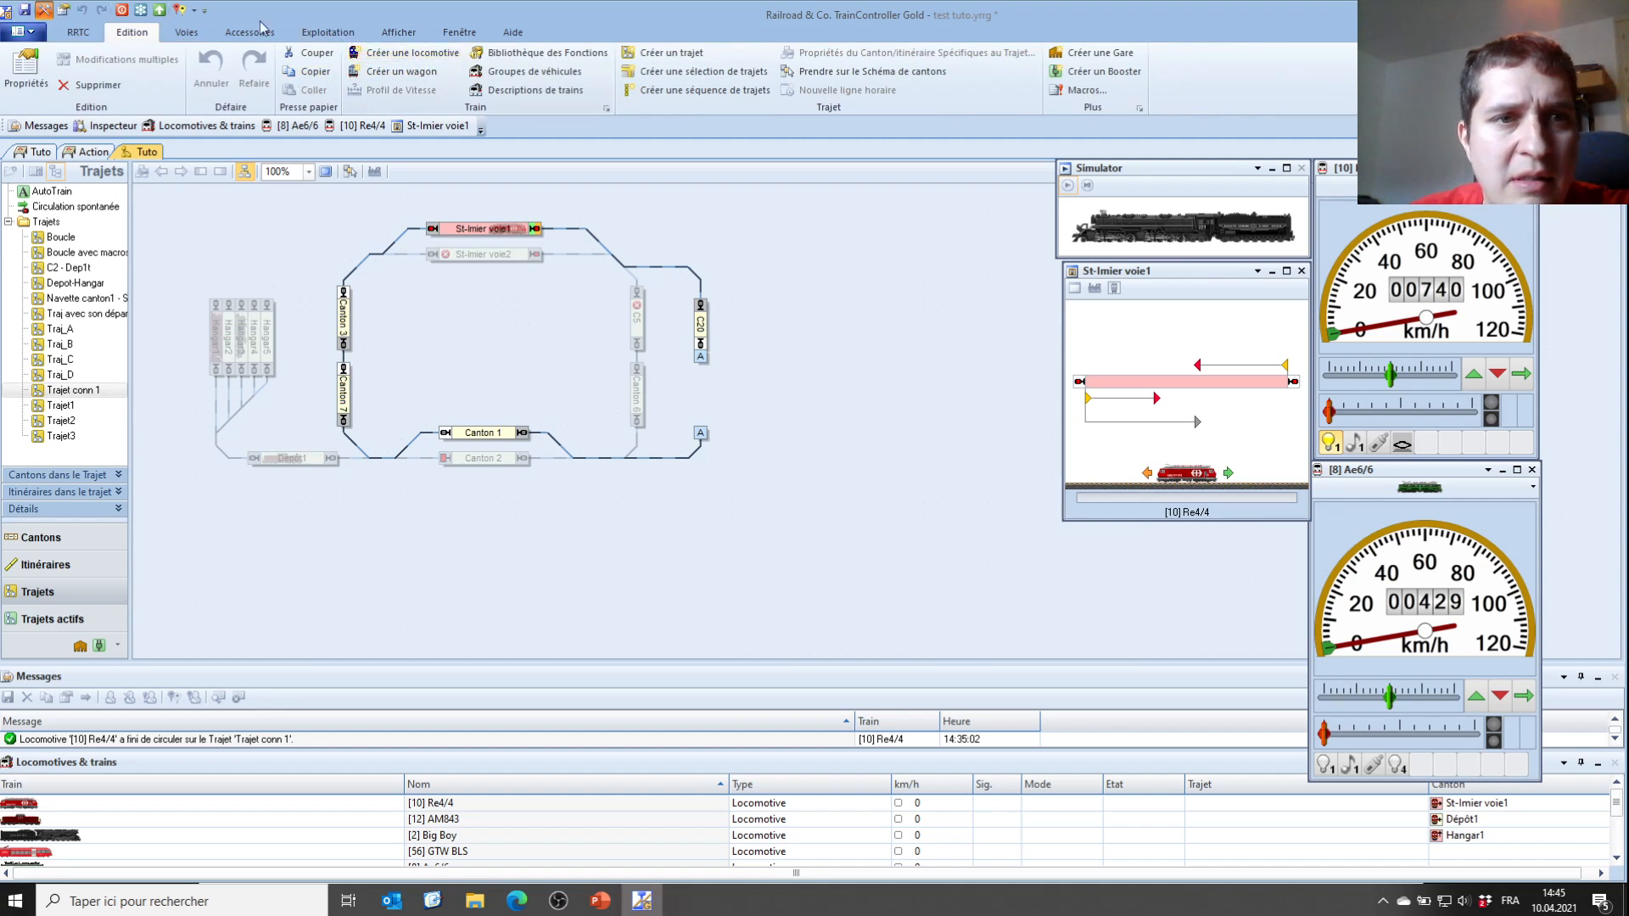
pyautogui.click(186, 32)
pyautogui.click(252, 34)
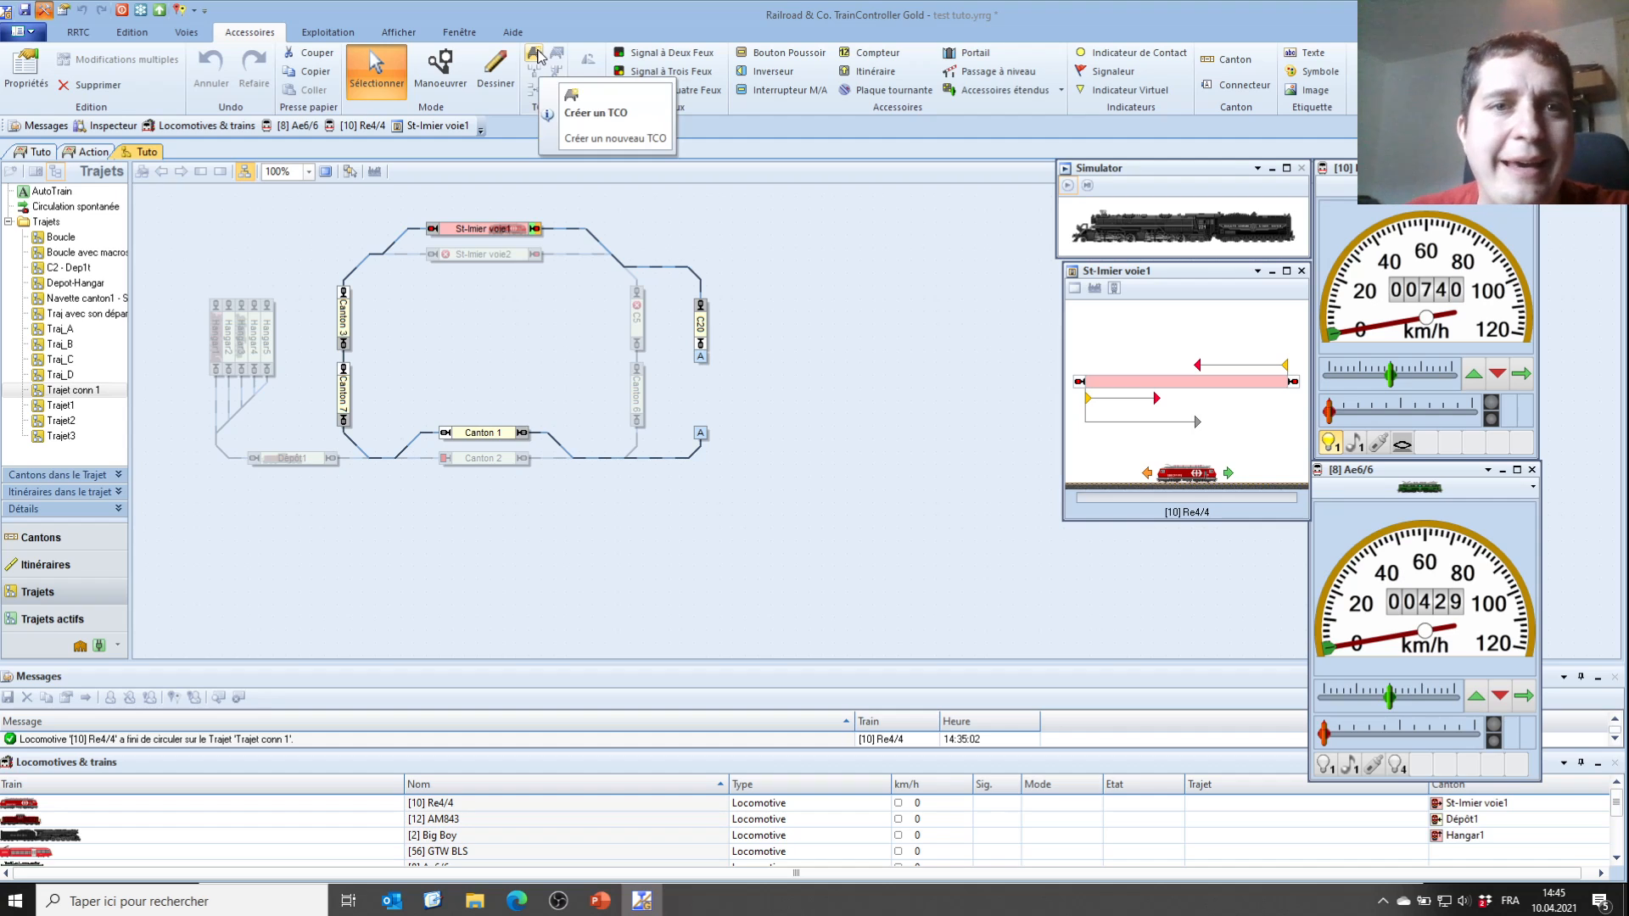
pyautogui.click(535, 54)
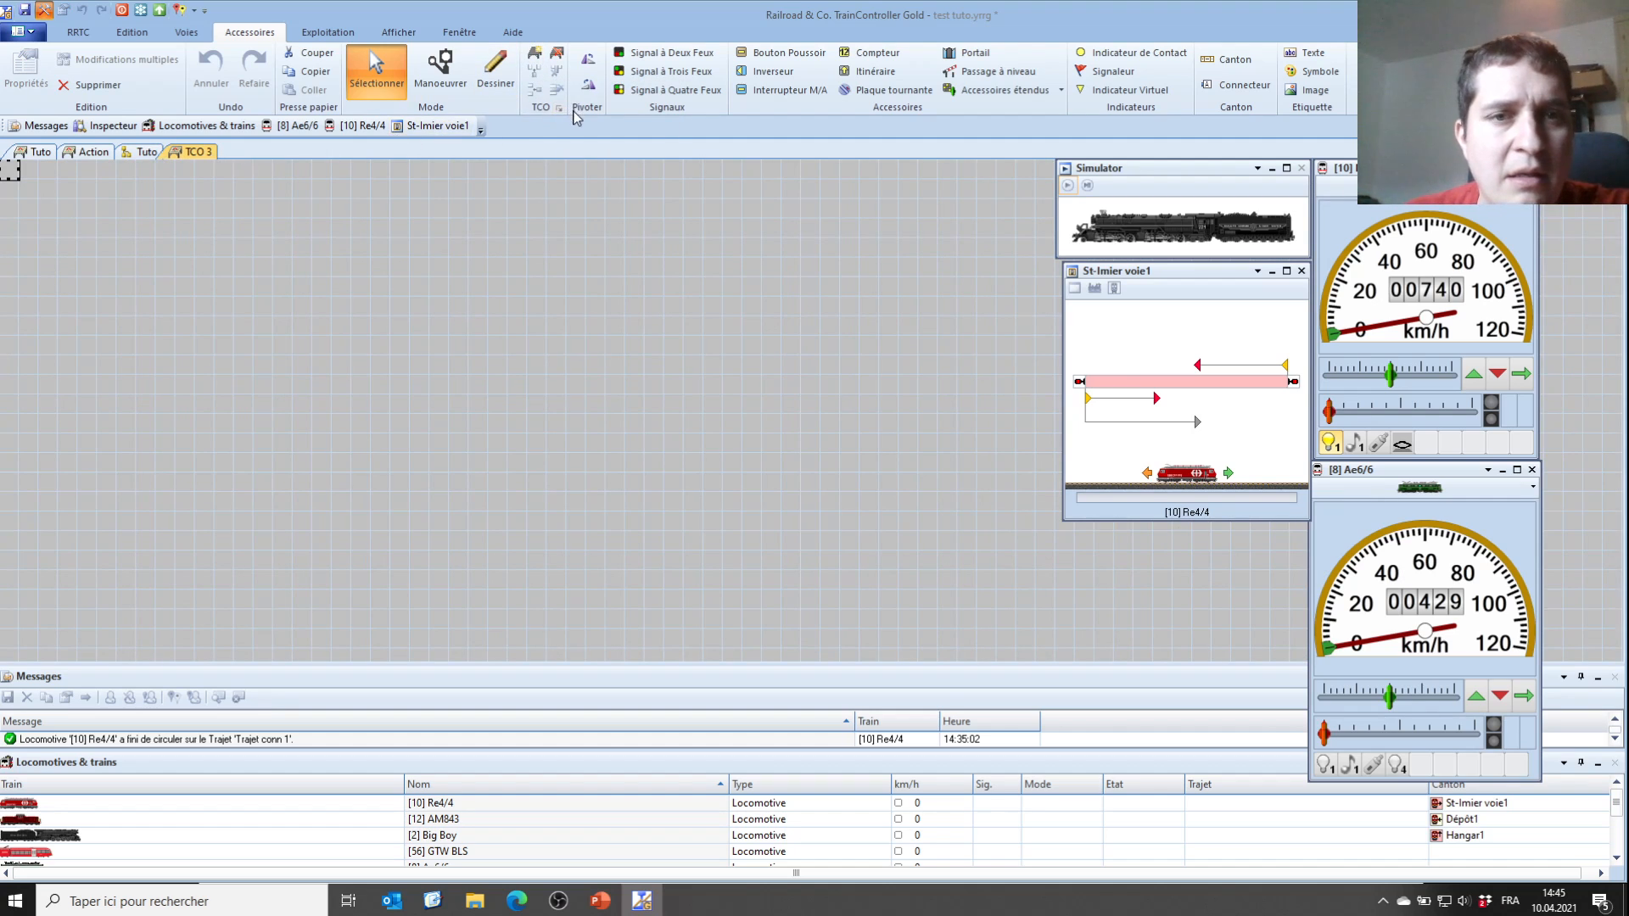
# Rename the new TCO and its SPC as Tuto2, and move it directly after the Tuto TCO
pyautogui.click(560, 110)
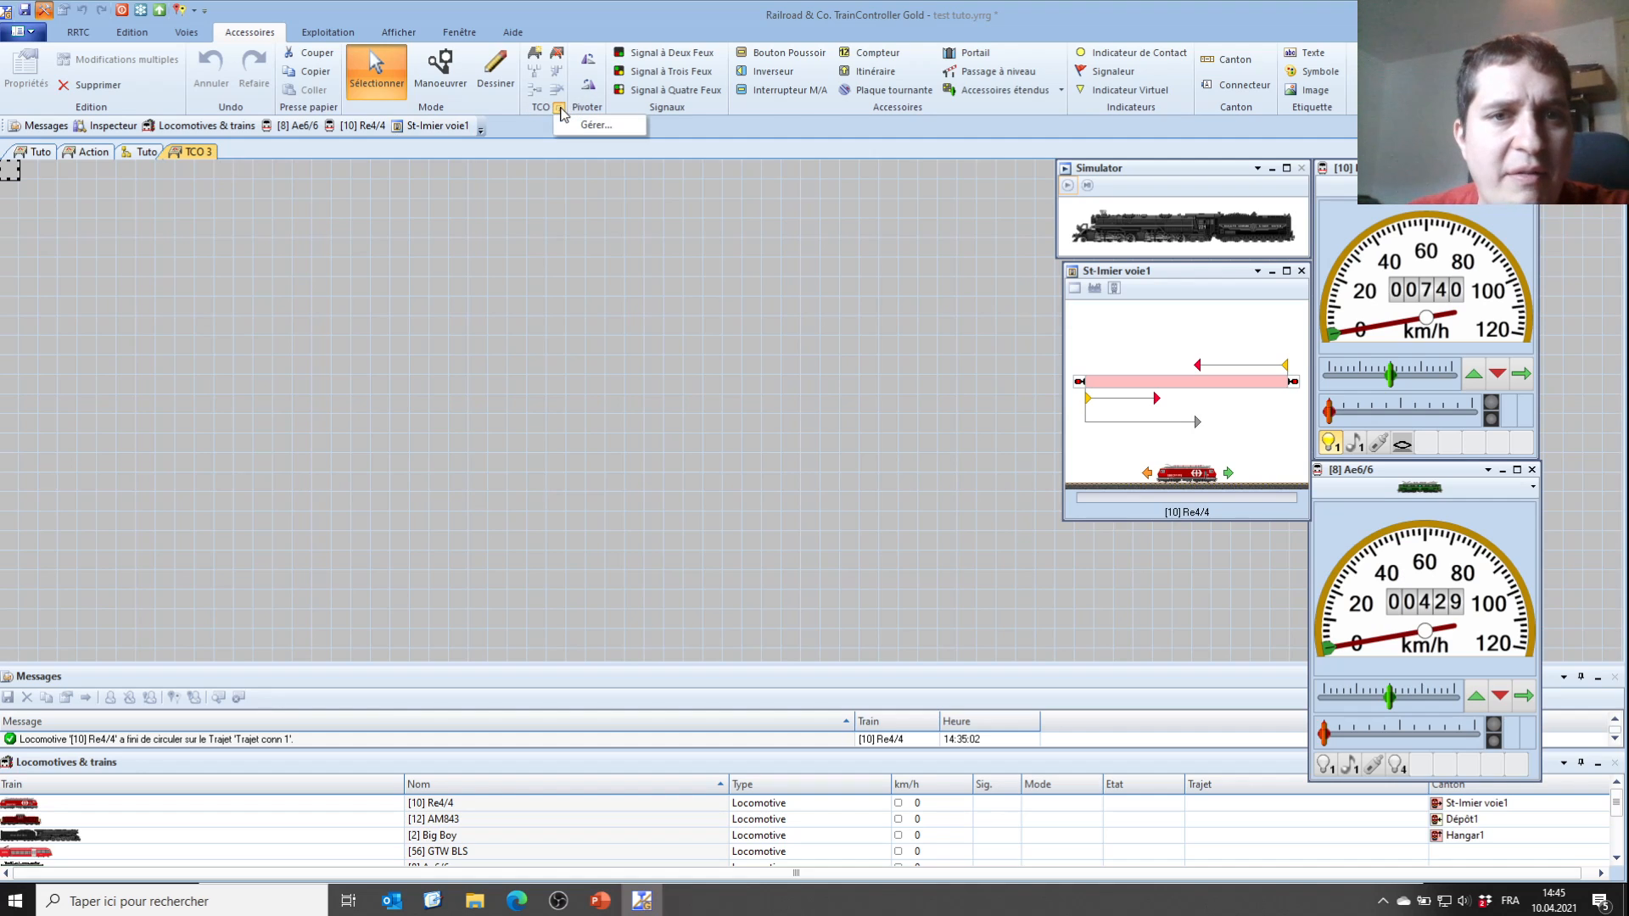
pyautogui.click(584, 128)
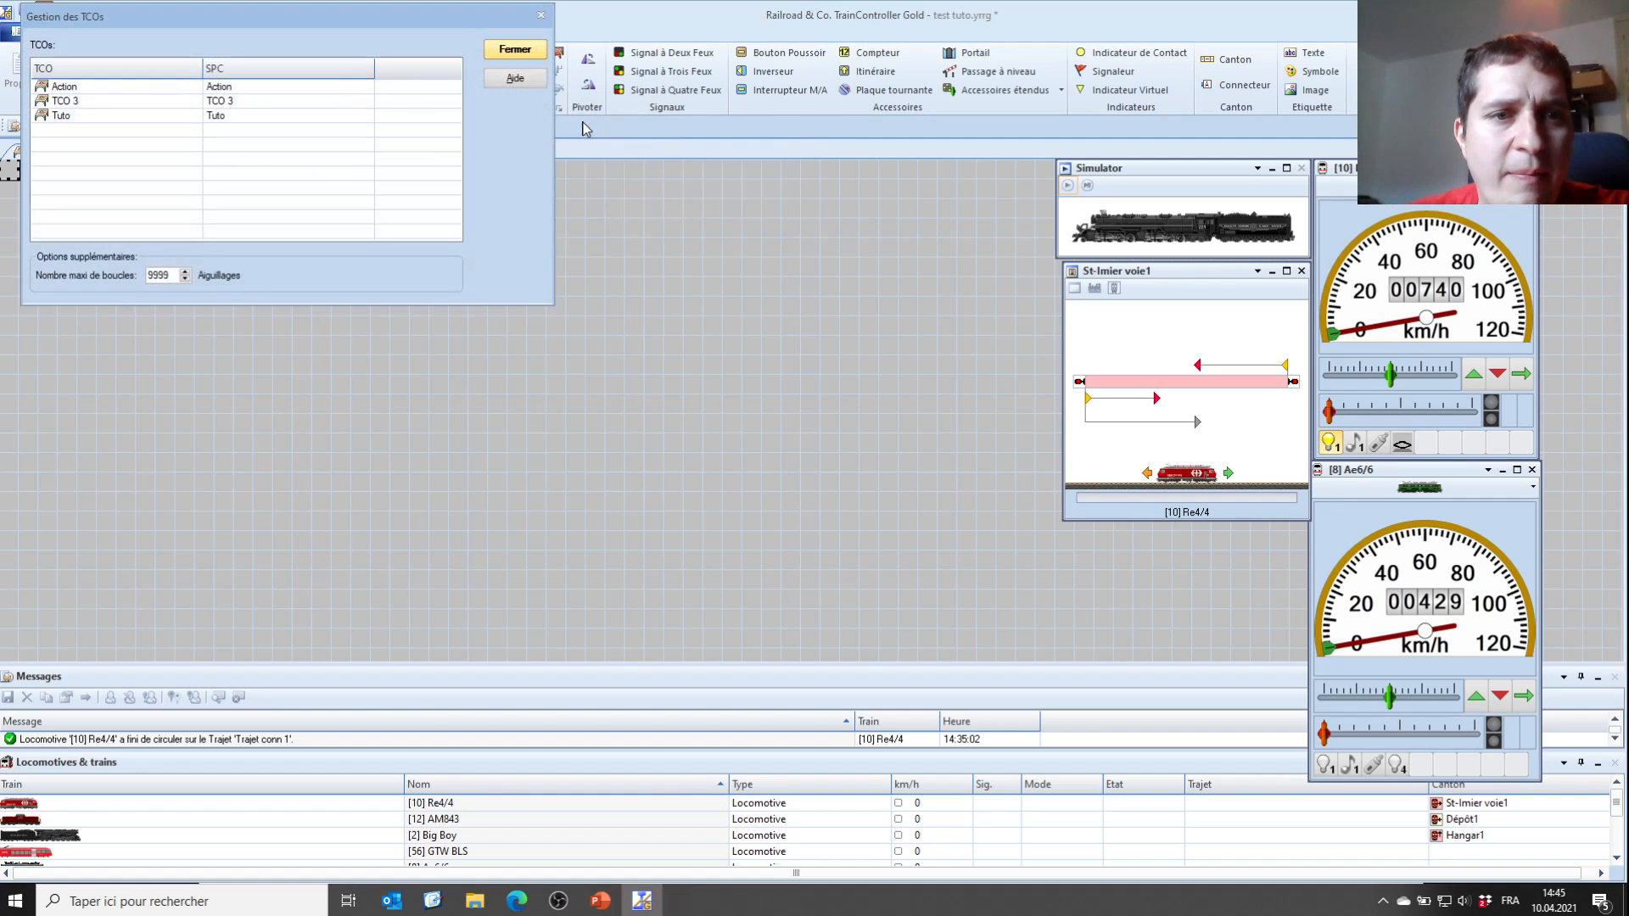
pyautogui.click(91, 105)
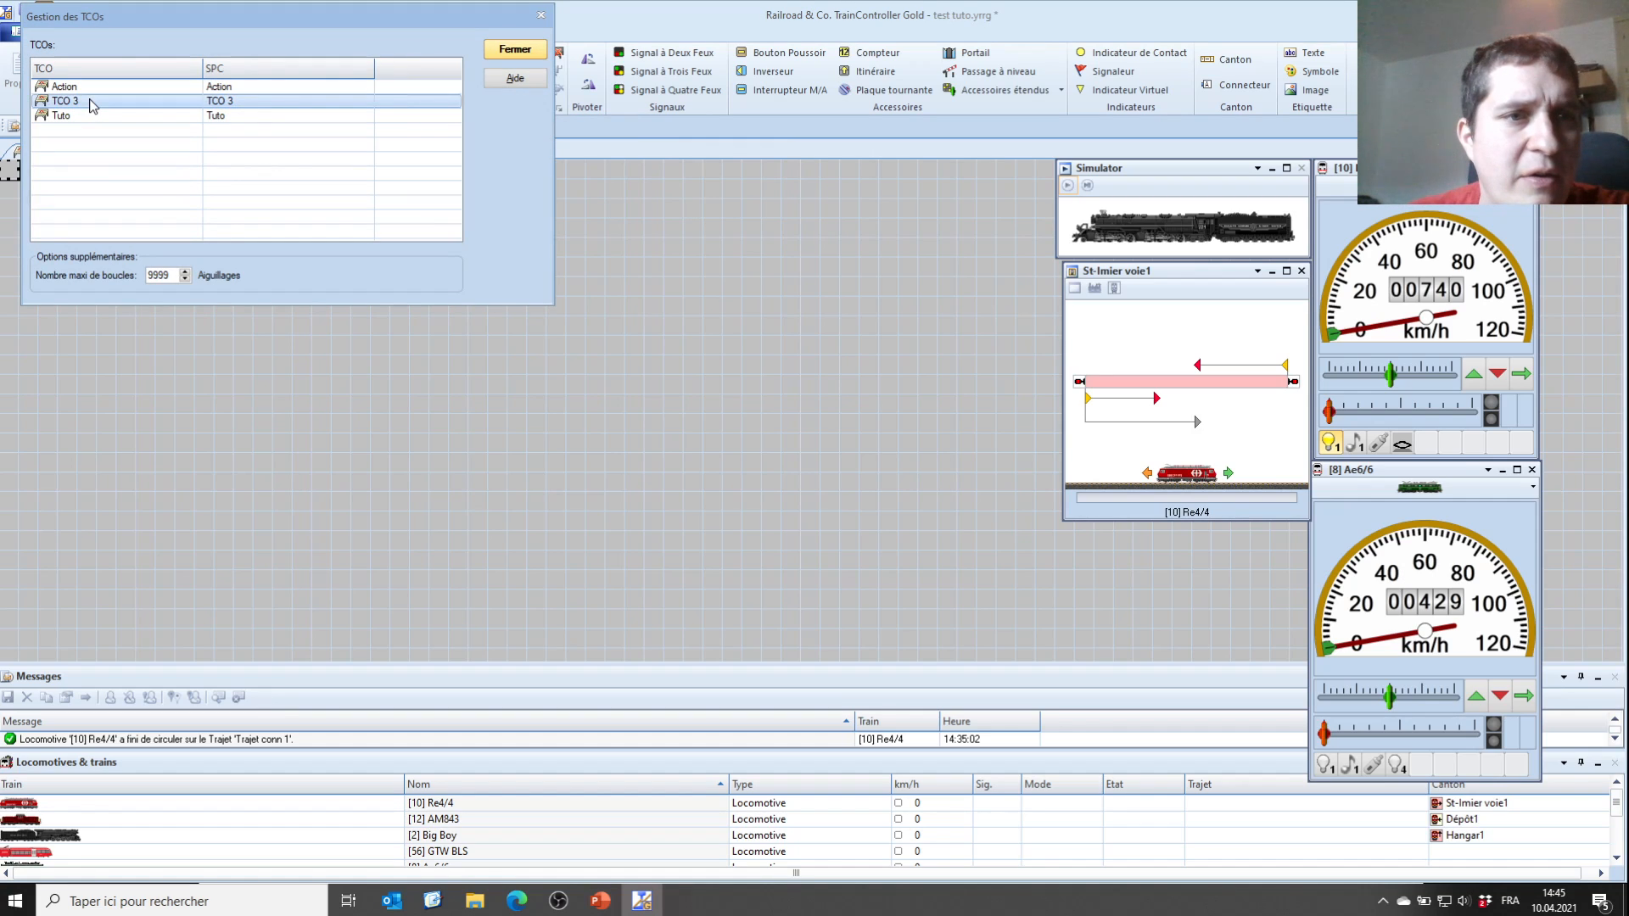
pyautogui.click(87, 100)
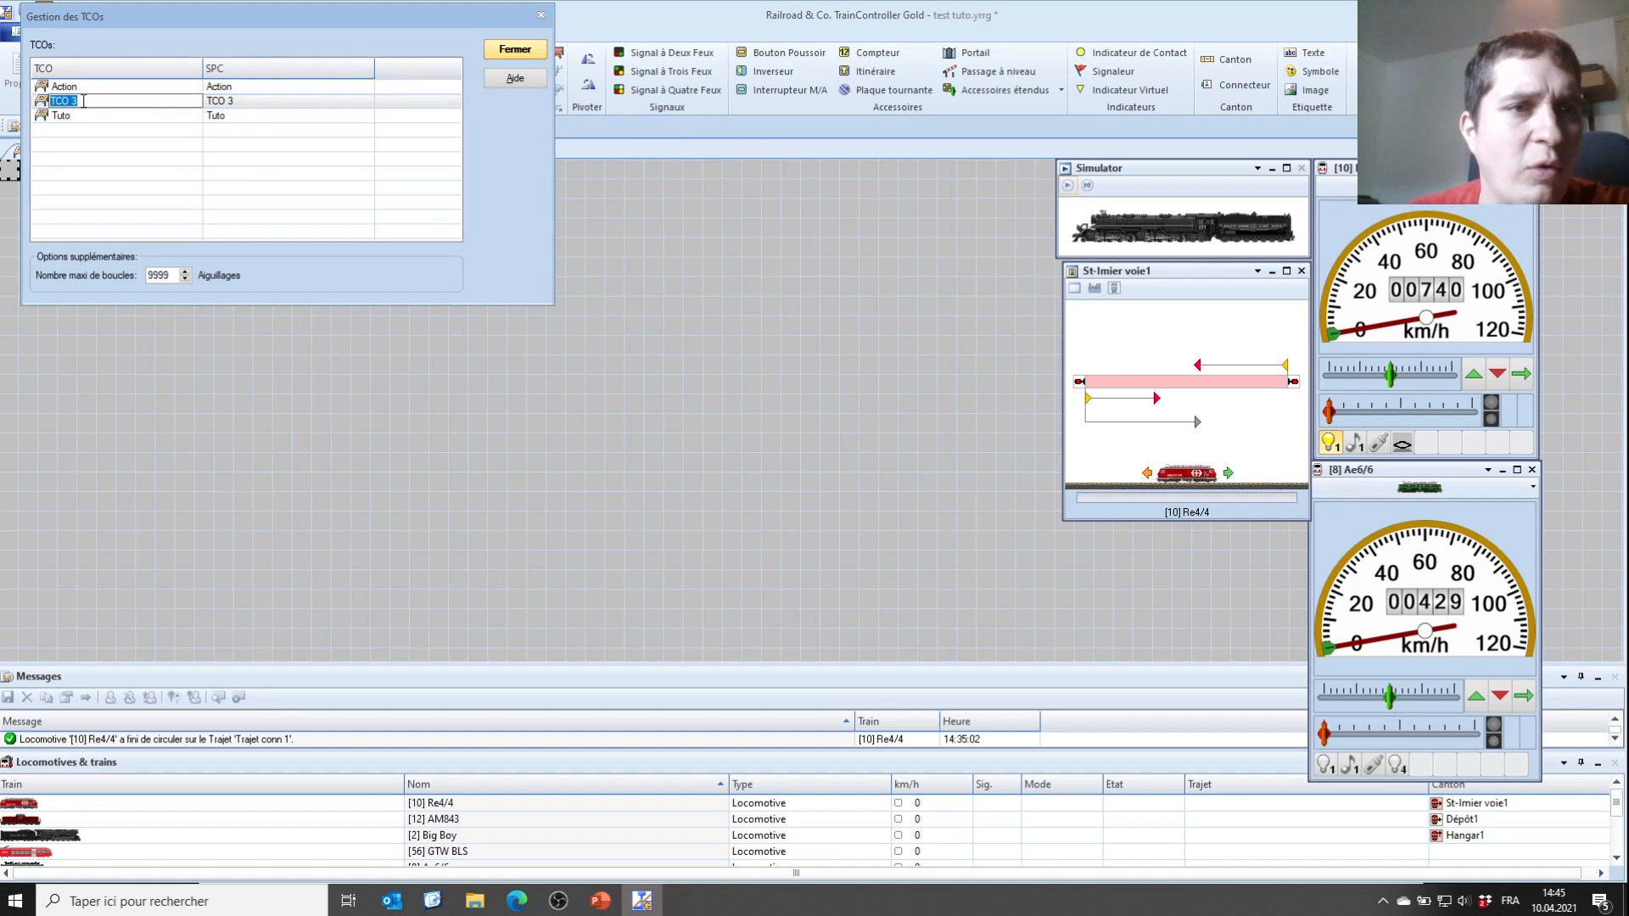
pyautogui.write('Tuto2')
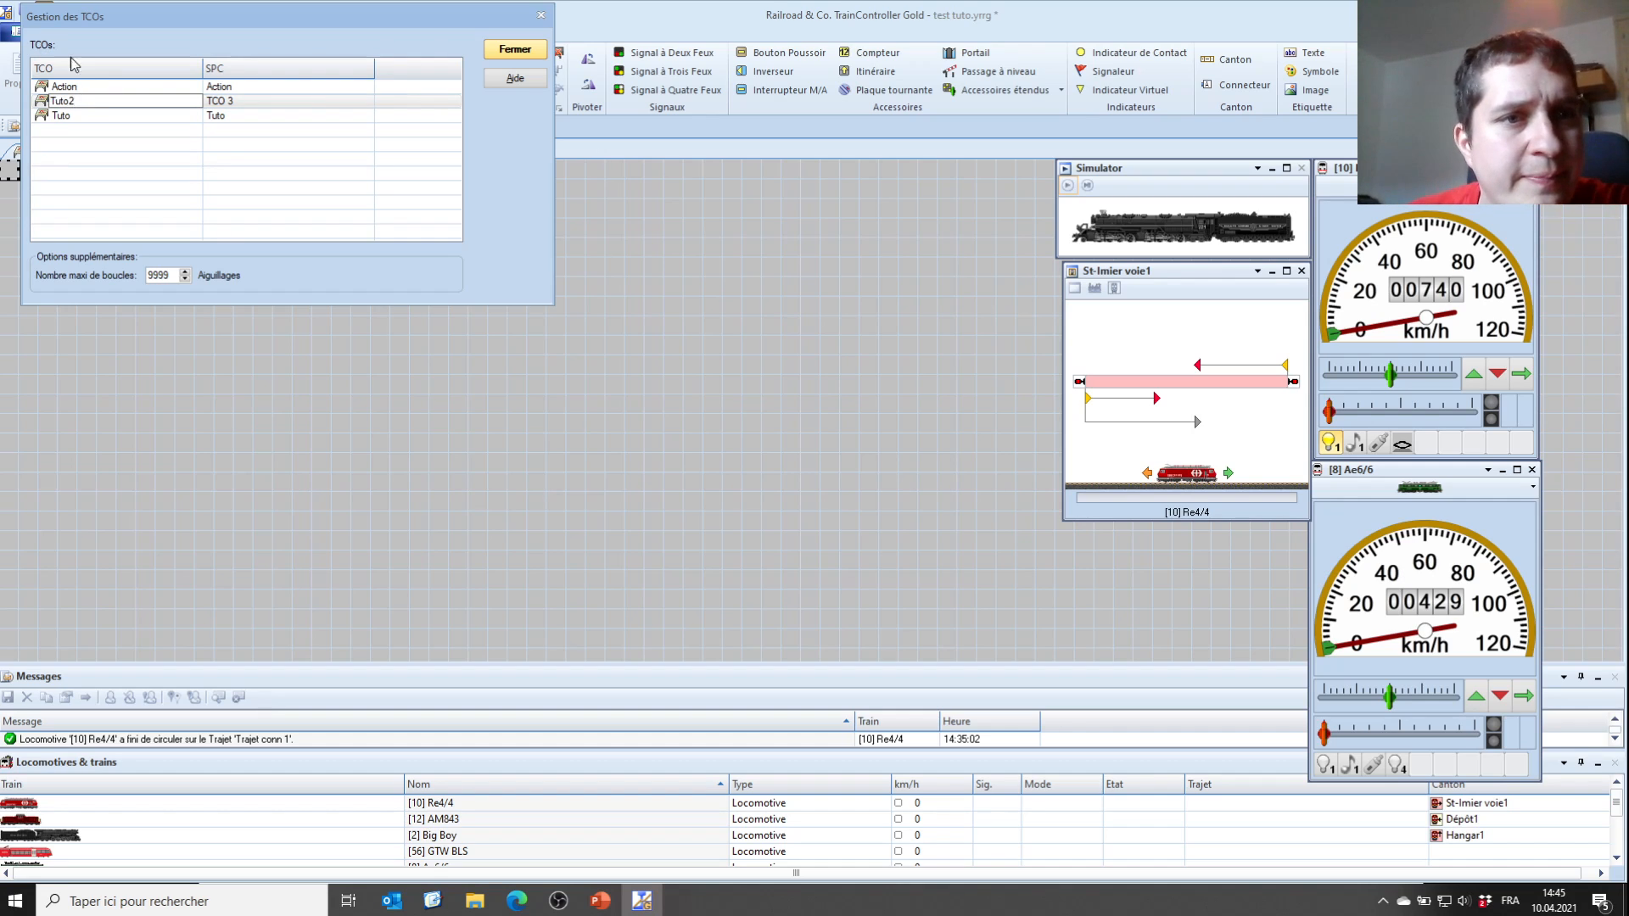
pyautogui.click(246, 99)
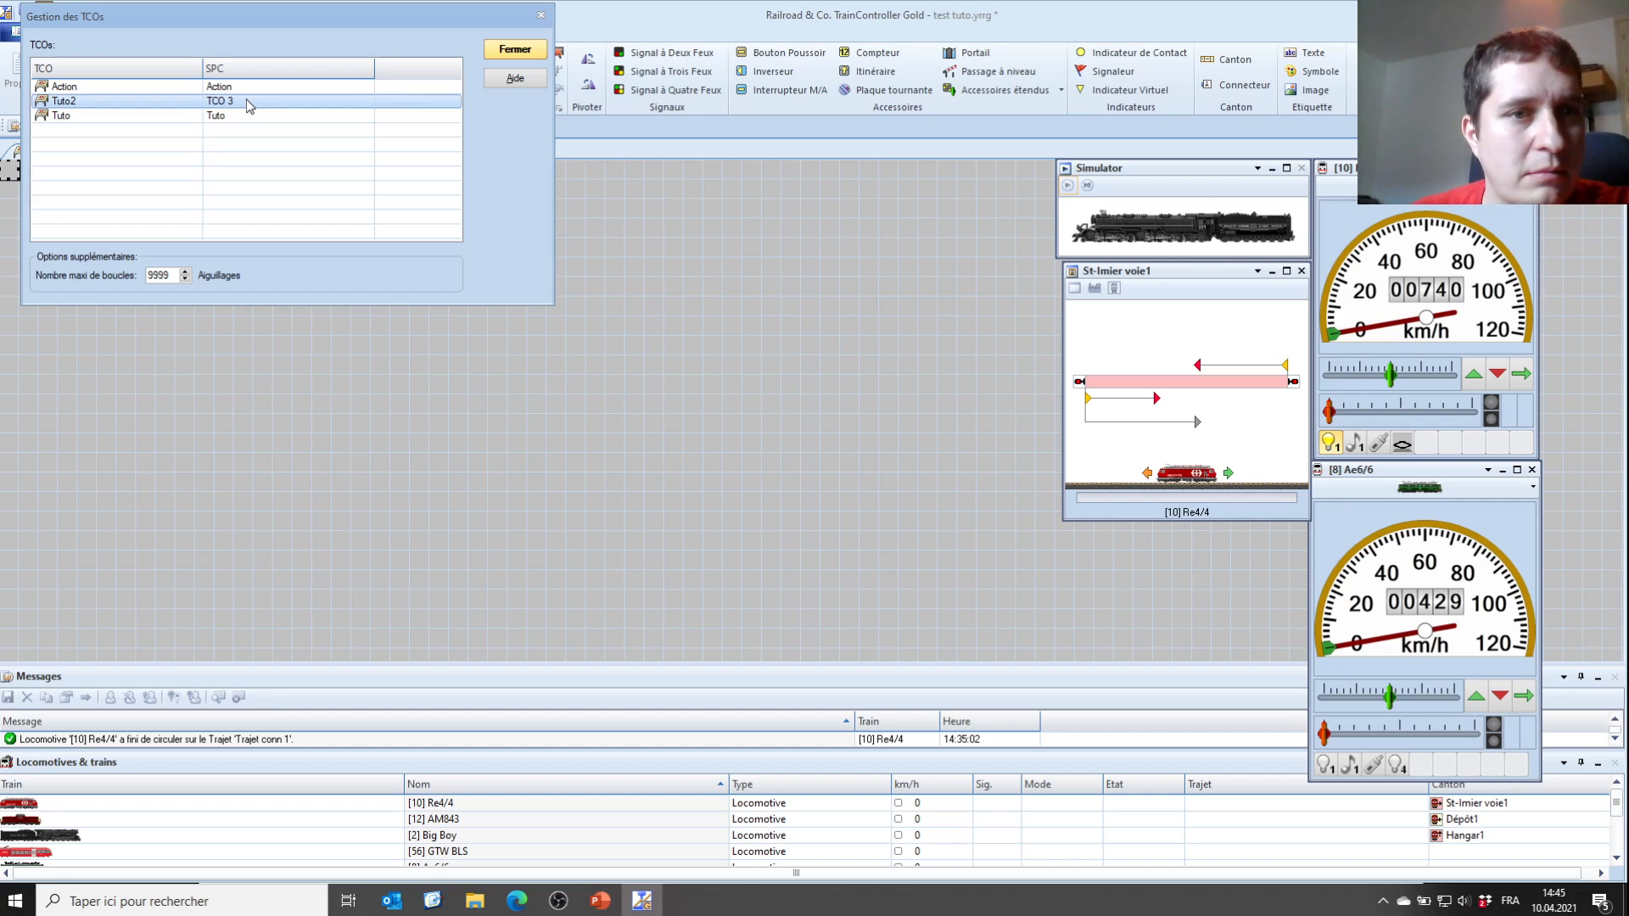
pyautogui.click(246, 99)
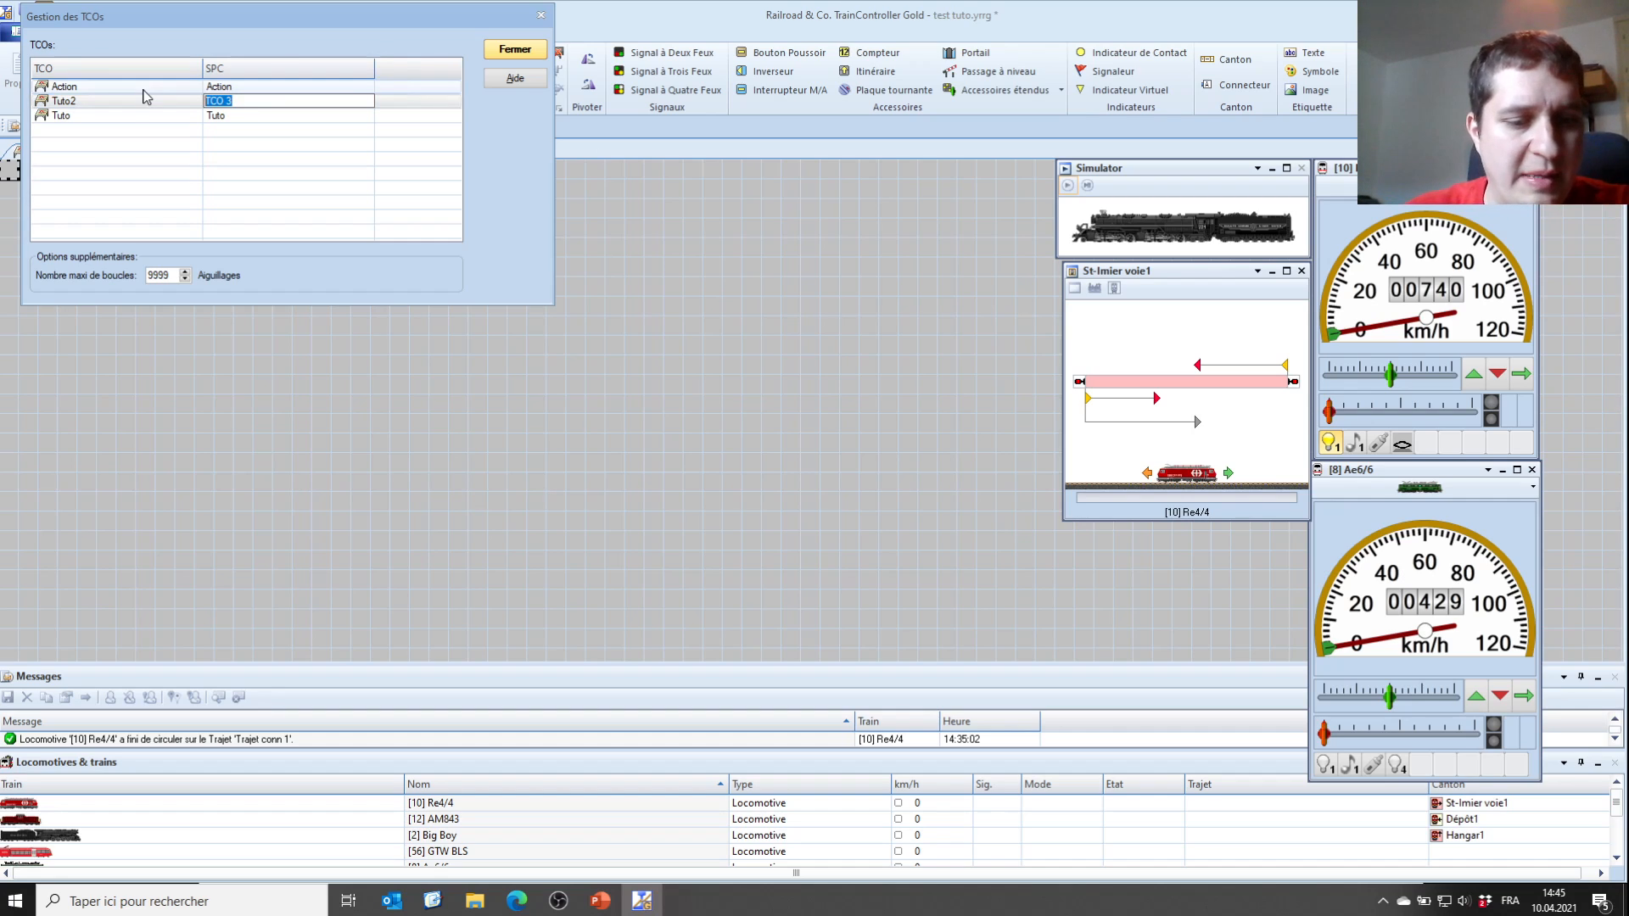
pyautogui.write('Tuto2')
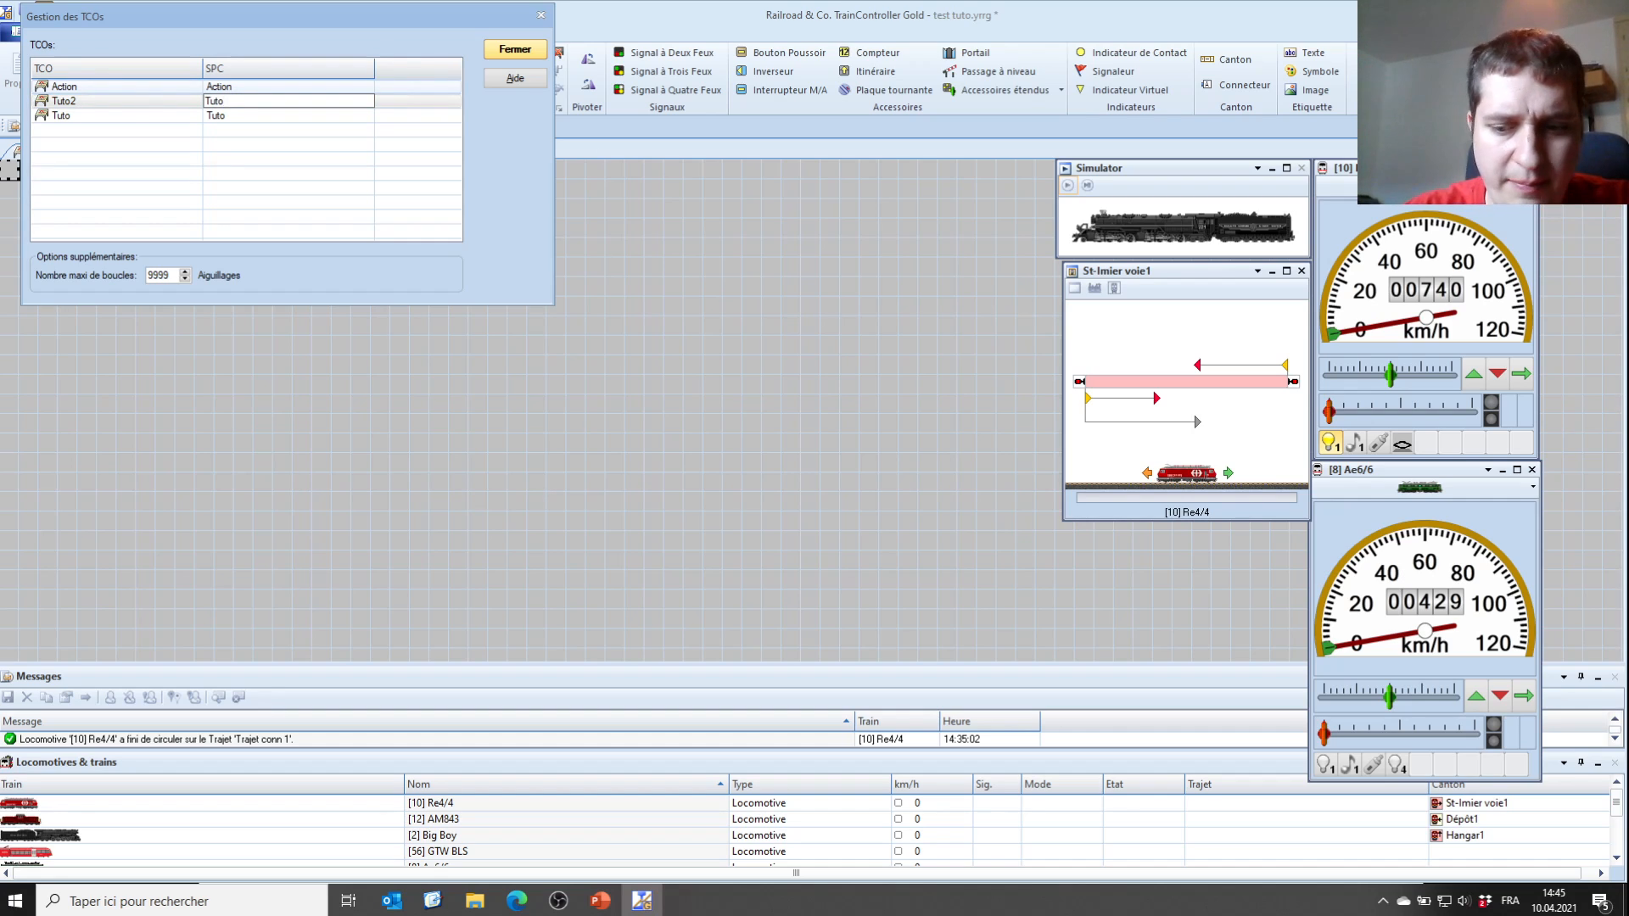
pyautogui.click(515, 49)
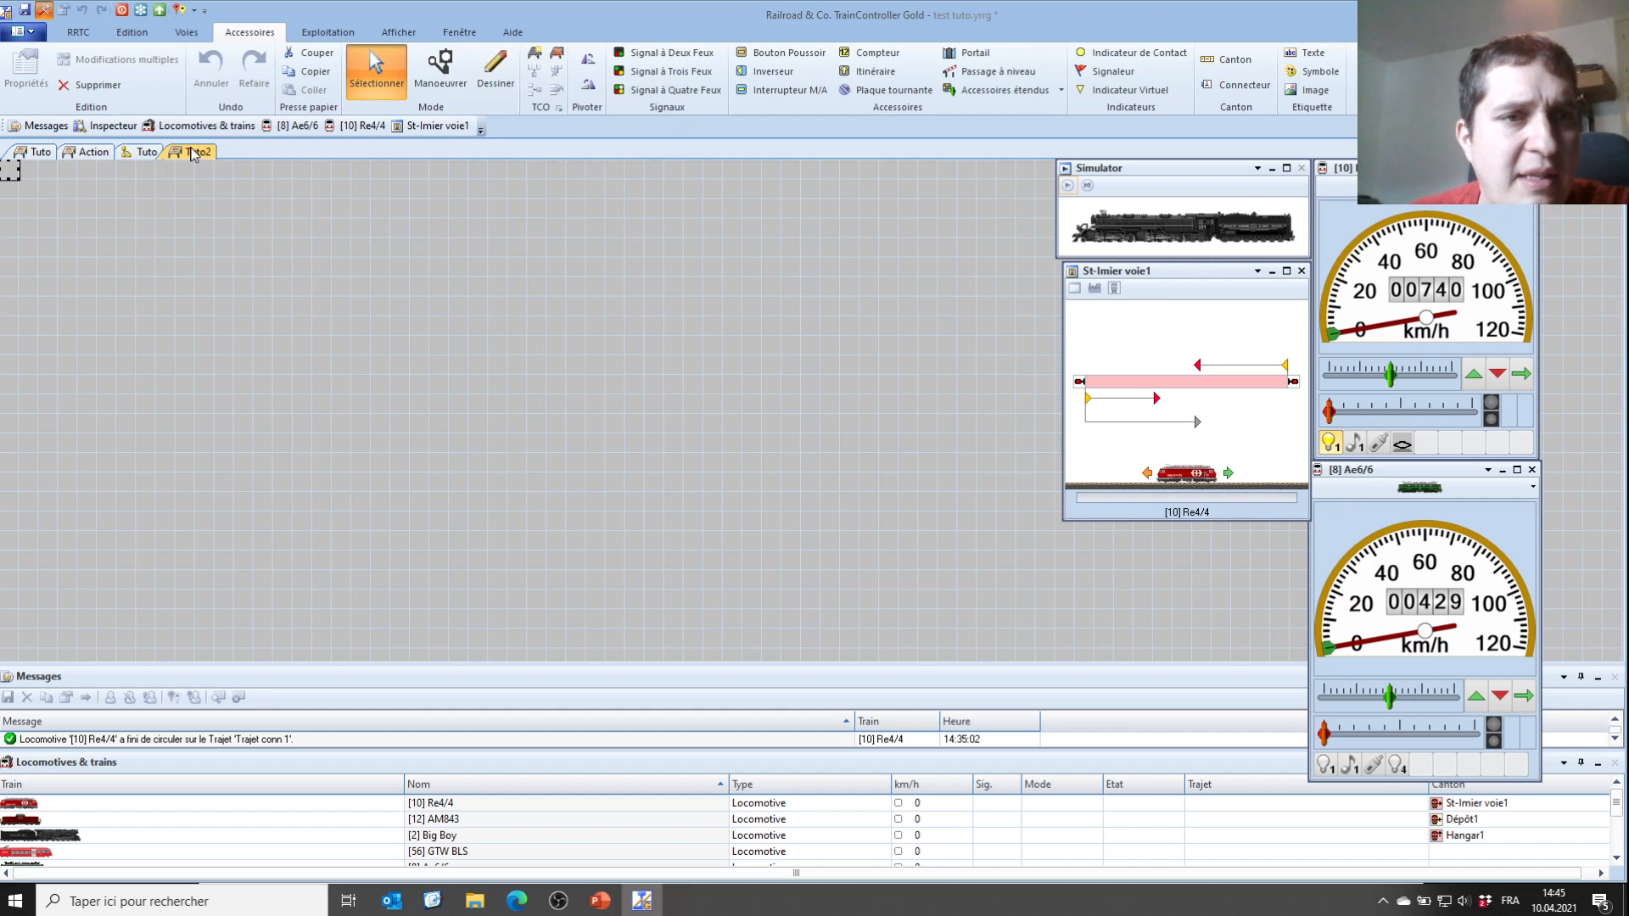
pyautogui.moveTo(194, 160); pyautogui.dragTo(63, 155)
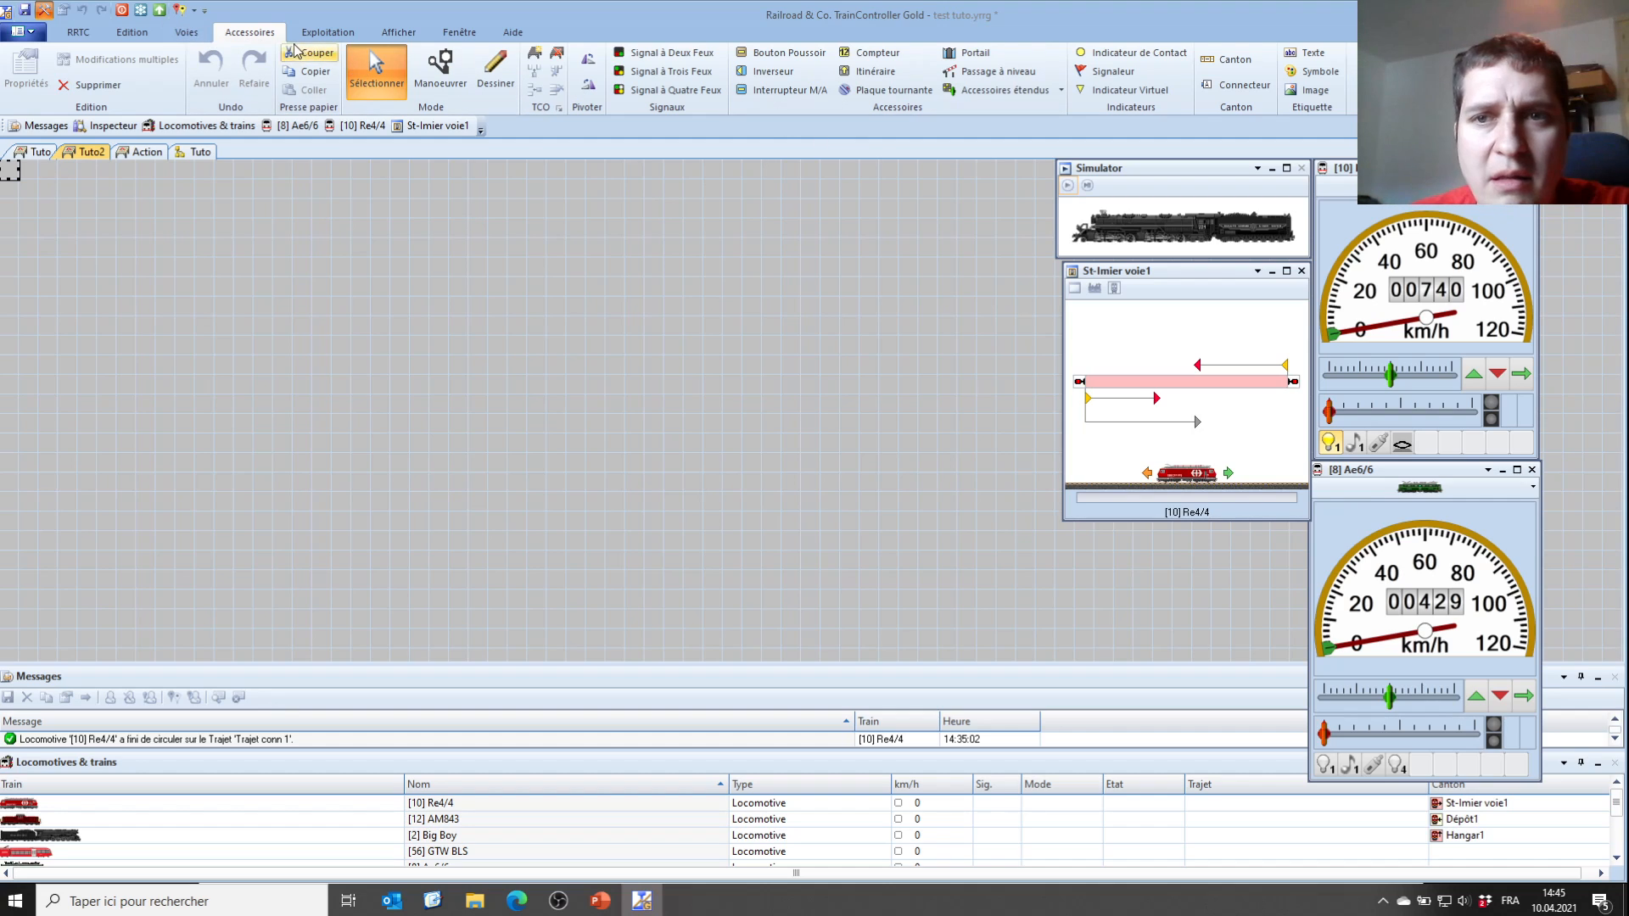
# Place two connectors on Tuto2 in column 5, one at line 4 and one at line 17
pyautogui.click(1239, 85)
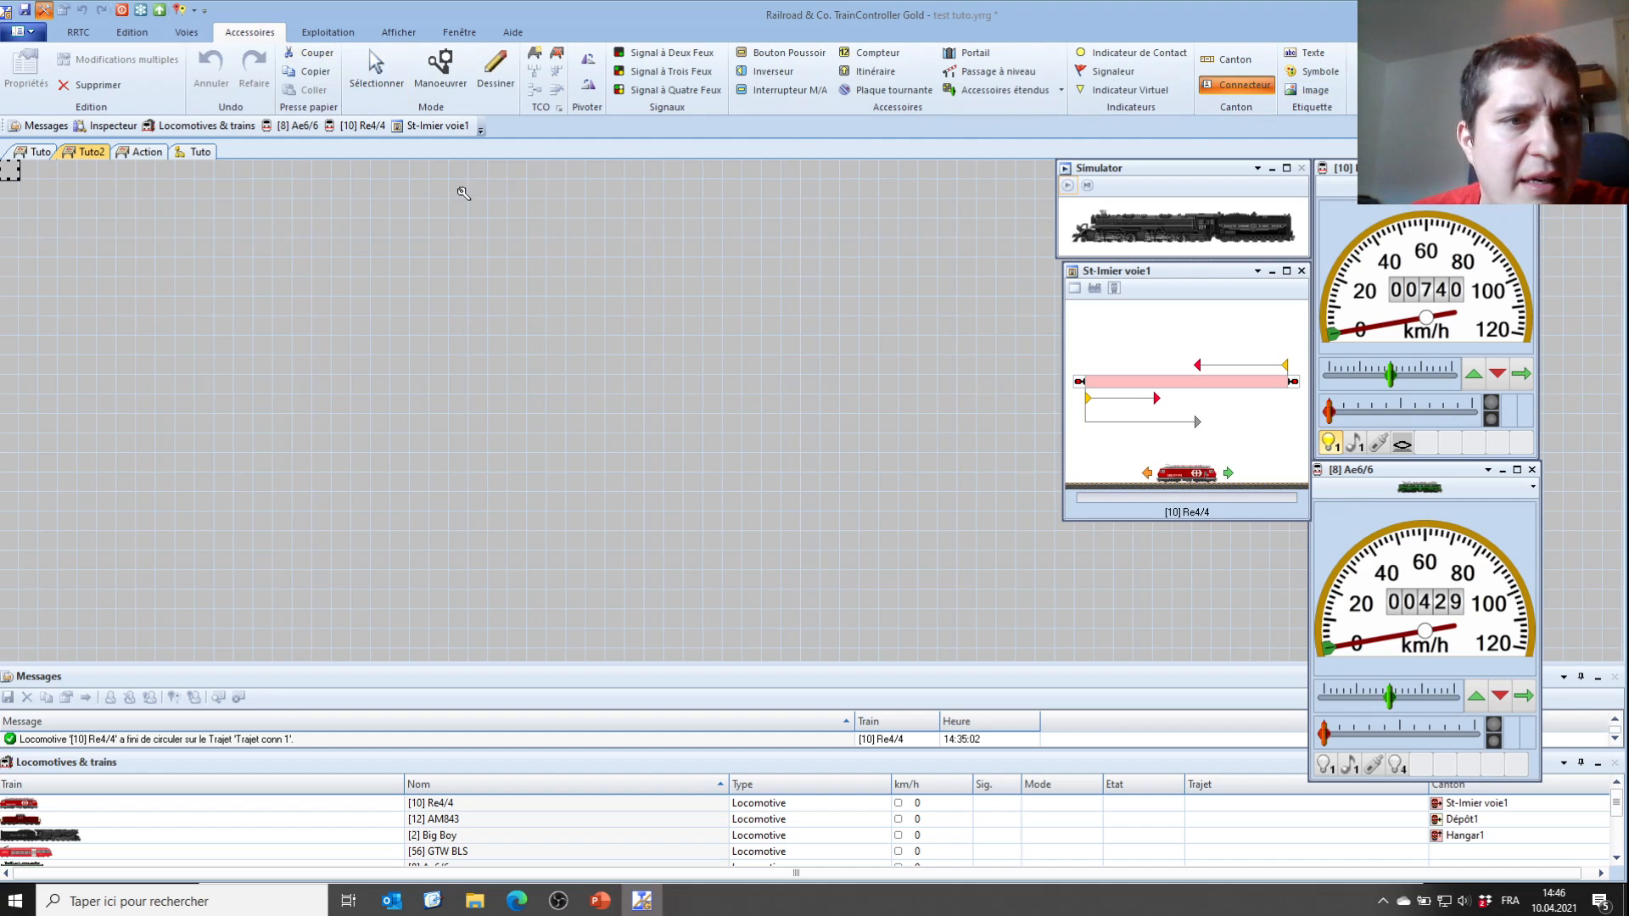
pyautogui.click(90, 229)
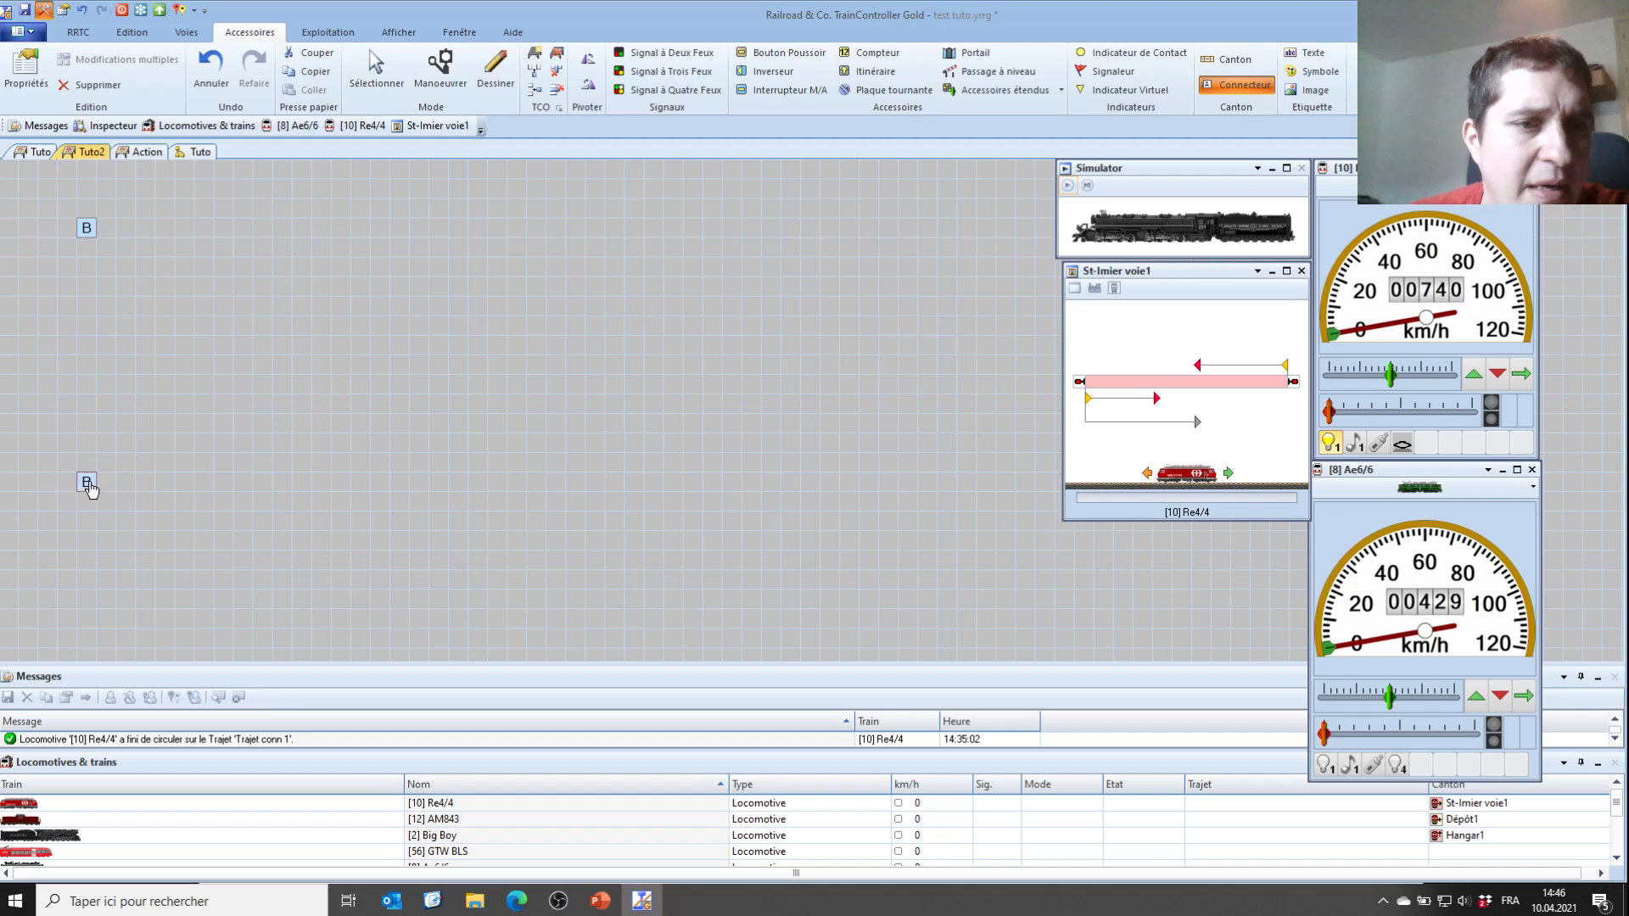
pyautogui.press('Escape')
# Name both connectors on Tuto2 C, and return to the Tuto TCO
pyautogui.doubleClick(87, 482)
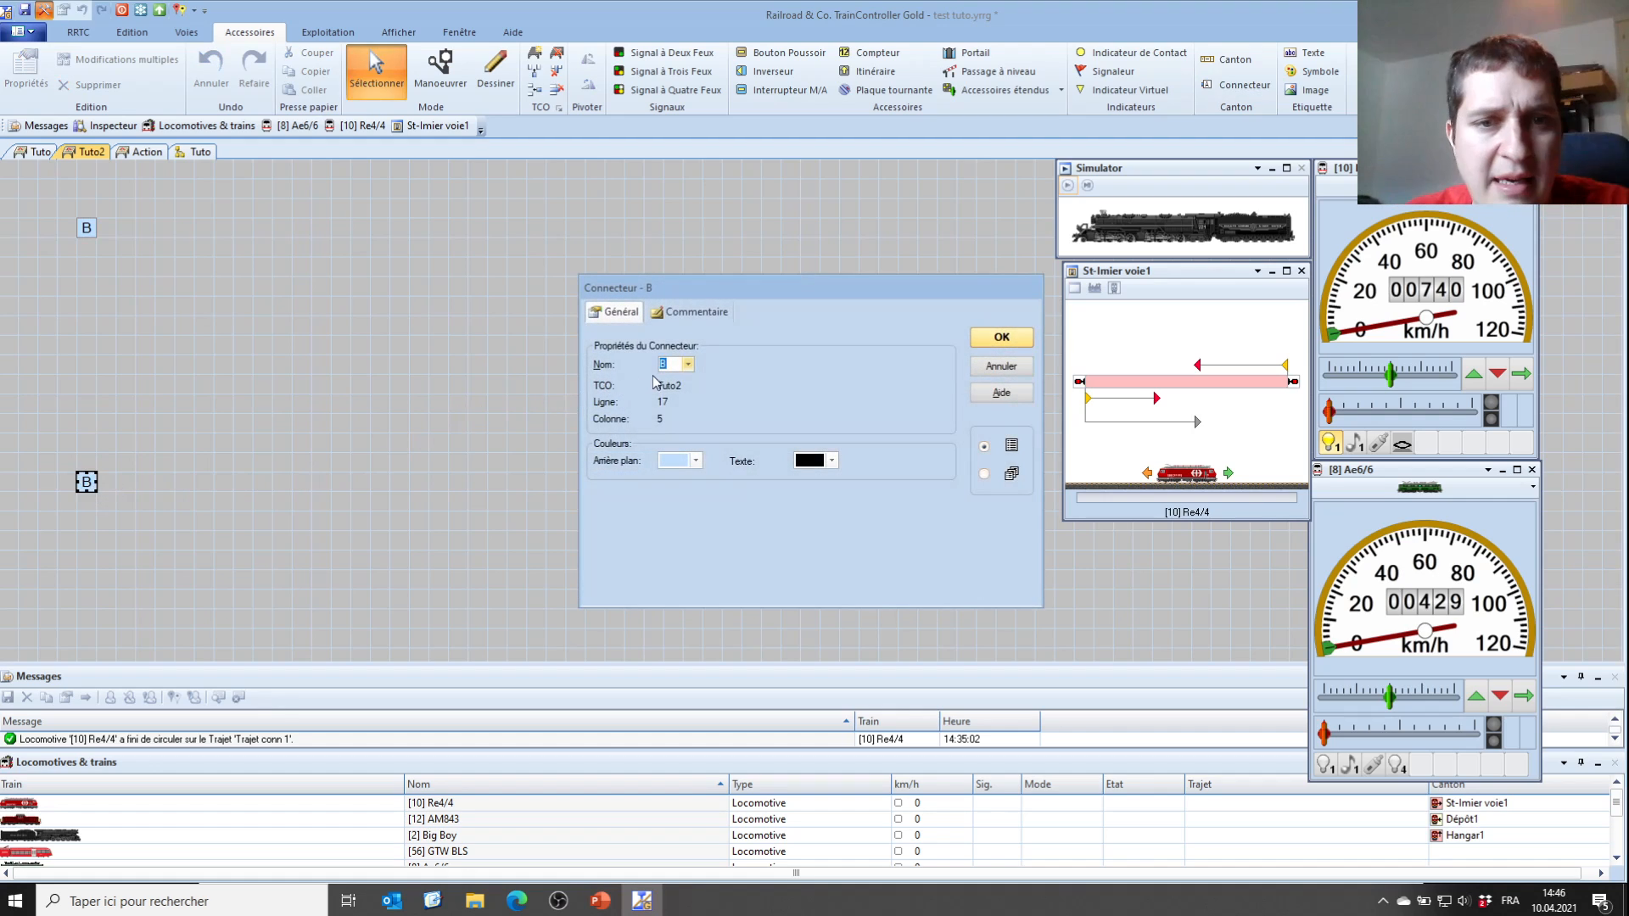
pyautogui.click(1001, 336)
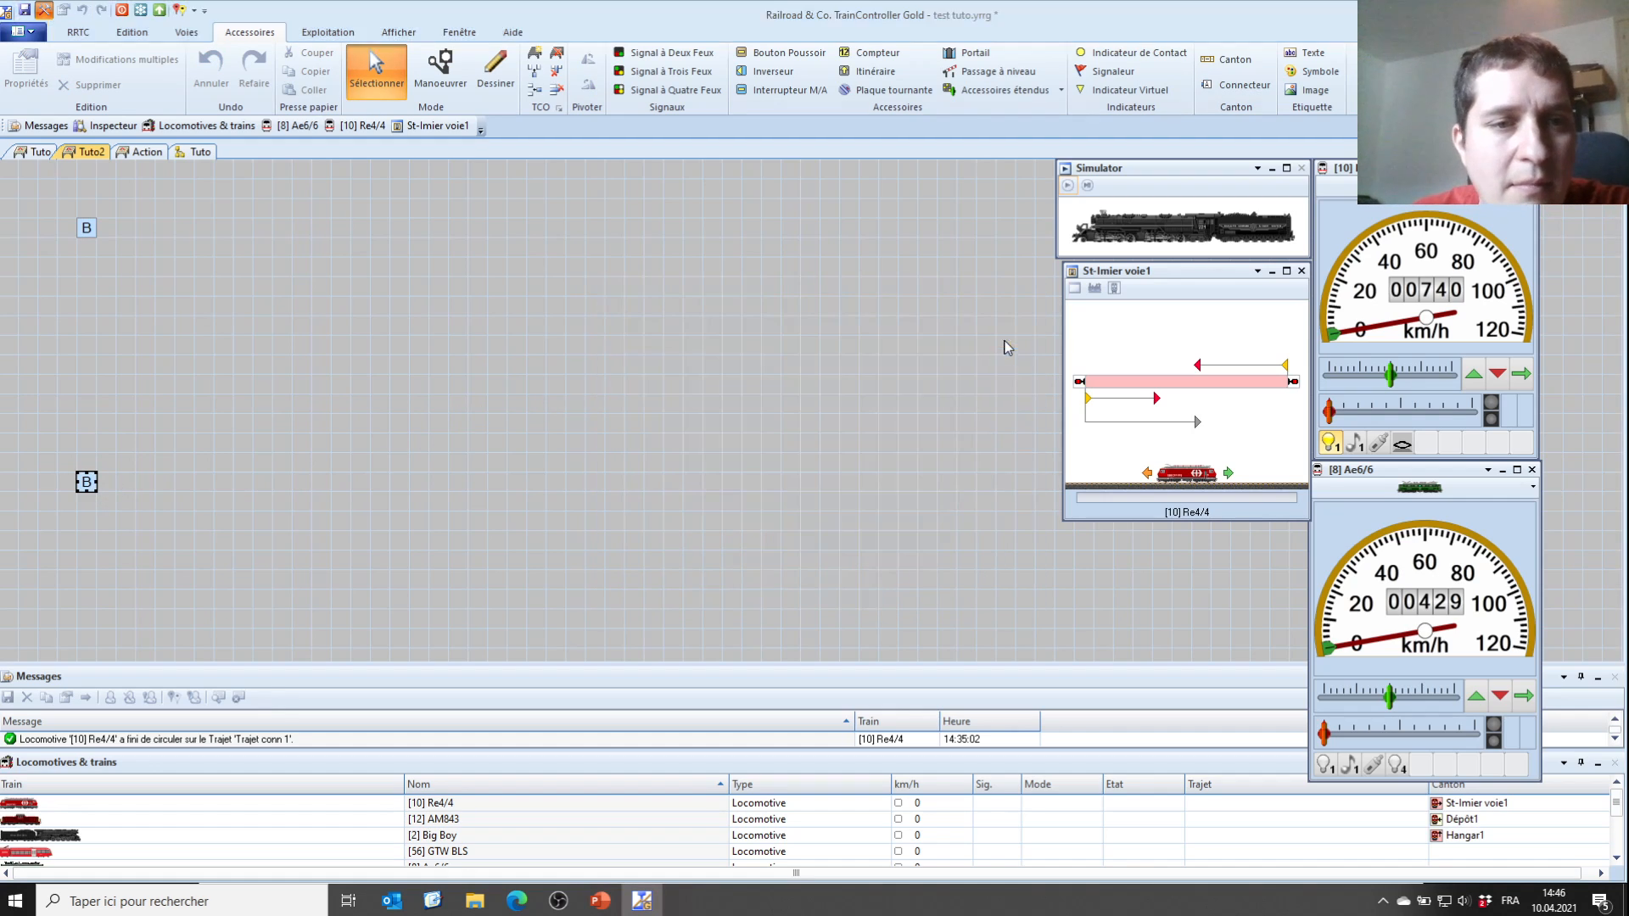
pyautogui.click(858, 497)
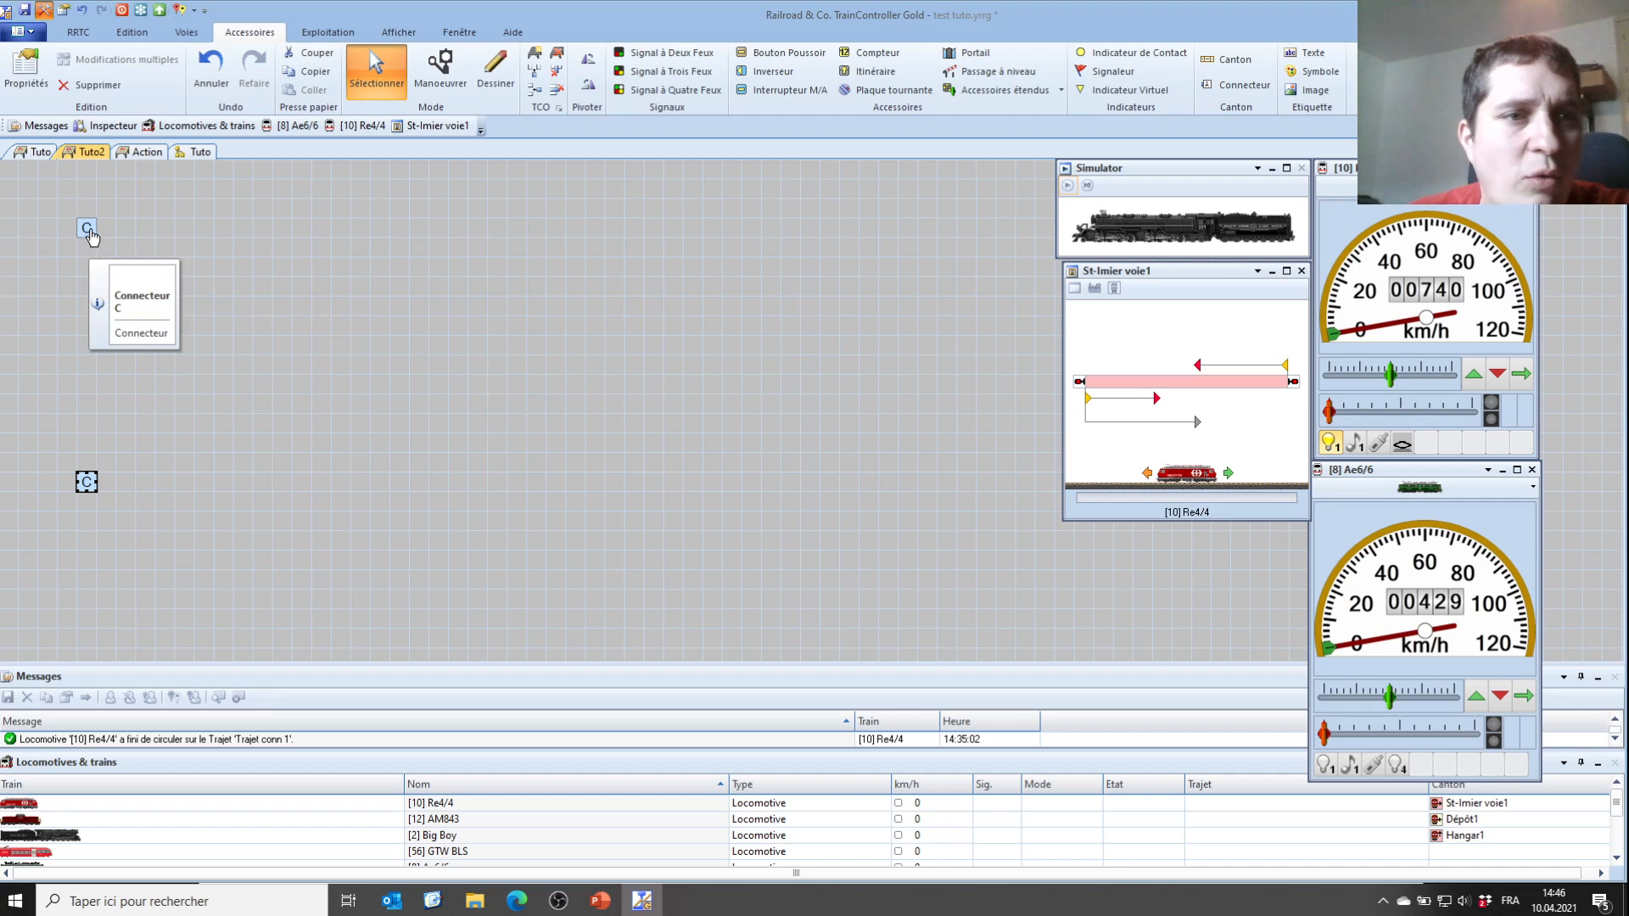
pyautogui.click(34, 152)
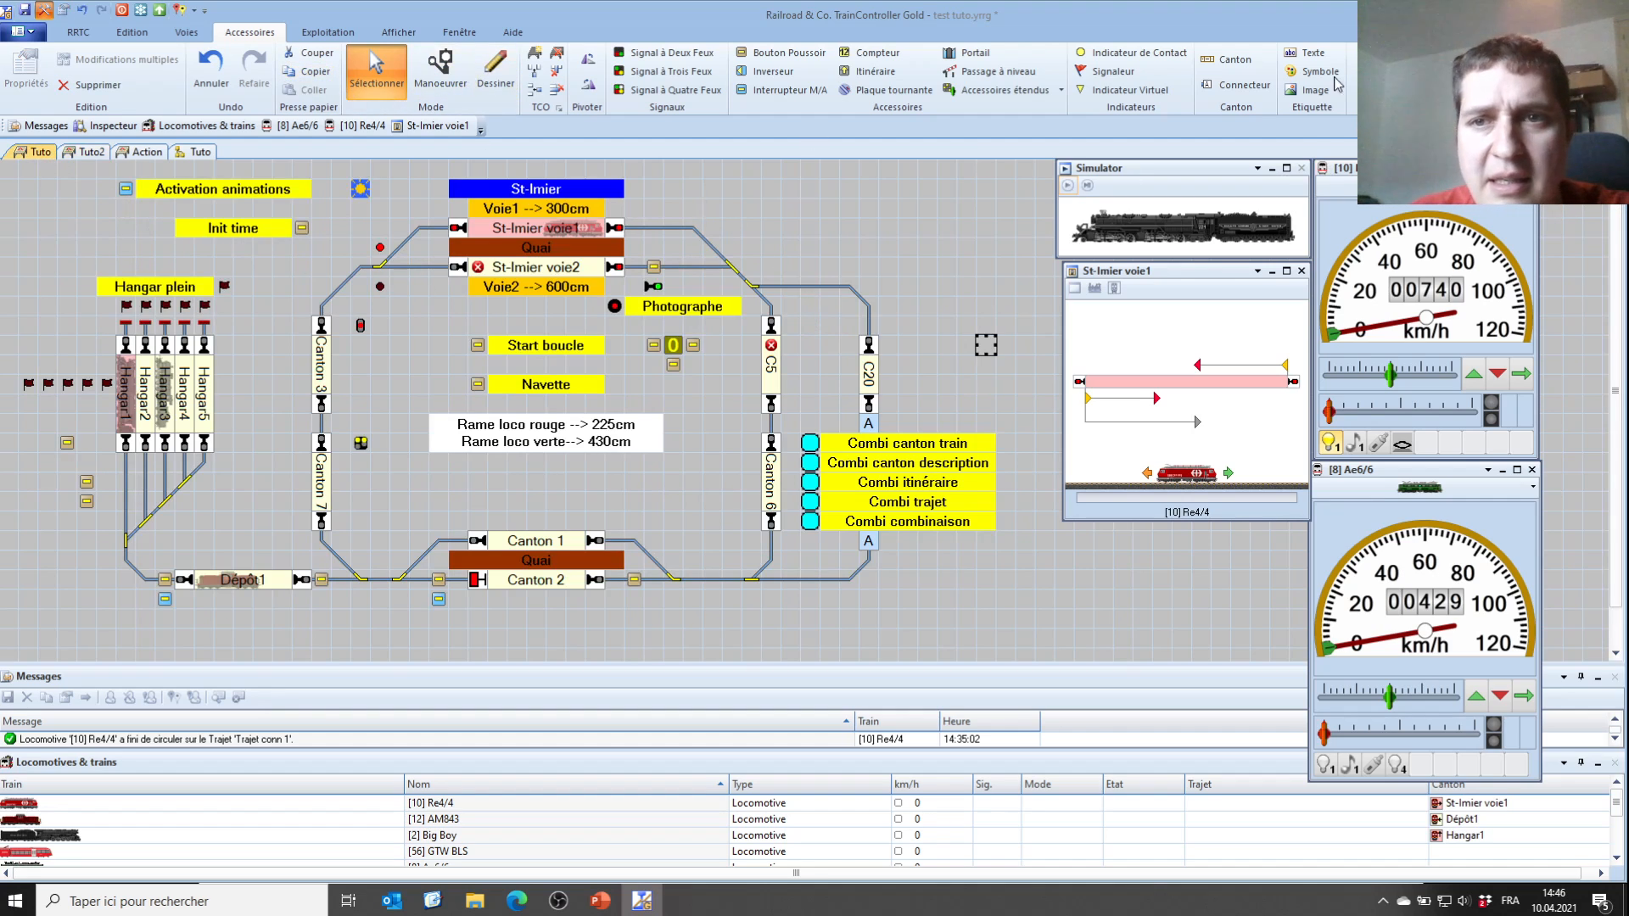
pyautogui.click(1227, 59)
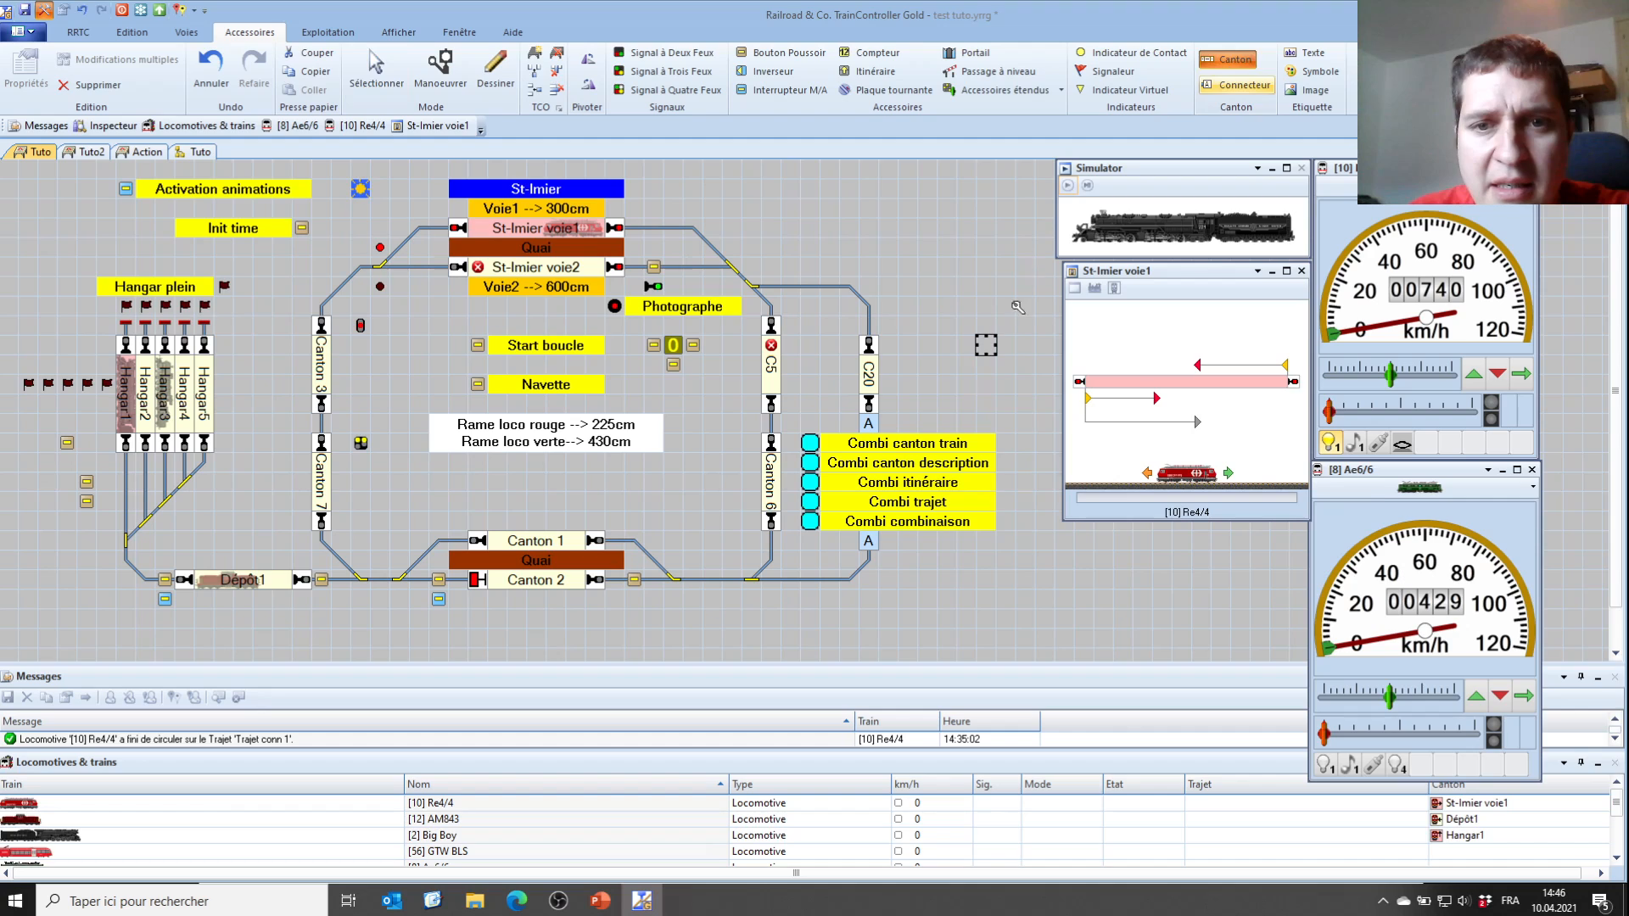
pyautogui.click(949, 290)
pyautogui.click(1001, 286)
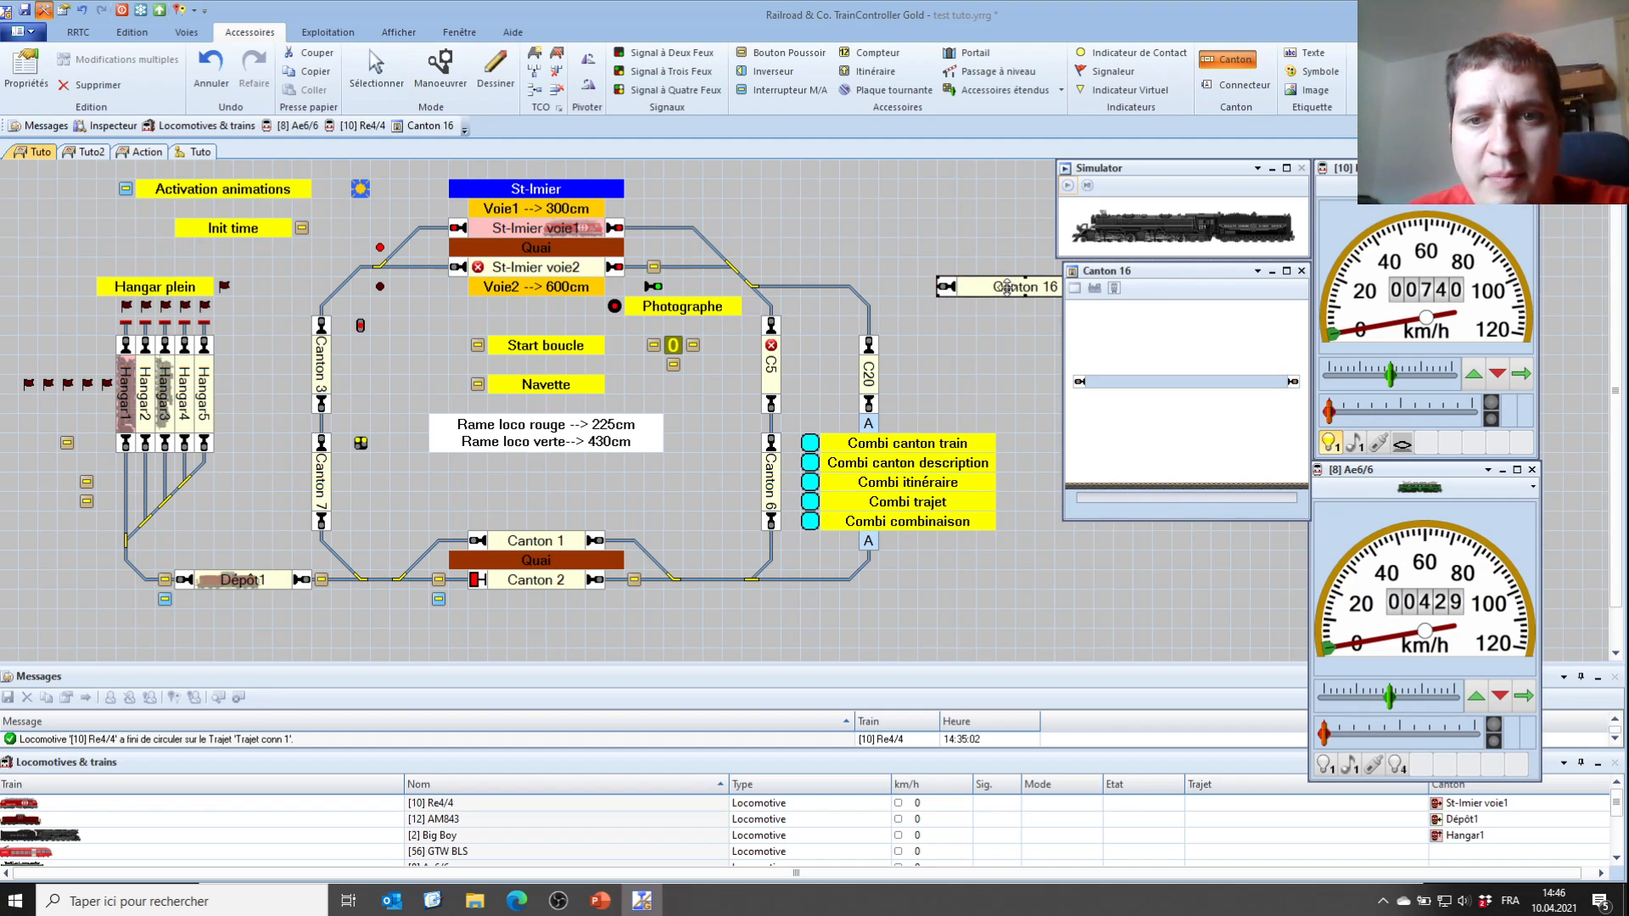
pyautogui.press('Delete')
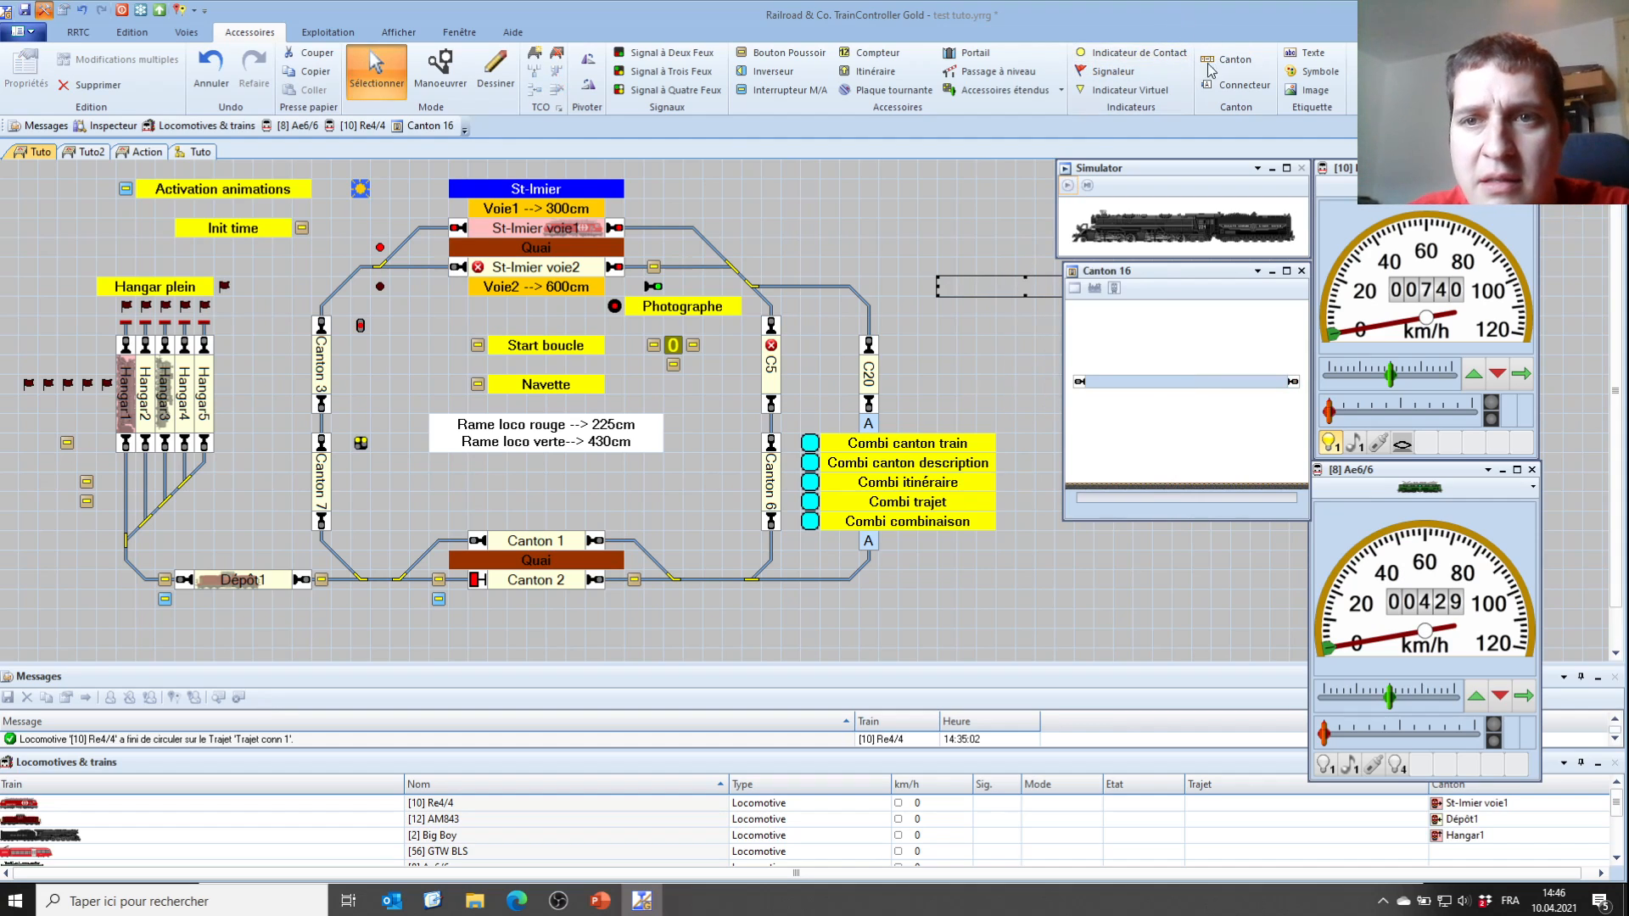
# Place two connectors on Tuto beyond canton C20, one level with its upper track and one level with Canton 2
pyautogui.click(1239, 85)
pyautogui.click(949, 291)
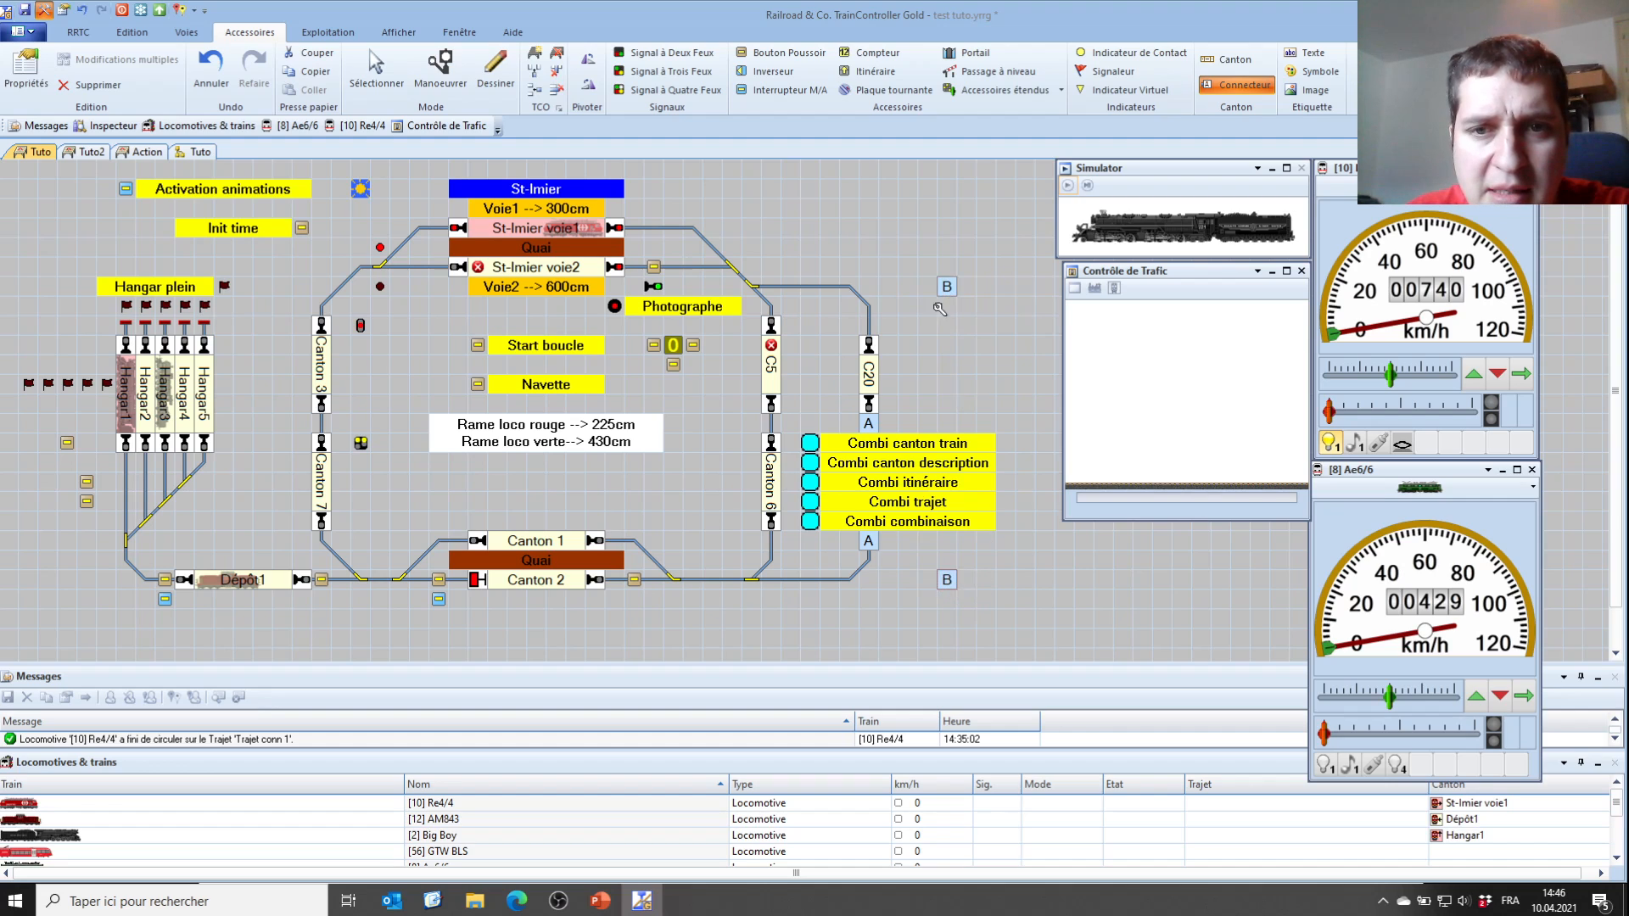
pyautogui.click(947, 581)
pyautogui.press('Escape')
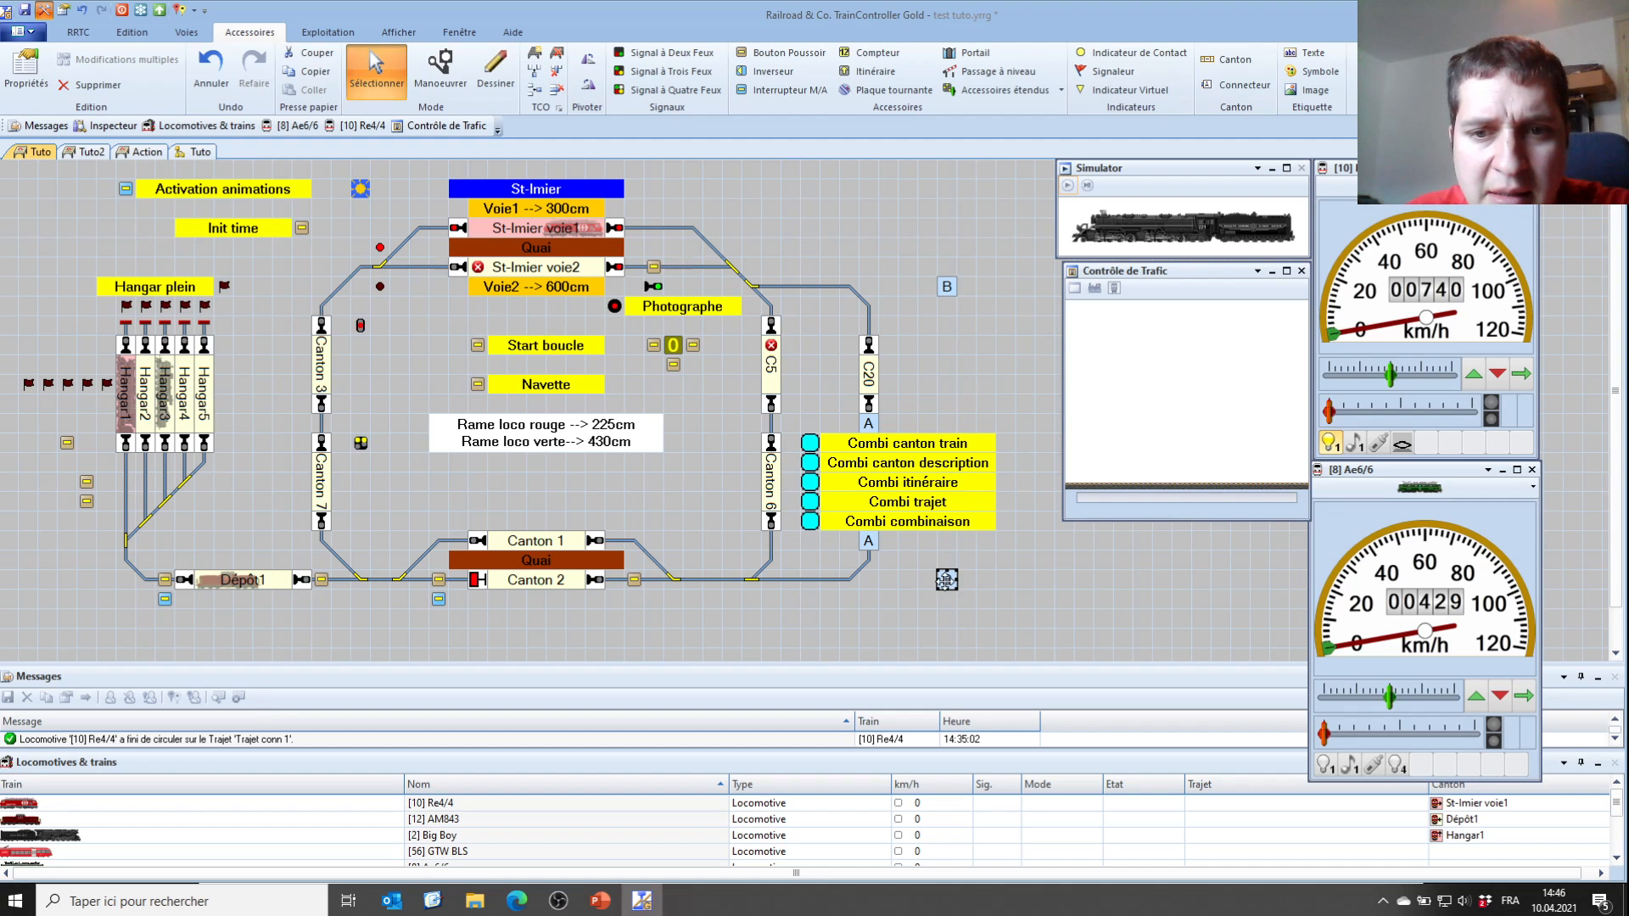
# Try to rename the lower of the two new Tuto connectors as C
pyautogui.doubleClick(946, 581)
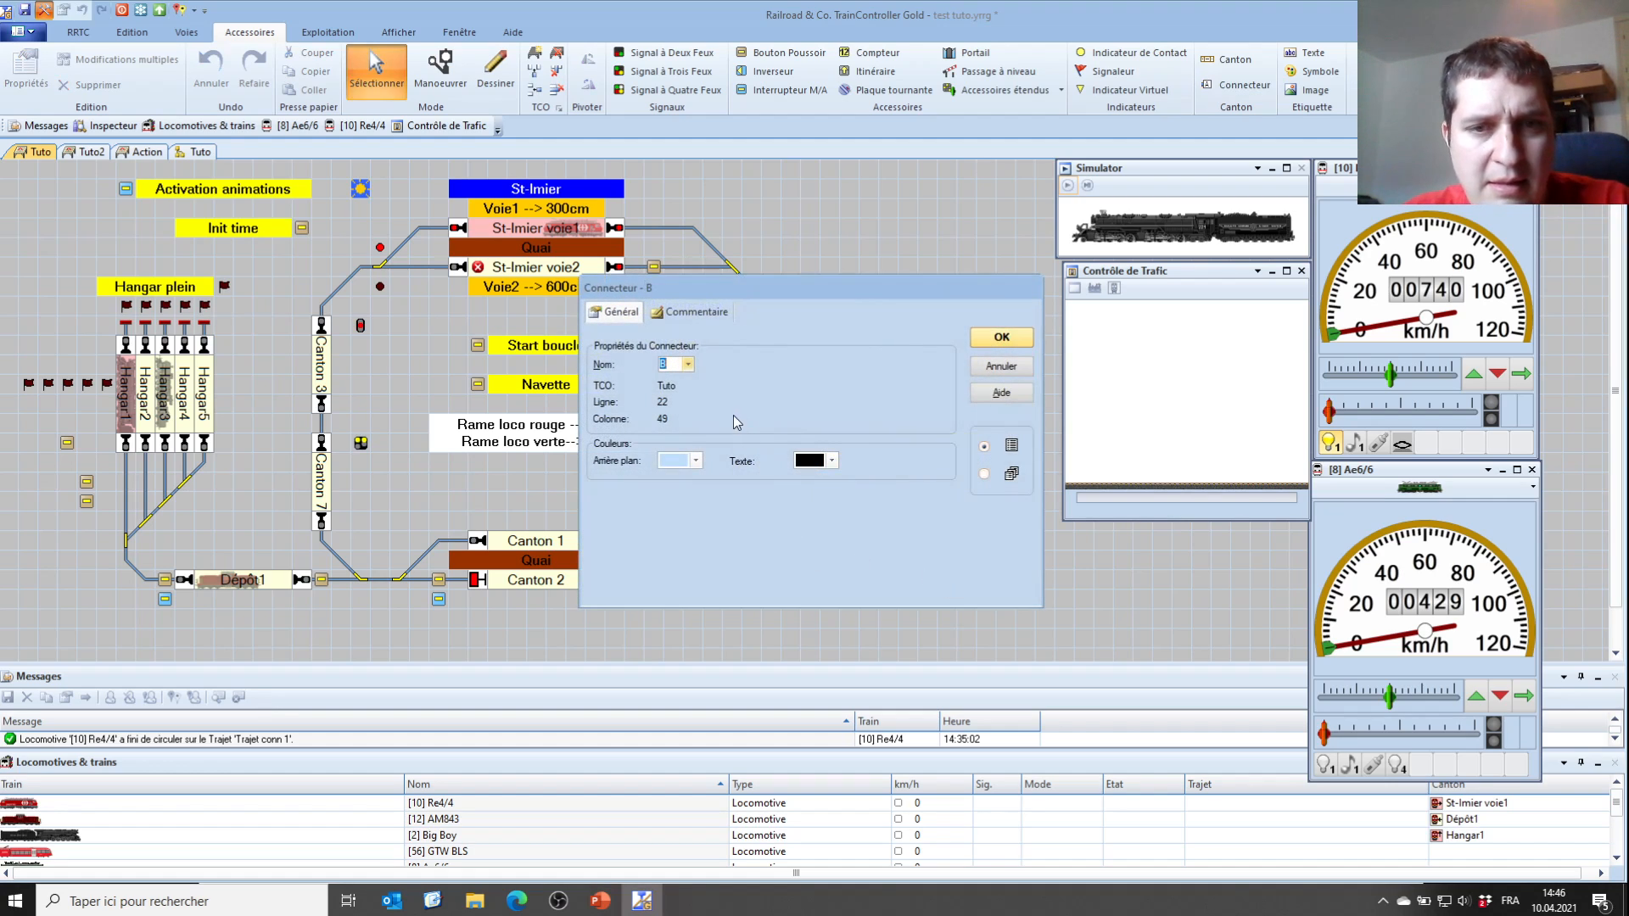
pyautogui.write('C')
pyautogui.click(988, 340)
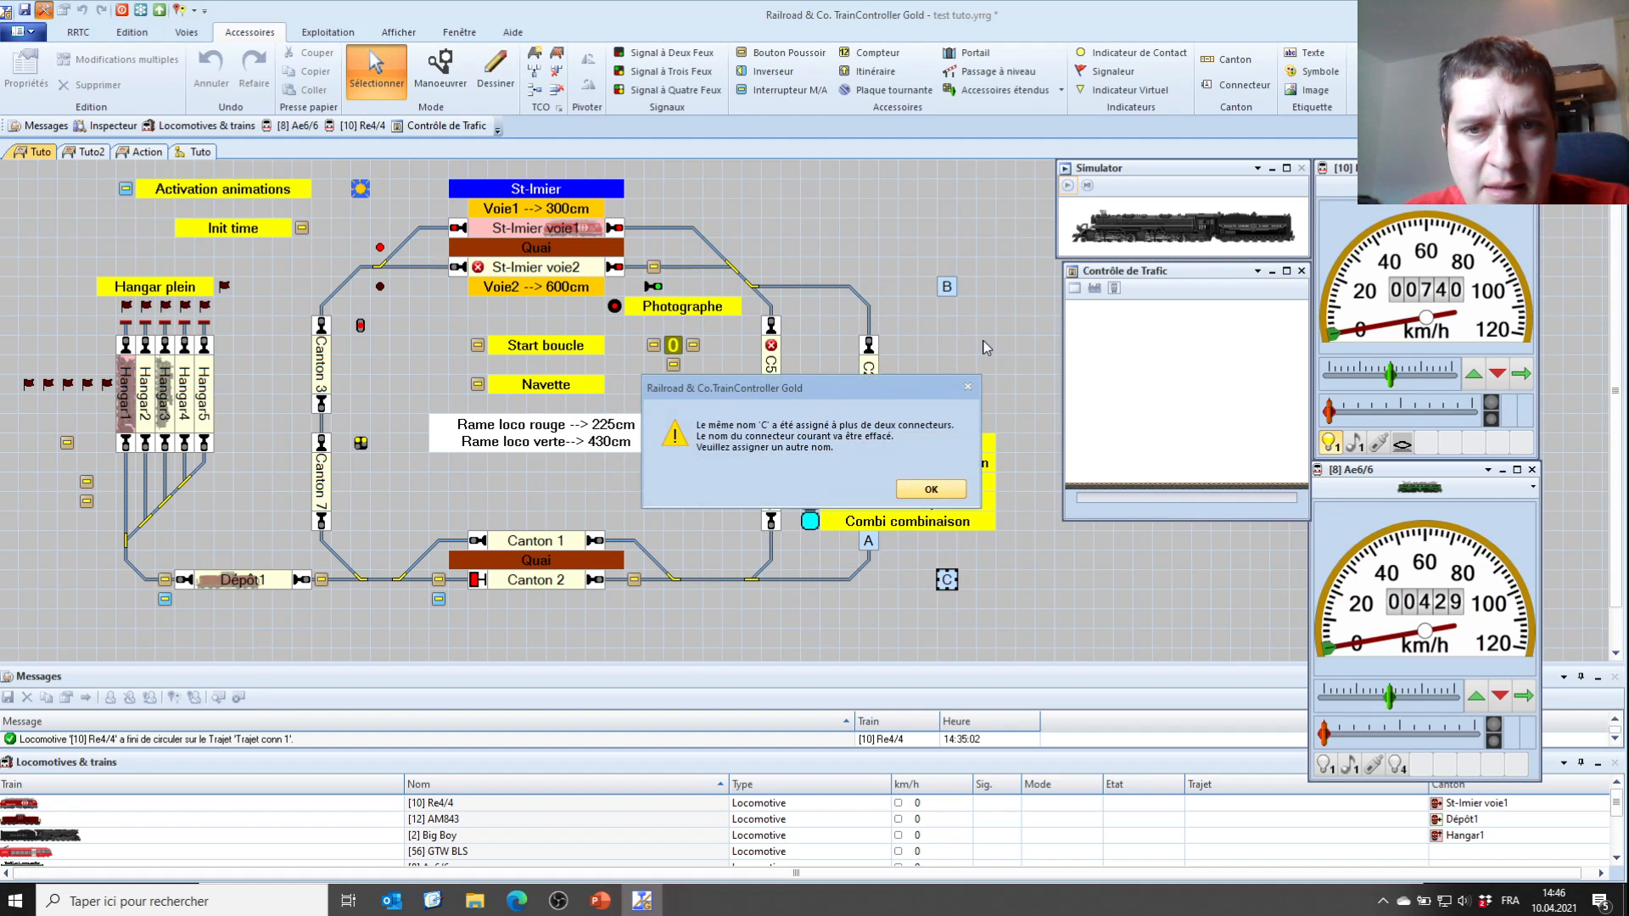
pyautogui.click(931, 489)
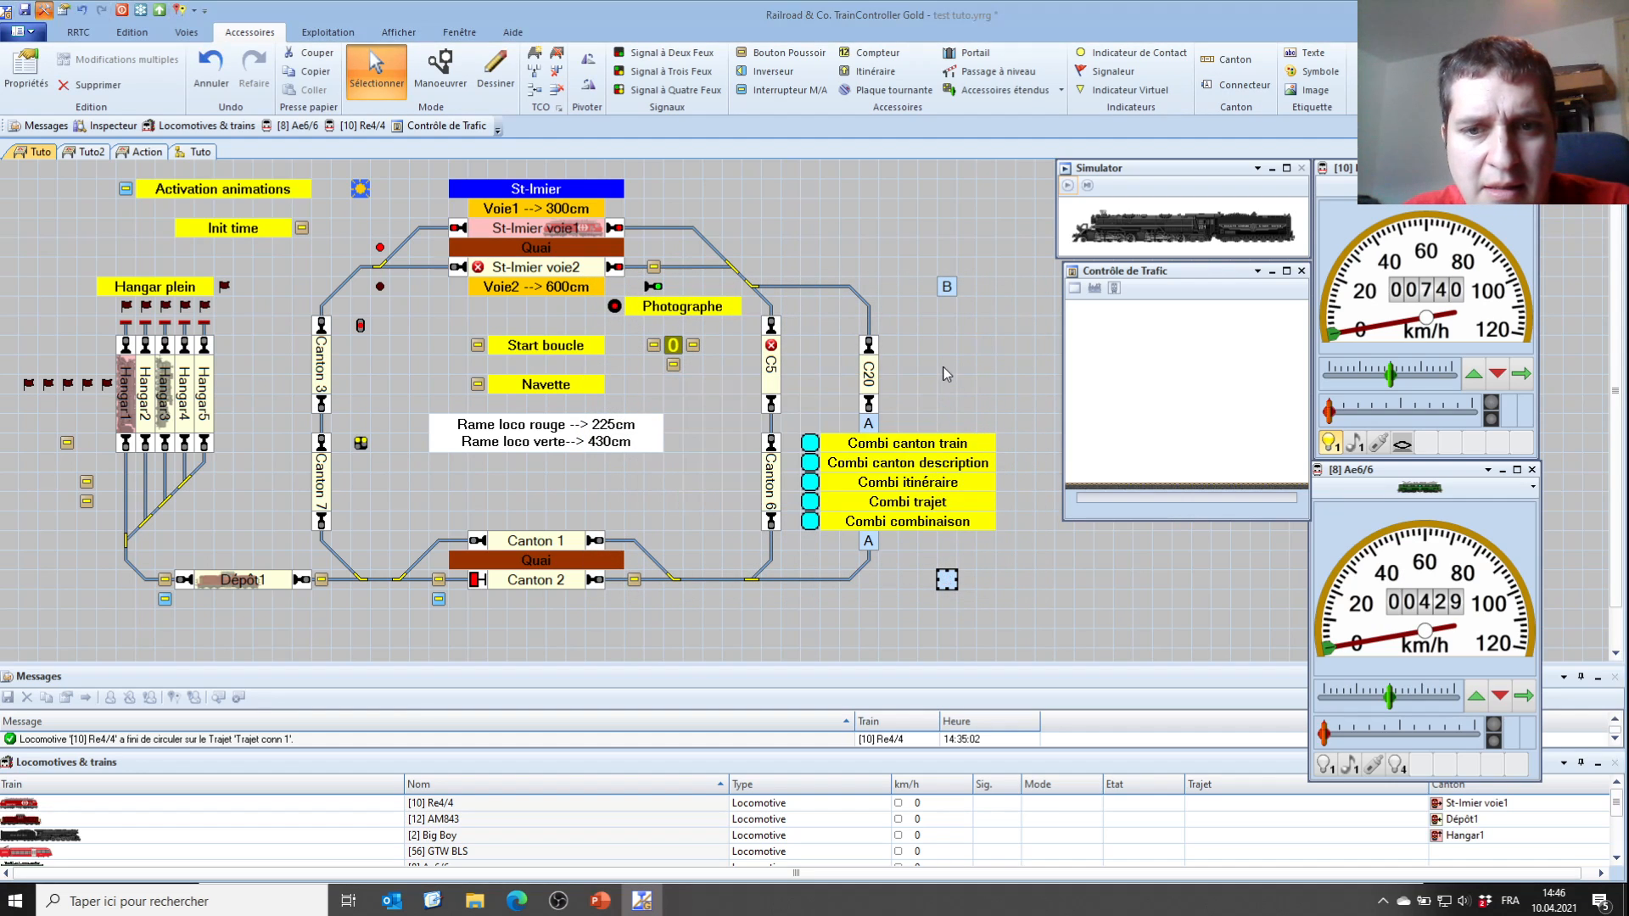
pyautogui.click(984, 406)
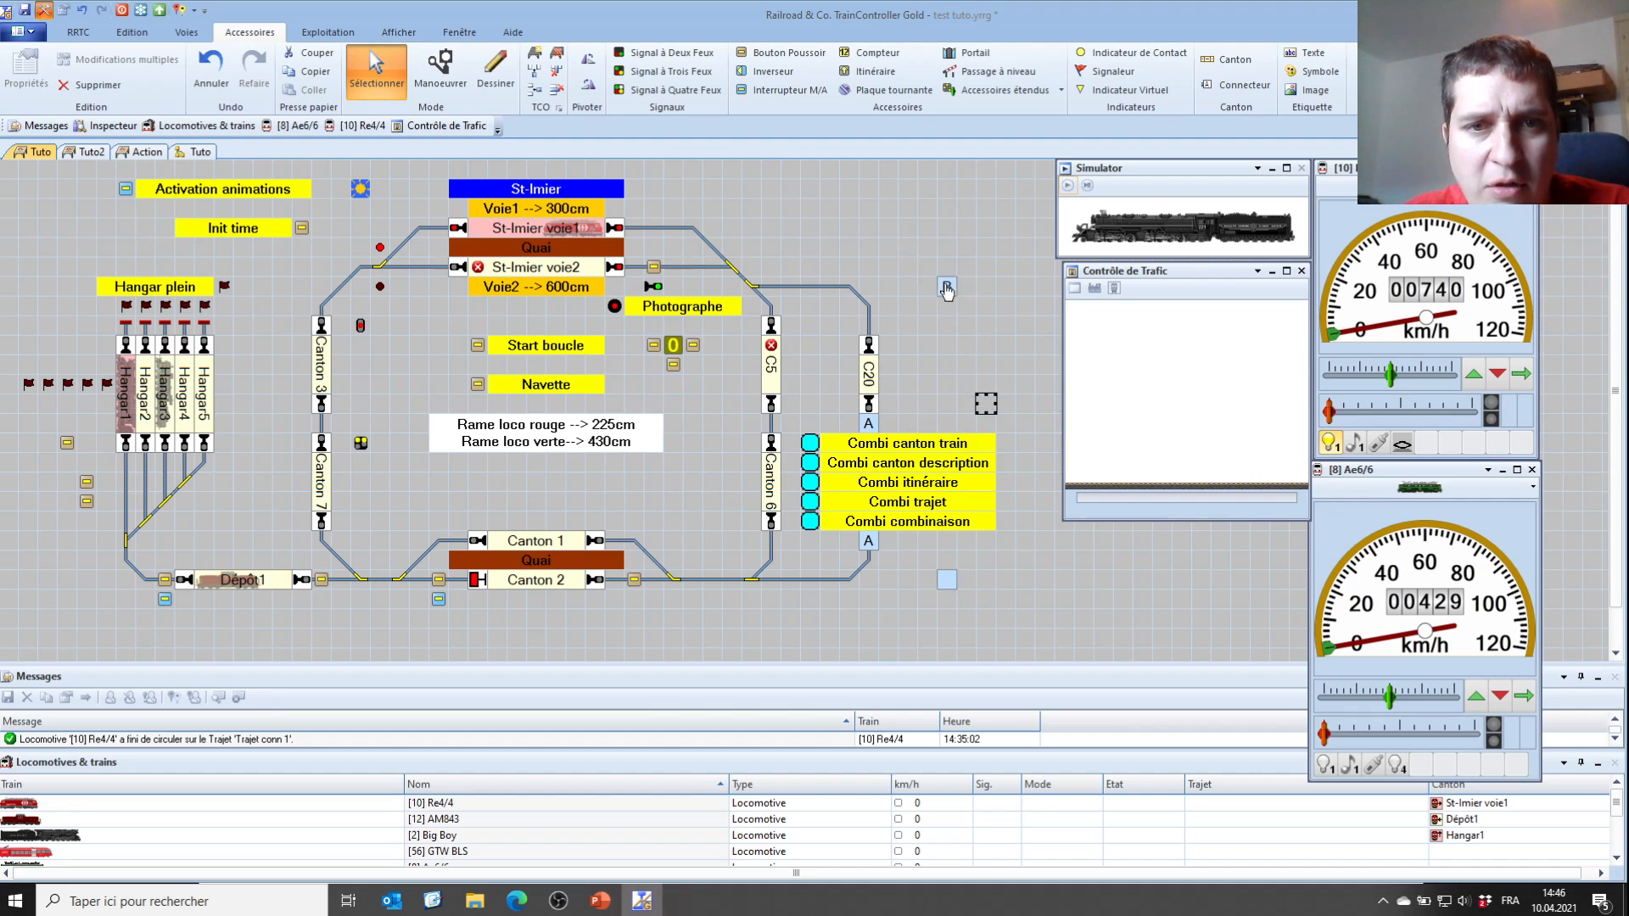
# Rename the upper connector on the Tuto2 TCO as B
pyautogui.click(86, 152)
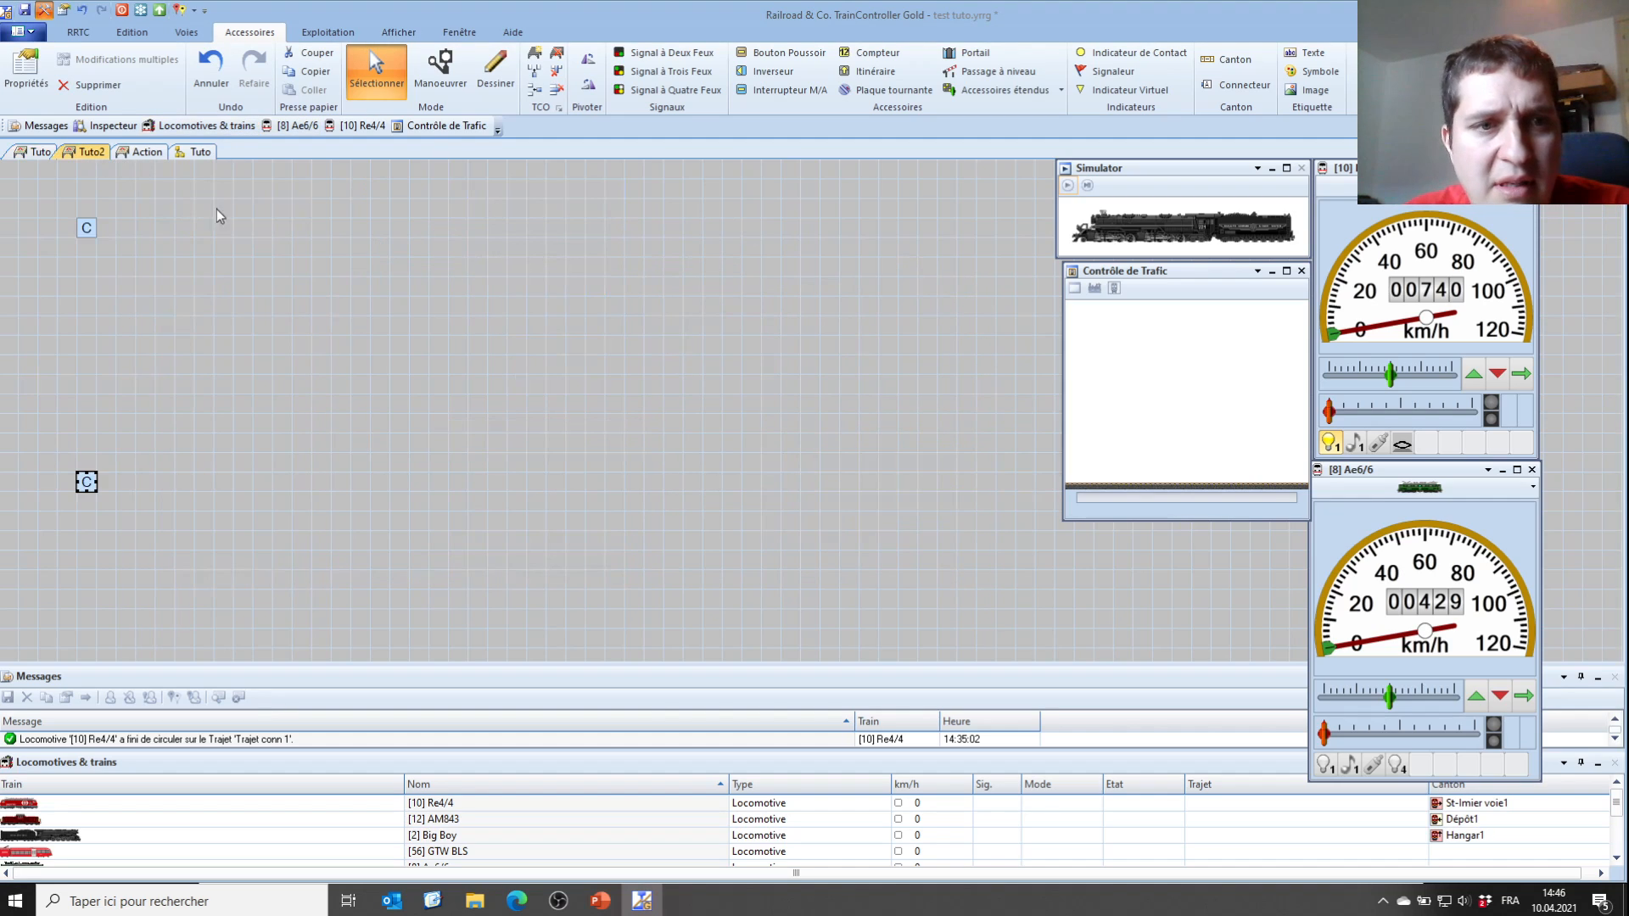
pyautogui.doubleClick(87, 227)
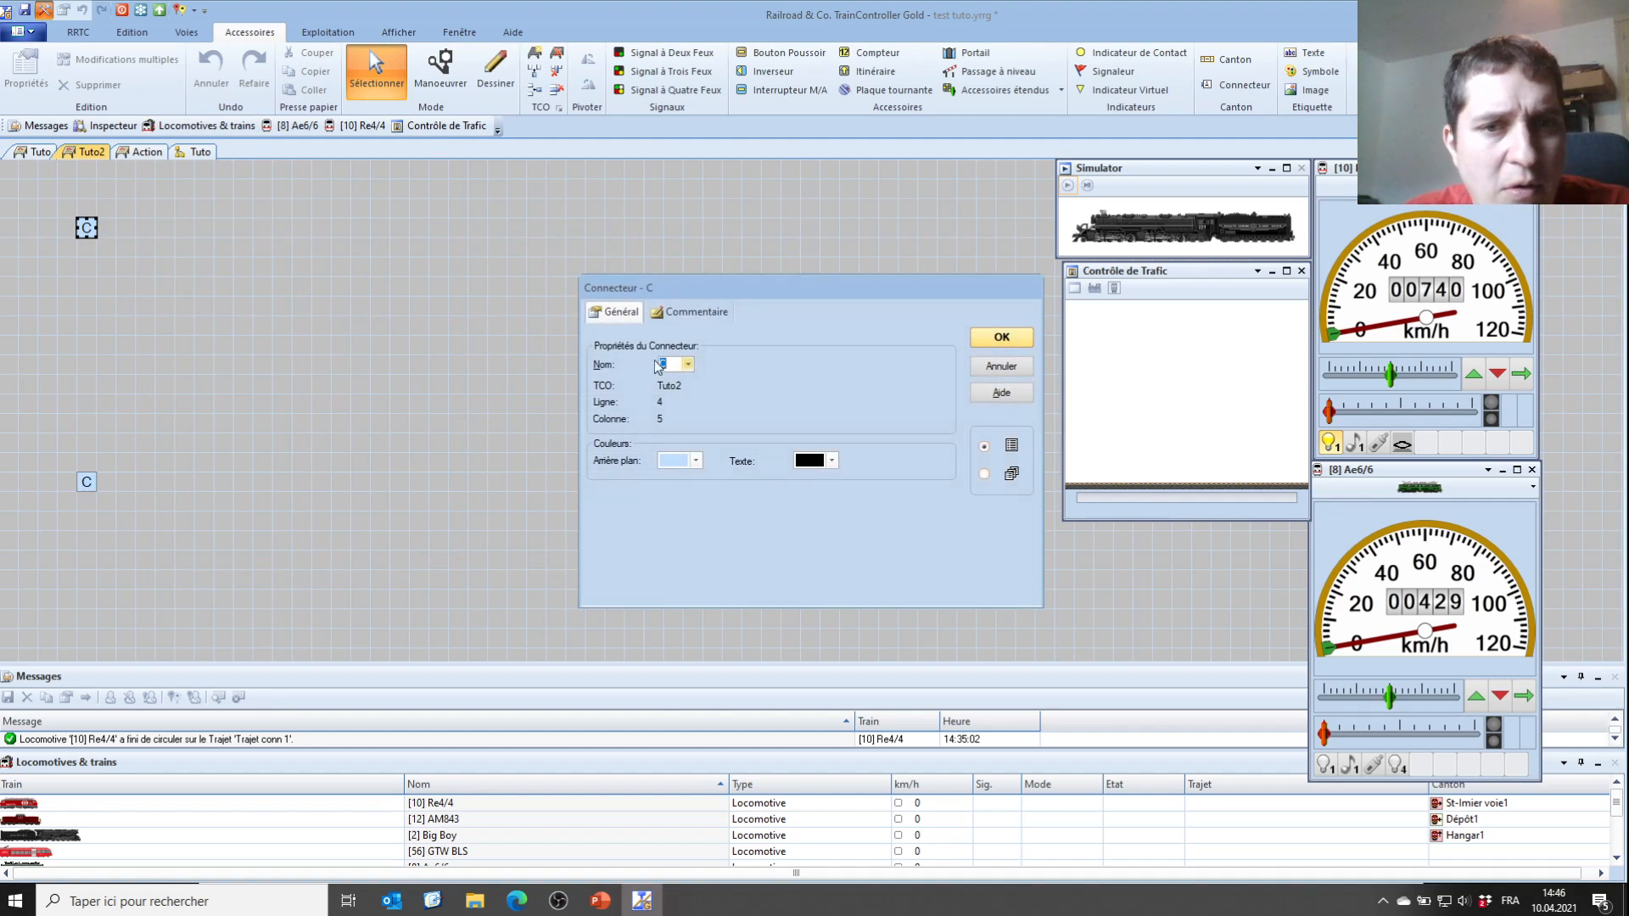
pyautogui.click(689, 364)
pyautogui.click(673, 385)
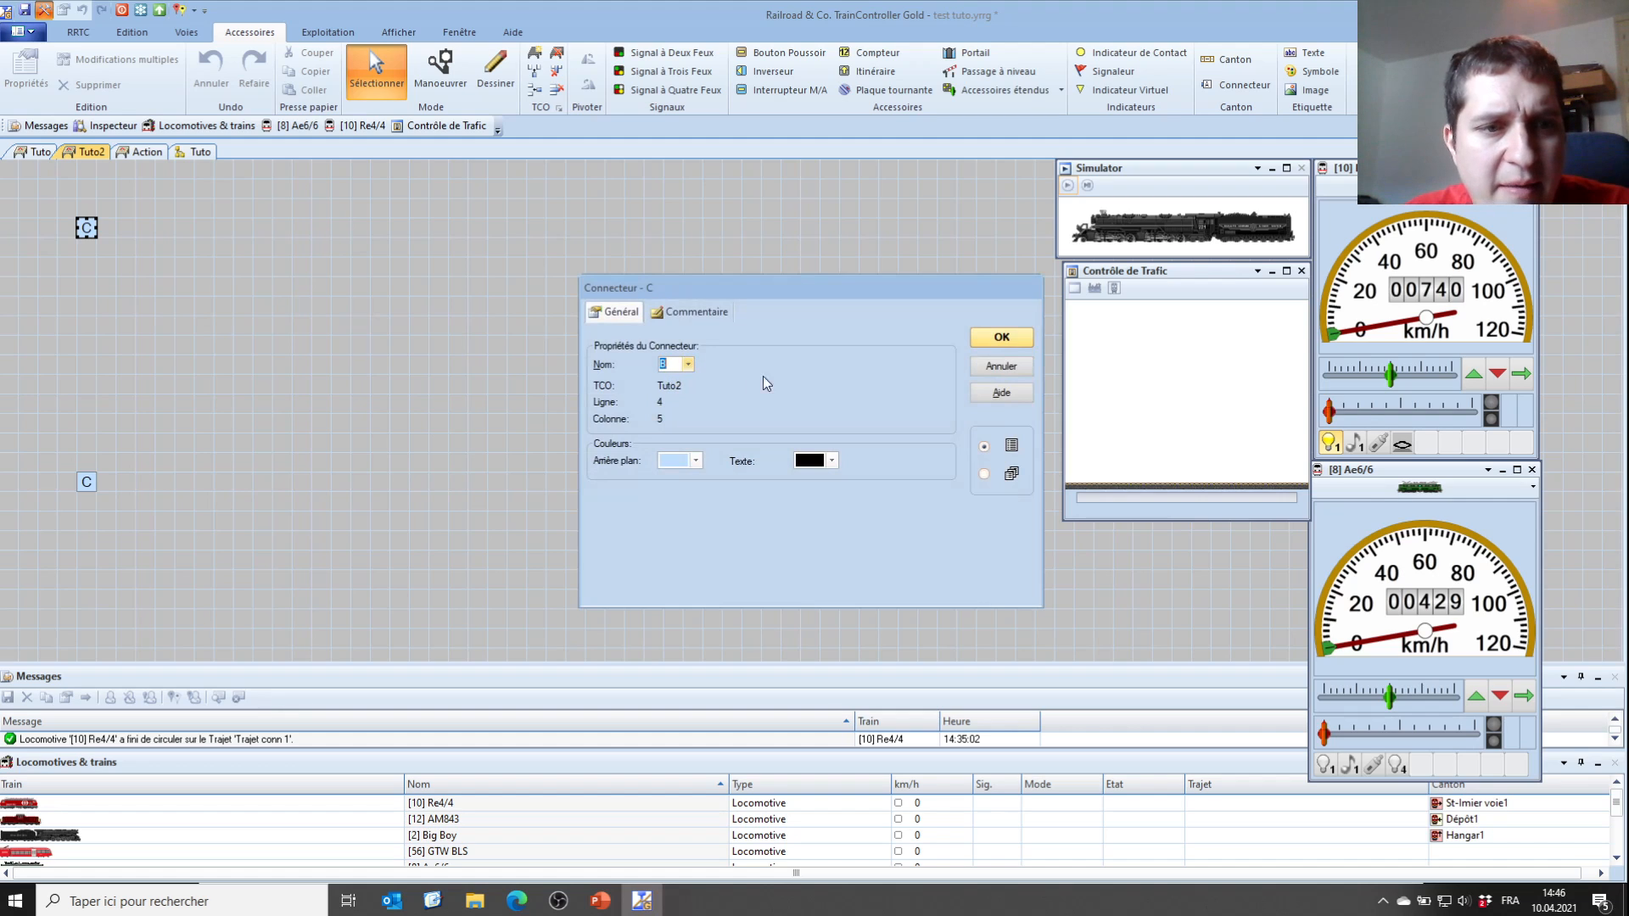
pyautogui.click(983, 339)
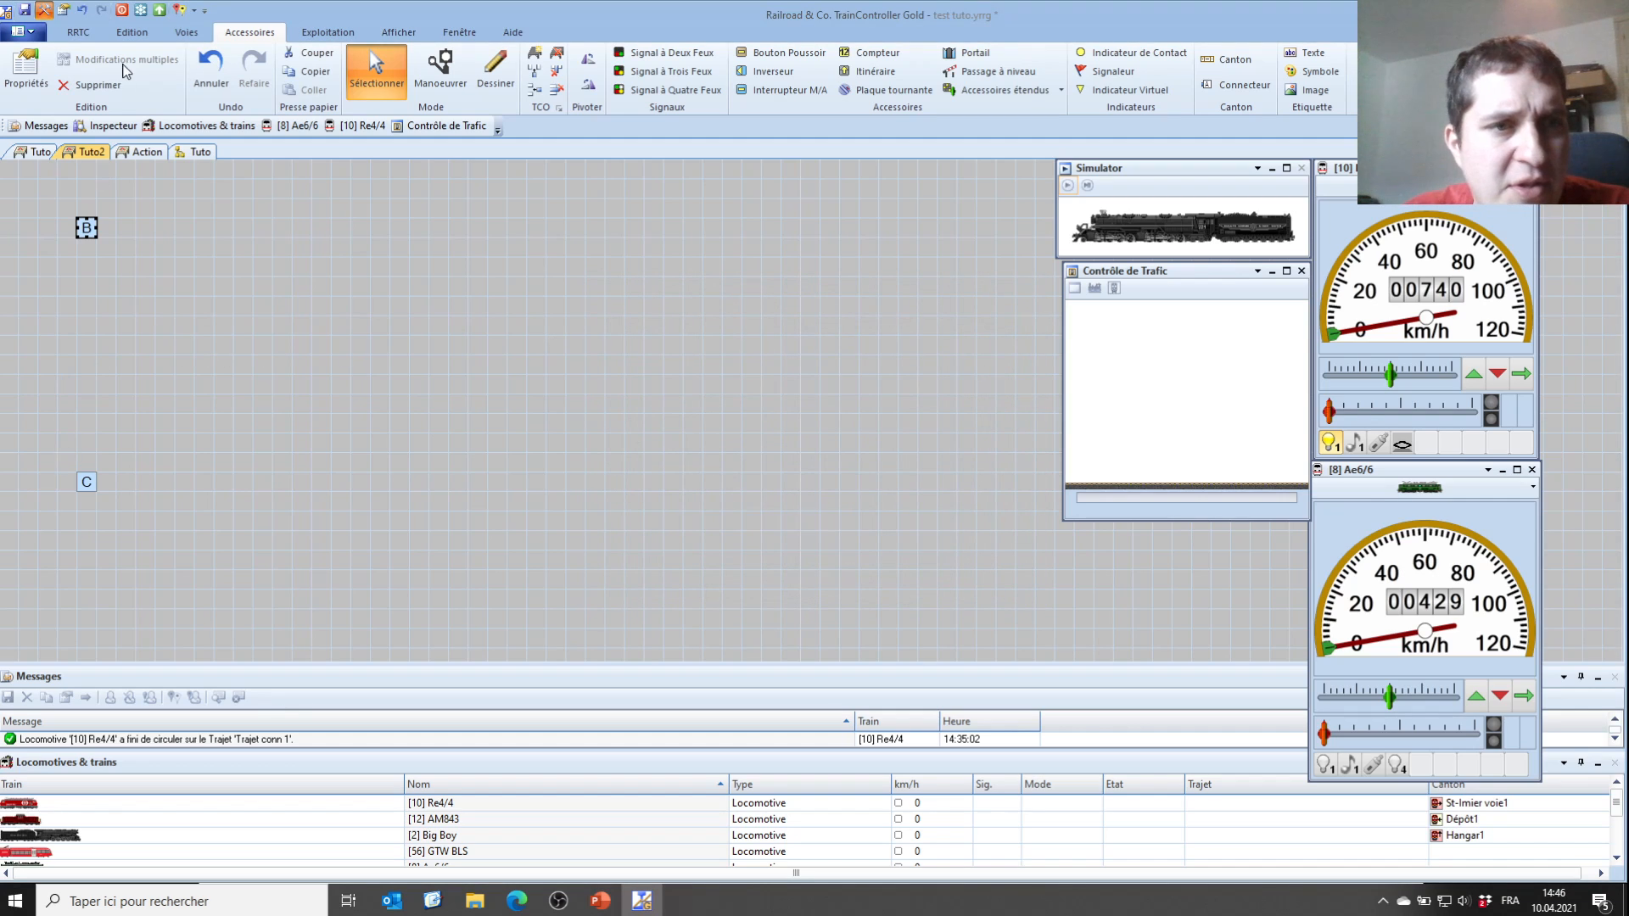
# Rename the unnamed lower connector on the Tuto TCO as C
pyautogui.click(36, 152)
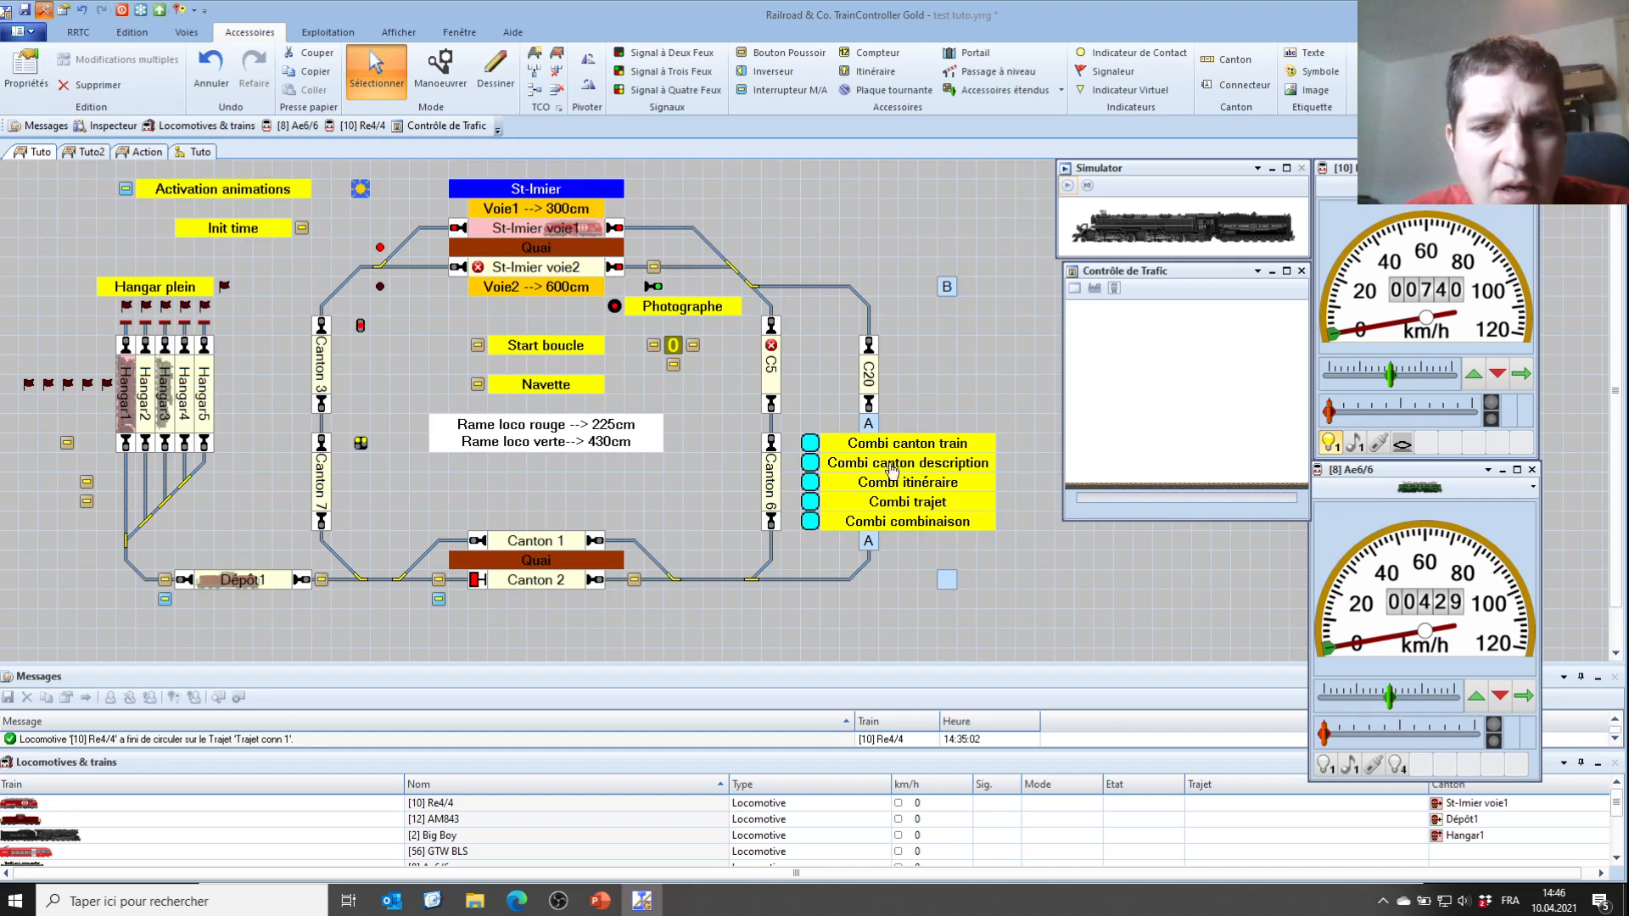
pyautogui.doubleClick(946, 579)
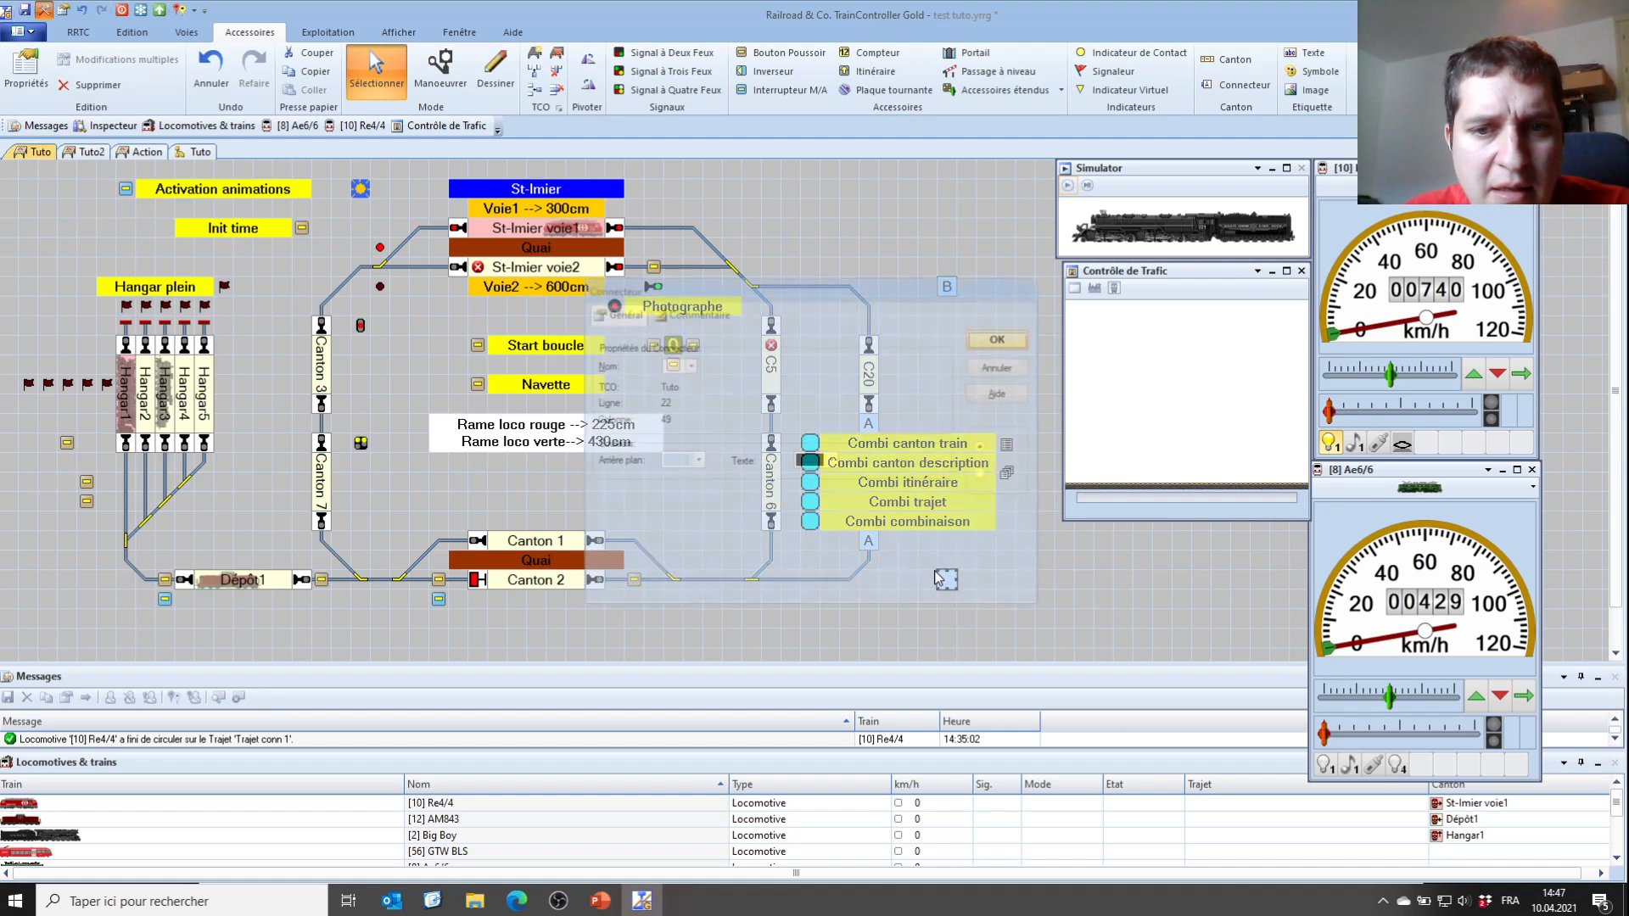
pyautogui.click(688, 365)
pyautogui.click(687, 383)
pyautogui.click(1006, 341)
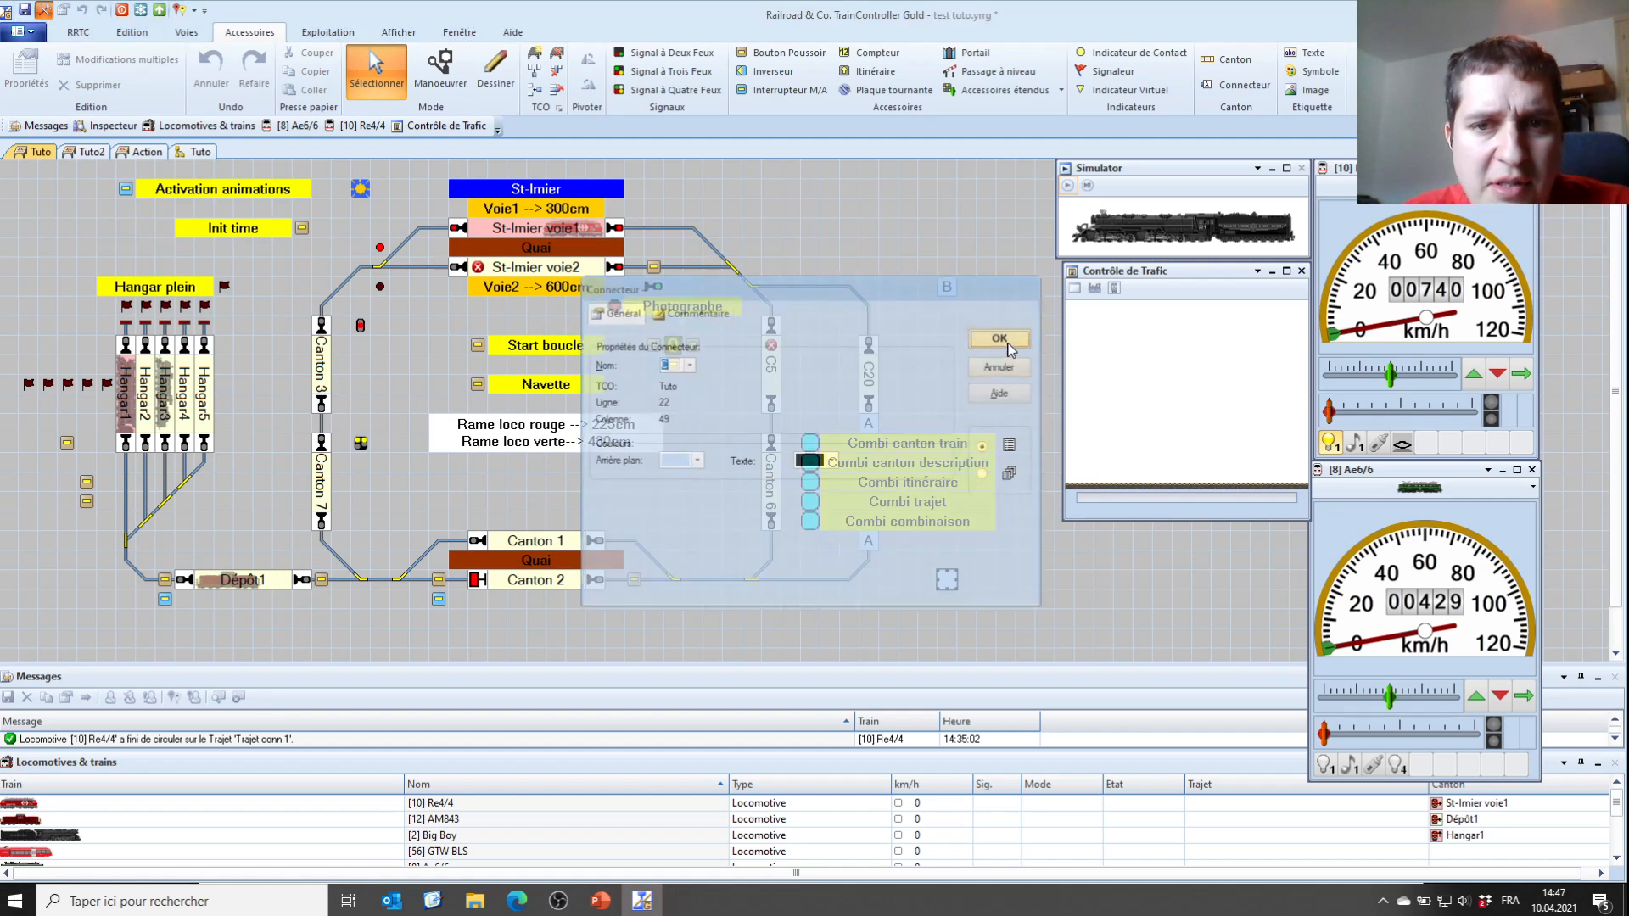
# Draw track extensions on the Tuto TCO joining the line above C20 to connector B and the Canton 2 line to connector C
pyautogui.click(497, 61)
pyautogui.moveTo(850, 286); pyautogui.dragTo(946, 285)
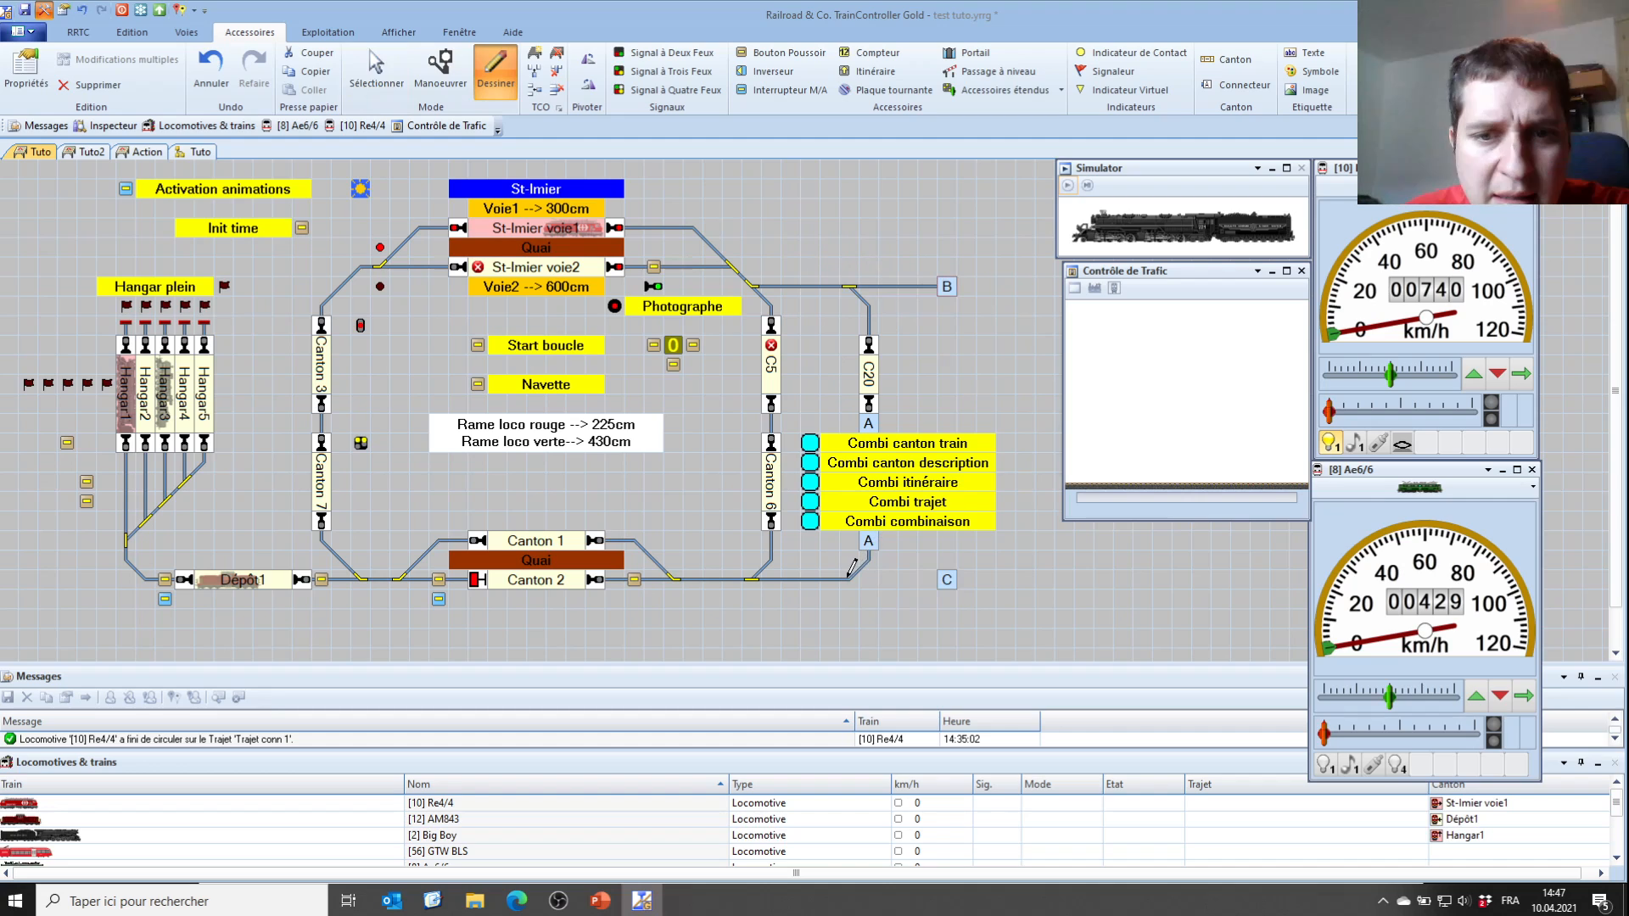
pyautogui.moveTo(850, 580); pyautogui.dragTo(950, 579)
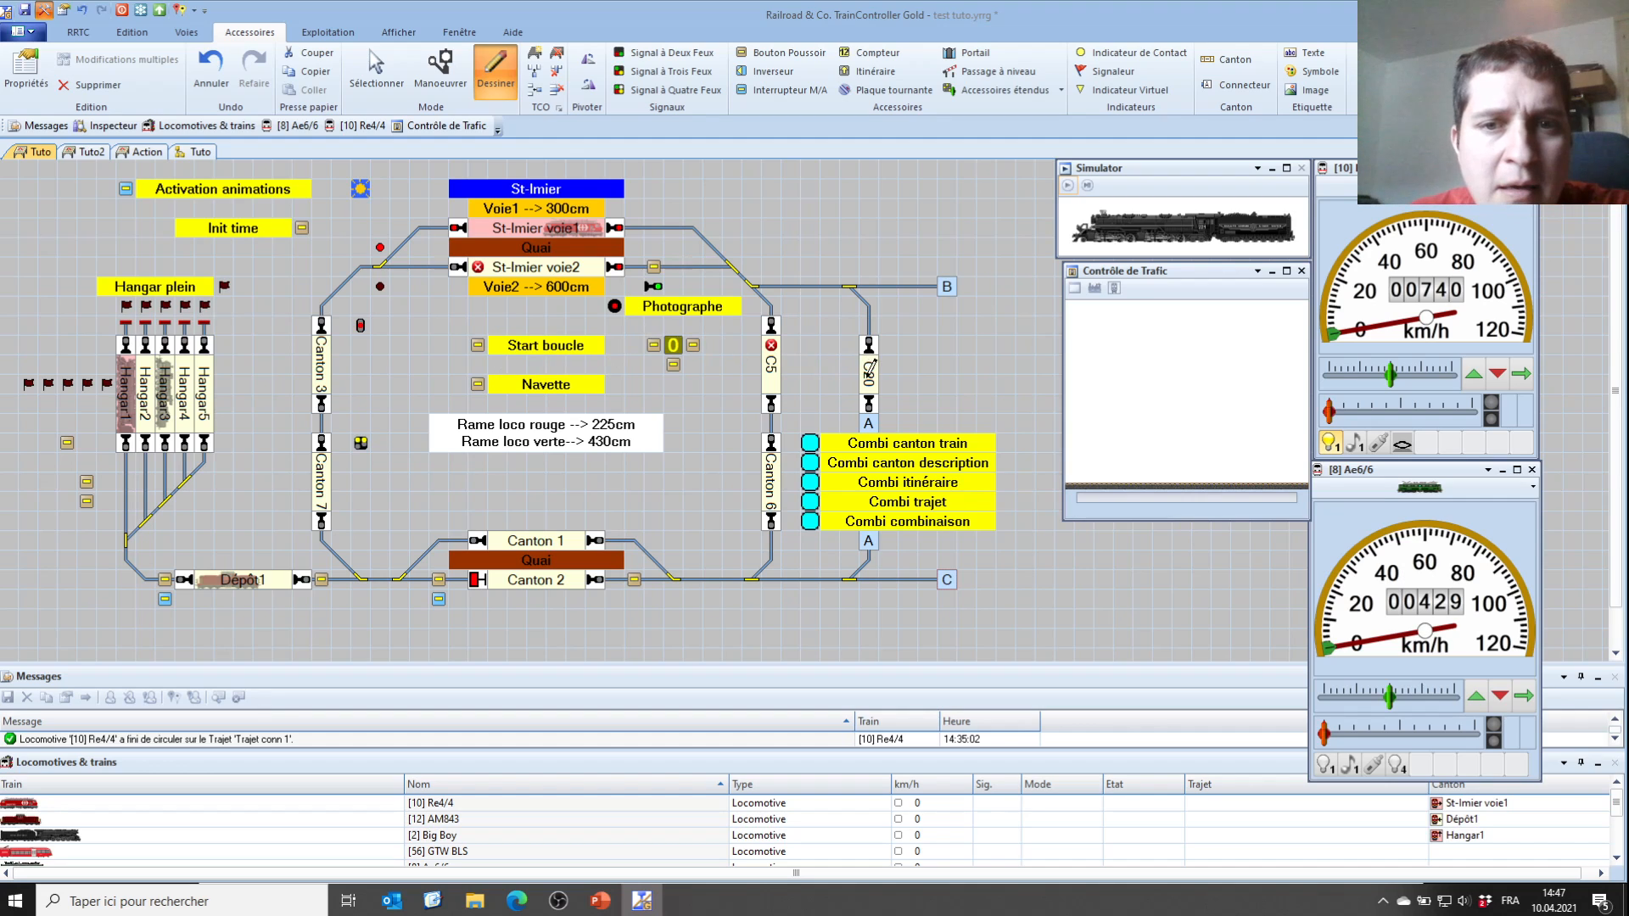
# On the Tuto2 TCO, draw a track linking connectors B and C, with a second parallel branch outside its vertical section
pyautogui.click(83, 155)
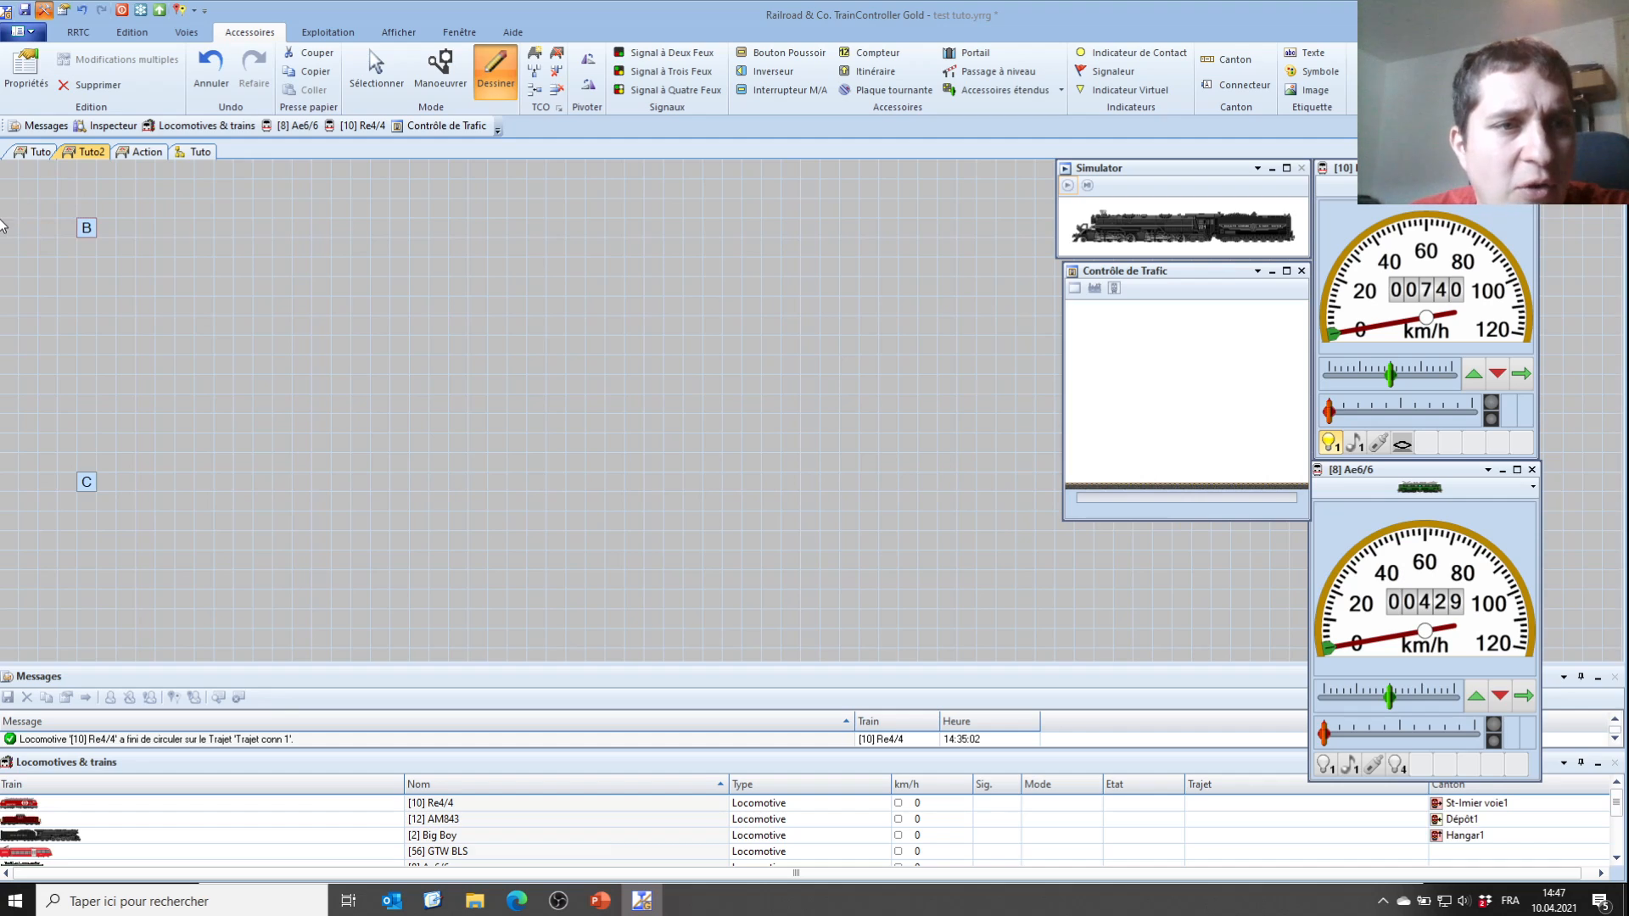
pyautogui.moveTo(122, 229)
pyautogui.mouseDown()
pyautogui.moveTo(299, 216)
pyautogui.moveTo(320, 246)
pyautogui.moveTo(324, 462)
pyautogui.moveTo(93, 479)
pyautogui.mouseUp()
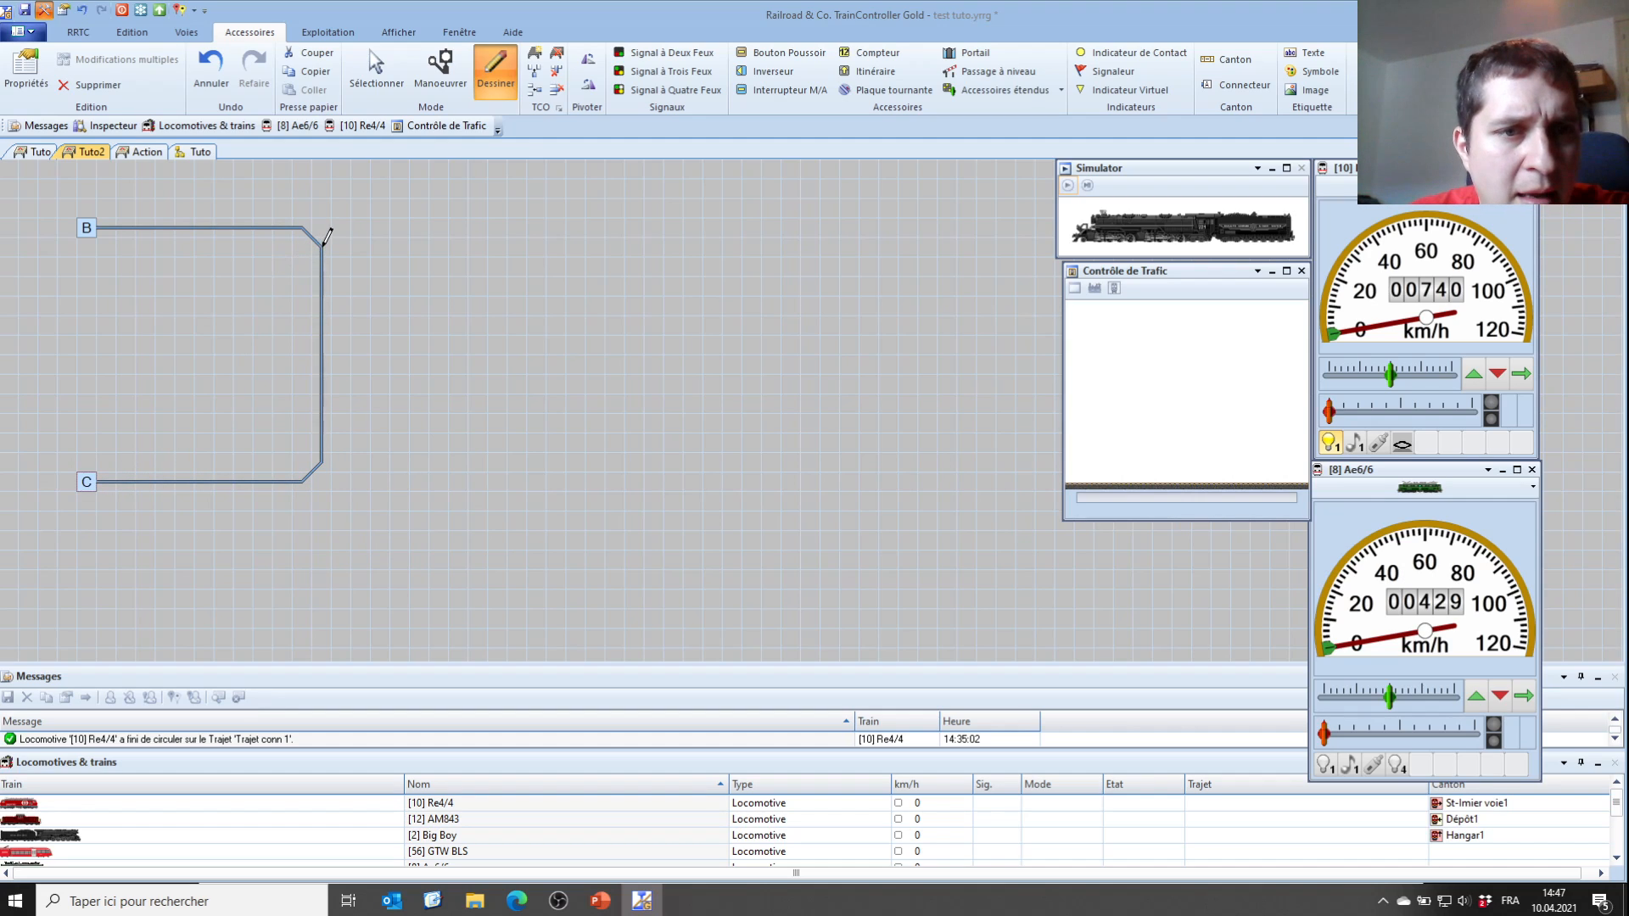
pyautogui.moveTo(323, 243)
pyautogui.mouseDown()
pyautogui.moveTo(362, 287)
pyautogui.moveTo(361, 437)
pyautogui.moveTo(320, 462)
pyautogui.moveTo(359, 474)
pyautogui.moveTo(345, 475)
pyautogui.moveTo(360, 463)
pyautogui.moveTo(301, 481)
pyautogui.mouseUp()
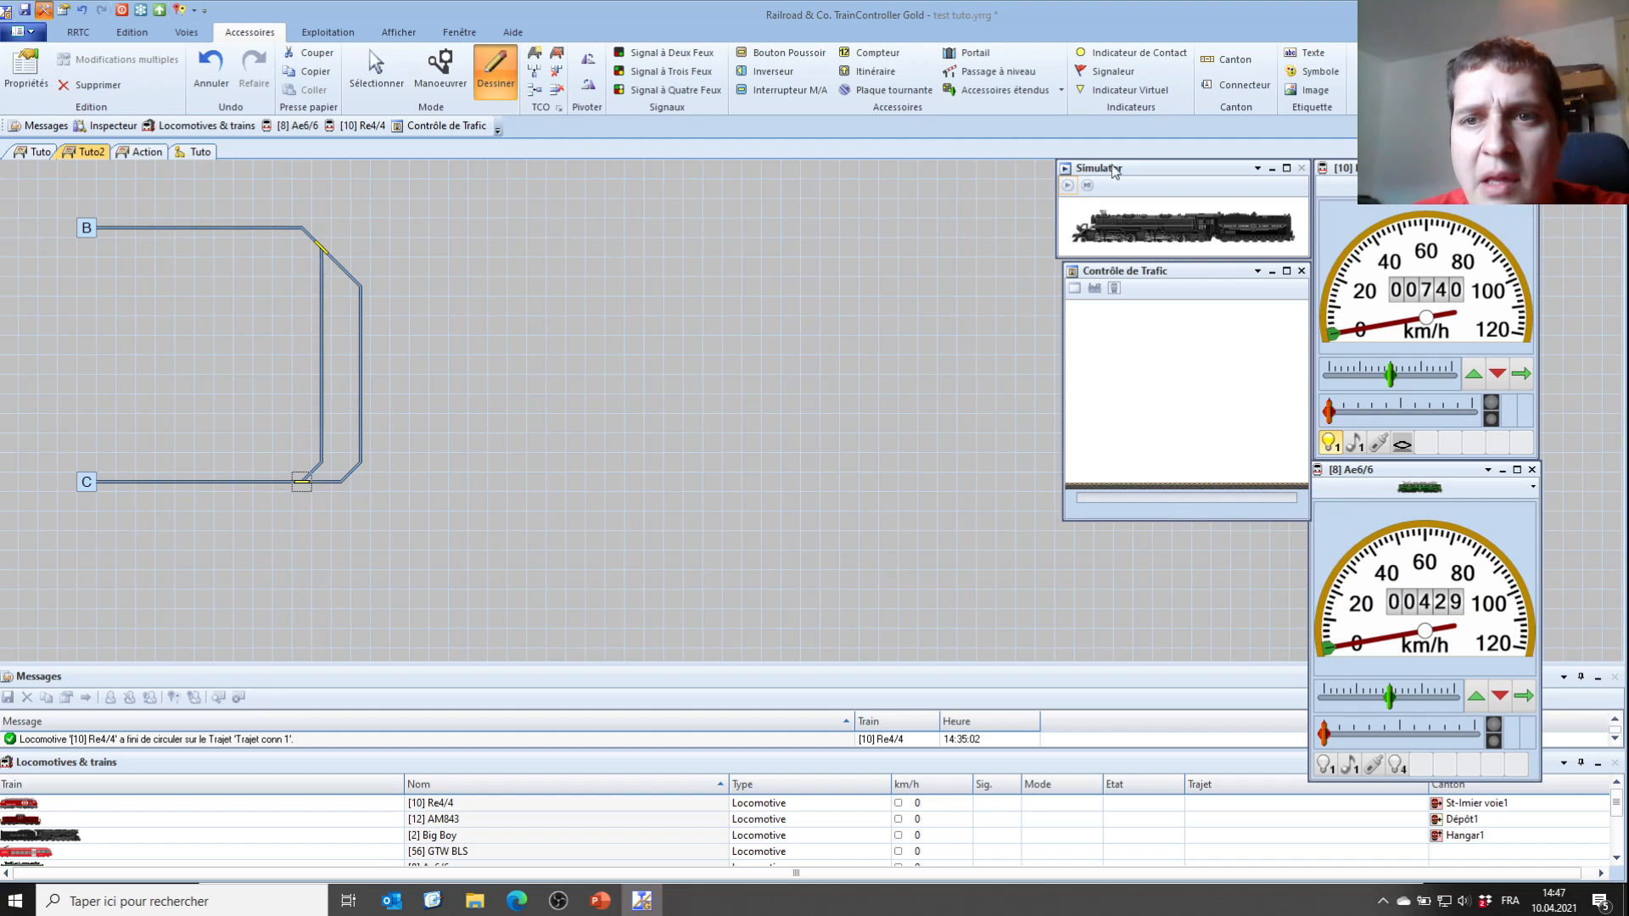
# Place four cantons on Tuto2: one beside connector B, one on each parallel vertical branch, and one beside connector C
pyautogui.click(1226, 60)
pyautogui.click(136, 241)
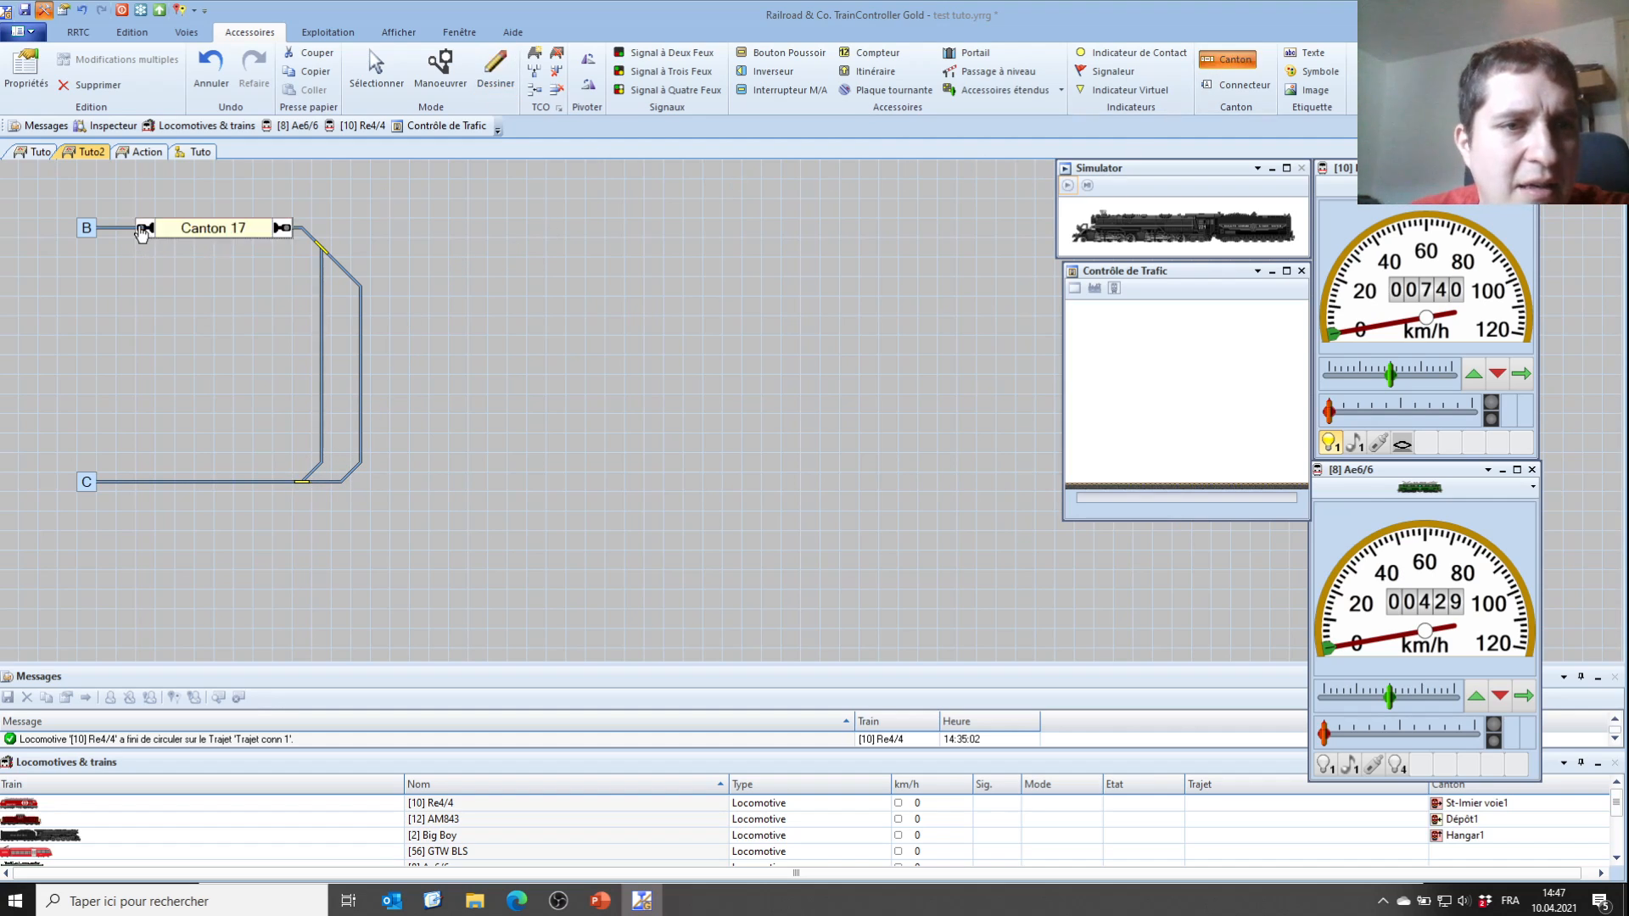
pyautogui.click(323, 306)
pyautogui.click(360, 321)
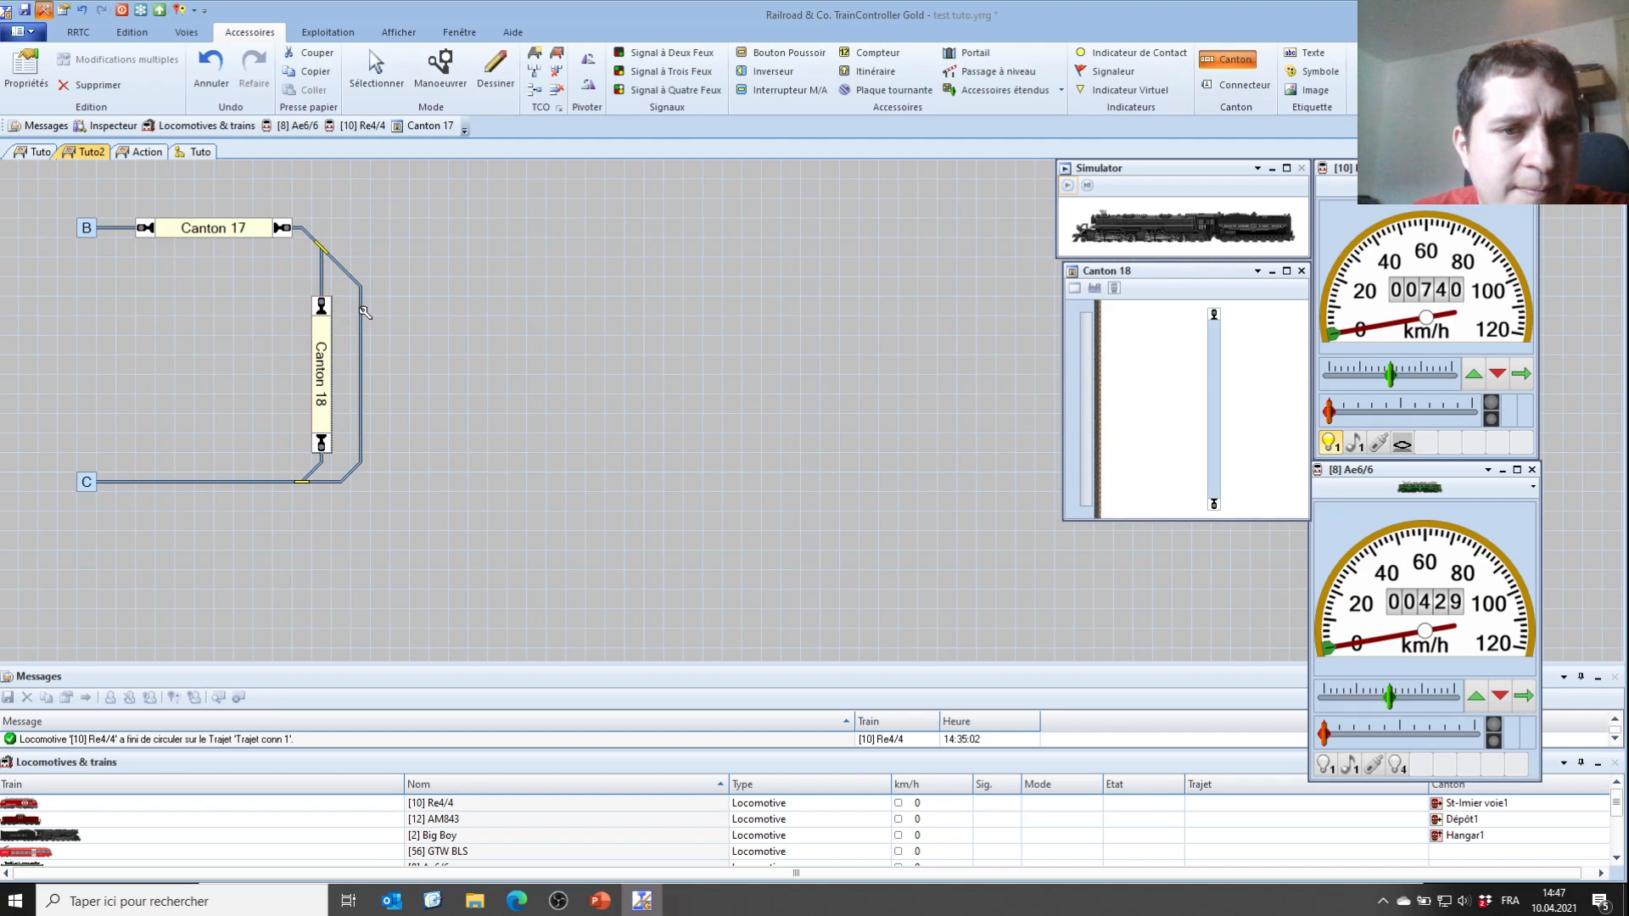
pyautogui.click(129, 489)
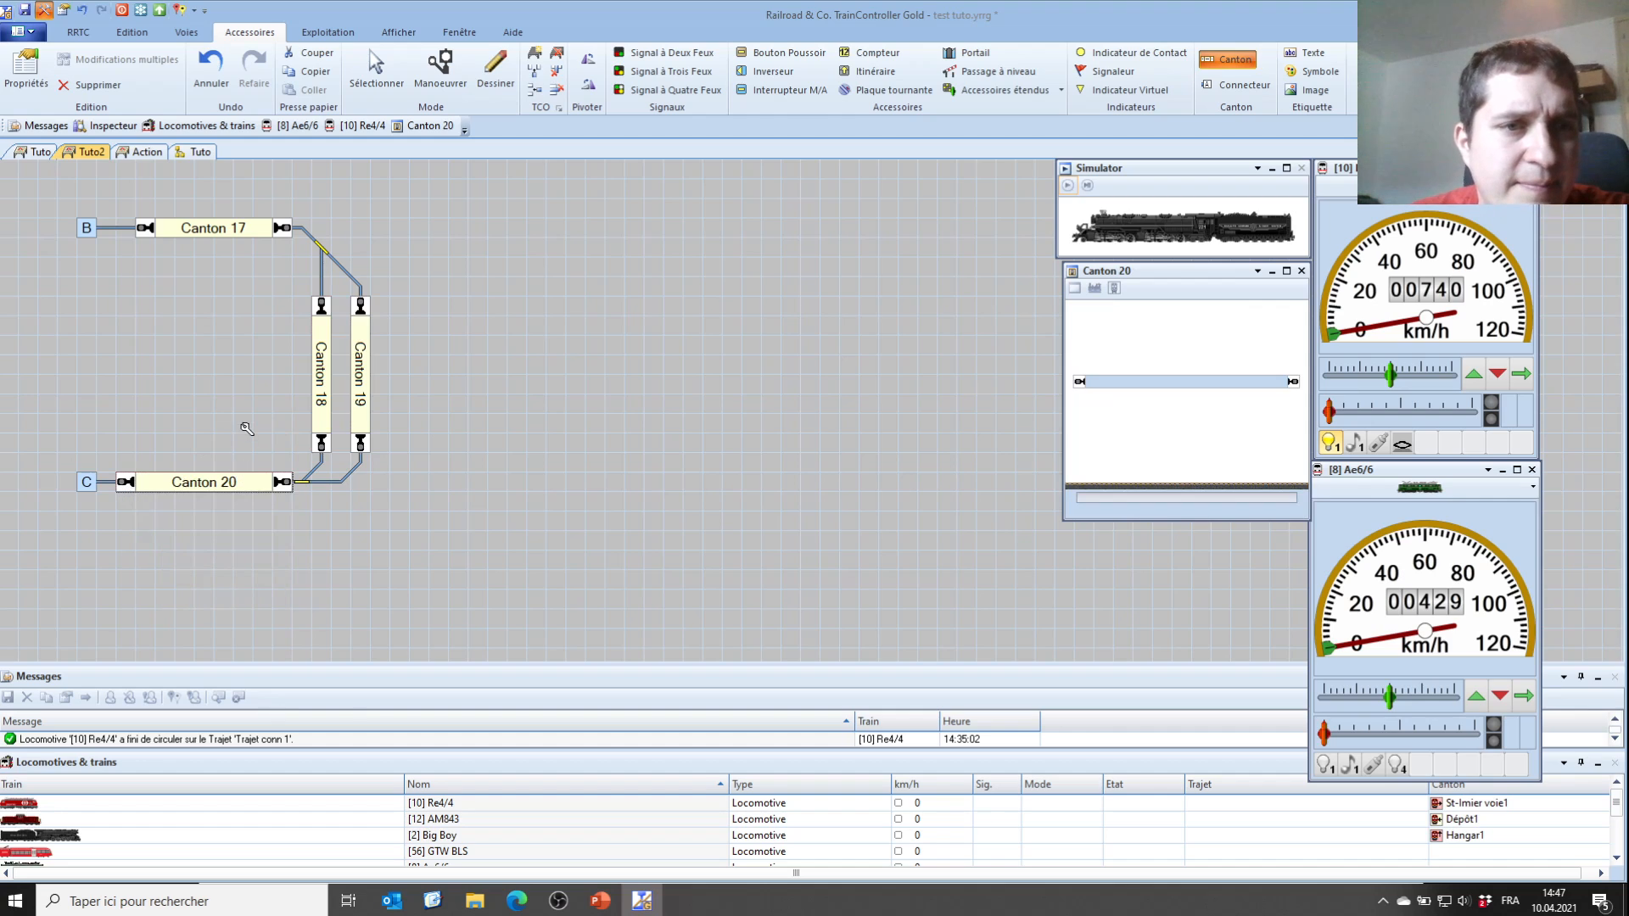
# Add a contact indicator to Canton 17 and a rightward brake marker with a length of 200 cm
pyautogui.doubleClick(211, 228)
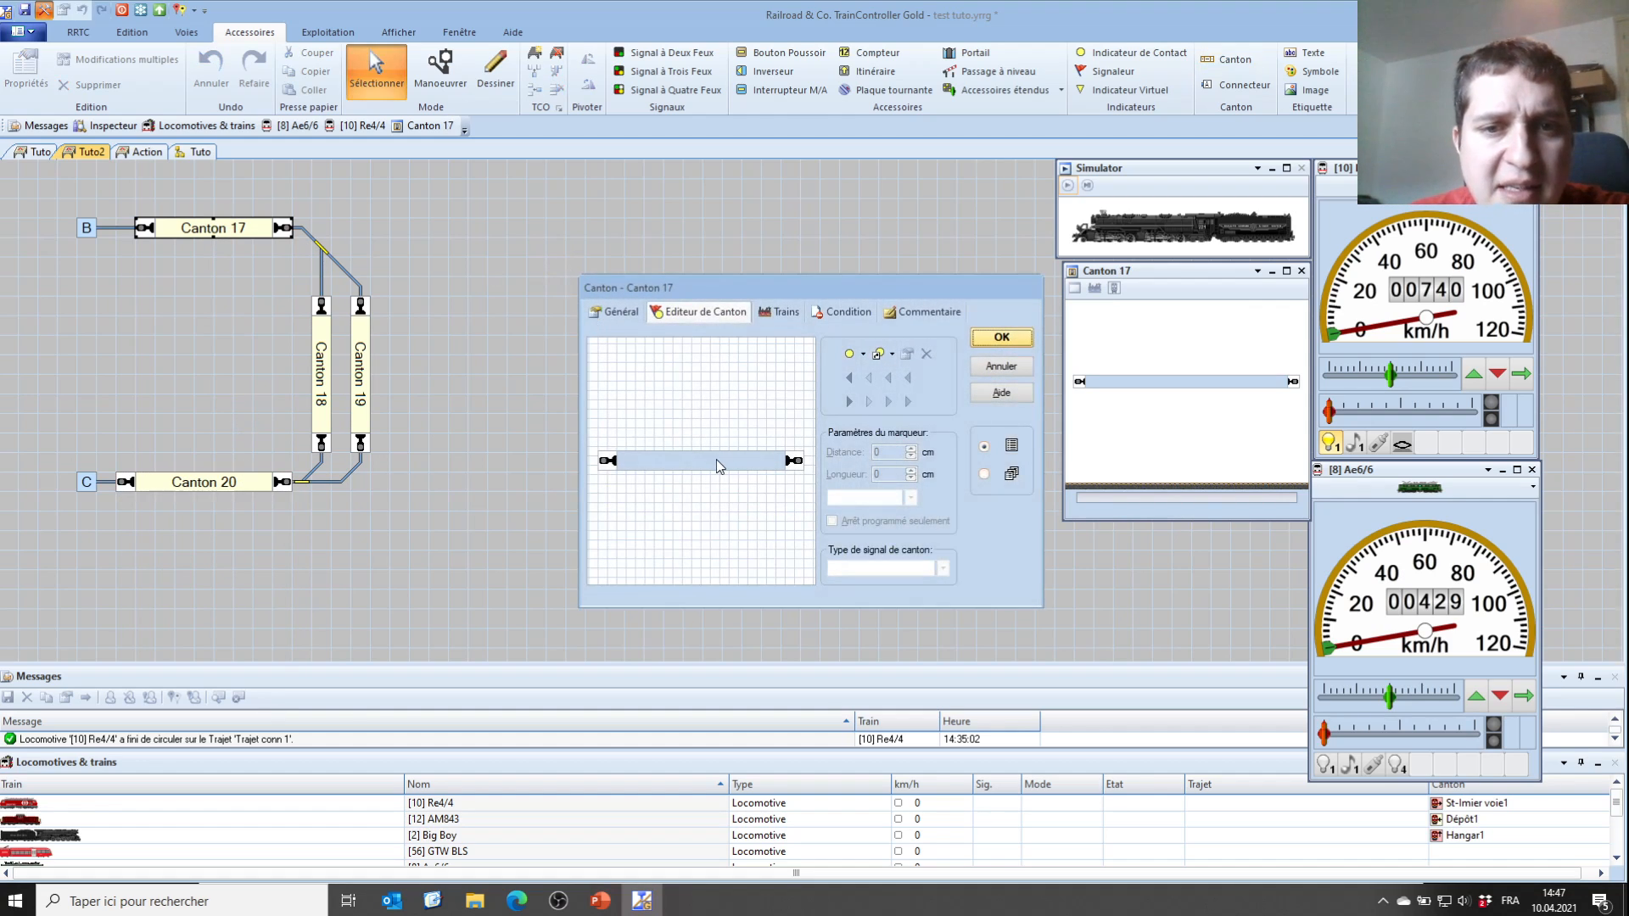
pyautogui.click(851, 358)
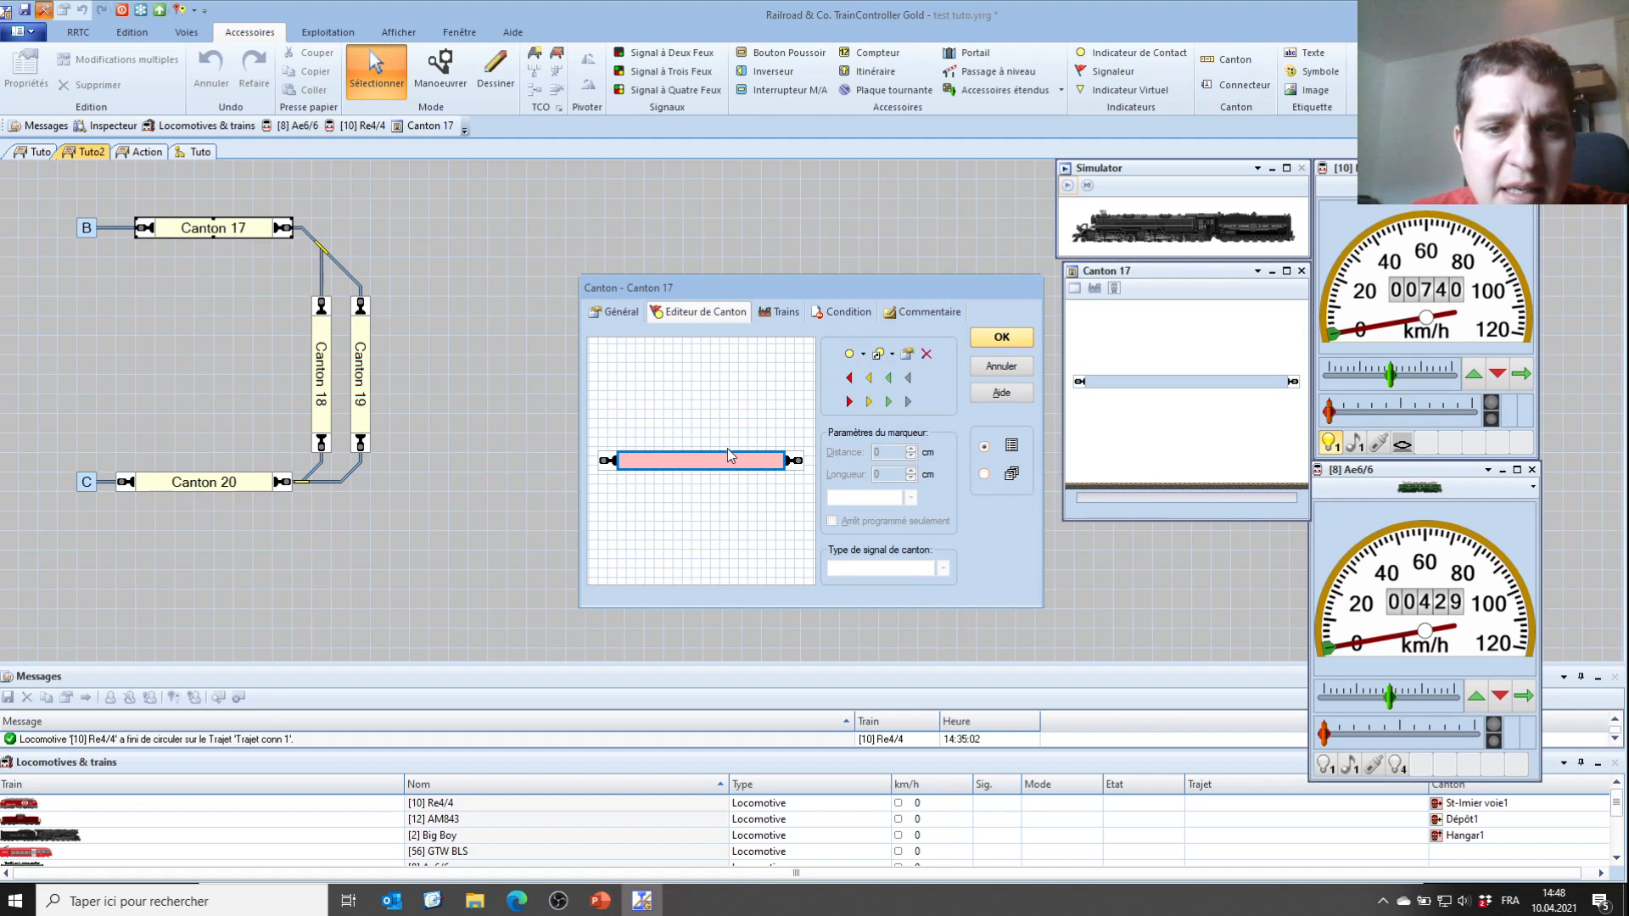
pyautogui.click(870, 403)
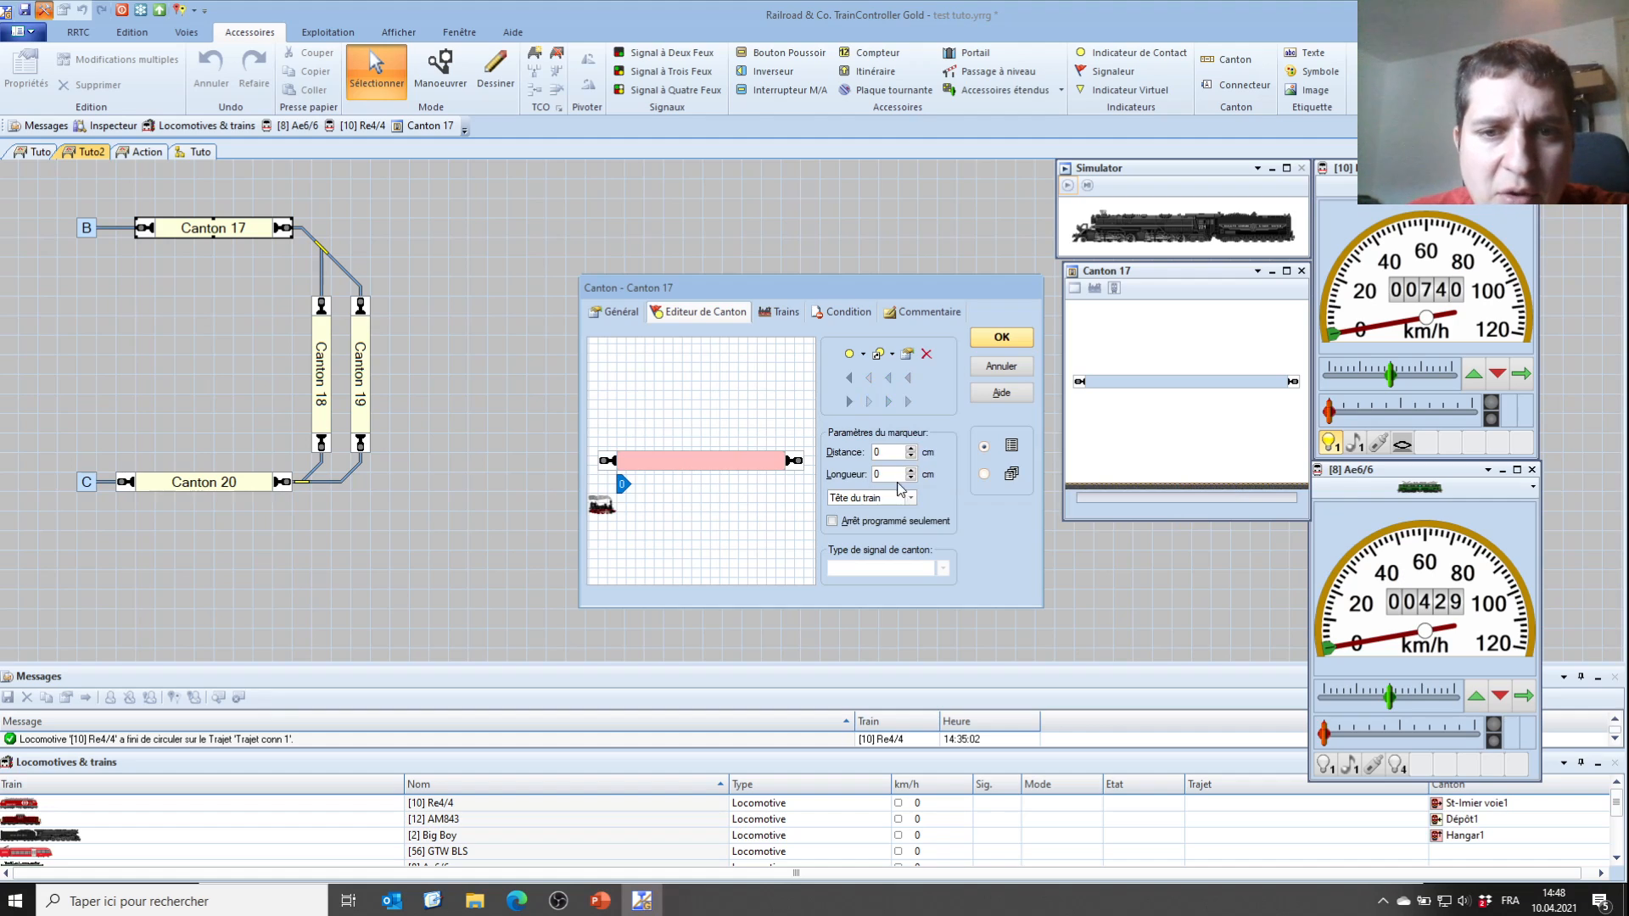
pyautogui.write('200')
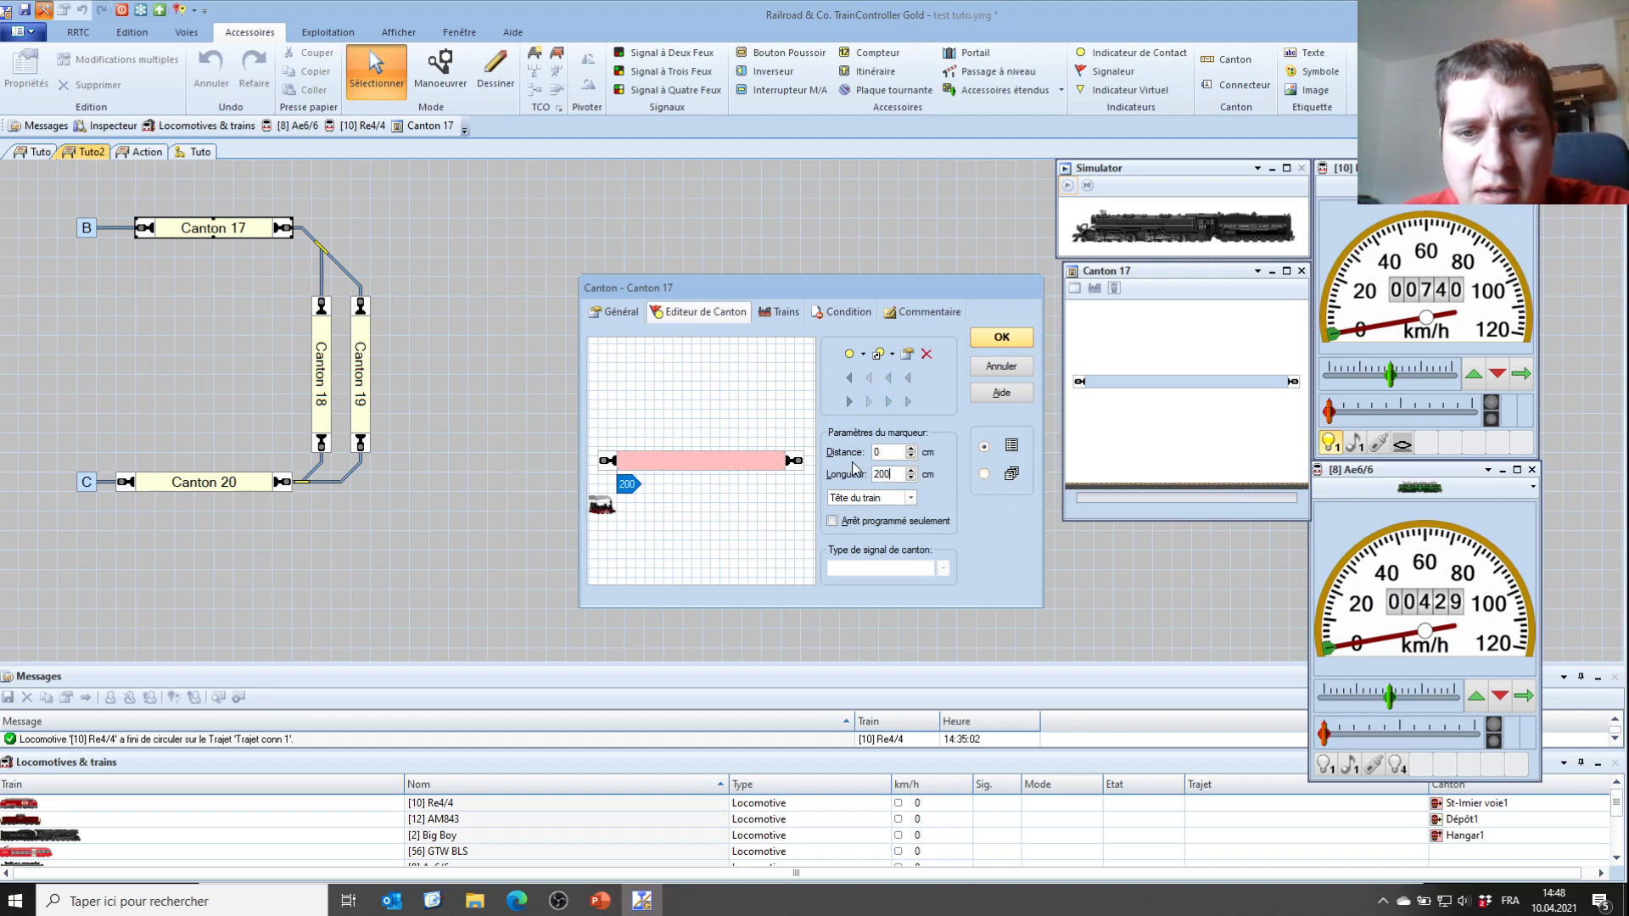
# Add a rightward stop marker to Canton 17, move it beyond the brake marker, and set its distance to 205 cm
pyautogui.click(721, 472)
pyautogui.click(630, 483)
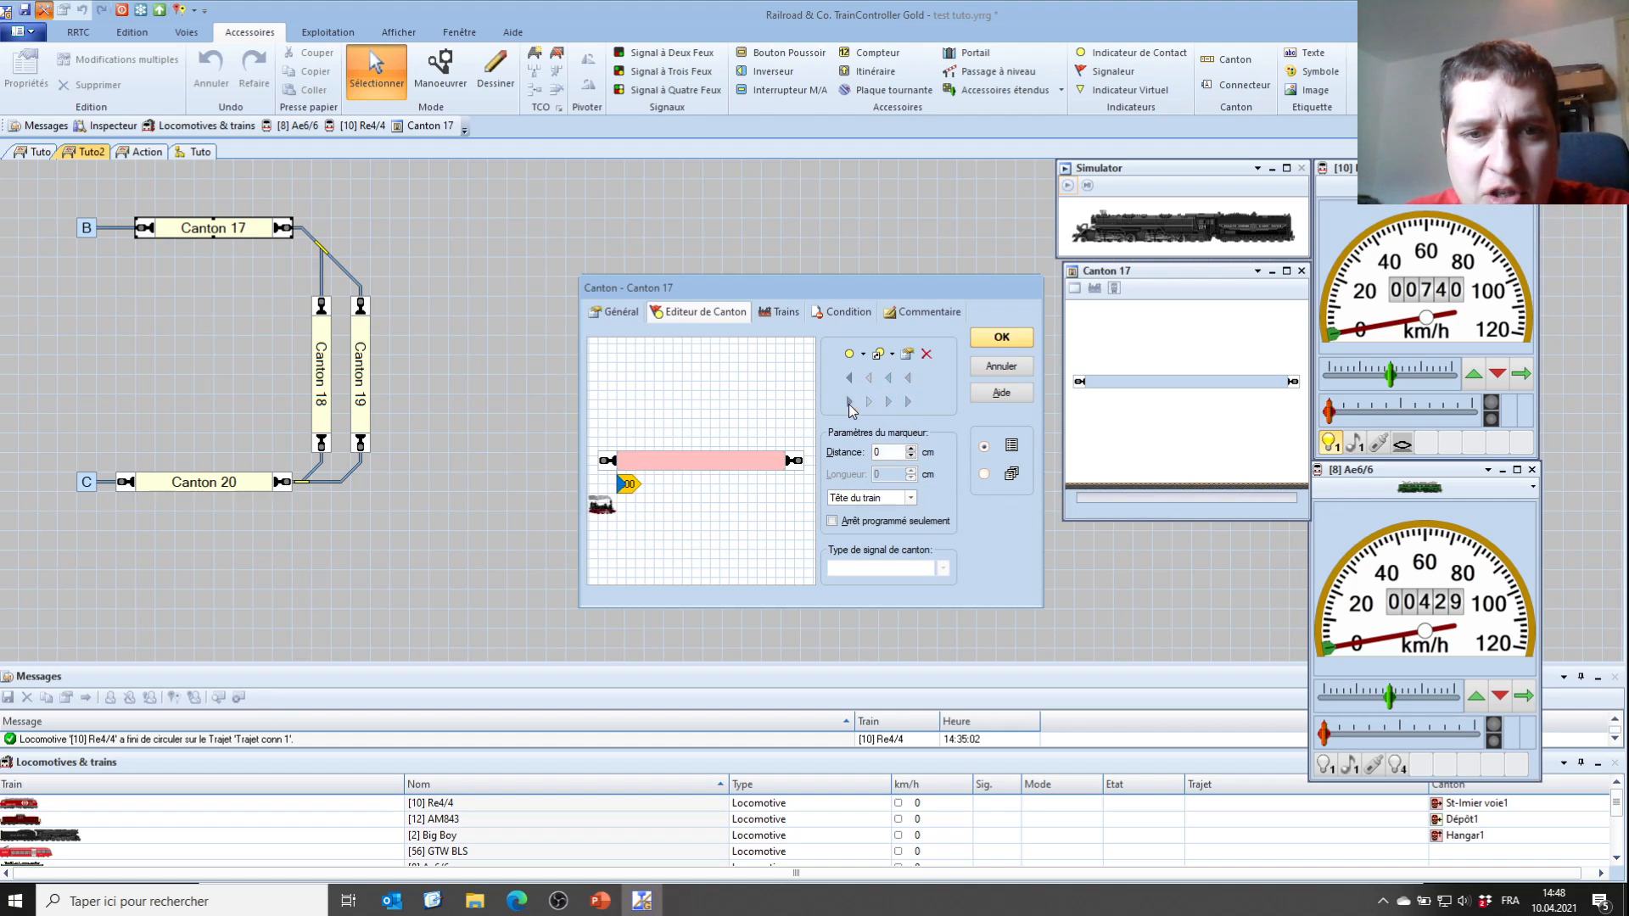
pyautogui.moveTo(621, 483); pyautogui.dragTo(676, 482)
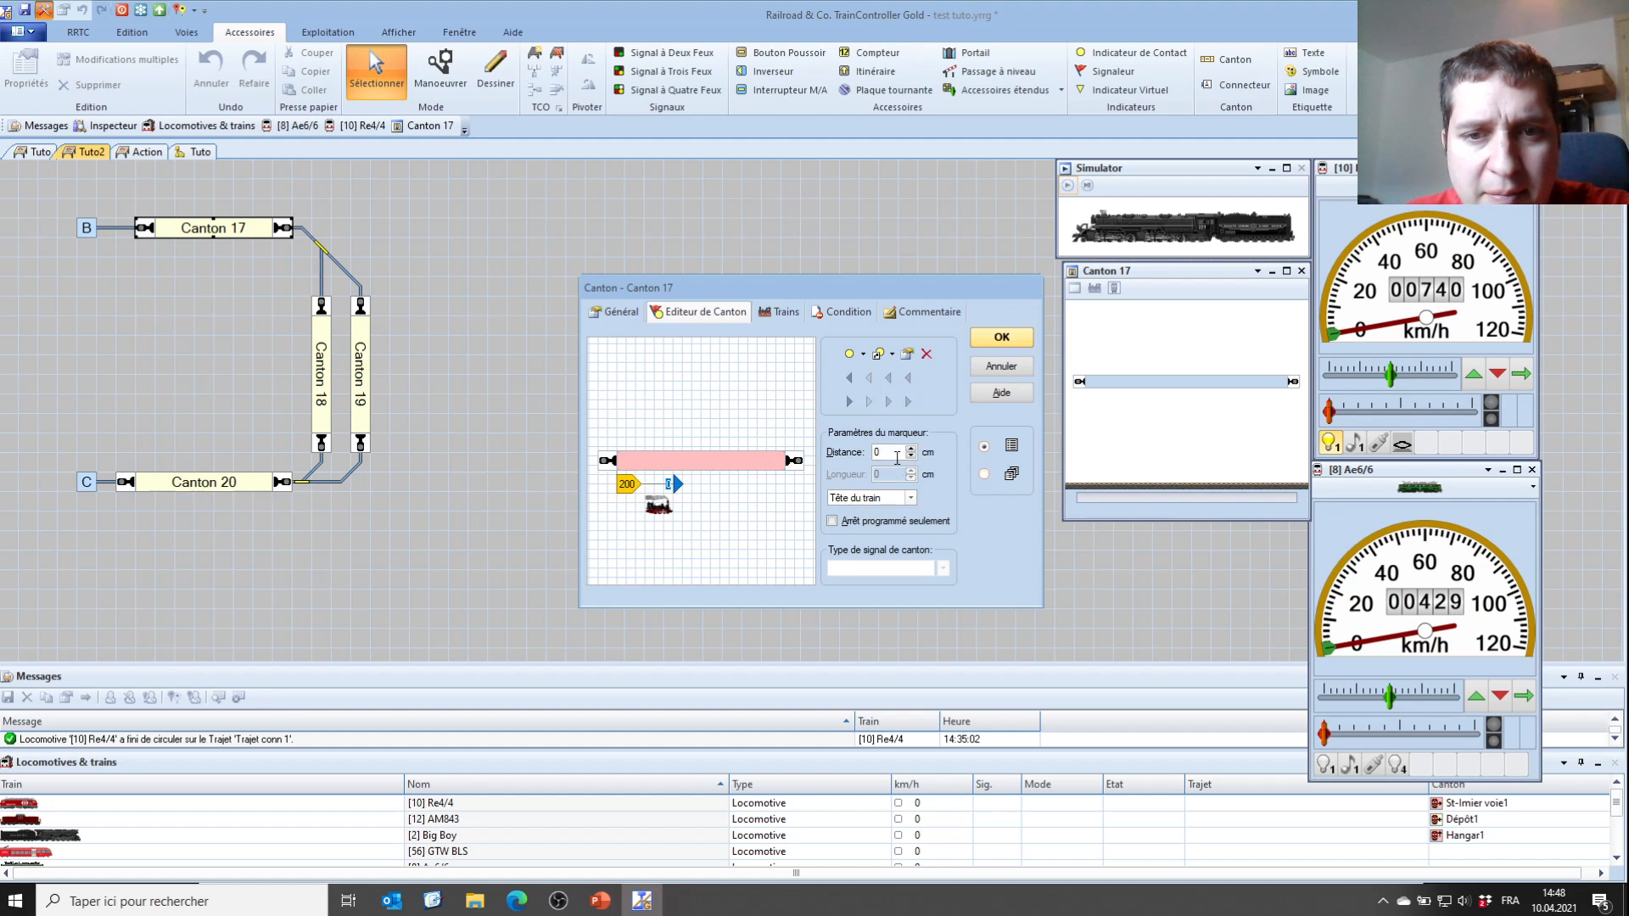
pyautogui.moveTo(896, 452); pyautogui.dragTo(828, 452)
pyautogui.click(1000, 337)
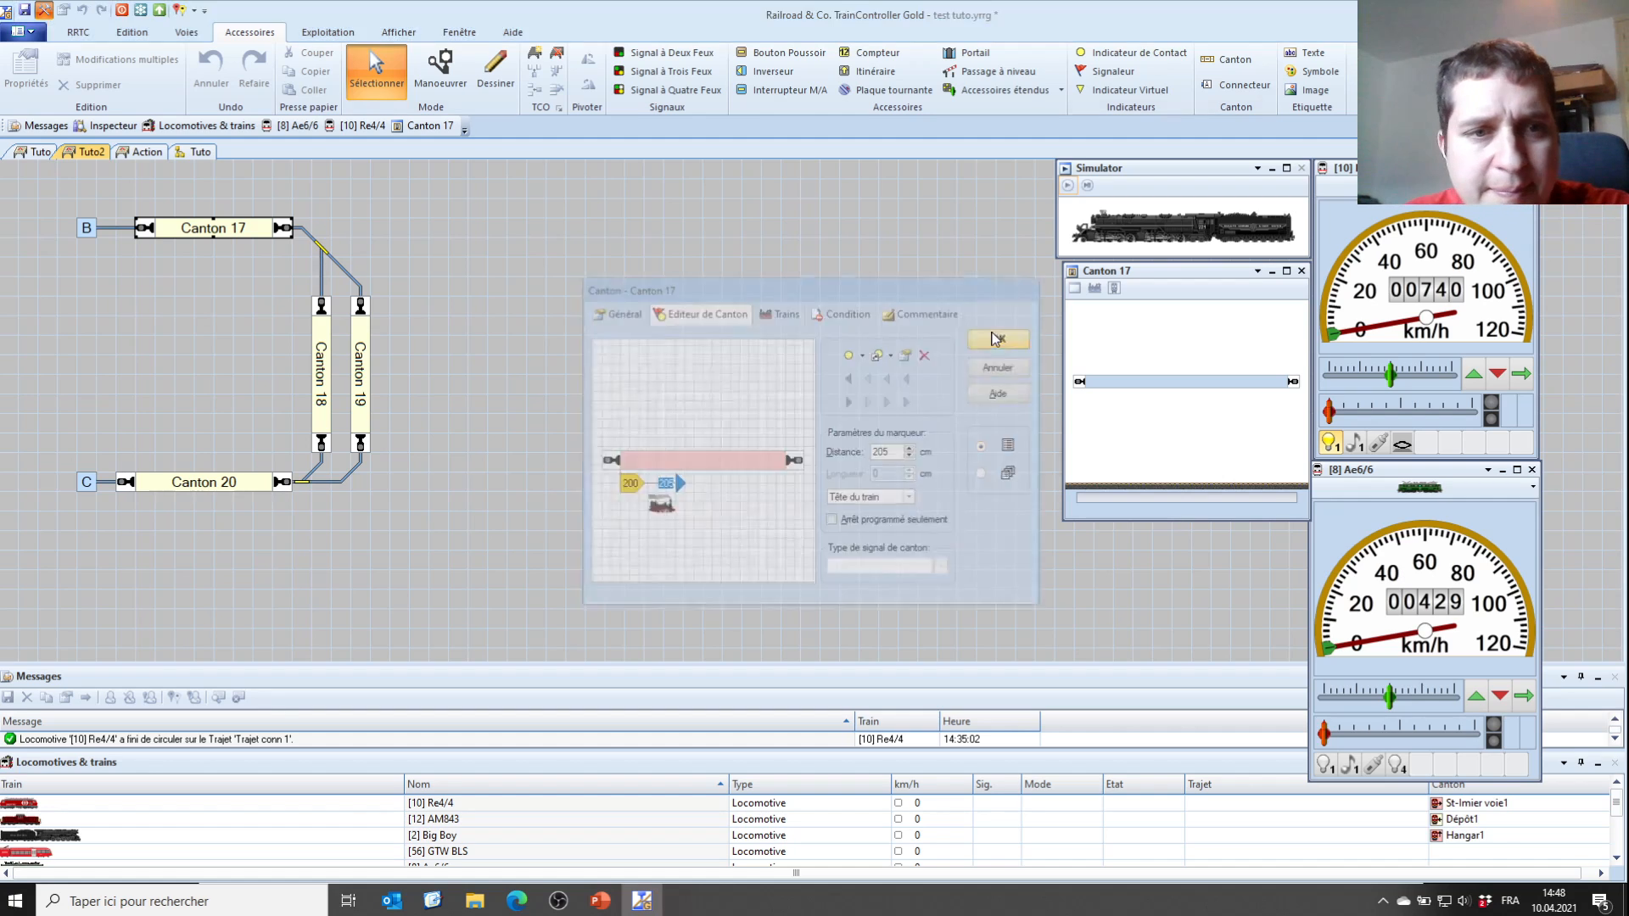
# Add a contact indicator to Canton 18 and a downward brake marker with a length of 200 cm
pyautogui.click(314, 337)
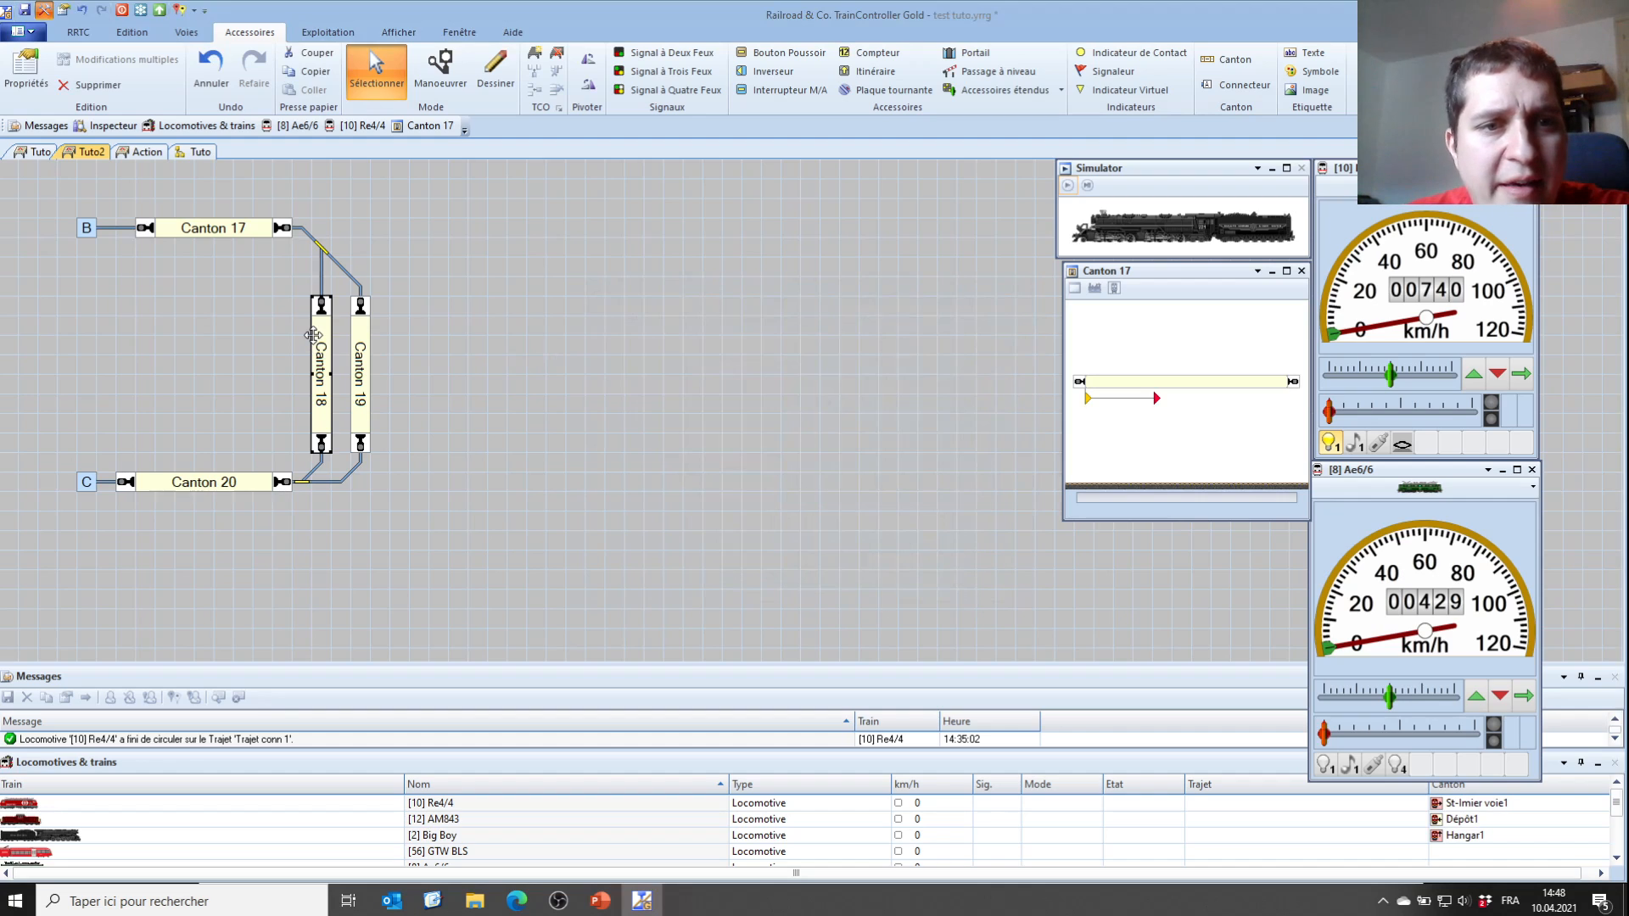
pyautogui.doubleClick(314, 336)
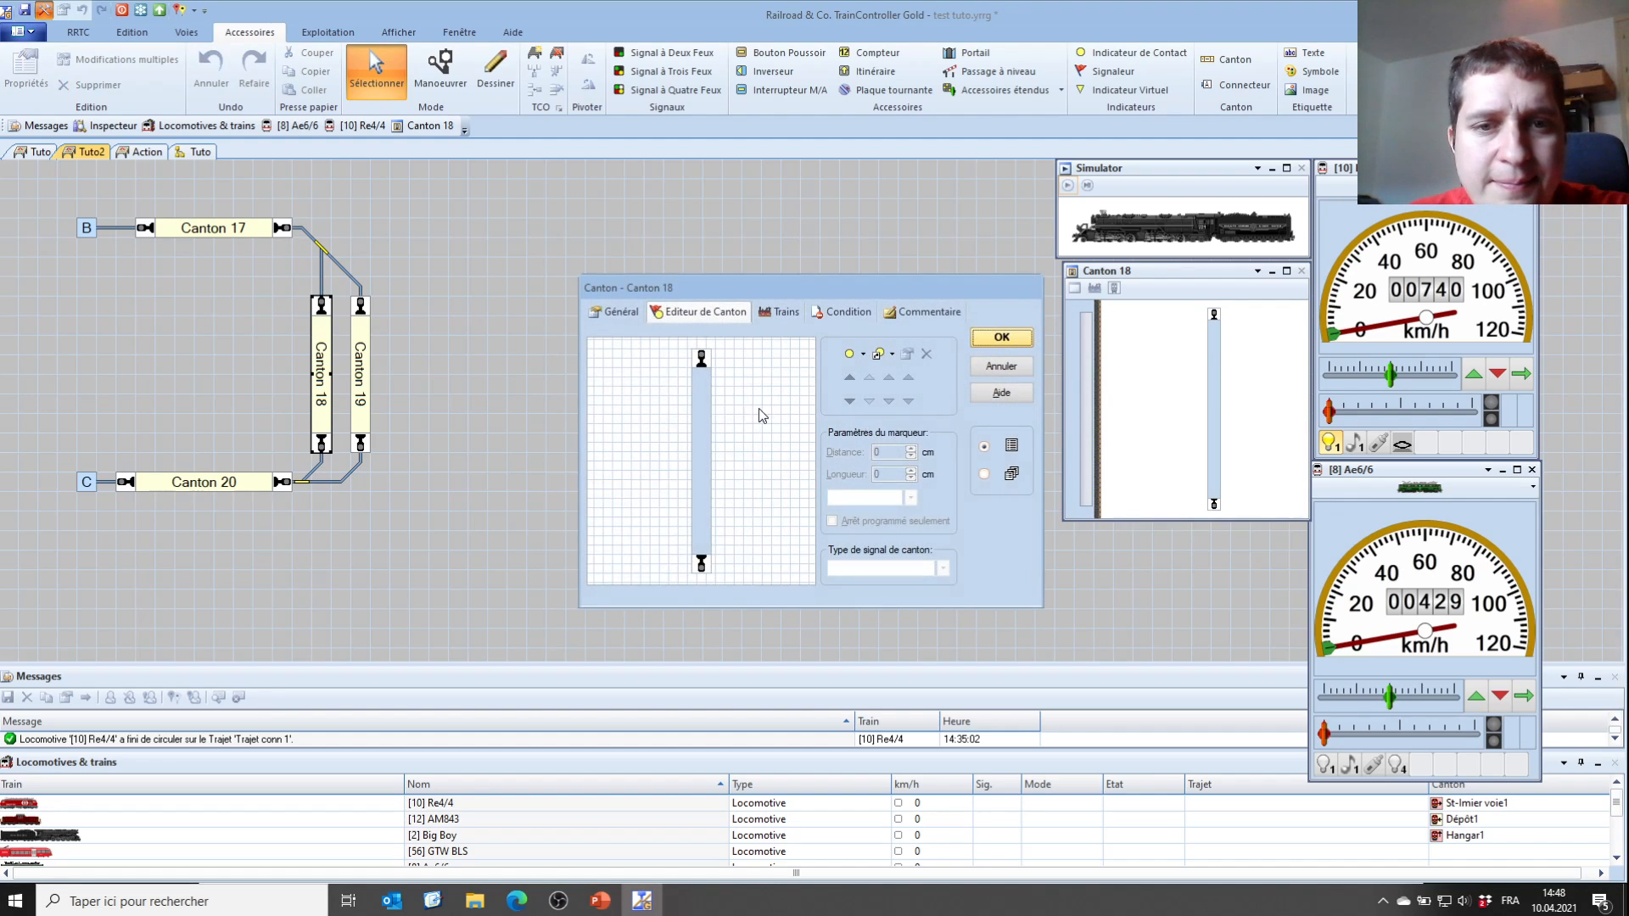
pyautogui.click(701, 424)
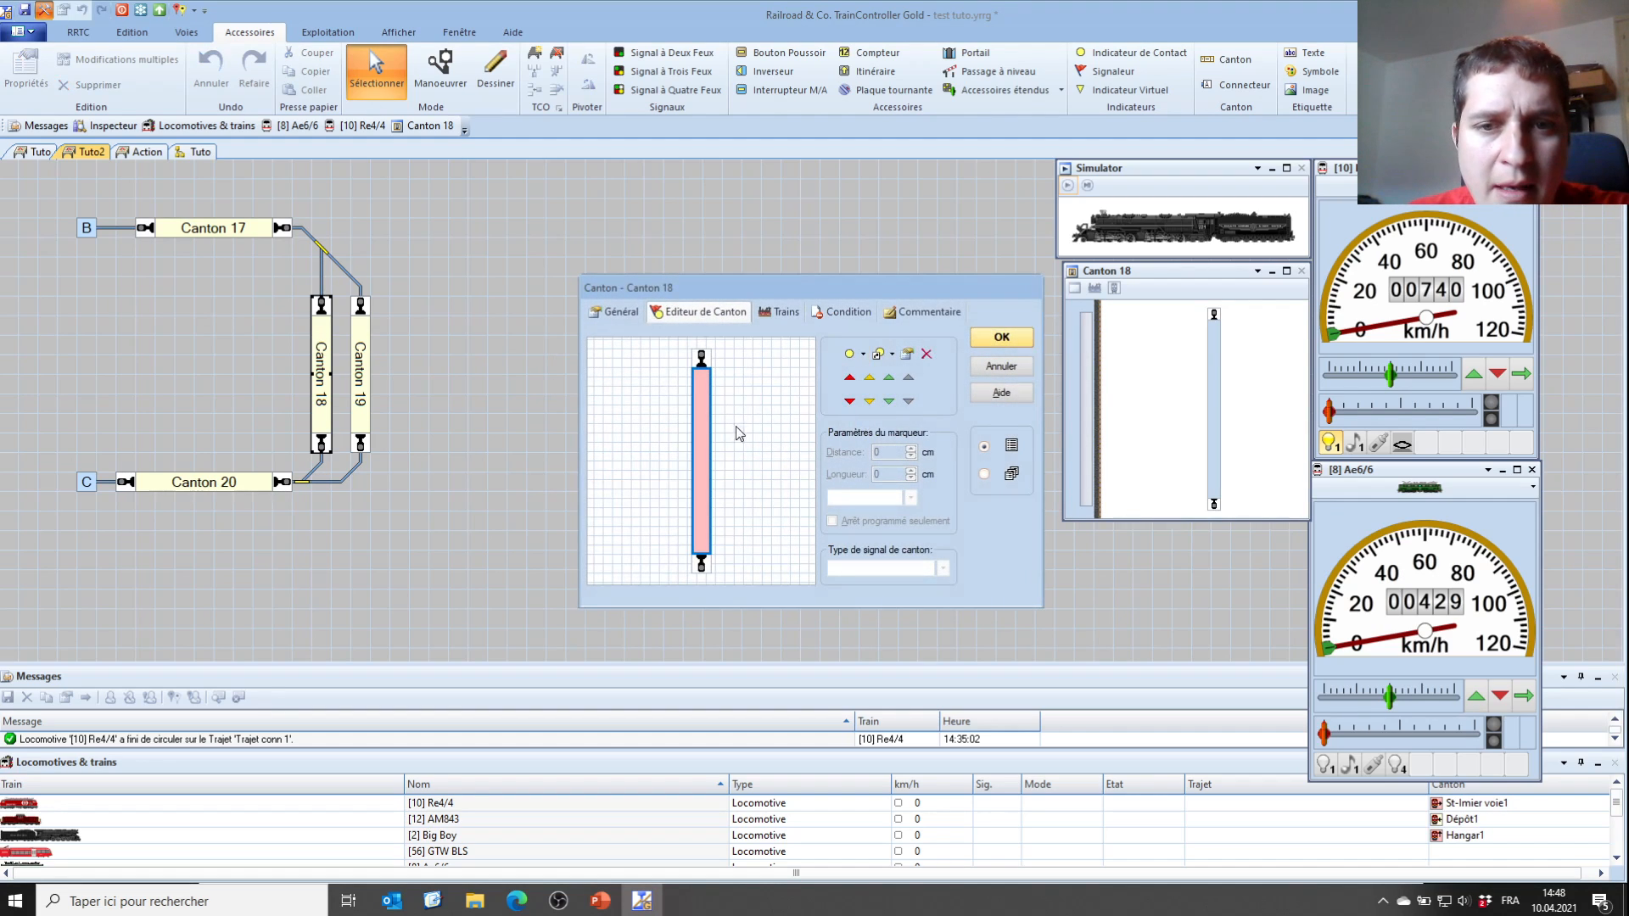
pyautogui.click(870, 403)
pyautogui.doubleClick(877, 475)
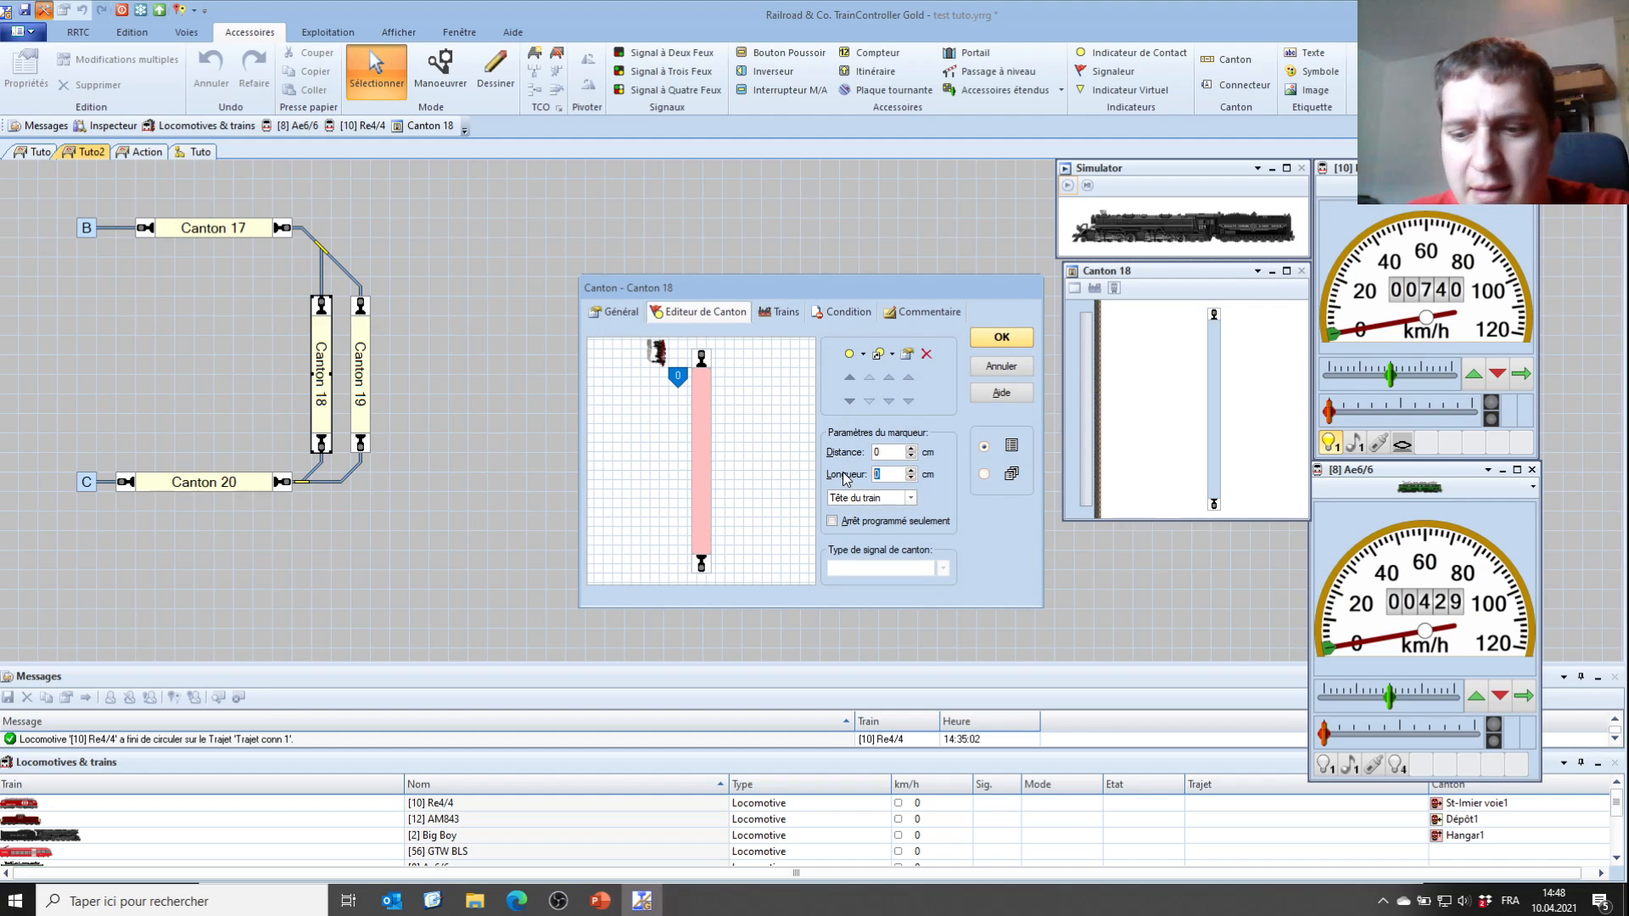
pyautogui.write('200')
pyautogui.click(1005, 339)
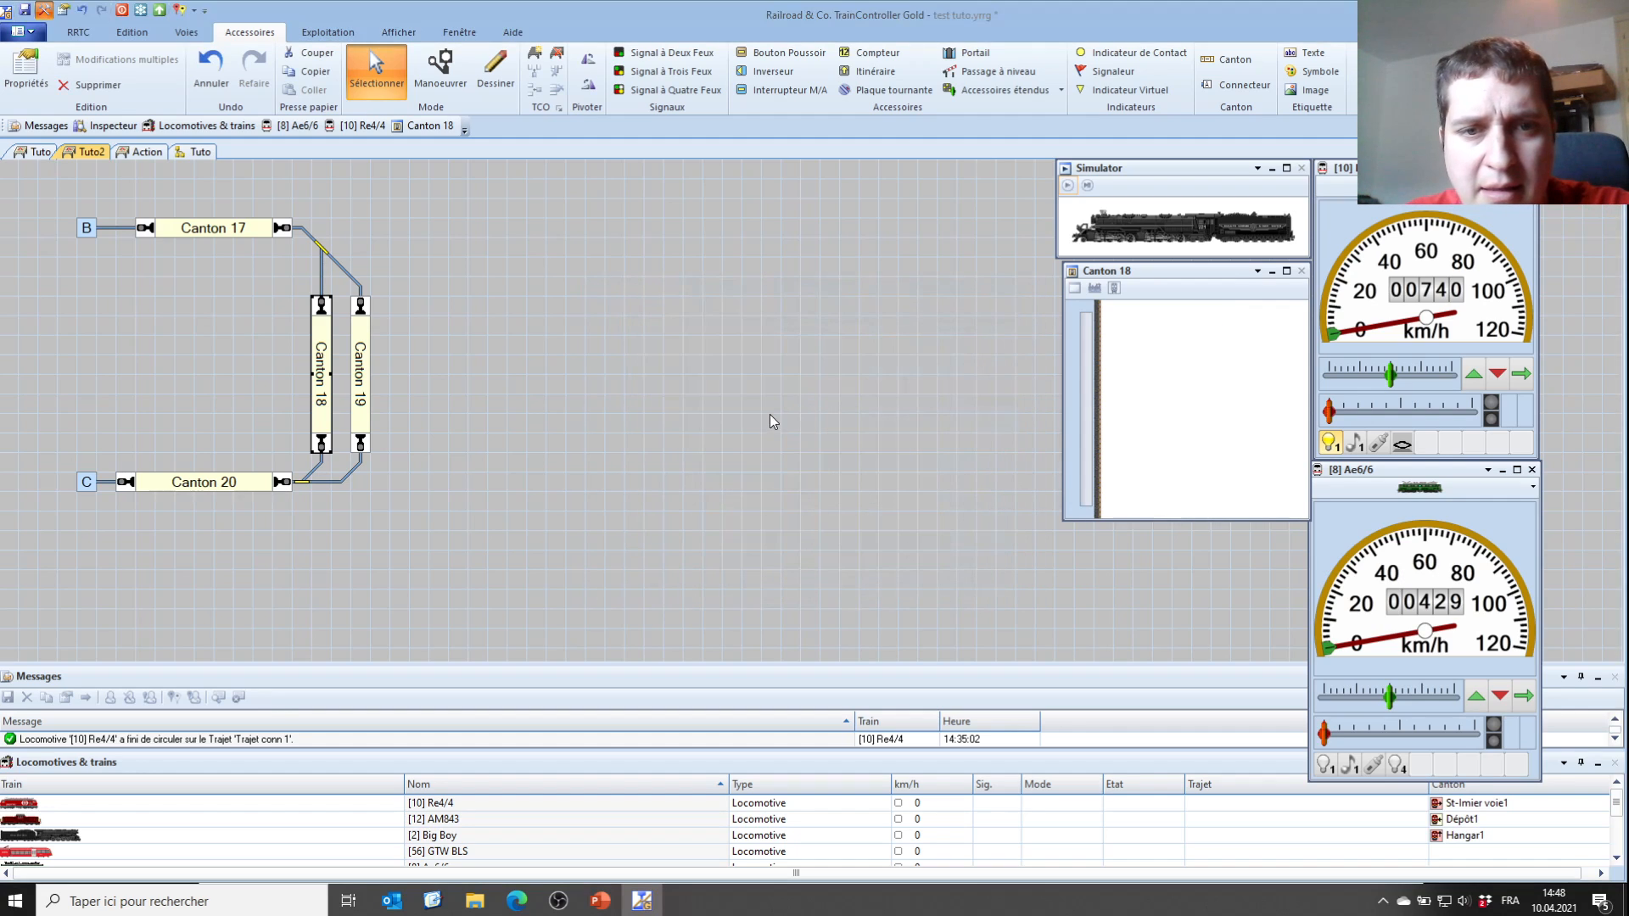
# Add a downward stop marker to Canton 18, move it below the brake marker, and set its distance to 205 cm
pyautogui.doubleClick(323, 349)
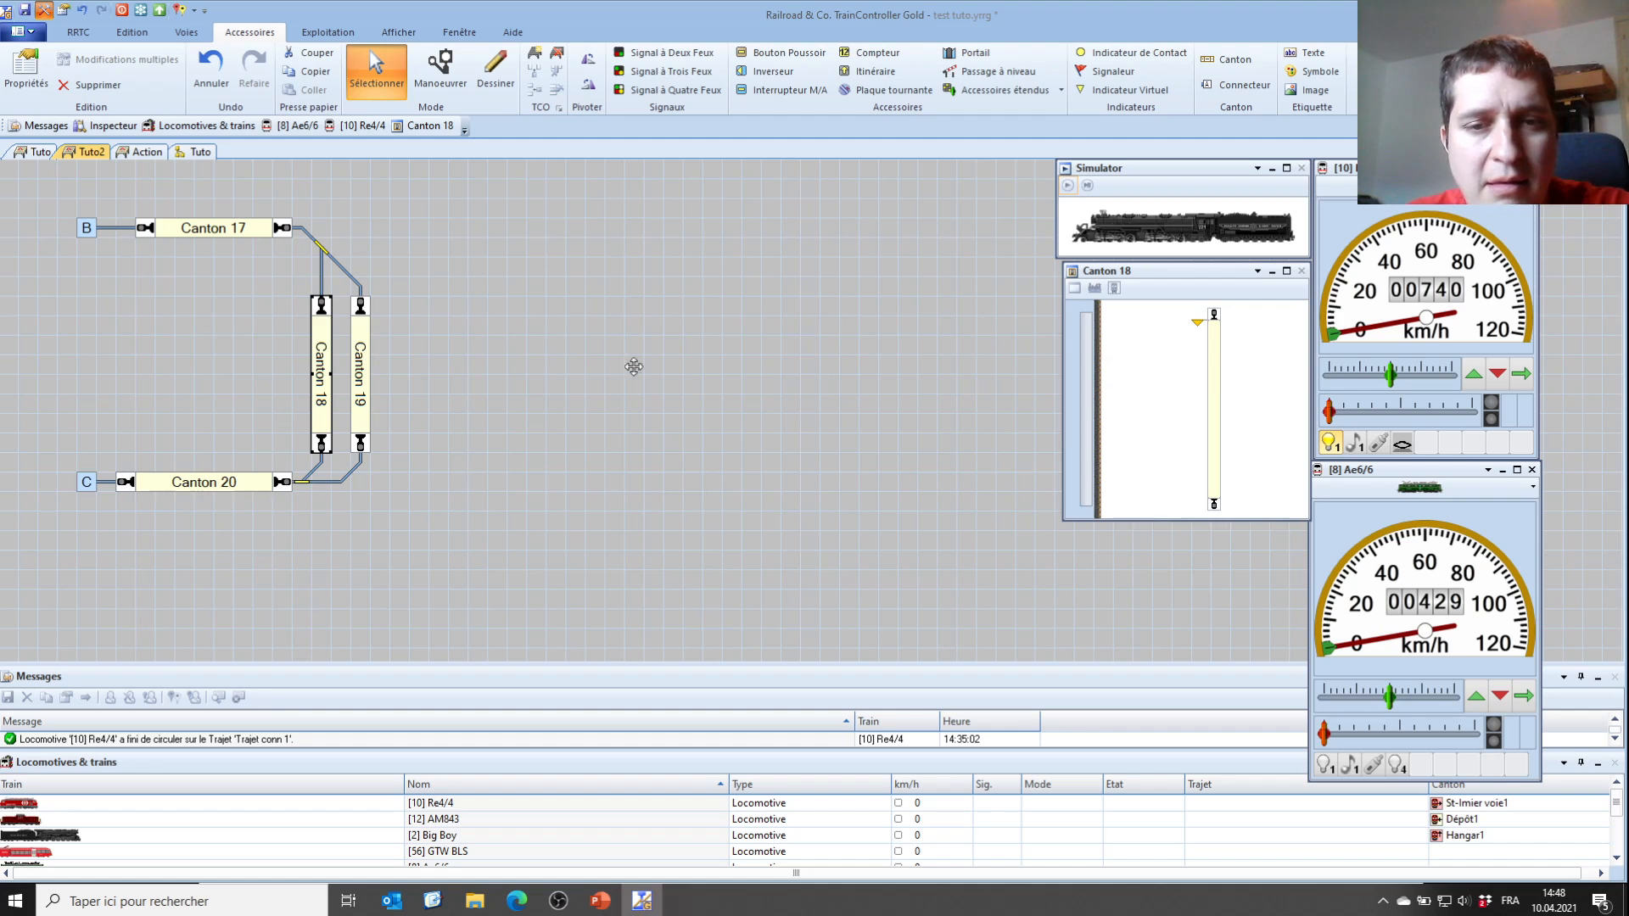
pyautogui.click(701, 411)
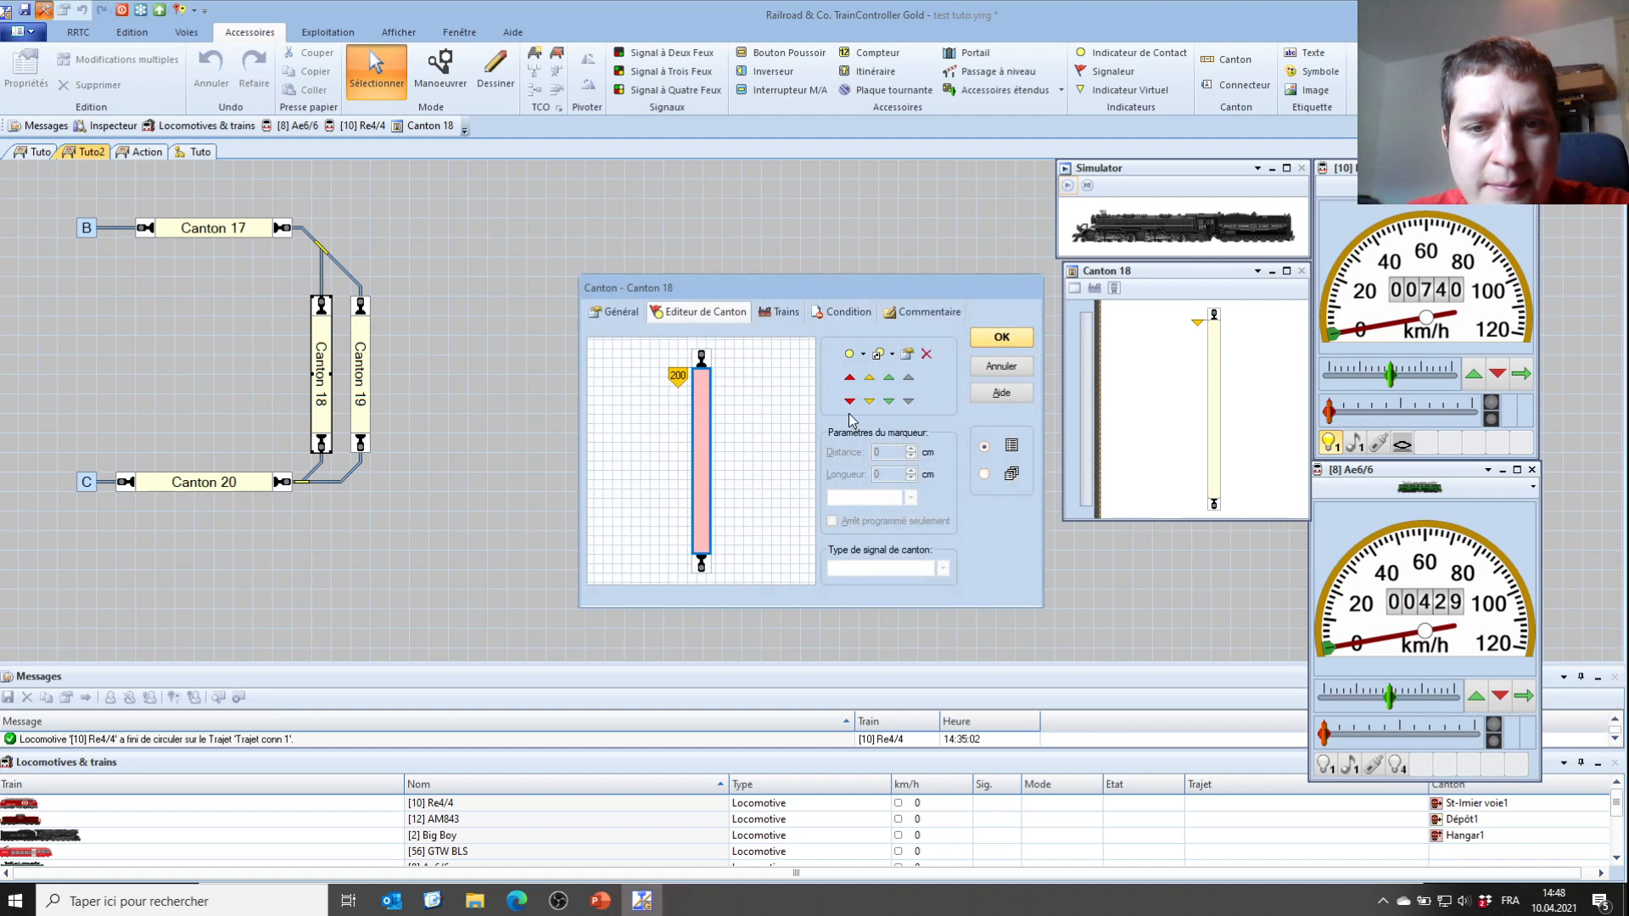
pyautogui.click(676, 375)
pyautogui.moveTo(676, 376); pyautogui.dragTo(677, 479)
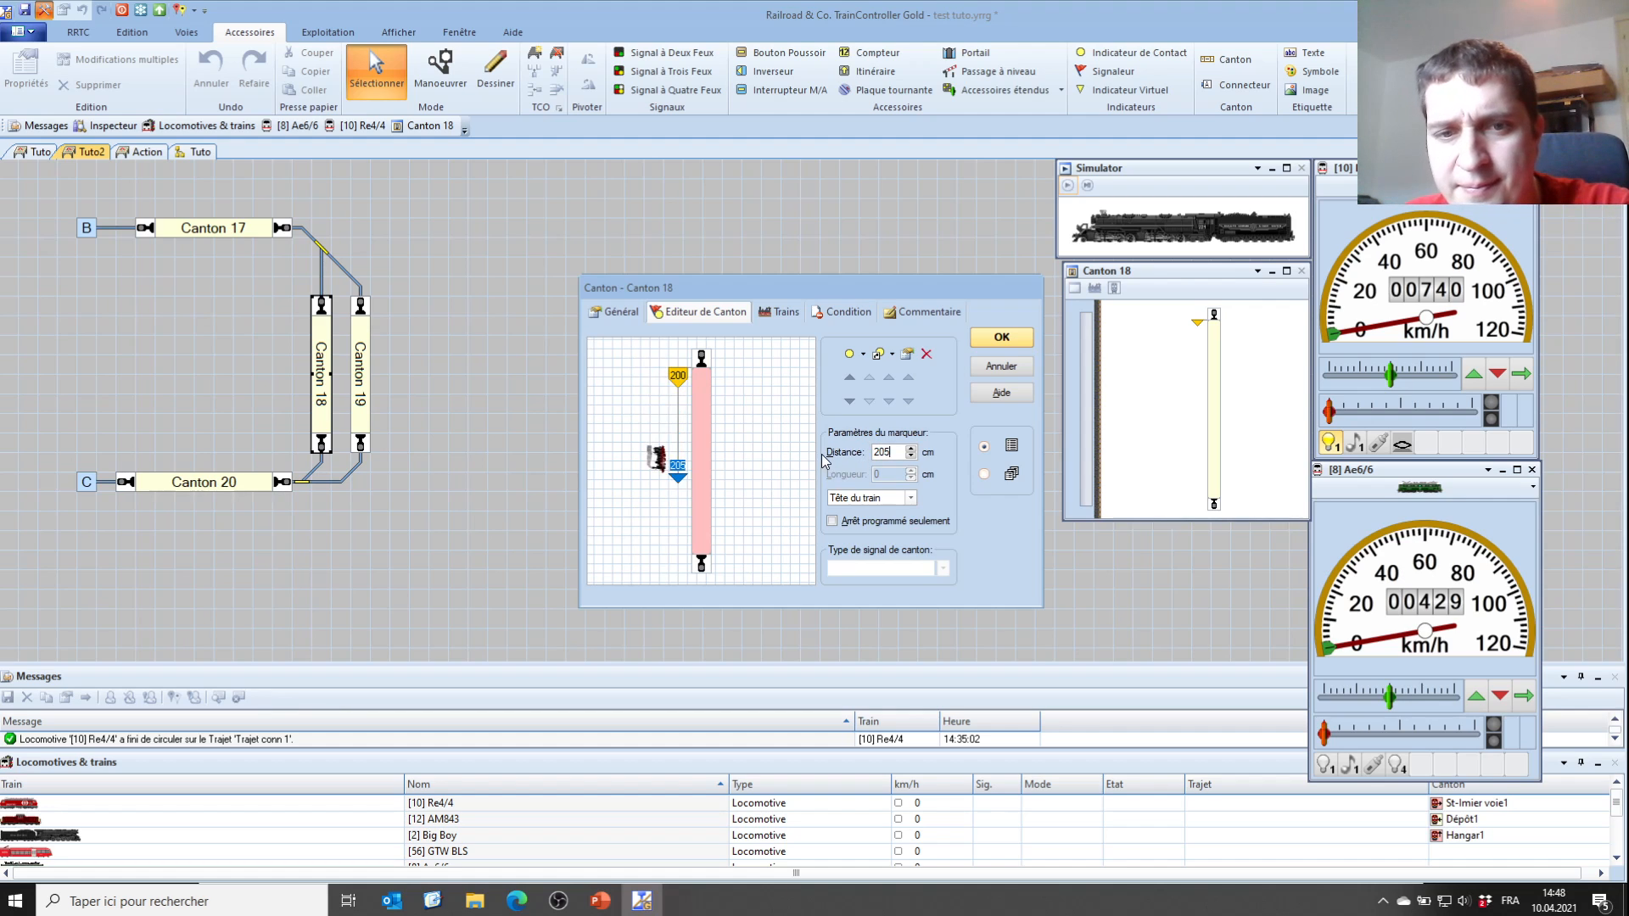
pyautogui.press('Return')
# Add a contact indicator to Canton 19 and a downward brake marker with a length of 200 cm
pyautogui.click(354, 339)
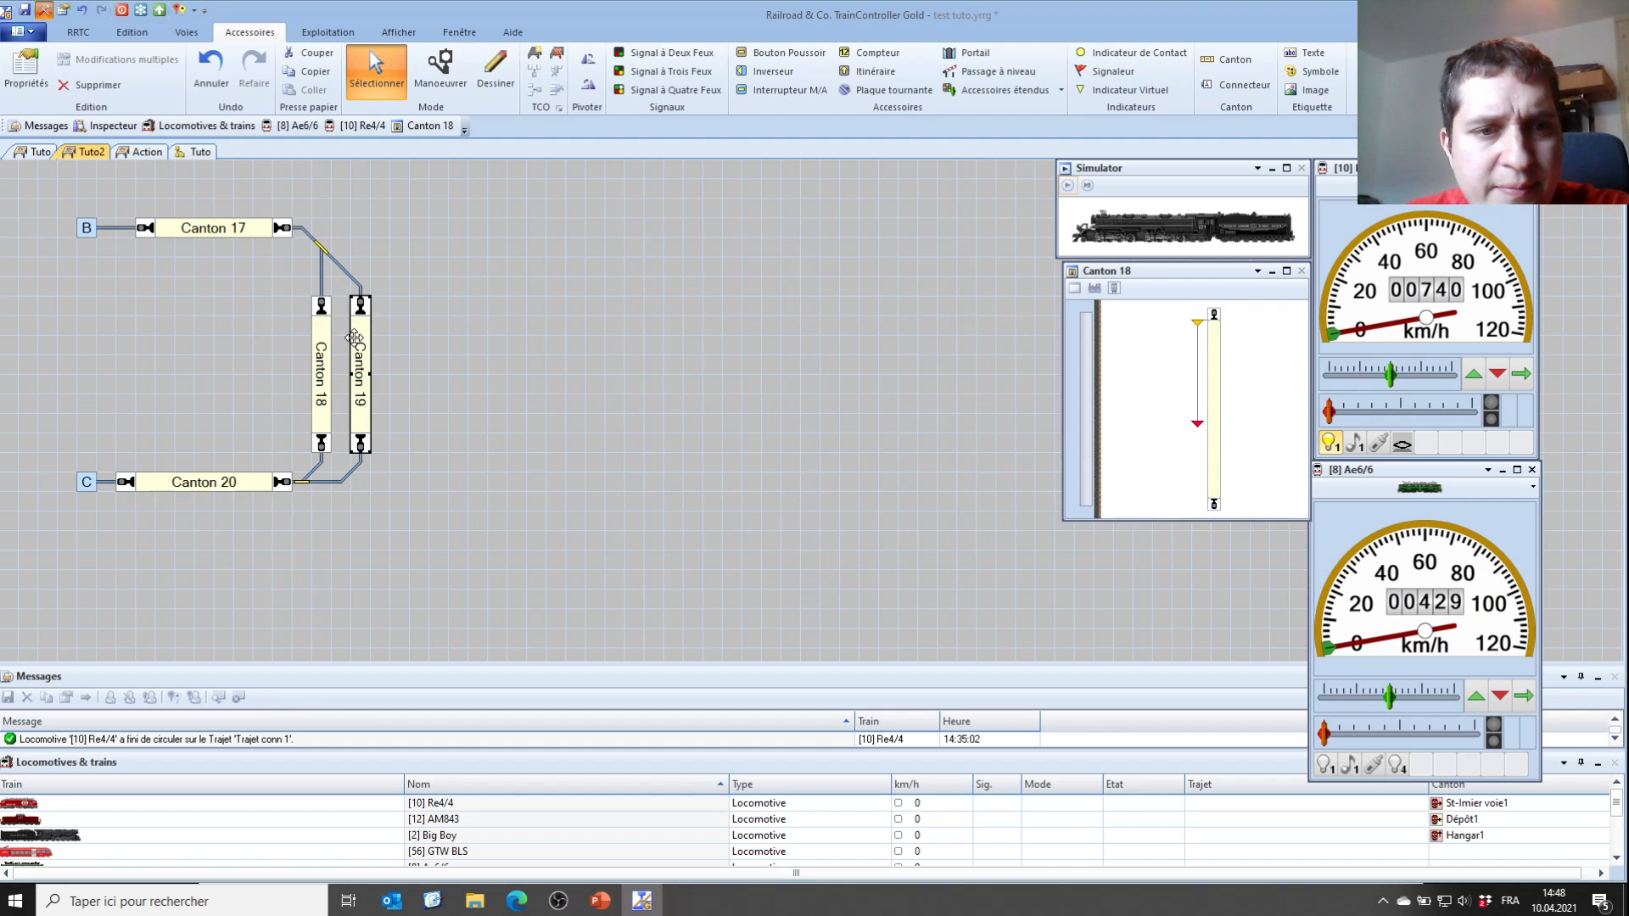
pyautogui.doubleClick(355, 339)
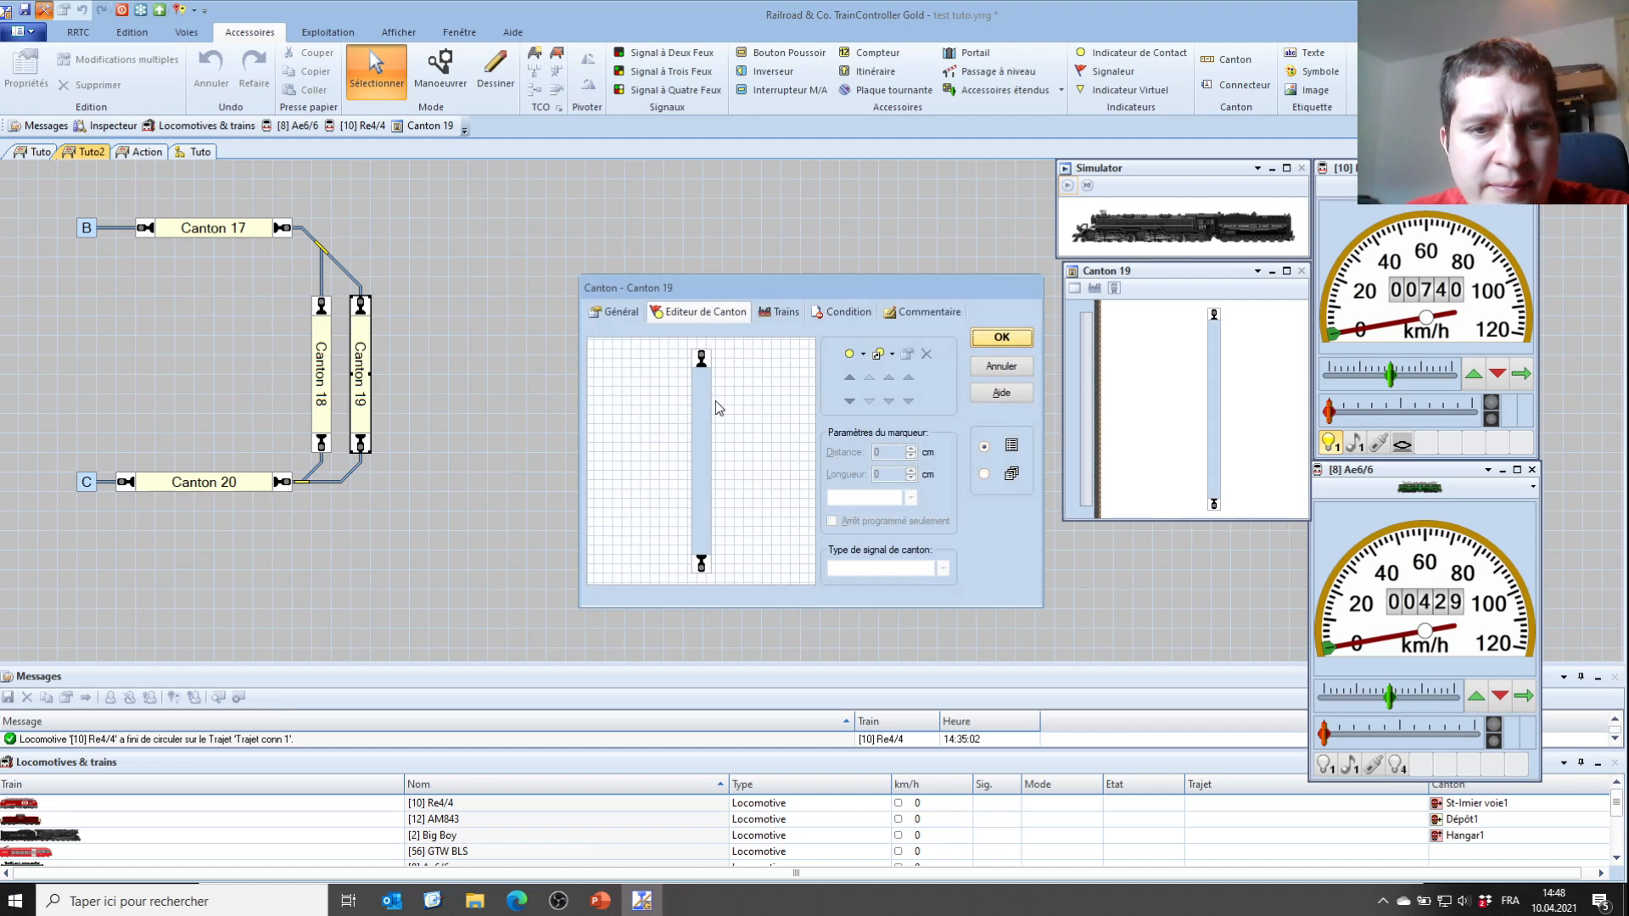
pyautogui.click(703, 424)
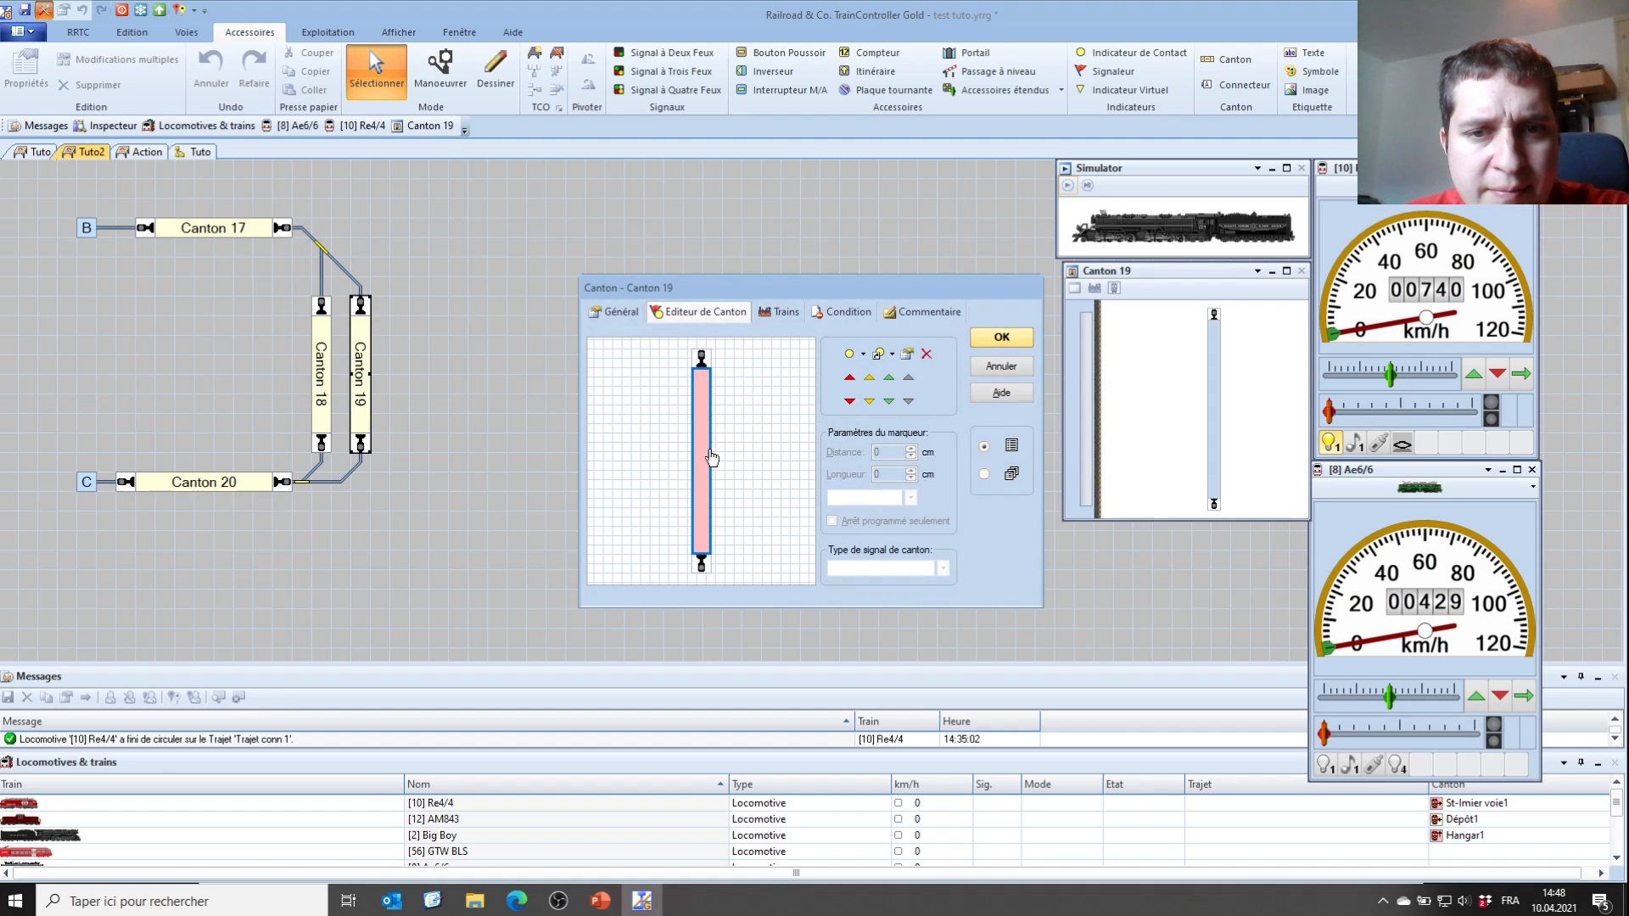
pyautogui.click(851, 400)
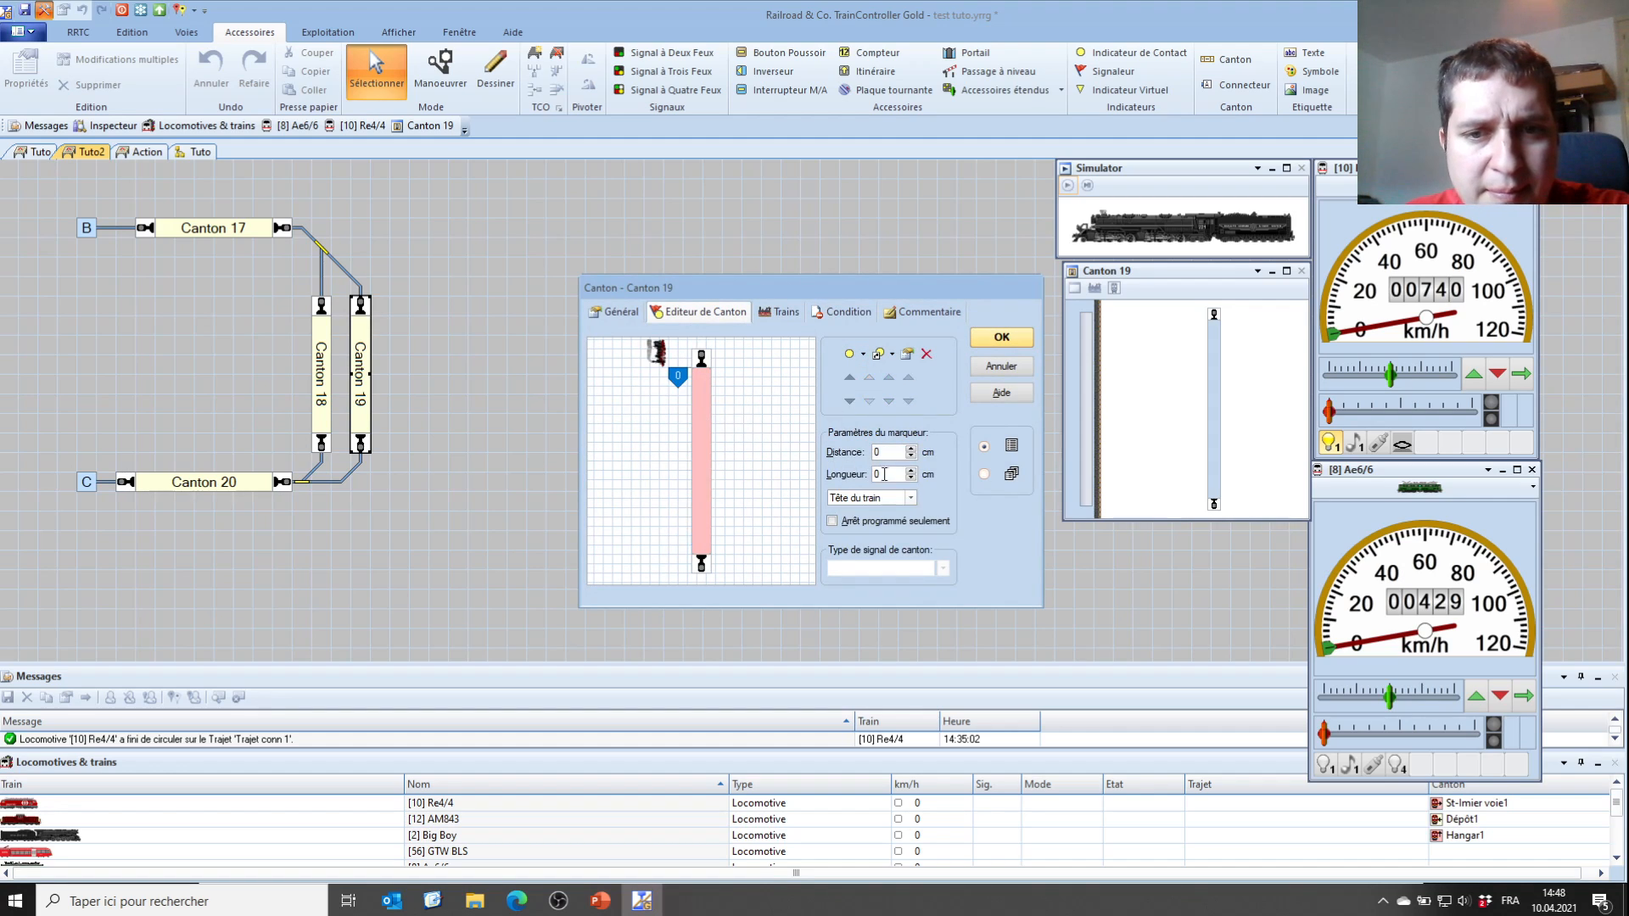
pyautogui.press('Return')
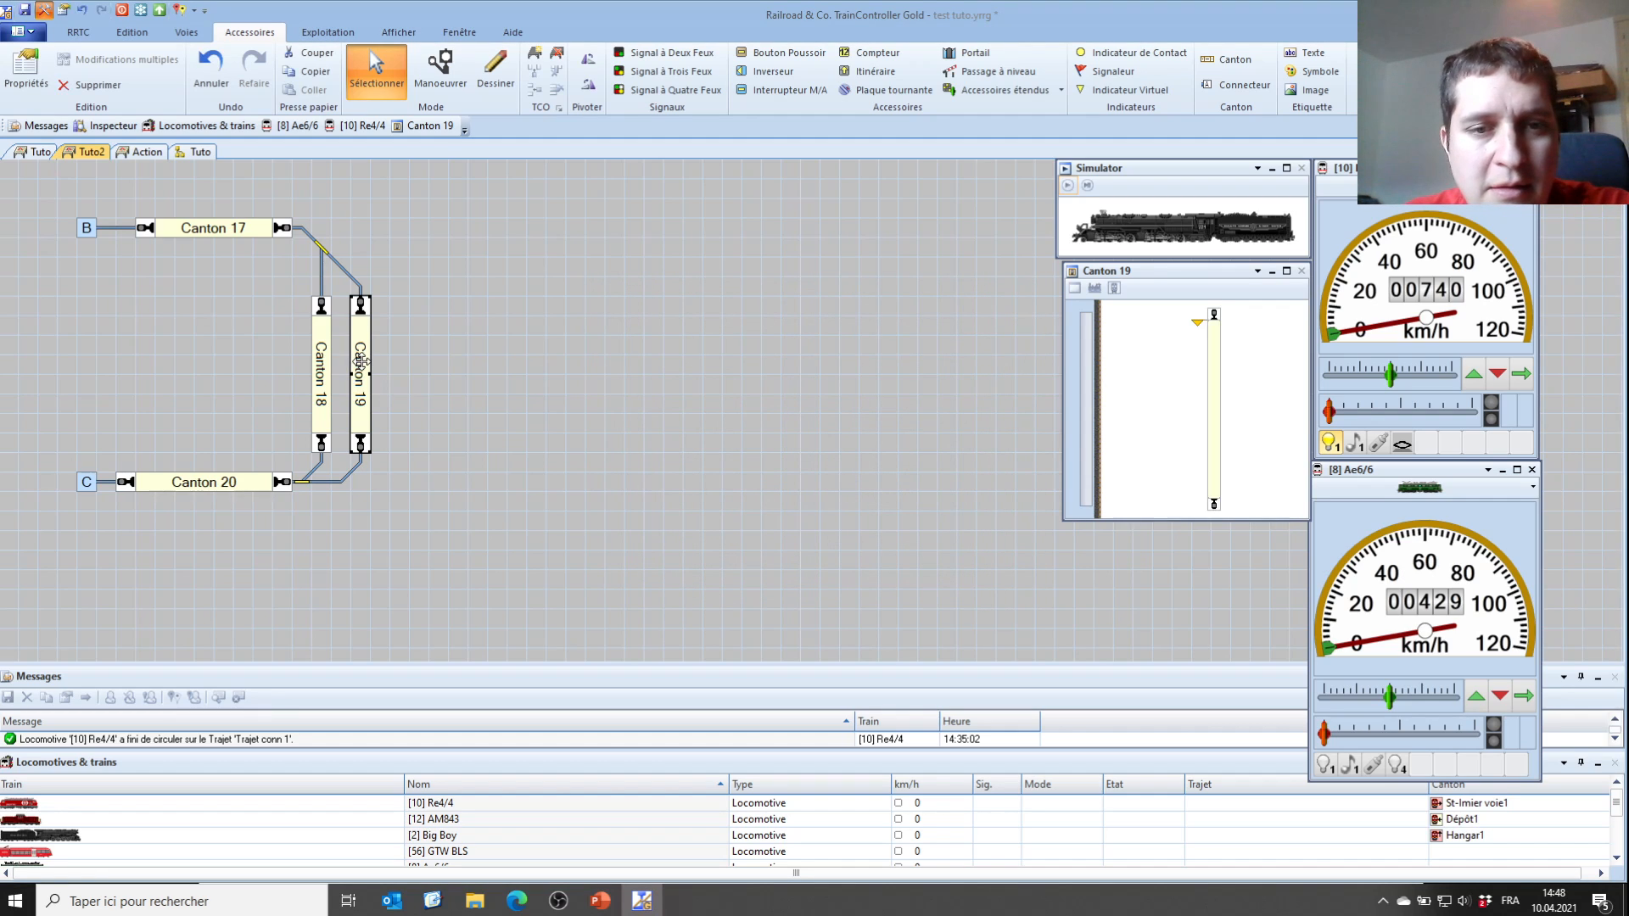
# Add a downward stop marker to Canton 19 with a distance of 205 cm
pyautogui.doubleClick(359, 363)
pyautogui.click(699, 405)
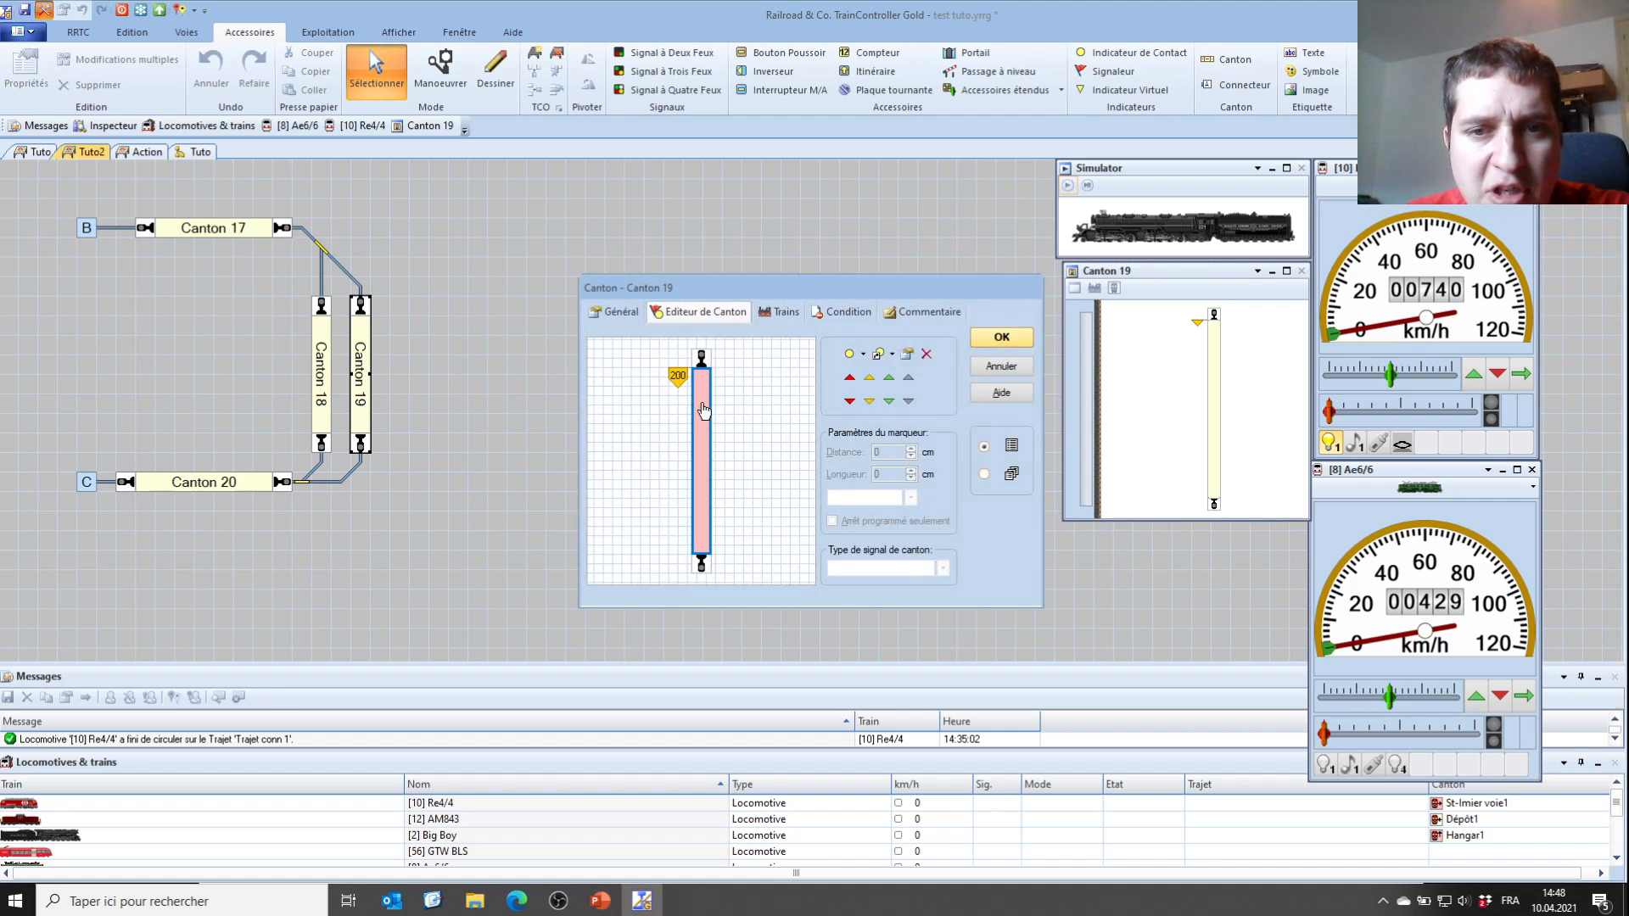
pyautogui.click(850, 401)
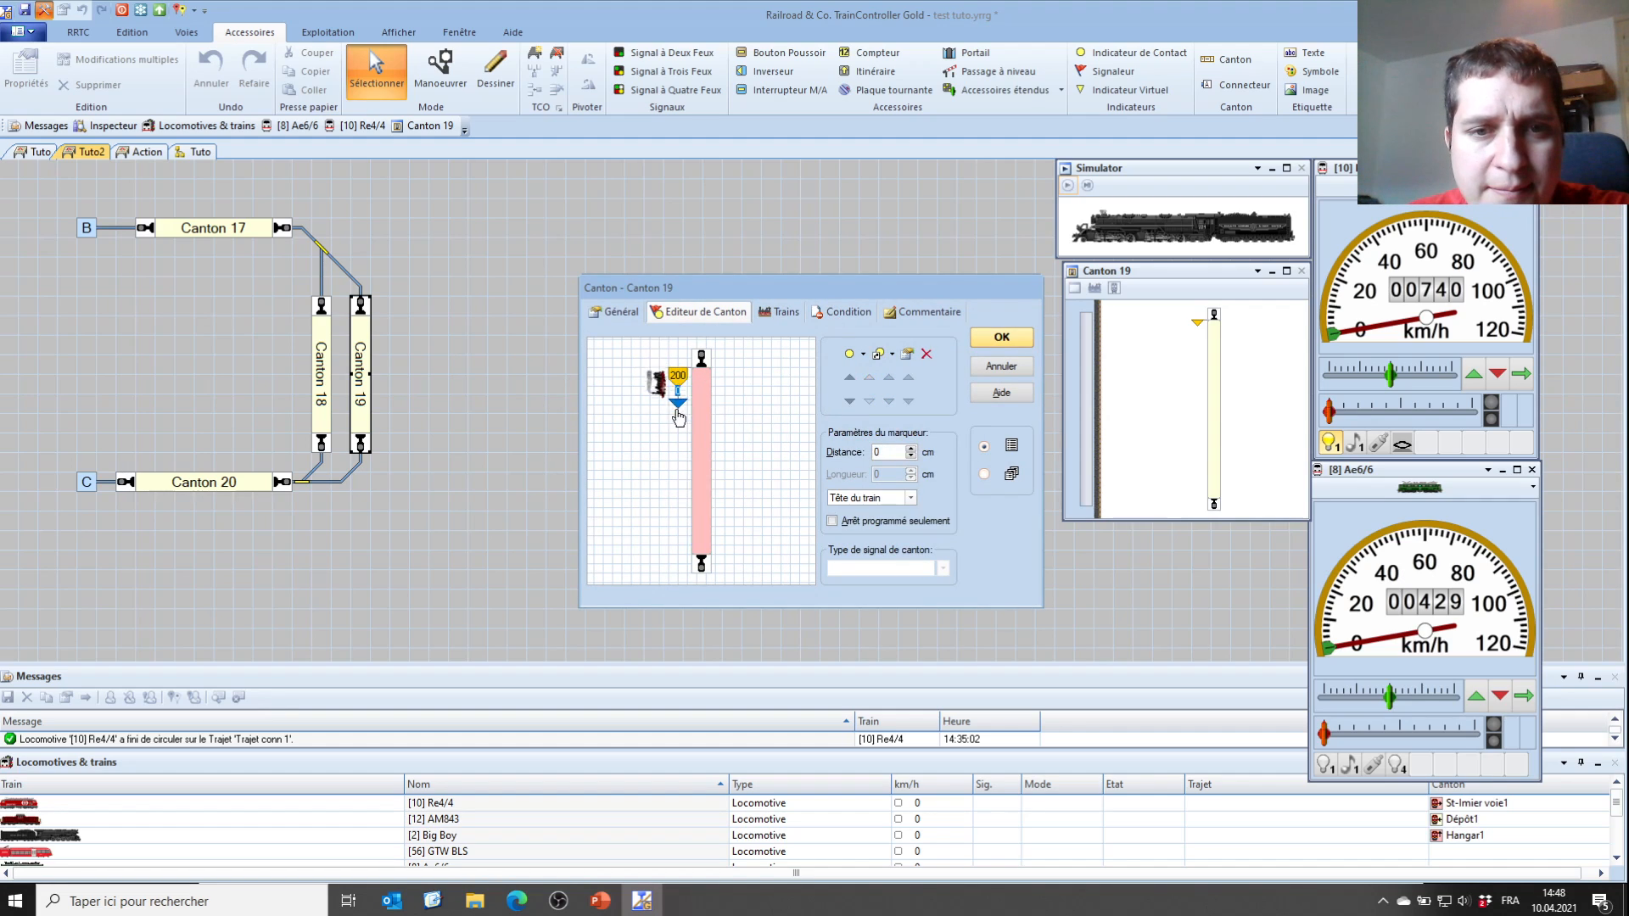
pyautogui.click(873, 452)
pyautogui.write('205')
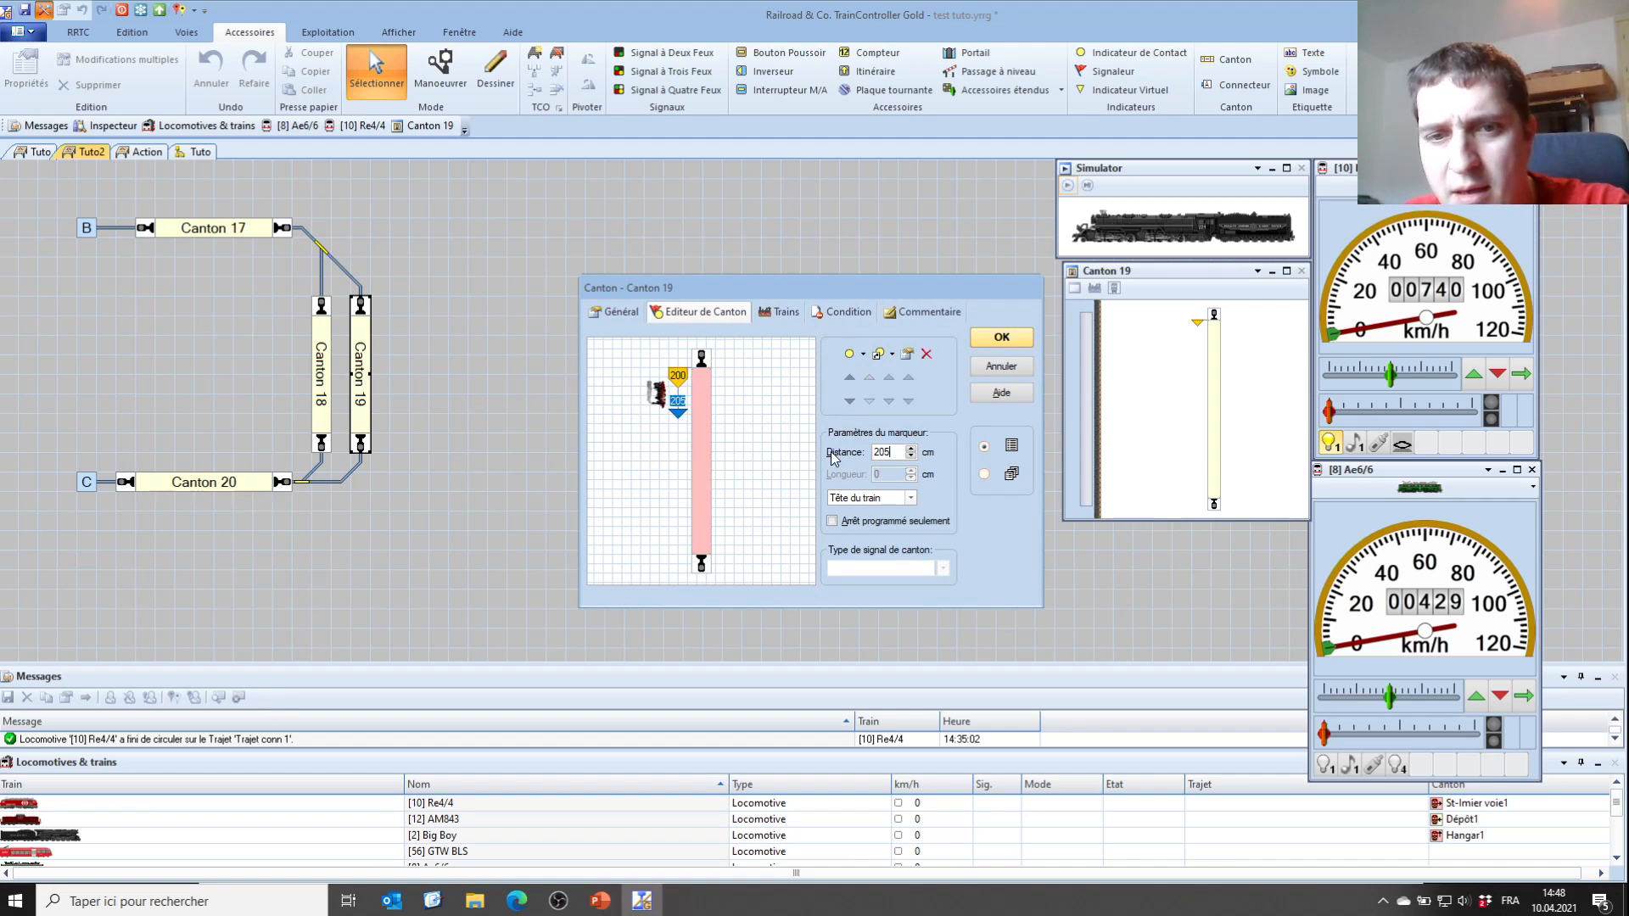
pyautogui.click(990, 340)
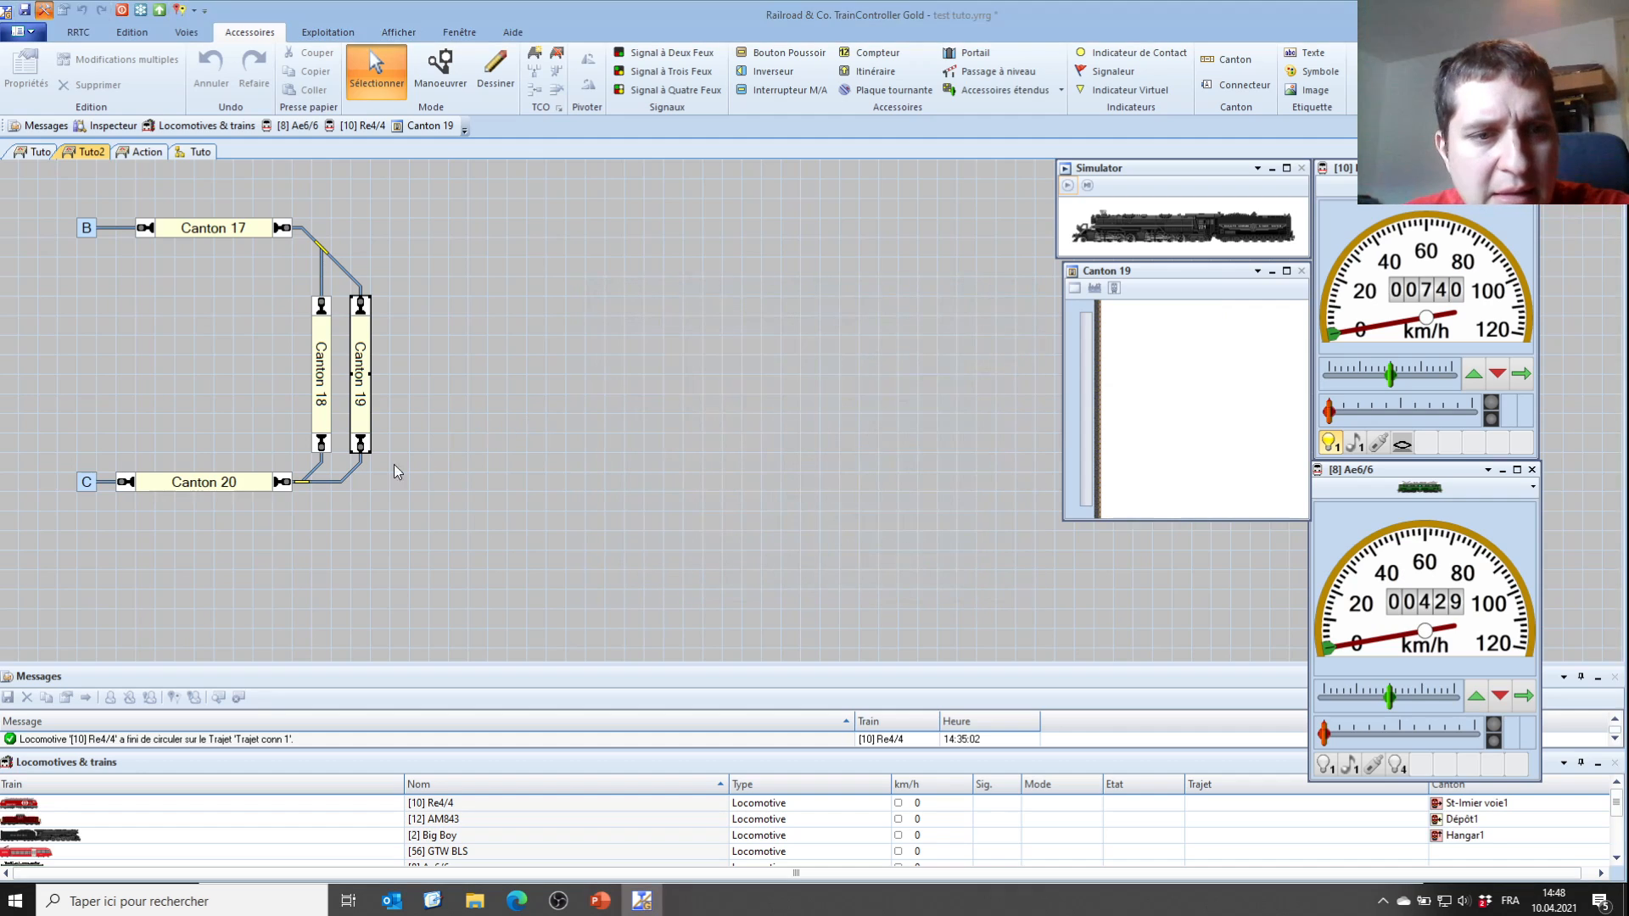
# Add a contact indicator to Canton 20 and a leftward brake marker with a length of 200 cm
pyautogui.click(222, 482)
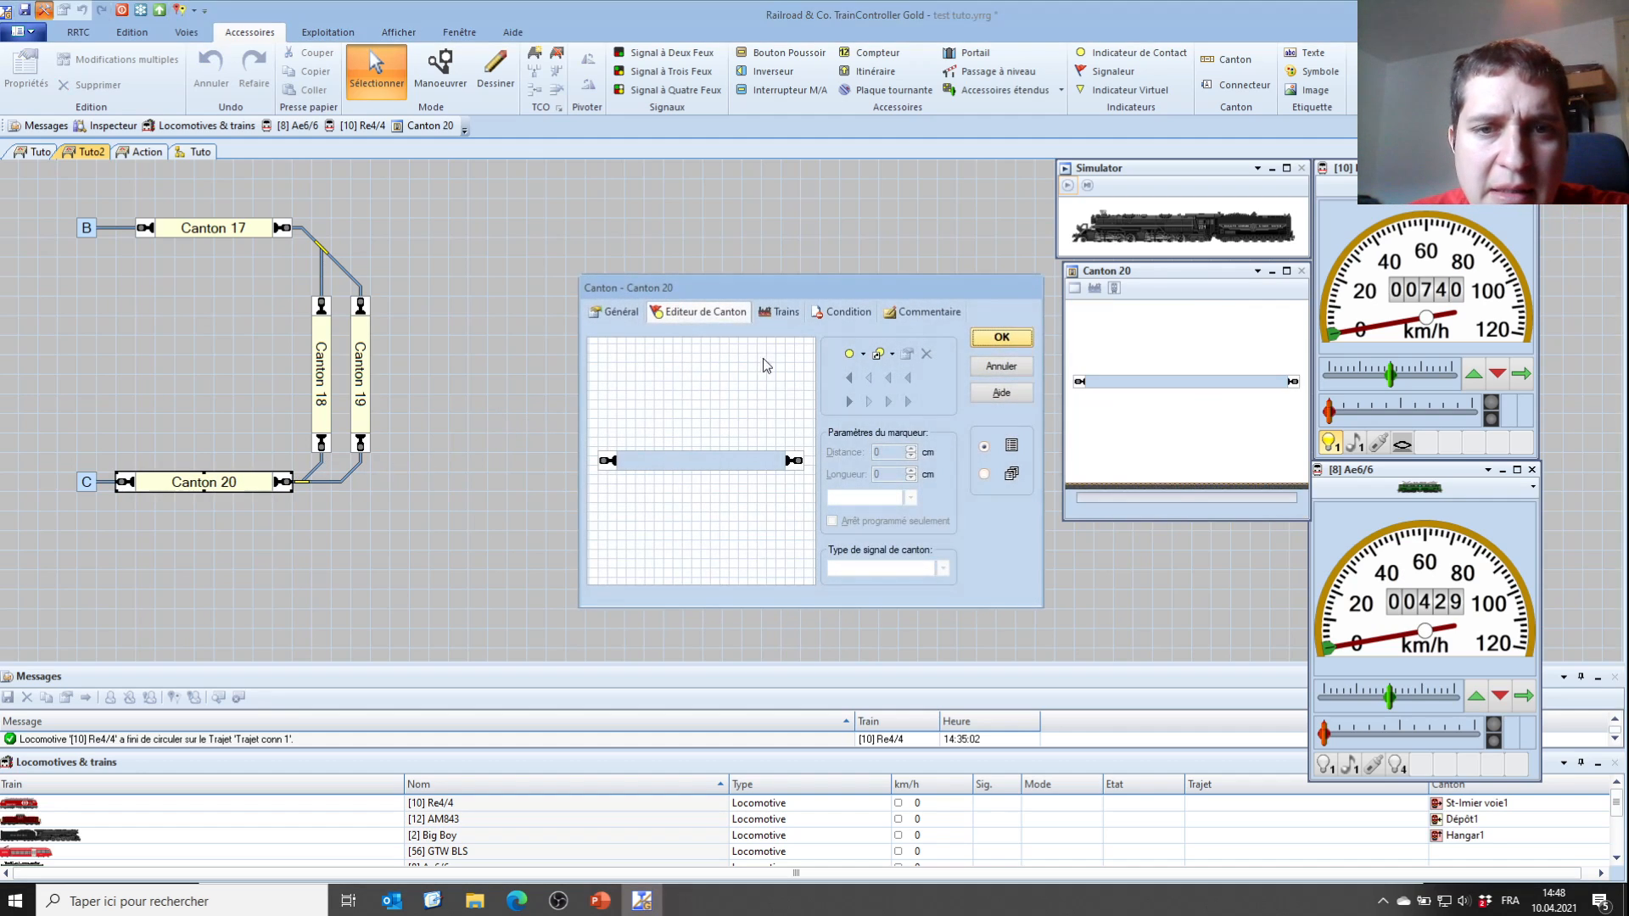
pyautogui.click(711, 457)
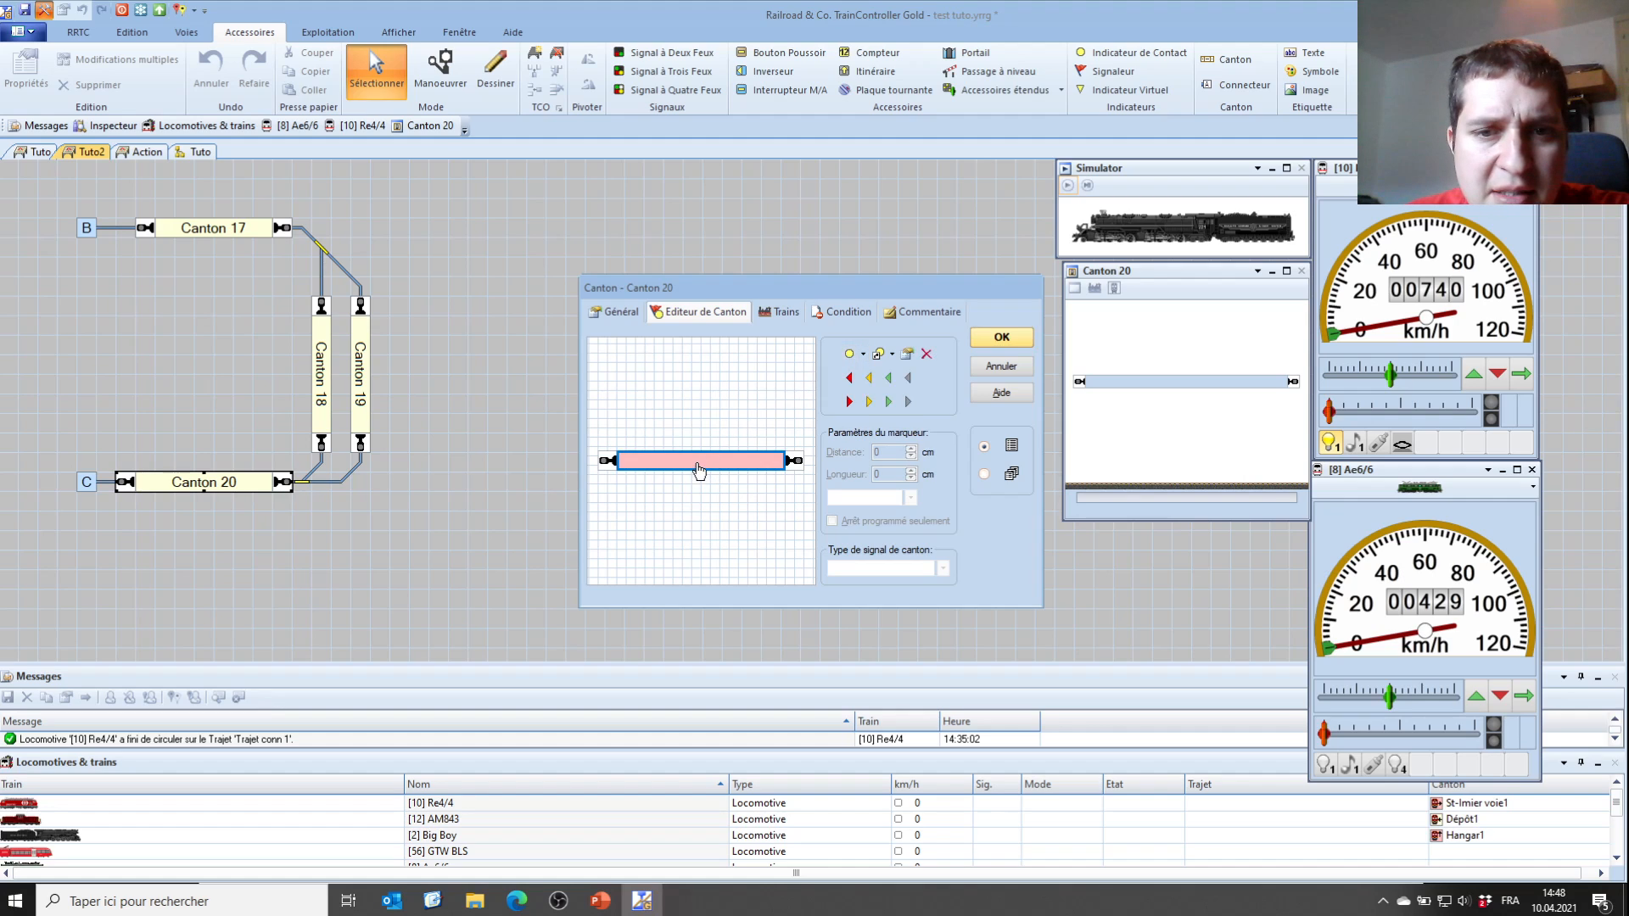
pyautogui.click(868, 378)
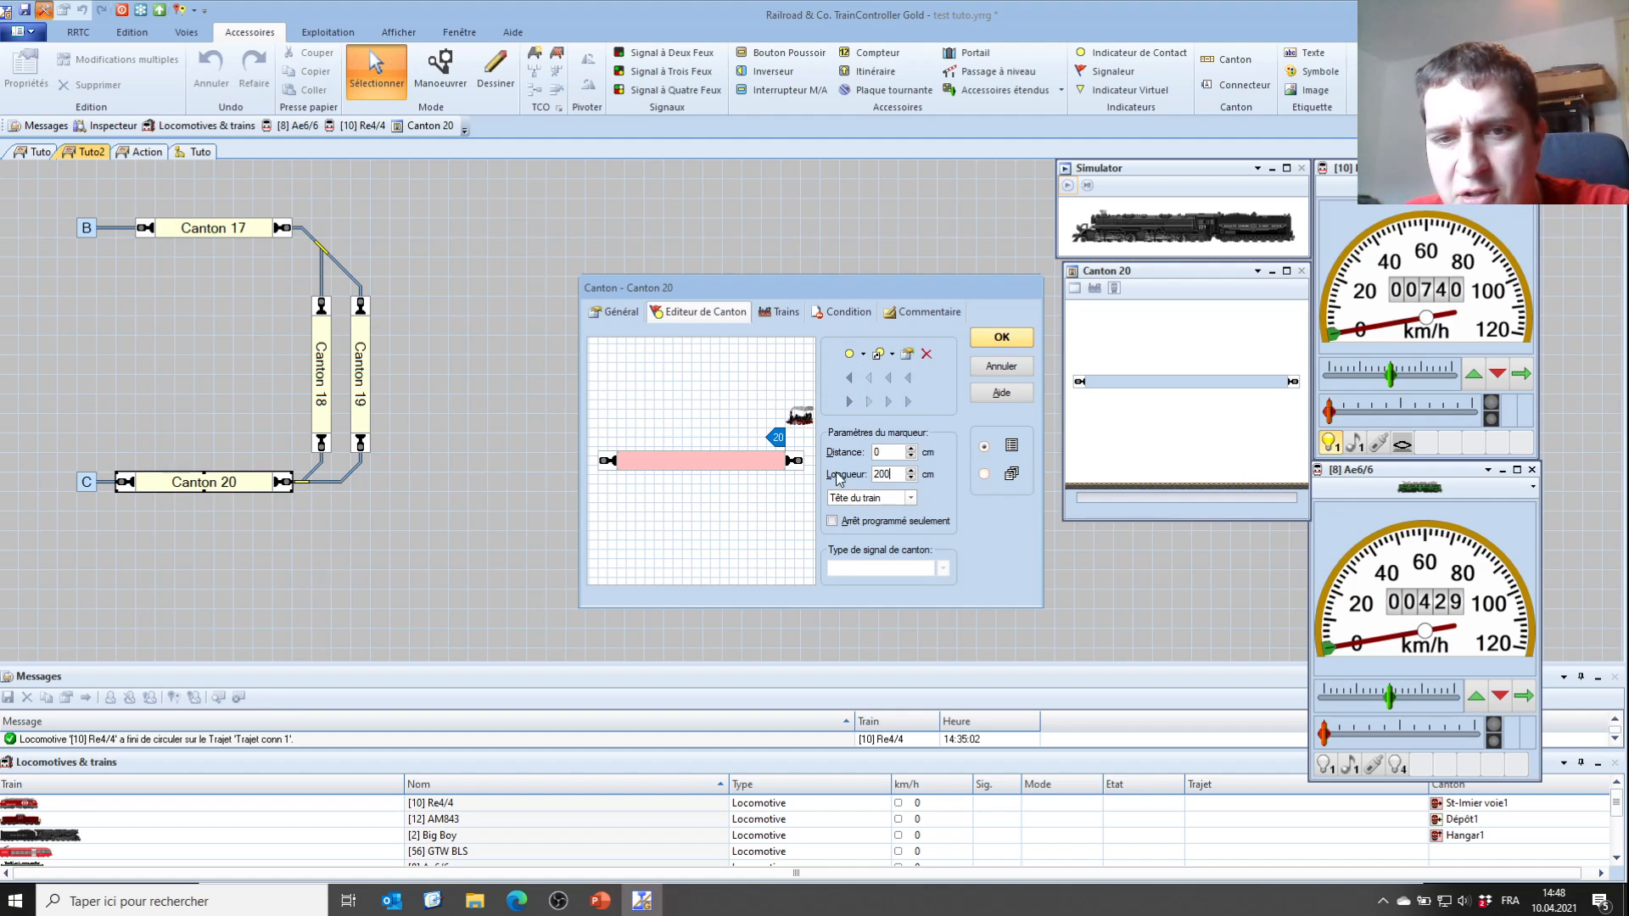
# Add a leftward stop marker to Canton 20, placed further left than the brake marker, and save the file
pyautogui.click(690, 463)
pyautogui.click(781, 431)
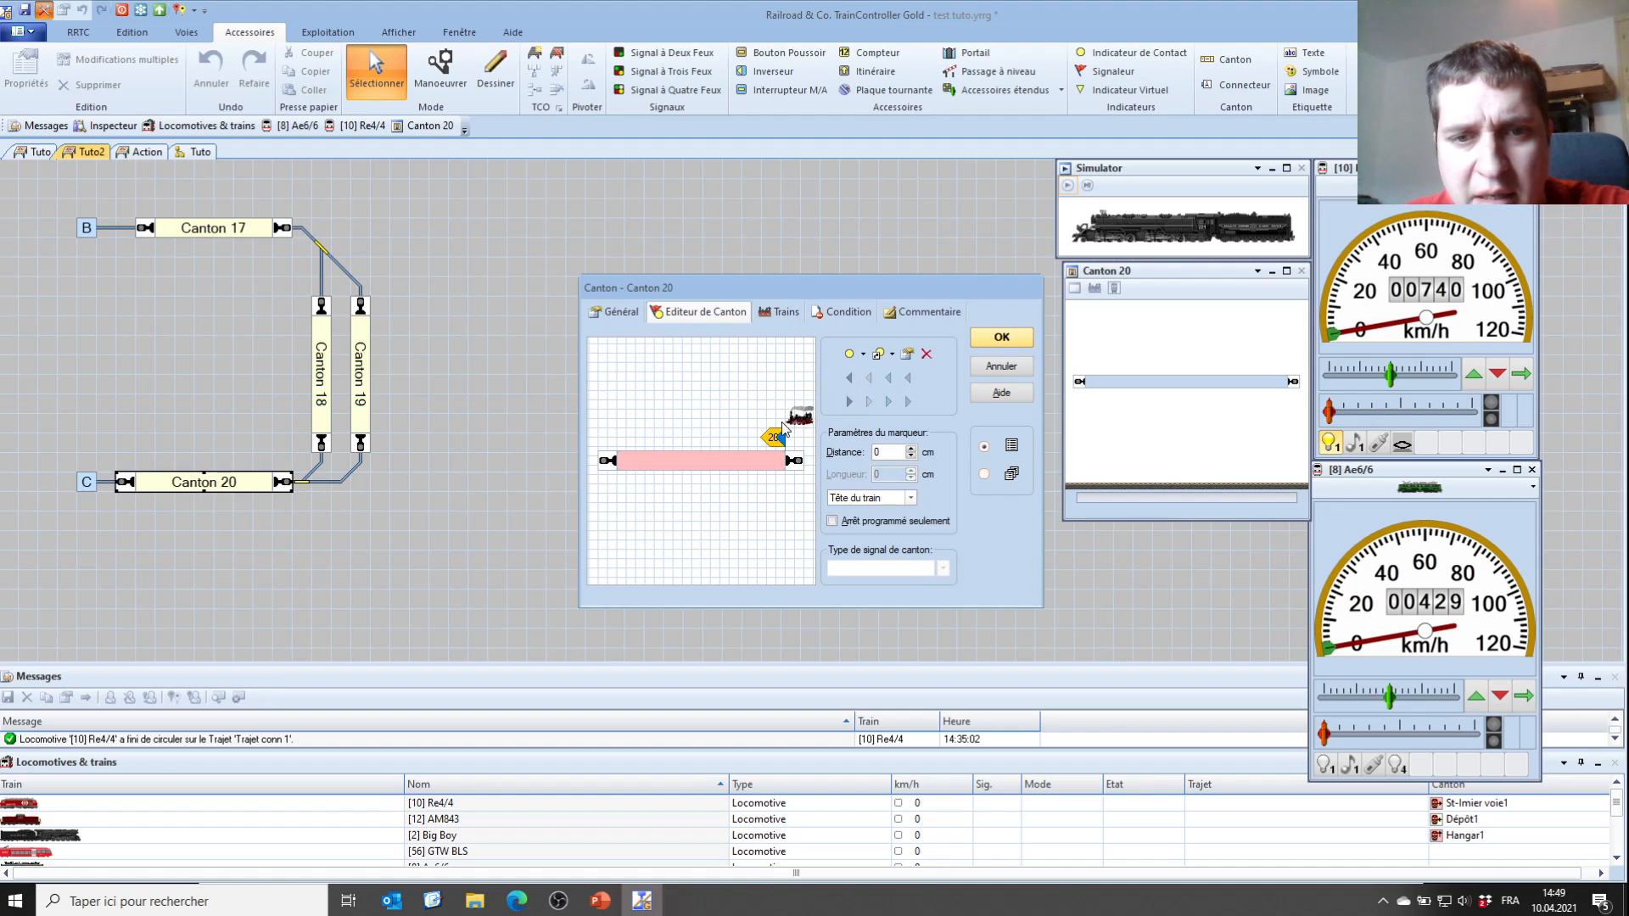
pyautogui.moveTo(782, 439); pyautogui.dragTo(700, 435)
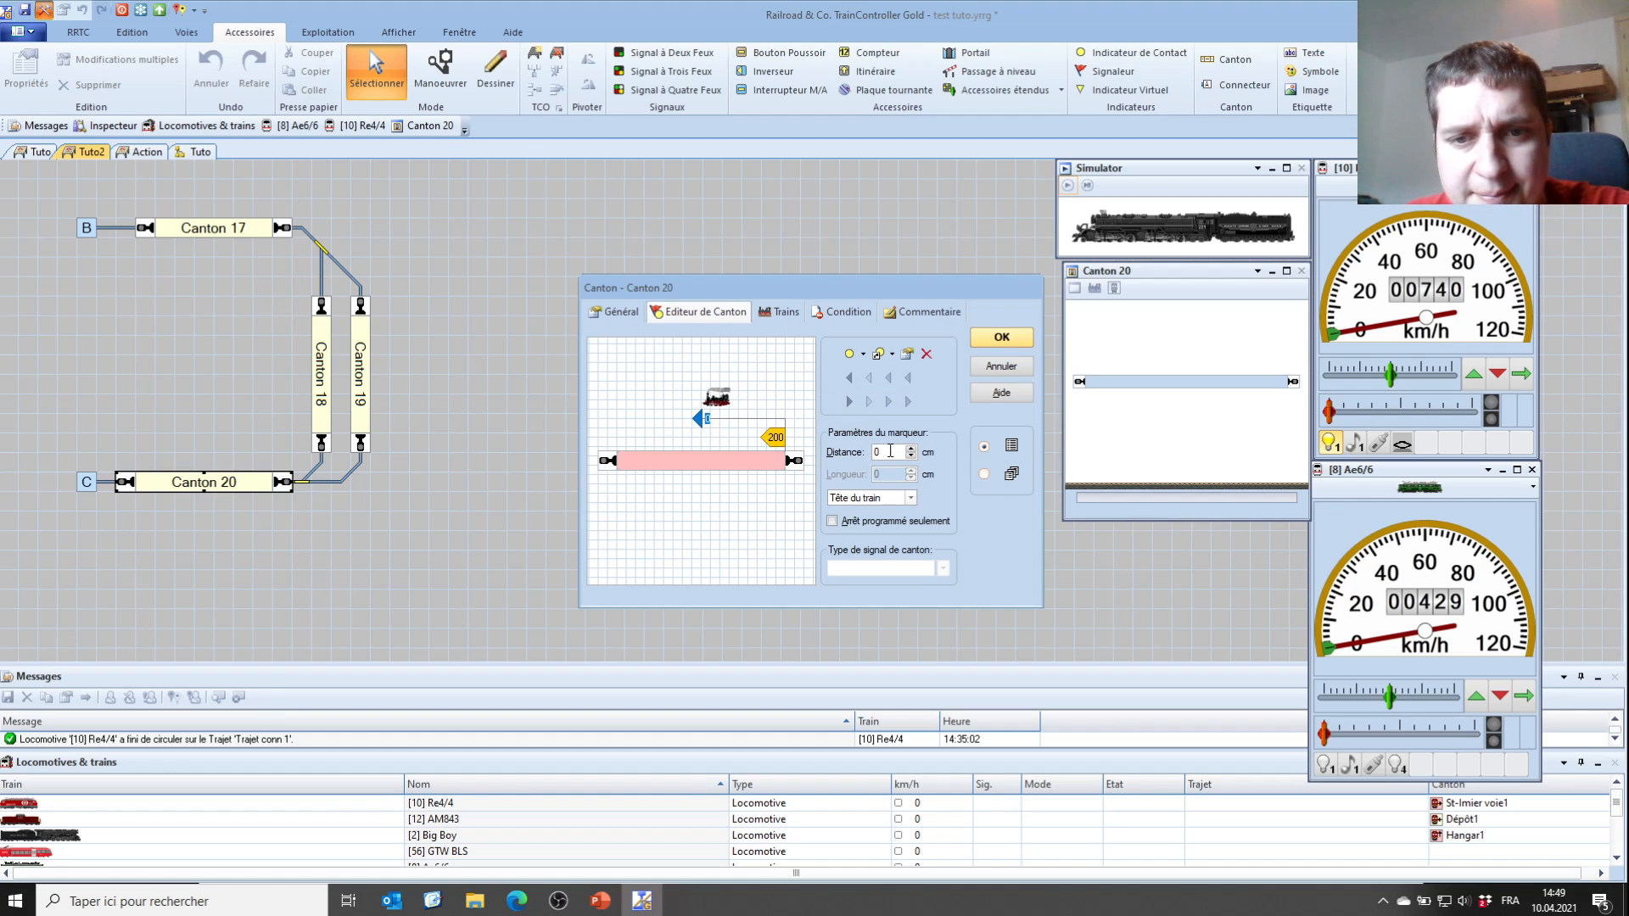
pyautogui.click(989, 340)
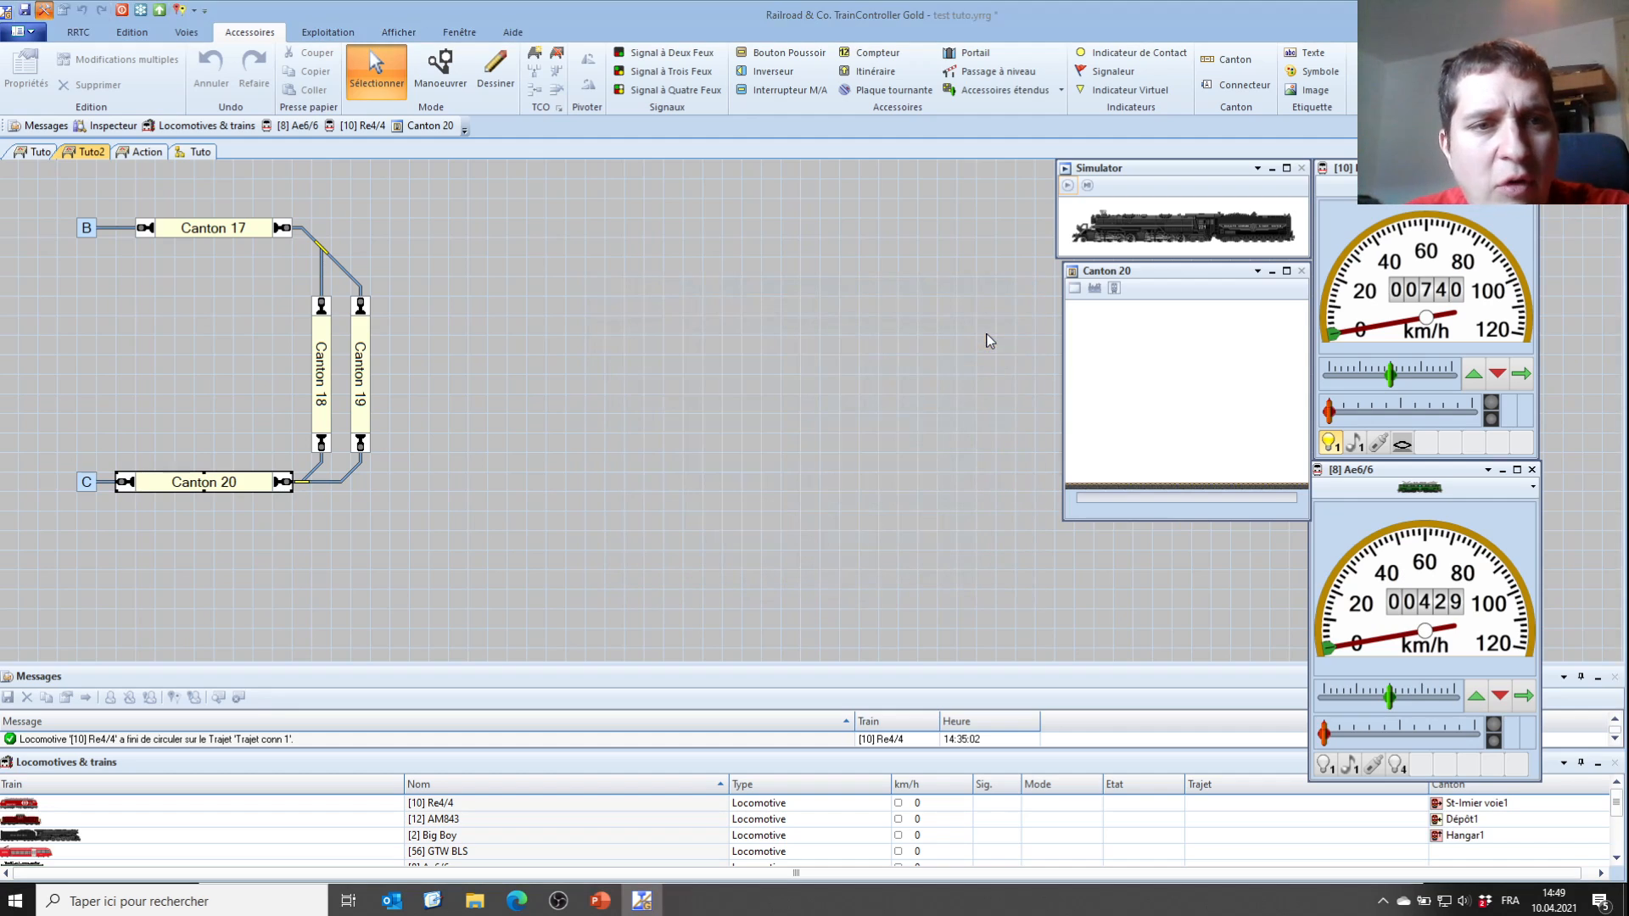
pyautogui.click(25, 11)
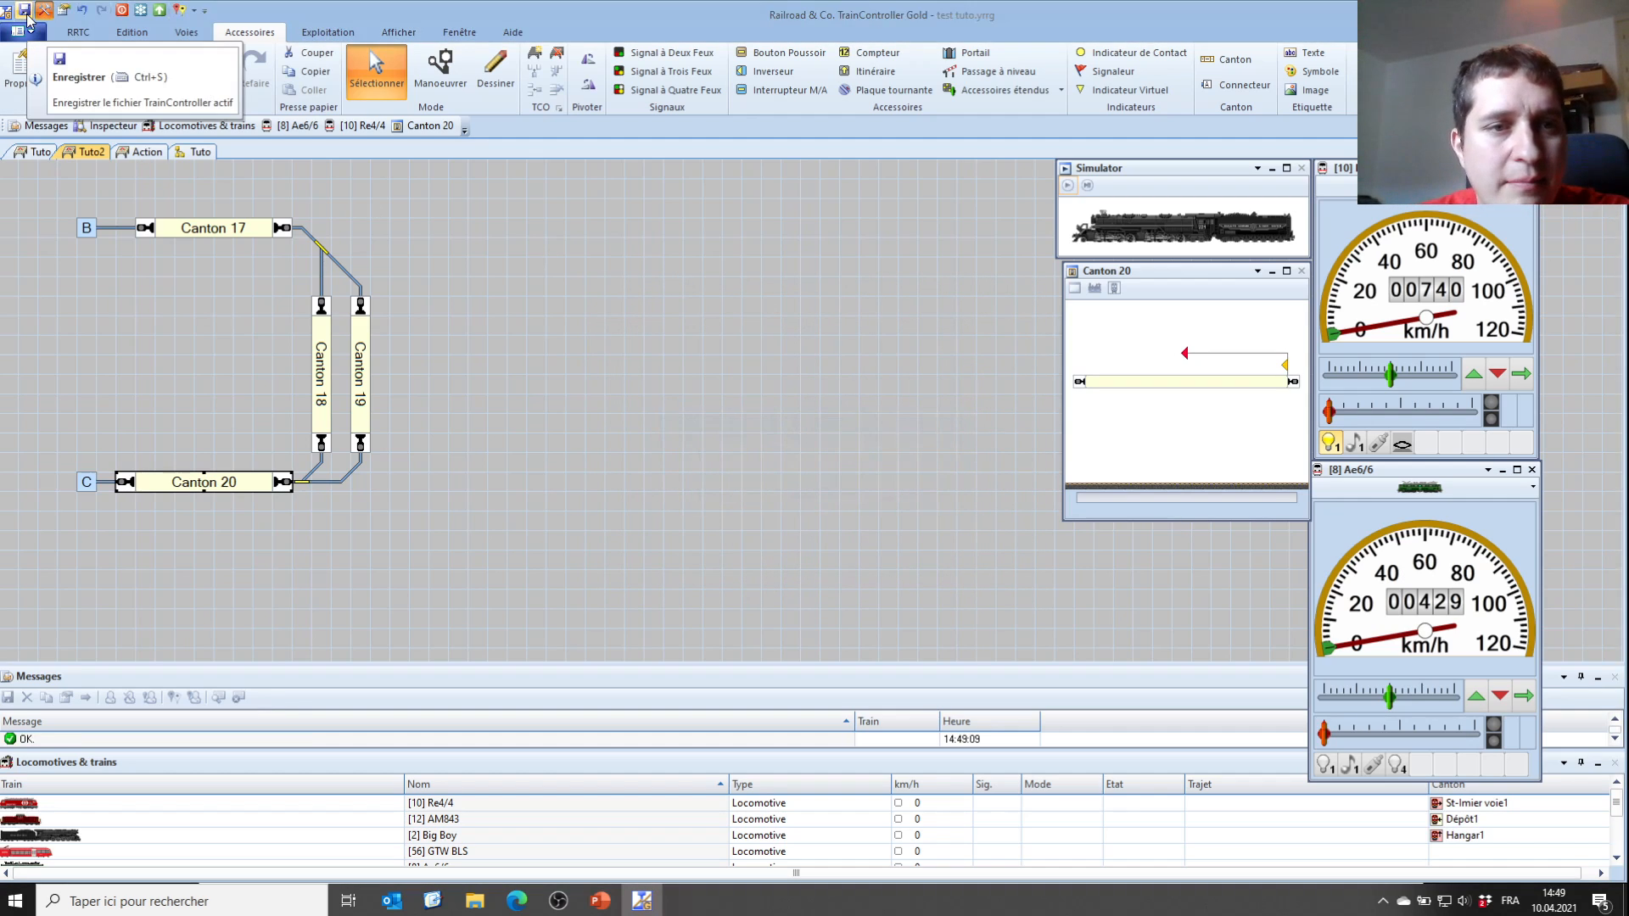
# Compare connectors B and C in the Tuto and Tuto2 TCOs and look at the Tuto dispatcher
pyautogui.click(35, 153)
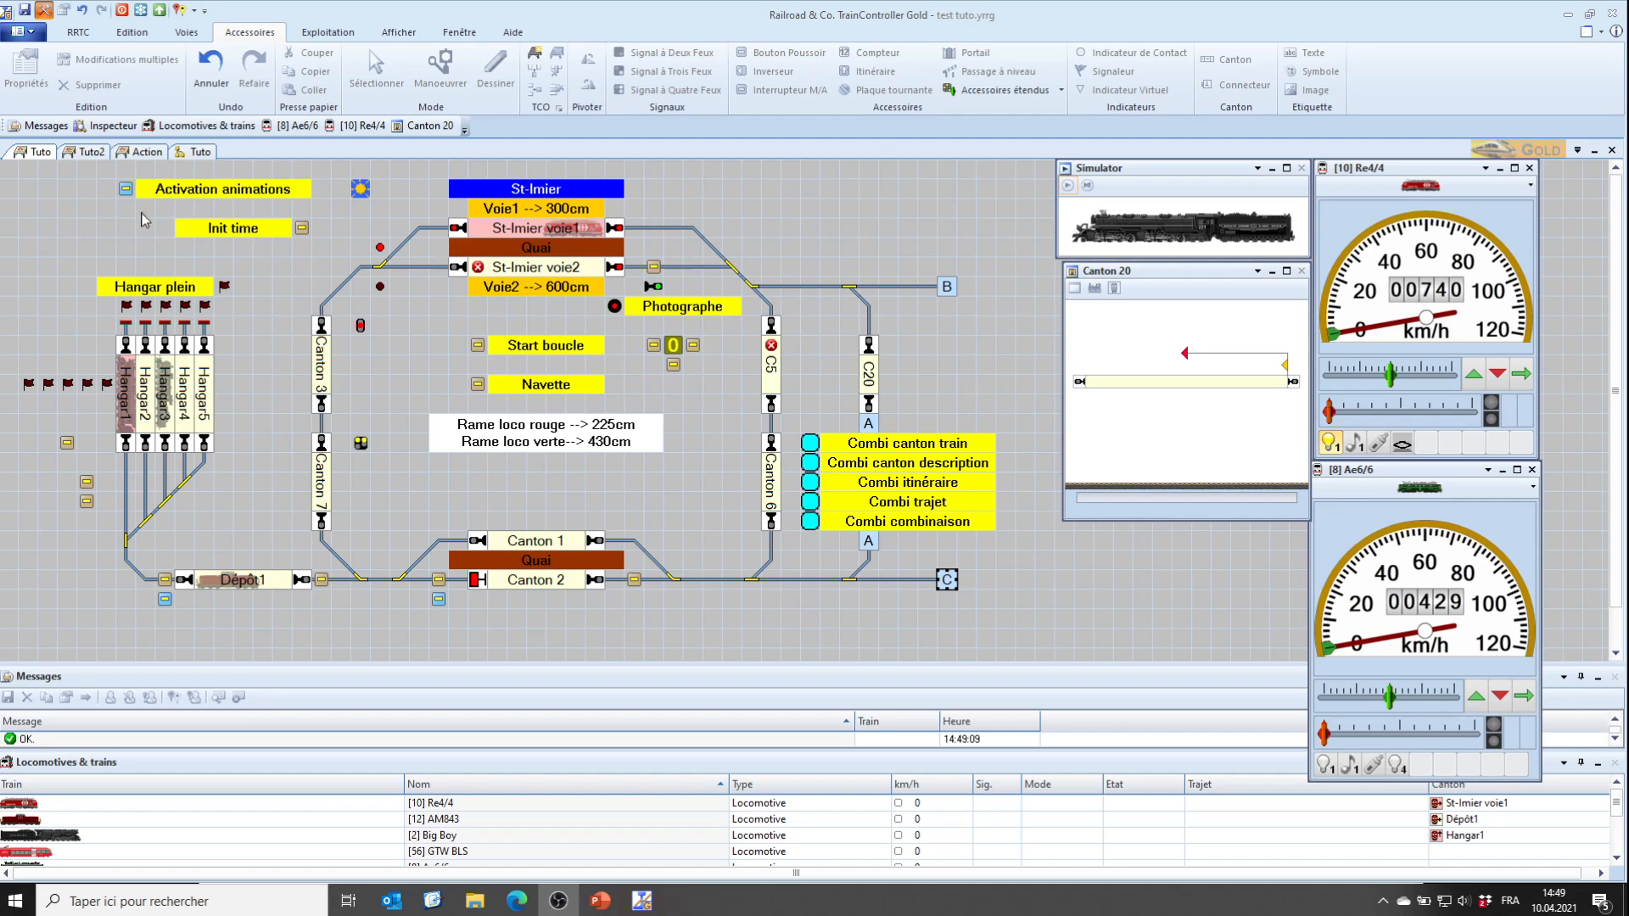
pyautogui.click(92, 153)
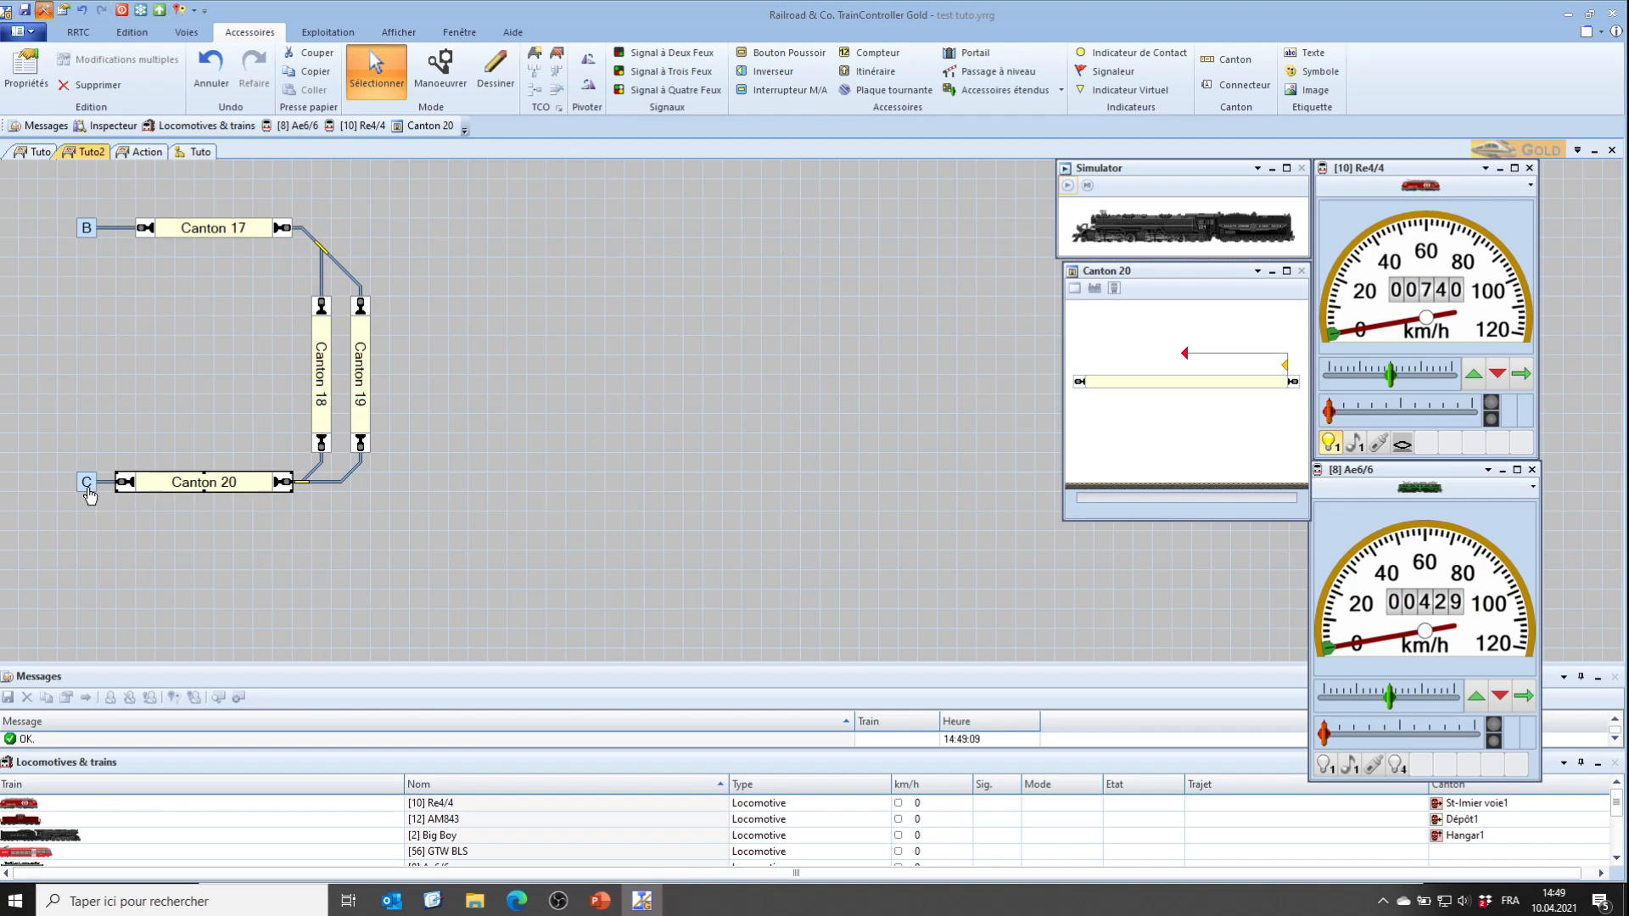
pyautogui.click(37, 159)
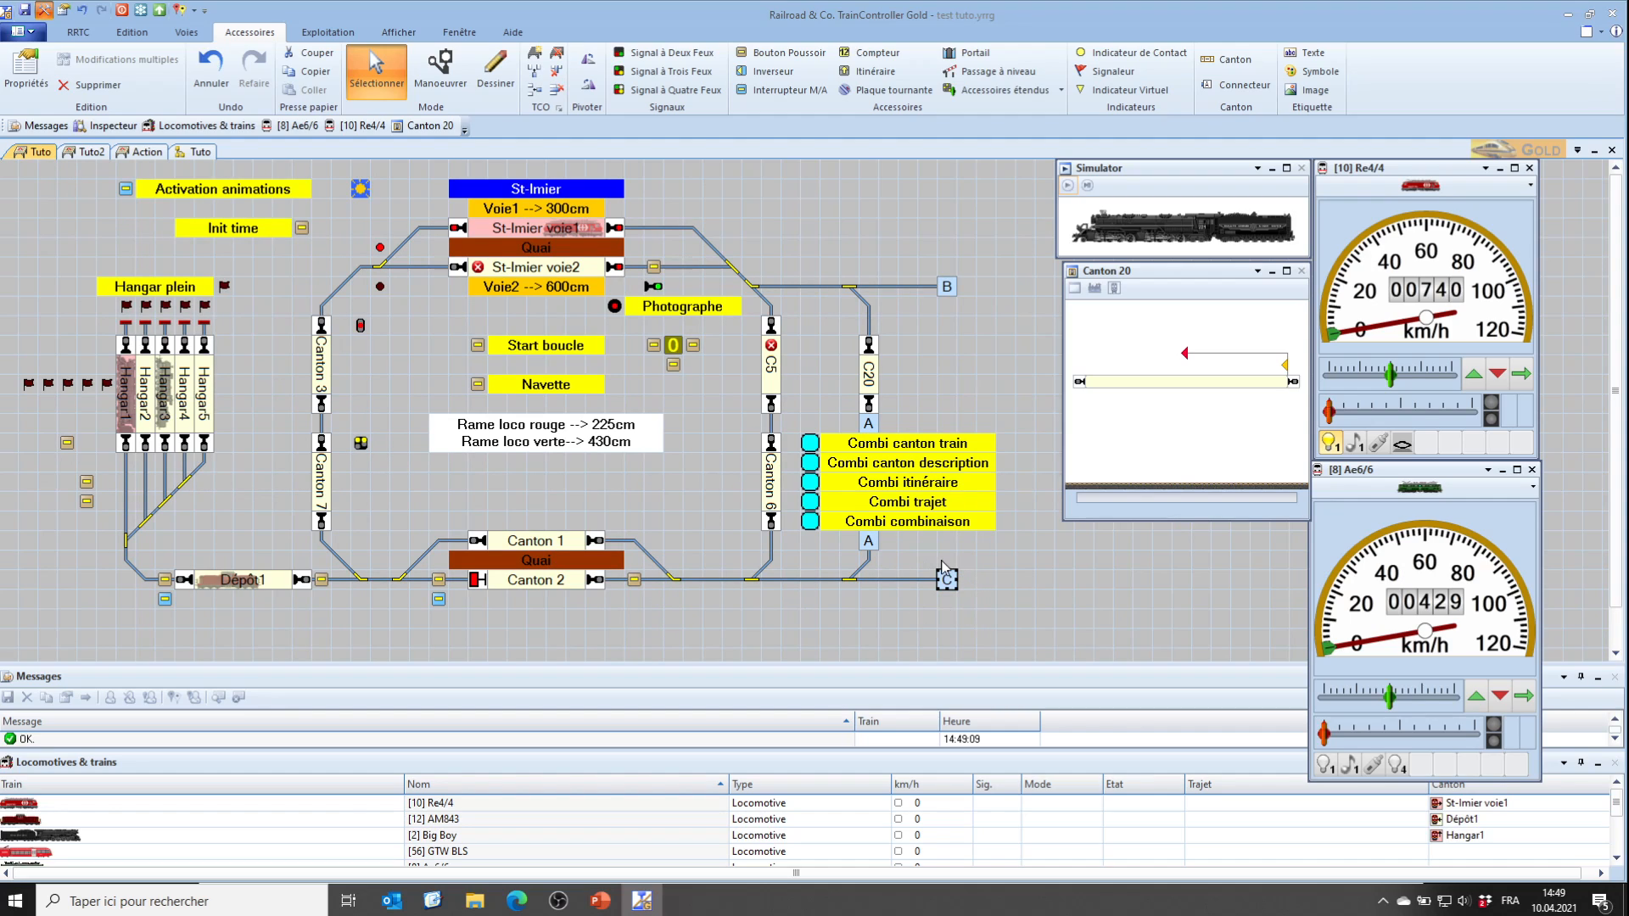
pyautogui.click(85, 153)
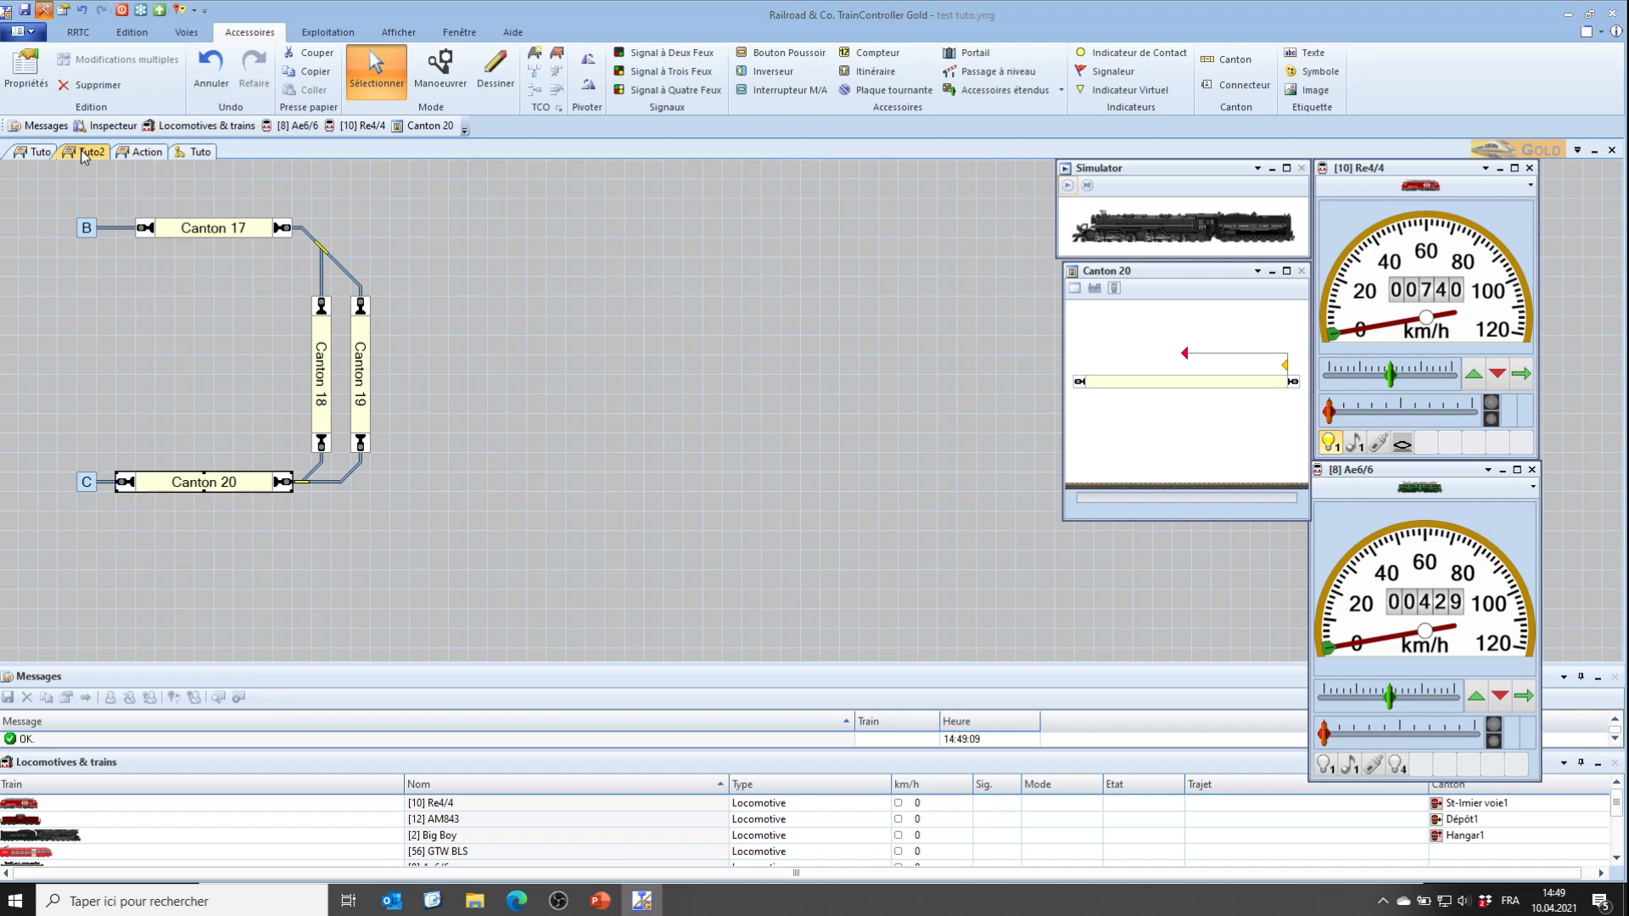
pyautogui.click(201, 153)
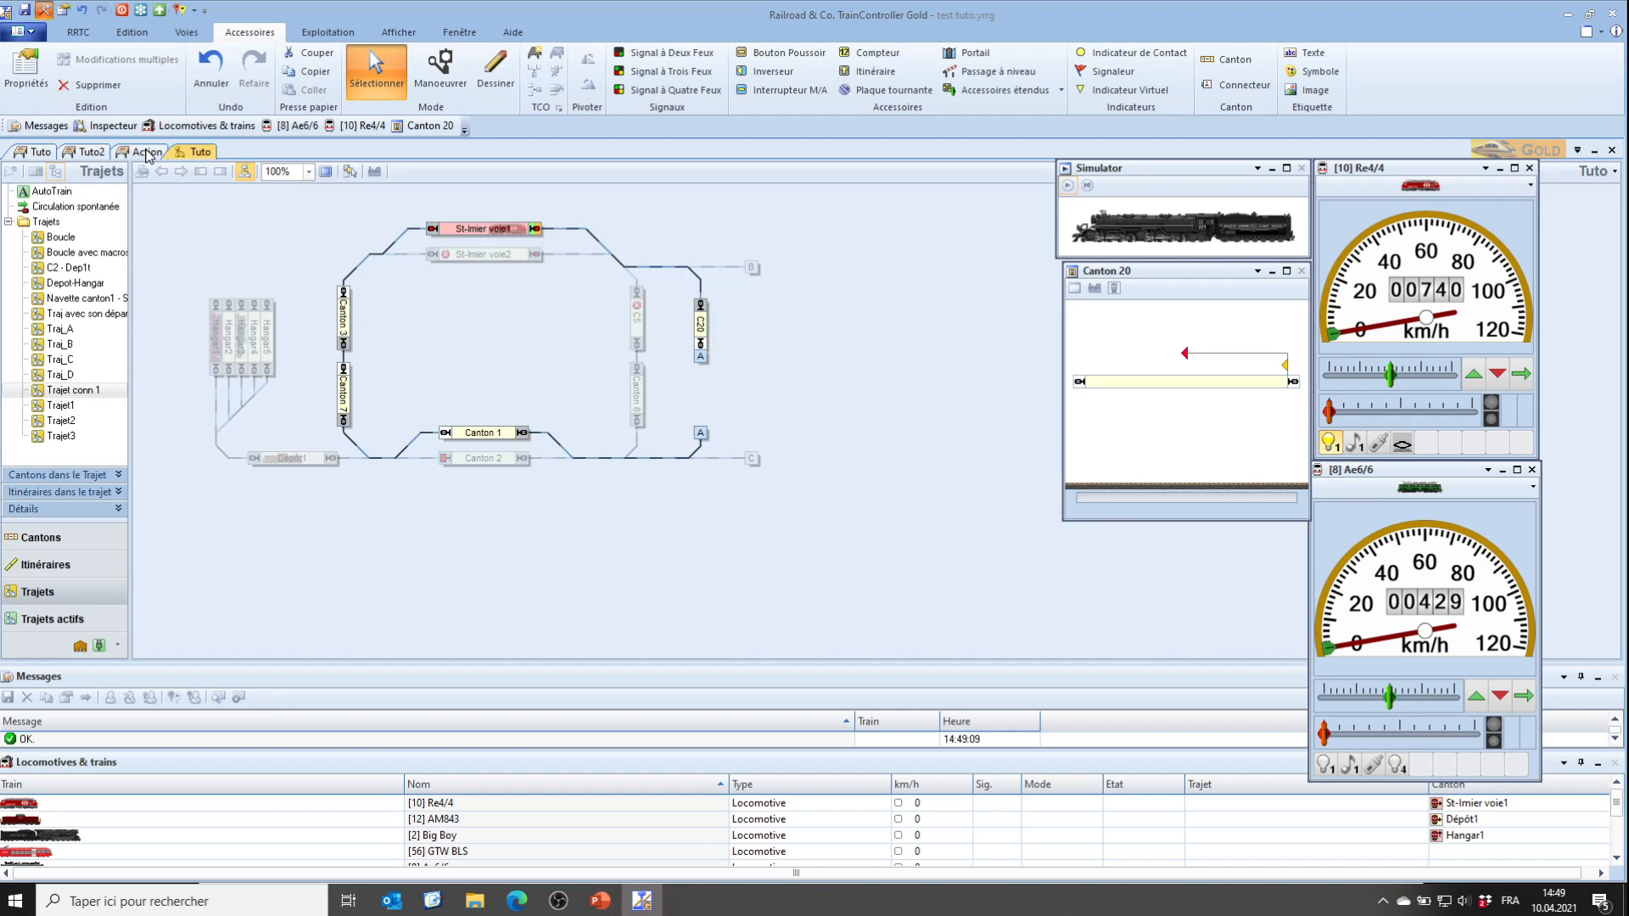
pyautogui.click(81, 153)
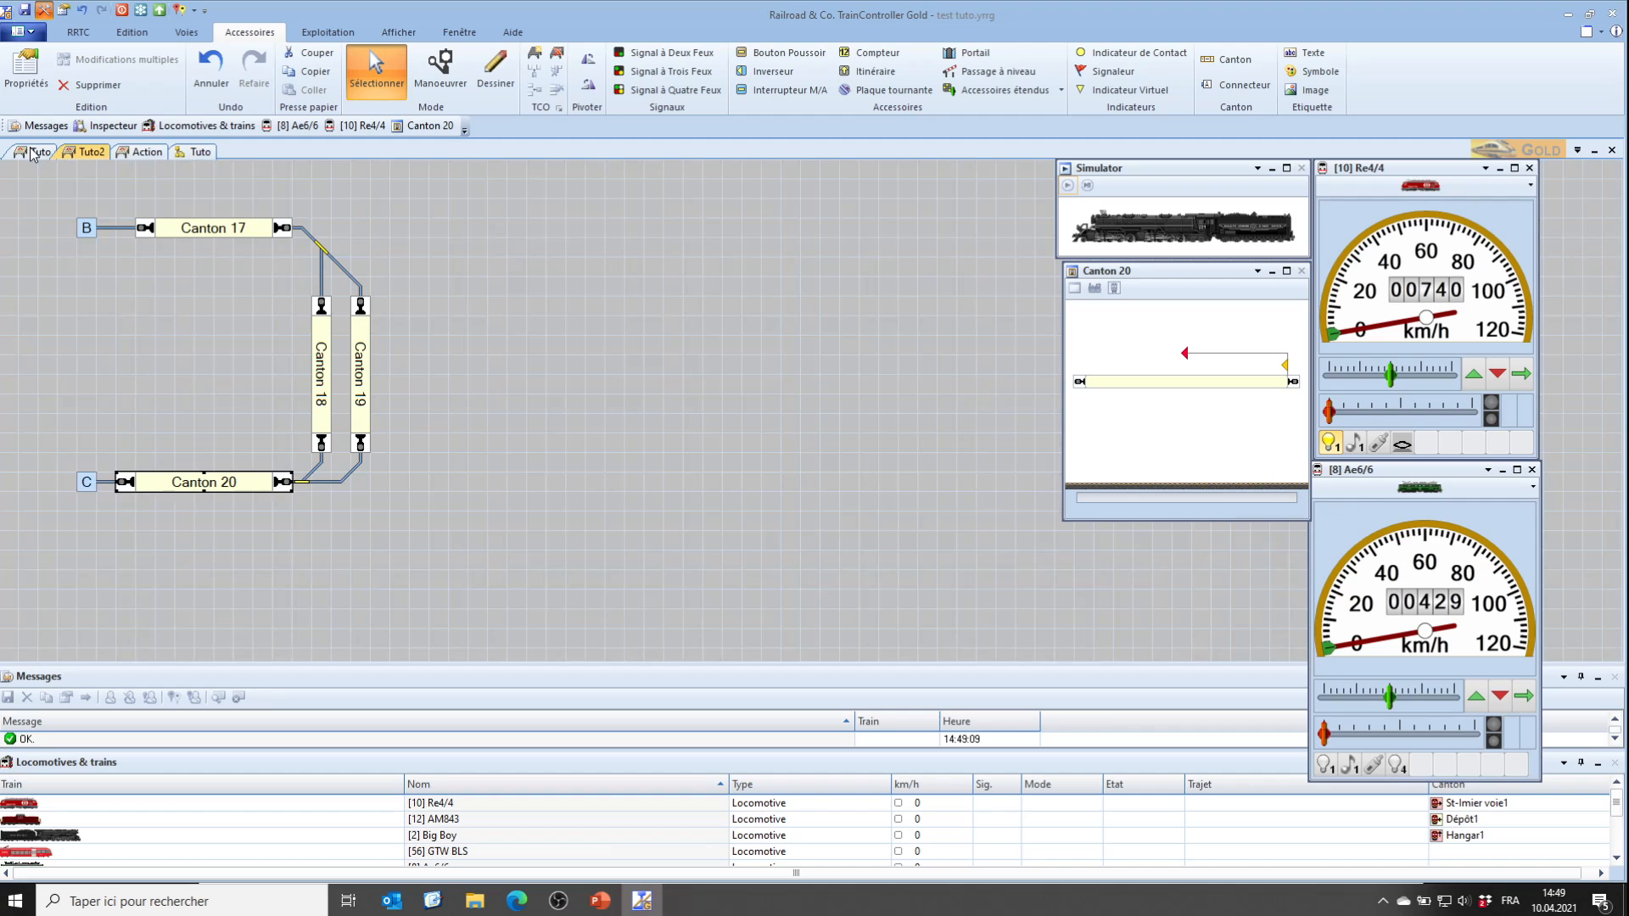
# Create a new dispatcher window and dock it as a tabbed document
pyautogui.click(461, 36)
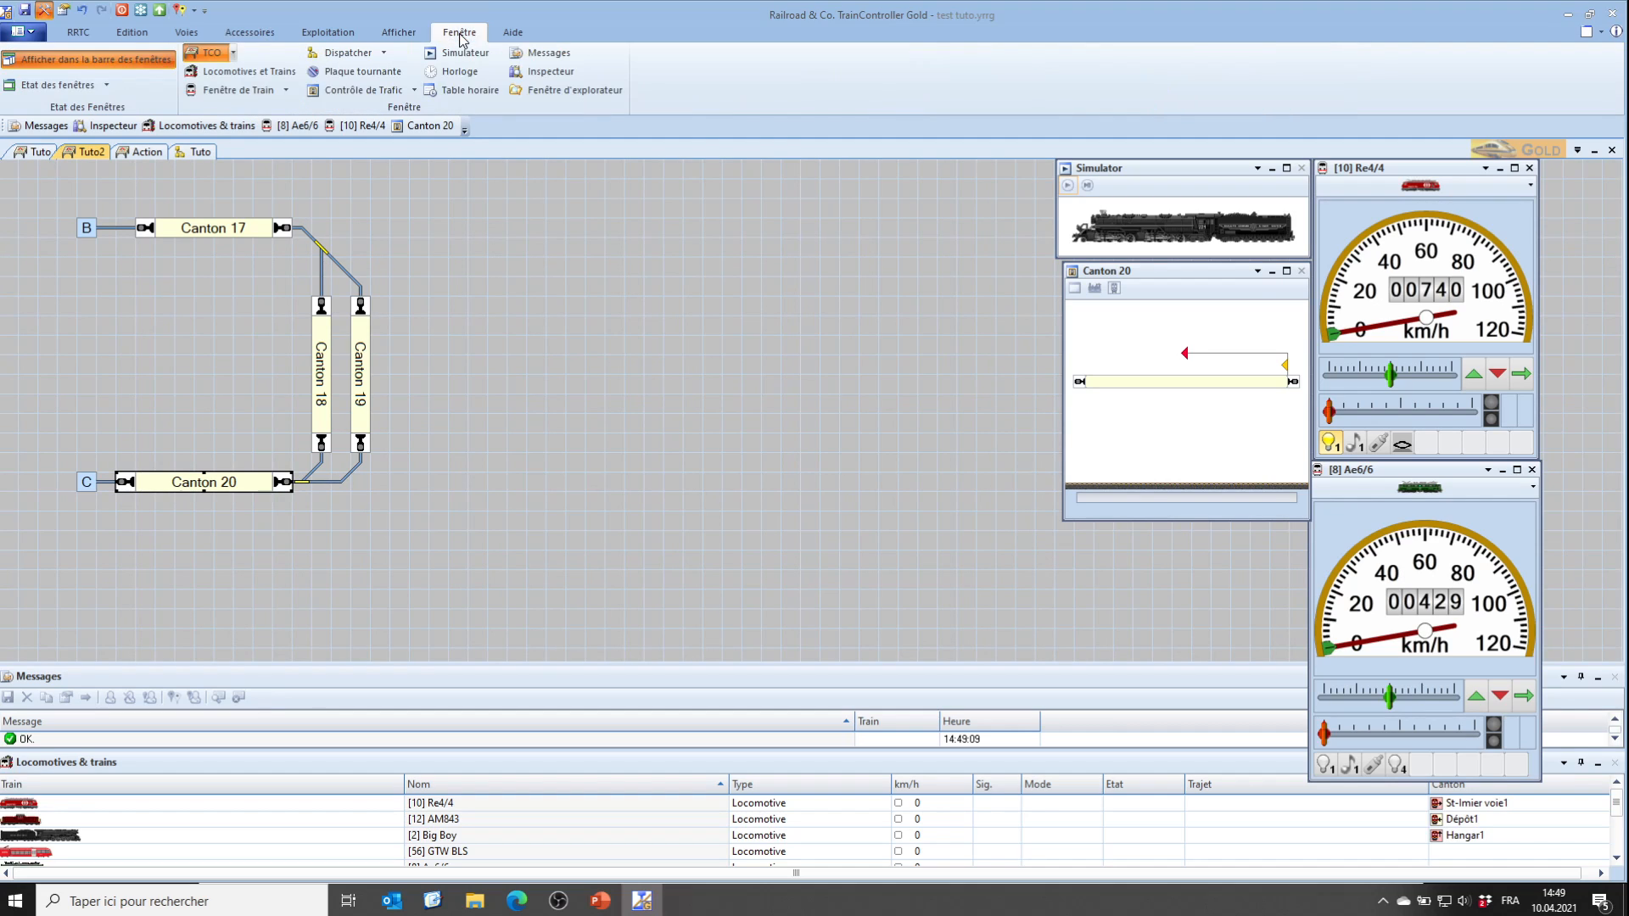
pyautogui.click(386, 53)
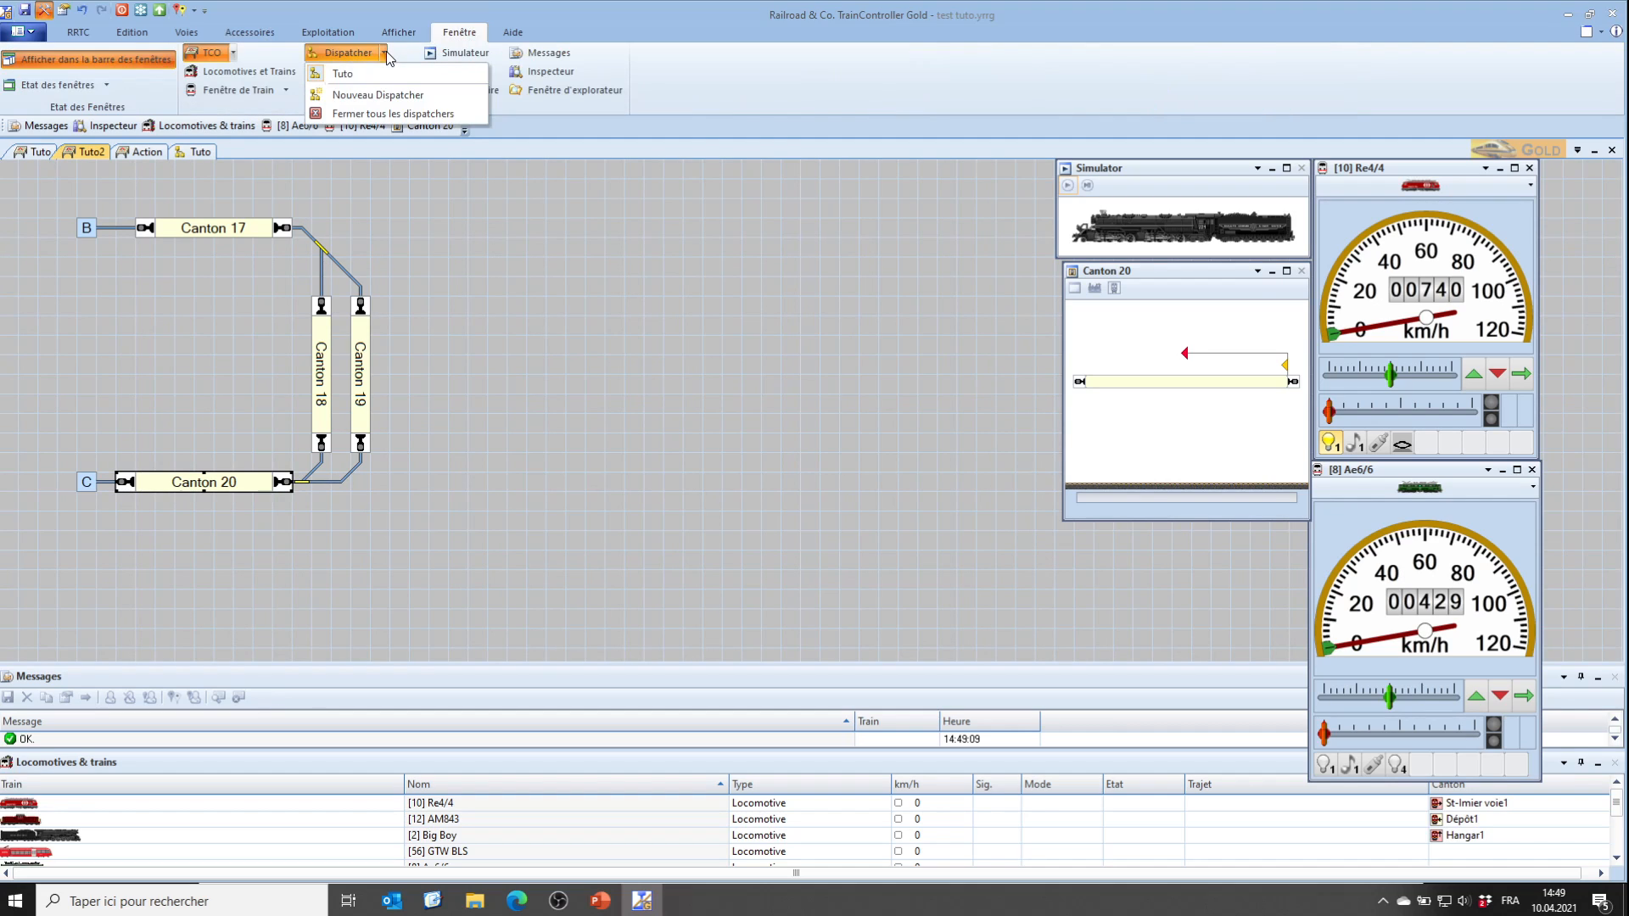
pyautogui.click(385, 98)
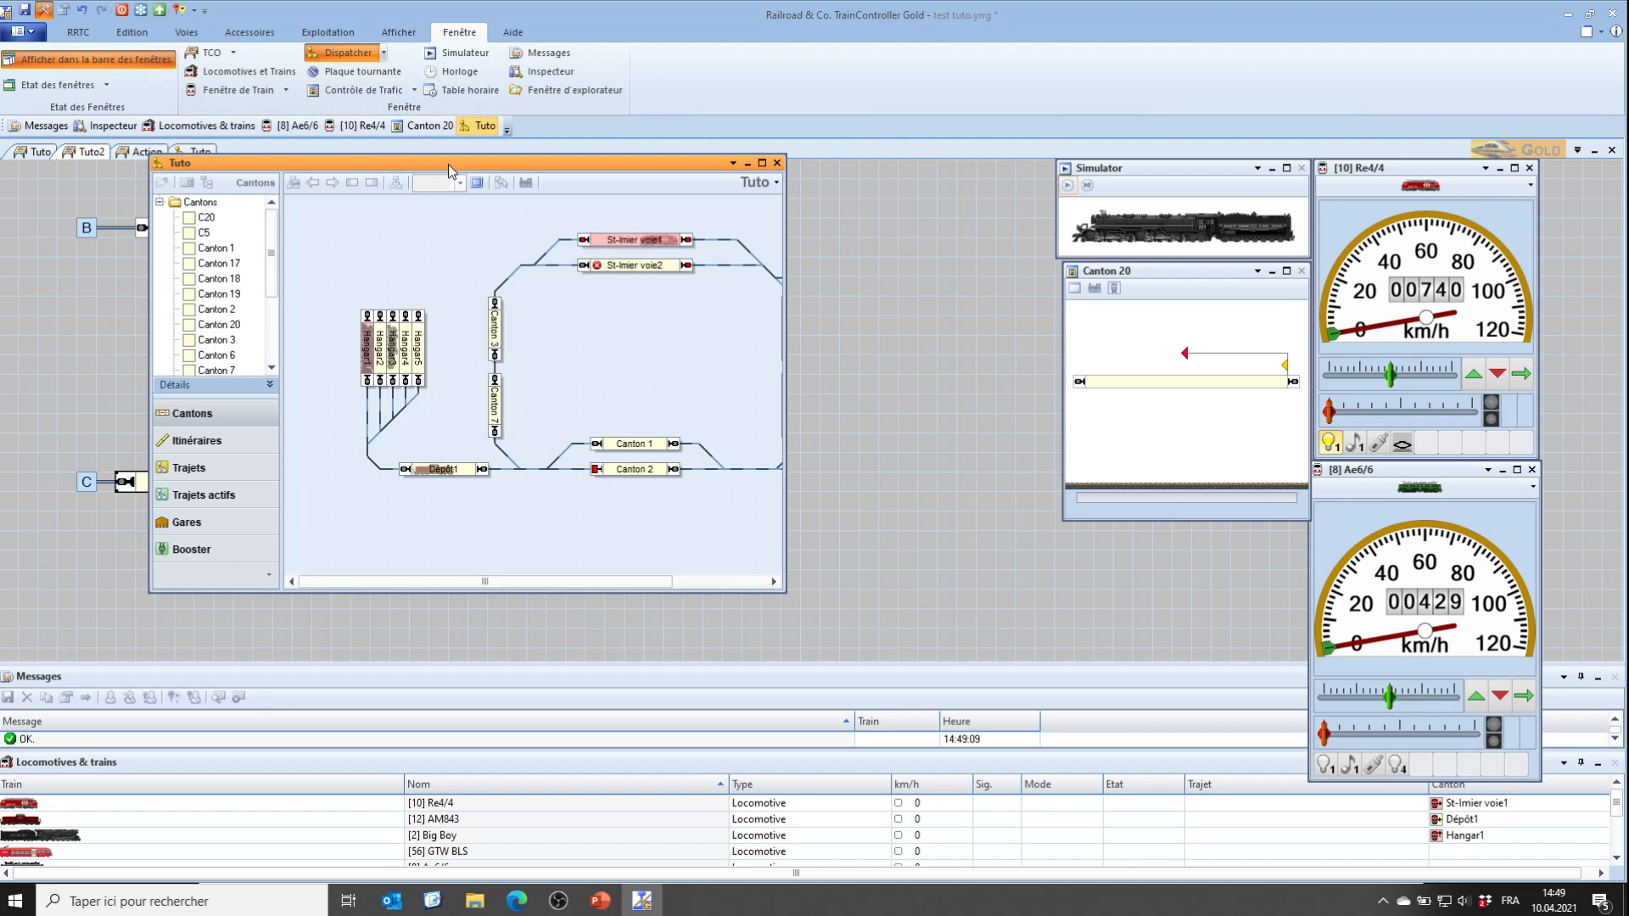
pyautogui.moveTo(448, 165); pyautogui.dragTo(563, 215)
pyautogui.click(815, 205)
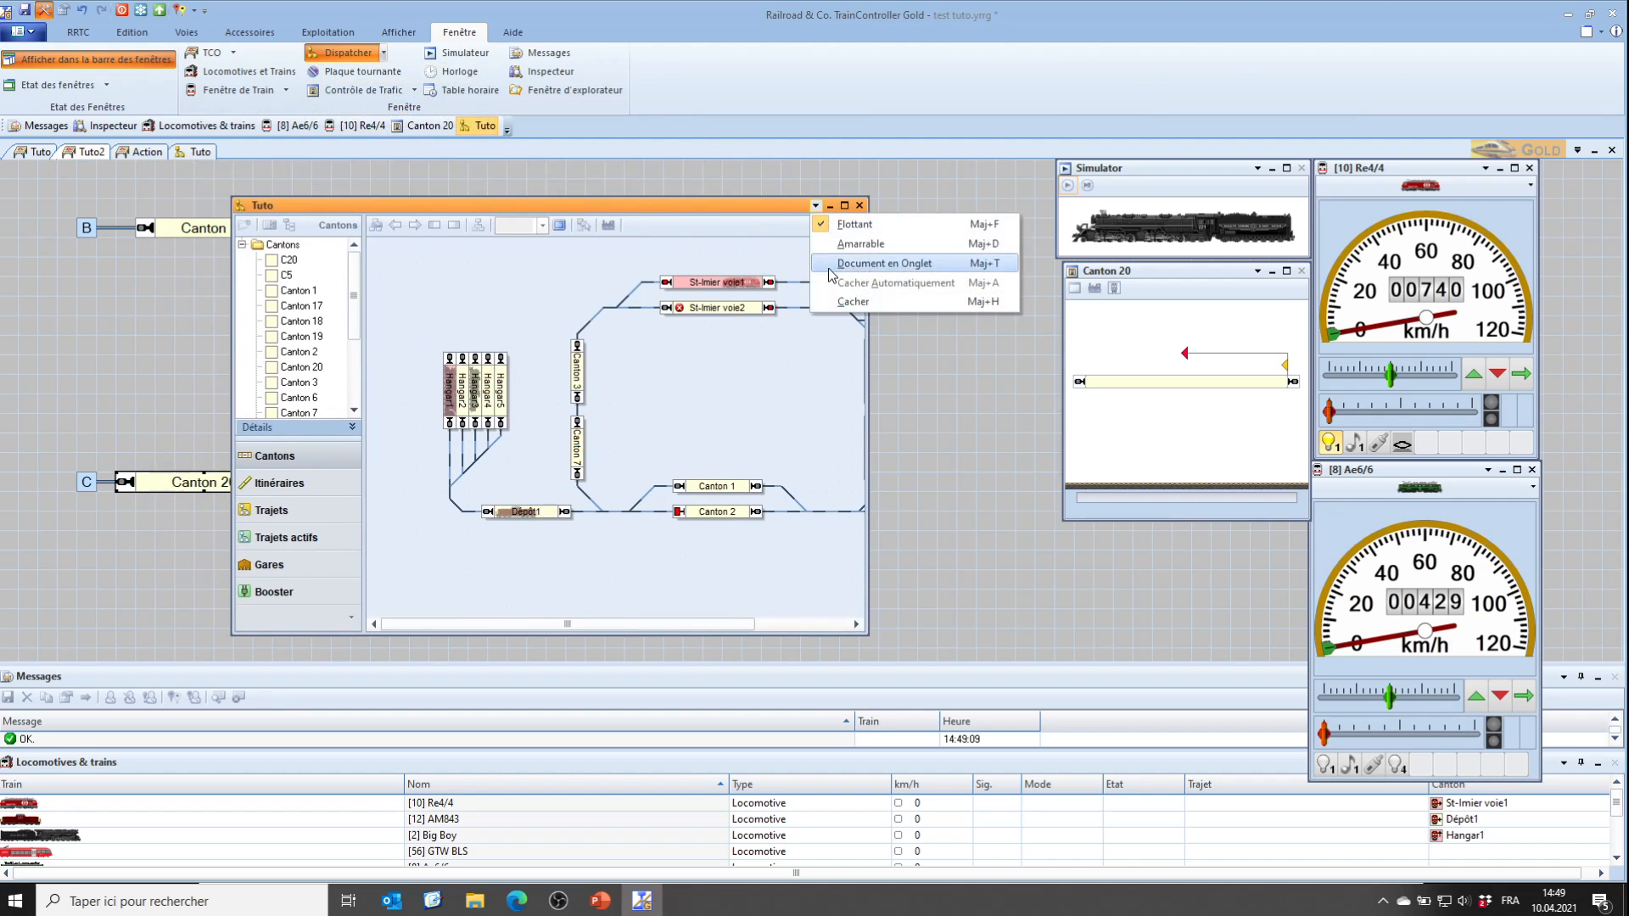
pyautogui.click(863, 264)
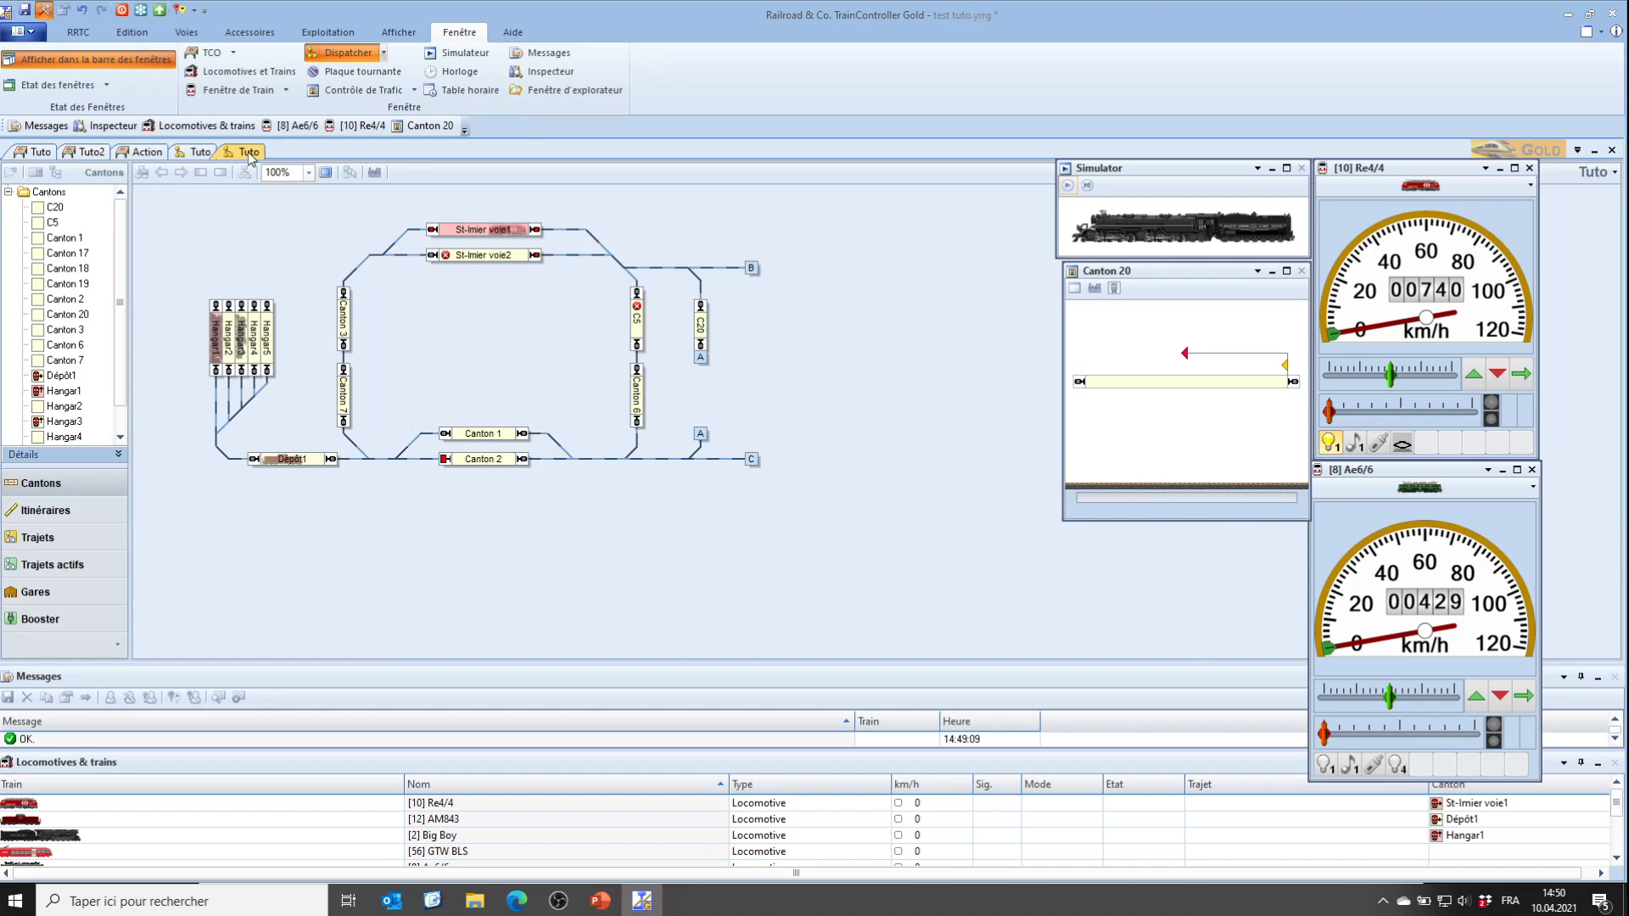
# Make the new dispatcher display the Tuto2 block diagram and widen its canton list
pyautogui.click(395, 32)
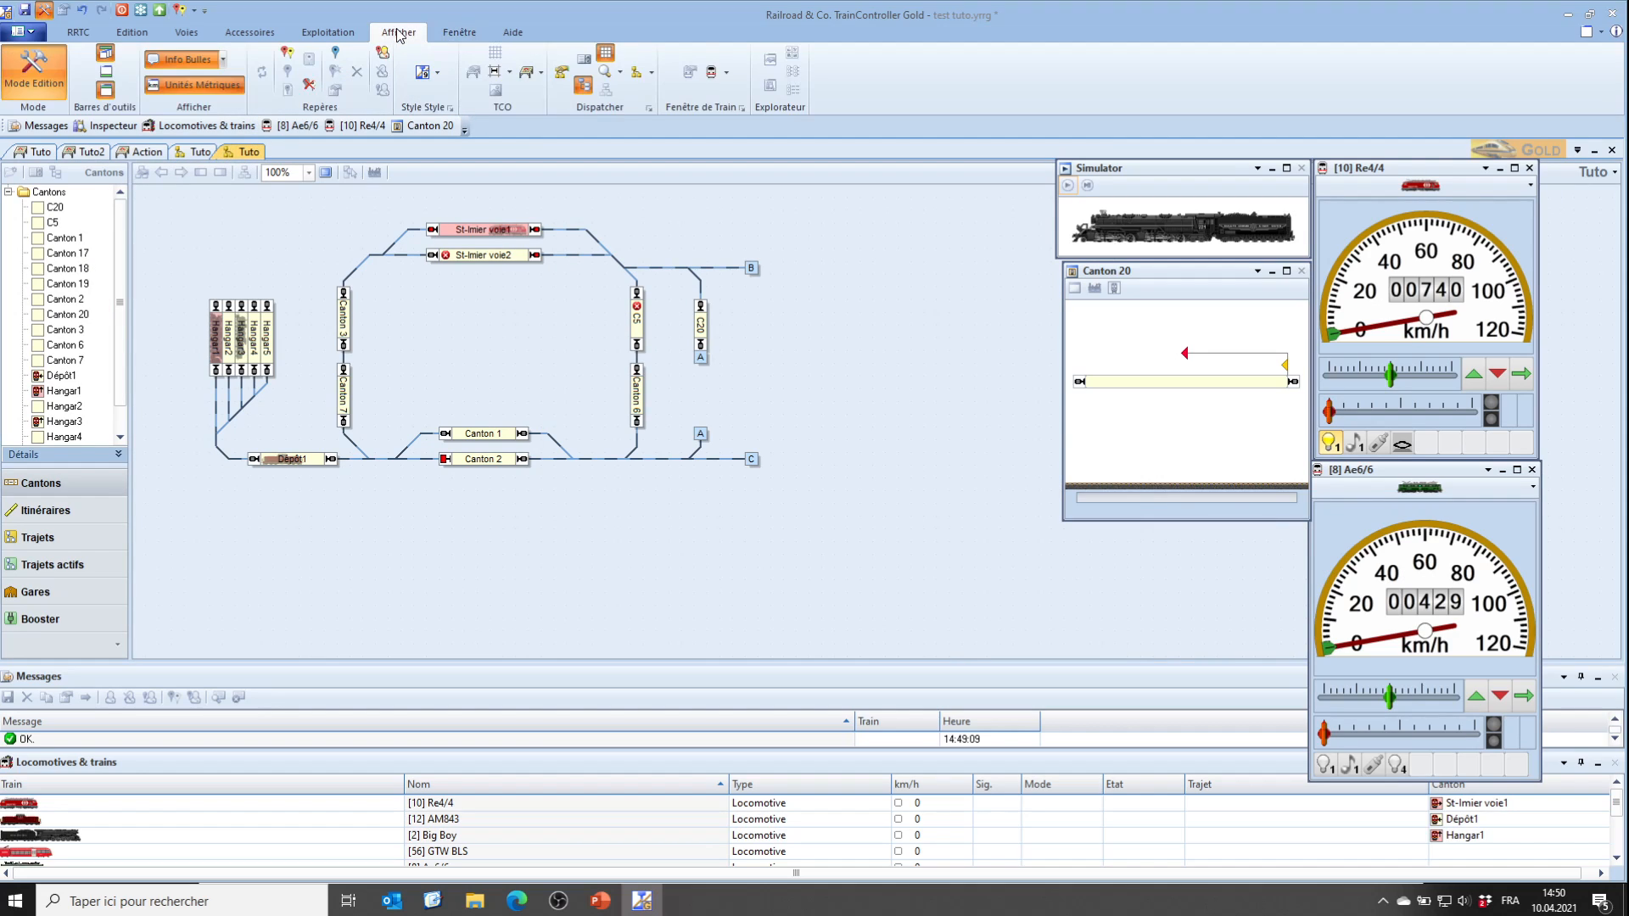
pyautogui.click(651, 74)
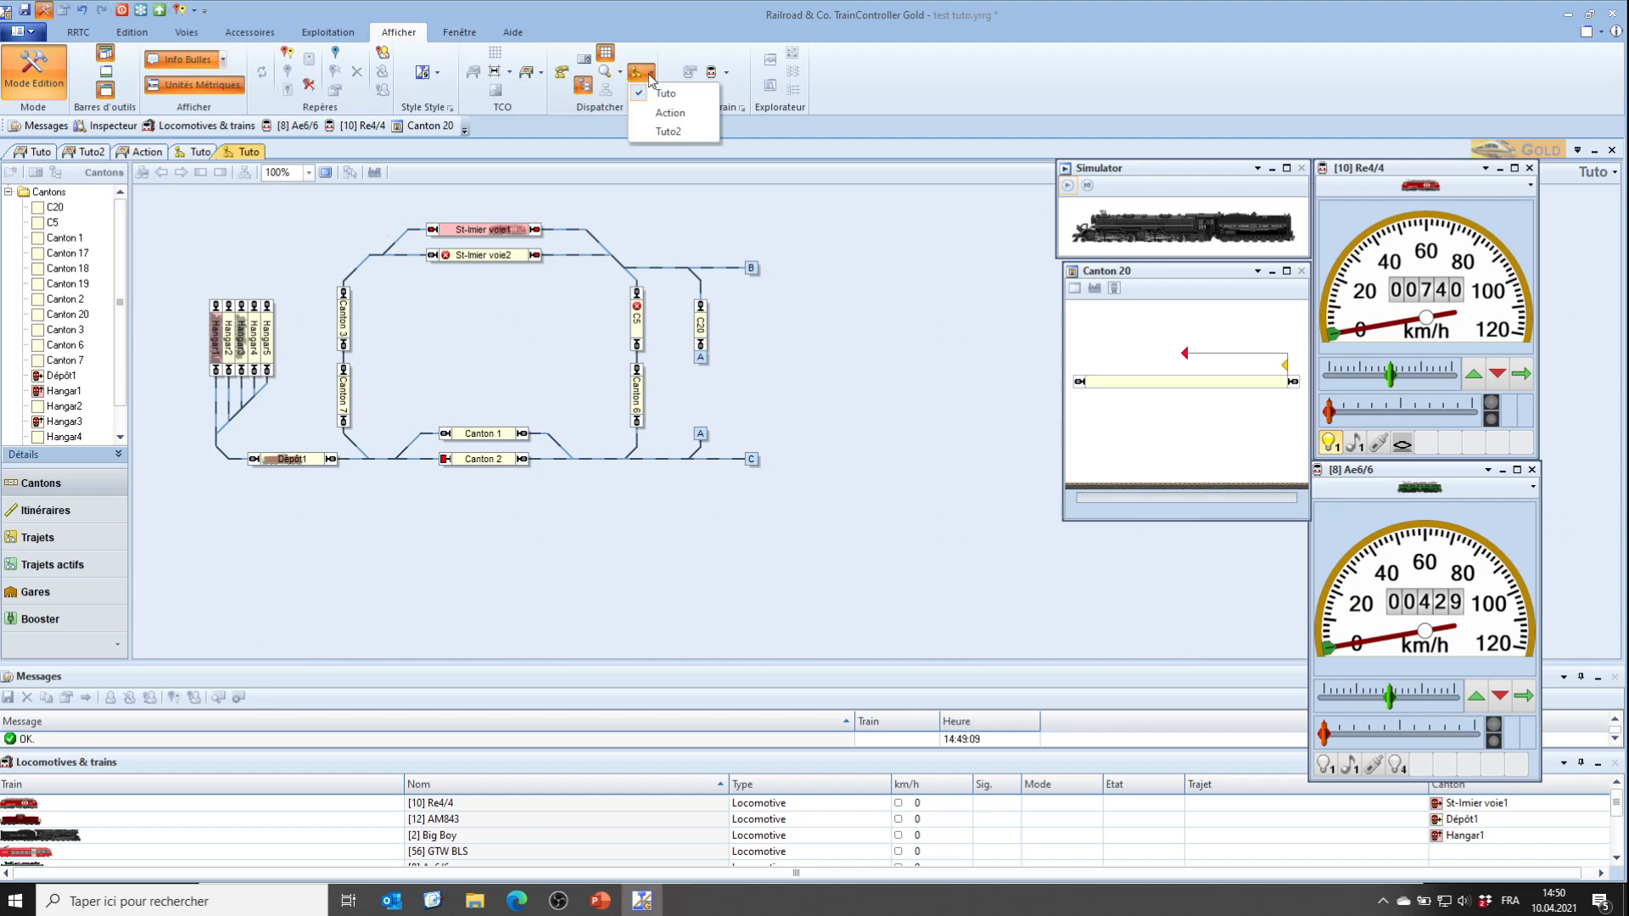
pyautogui.click(667, 132)
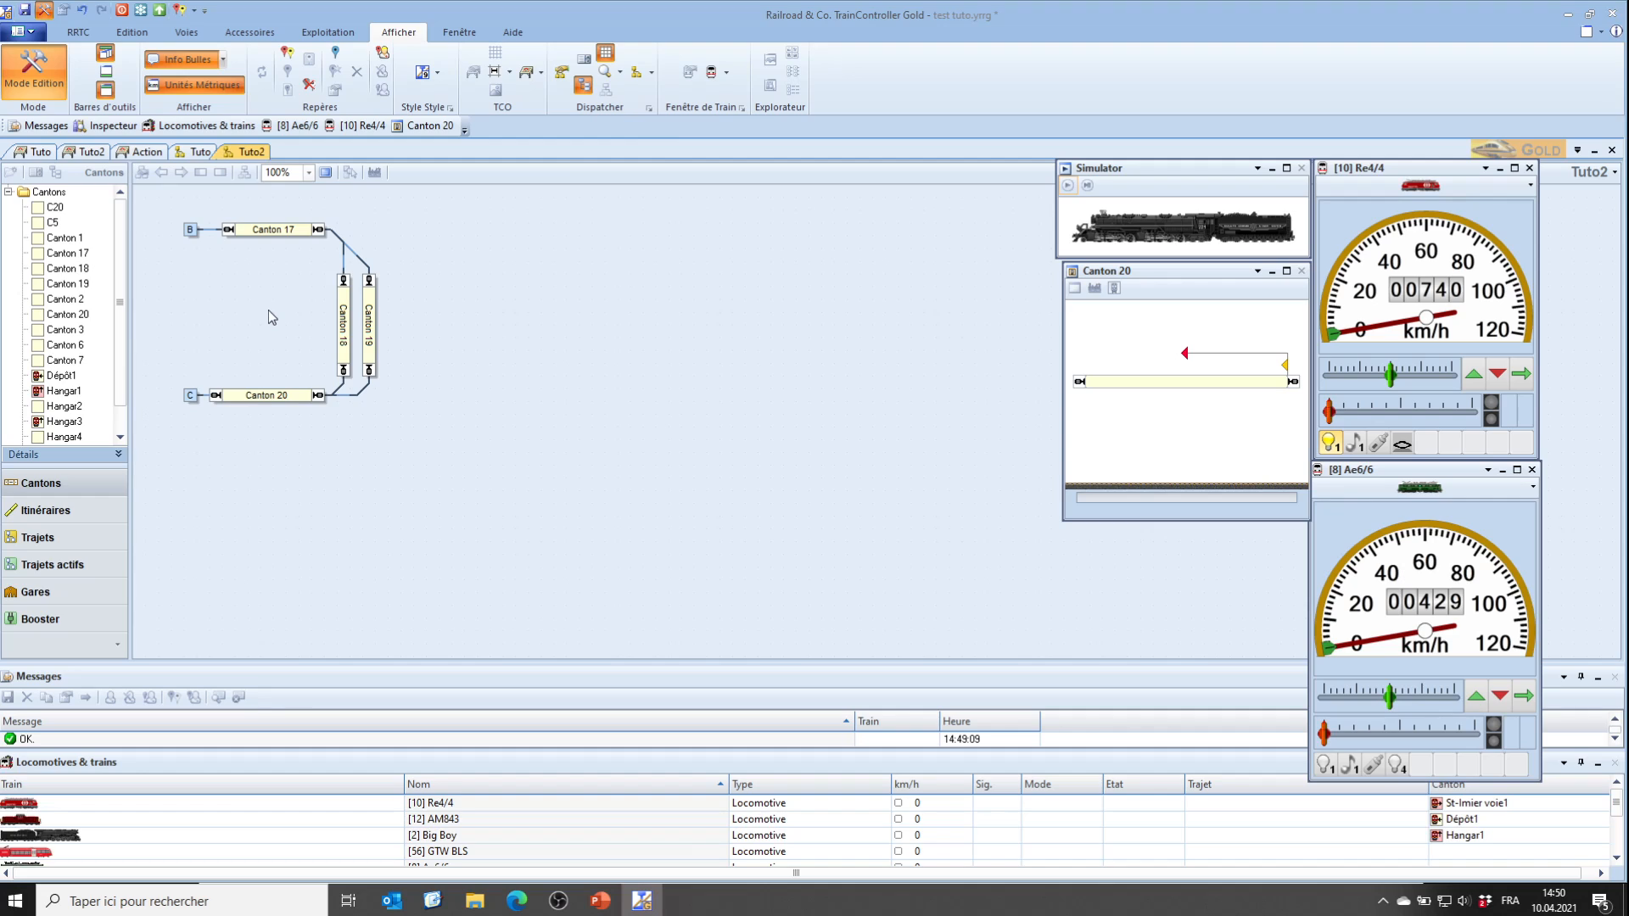
pyautogui.moveTo(131, 288); pyautogui.dragTo(262, 294)
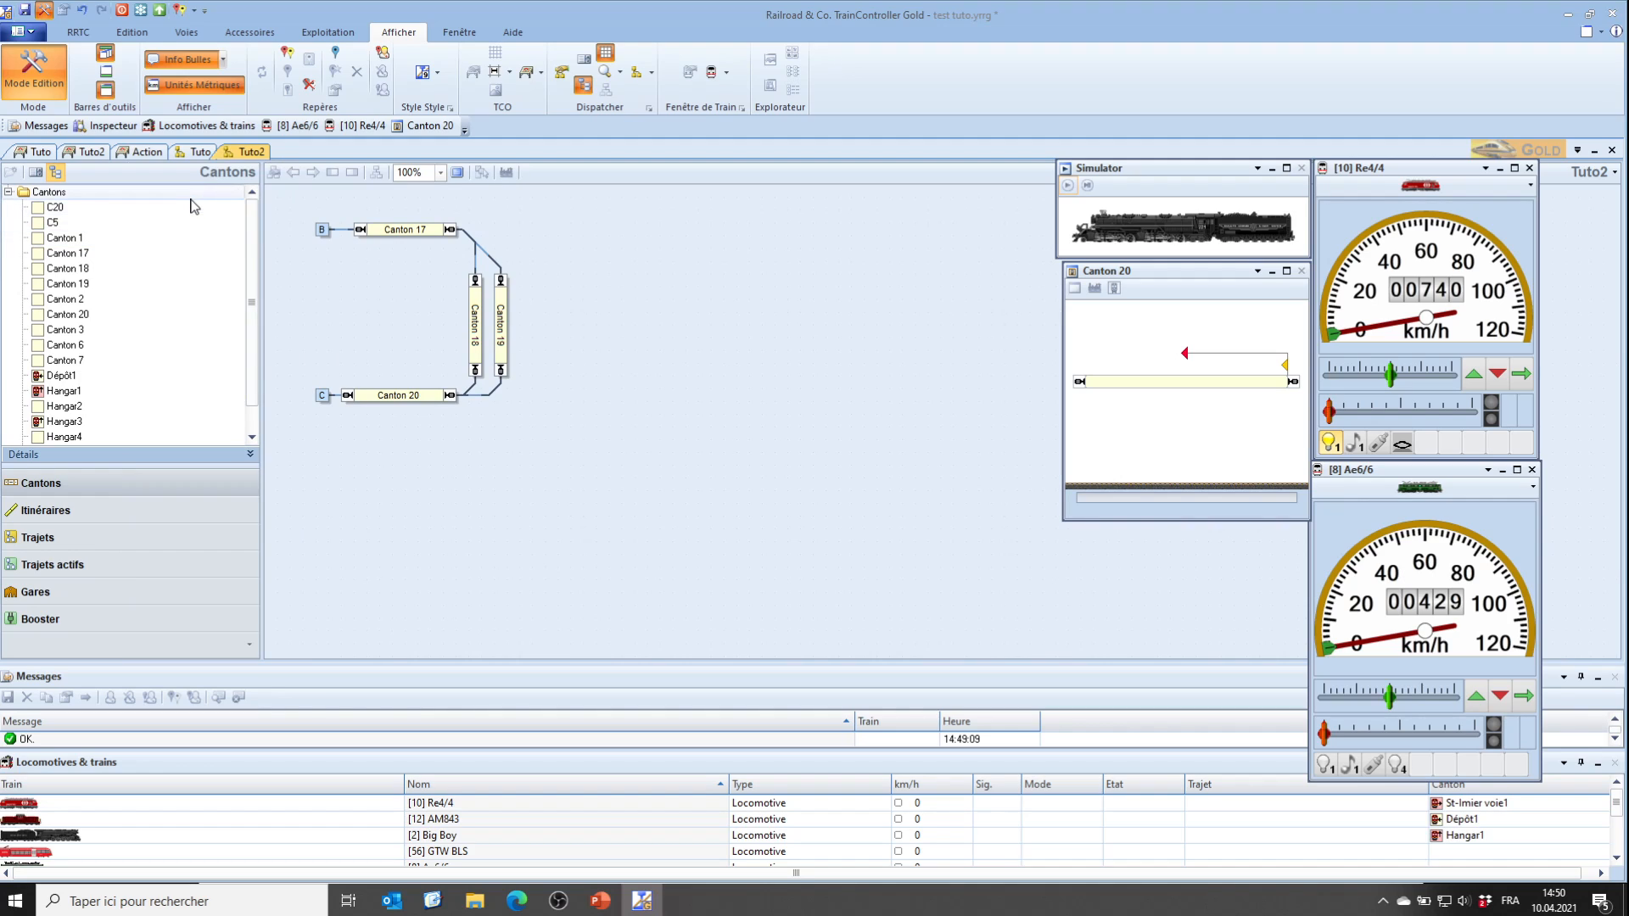
# Create a new trajet in the Tuto dispatcher
pyautogui.click(192, 157)
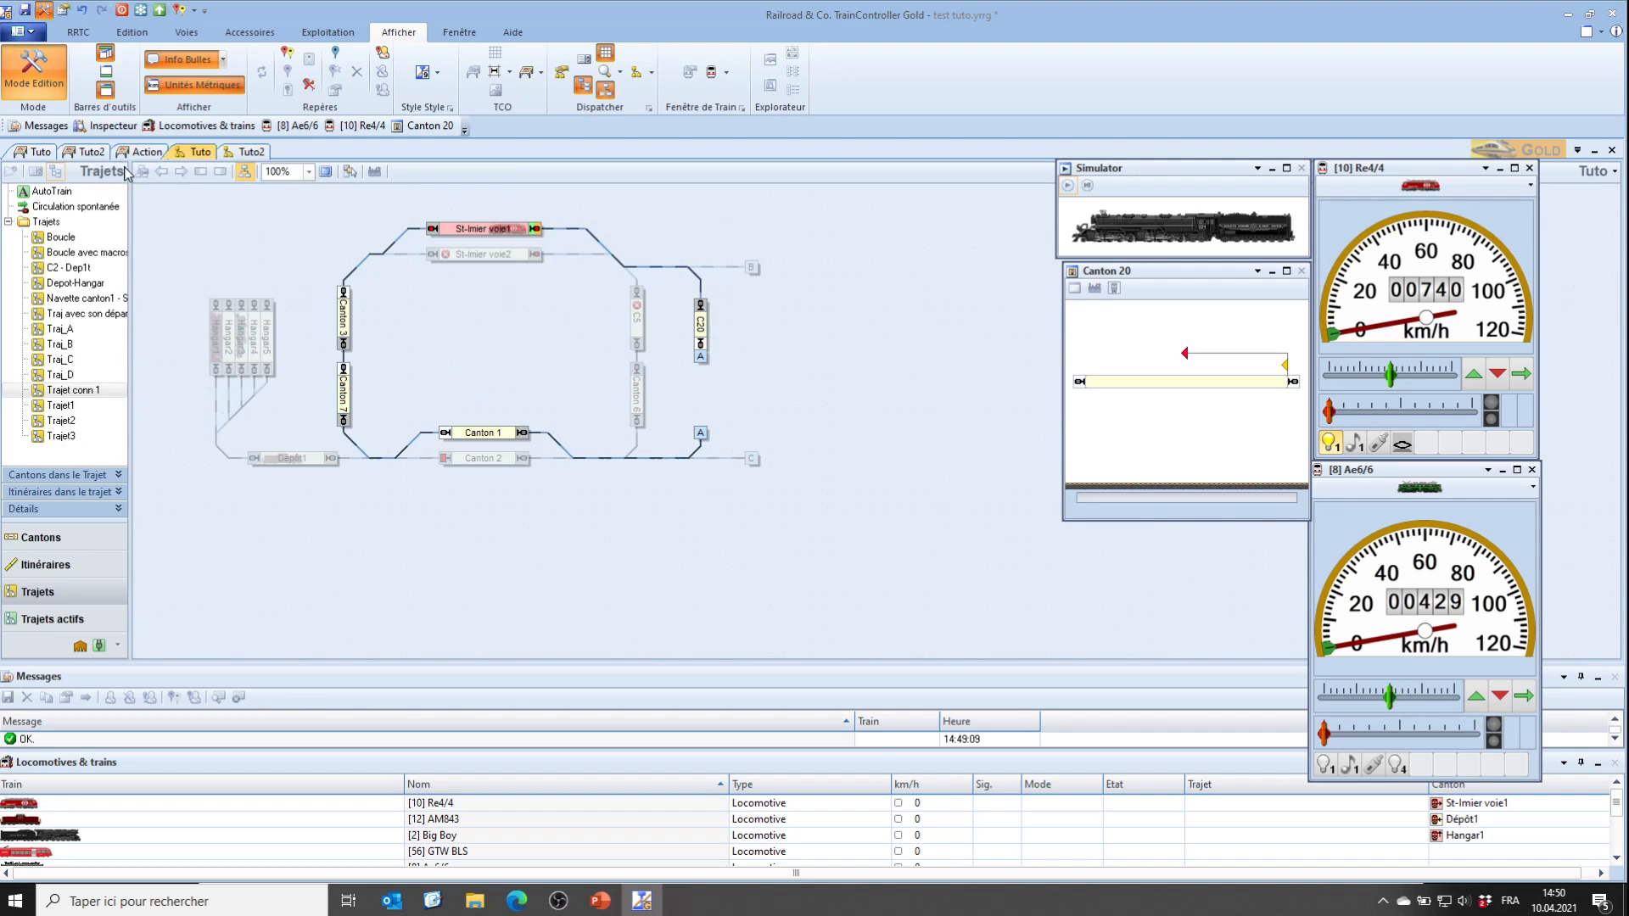
pyautogui.click(84, 392)
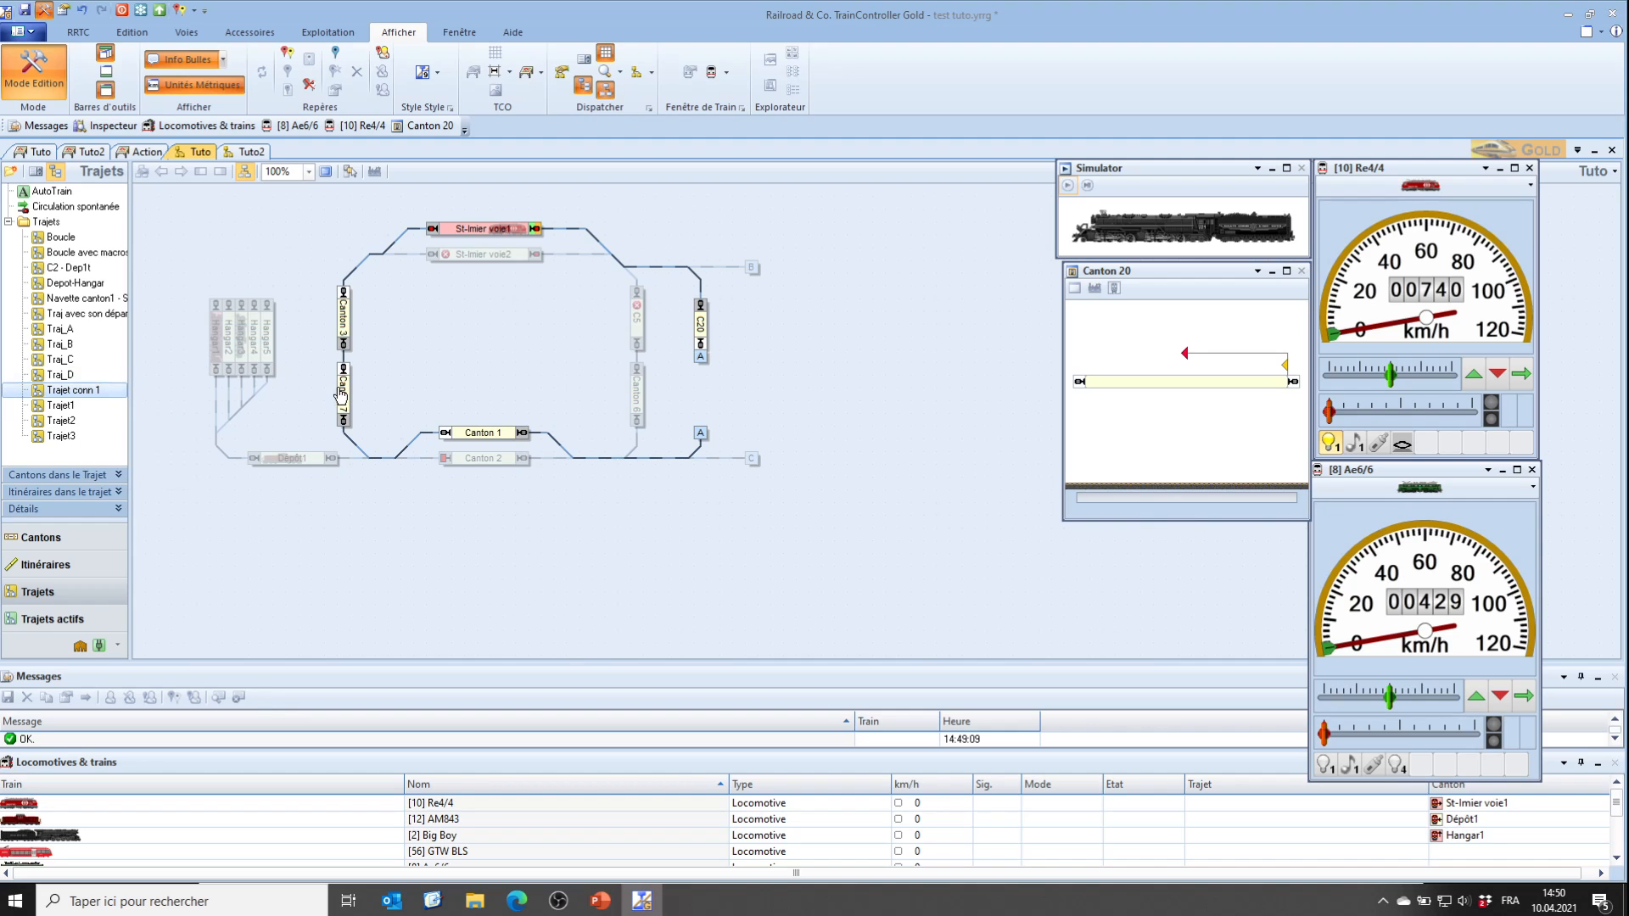
pyautogui.click(222, 33)
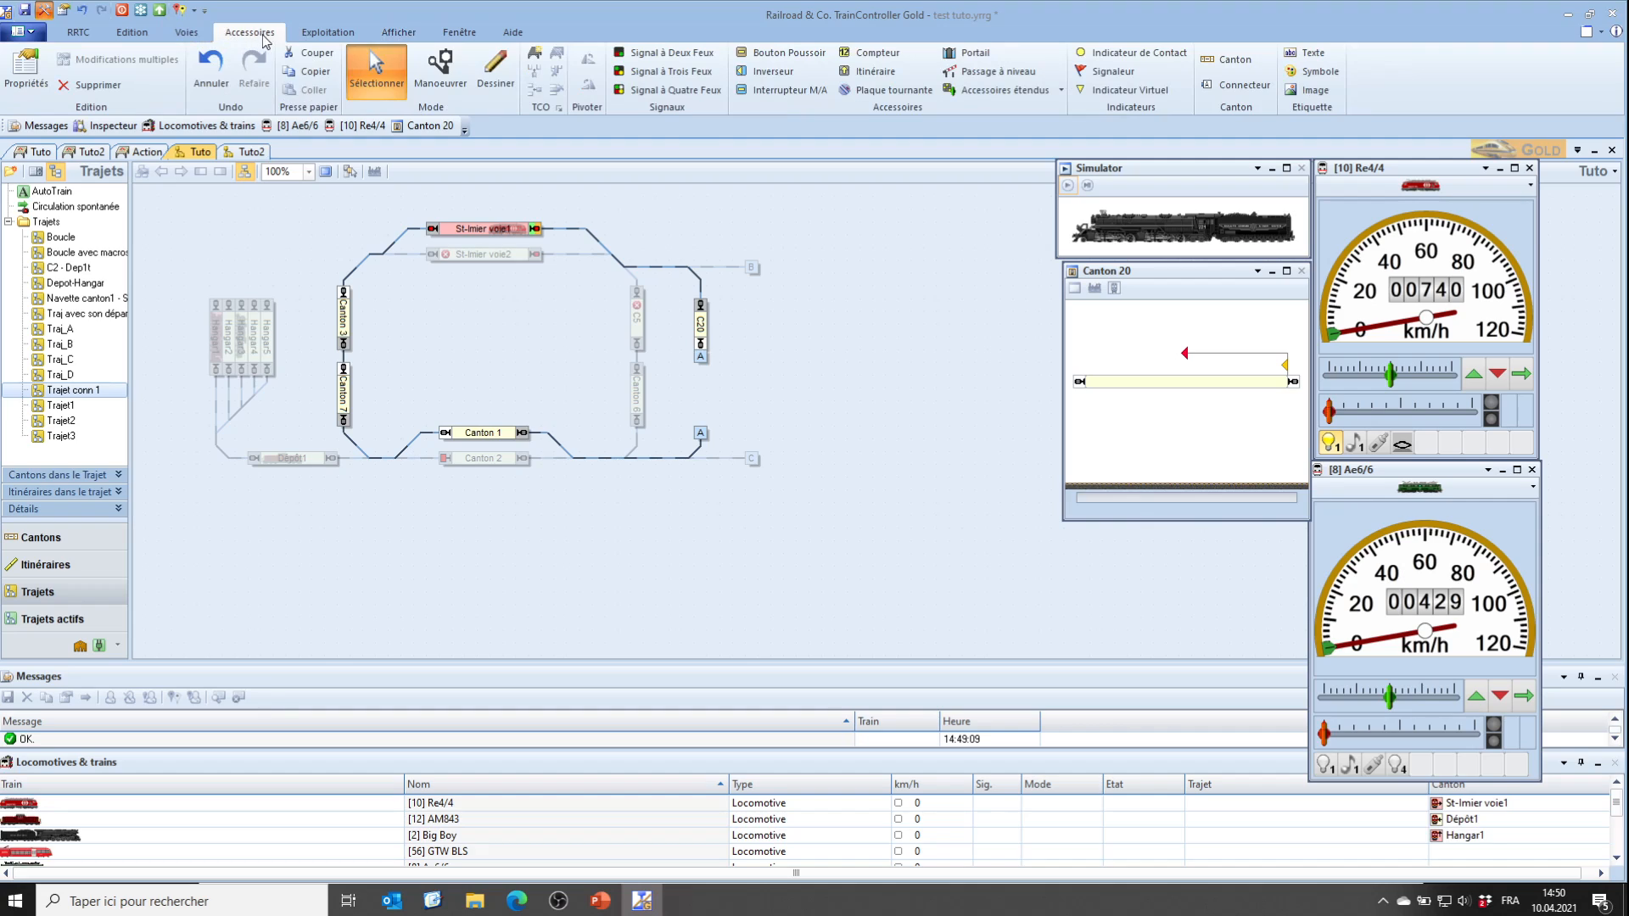
pyautogui.click(326, 32)
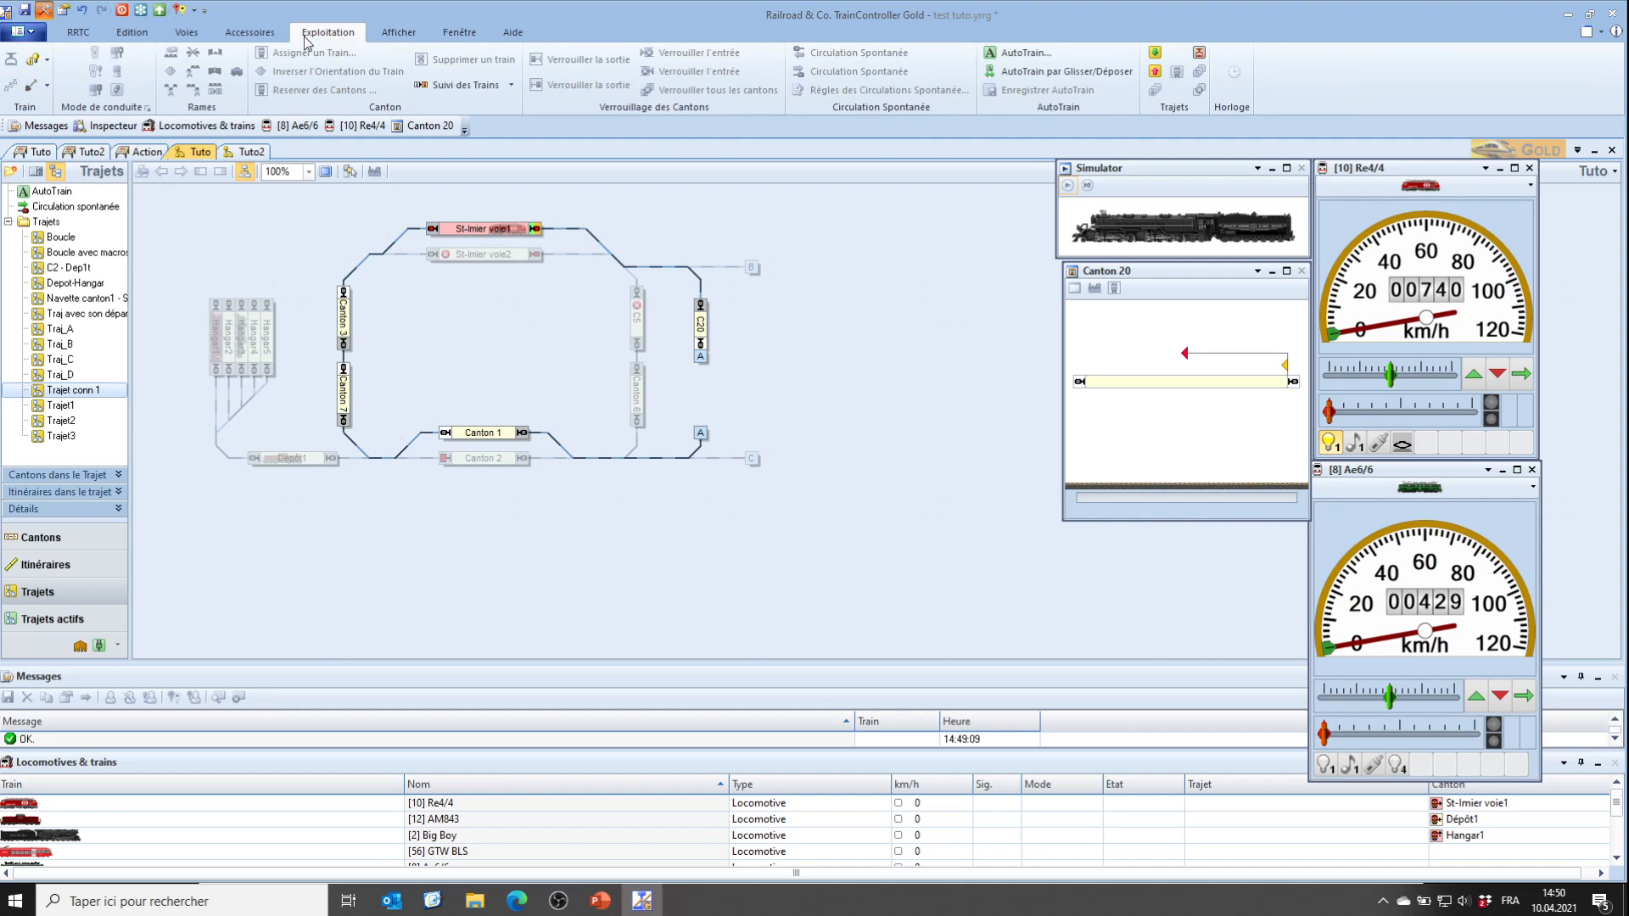
pyautogui.click(132, 32)
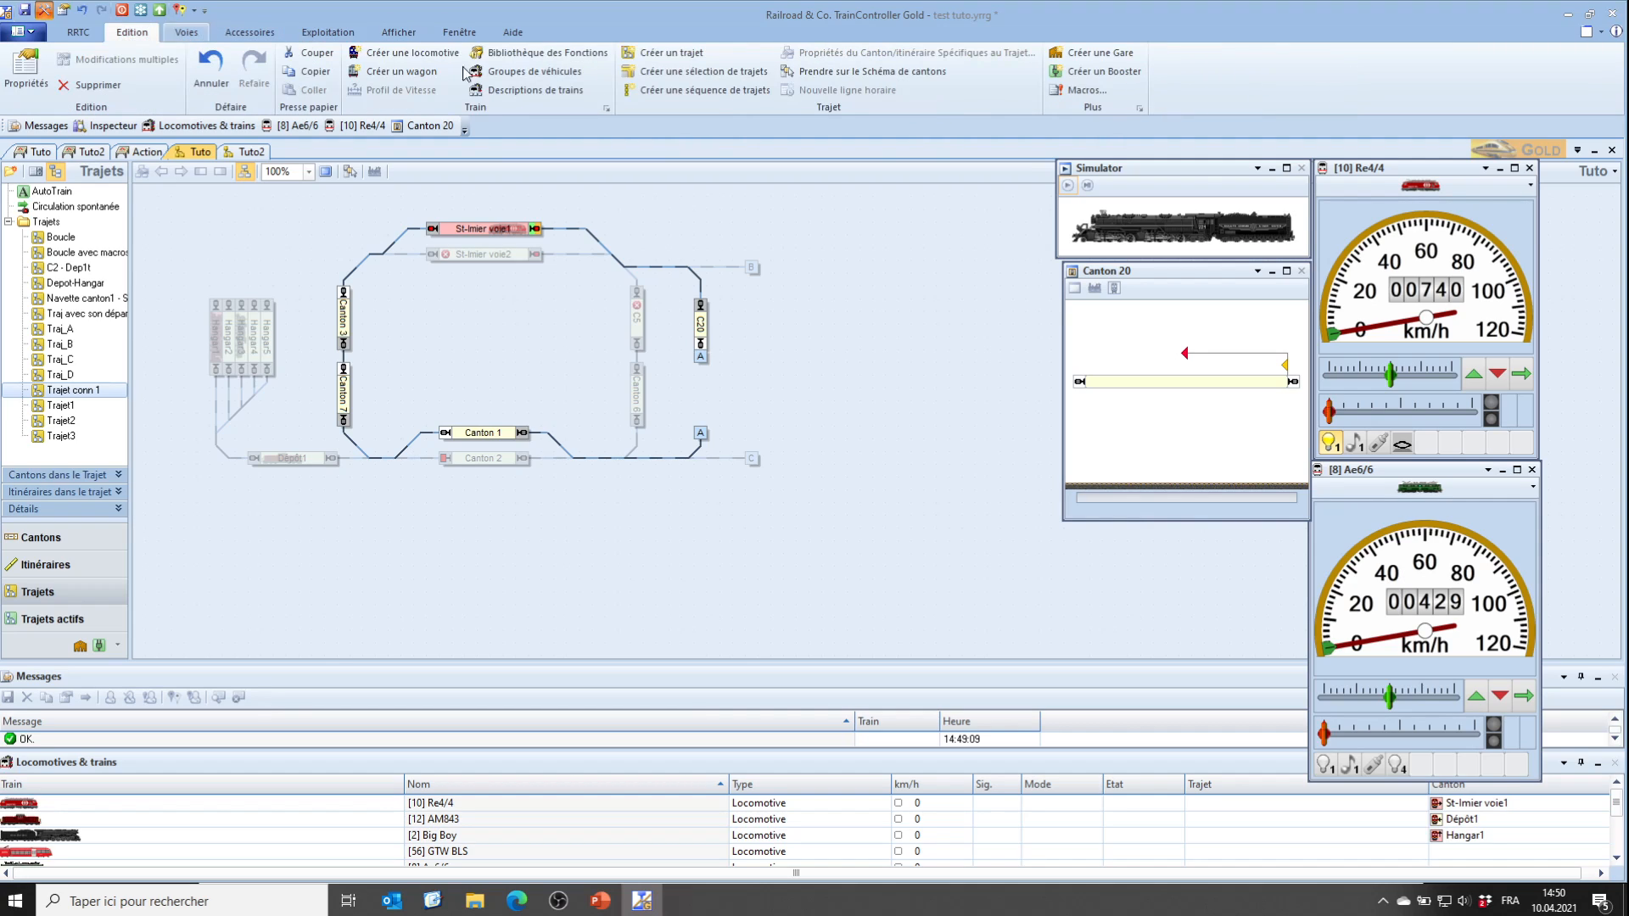
pyautogui.click(663, 53)
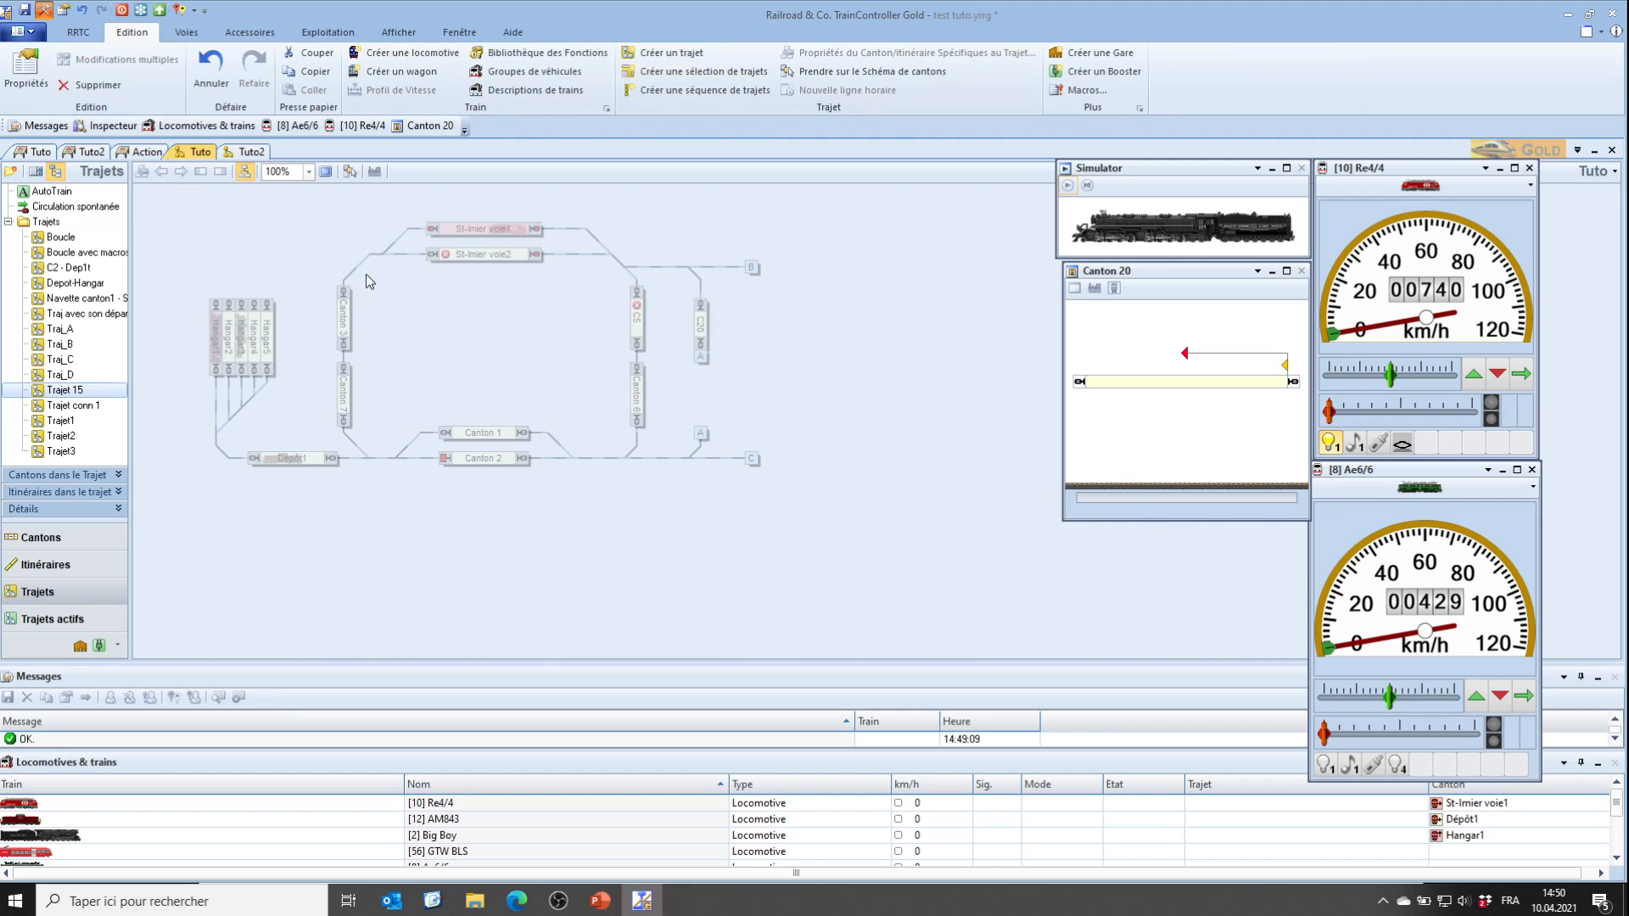
# Name the new trajet "Trajet conn 2" and disable the rule that selects only trains in the starting cantons
pyautogui.doubleClick(85, 396)
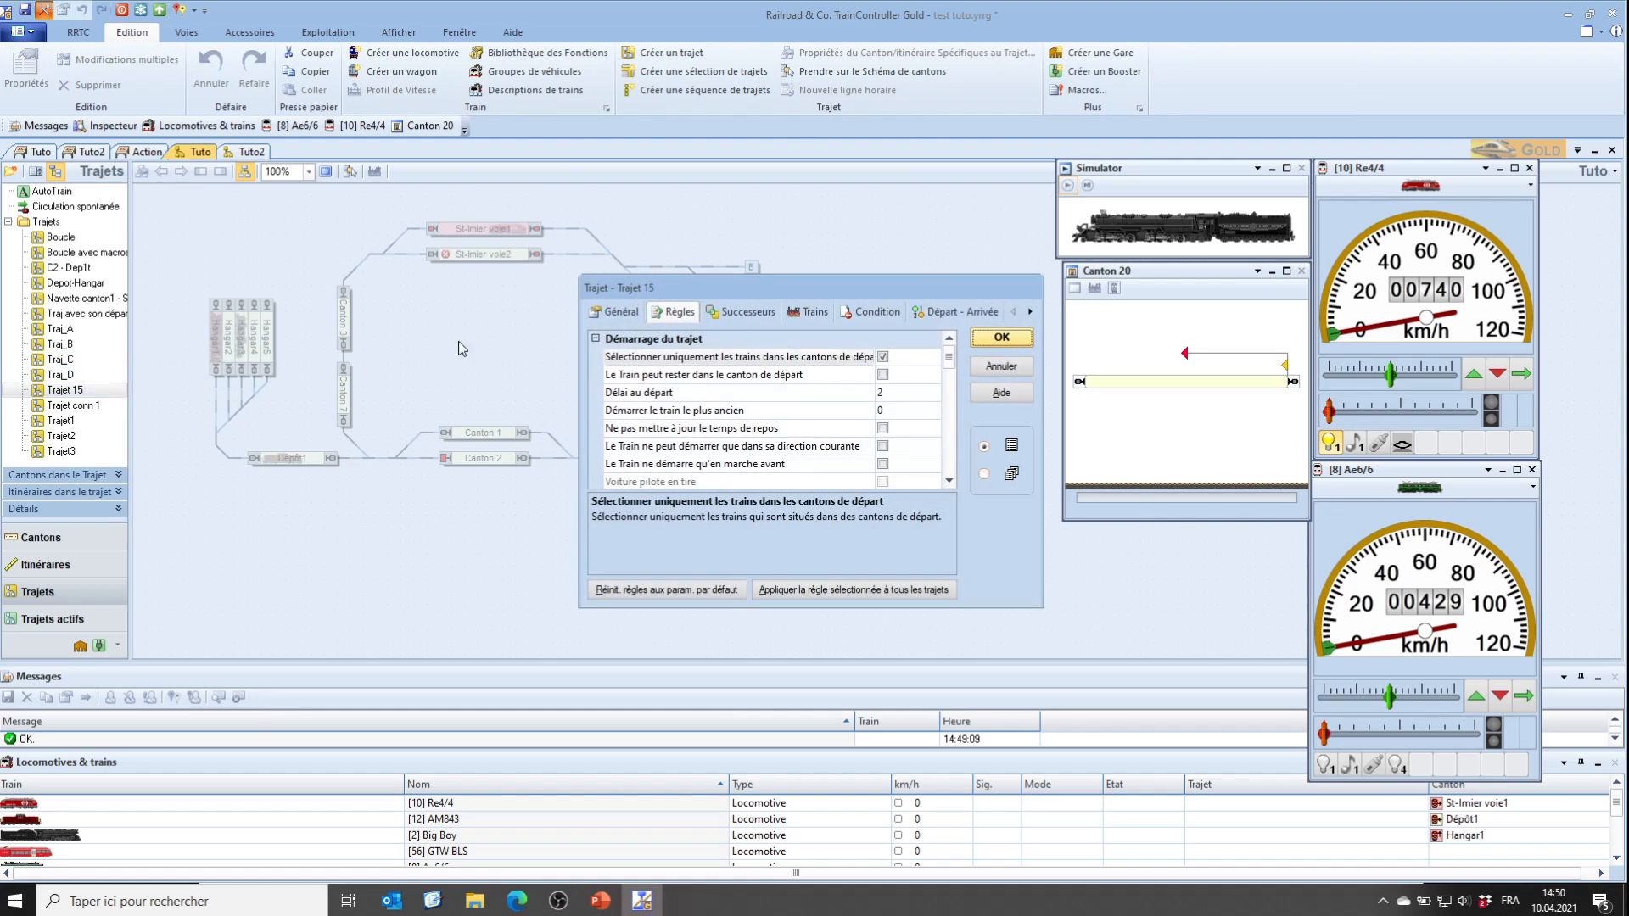
pyautogui.click(617, 313)
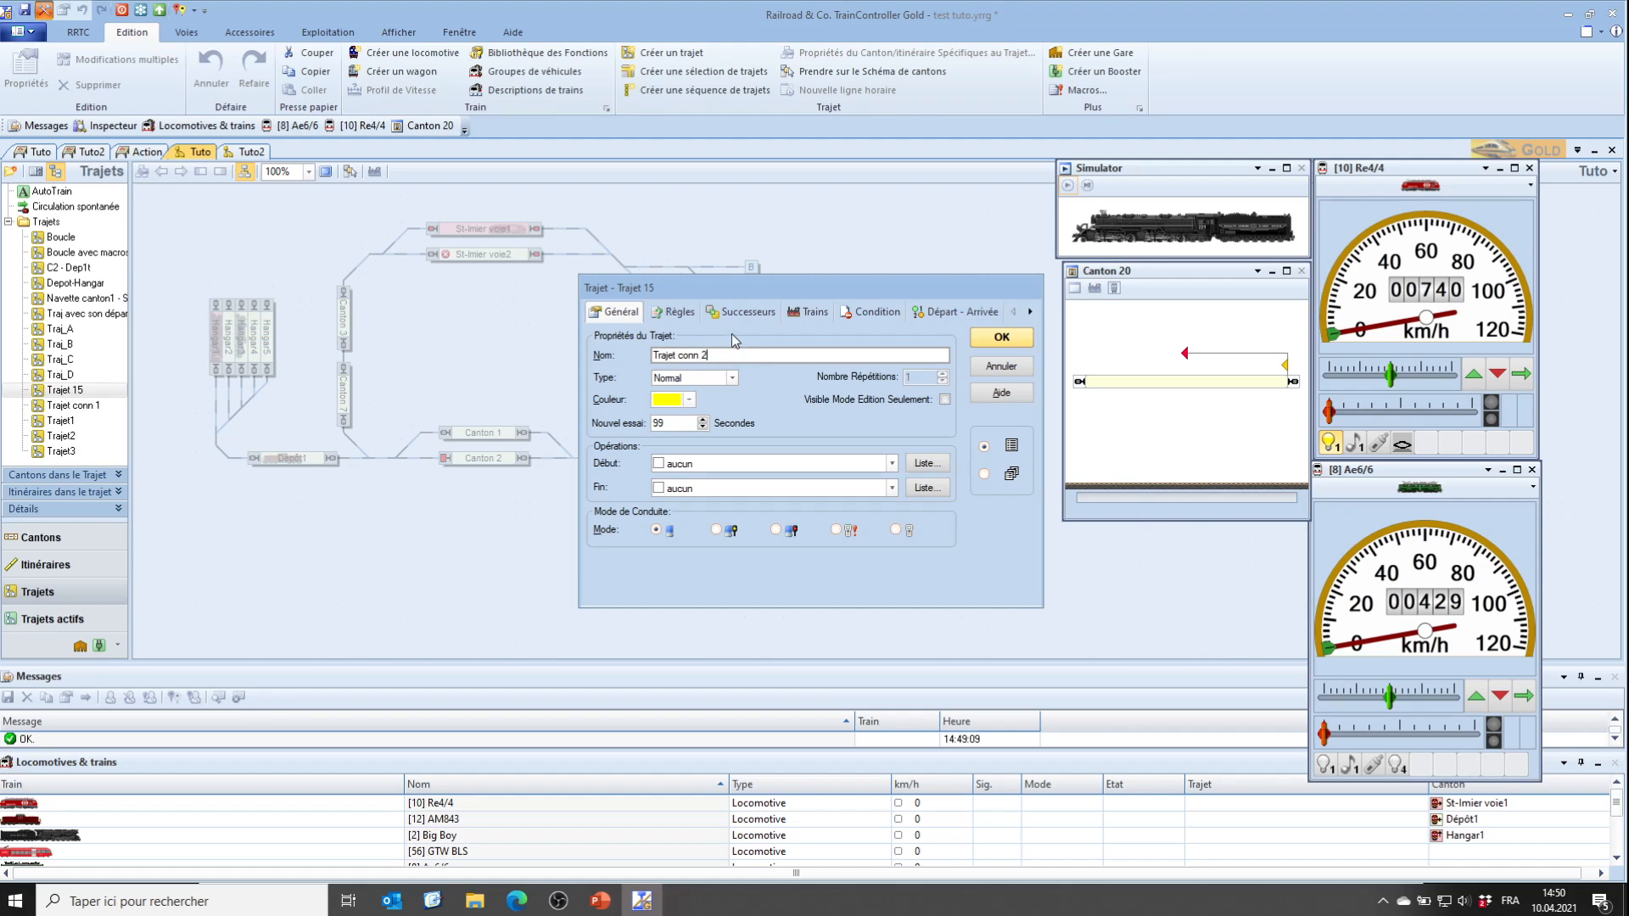
pyautogui.click(676, 312)
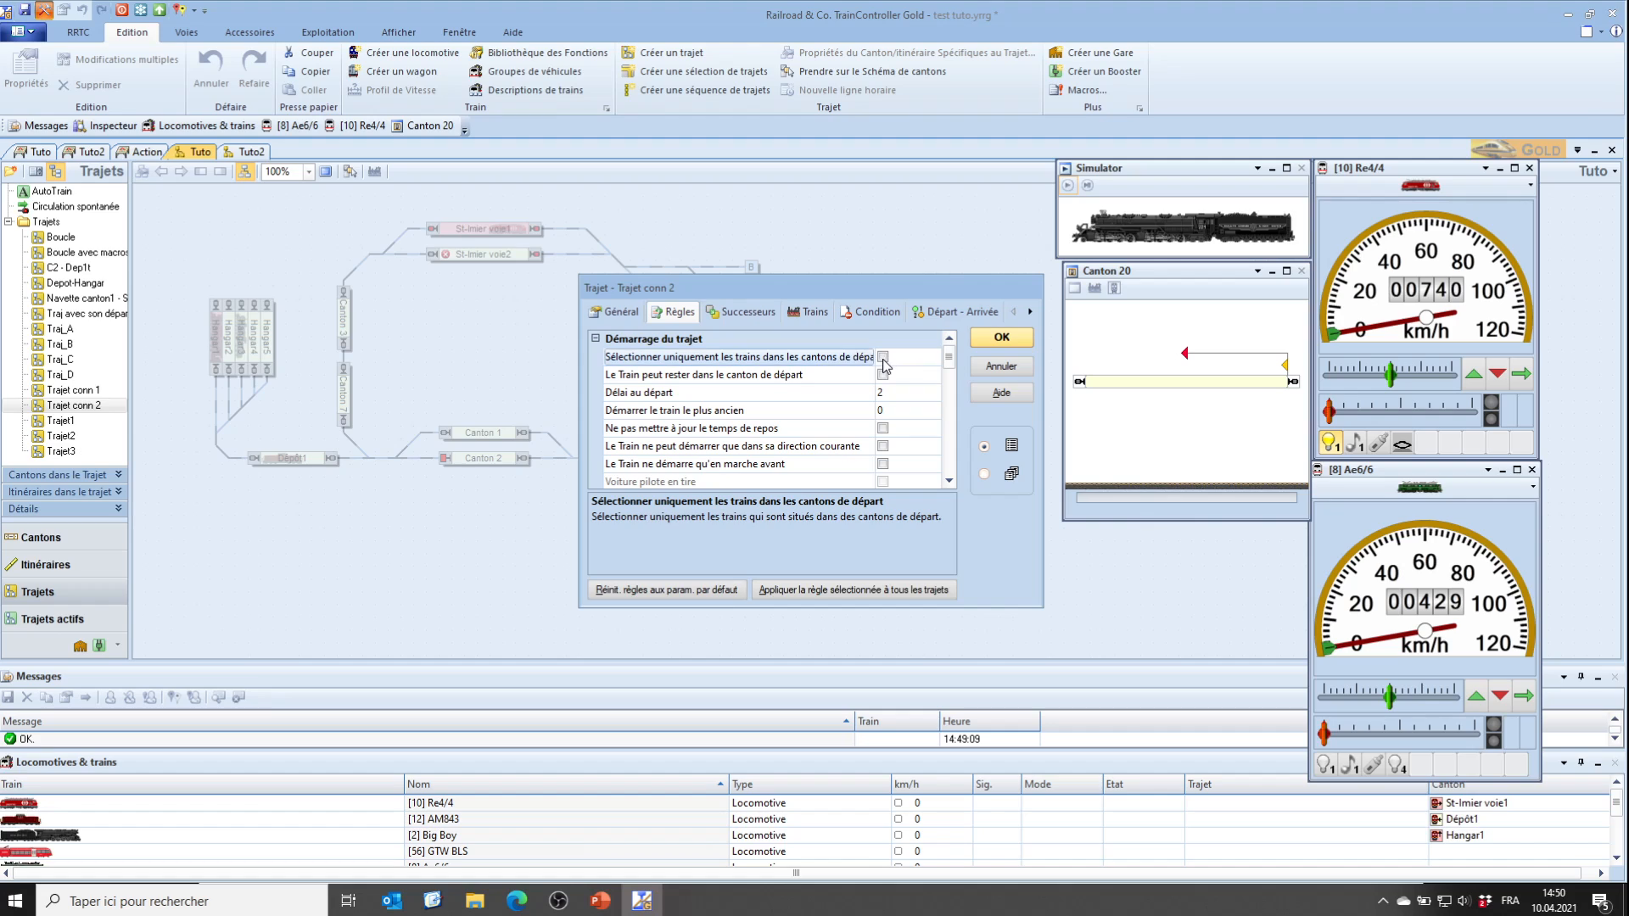
pyautogui.click(1007, 343)
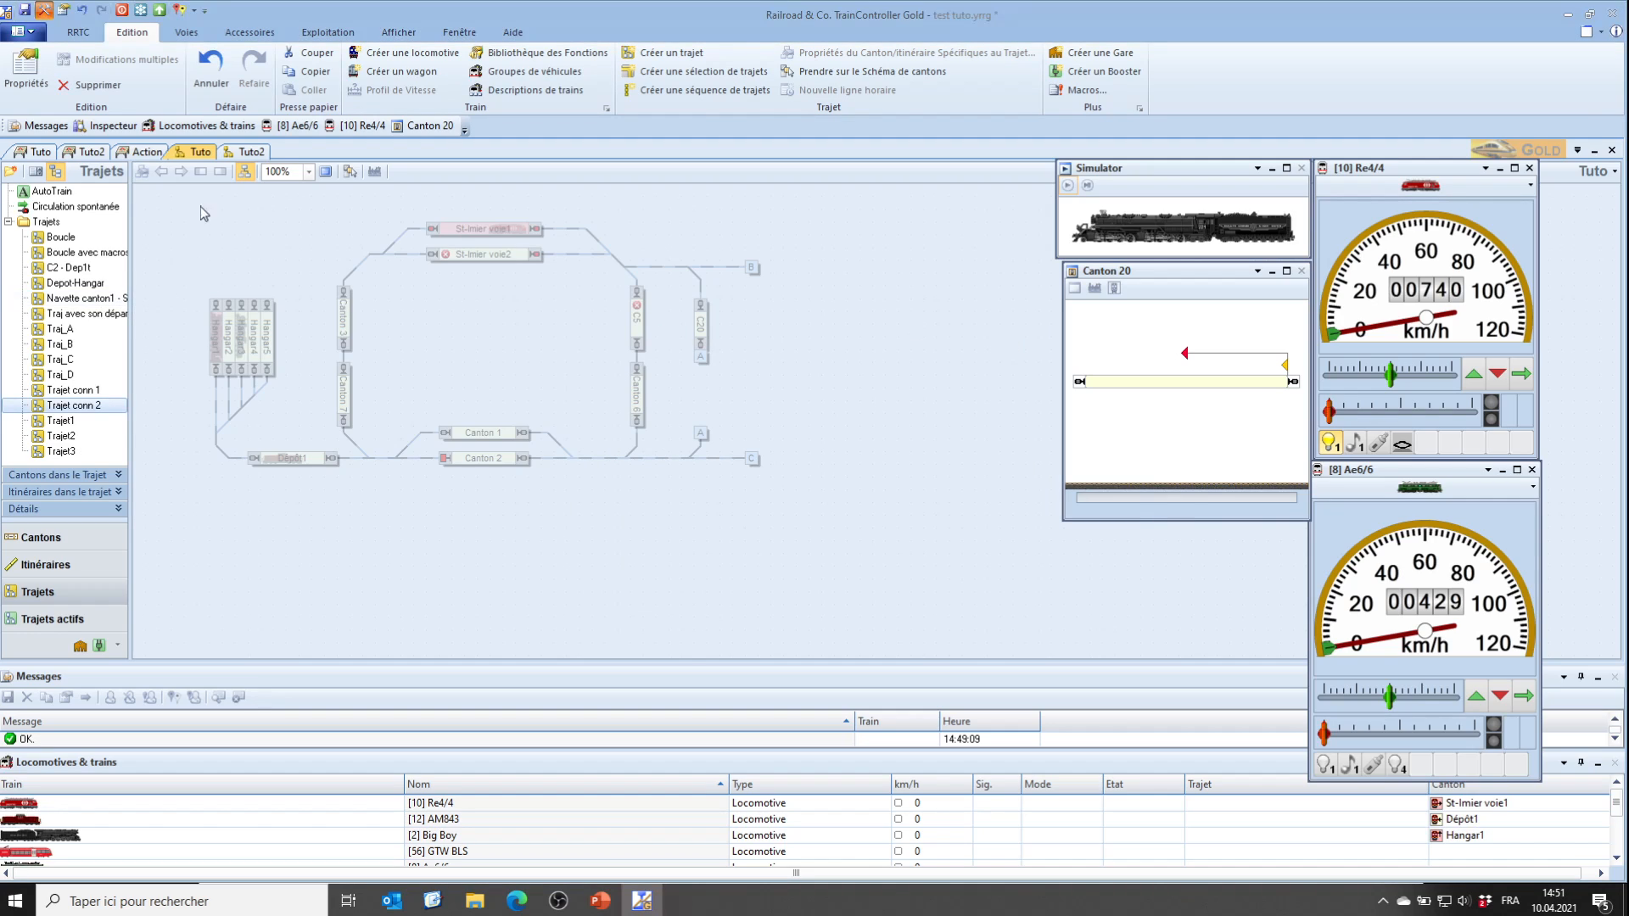
# Start recording Trajet conn 2 on the block diagram, from St-Imier voie1 to connector B
pyautogui.click(347, 174)
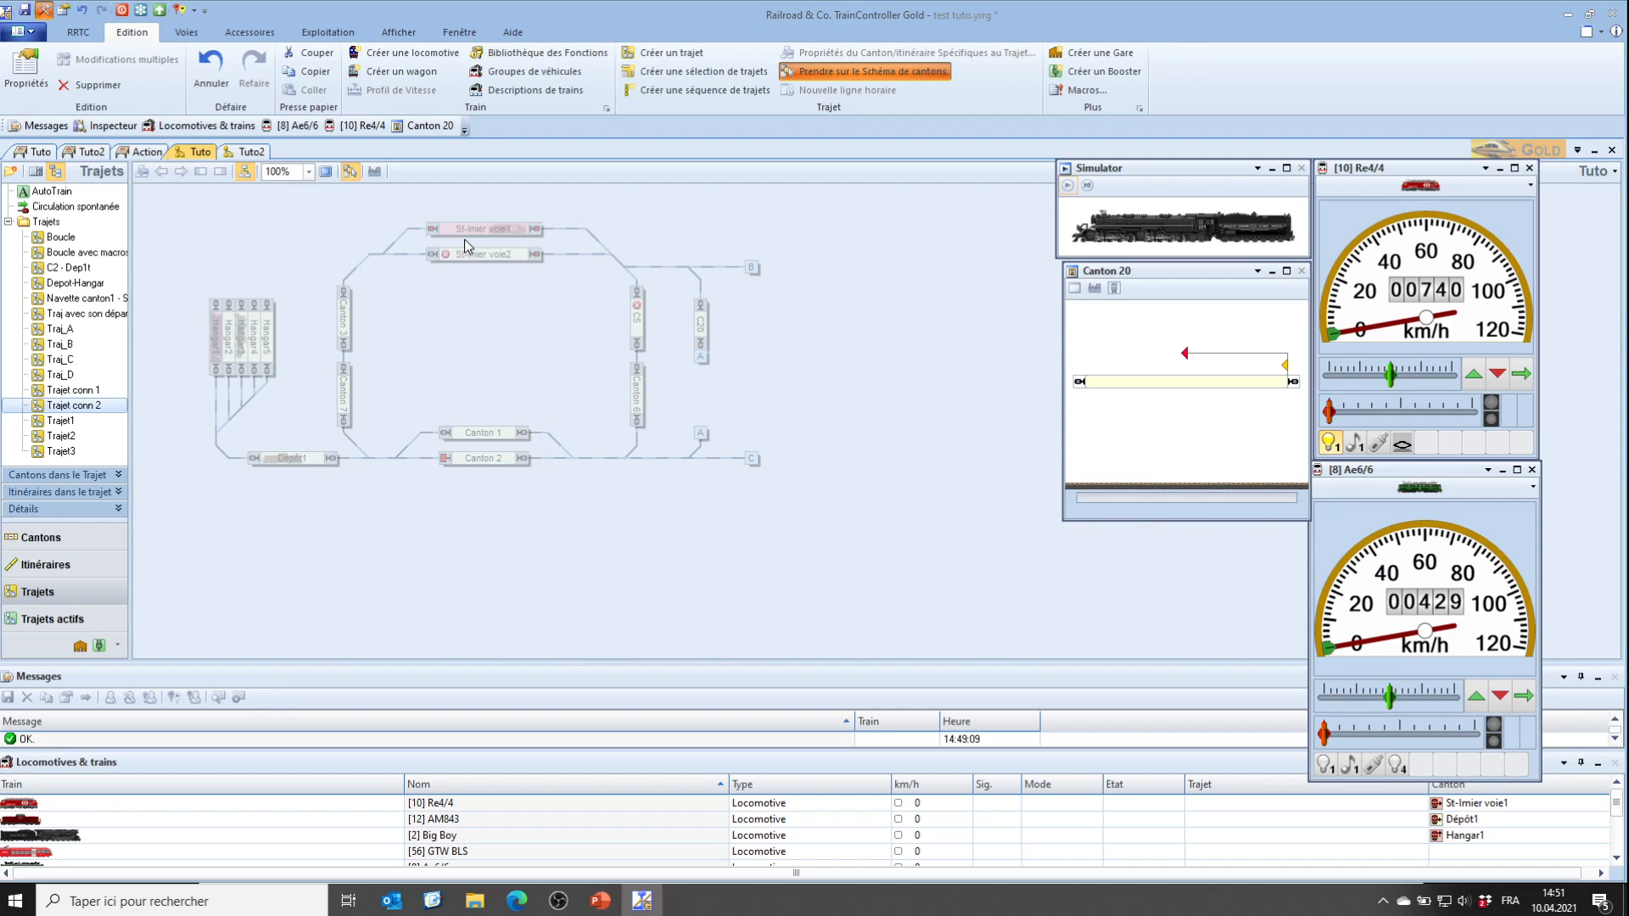
pyautogui.click(499, 229)
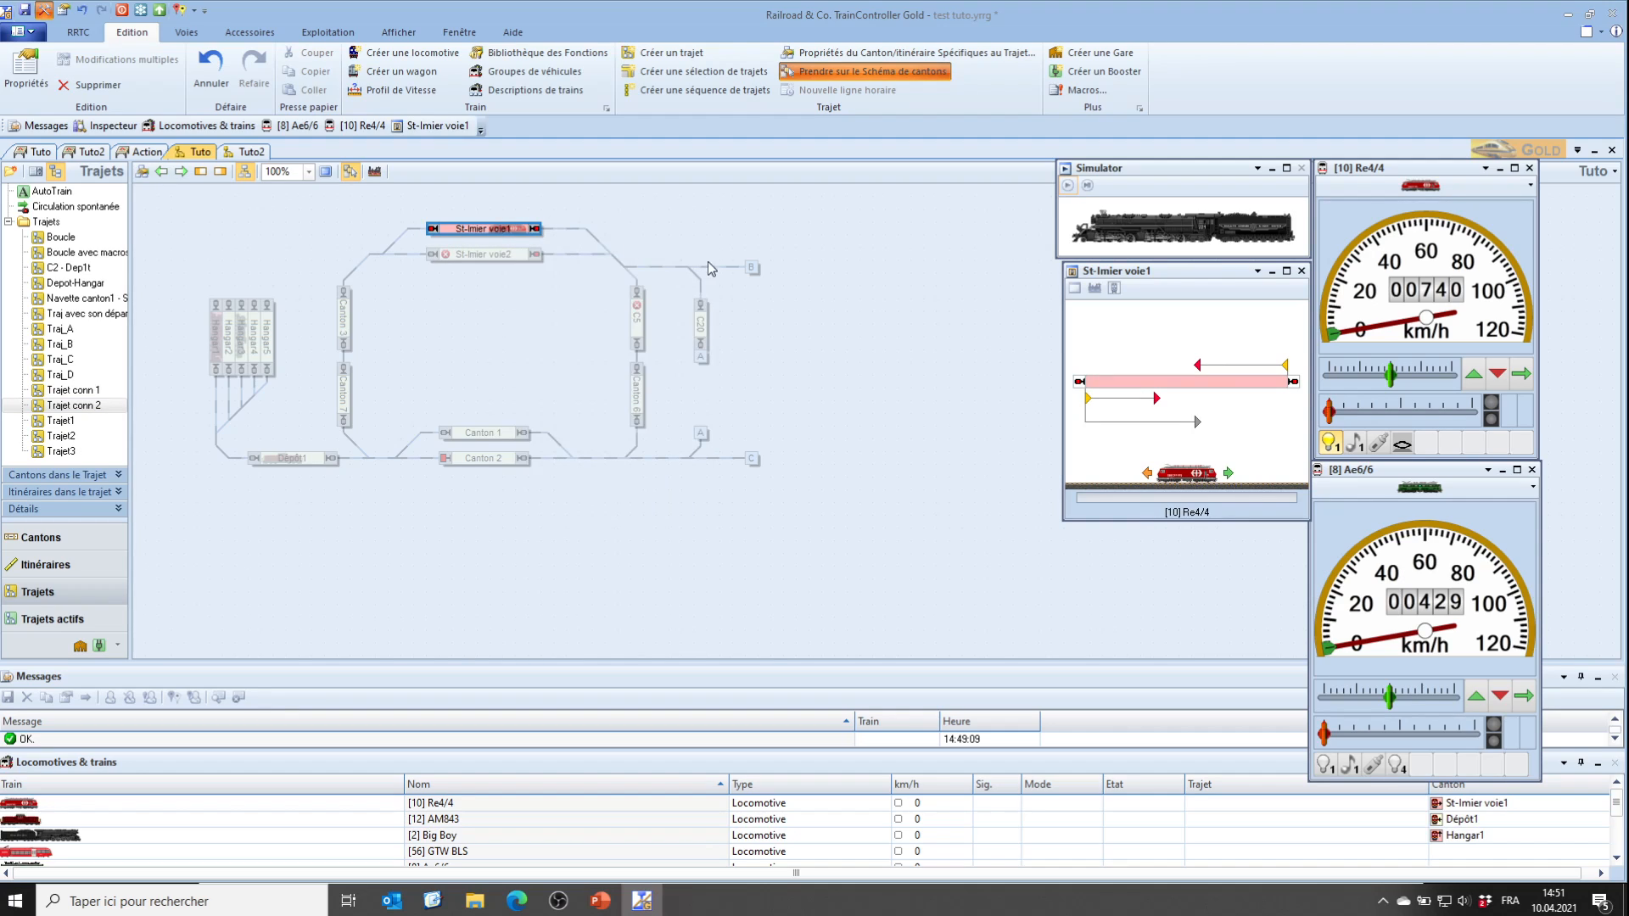
pyautogui.click(751, 268)
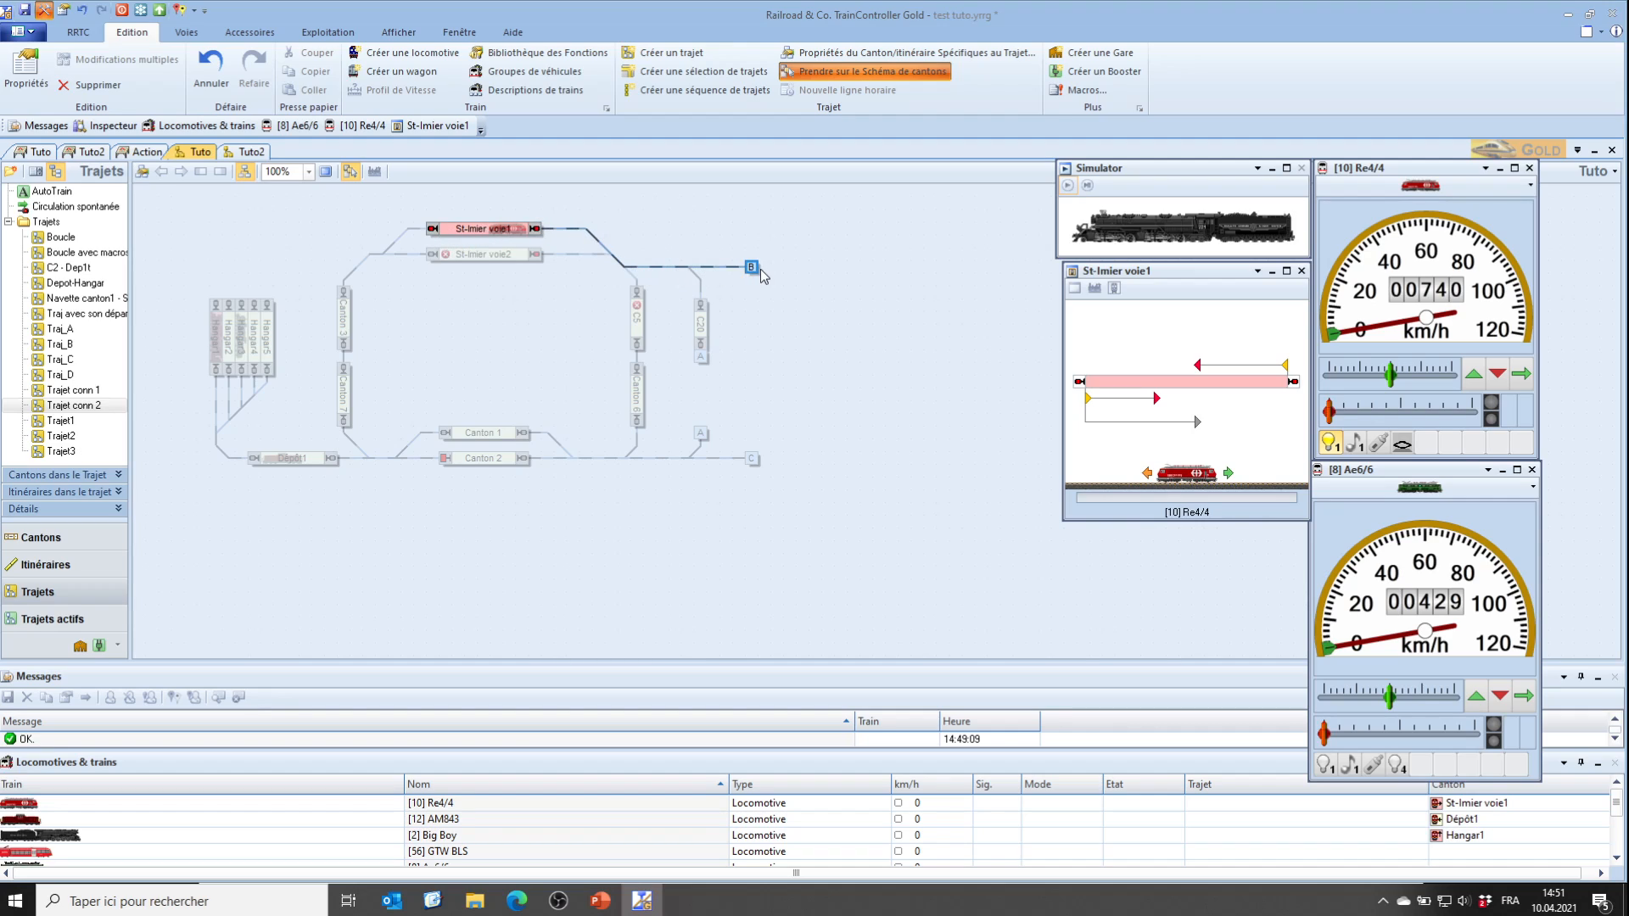
# Open Trajet conn 2 in the Tuto2 dispatcher and start recording it on the block diagram
pyautogui.click(251, 153)
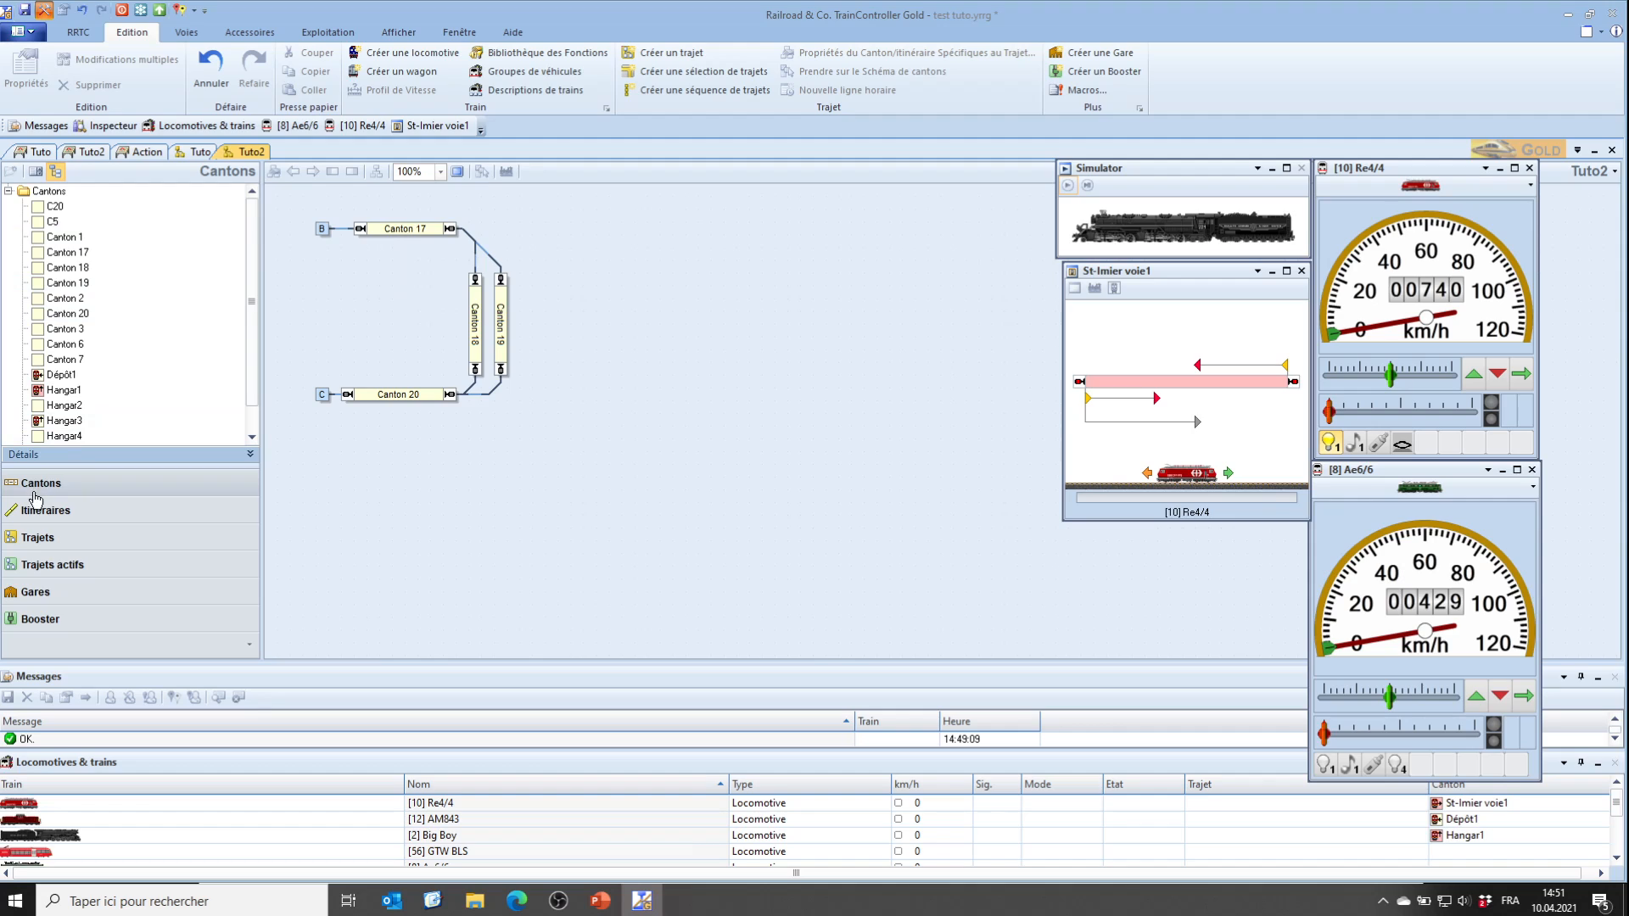
pyautogui.click(38, 538)
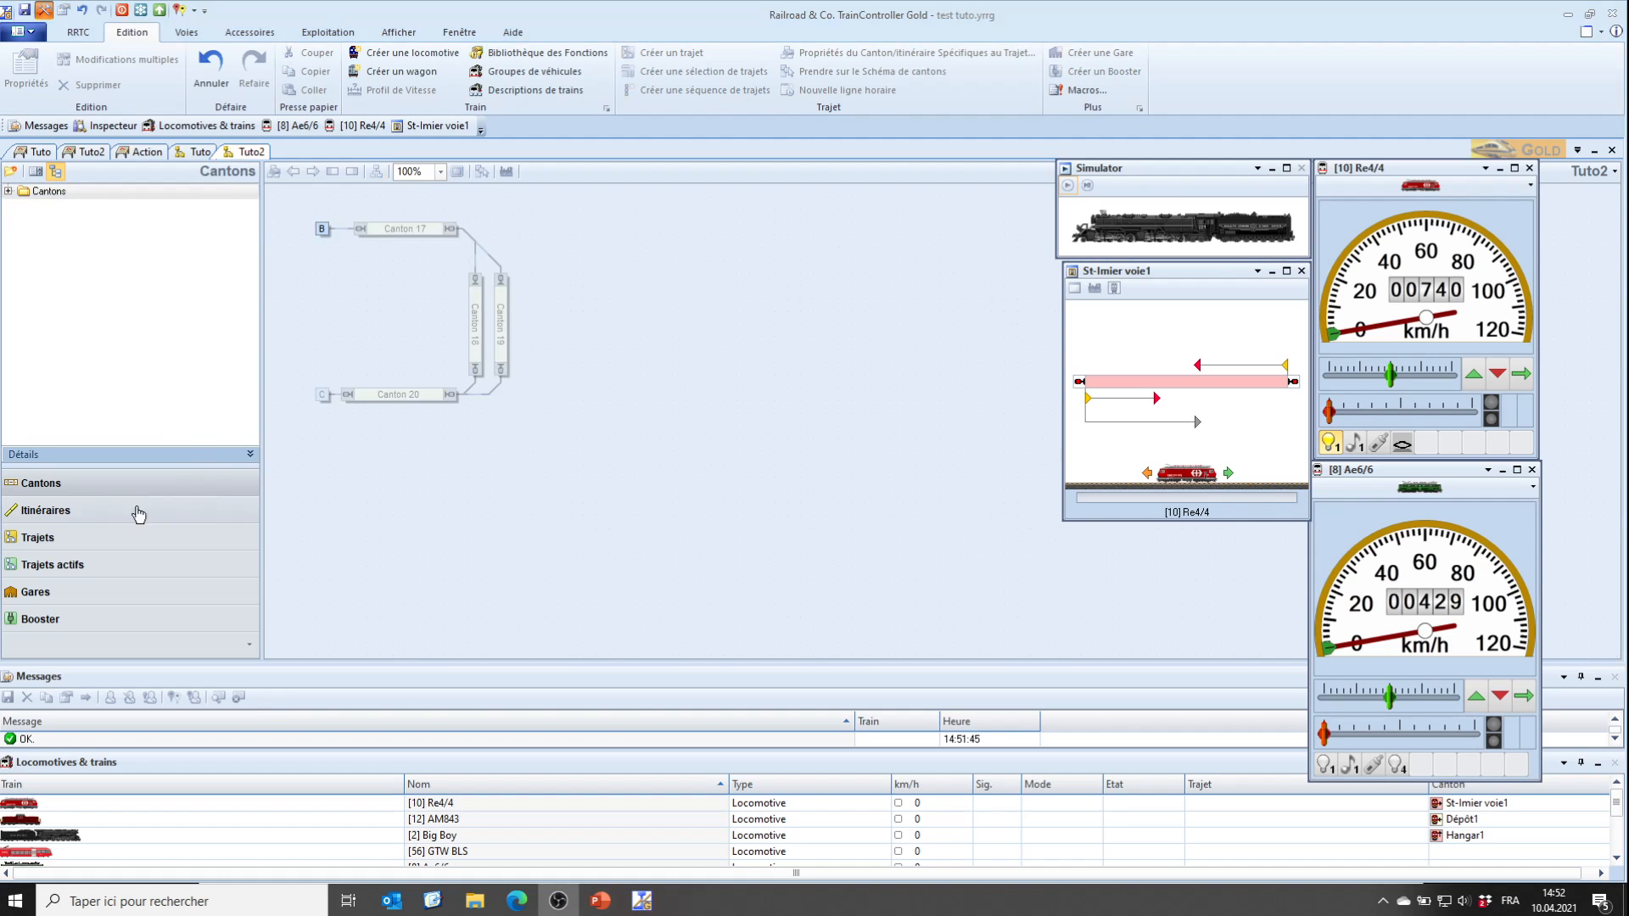
pyautogui.click(52, 533)
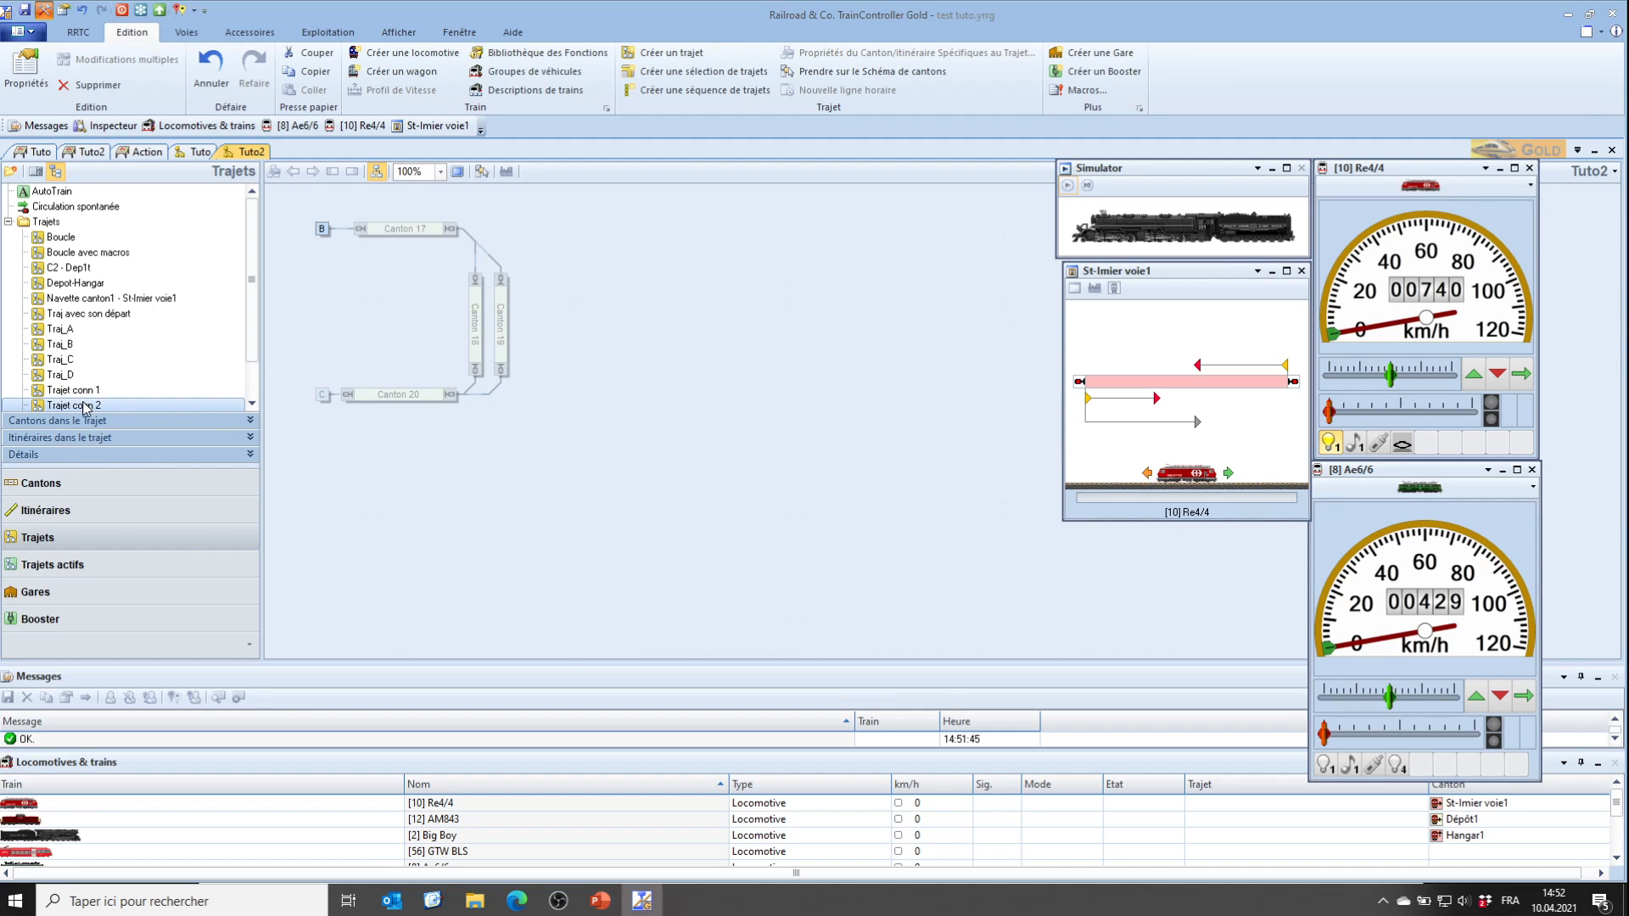
pyautogui.click(481, 171)
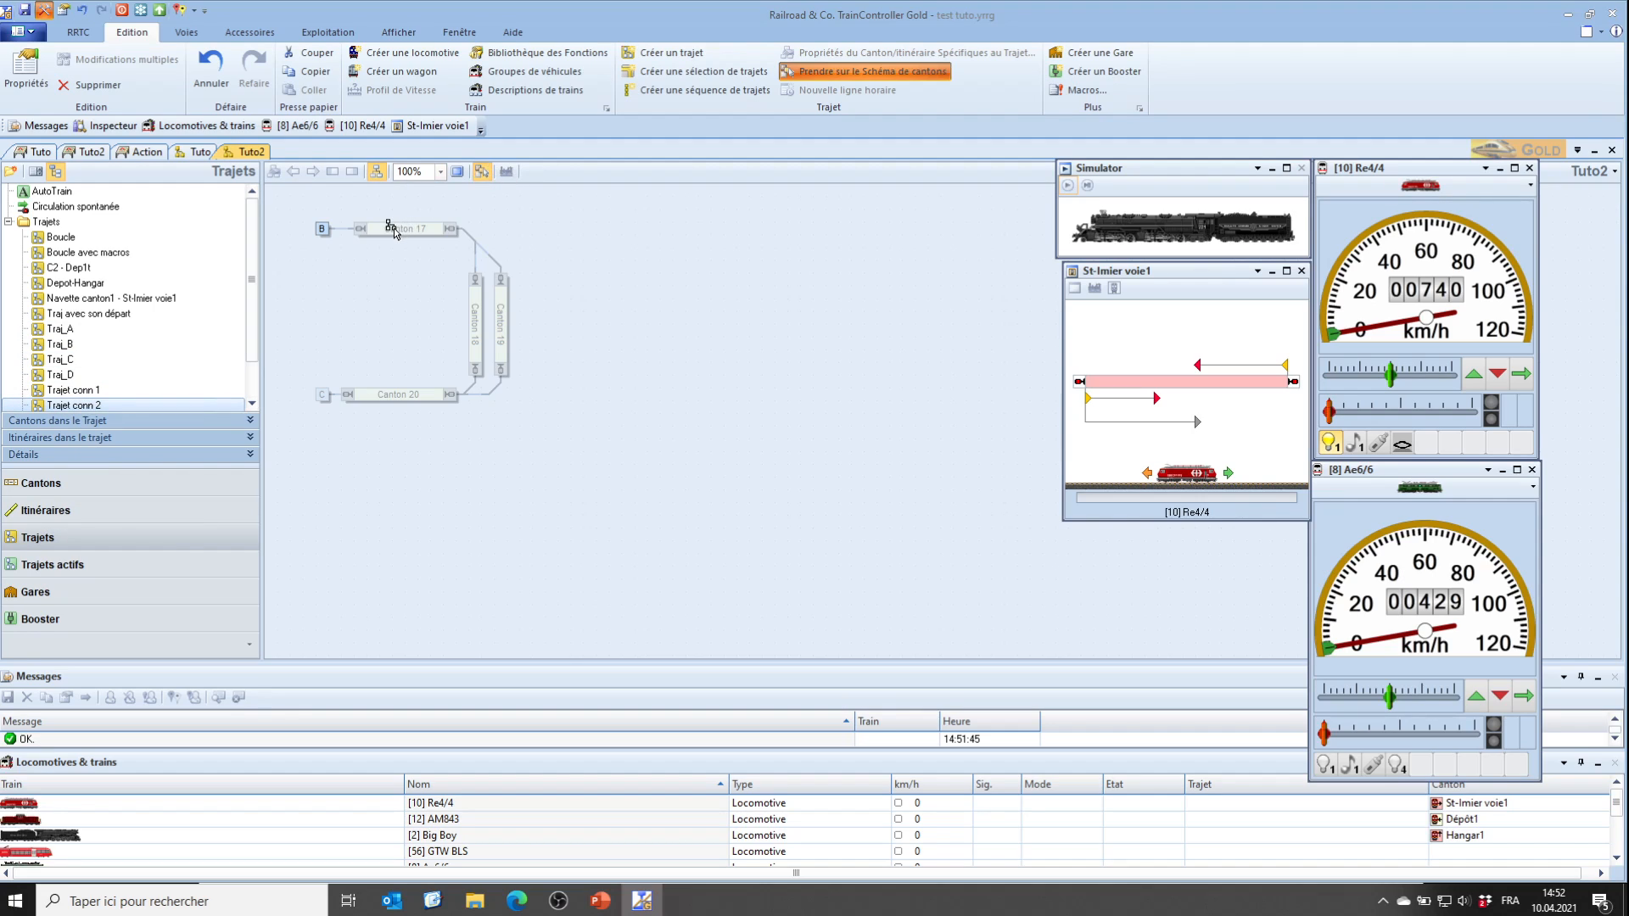
# Route Trajet conn 2 through Canton 17, the parallel Cantons 18 and 19, and Canton 20 to connector C, including the linking tracks
pyautogui.click(393, 229)
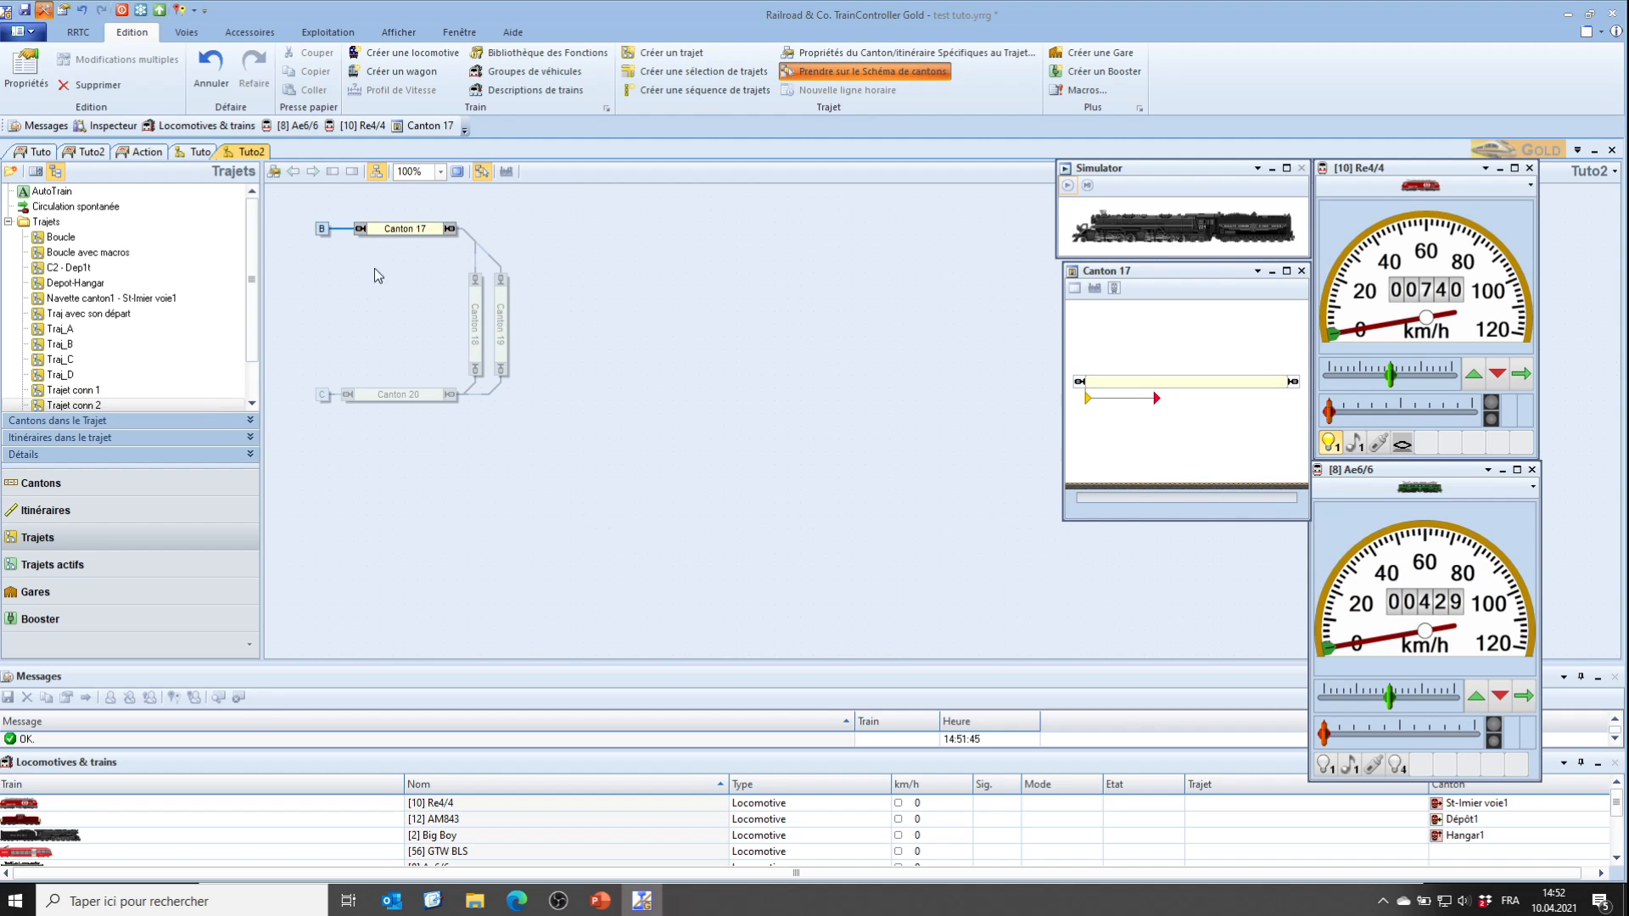
pyautogui.click(475, 303)
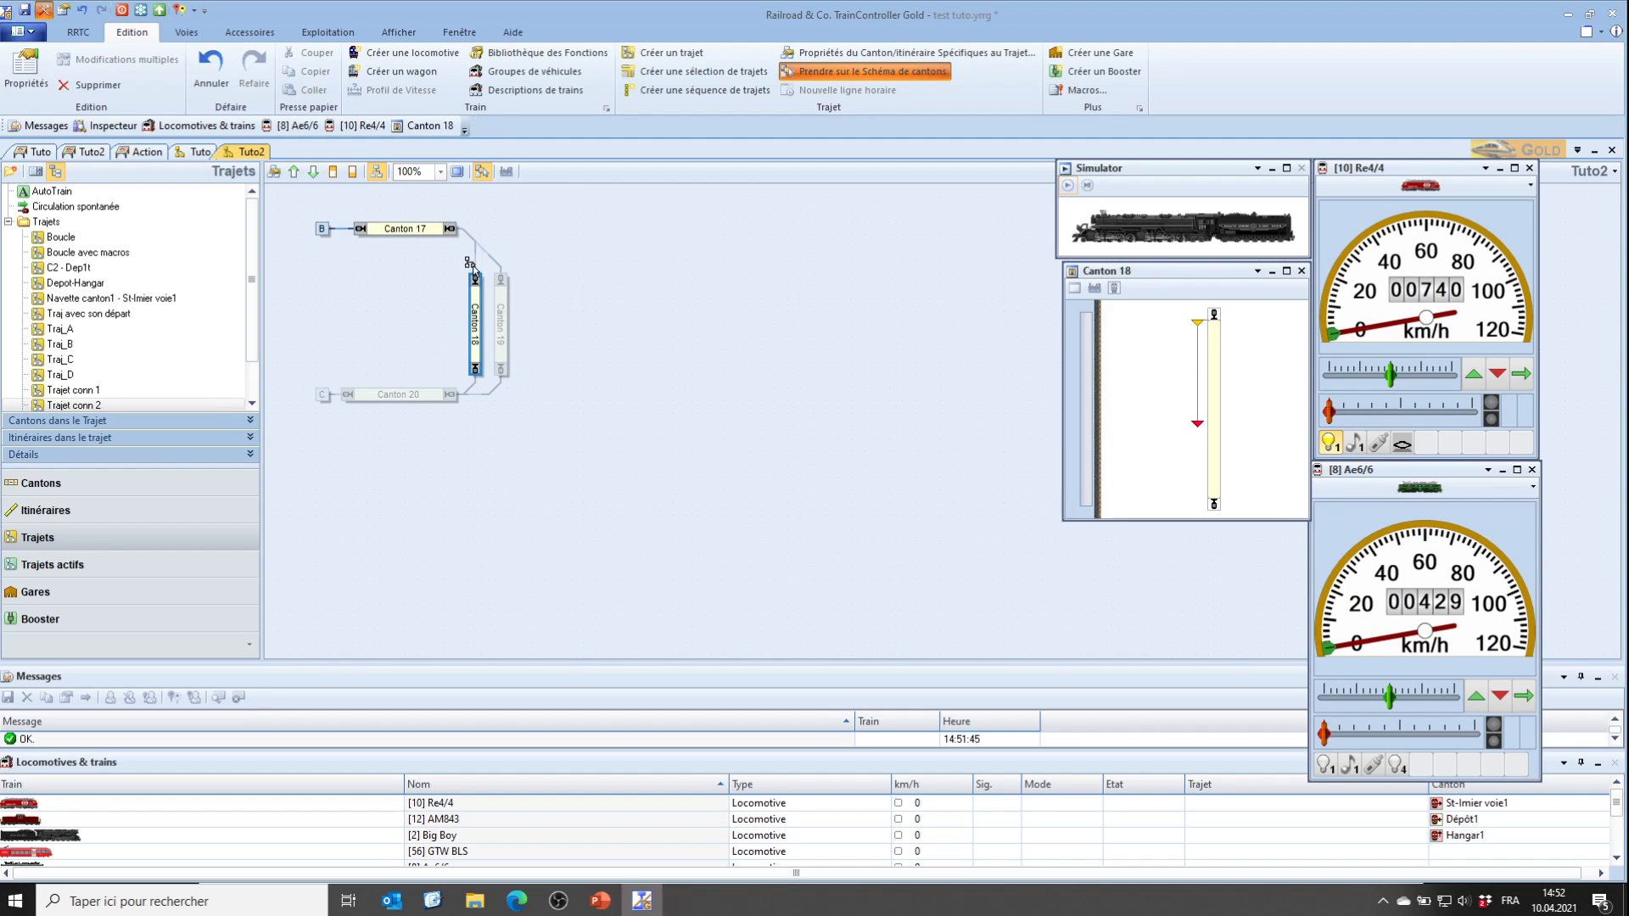
pyautogui.click(476, 262)
pyautogui.click(490, 258)
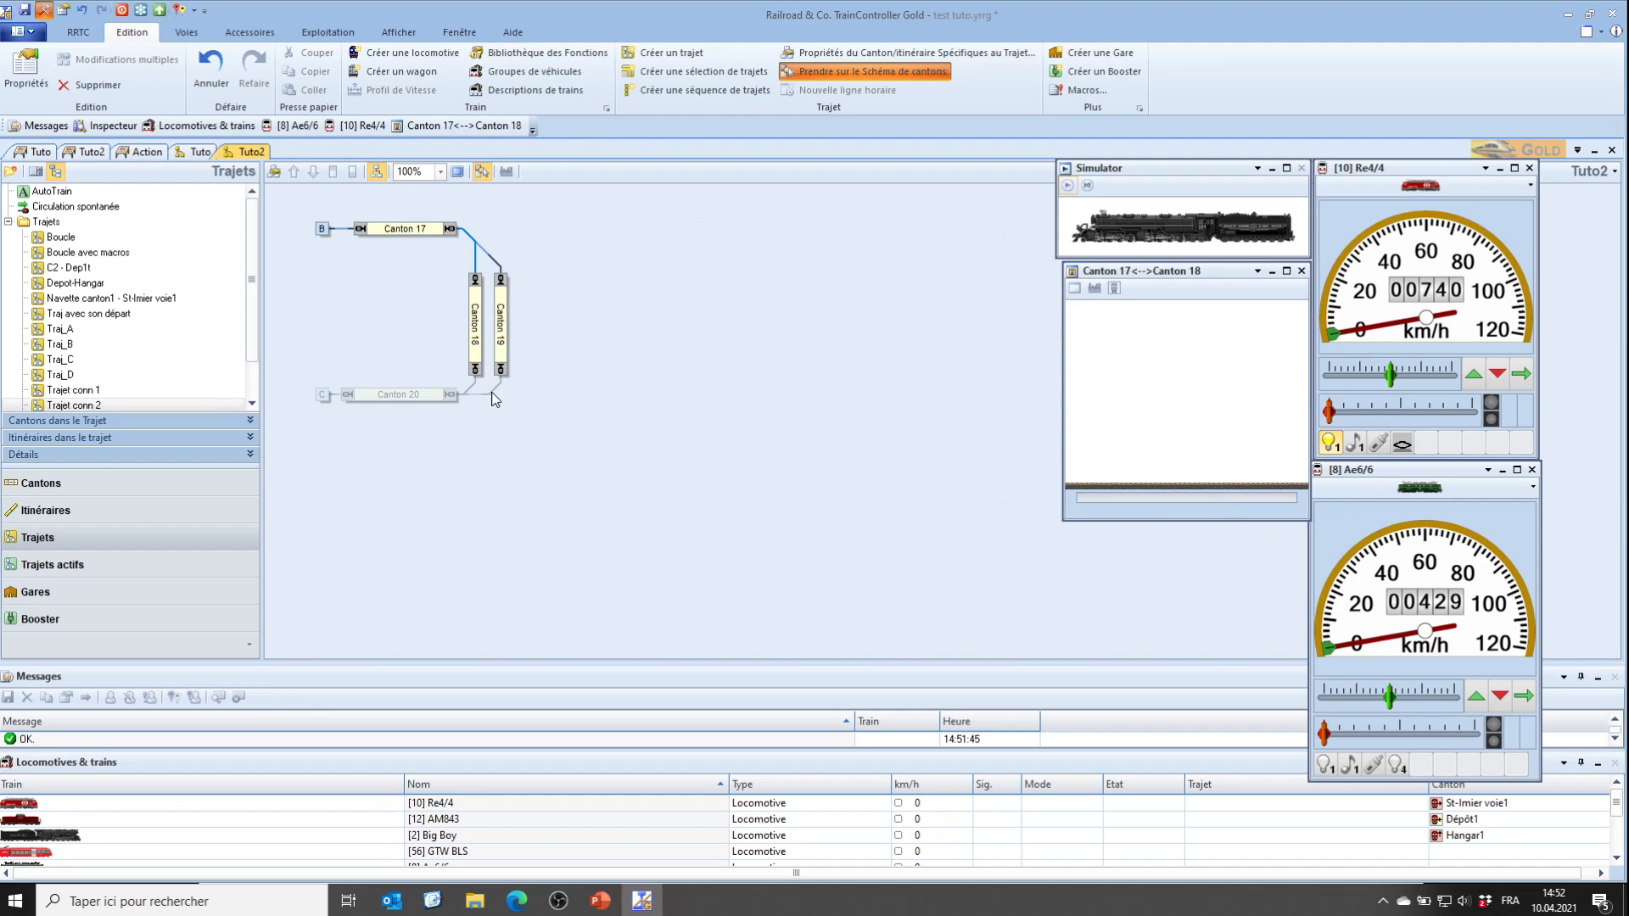
pyautogui.click(423, 394)
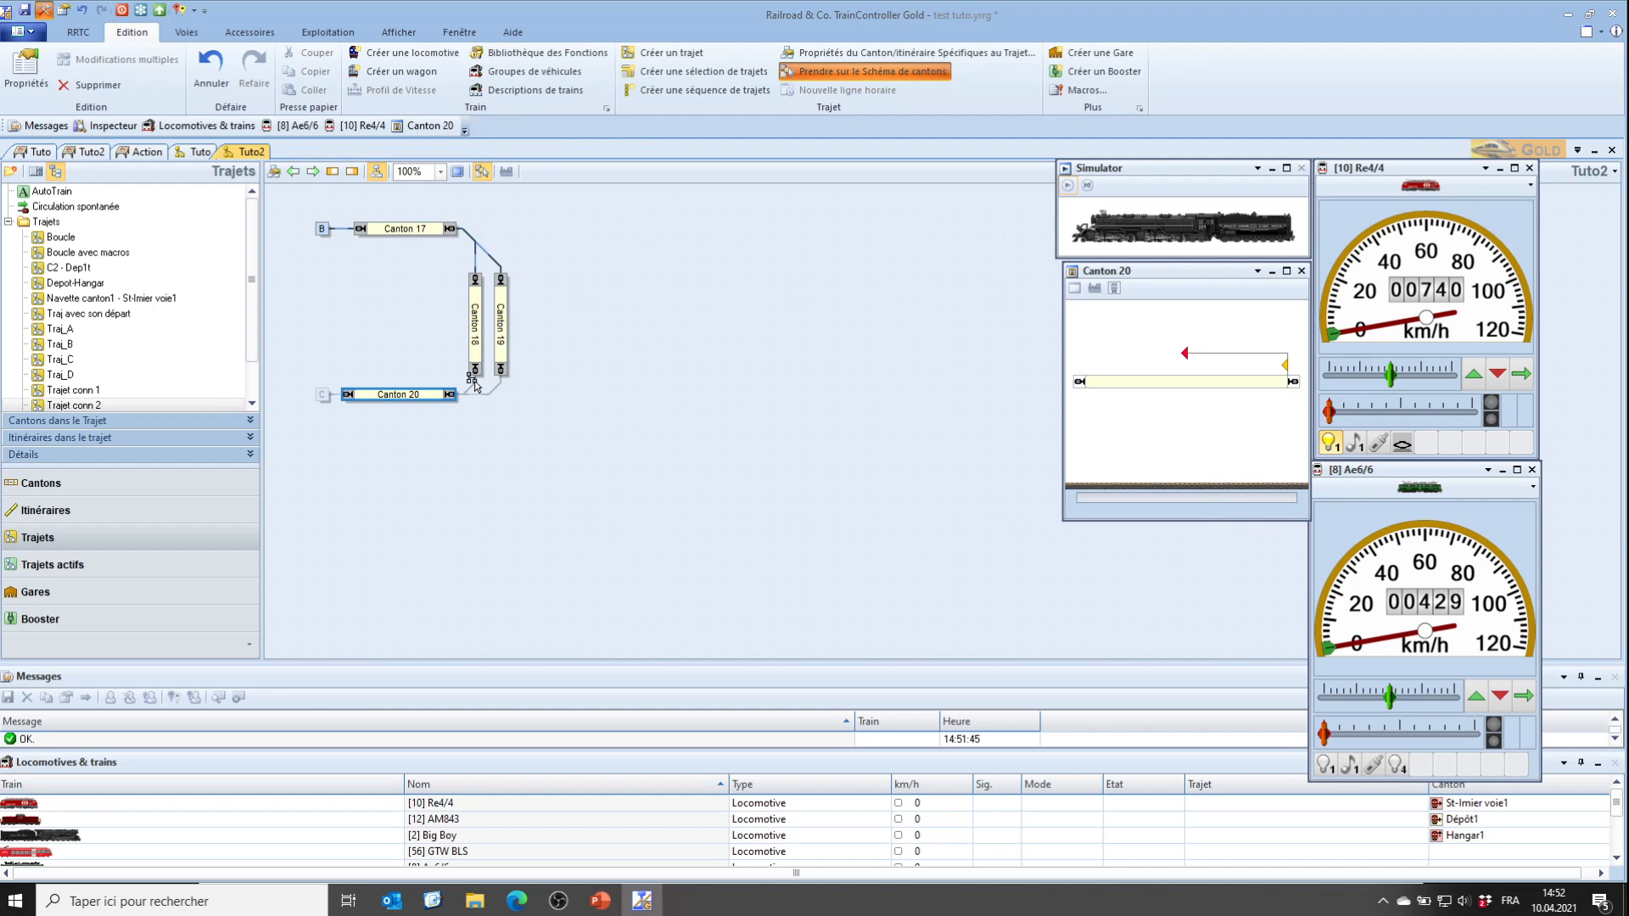
pyautogui.click(472, 392)
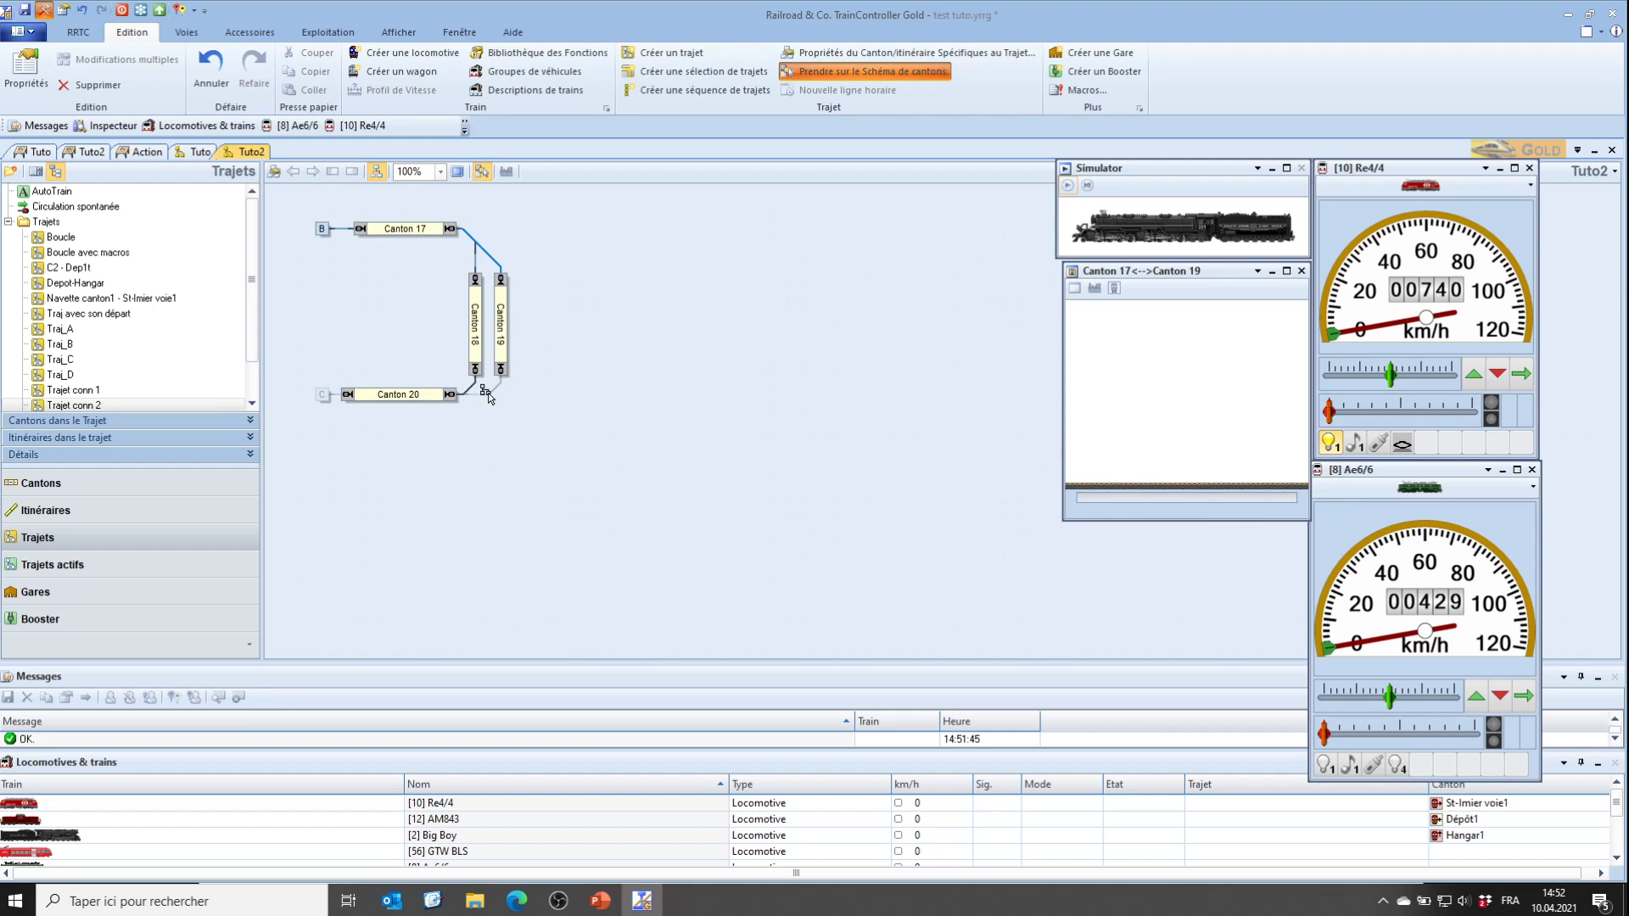
pyautogui.click(325, 397)
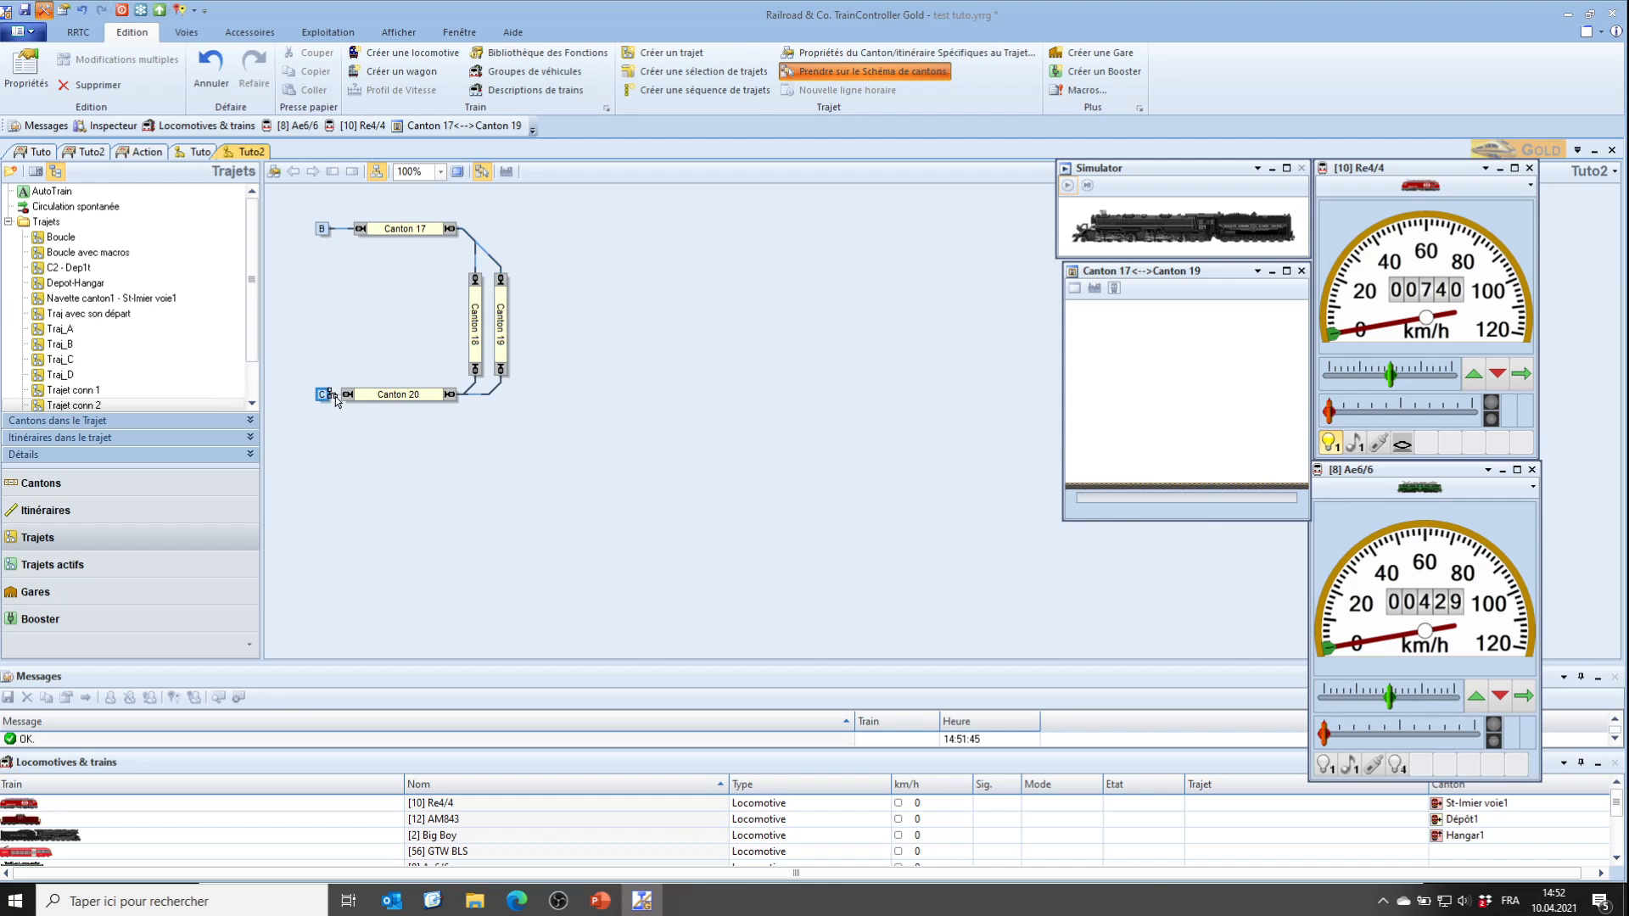
pyautogui.click(334, 396)
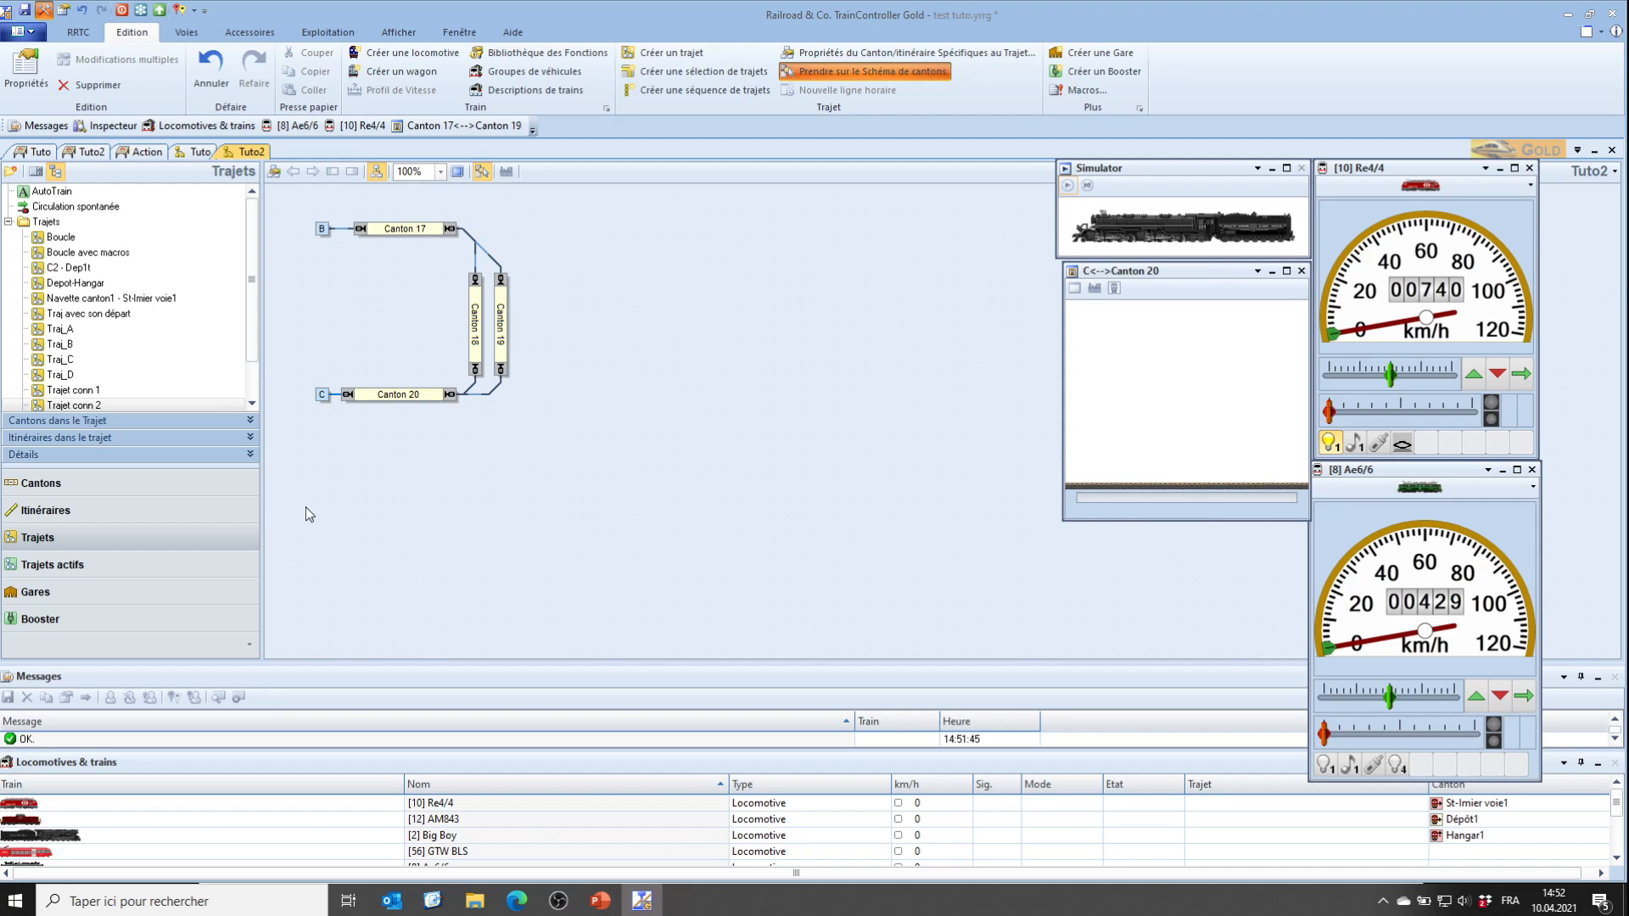
# In the Tuto dispatcher, continue the route from connector C through Canton 1, Canton 7 and Canton 3 back to St-Imier voie1
pyautogui.click(201, 153)
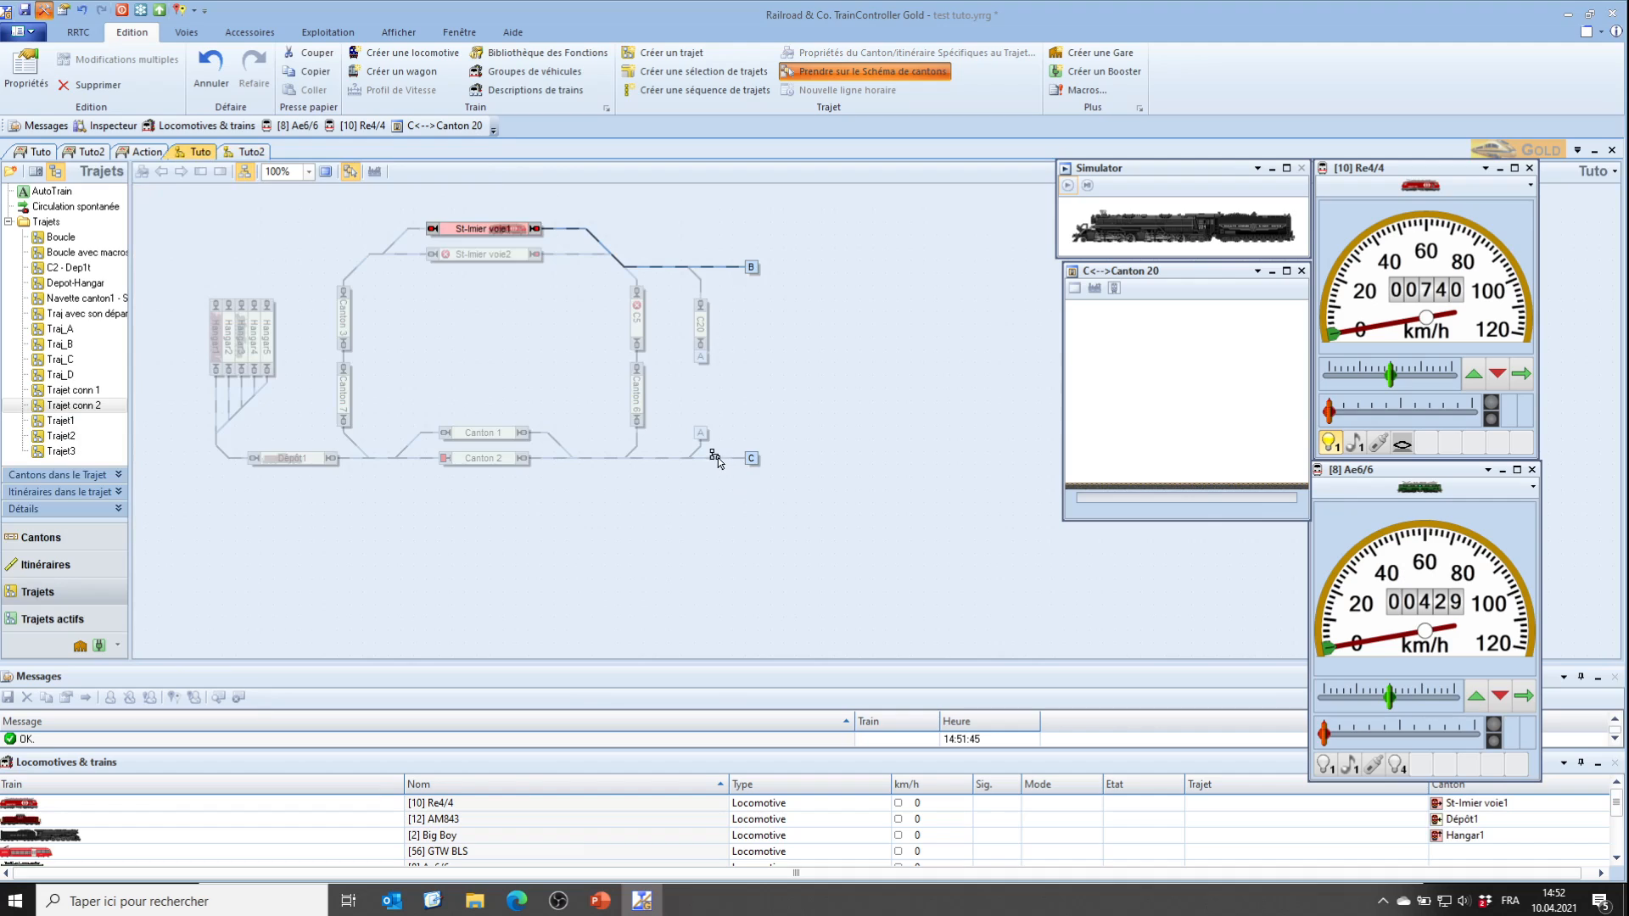
pyautogui.click(496, 427)
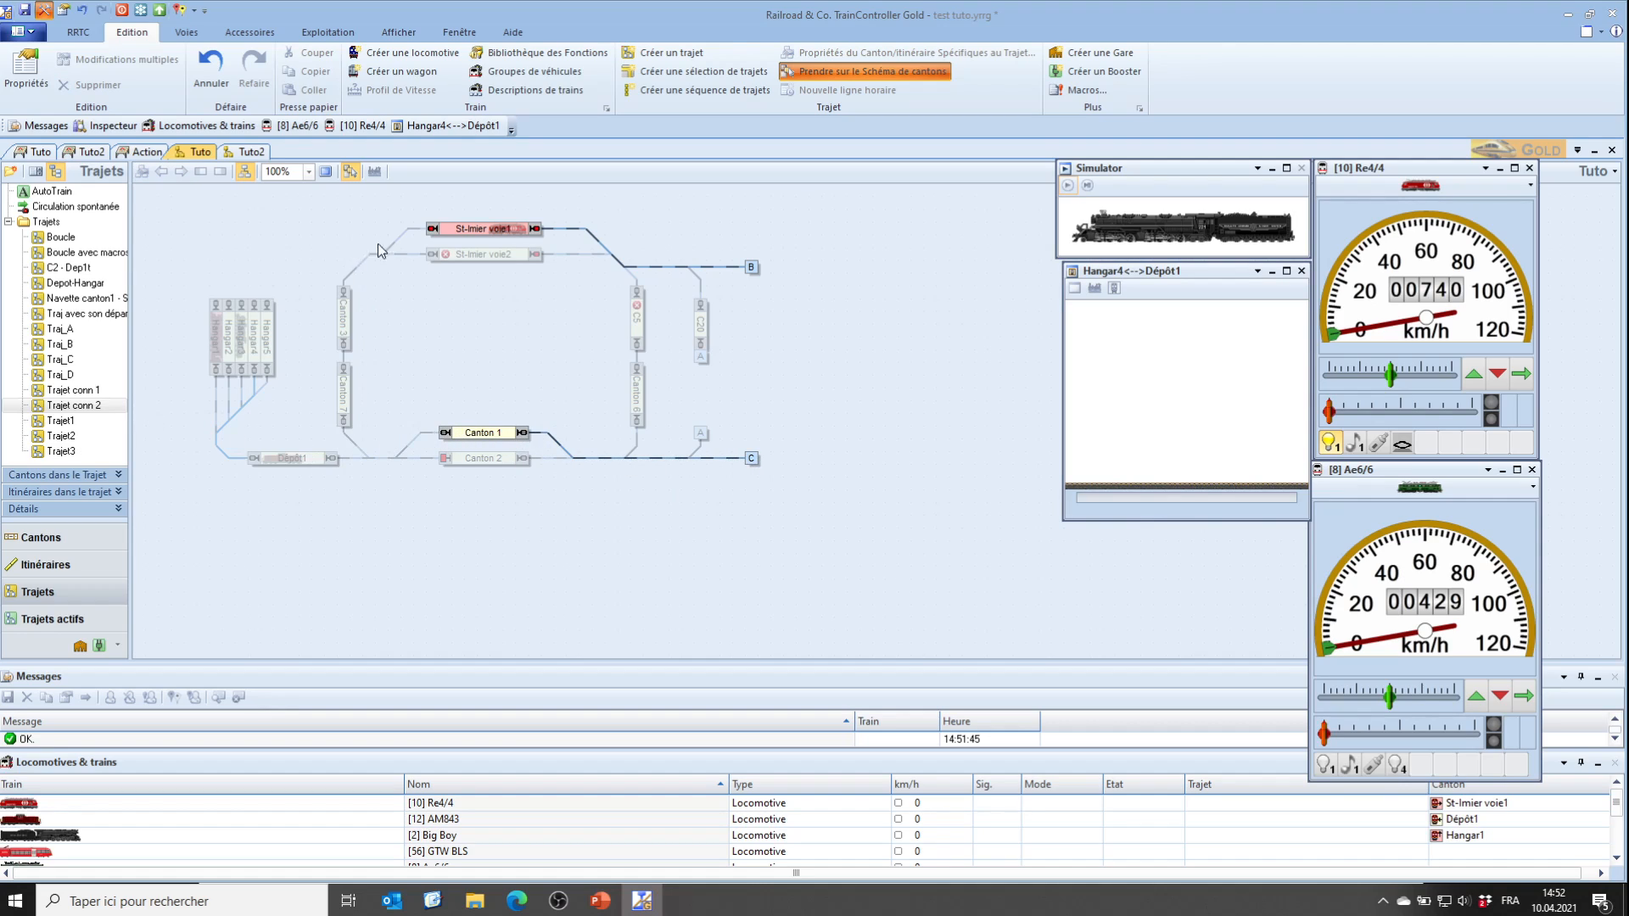
pyautogui.click(342, 395)
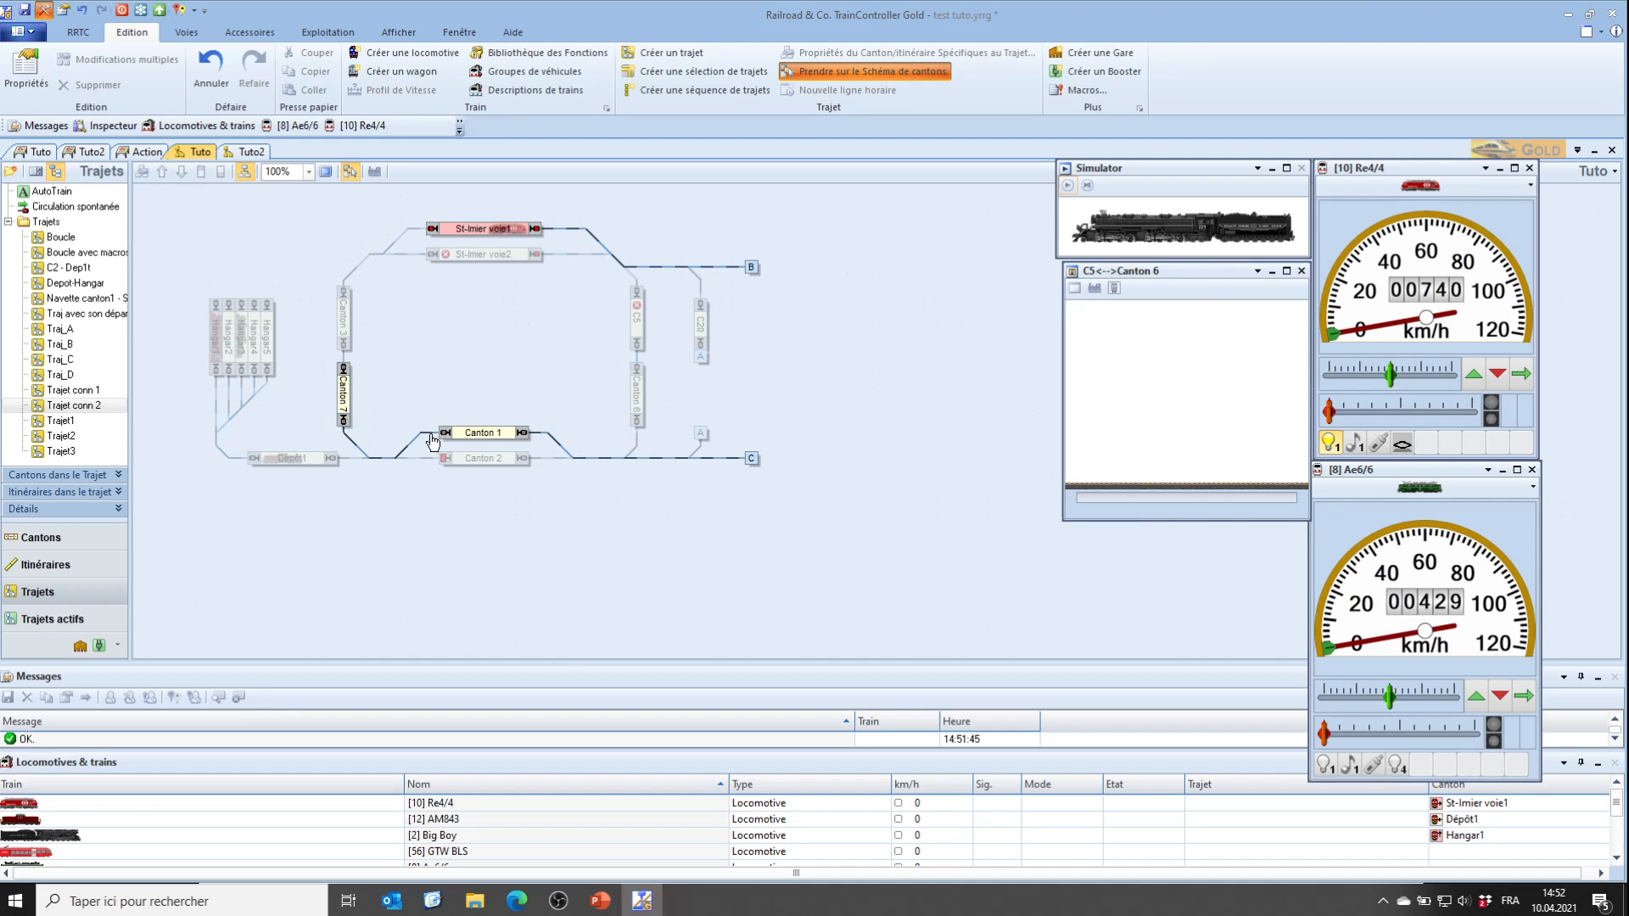
pyautogui.click(344, 325)
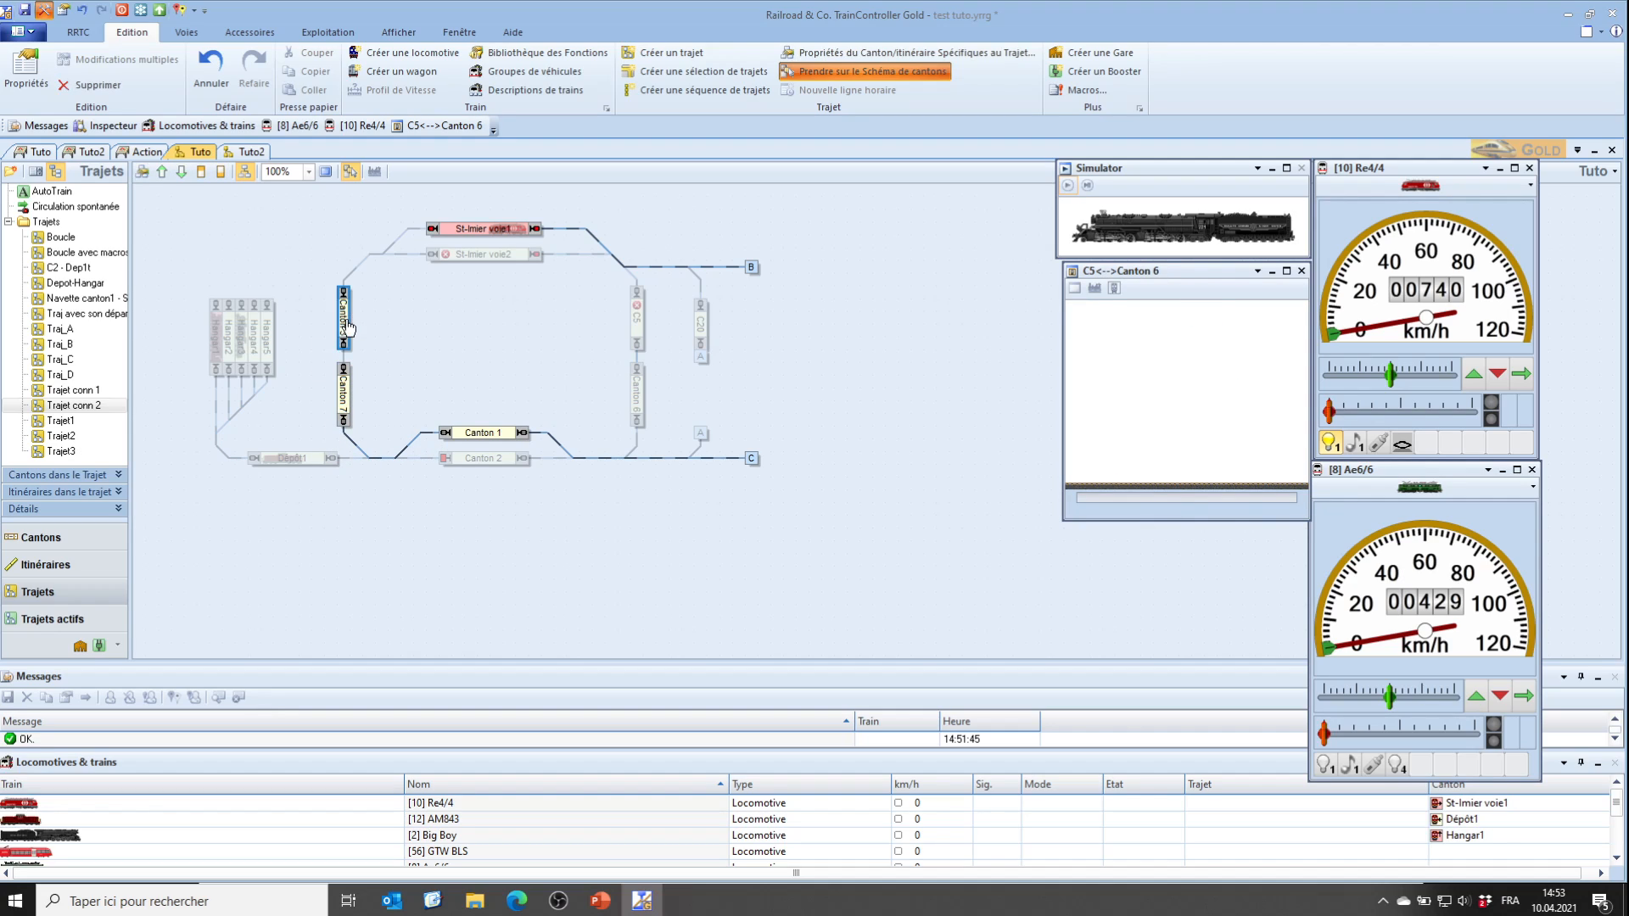
pyautogui.click(345, 355)
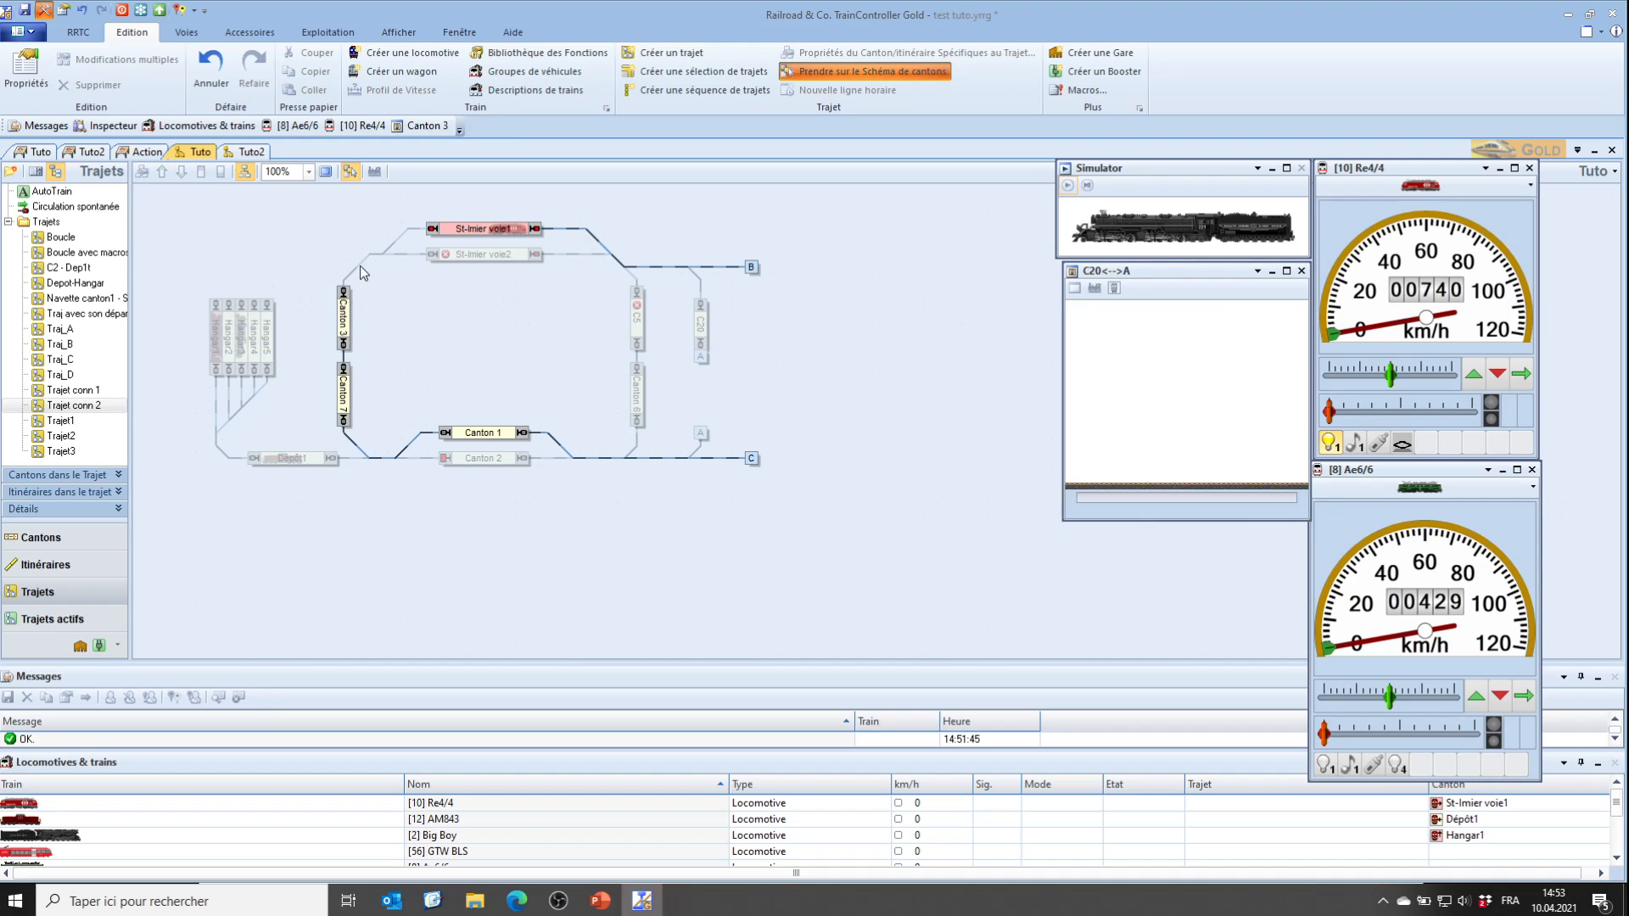
pyautogui.click(416, 229)
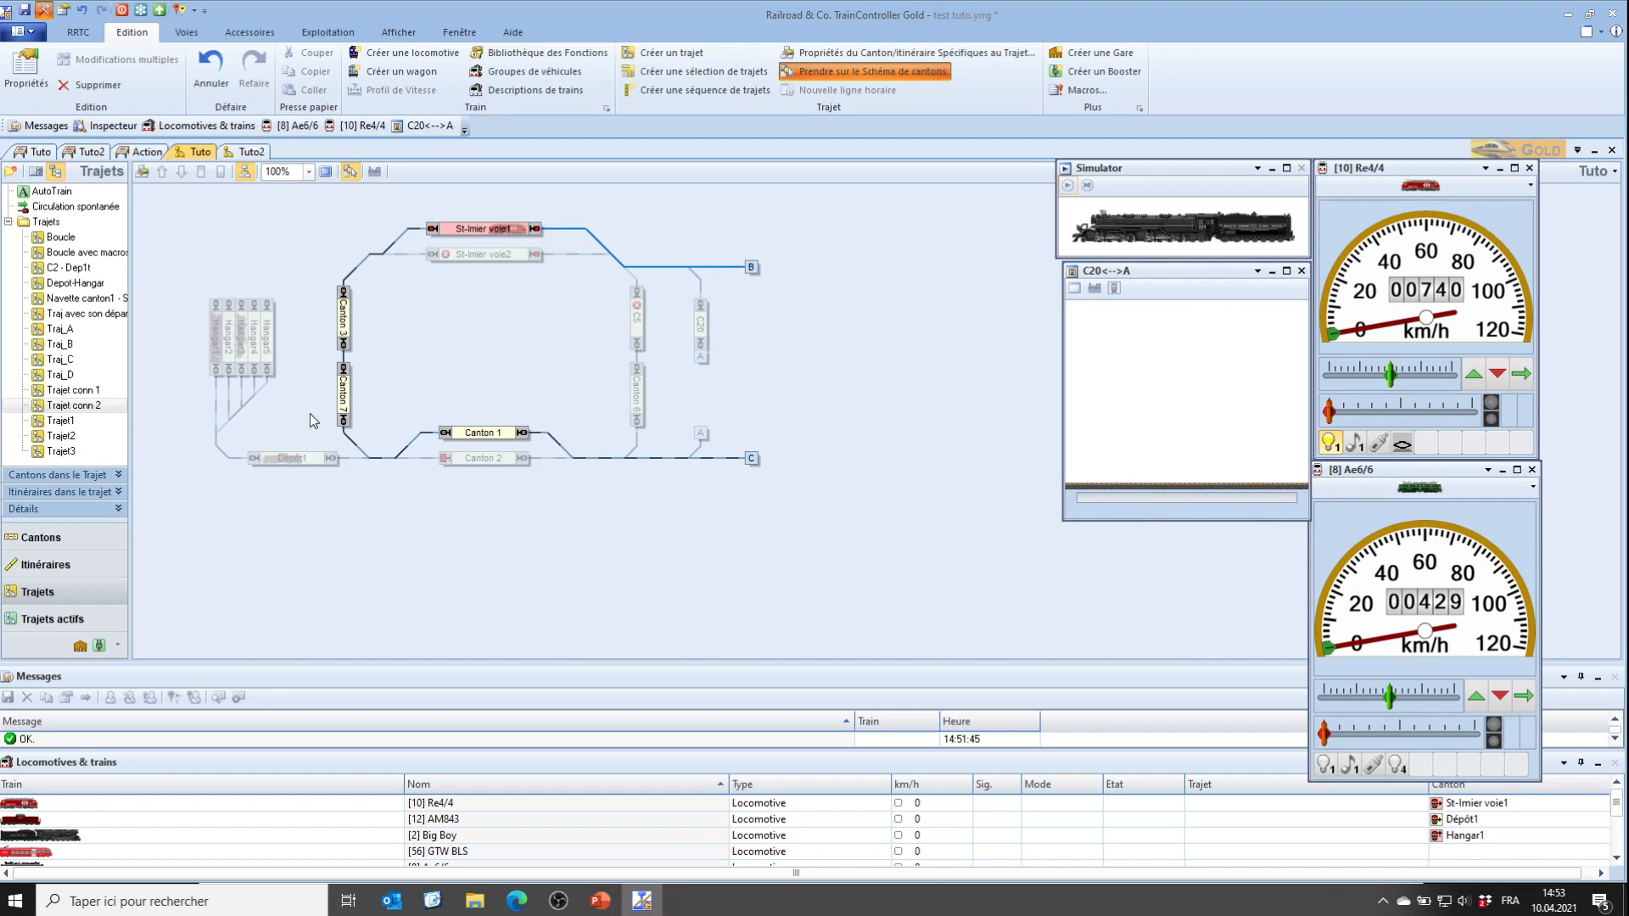
# Mark St-Imier voie1 as both departure and destination canton in the direction of connector B, and review the route in both dispatchers
pyautogui.click(437, 229)
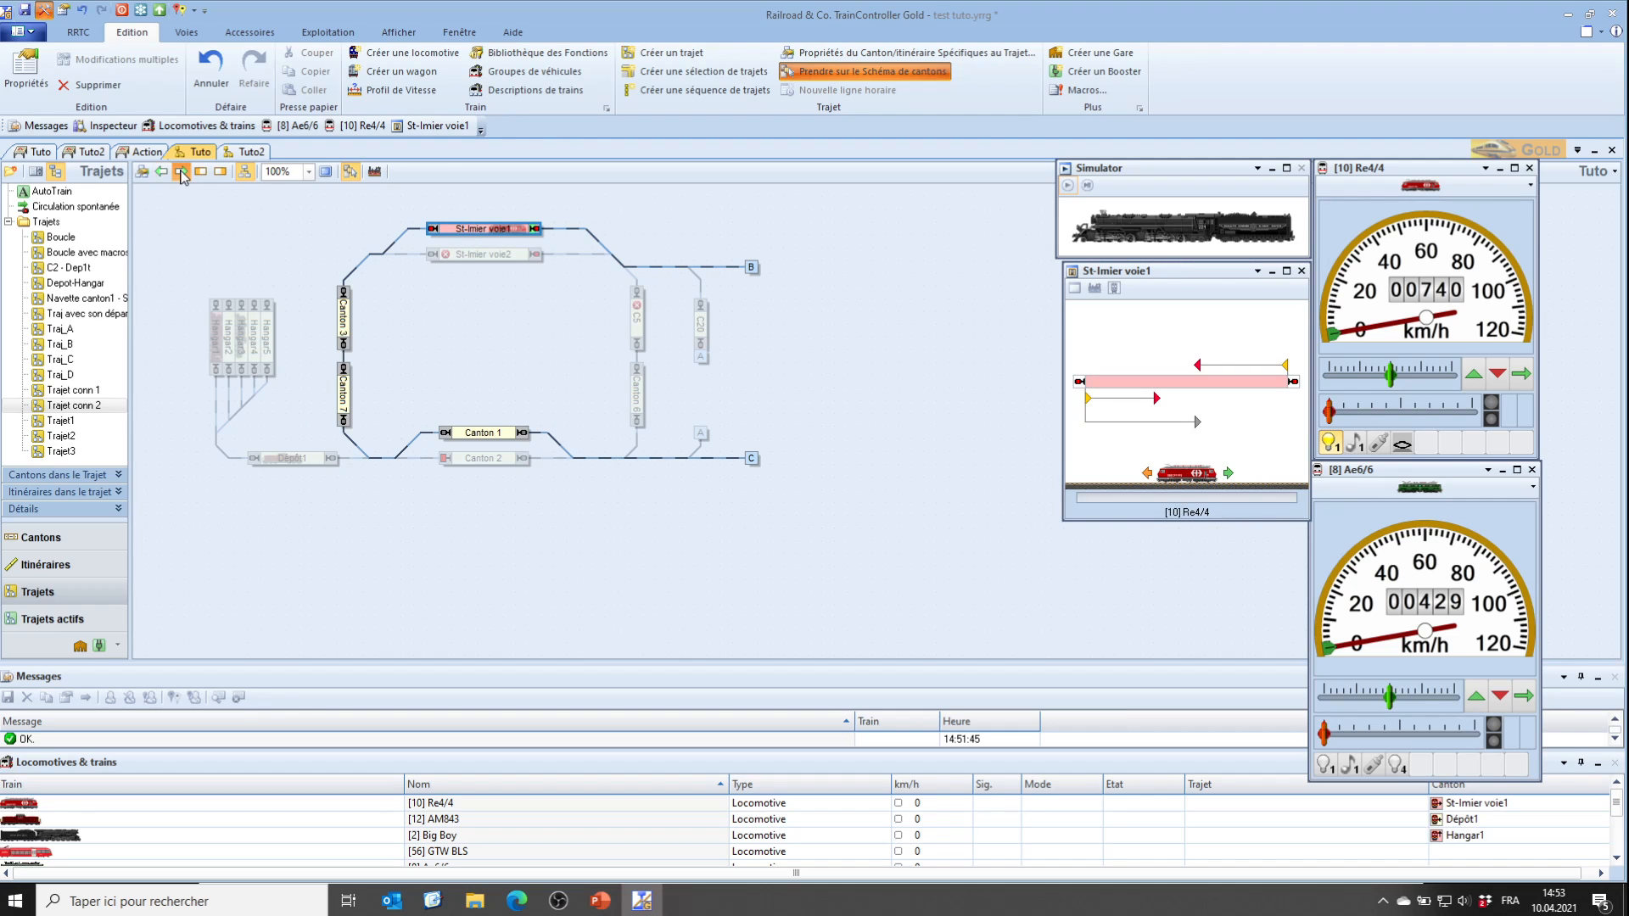
pyautogui.click(181, 172)
pyautogui.click(219, 172)
pyautogui.click(251, 152)
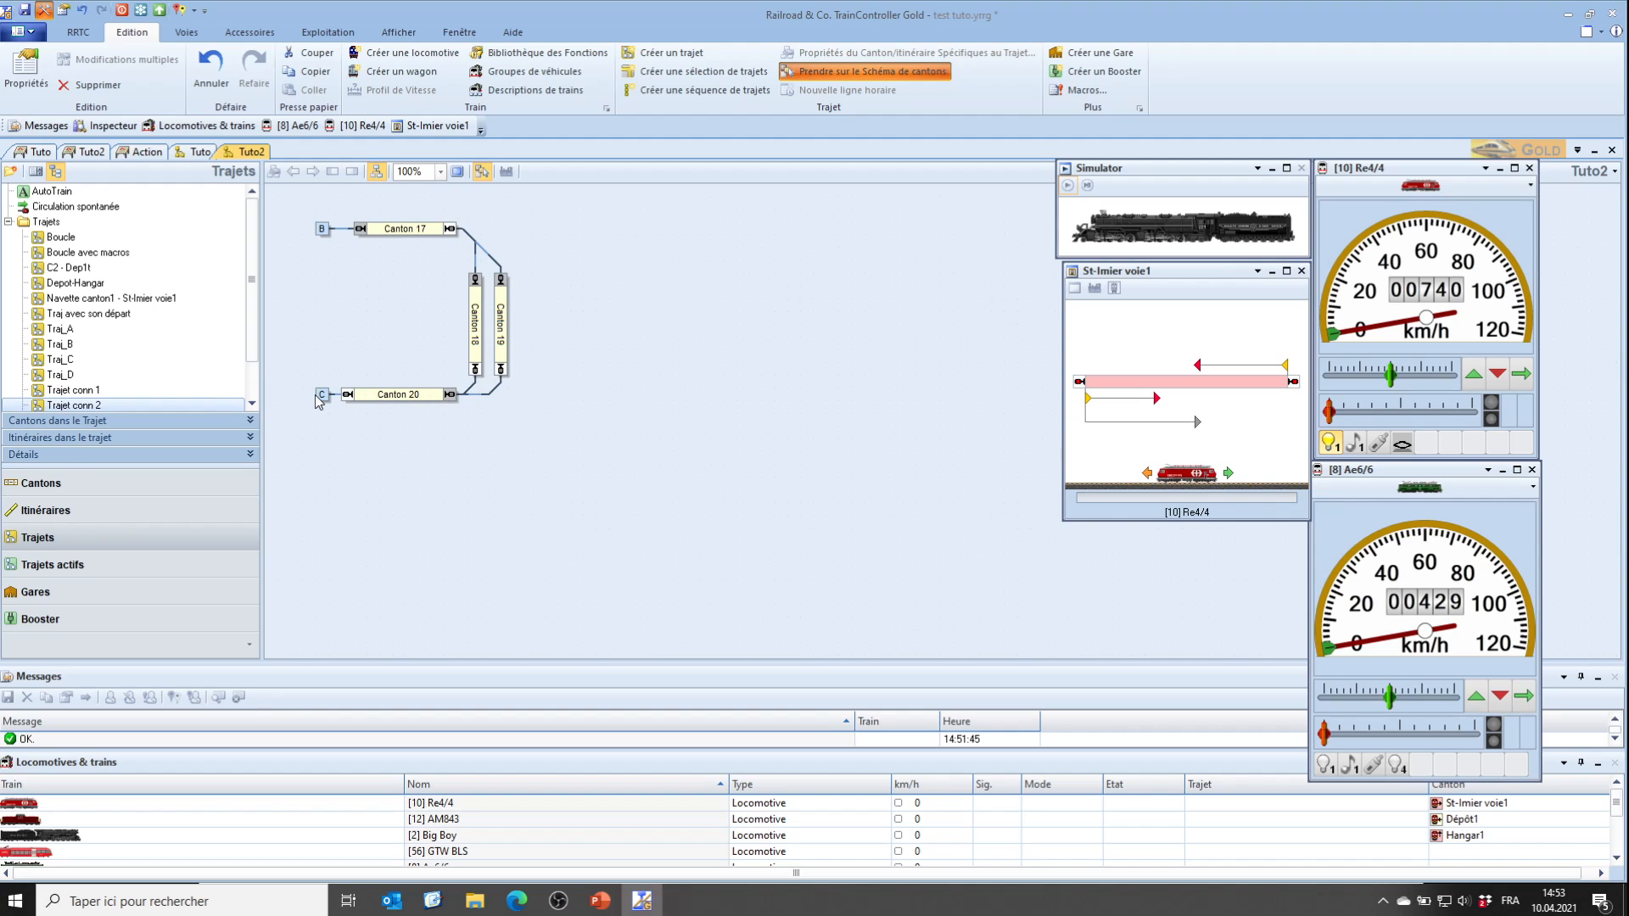
pyautogui.click(199, 152)
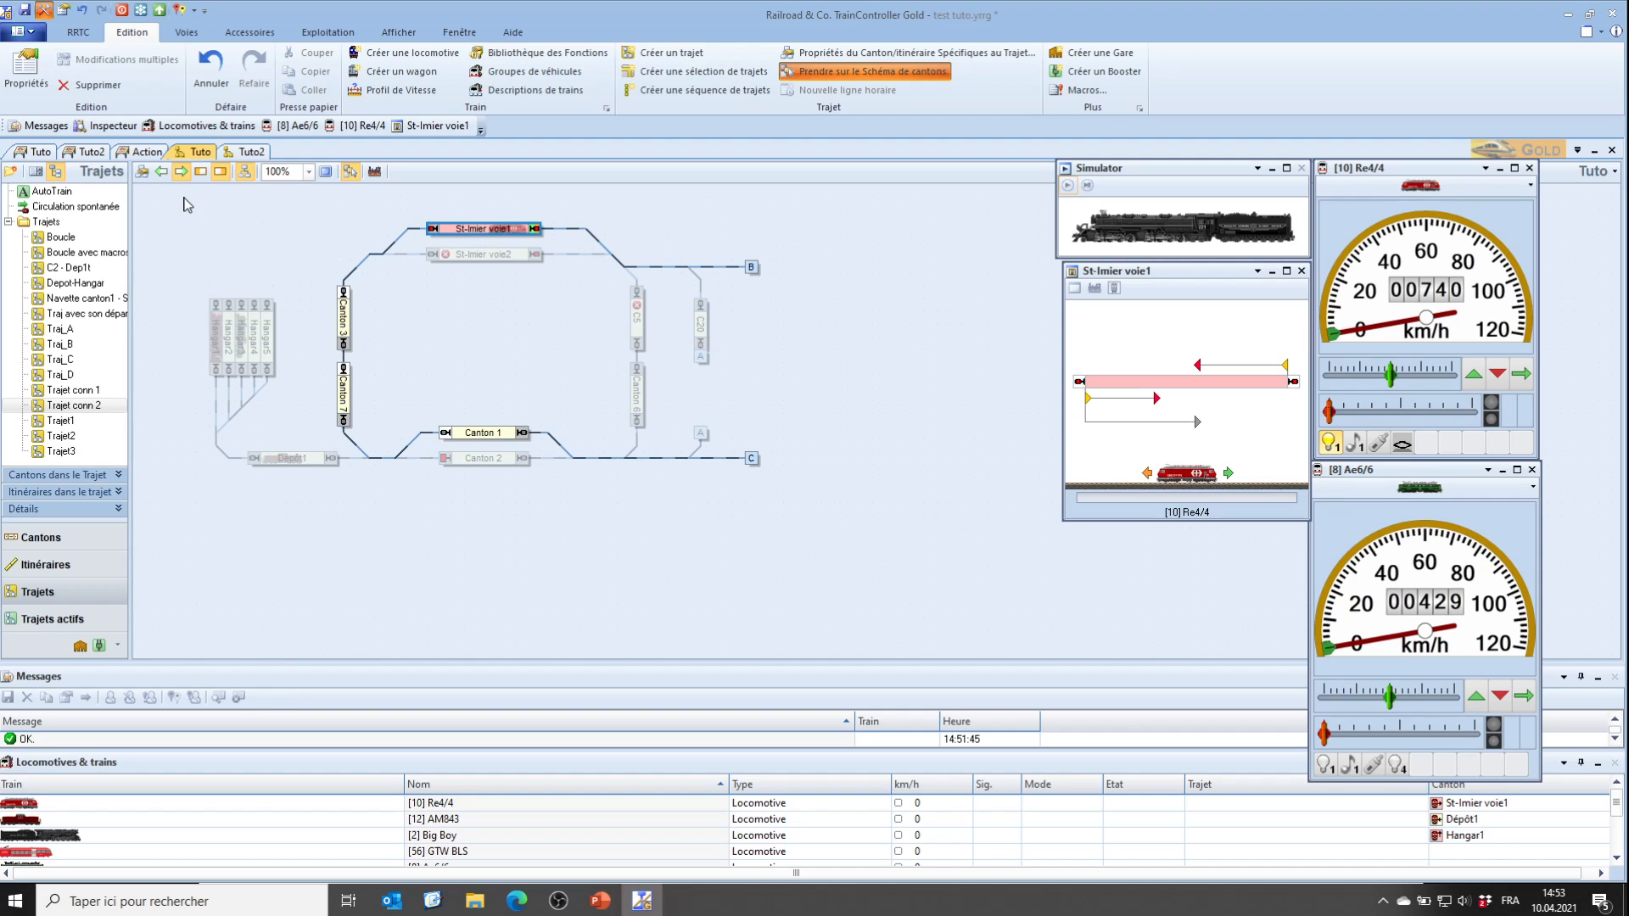
# Leave edit mode, start the simulator and launch Trajet conn 2
pyautogui.click(42, 11)
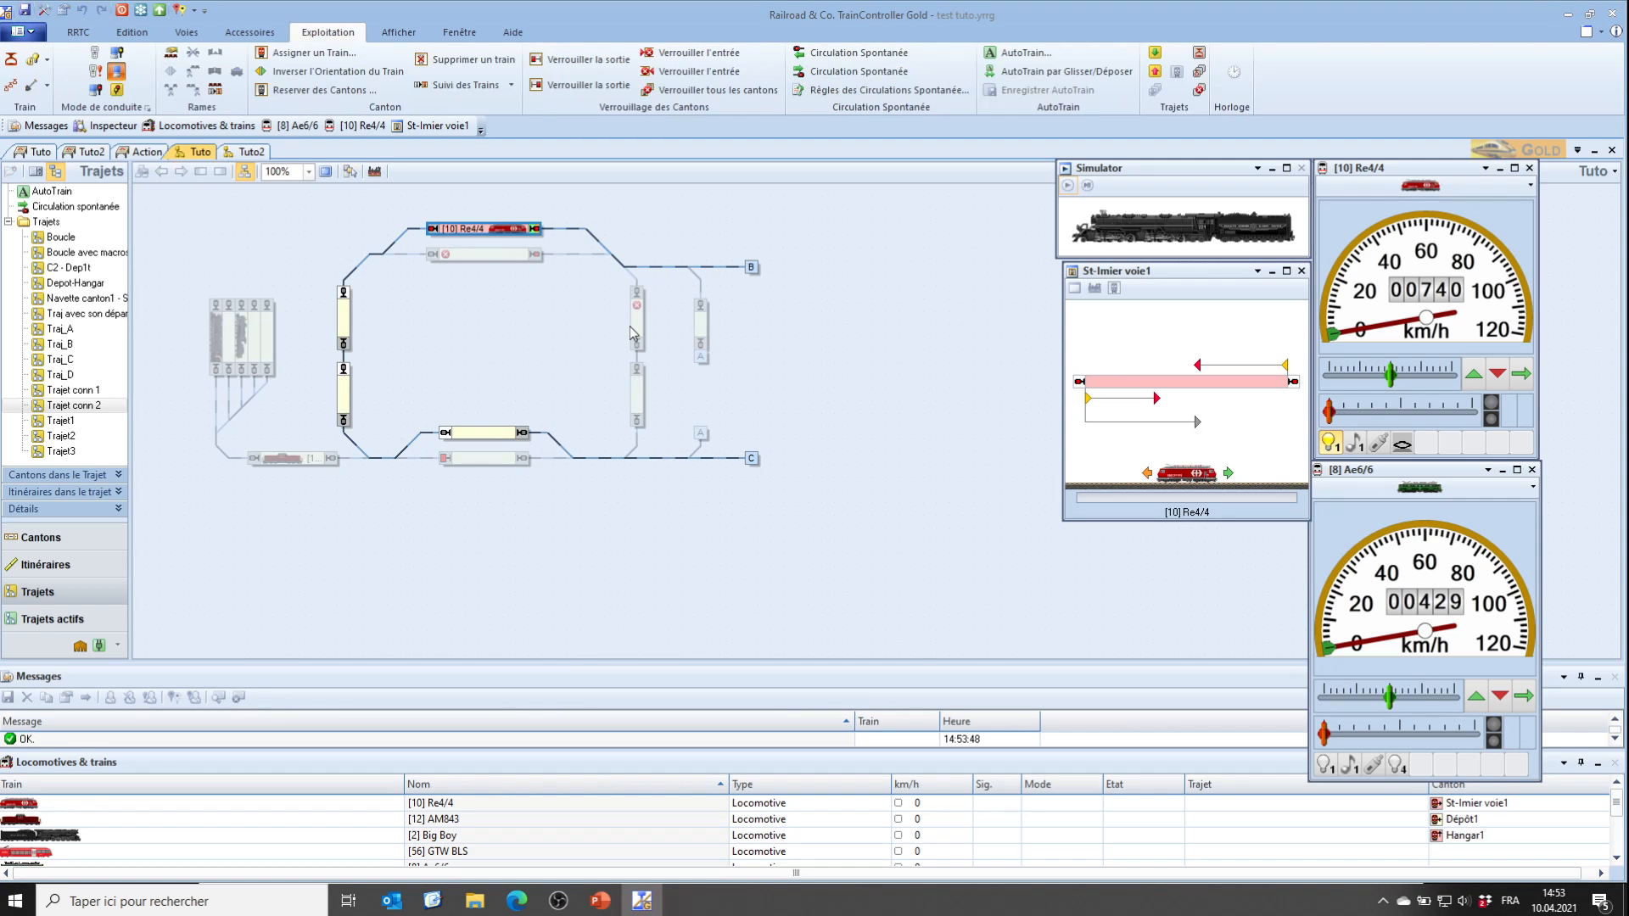
pyautogui.click(1070, 186)
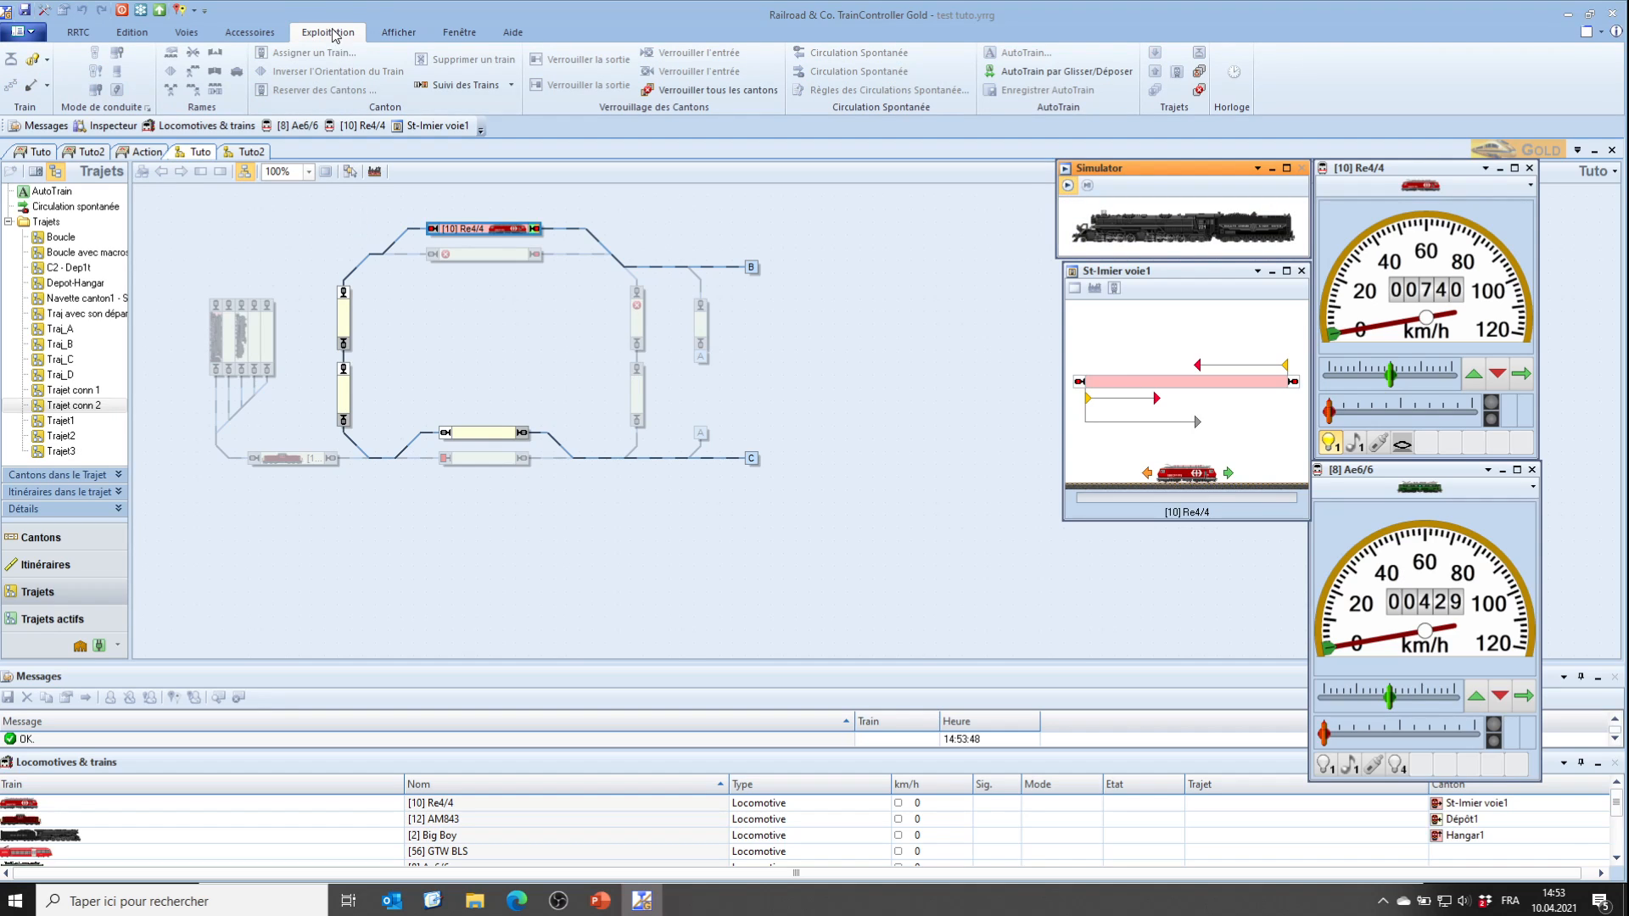
pyautogui.click(88, 408)
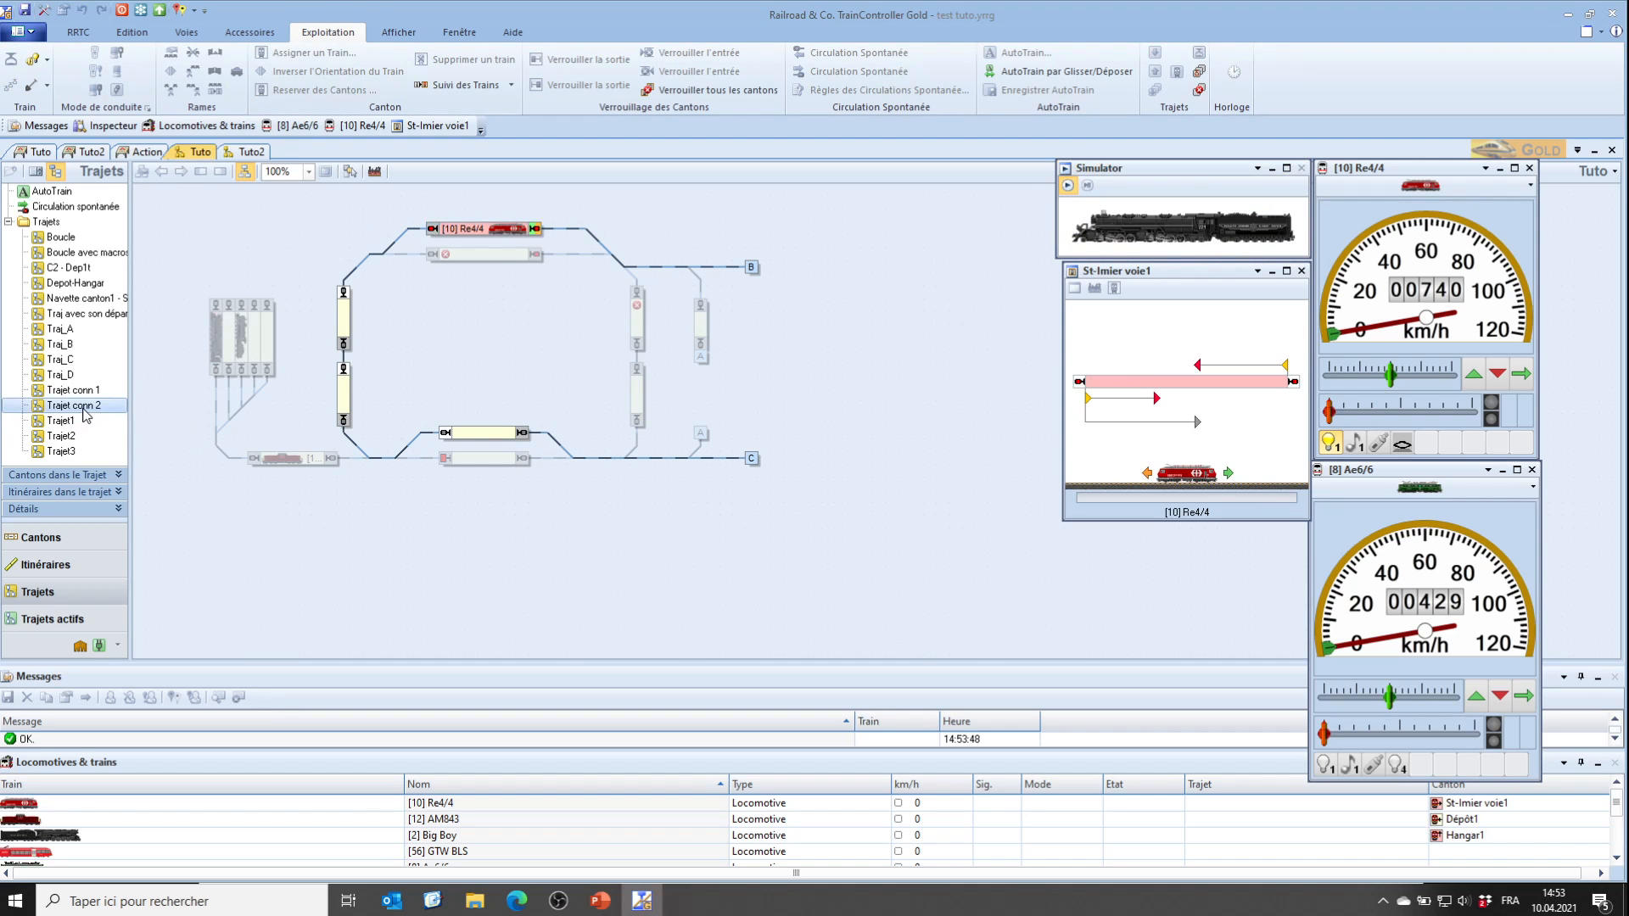
pyautogui.click(1157, 55)
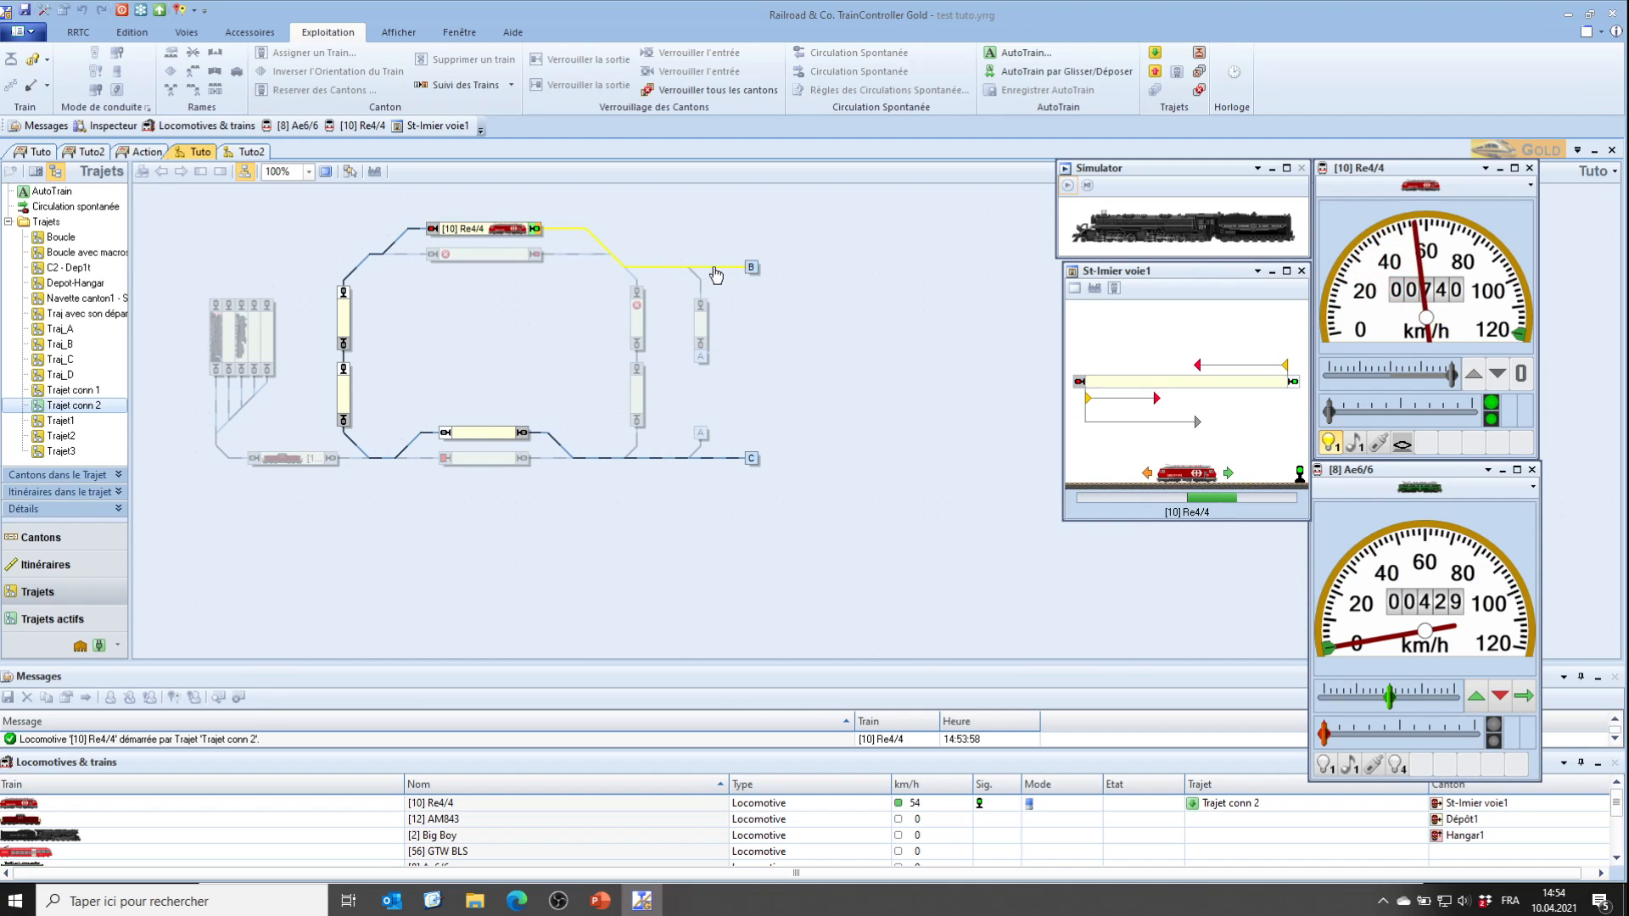
# Follow the Re4/4 locomotive across the Tuto2 block diagram and TCO, then back into the Tuto dispatcher
pyautogui.click(251, 152)
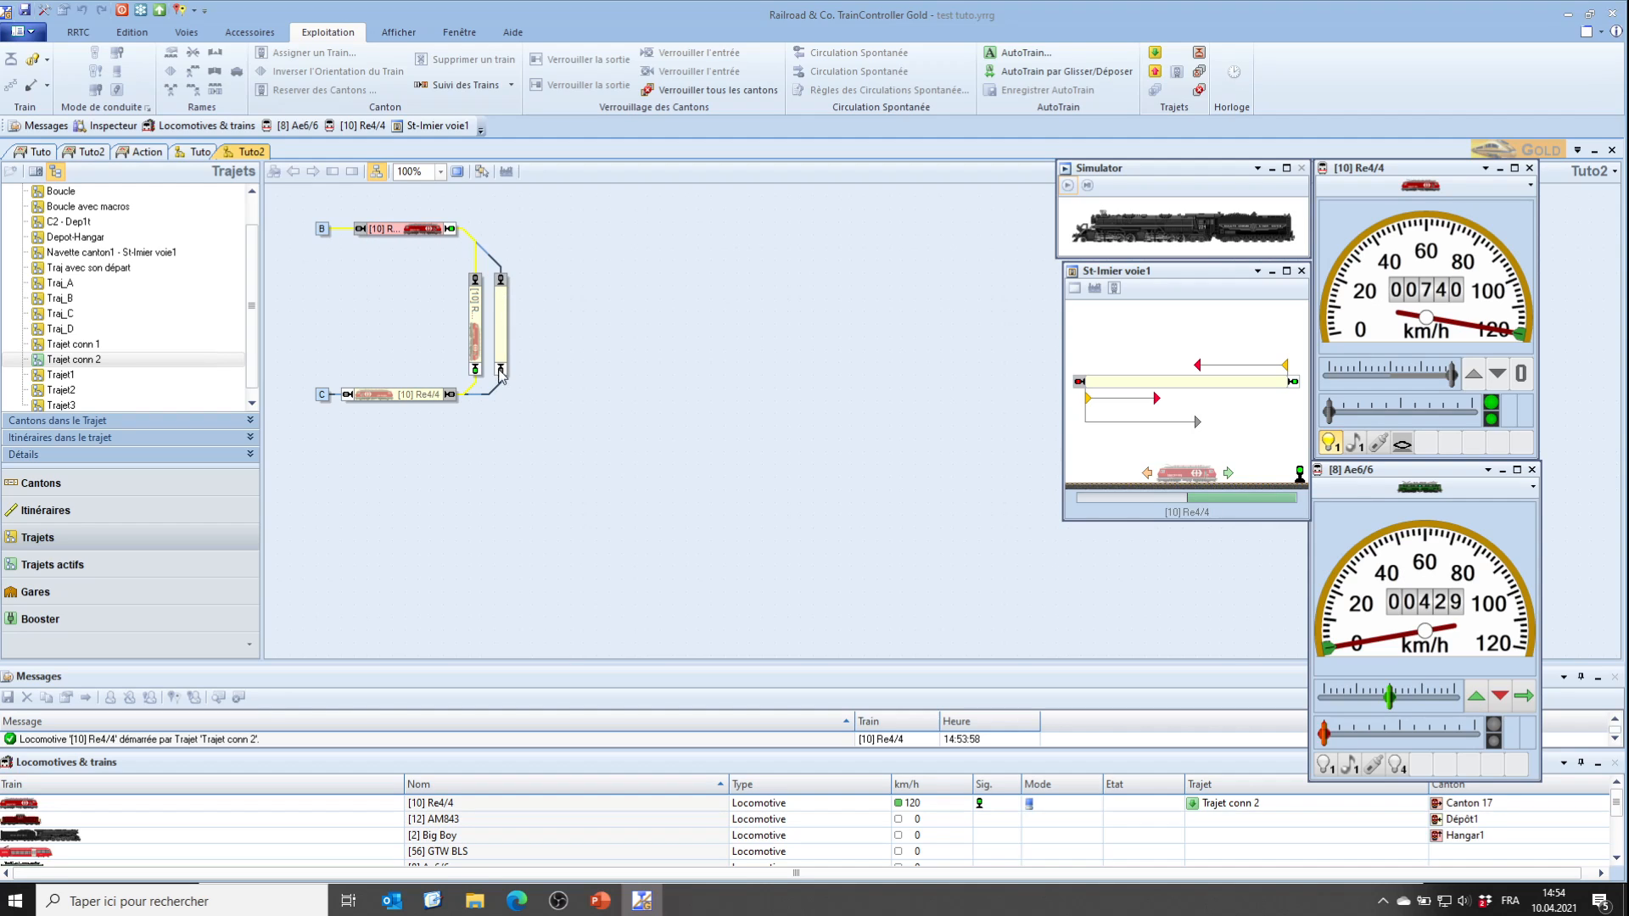
pyautogui.click(91, 151)
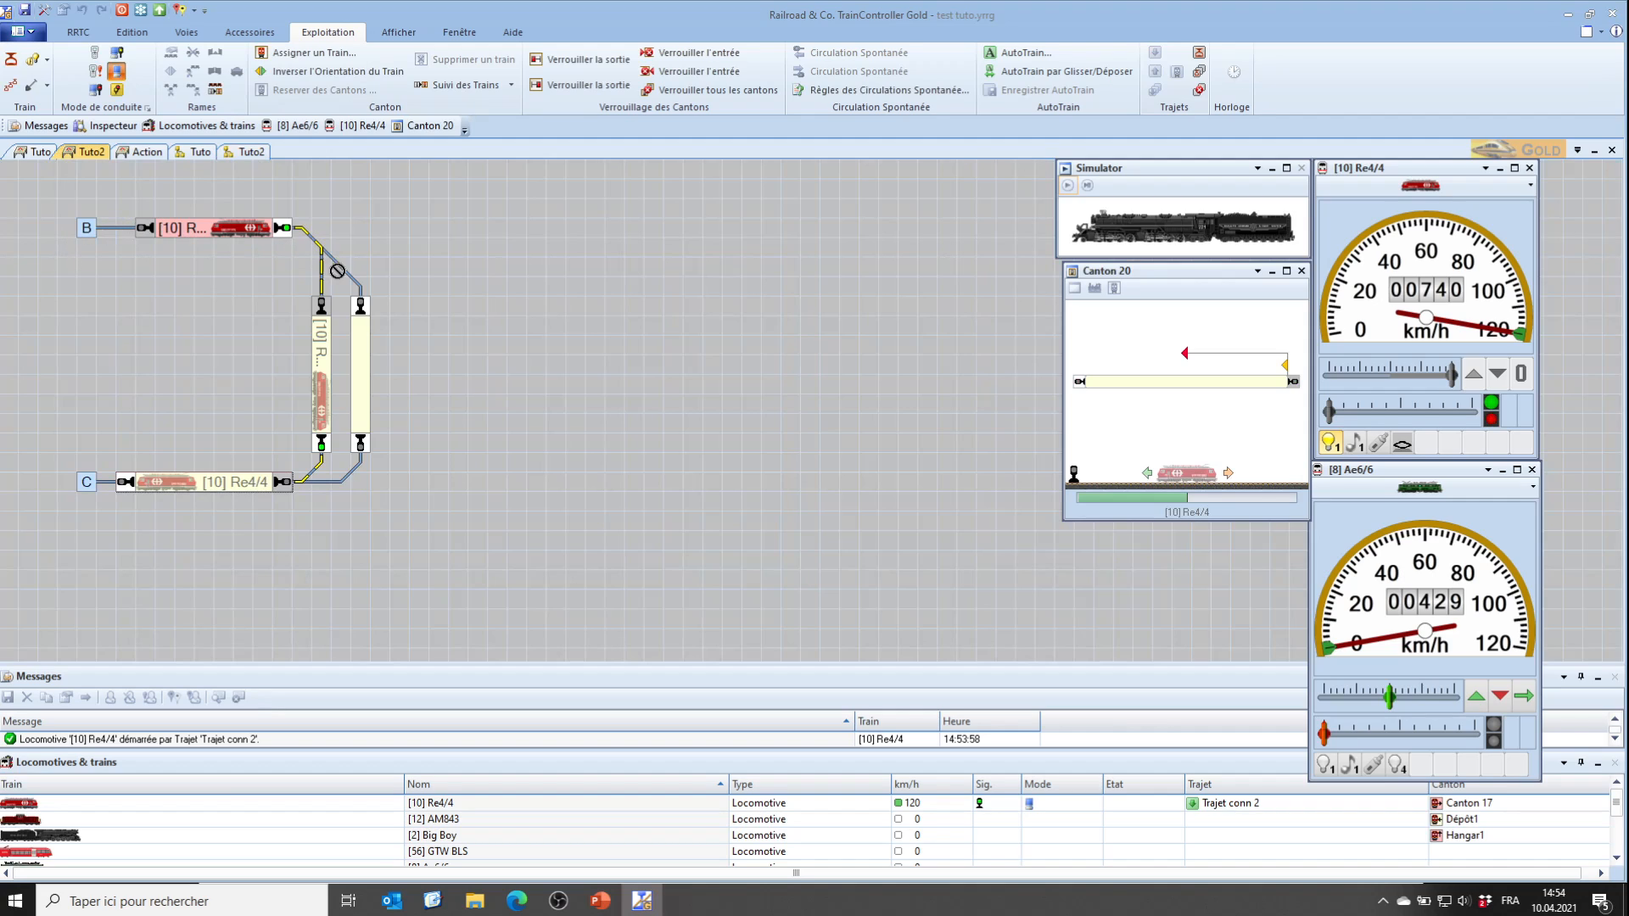
pyautogui.moveTo(106, 486)
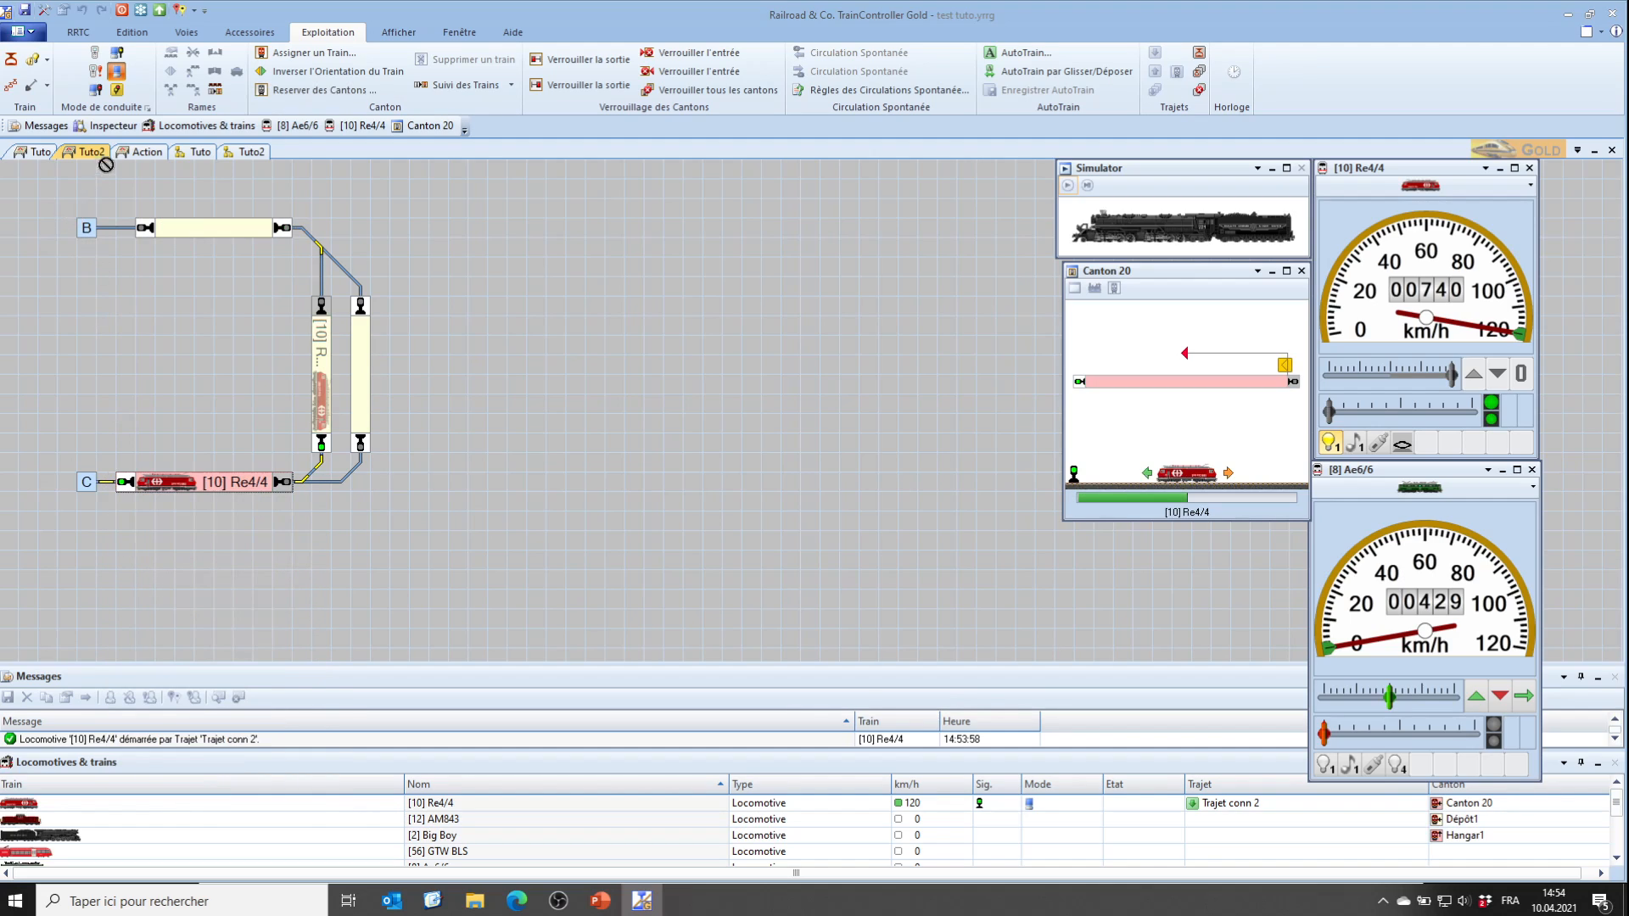
pyautogui.click(246, 153)
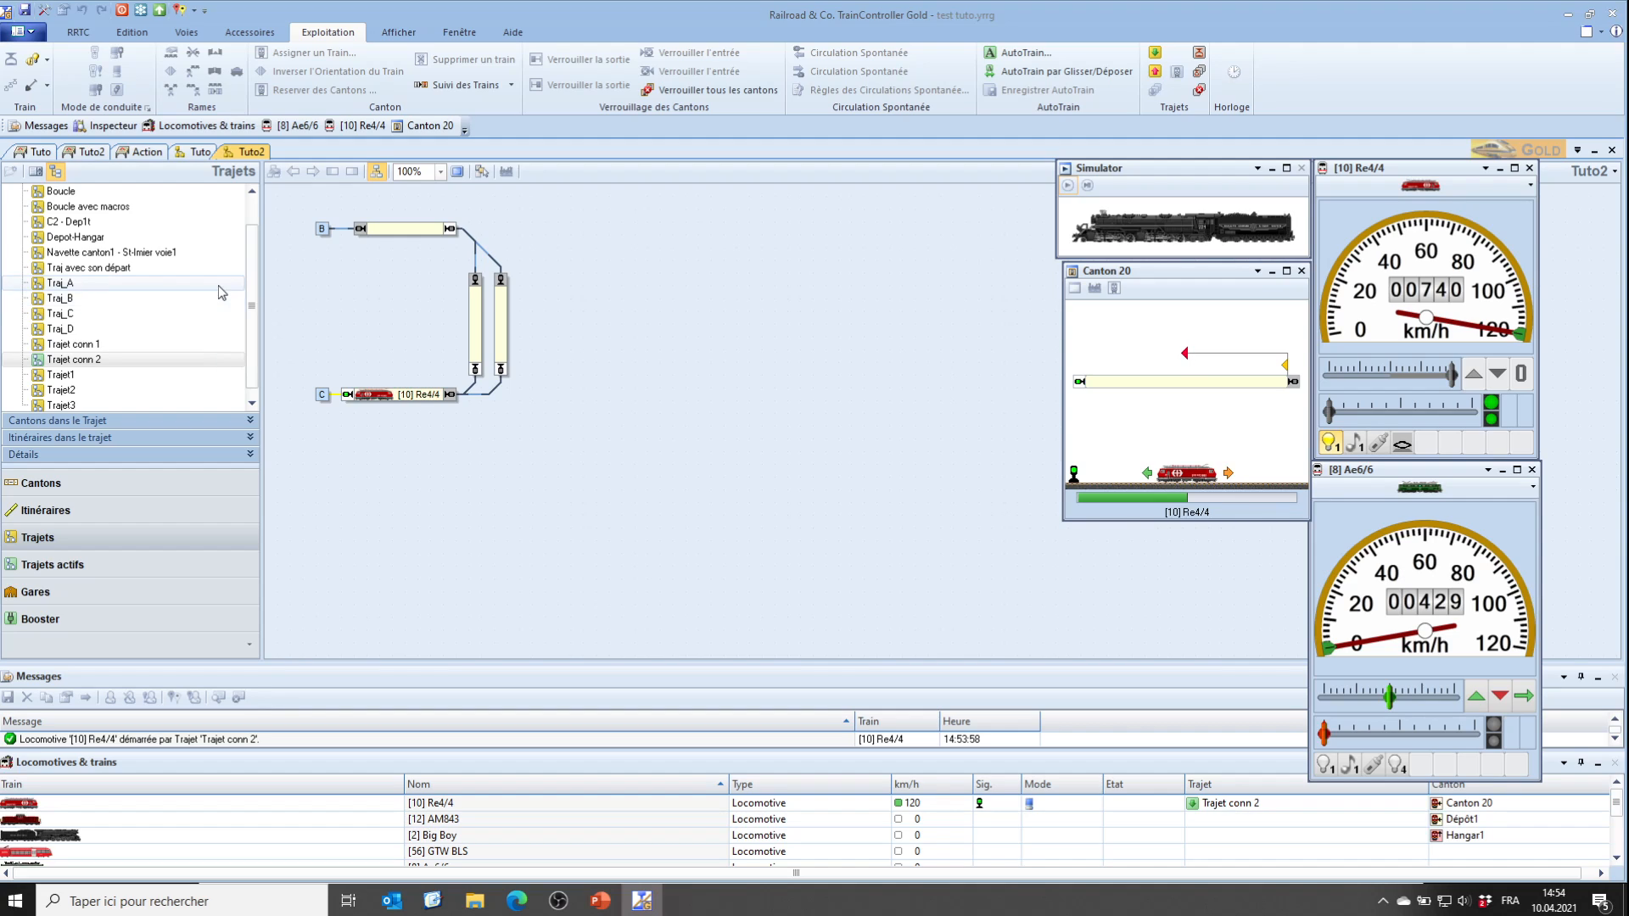
pyautogui.click(203, 154)
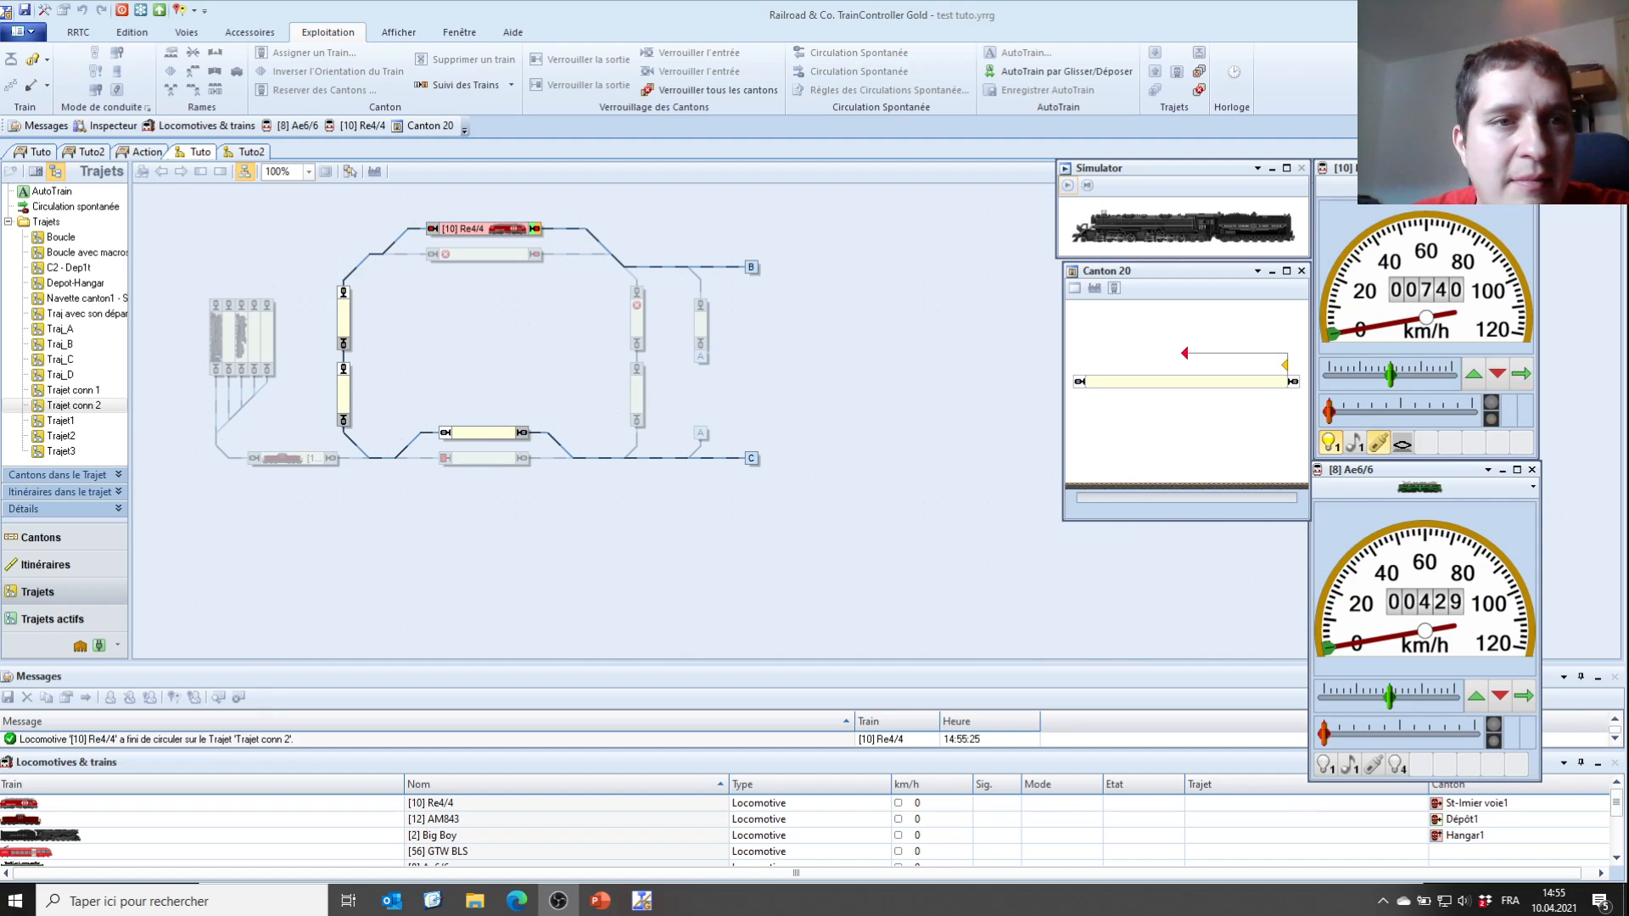
# Return to edit mode and create another trajet in the Tuto dispatcher
pyautogui.click(44, 11)
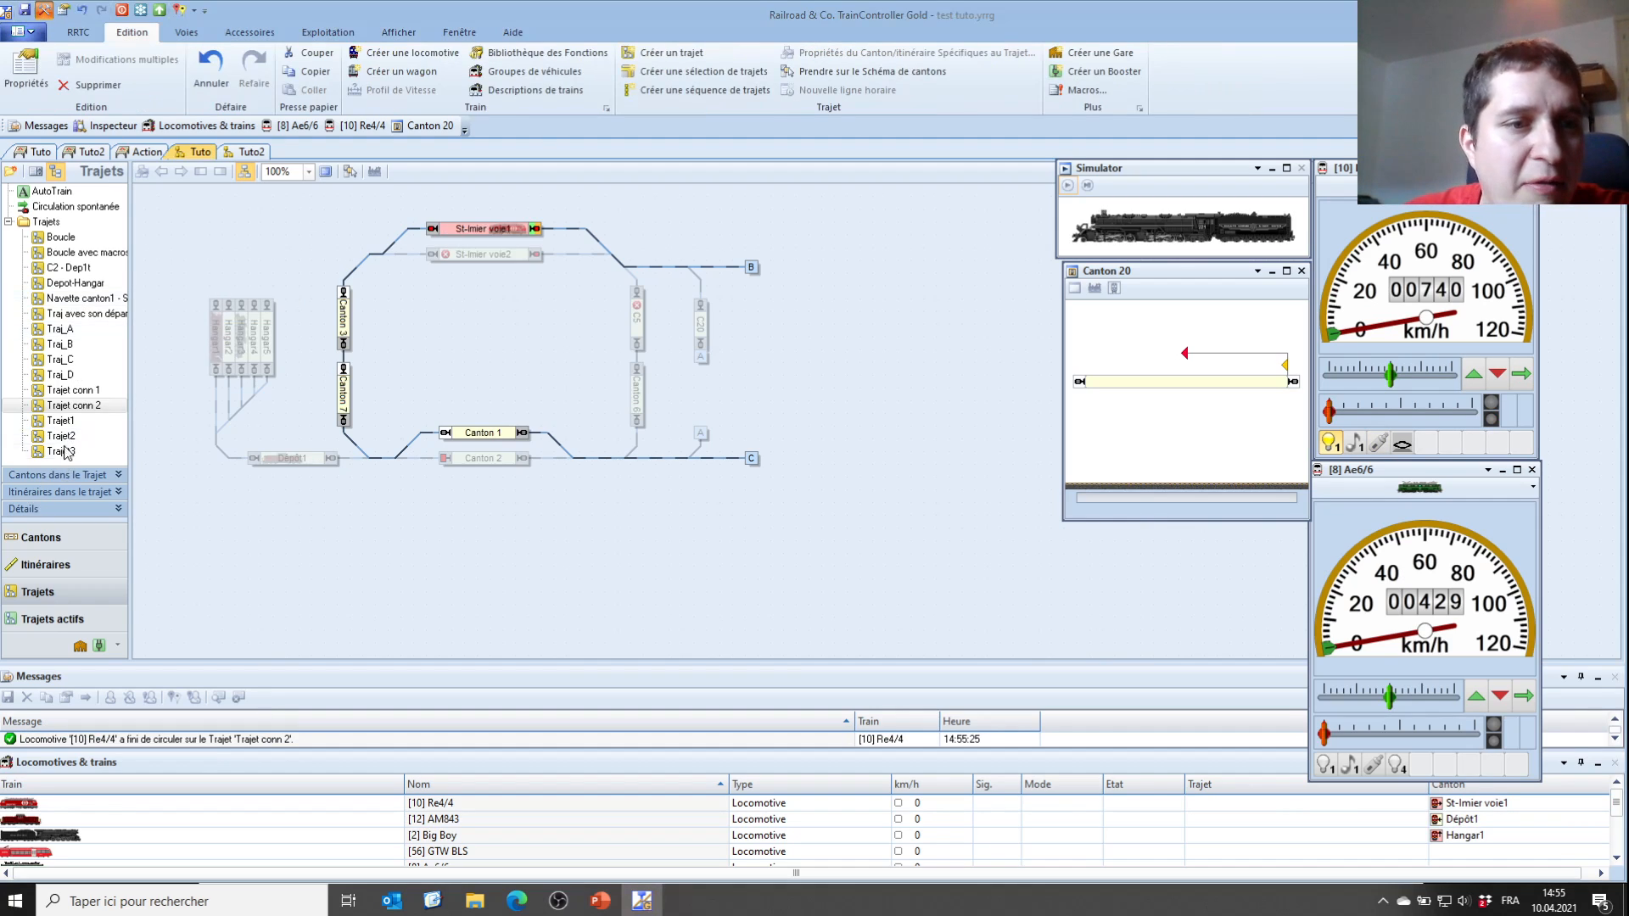
pyautogui.click(658, 55)
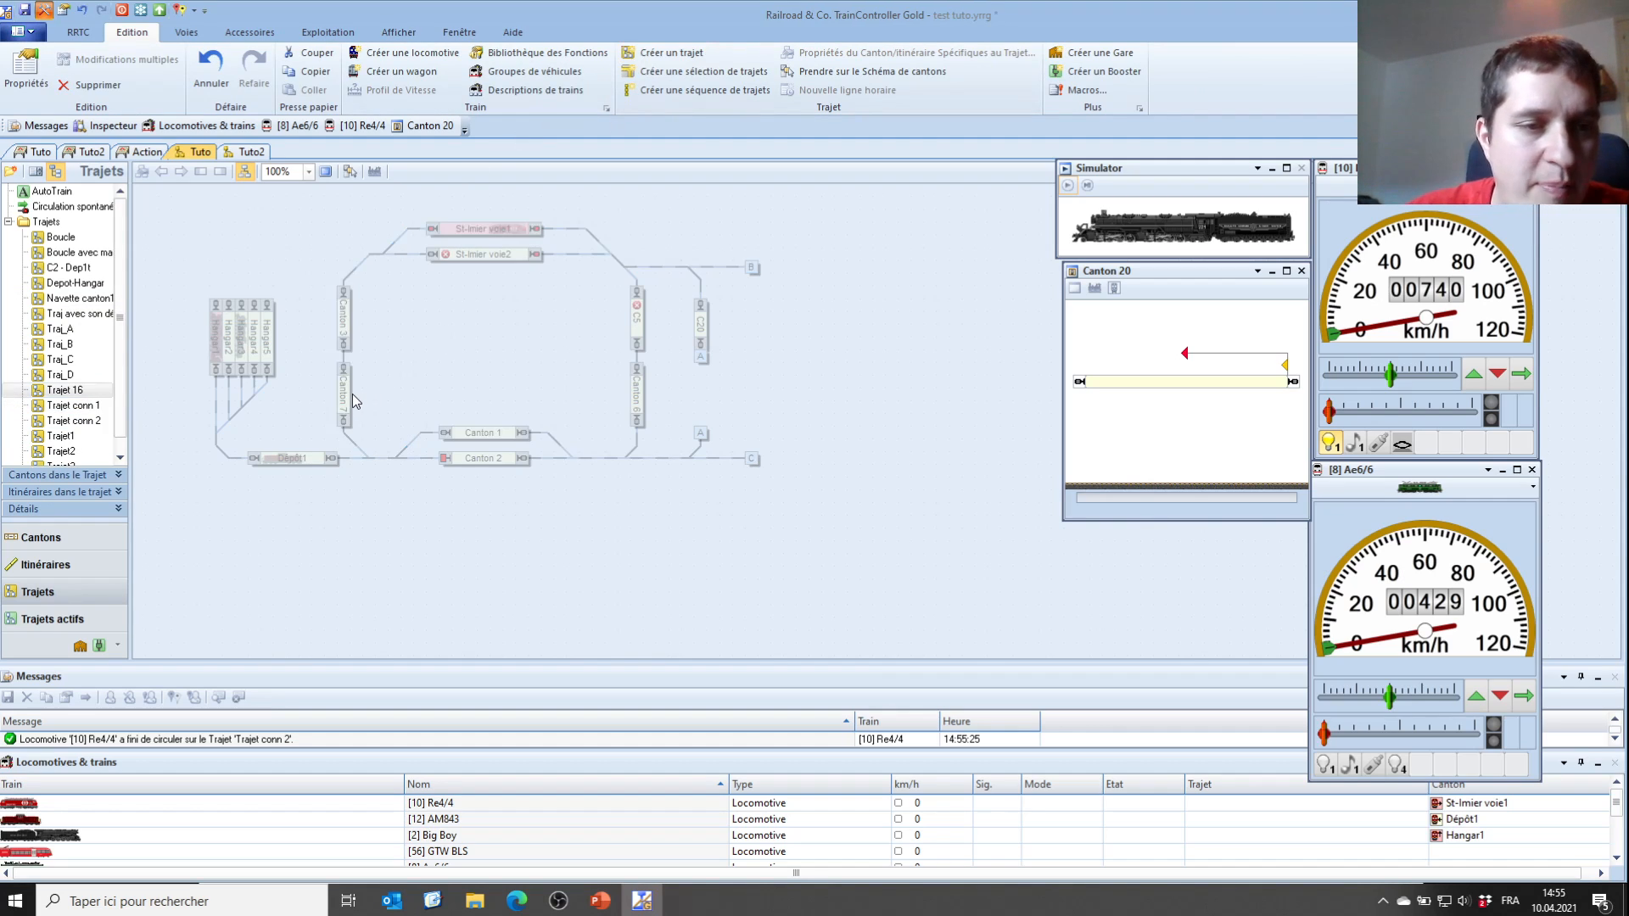
pyautogui.click(77, 391)
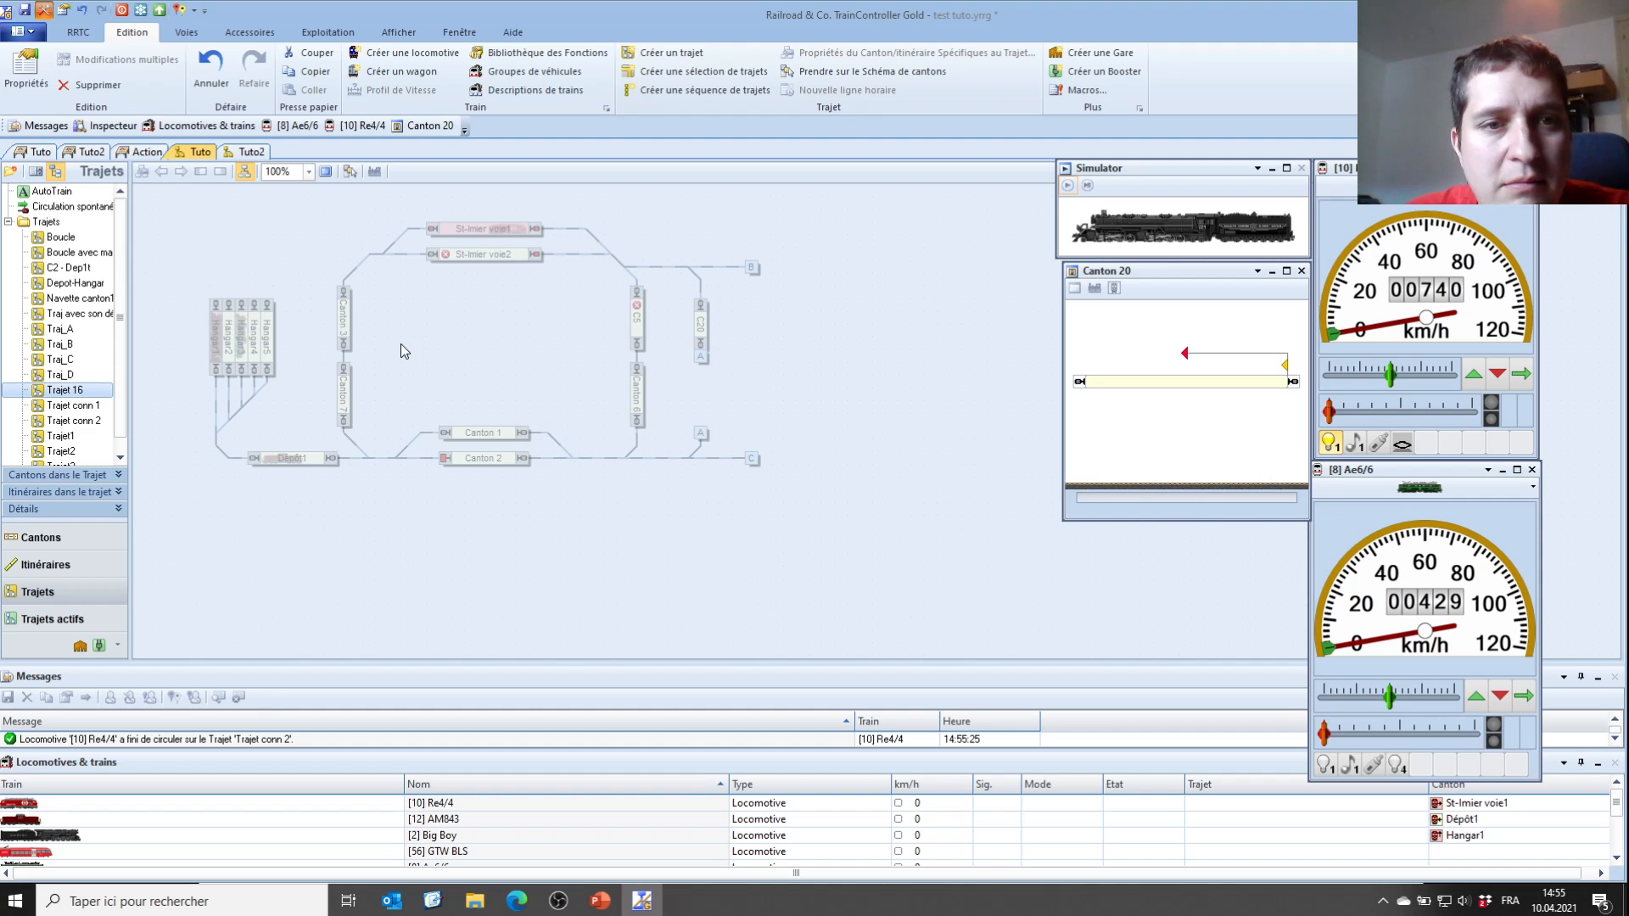
# Rename the new trajet as Trajet conn 3 and disable its rule selecting only trains in the departure cantons
pyautogui.hotkey('alt', 'Return')
pyautogui.click(638, 315)
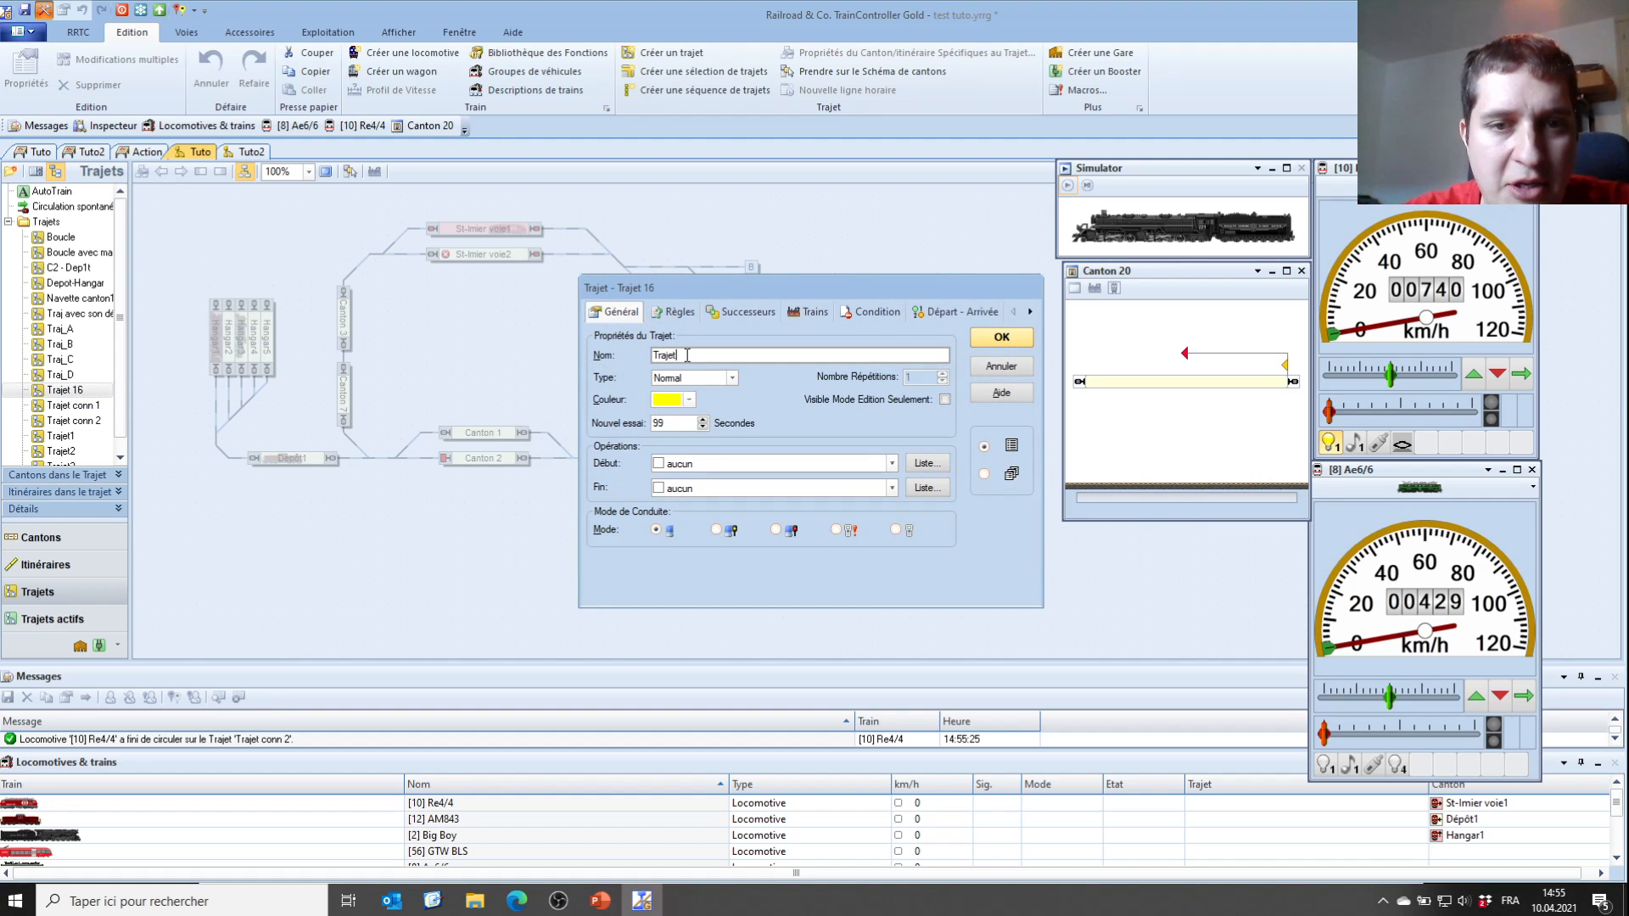
pyautogui.write('3')
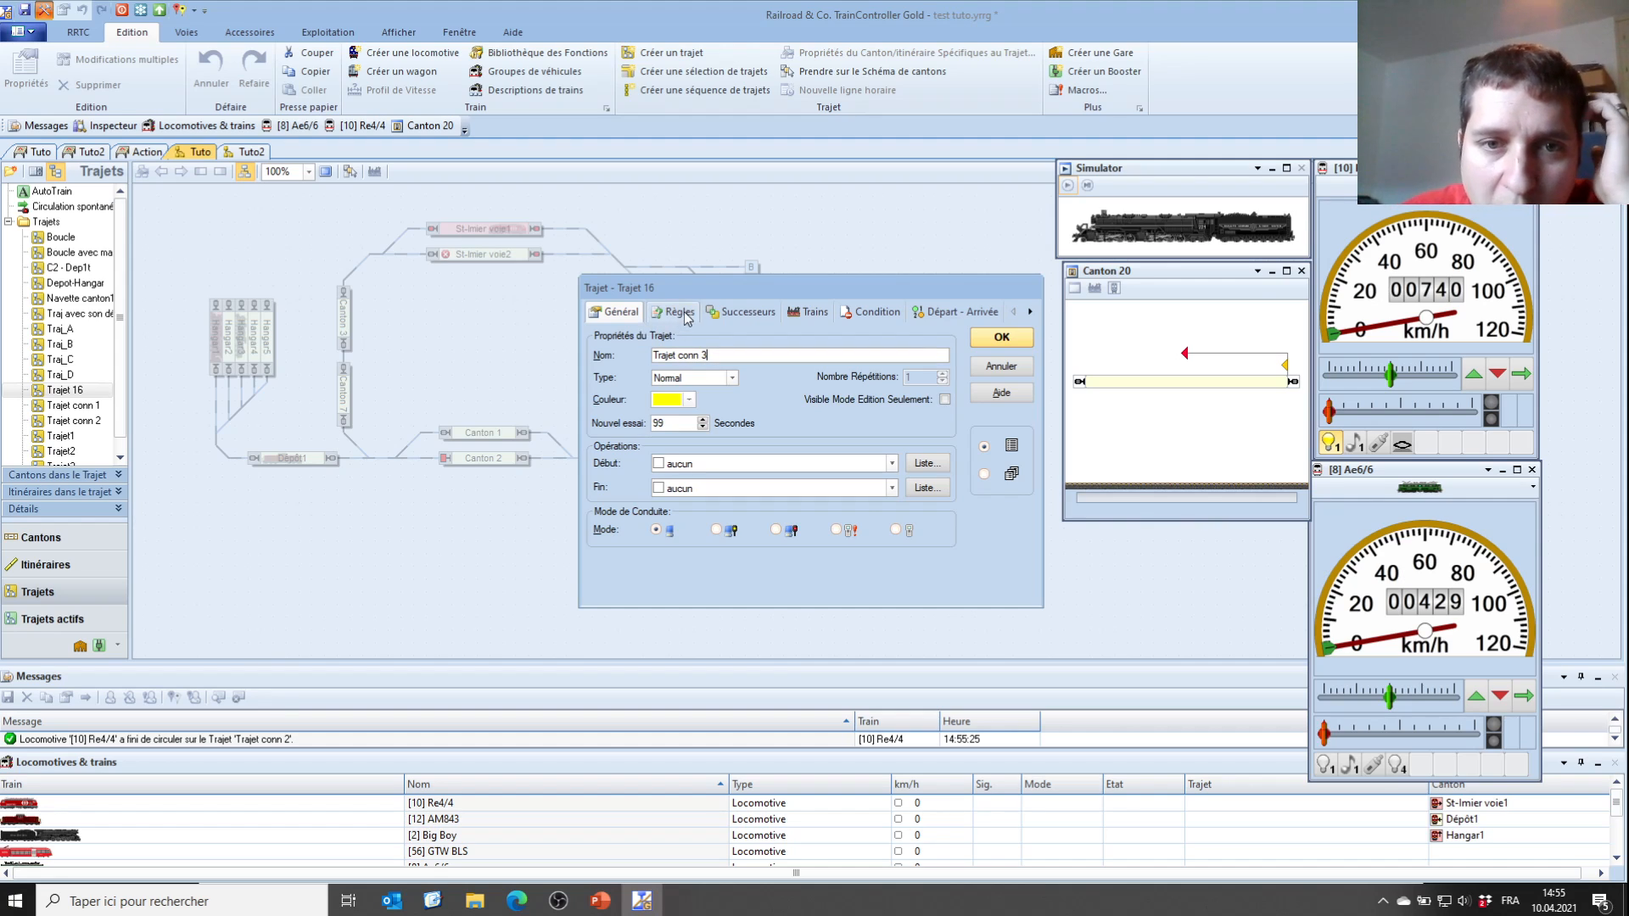
pyautogui.click(678, 313)
pyautogui.click(883, 356)
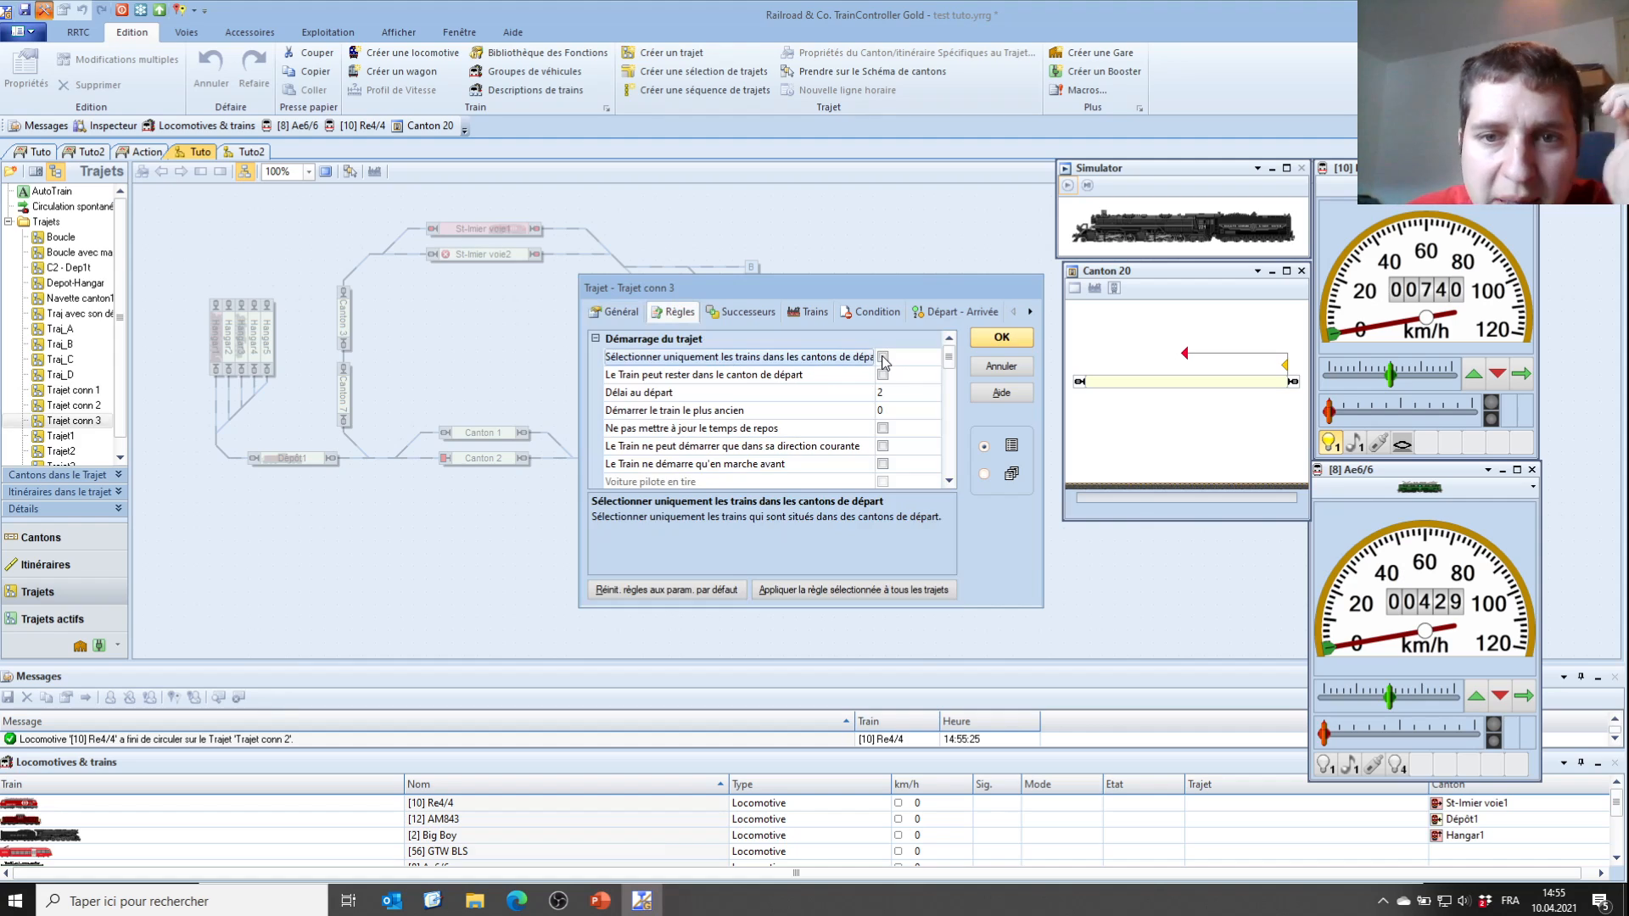
pyautogui.click(1002, 338)
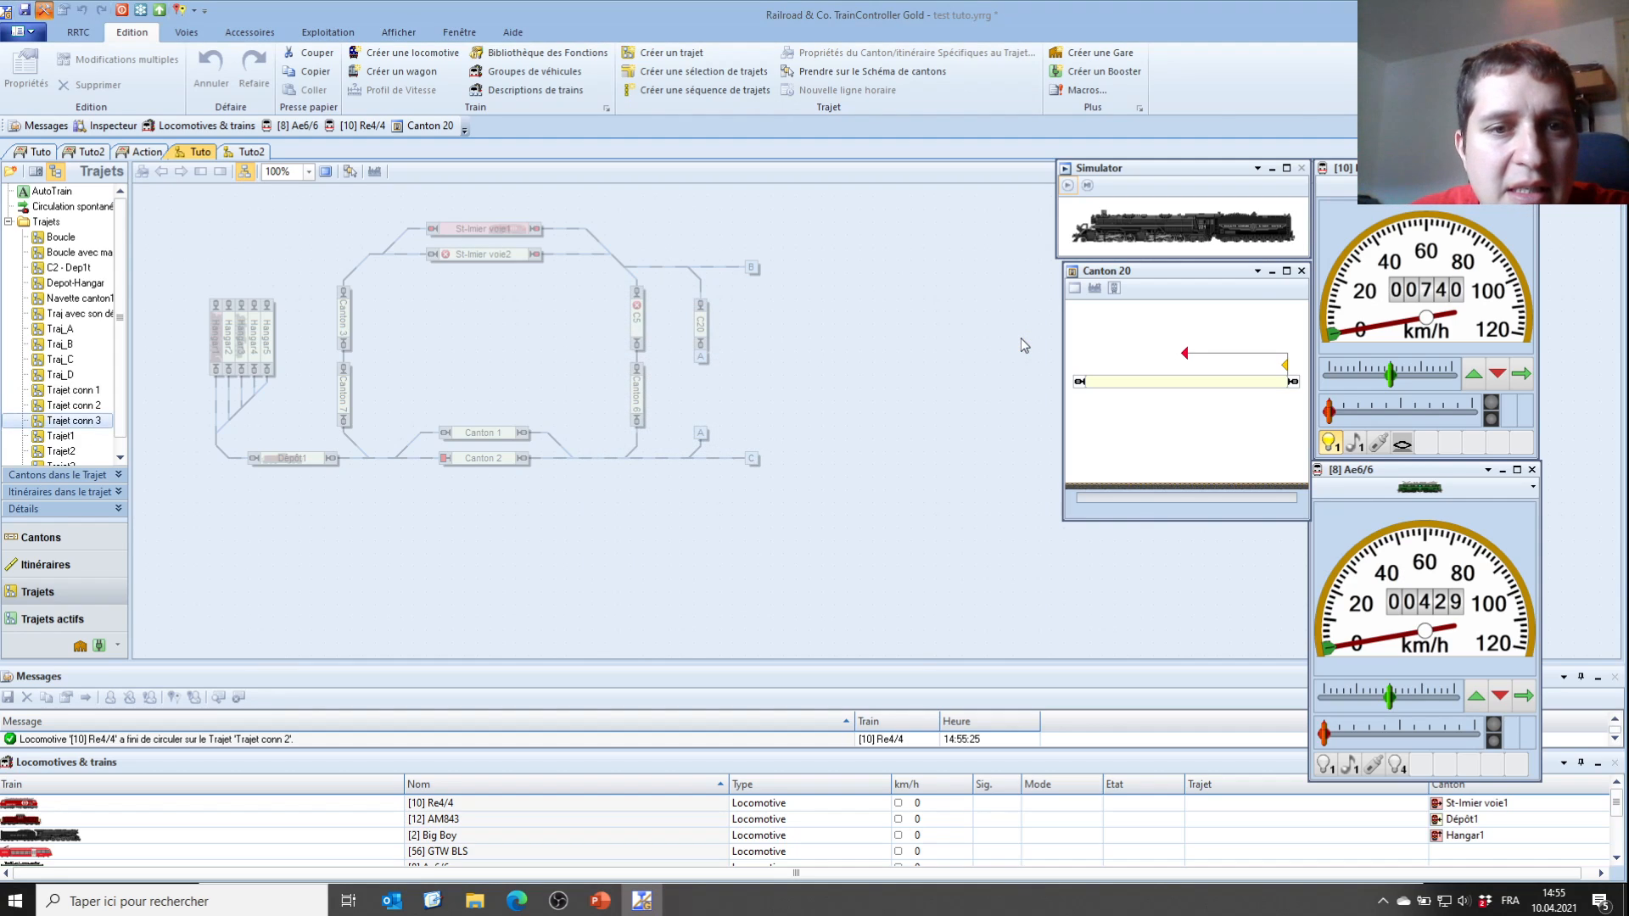
# Add canton St-Imier voie1 and its itinéraire to connector B to Trajet conn 3 in the Tuto dispatcher
pyautogui.click(345, 172)
pyautogui.click(497, 233)
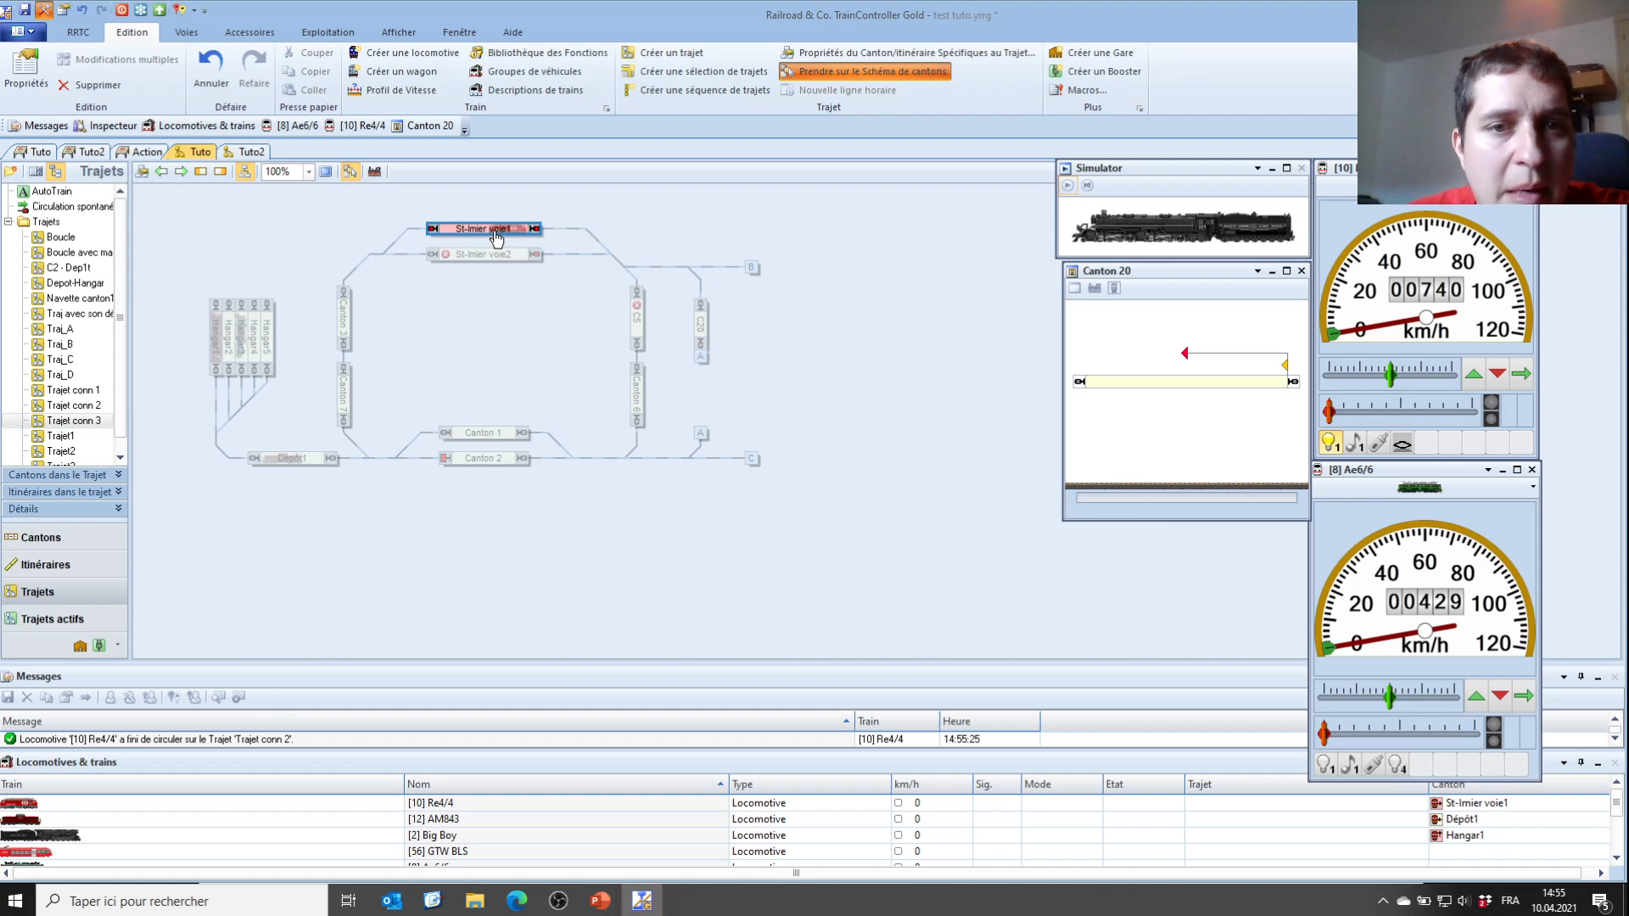
pyautogui.click(734, 270)
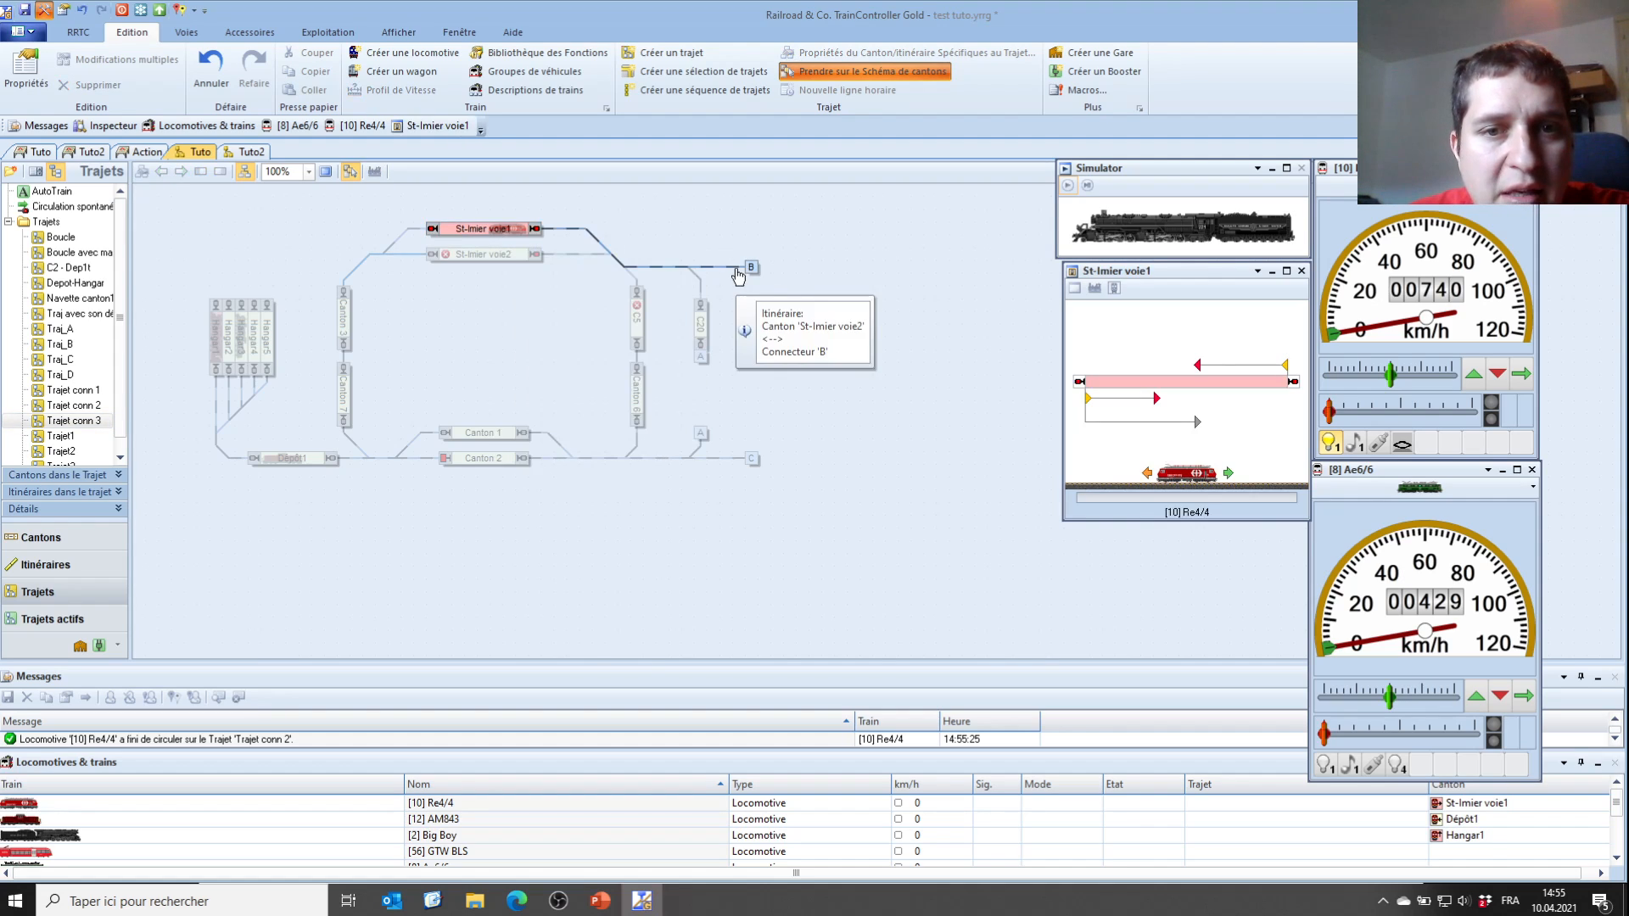
# Continue Trajet conn 3 in the Tuto2 dispatcher from connector B through Canton 17 to Canton 18
pyautogui.click(251, 154)
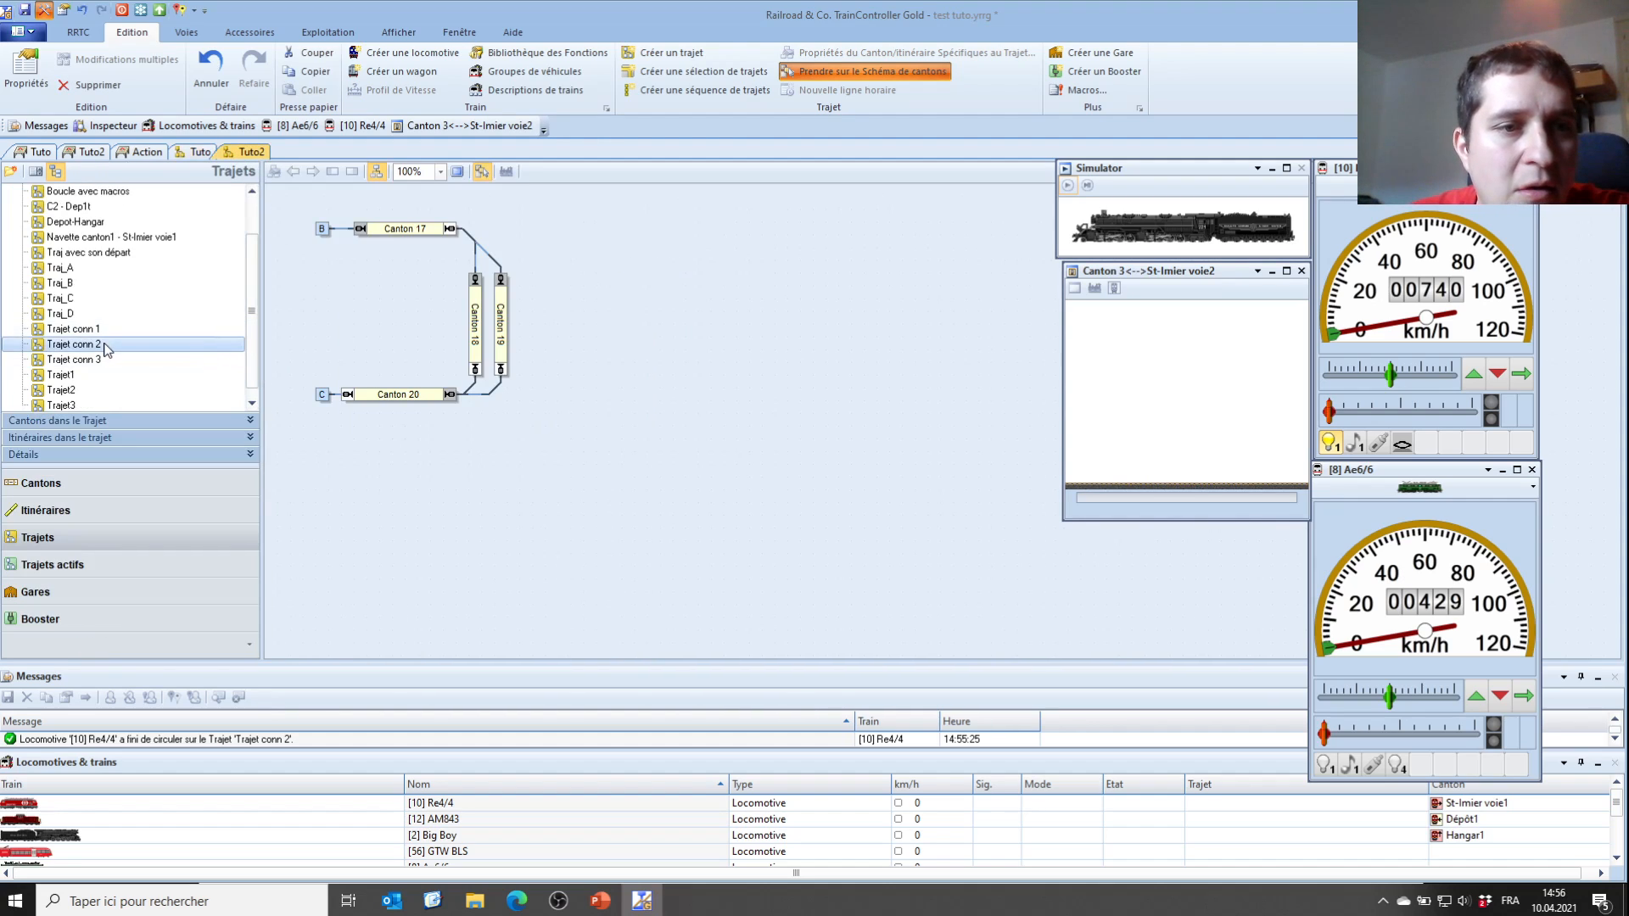
pyautogui.click(88, 361)
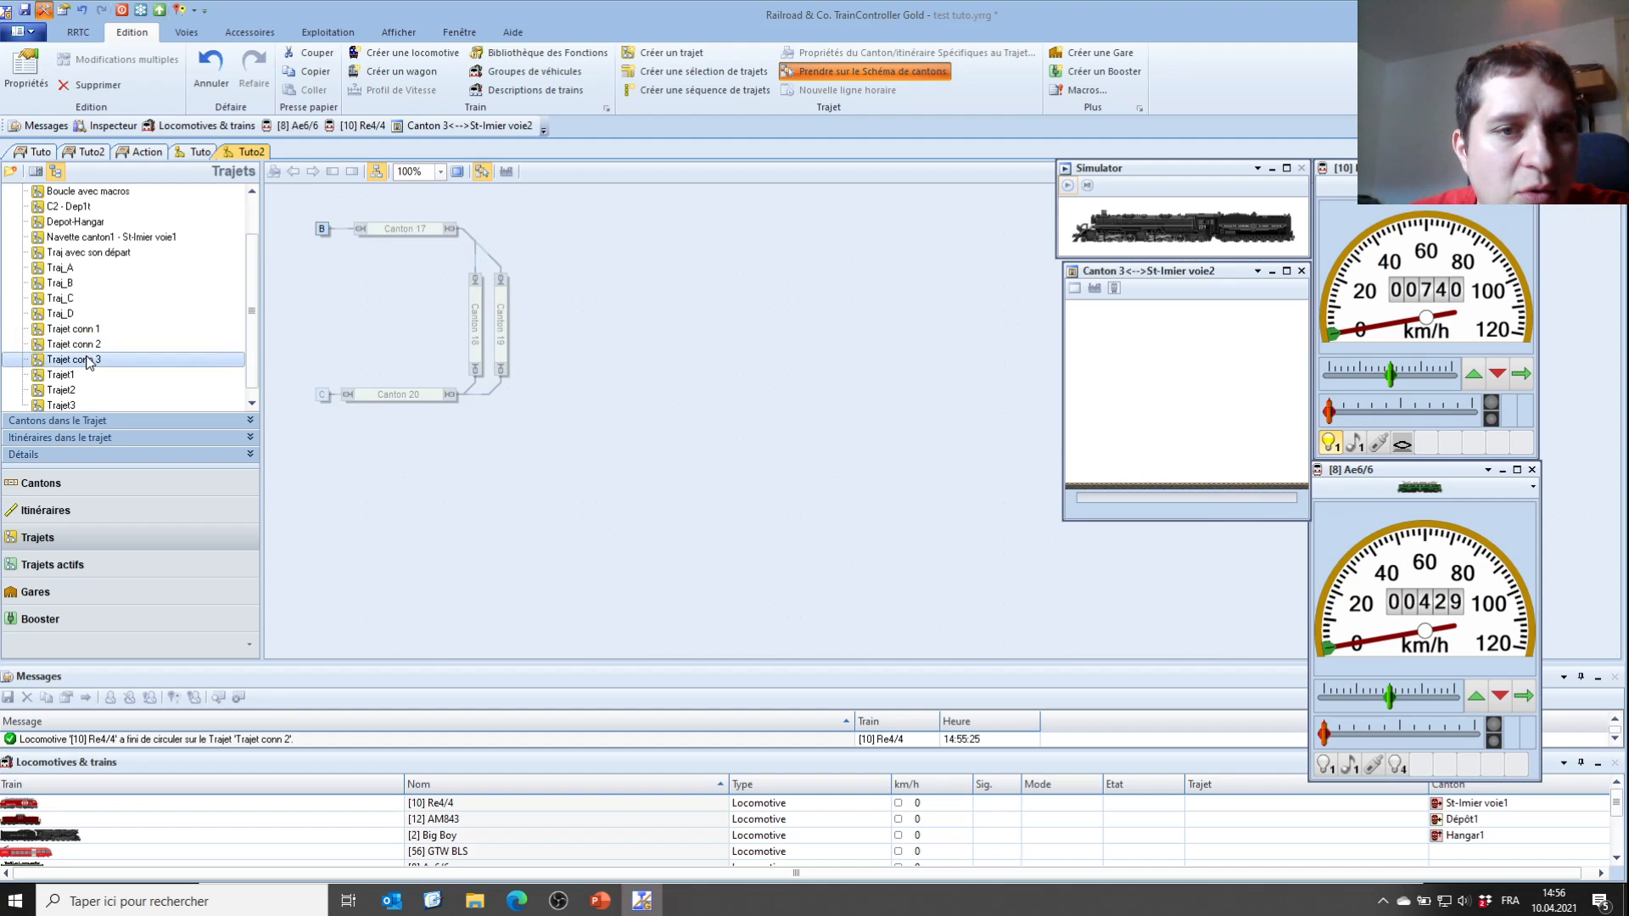
pyautogui.click(384, 230)
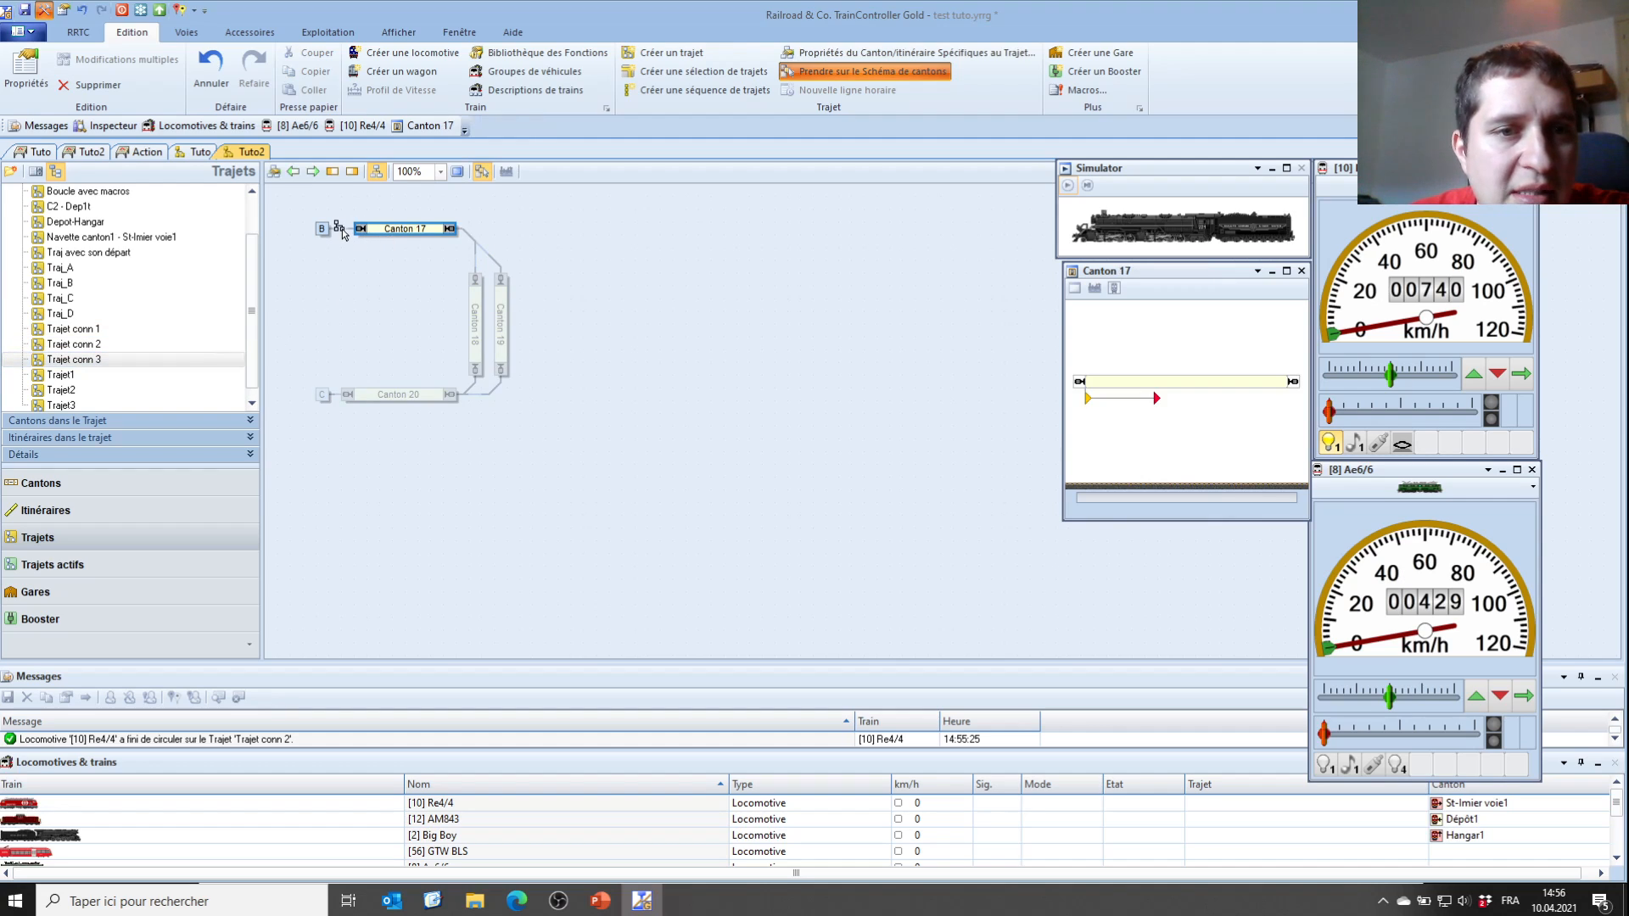
pyautogui.click(476, 277)
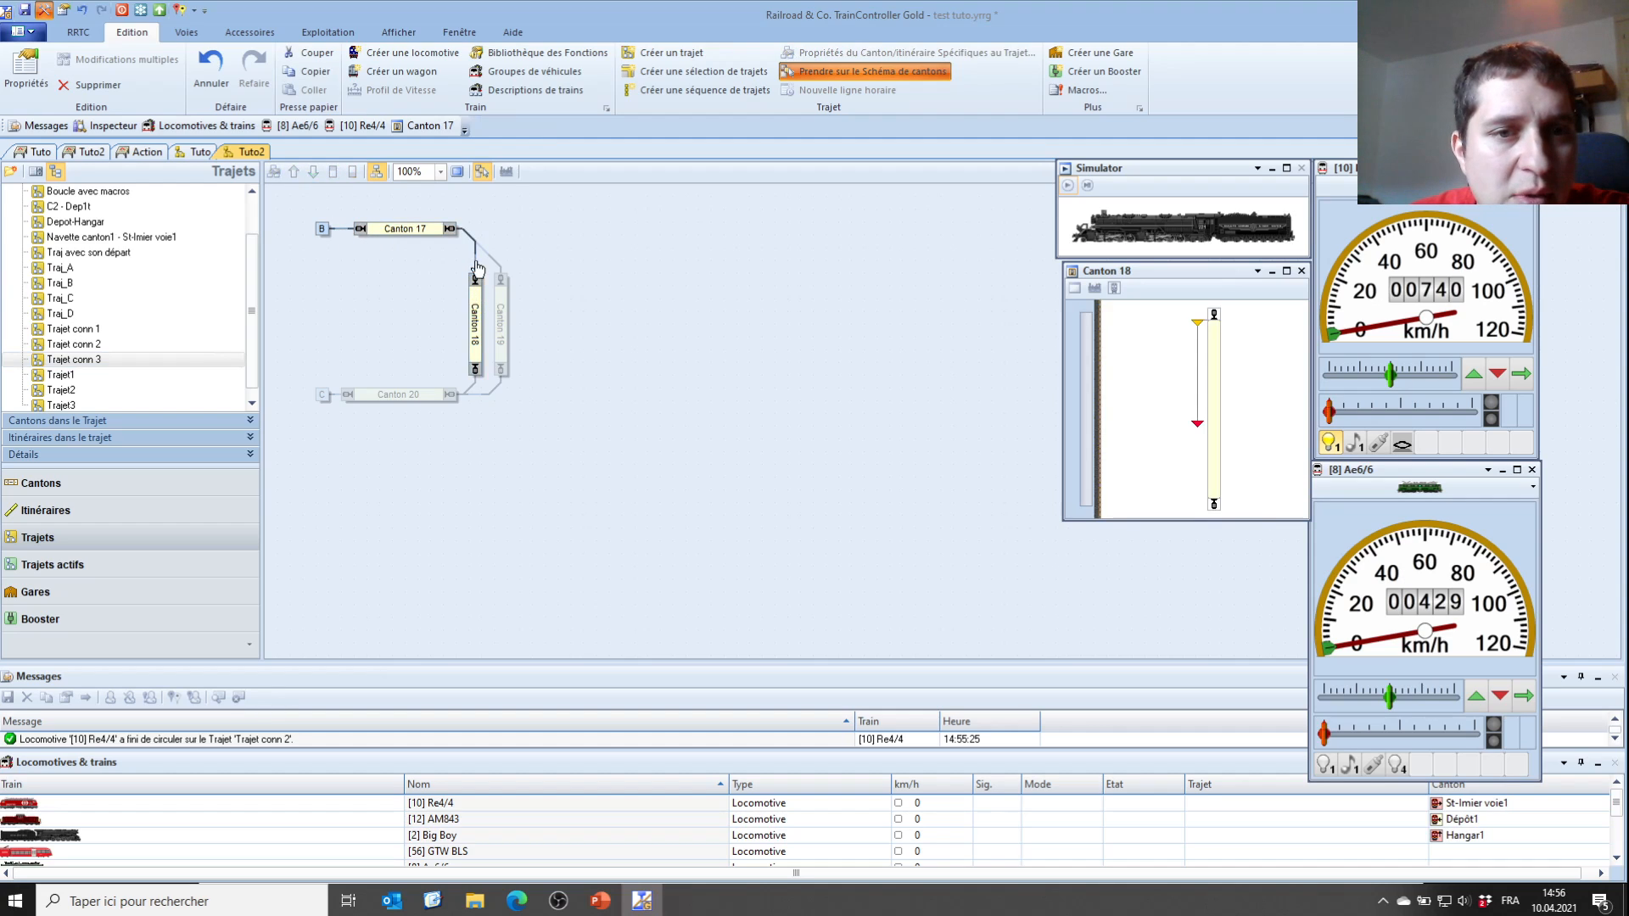
# Try to extend Trajet conn 3 from Canton 18 through Canton 20 to connector C
pyautogui.click(441, 394)
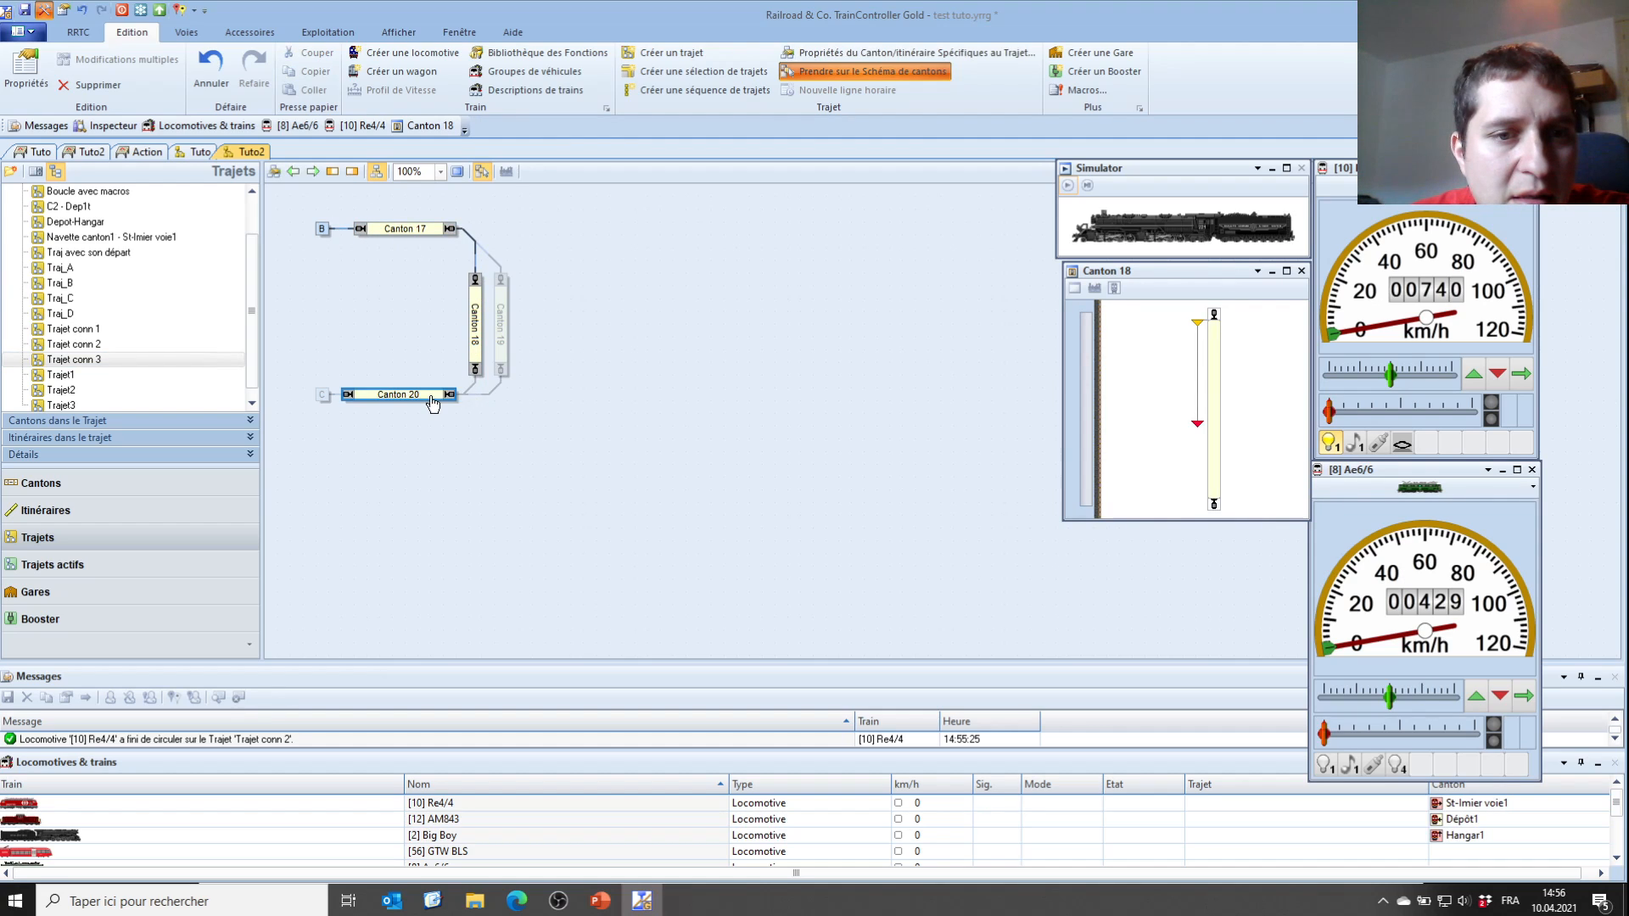
pyautogui.click(472, 389)
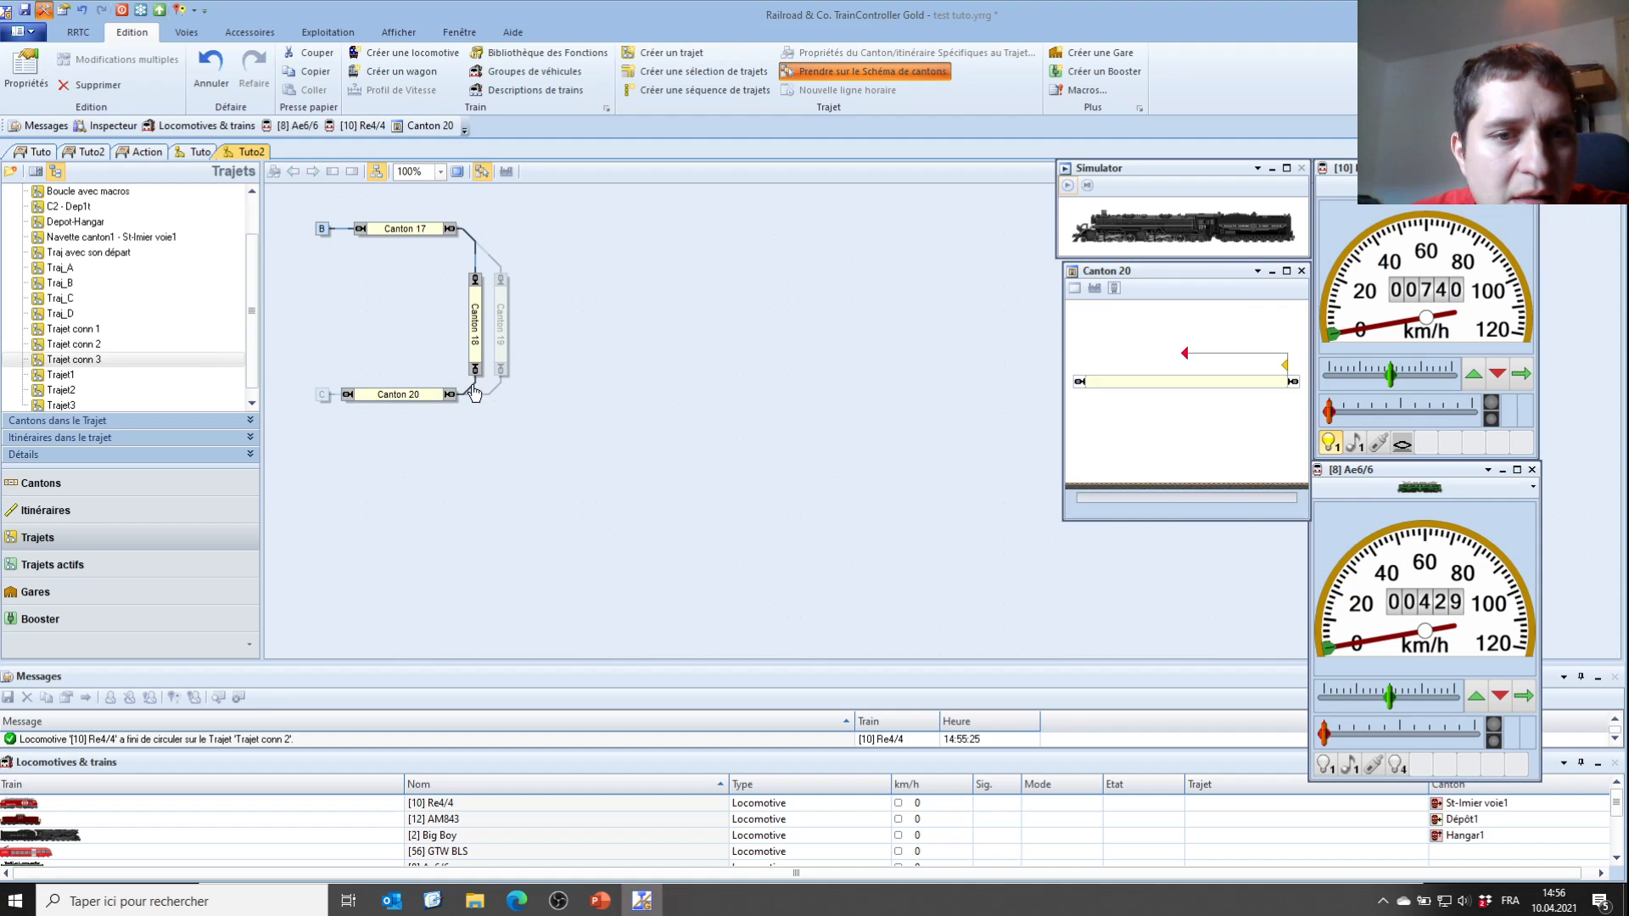
pyautogui.click(326, 396)
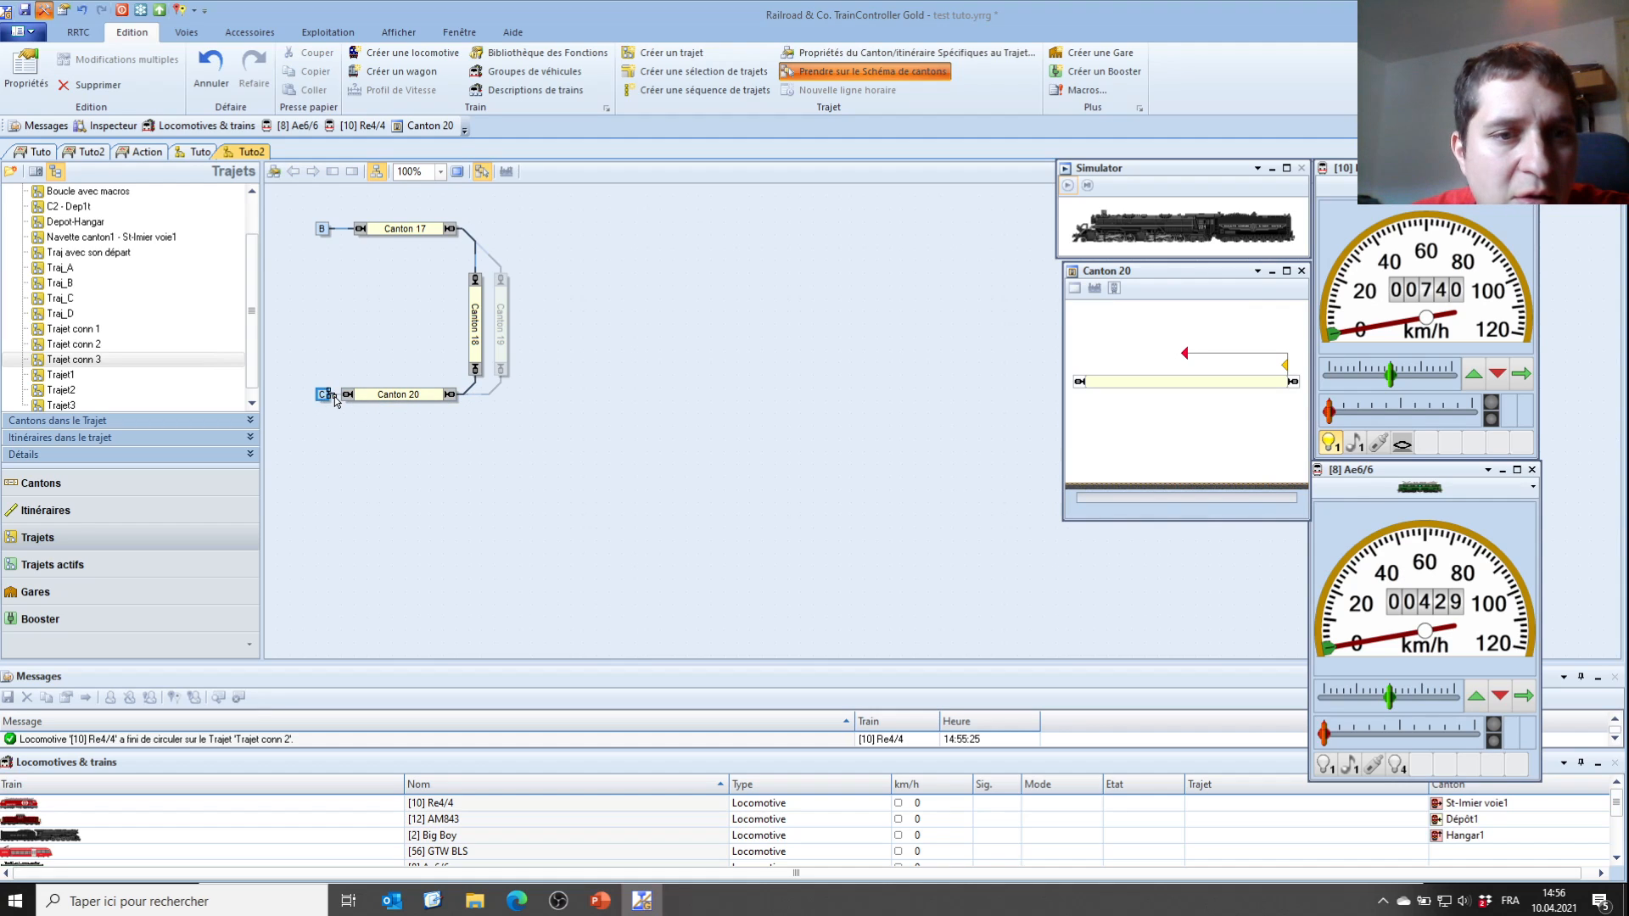
# Remove Canton 20 from Trajet conn 3 and check the options available for connector C
pyautogui.rightClick(385, 395)
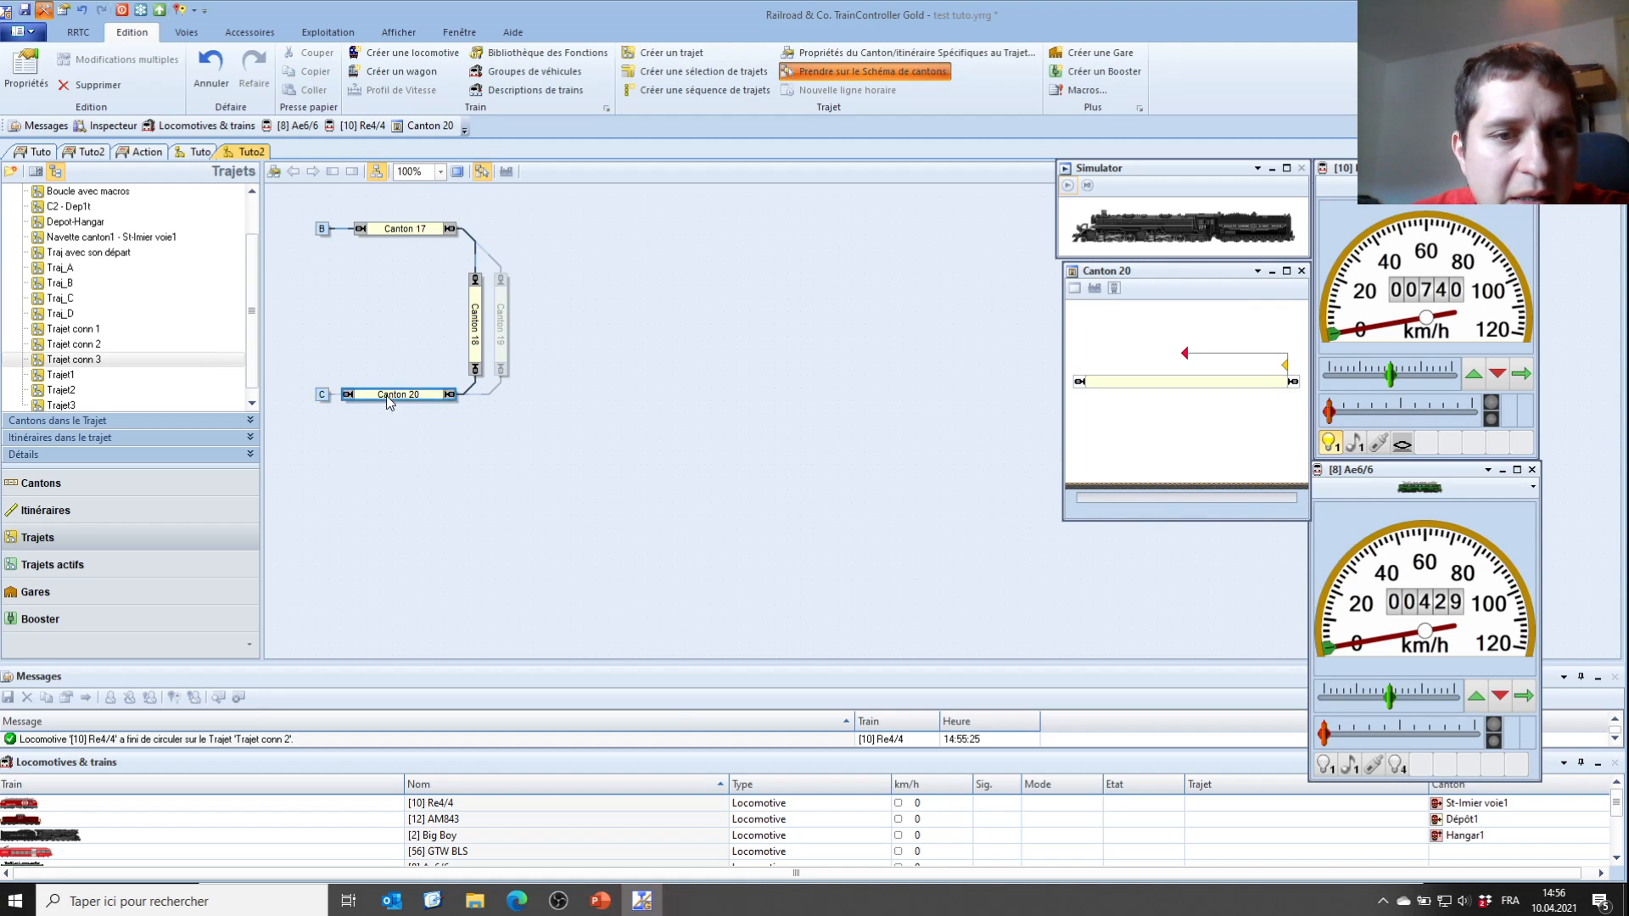
pyautogui.click(410, 463)
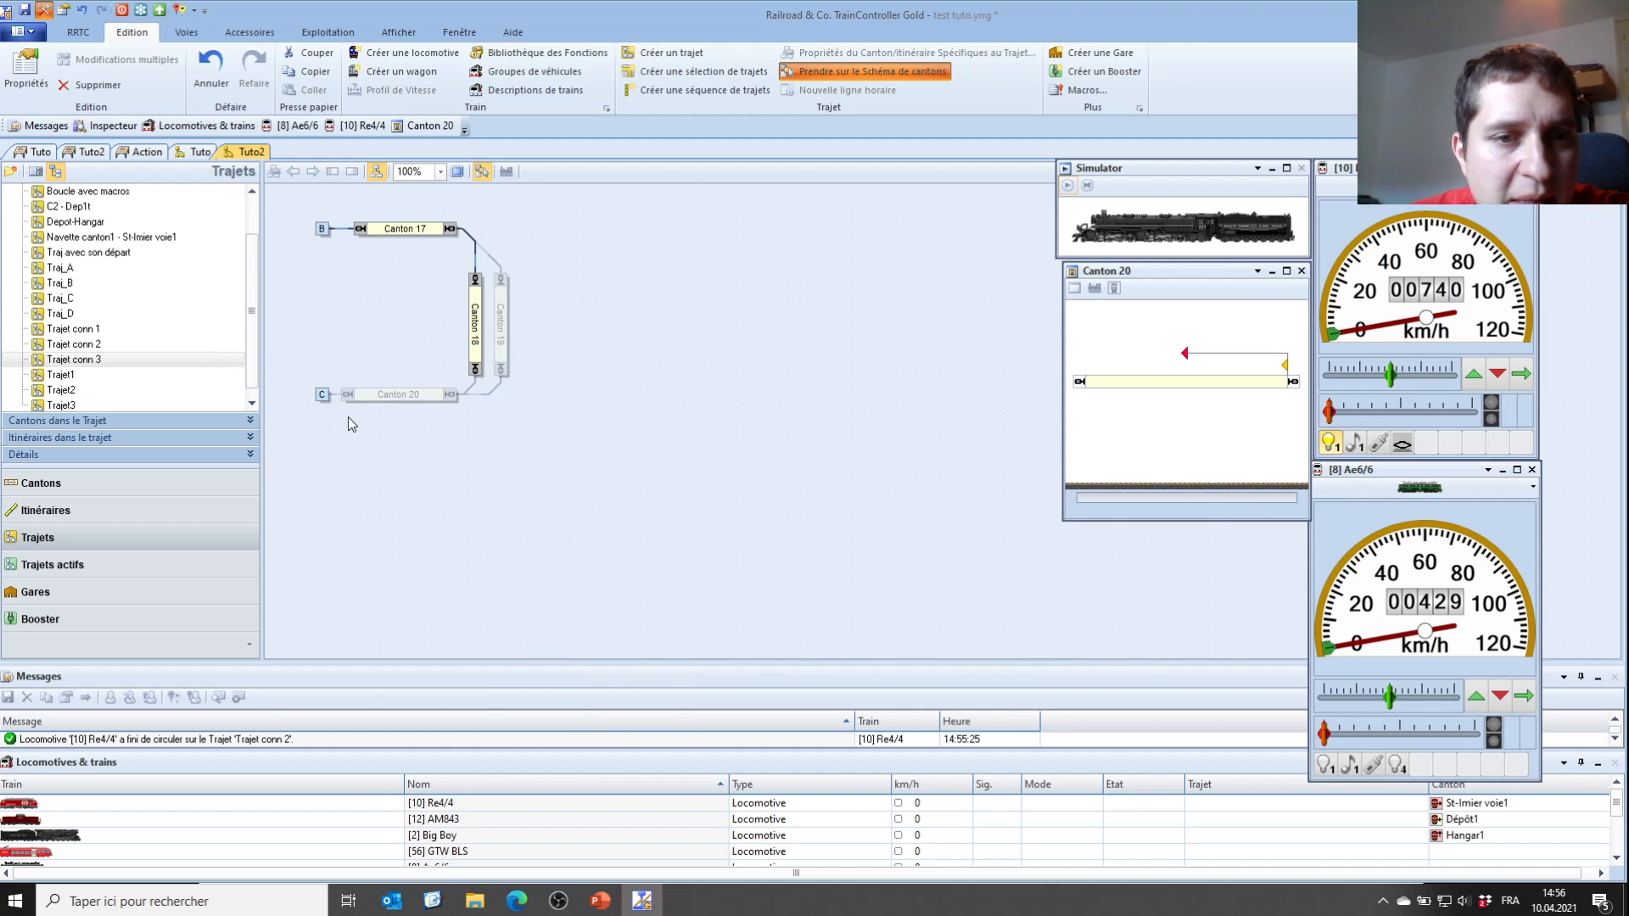
pyautogui.rightClick(325, 396)
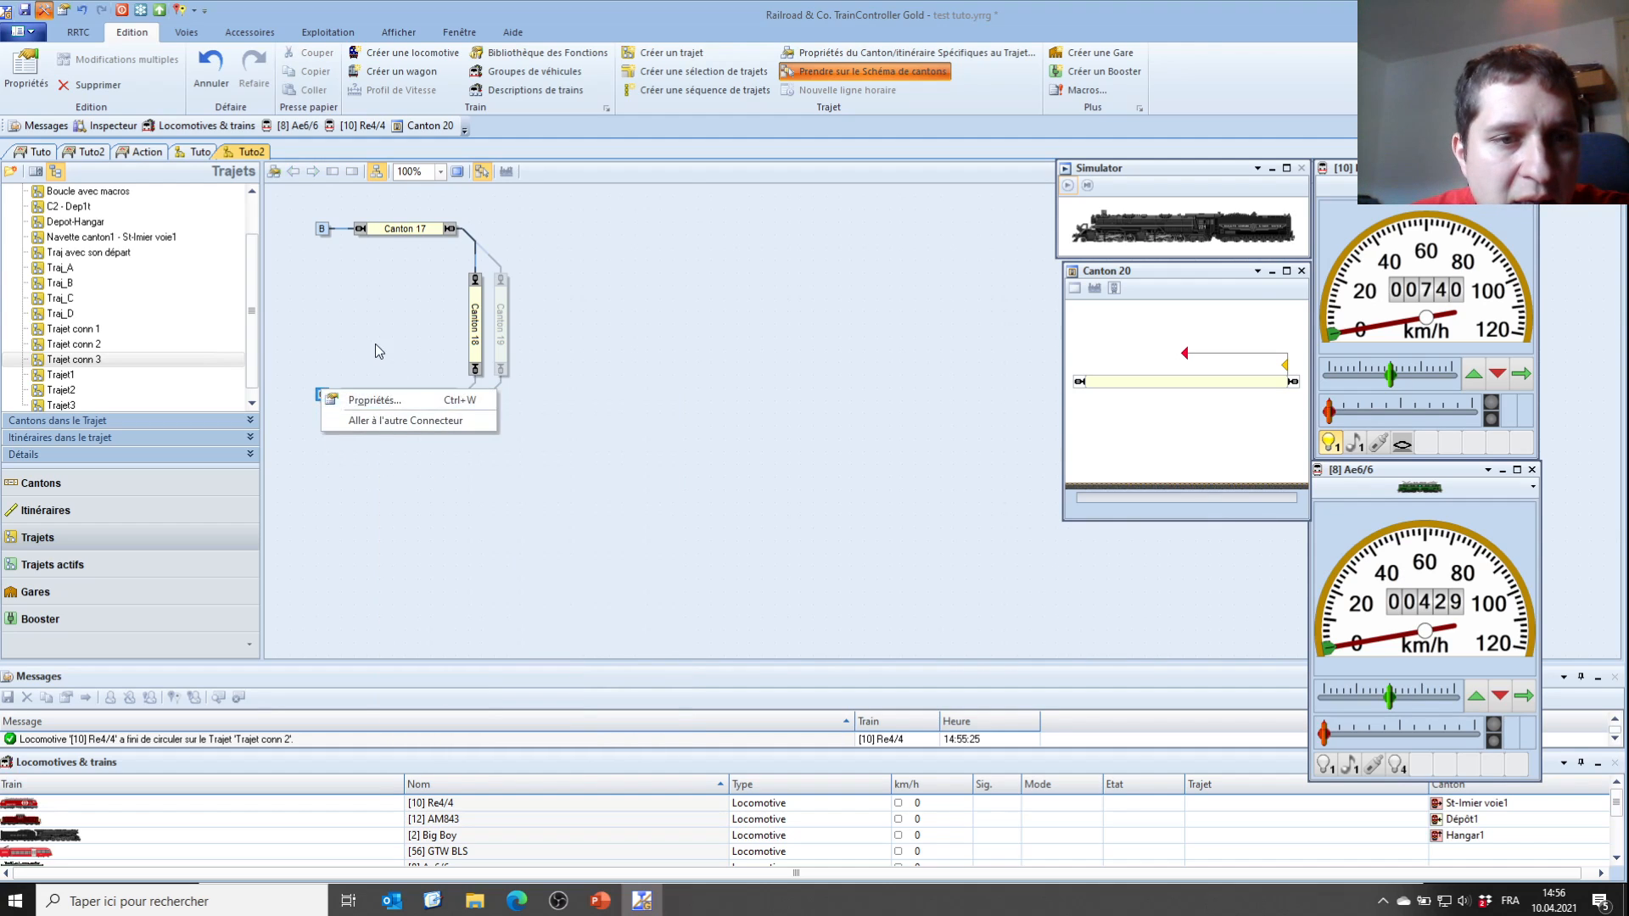
pyautogui.click(375, 344)
pyautogui.rightClick(322, 394)
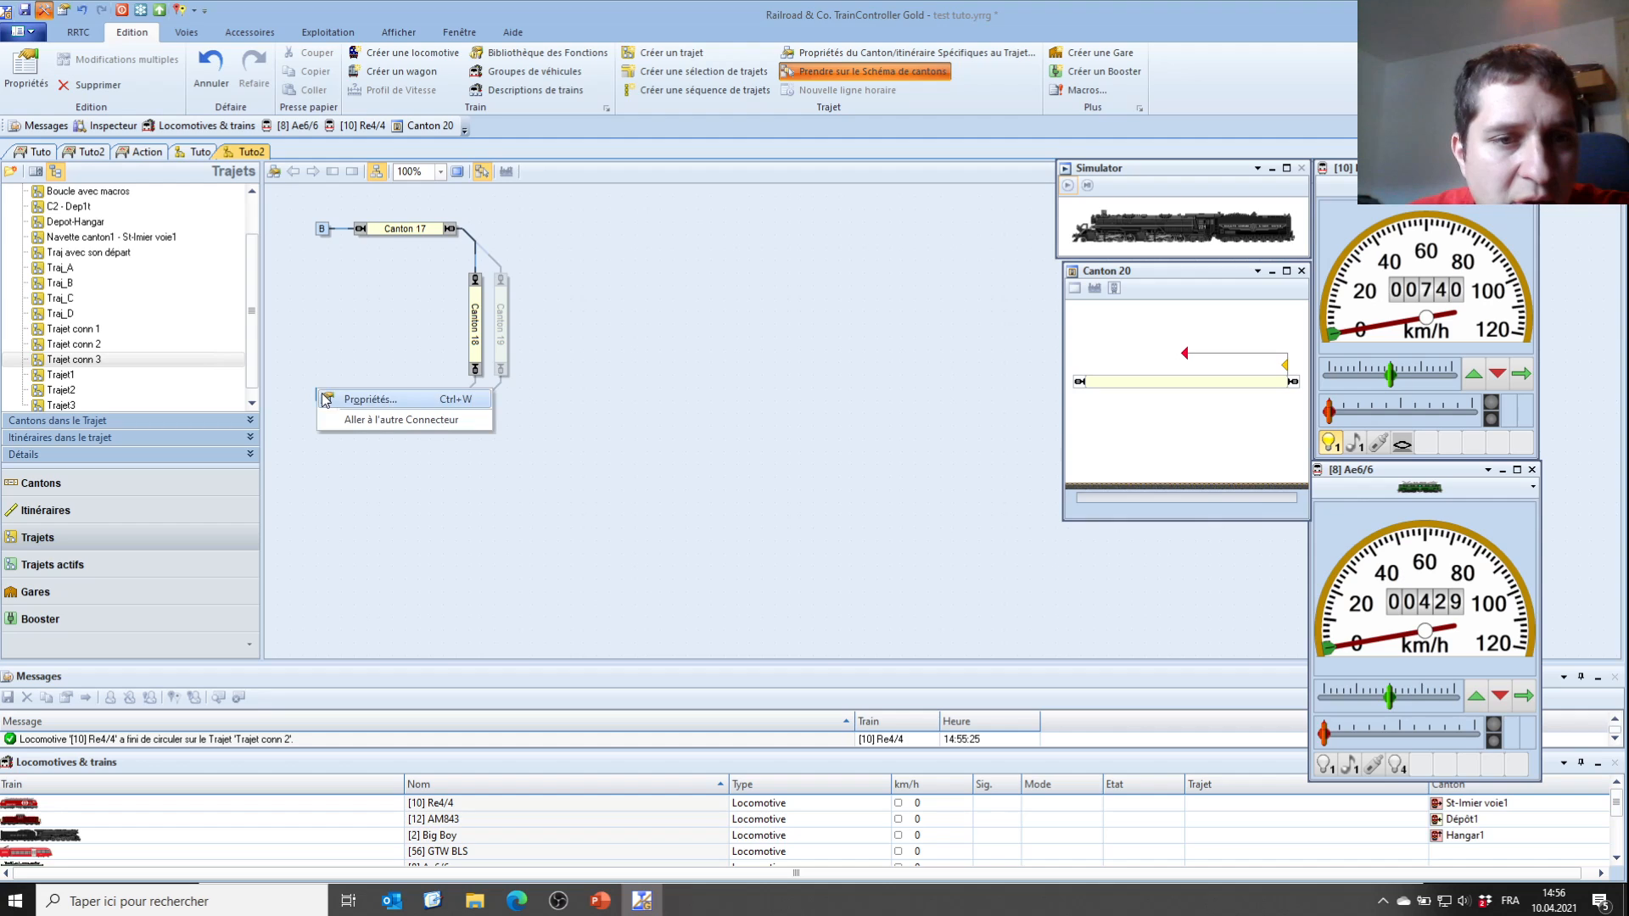
pyautogui.click(359, 315)
# Mark Canton 18 as the destination canton of Trajet conn 3 and select St-Imier voie1 in the Tuto dispatcher
pyautogui.click(476, 320)
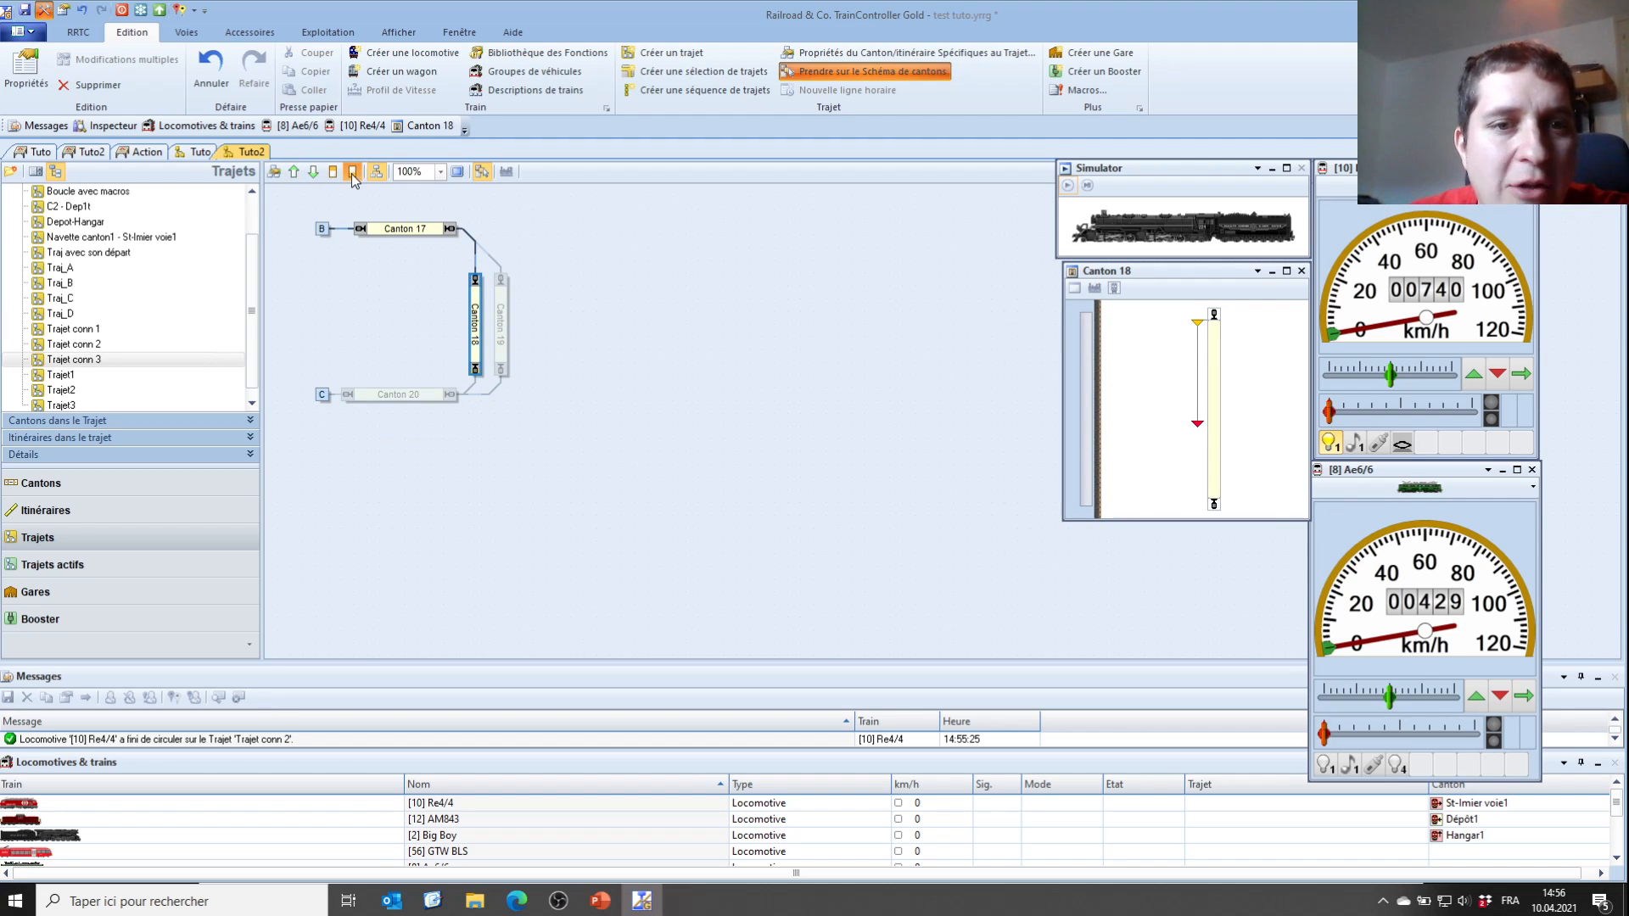
pyautogui.click(200, 153)
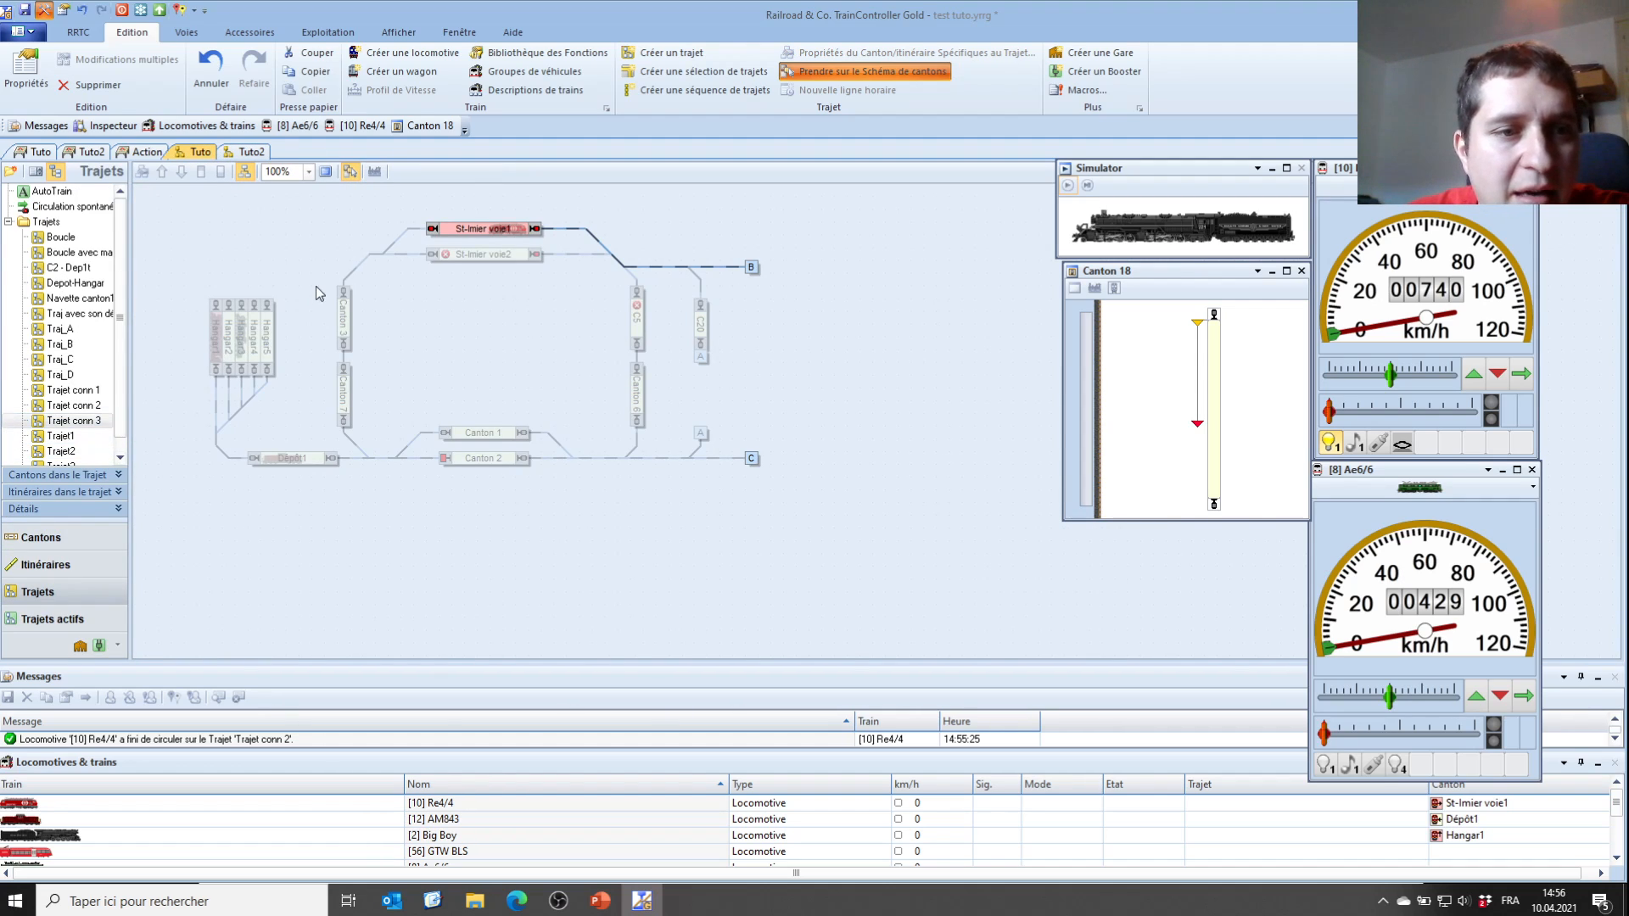
pyautogui.click(469, 241)
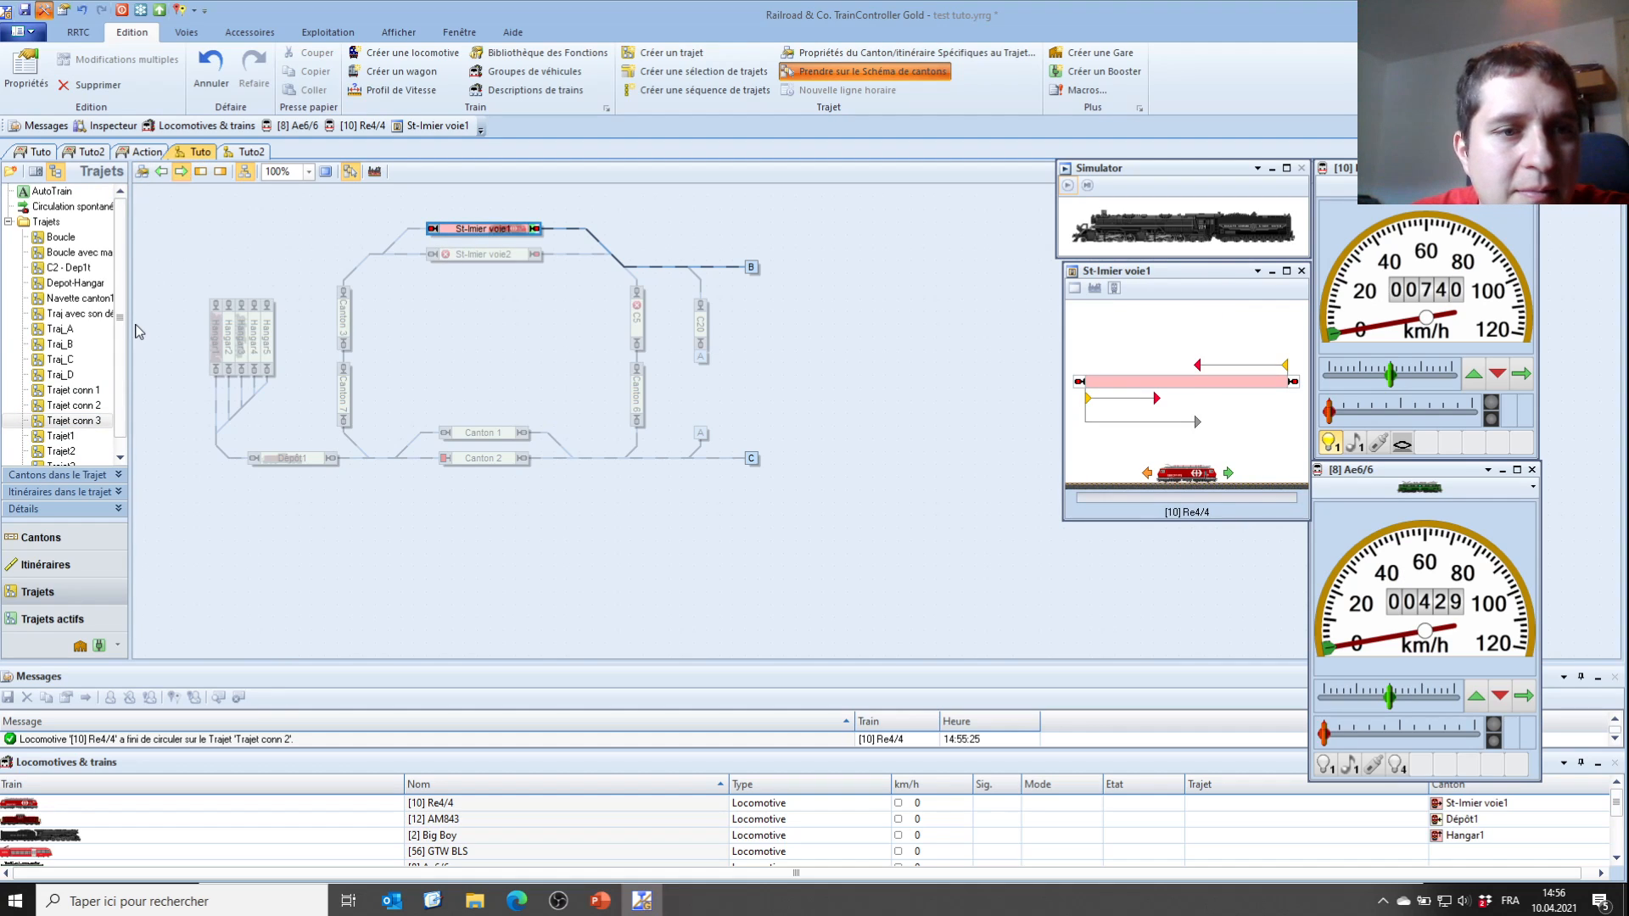
# Create a trajet named Trajet conn 4 and disable its rule selecting only trains in the departure cantons
pyautogui.click(672, 53)
pyautogui.click(66, 391)
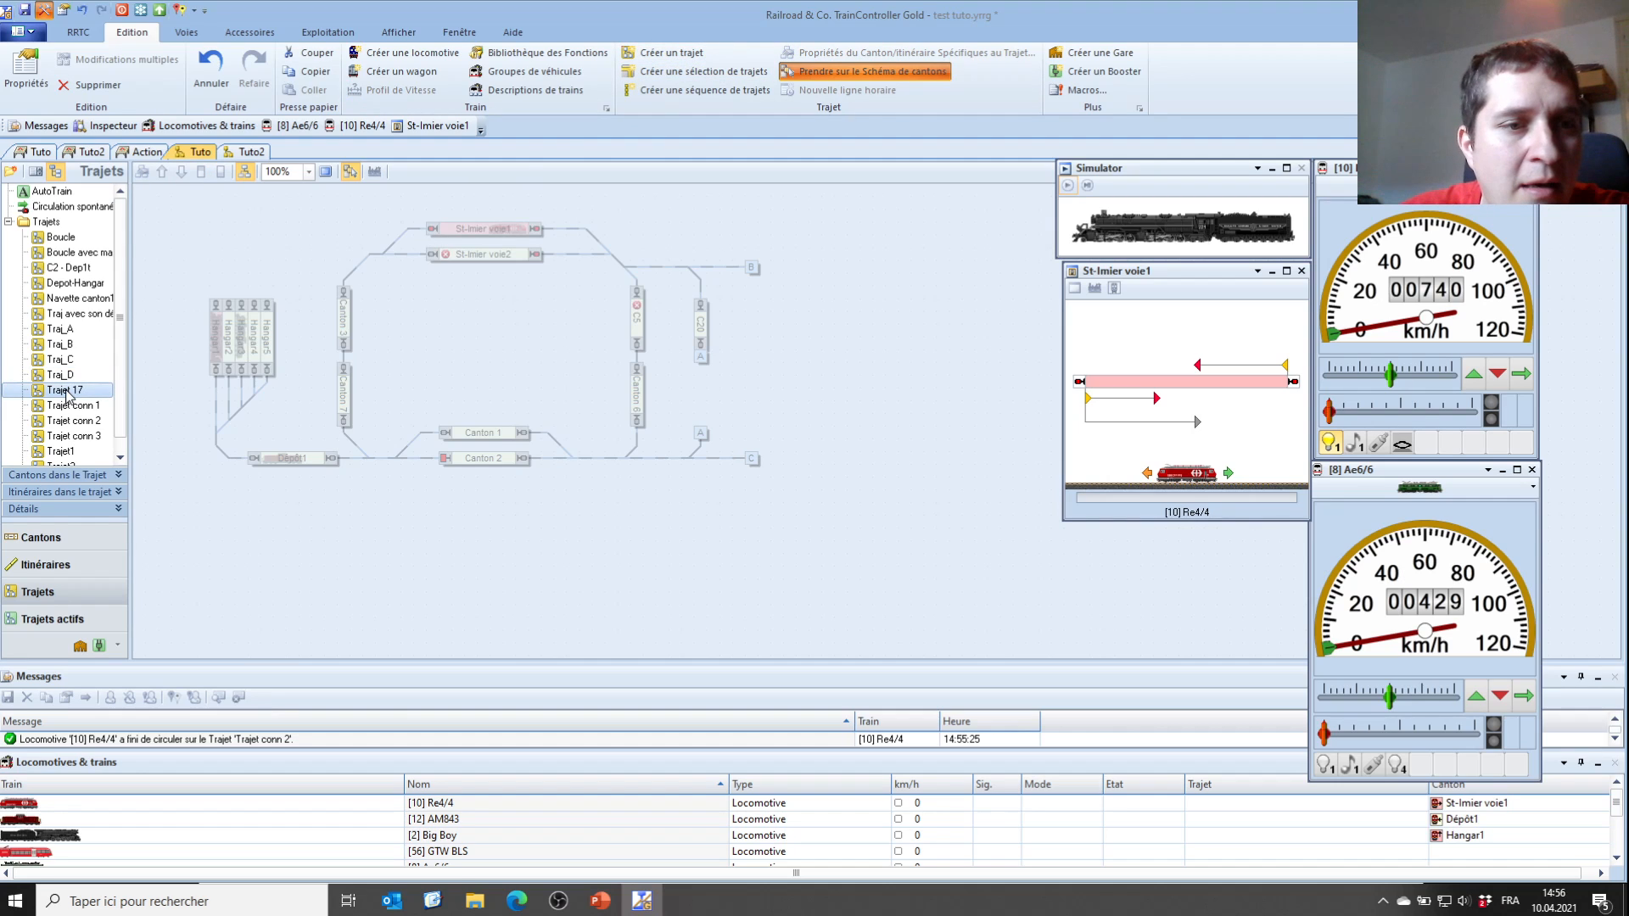
pyautogui.doubleClick(66, 391)
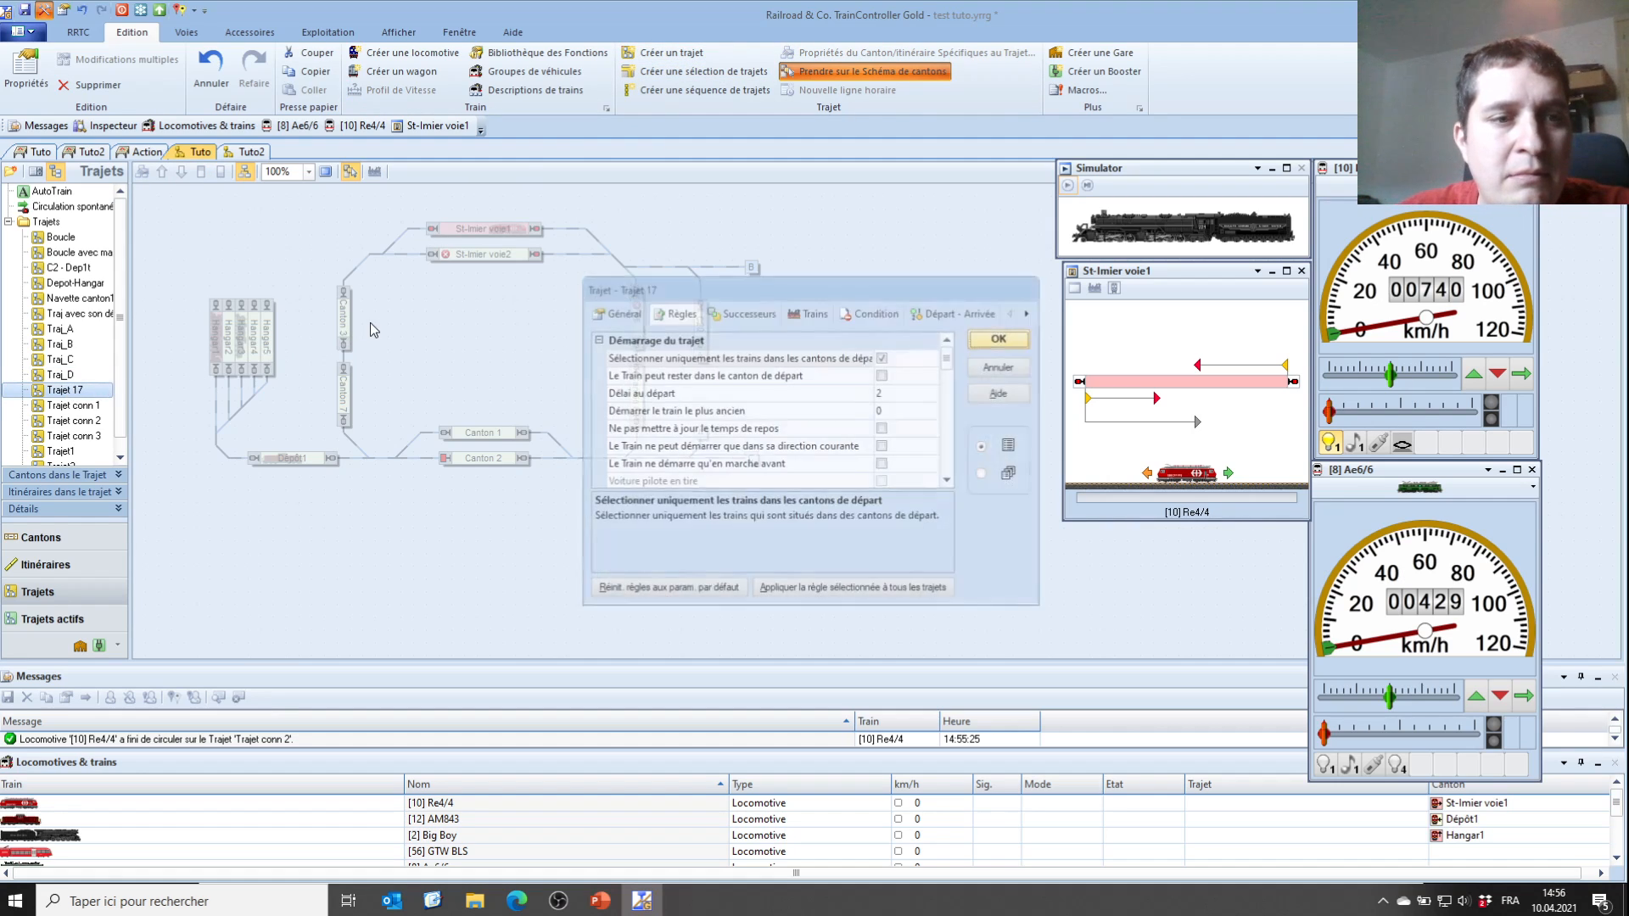
pyautogui.click(631, 313)
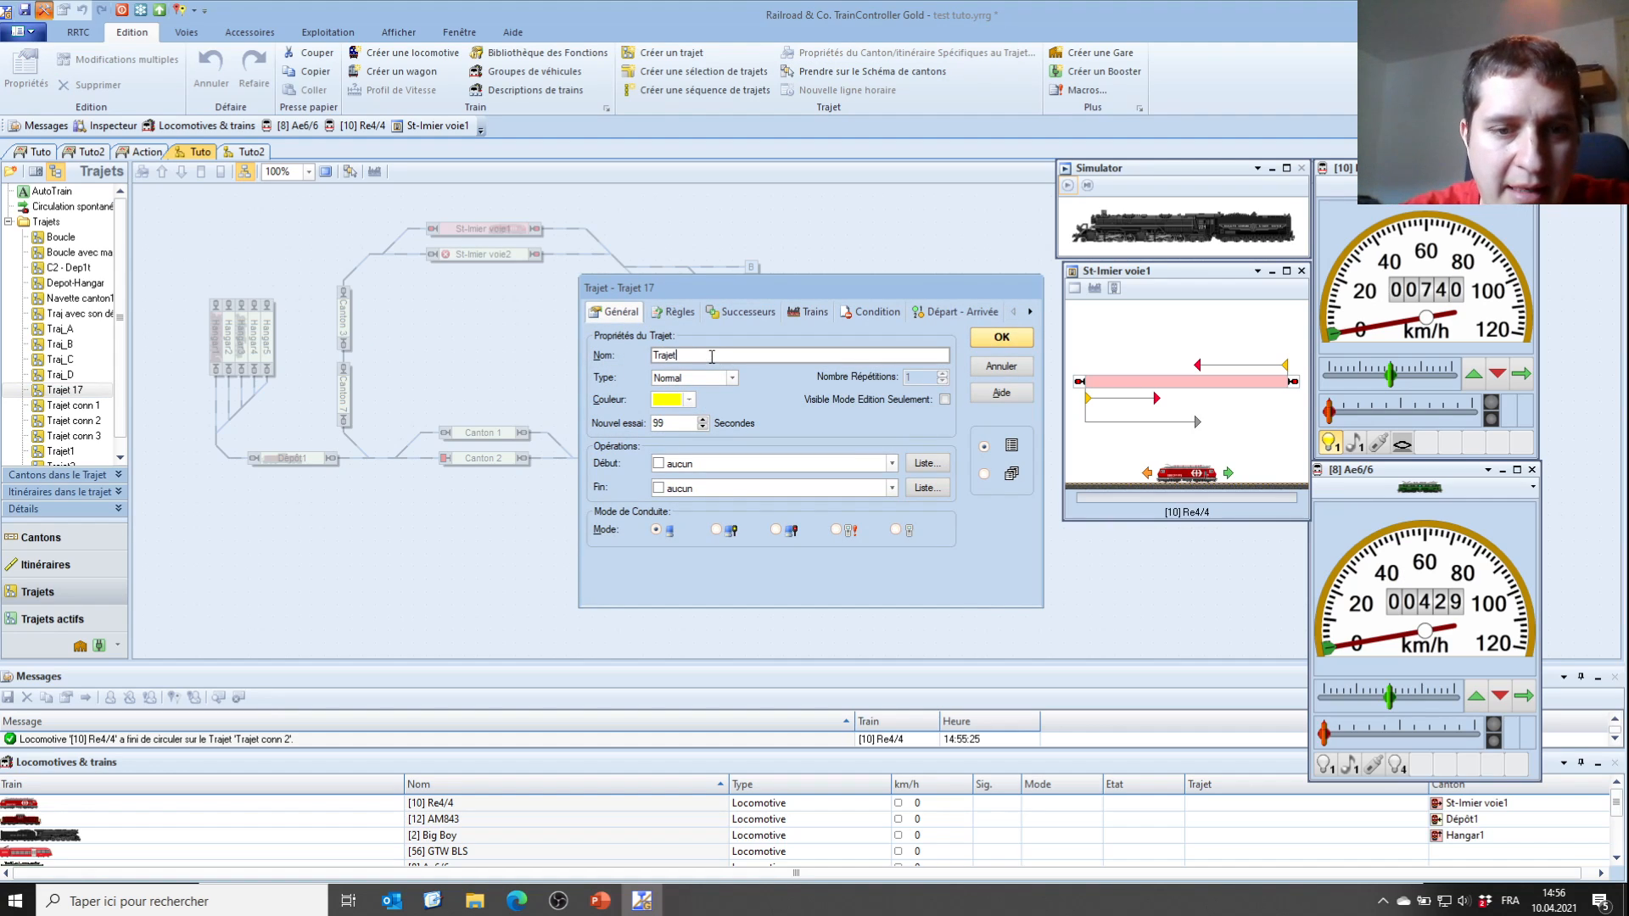
pyautogui.write('Trajet conn 4')
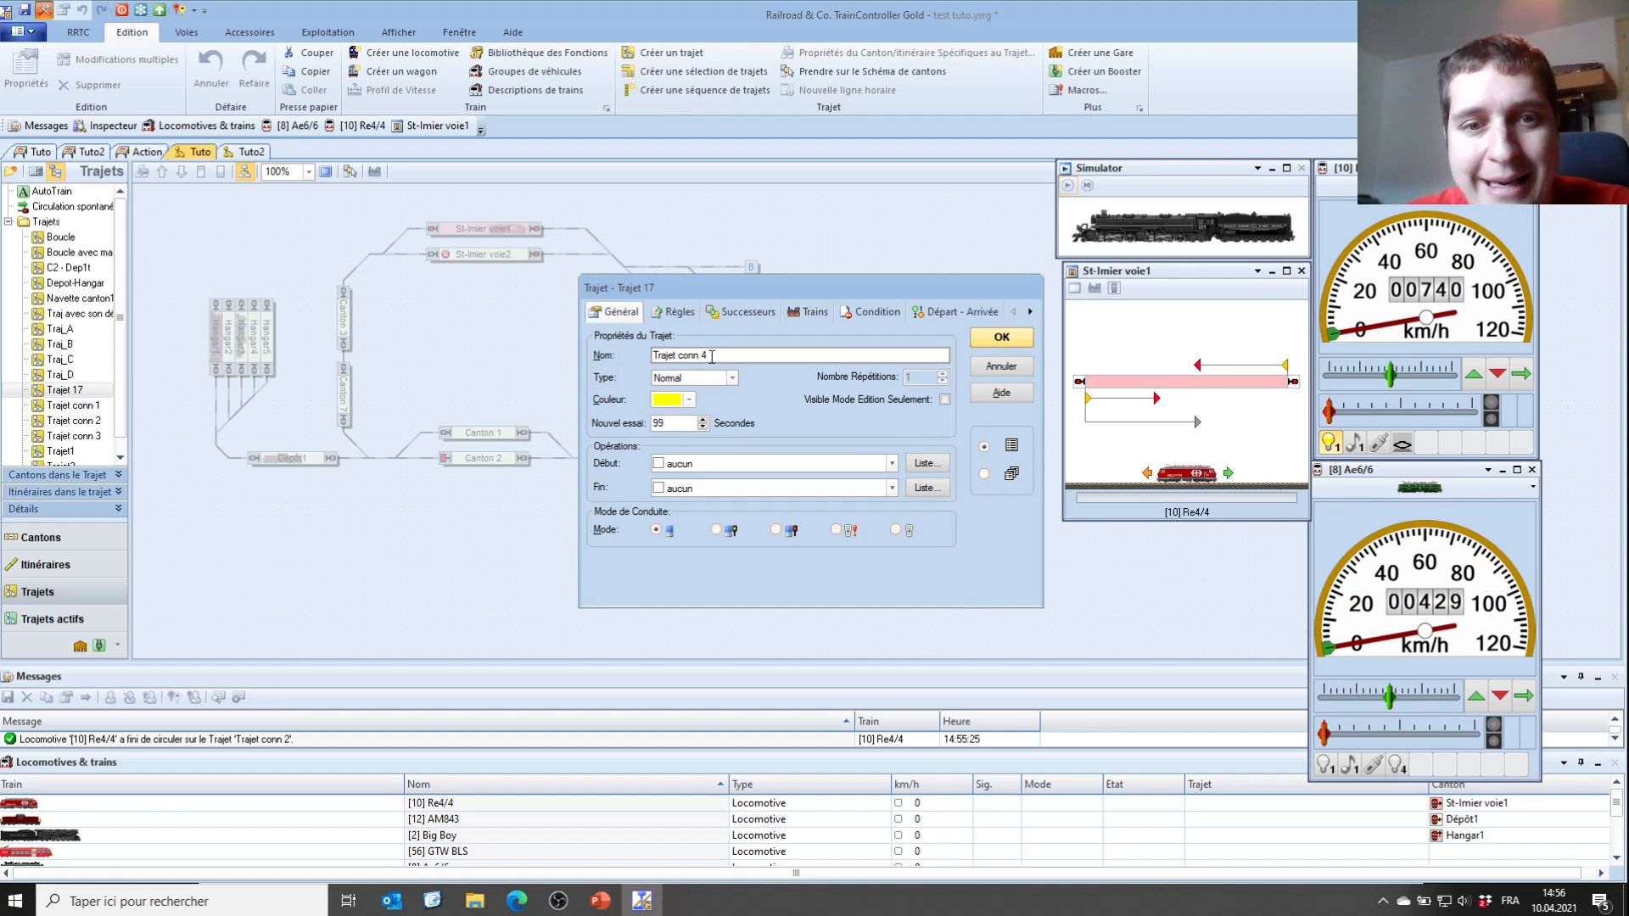
pyautogui.click(674, 311)
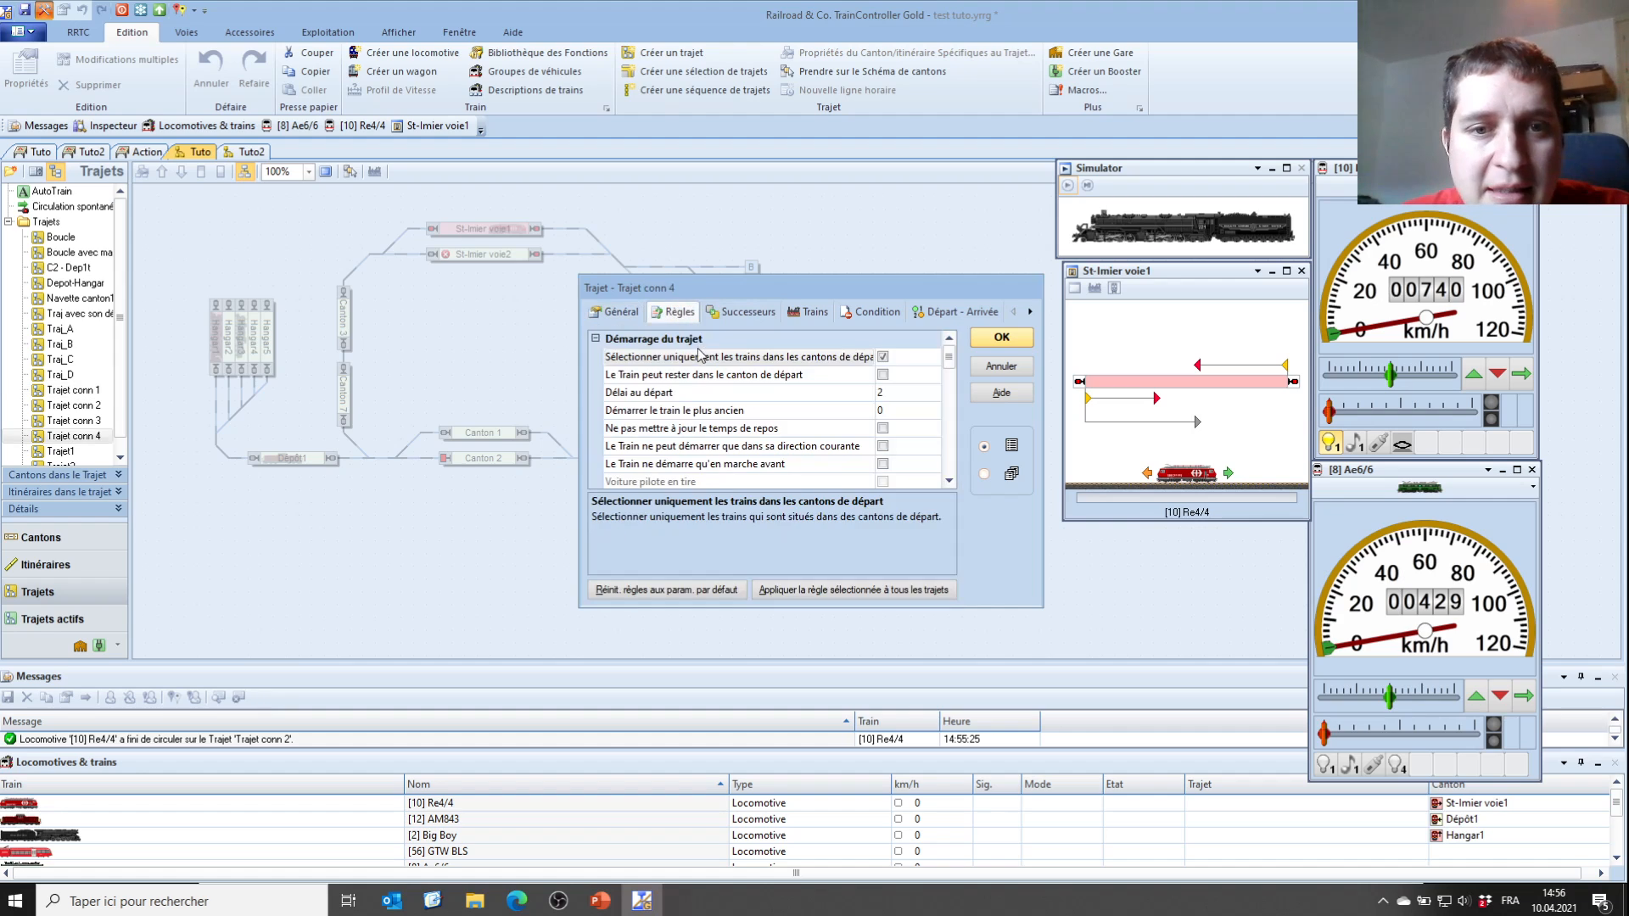
pyautogui.click(882, 357)
pyautogui.click(1000, 338)
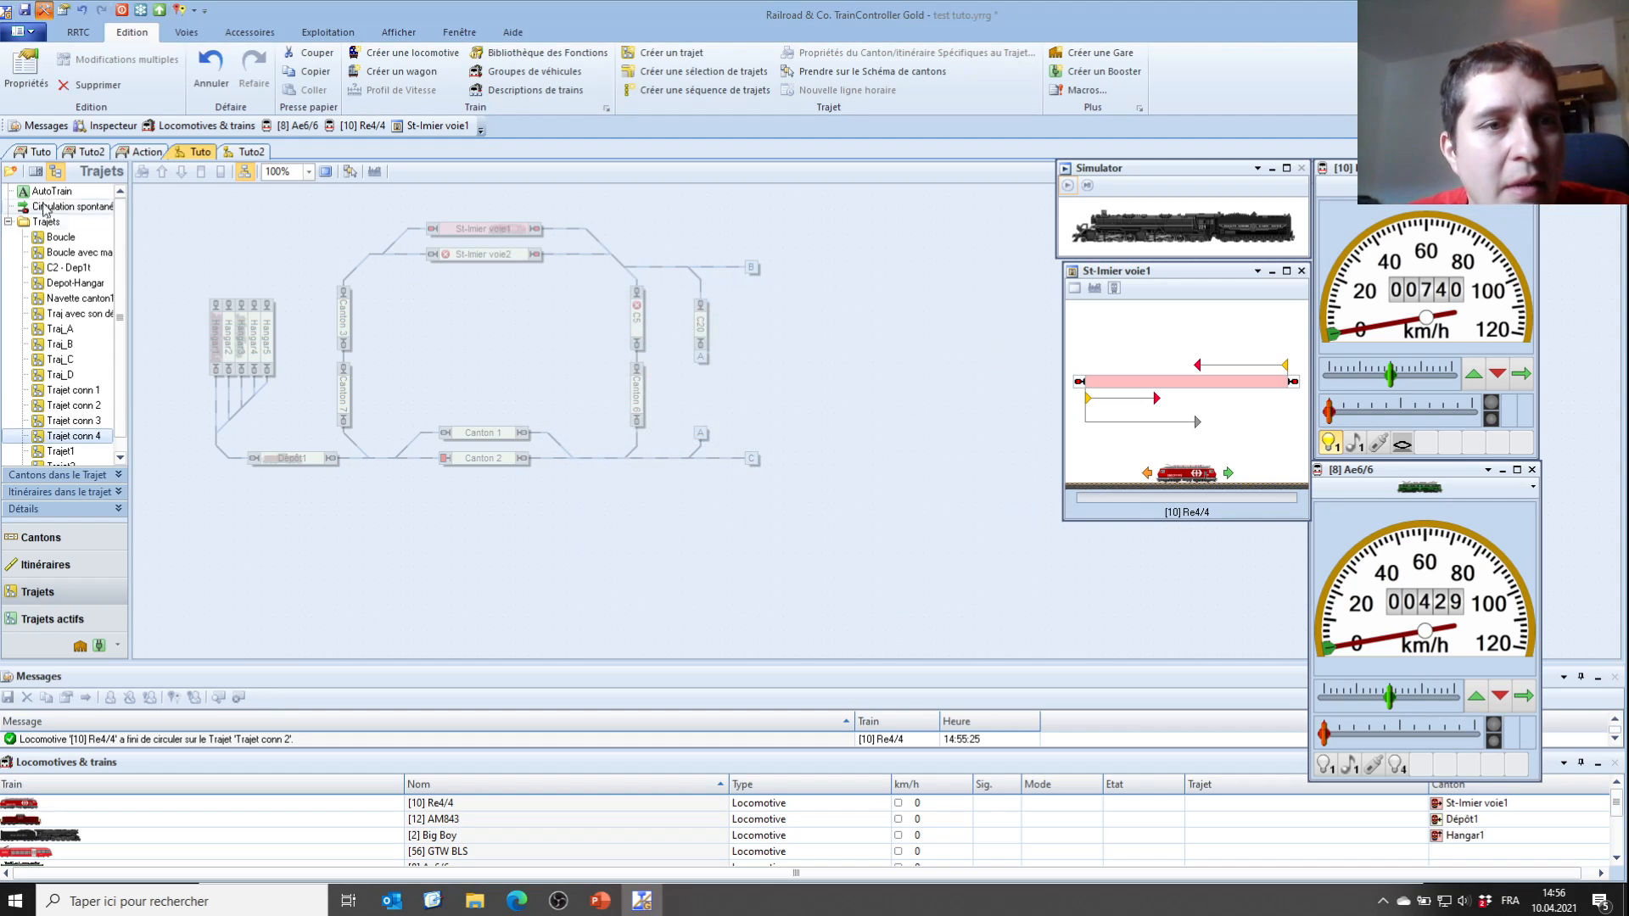
# Select Trajet conn 4 in the second dispatcher and display the Tuto2 block diagram there
pyautogui.click(252, 154)
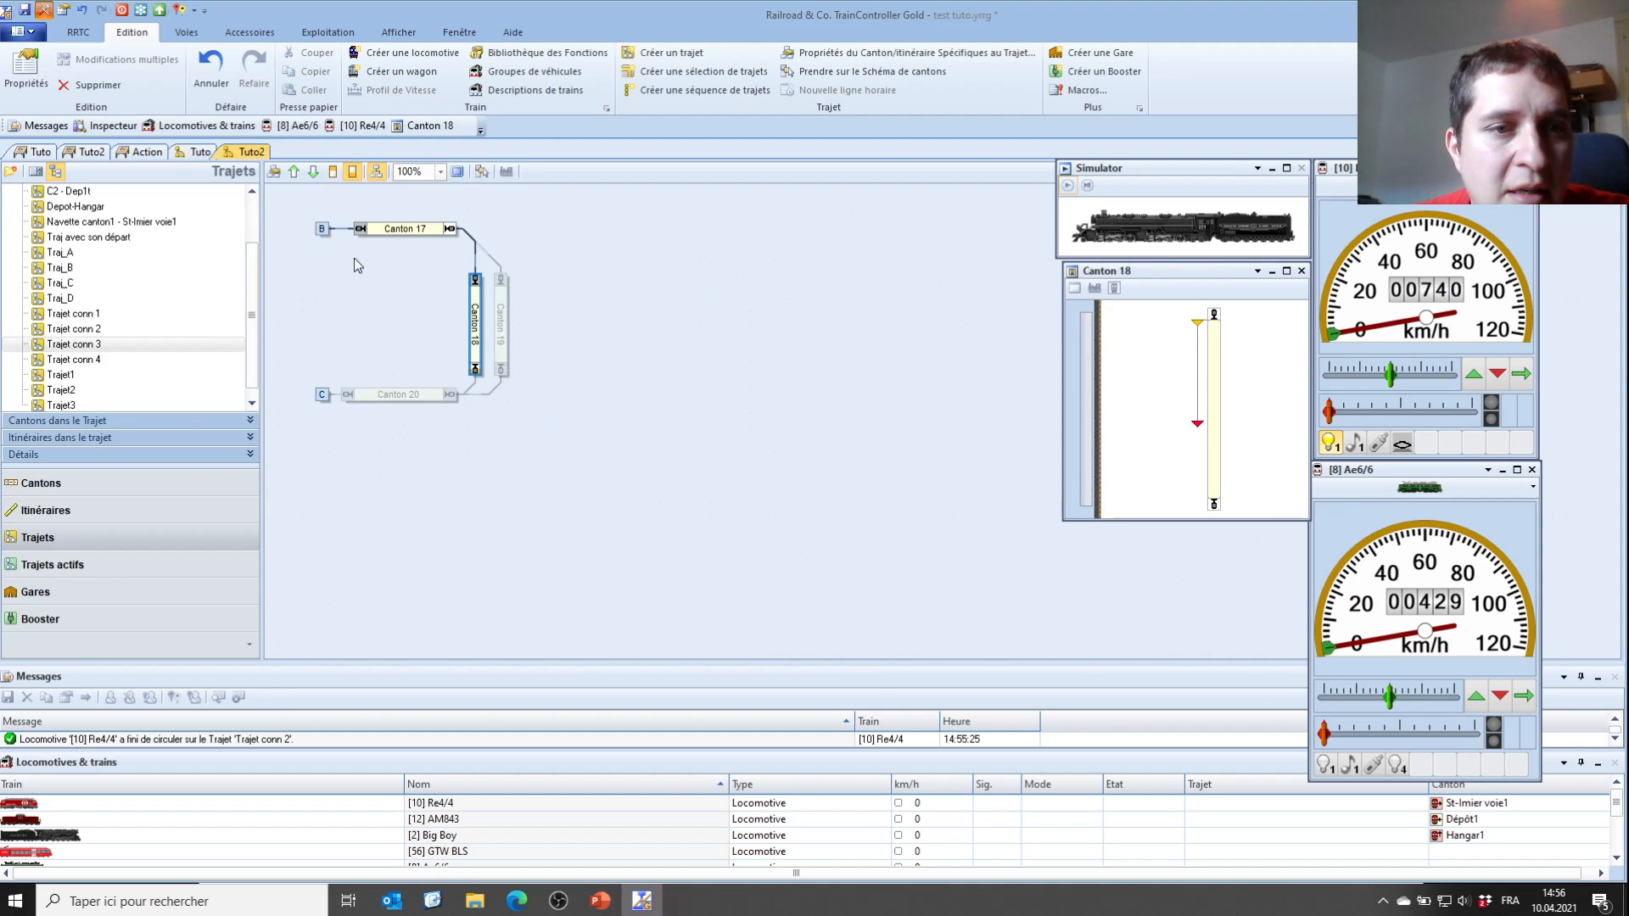
pyautogui.click(75, 359)
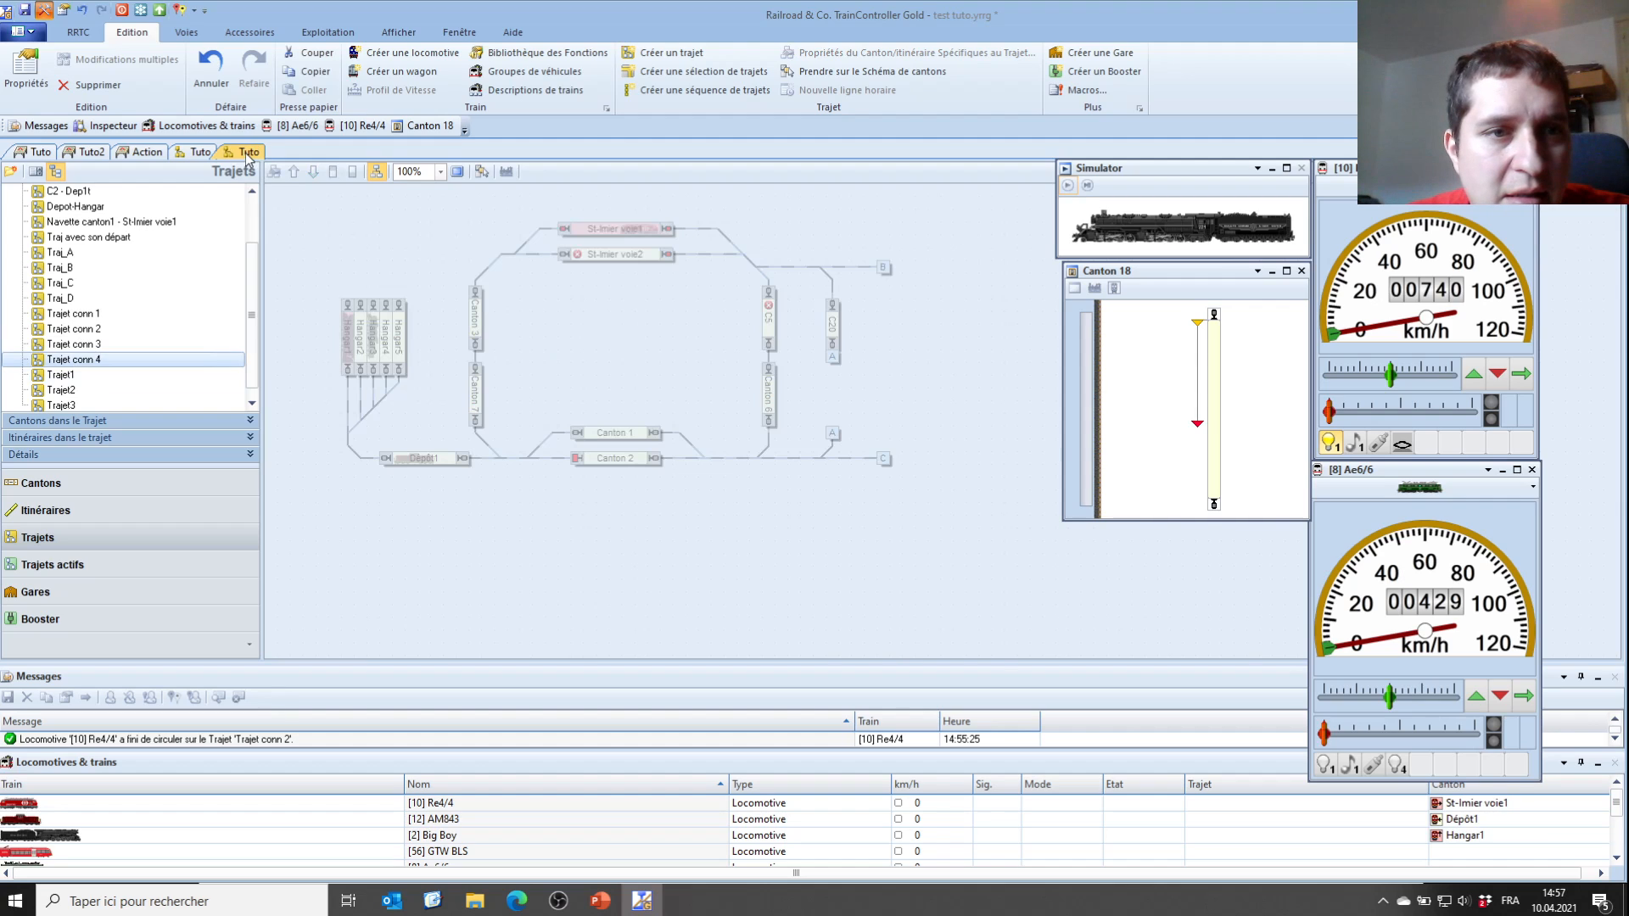
pyautogui.click(205, 153)
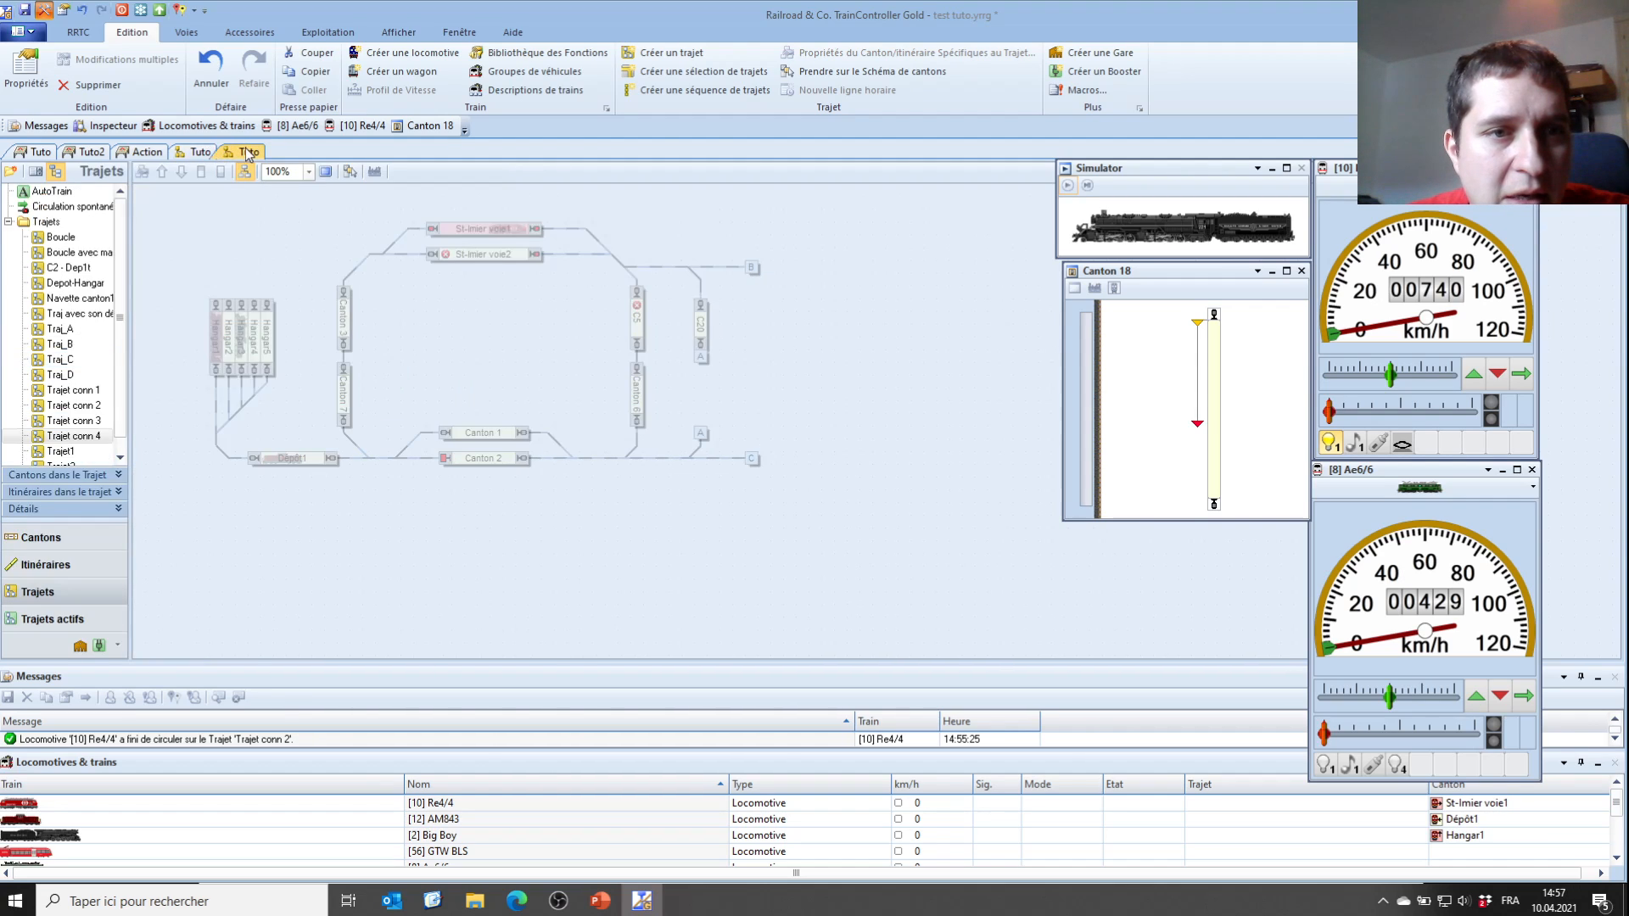
pyautogui.click(247, 156)
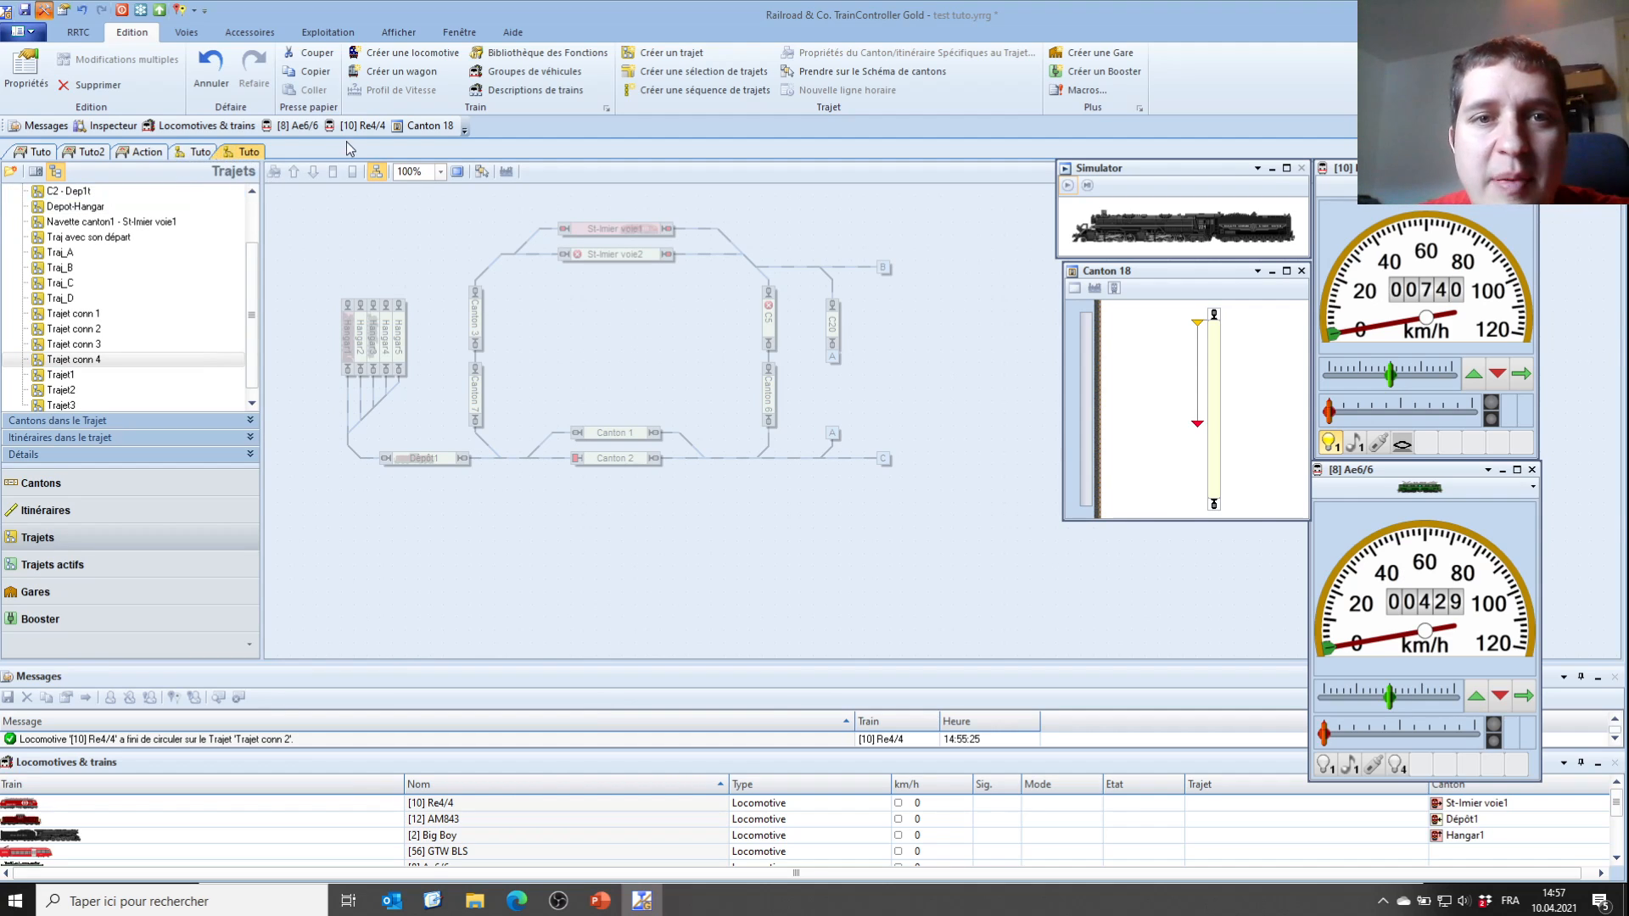
pyautogui.click(400, 34)
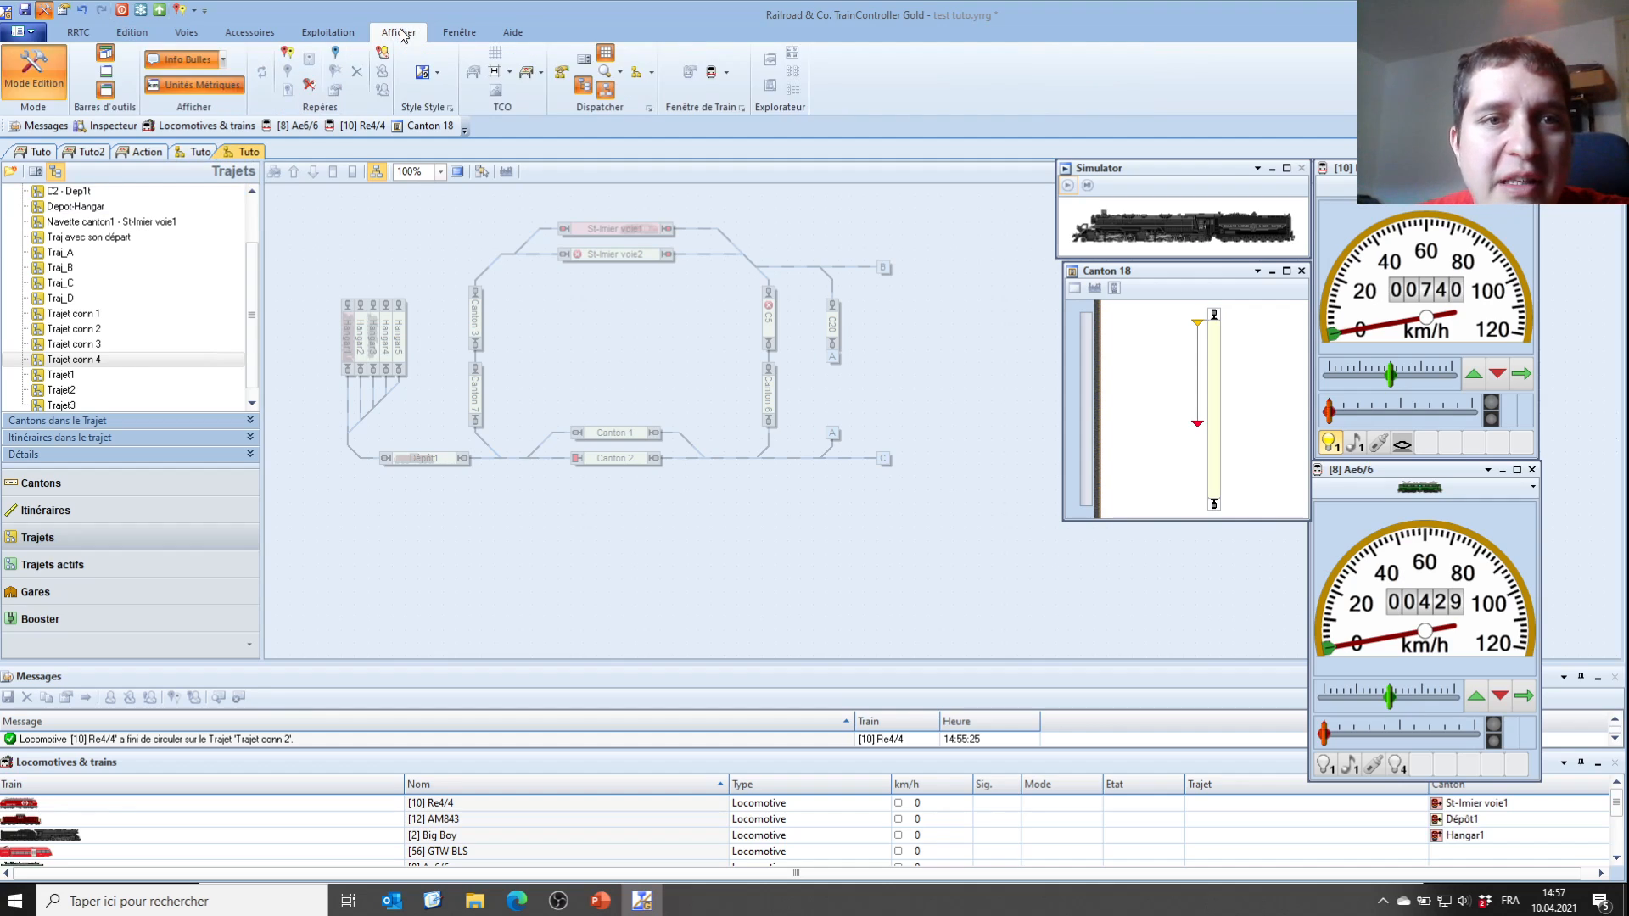
pyautogui.click(652, 75)
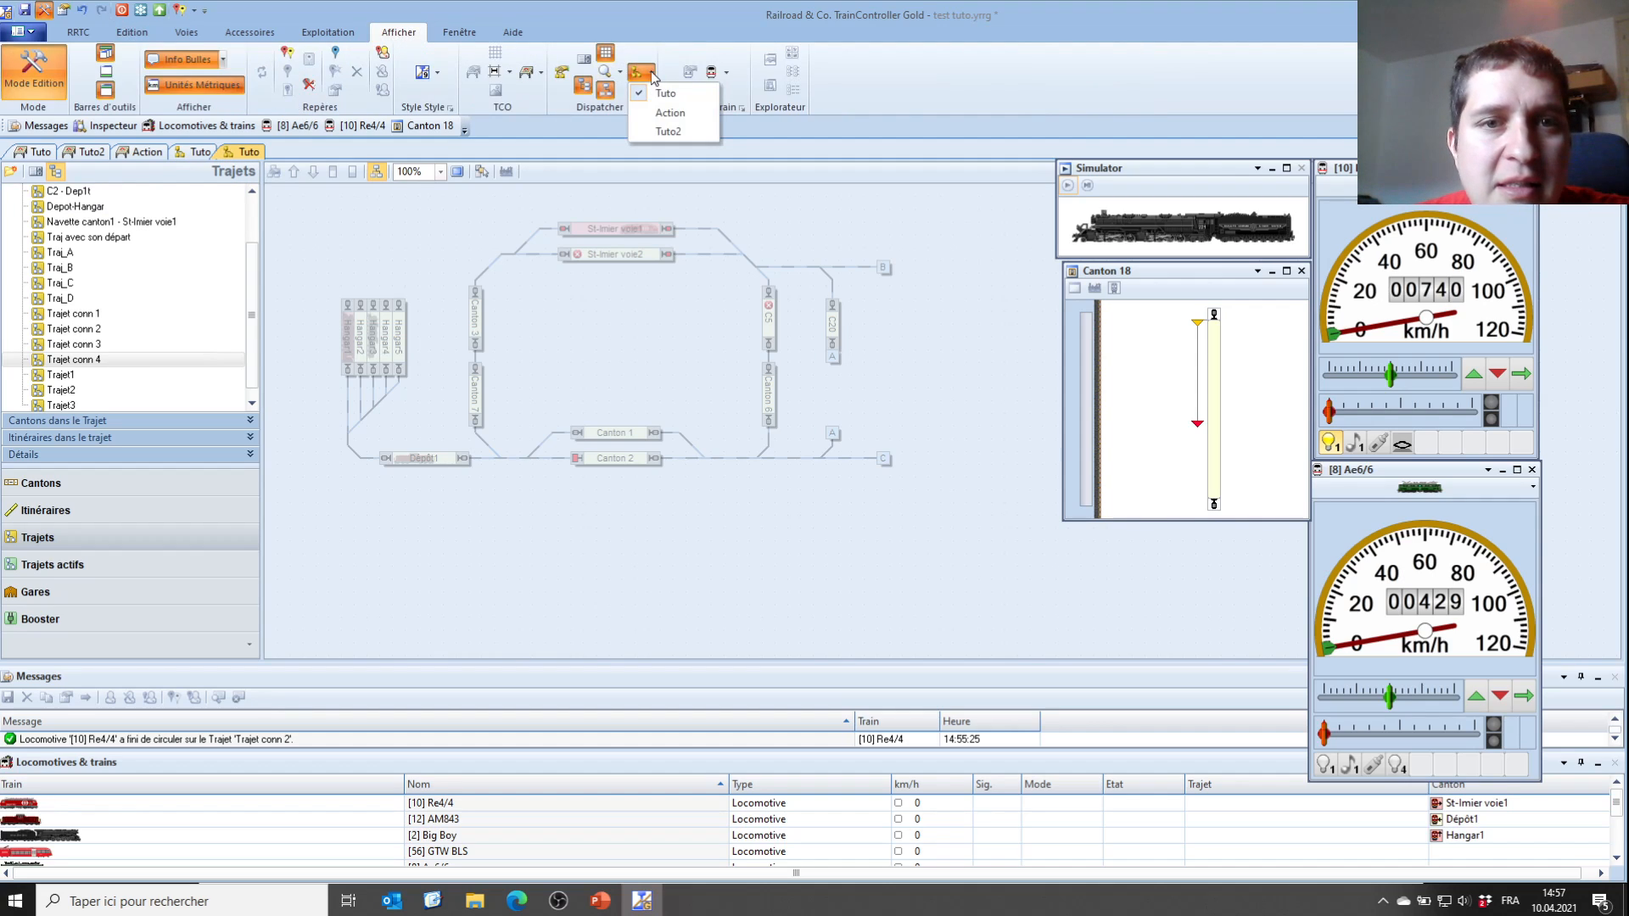
pyautogui.click(672, 133)
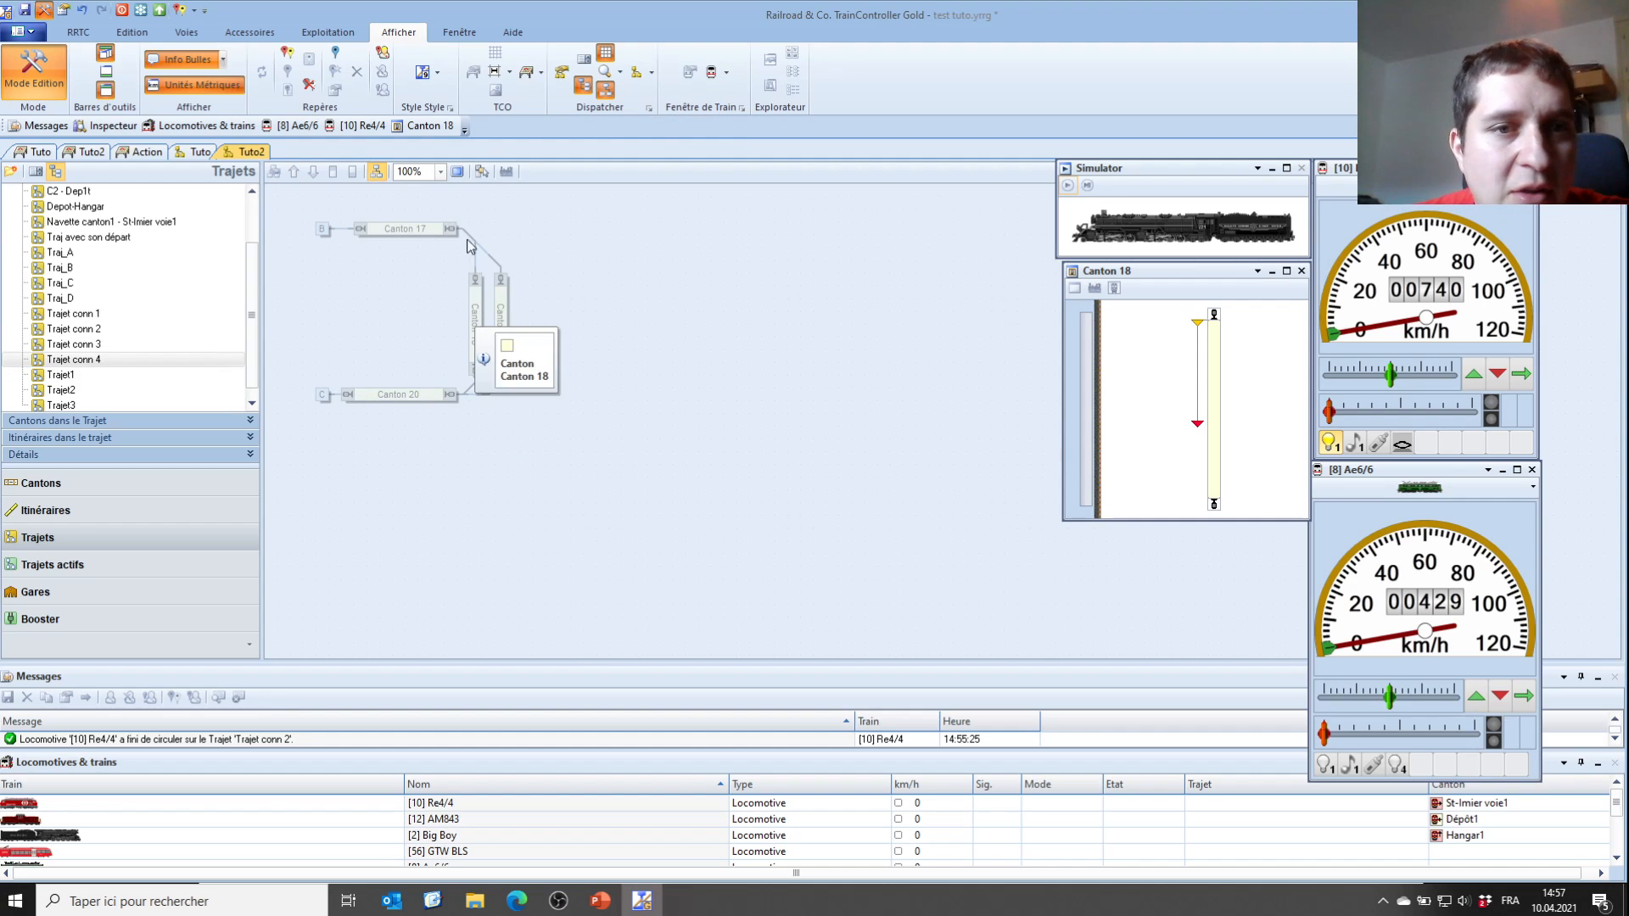
# Add Canton 18, Canton 20 and connector C to Trajet conn 4 in the Tuto2 block diagram
pyautogui.click(470, 326)
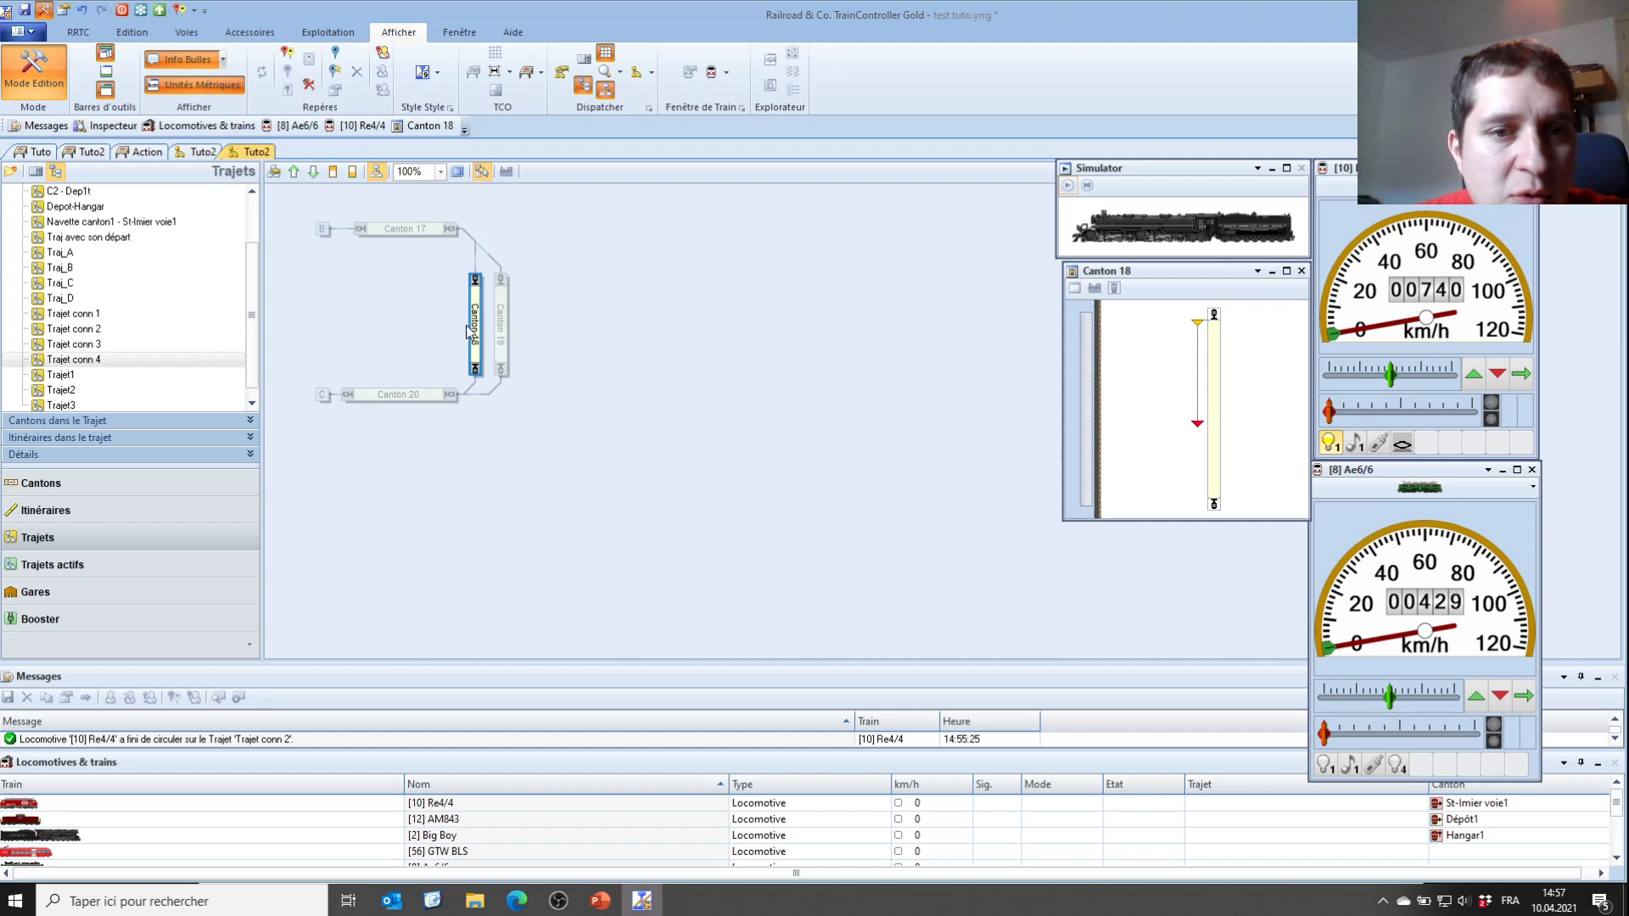
pyautogui.click(387, 397)
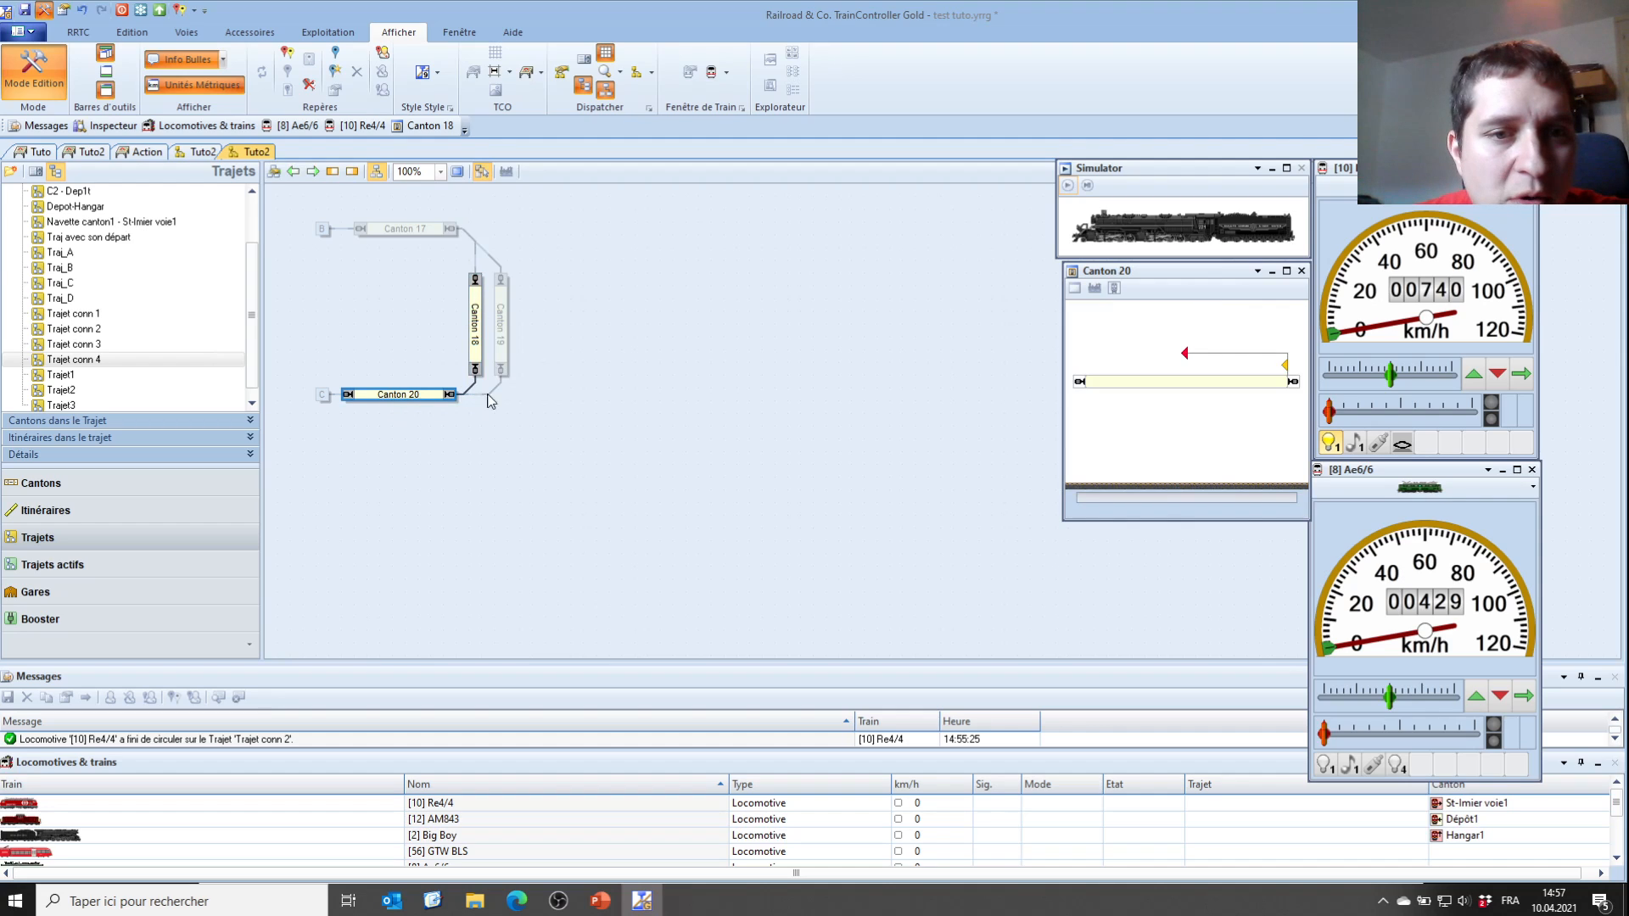
pyautogui.click(335, 397)
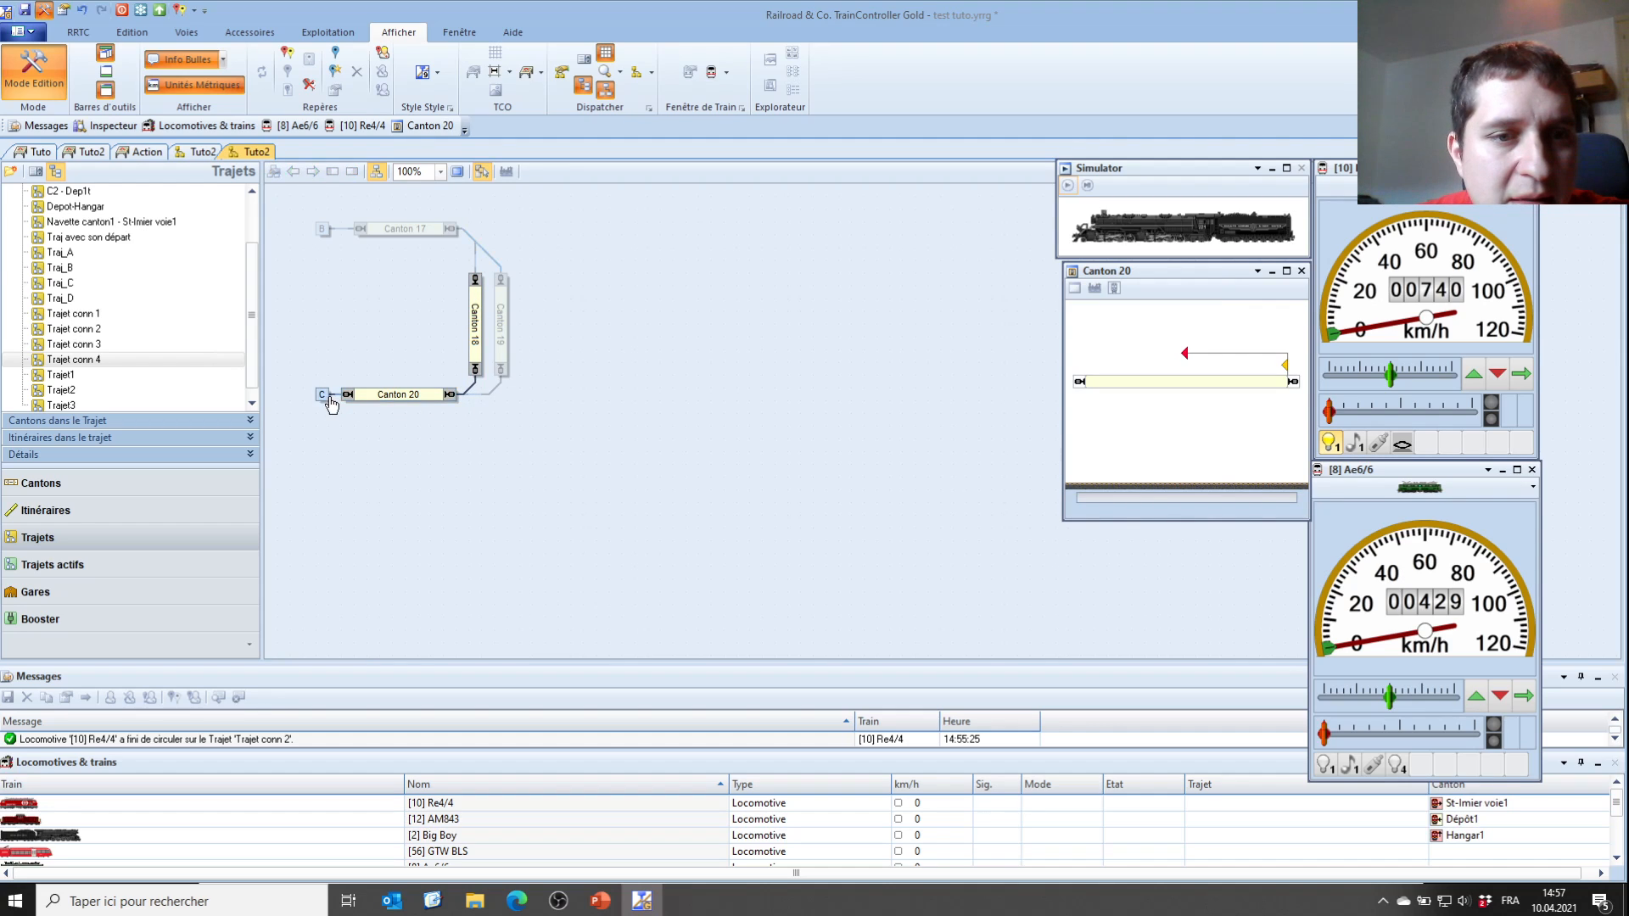
# Extend Trajet conn 4 in the Tuto block diagram from connector C through Cantons 1, 7 and 3 to St-Imier voie1 as destination canton
pyautogui.click(201, 154)
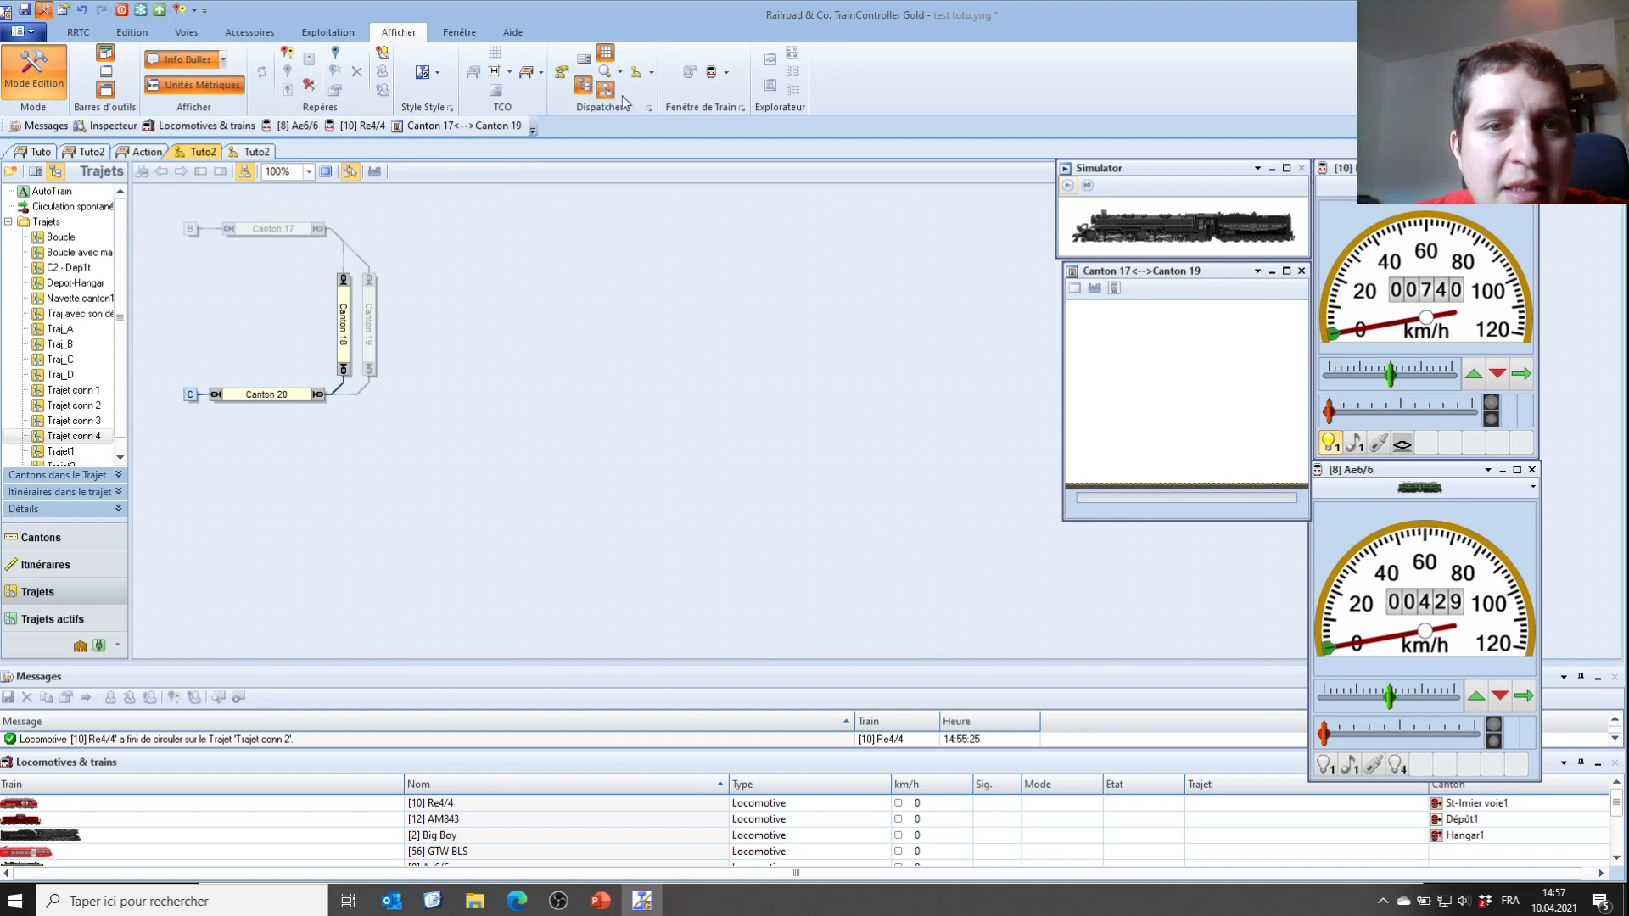
pyautogui.click(648, 77)
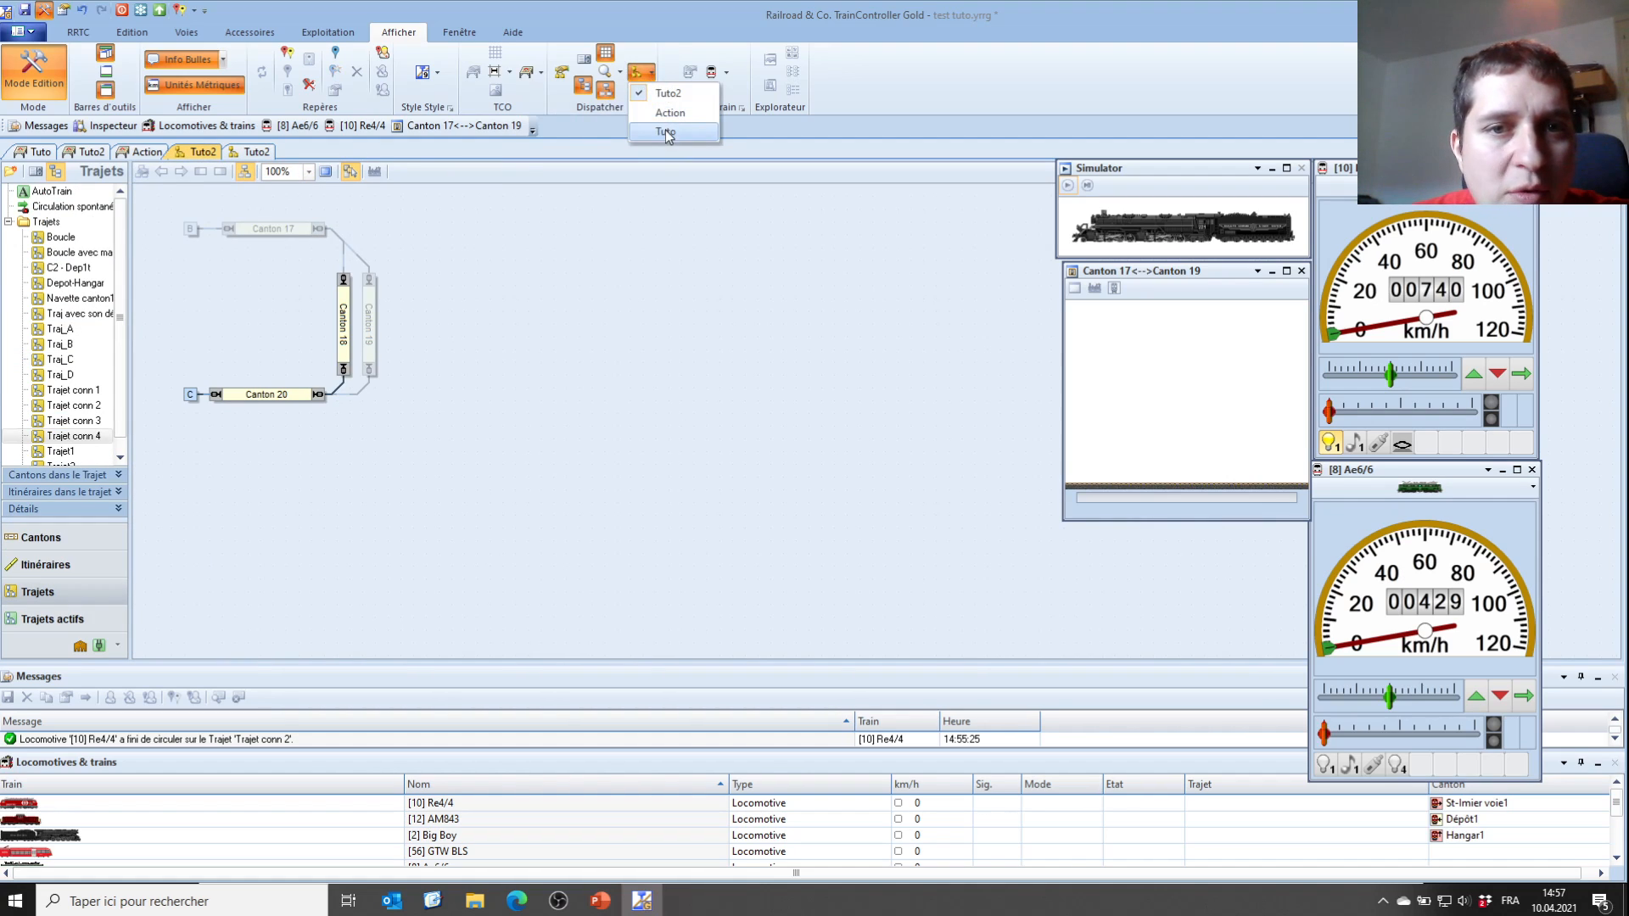
pyautogui.click(666, 133)
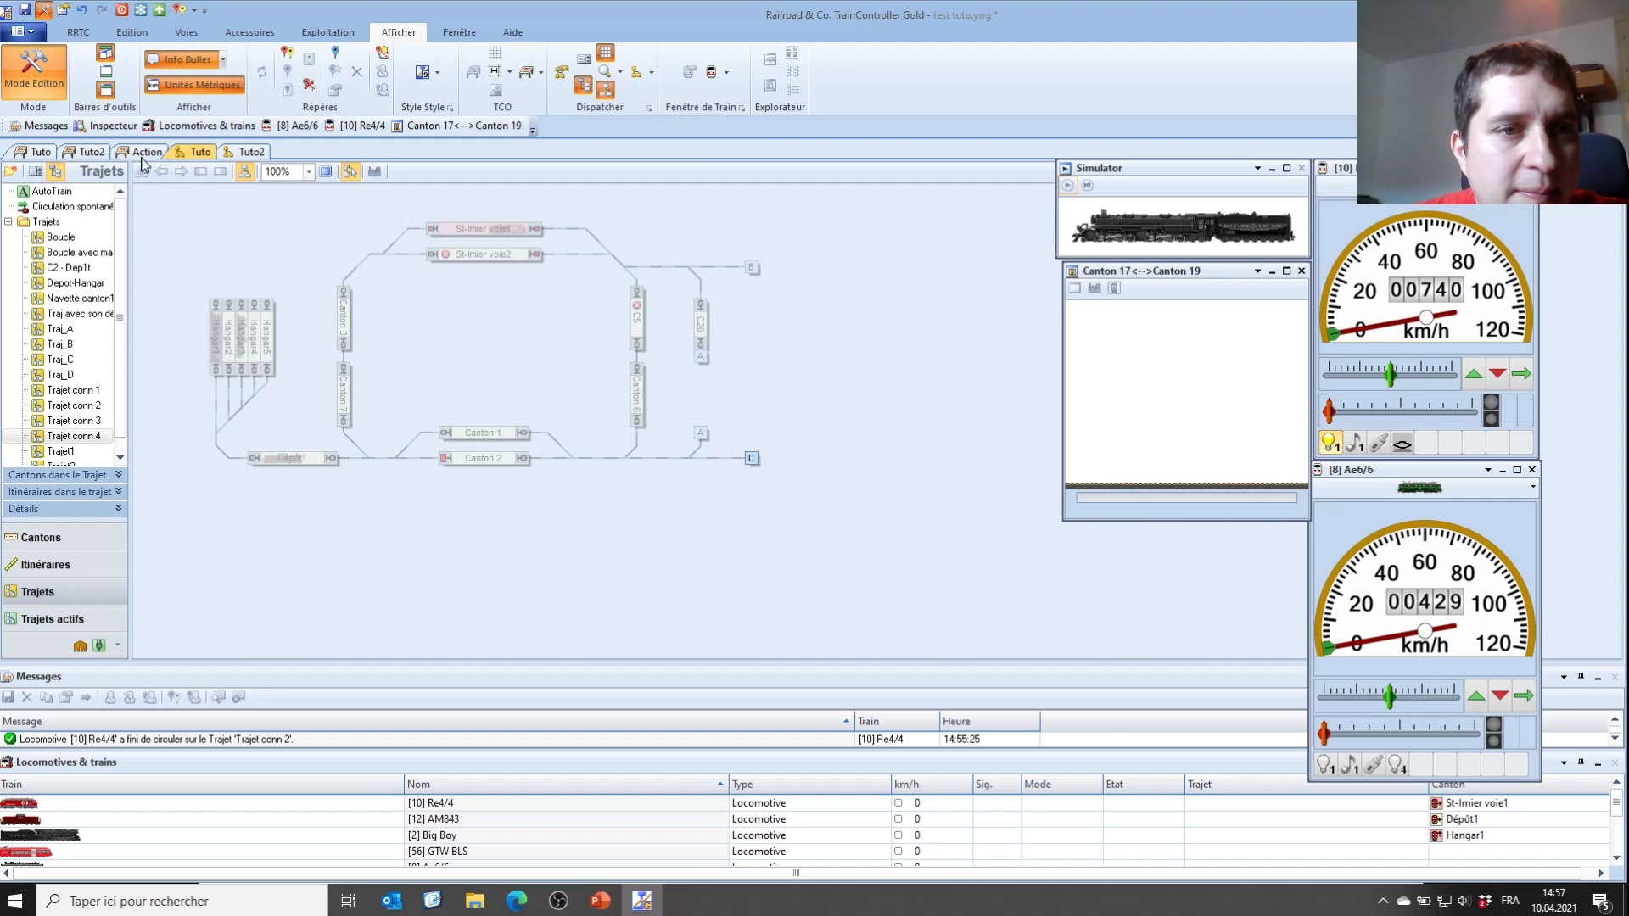
pyautogui.click(543, 435)
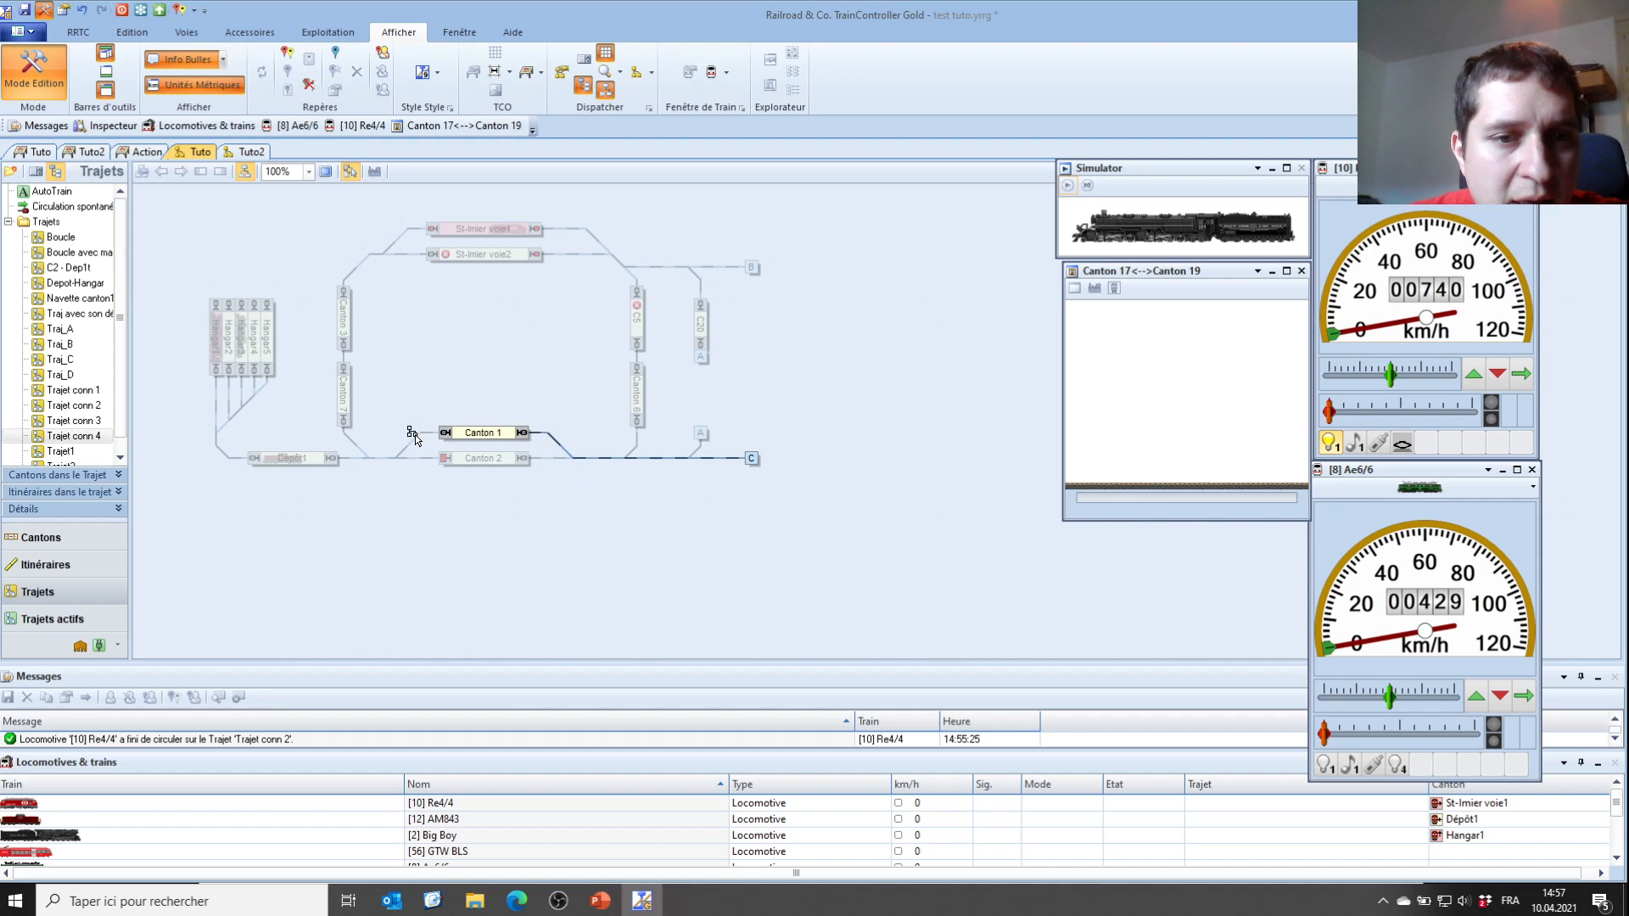
pyautogui.click(343, 340)
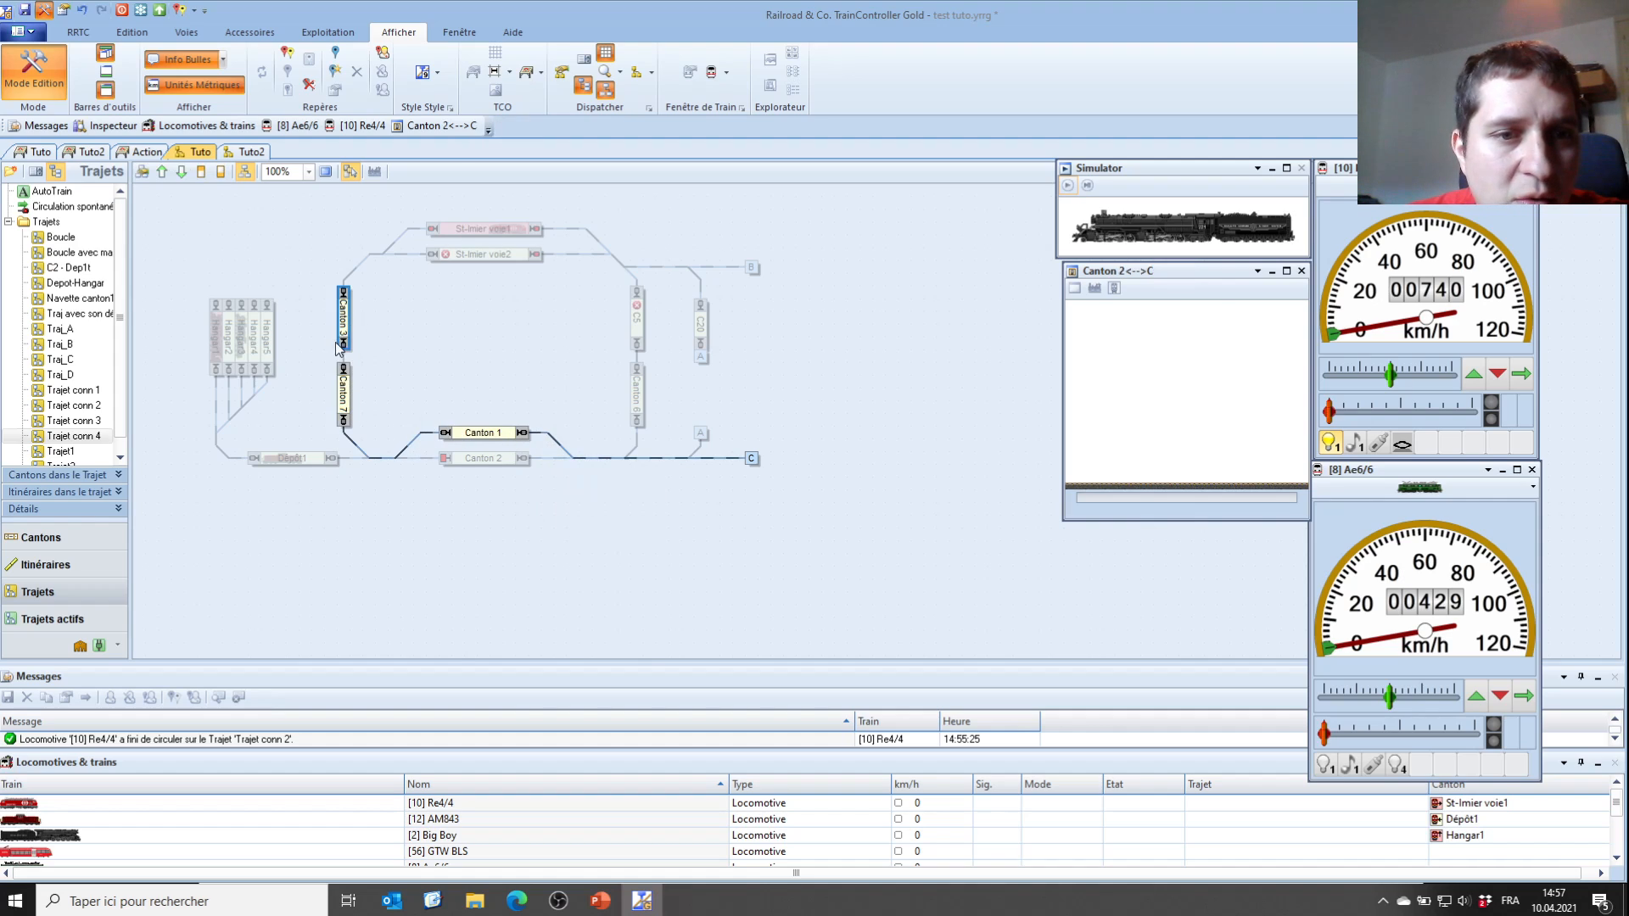
pyautogui.click(401, 286)
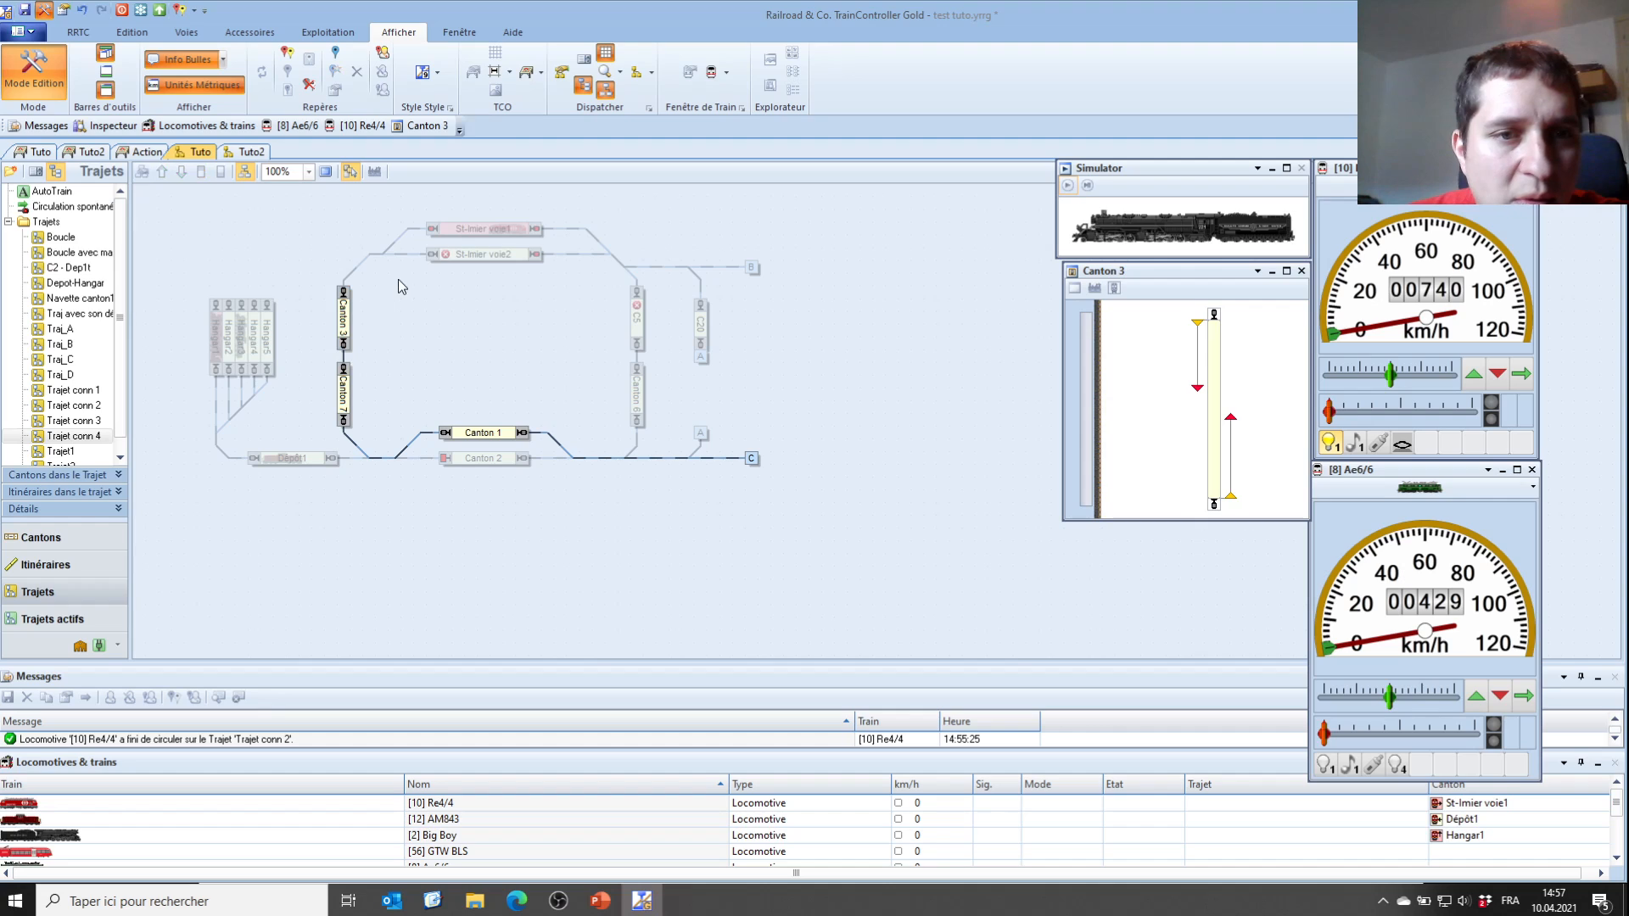
pyautogui.click(421, 229)
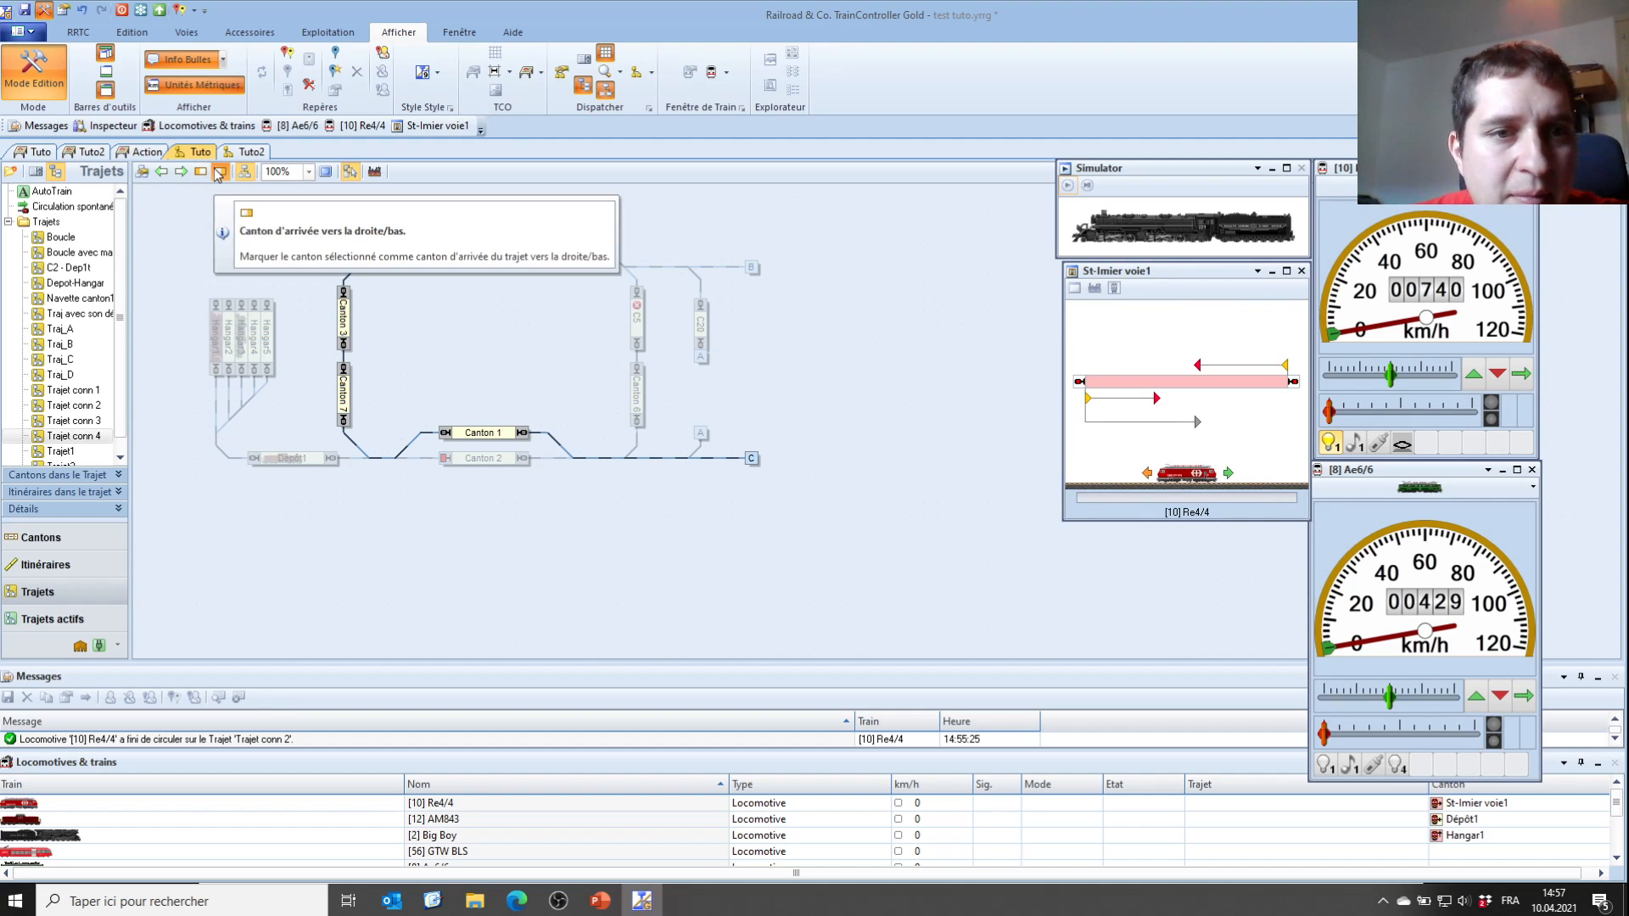
# Mark Canton 18 as the departure canton of Trajet conn 4, then save the project with edit mode switched off
pyautogui.click(248, 153)
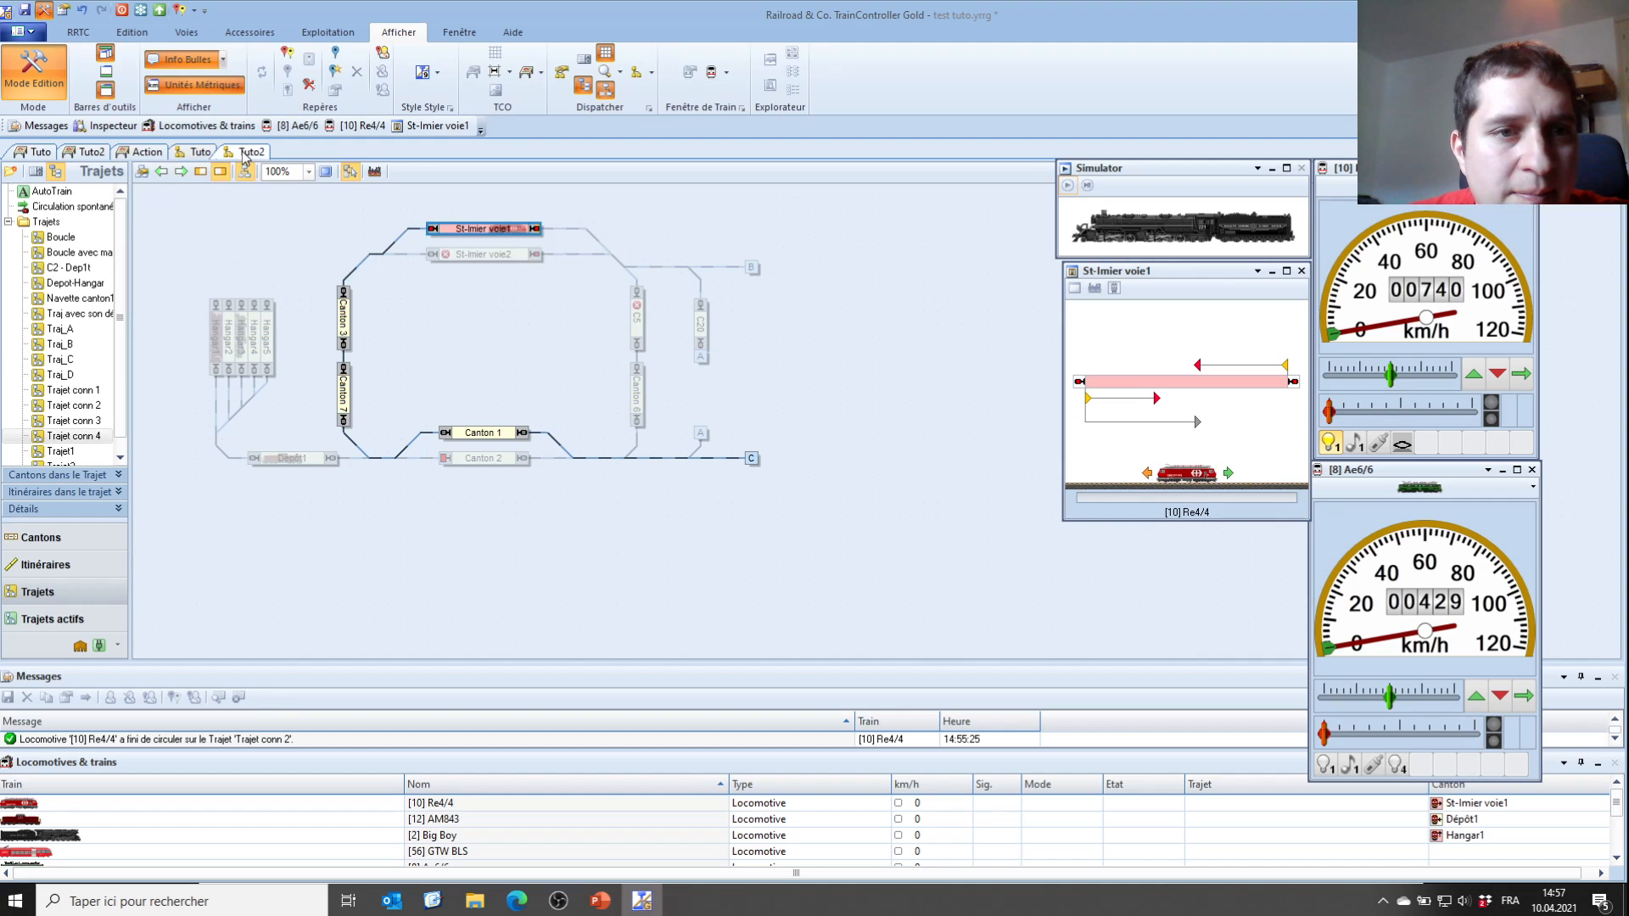
pyautogui.click(474, 327)
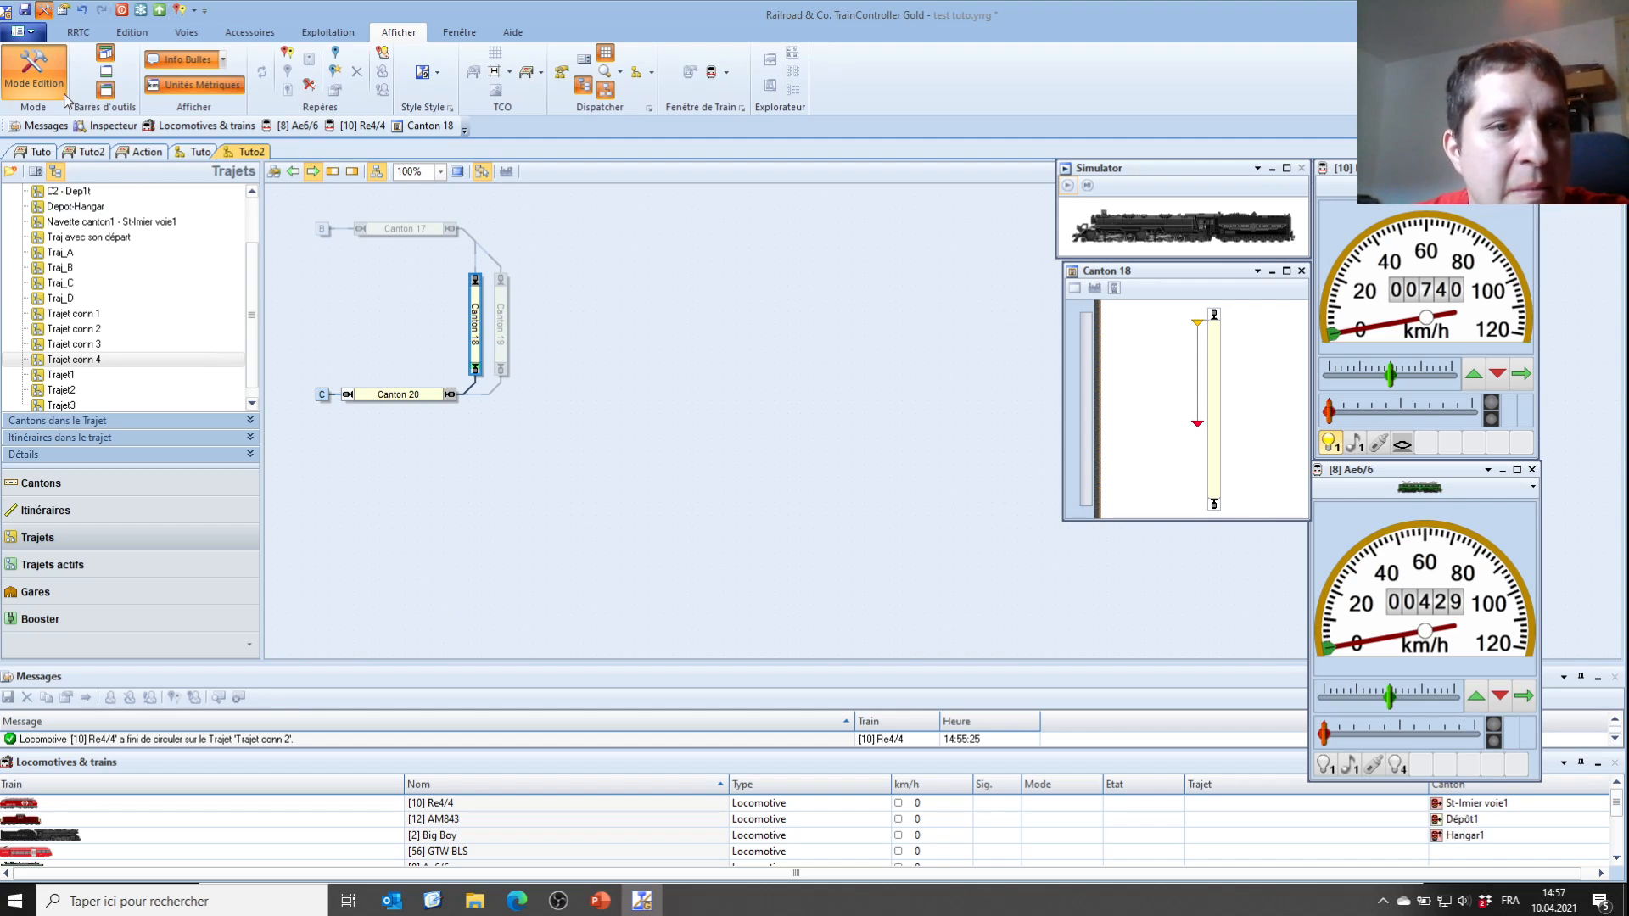
pyautogui.click(24, 15)
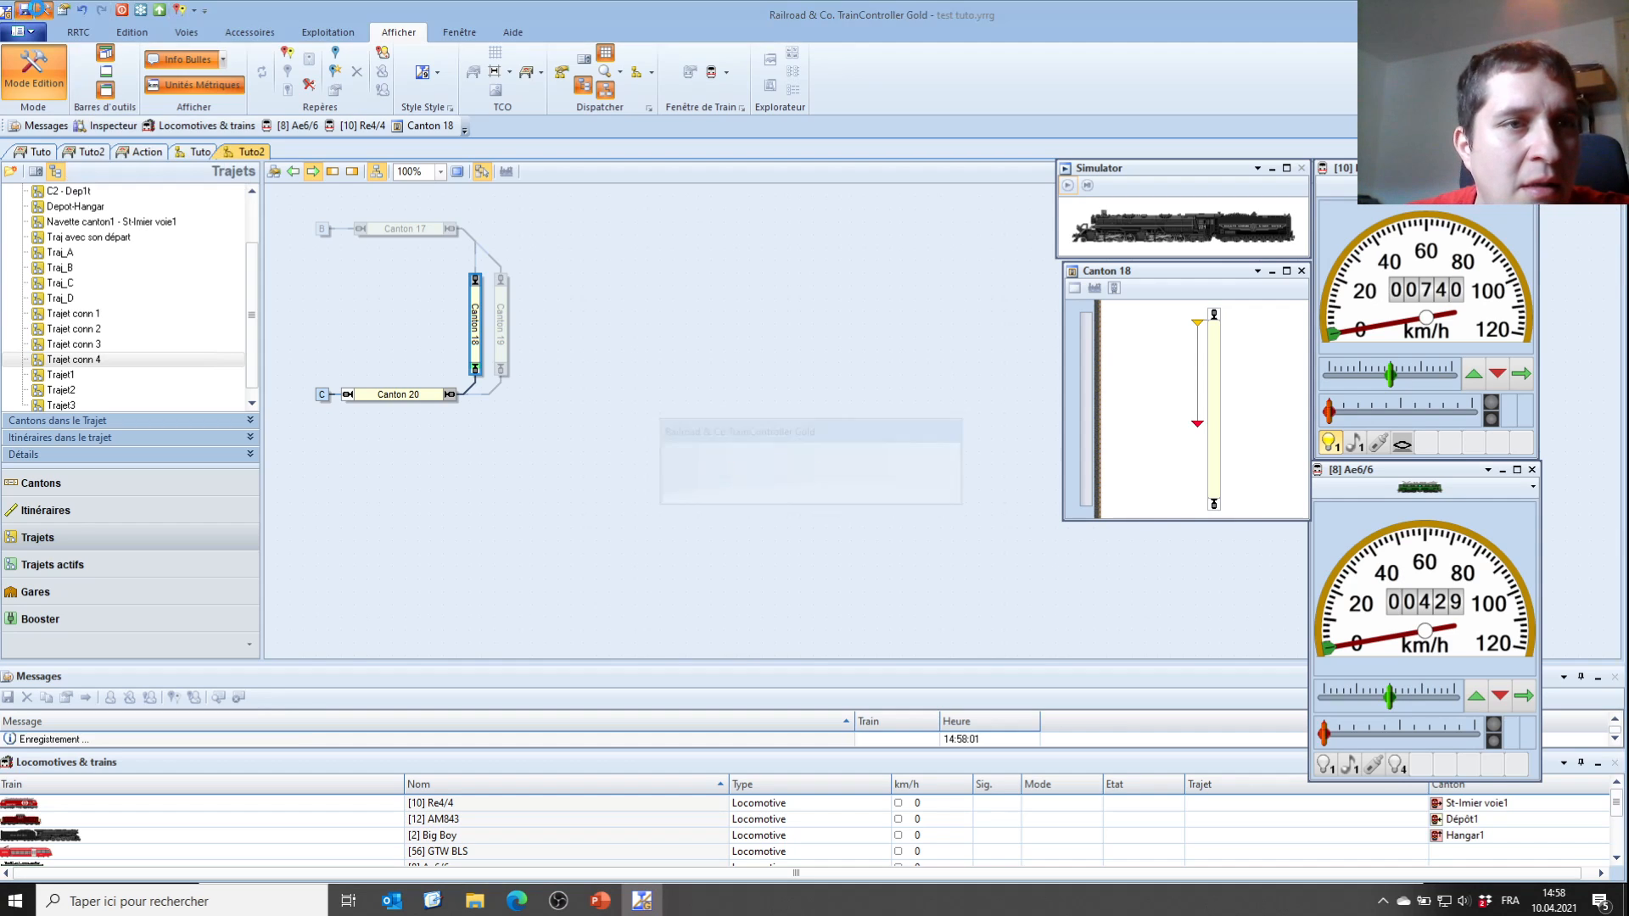
pyautogui.click(41, 16)
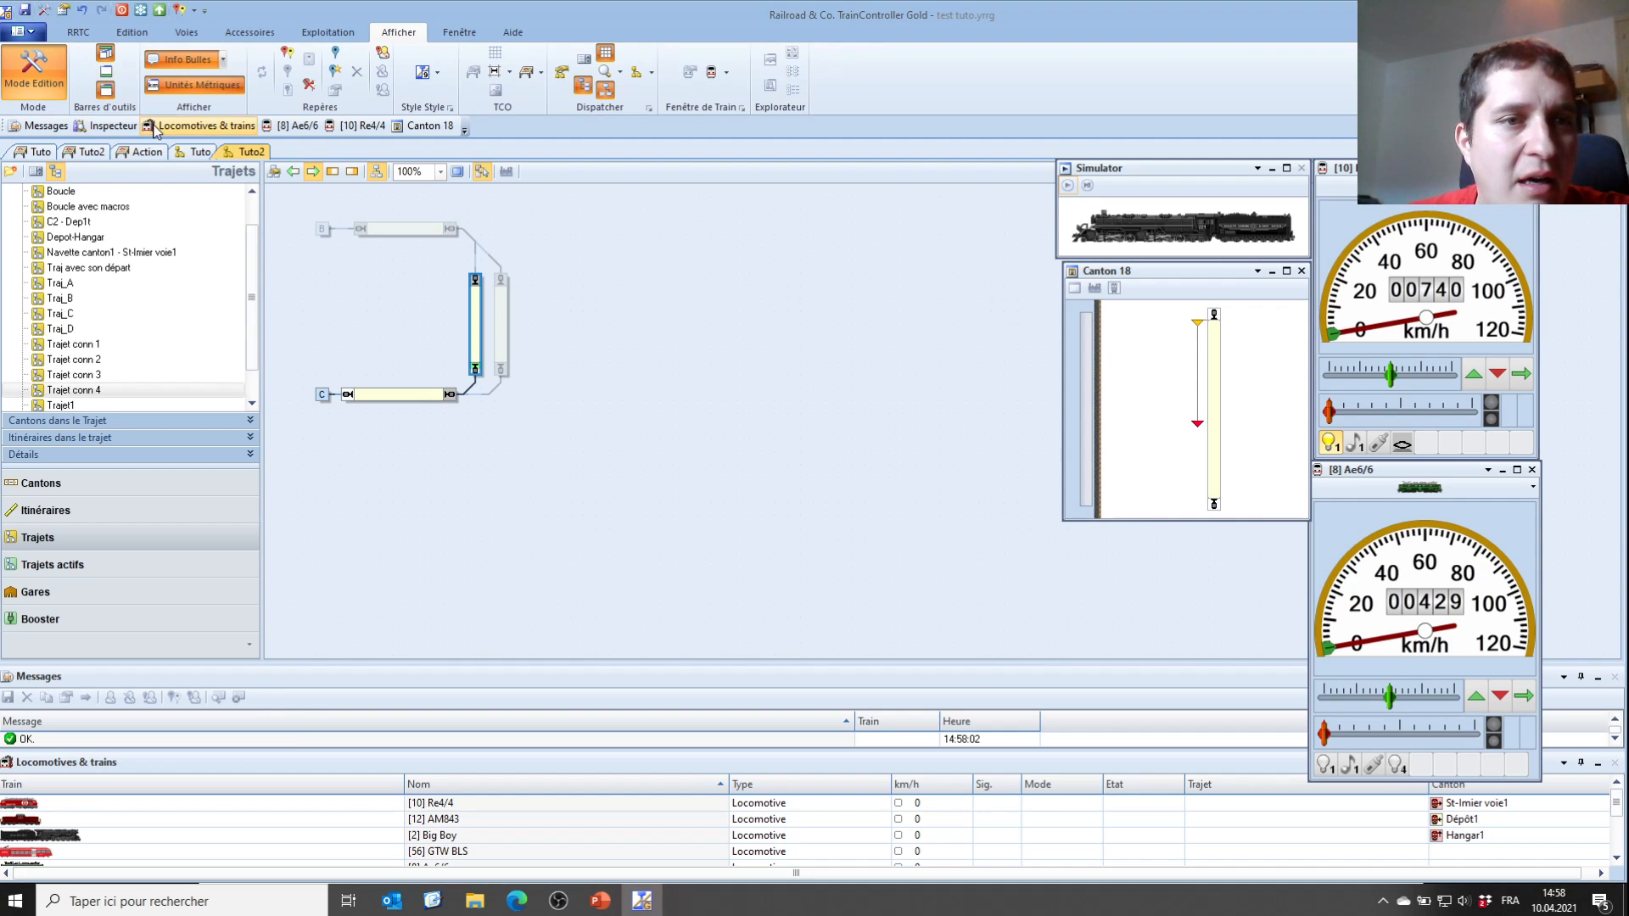
# Review the paths of Trajet conn 3 and Trajet conn 4 in the Tuto and Tuto2 dispatchers, including the train in St-Imier voie1
pyautogui.click(199, 153)
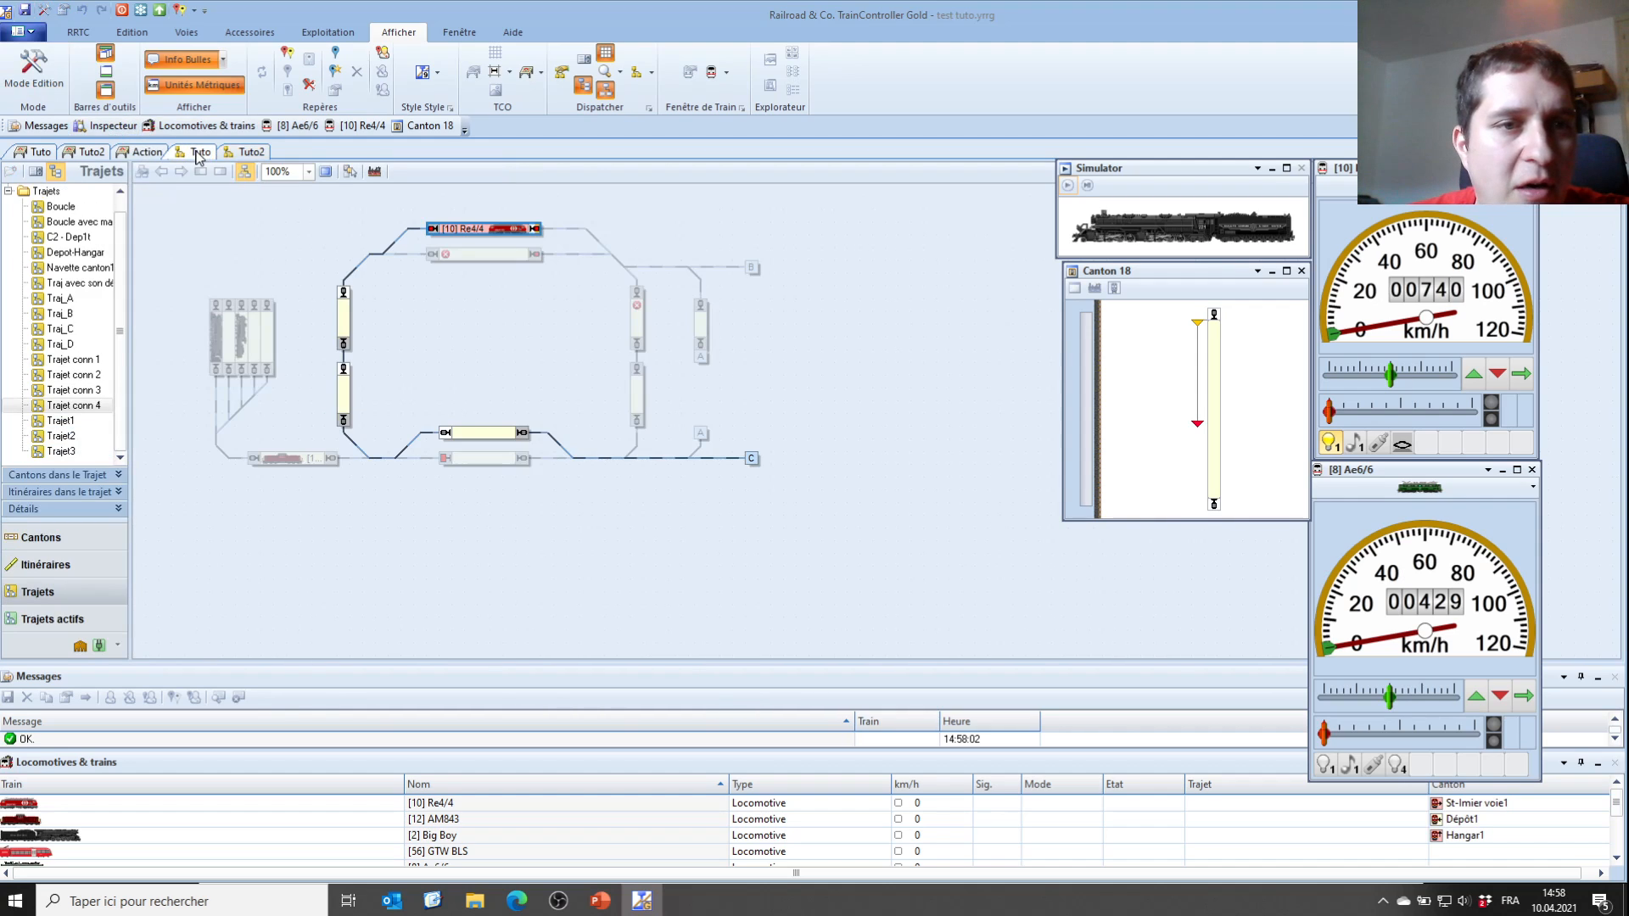
pyautogui.click(436, 229)
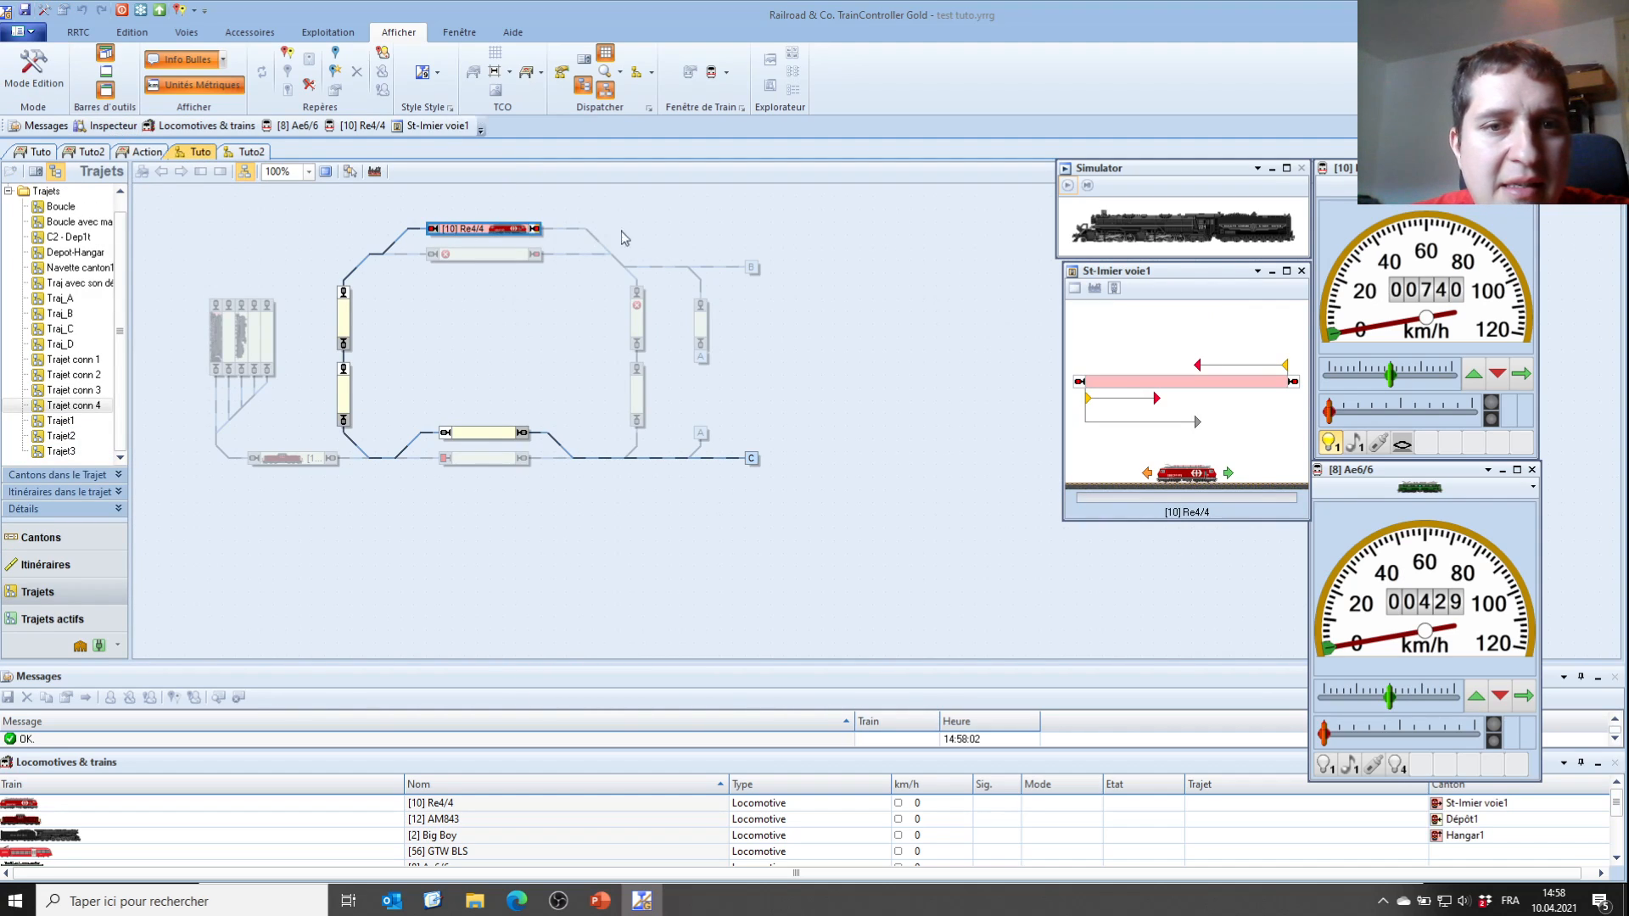
pyautogui.click(249, 152)
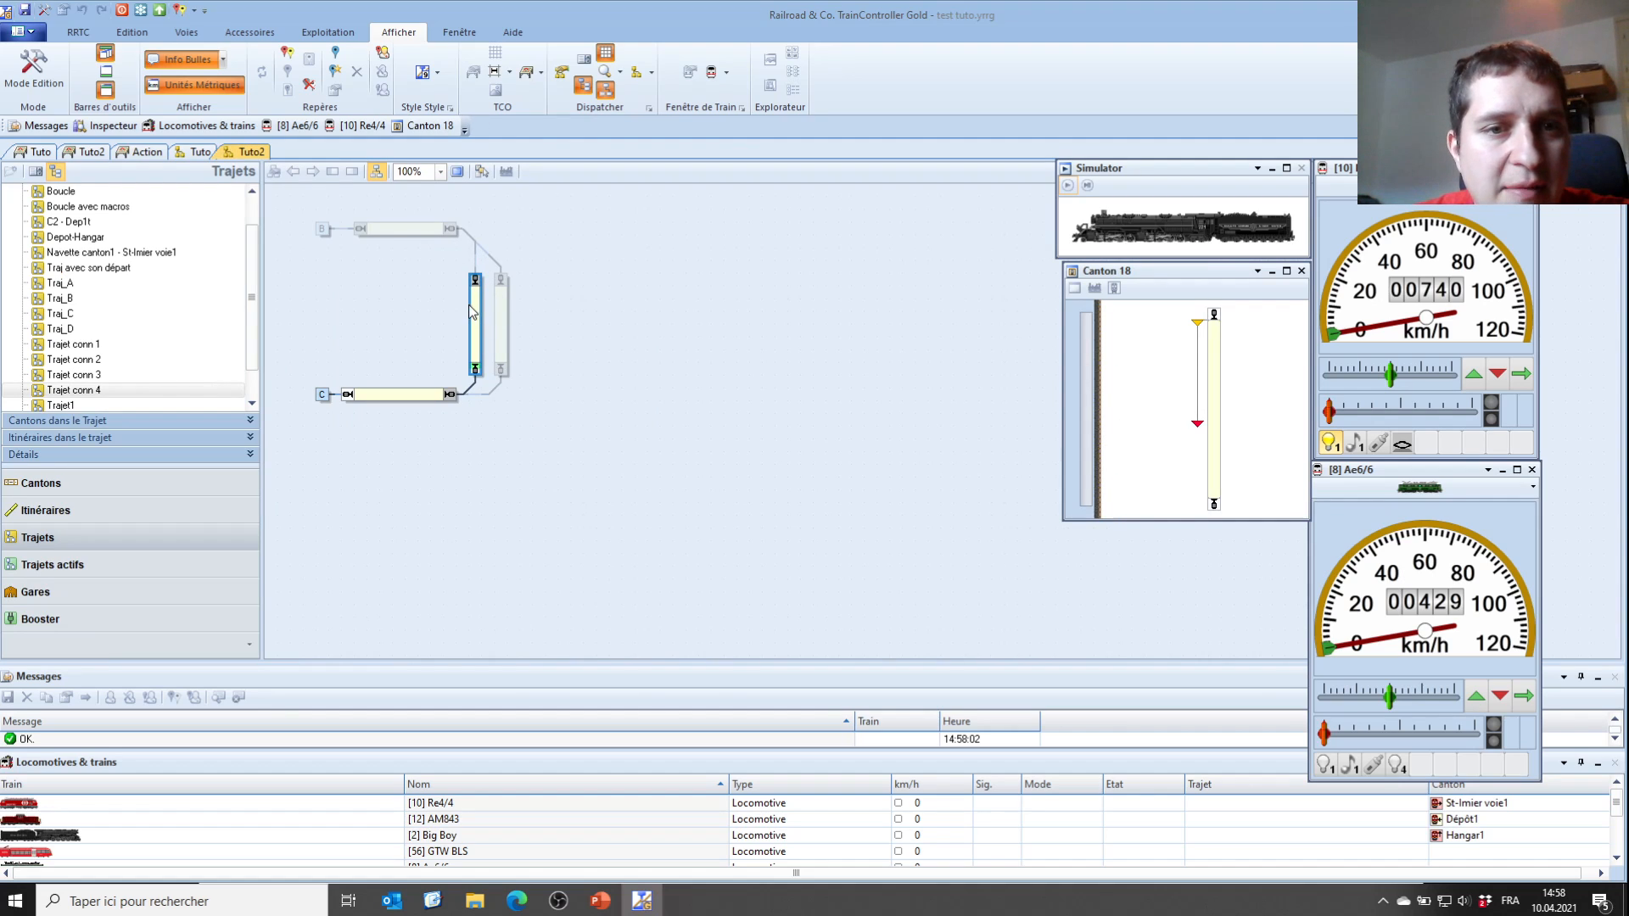
pyautogui.click(114, 376)
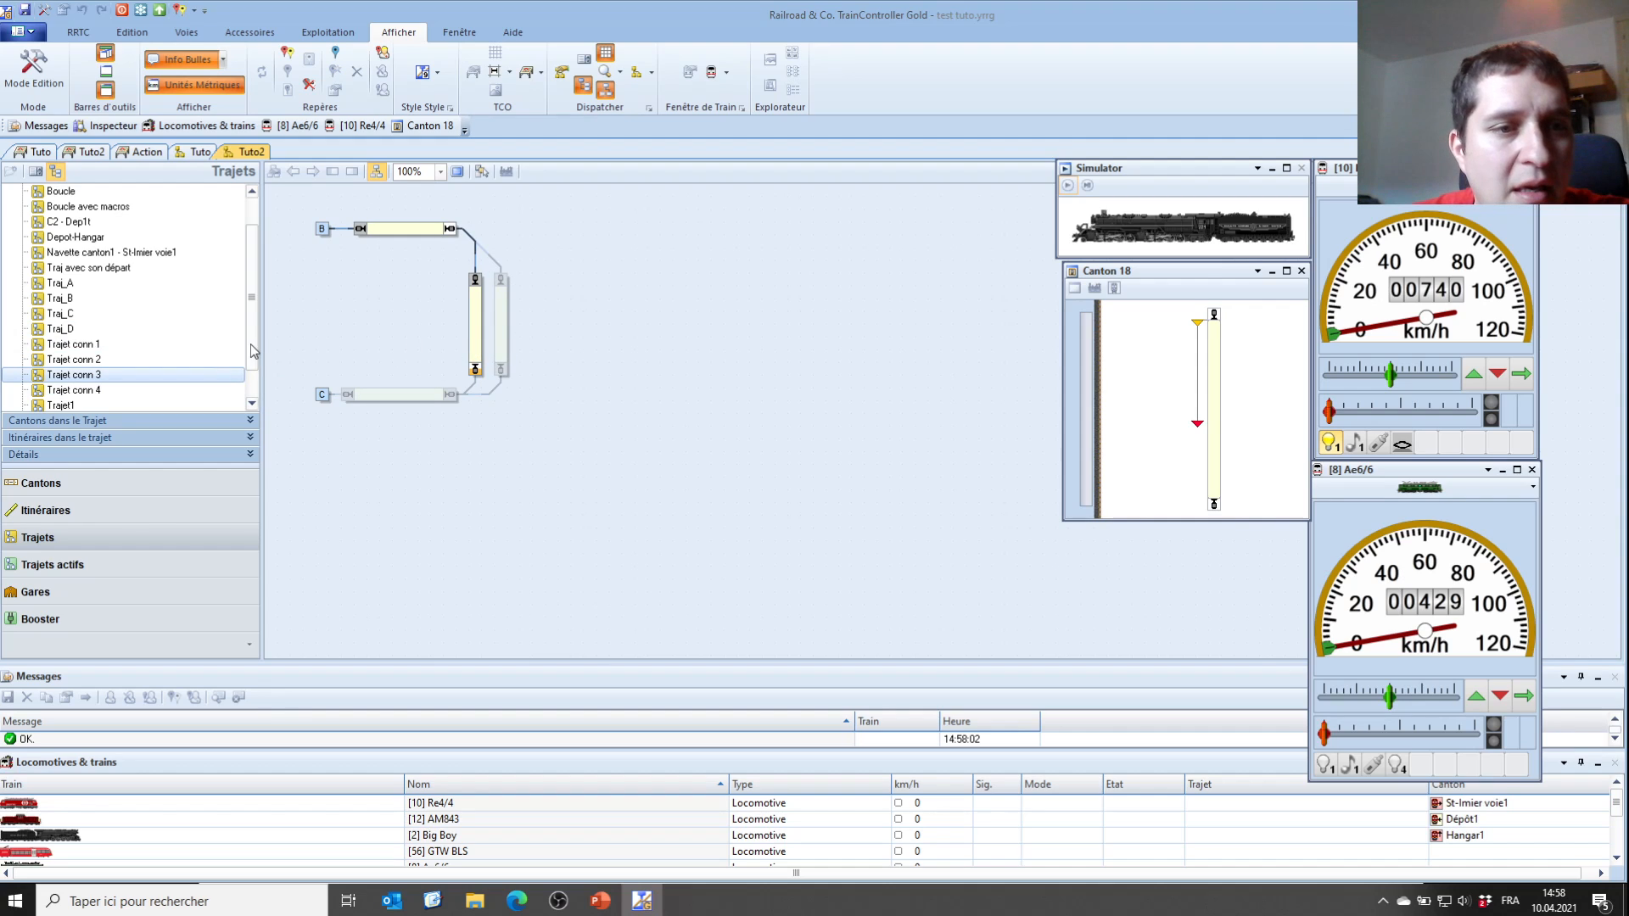
pyautogui.click(93, 391)
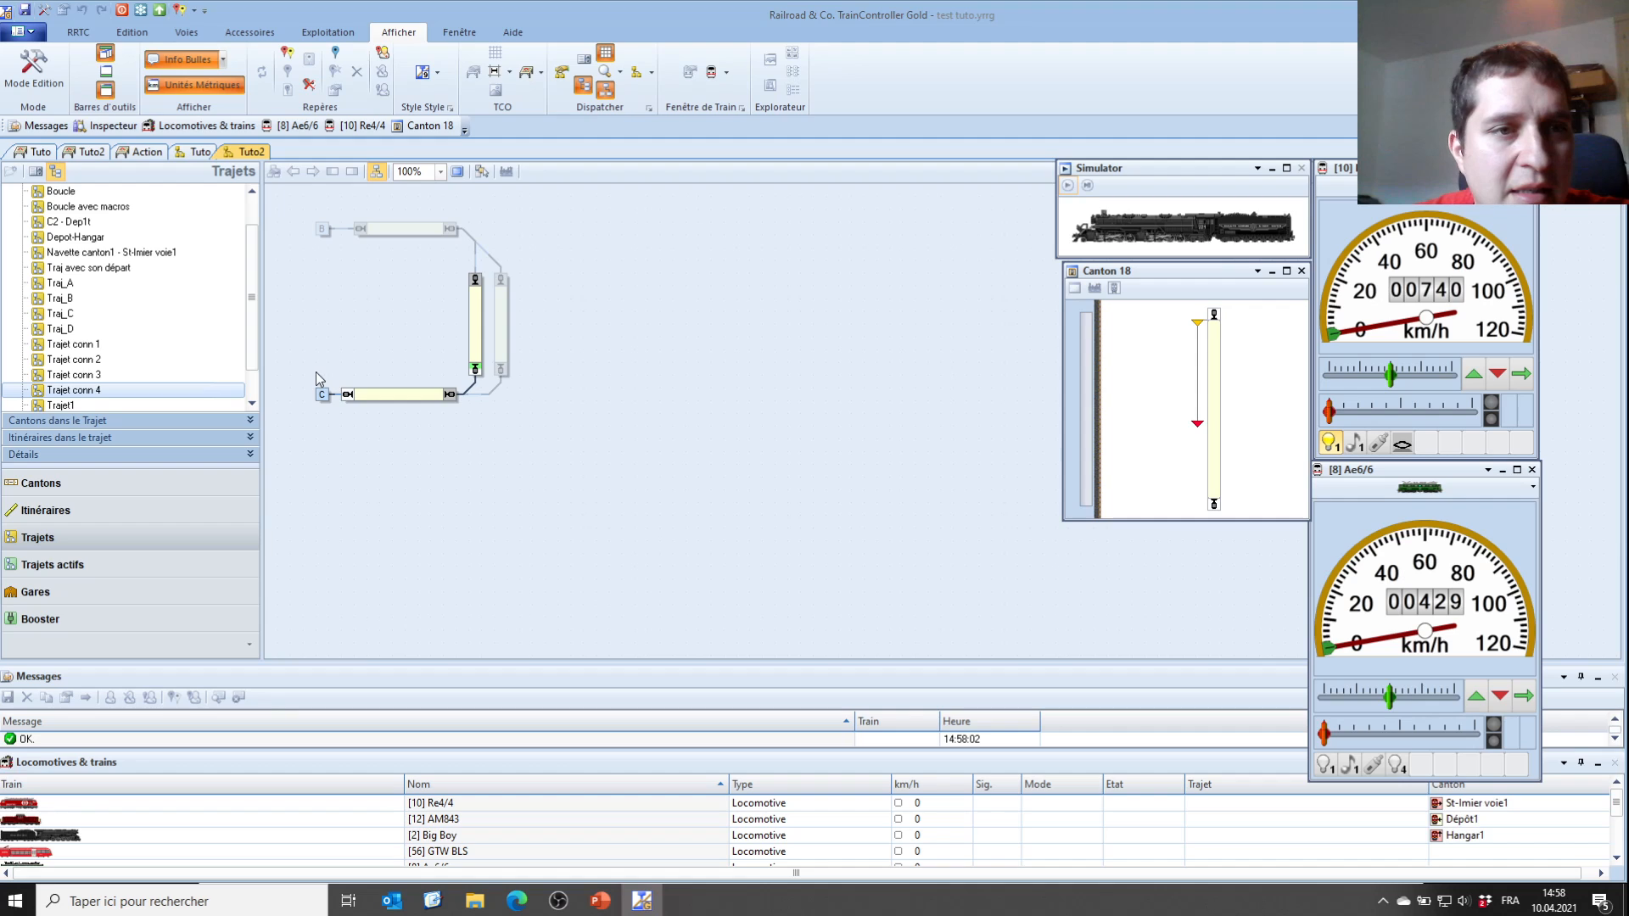
pyautogui.click(199, 151)
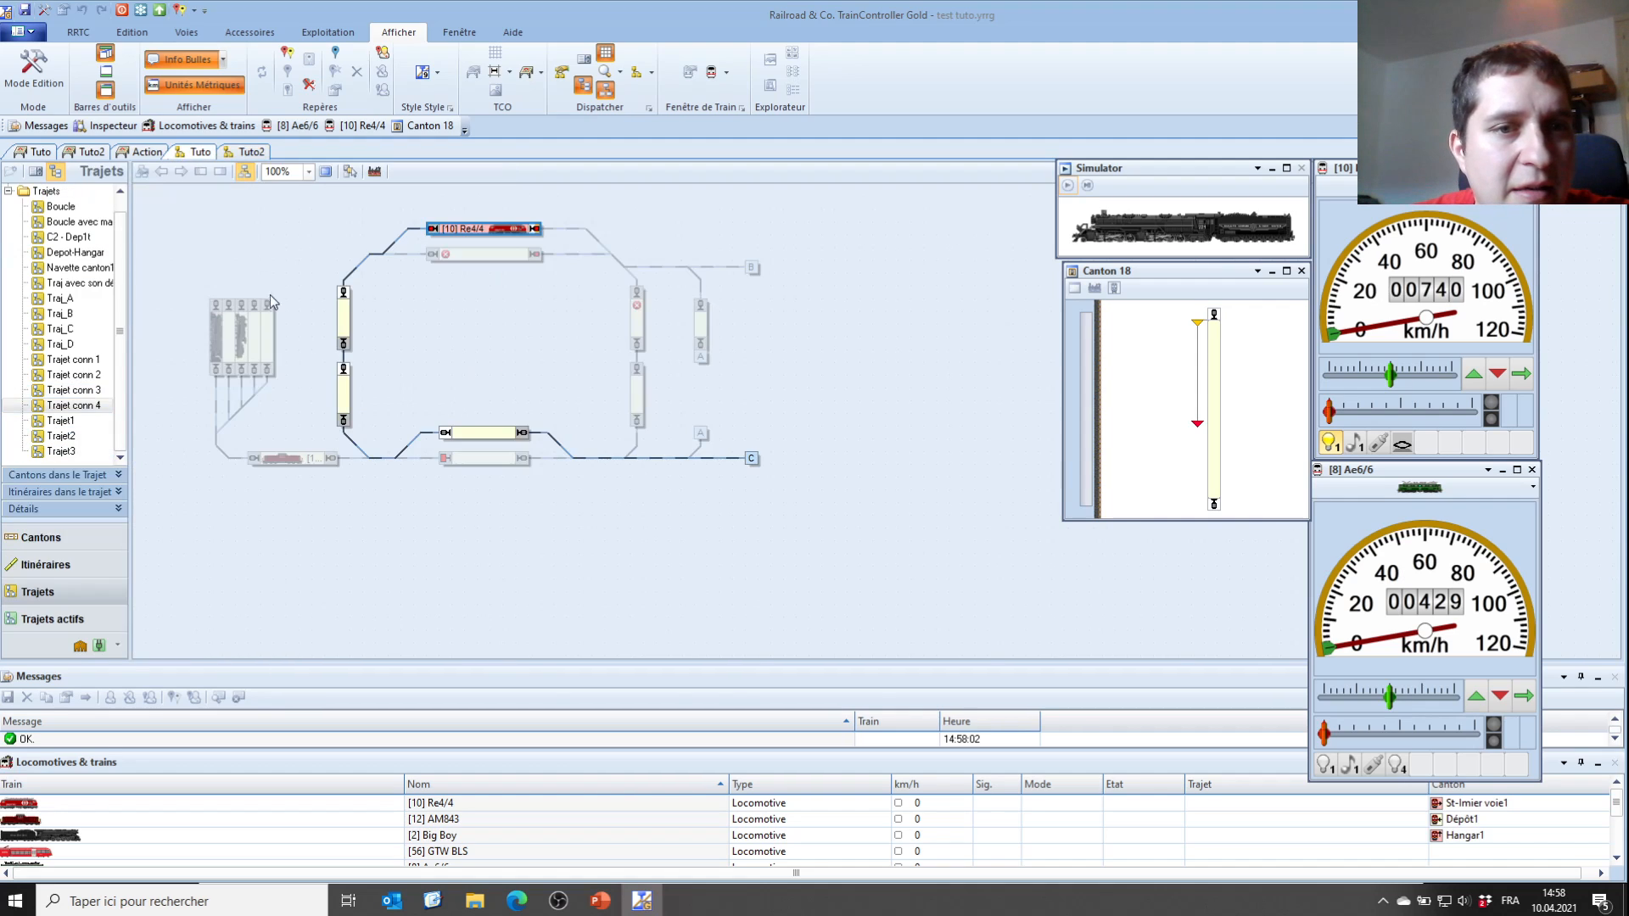
pyautogui.click(506, 231)
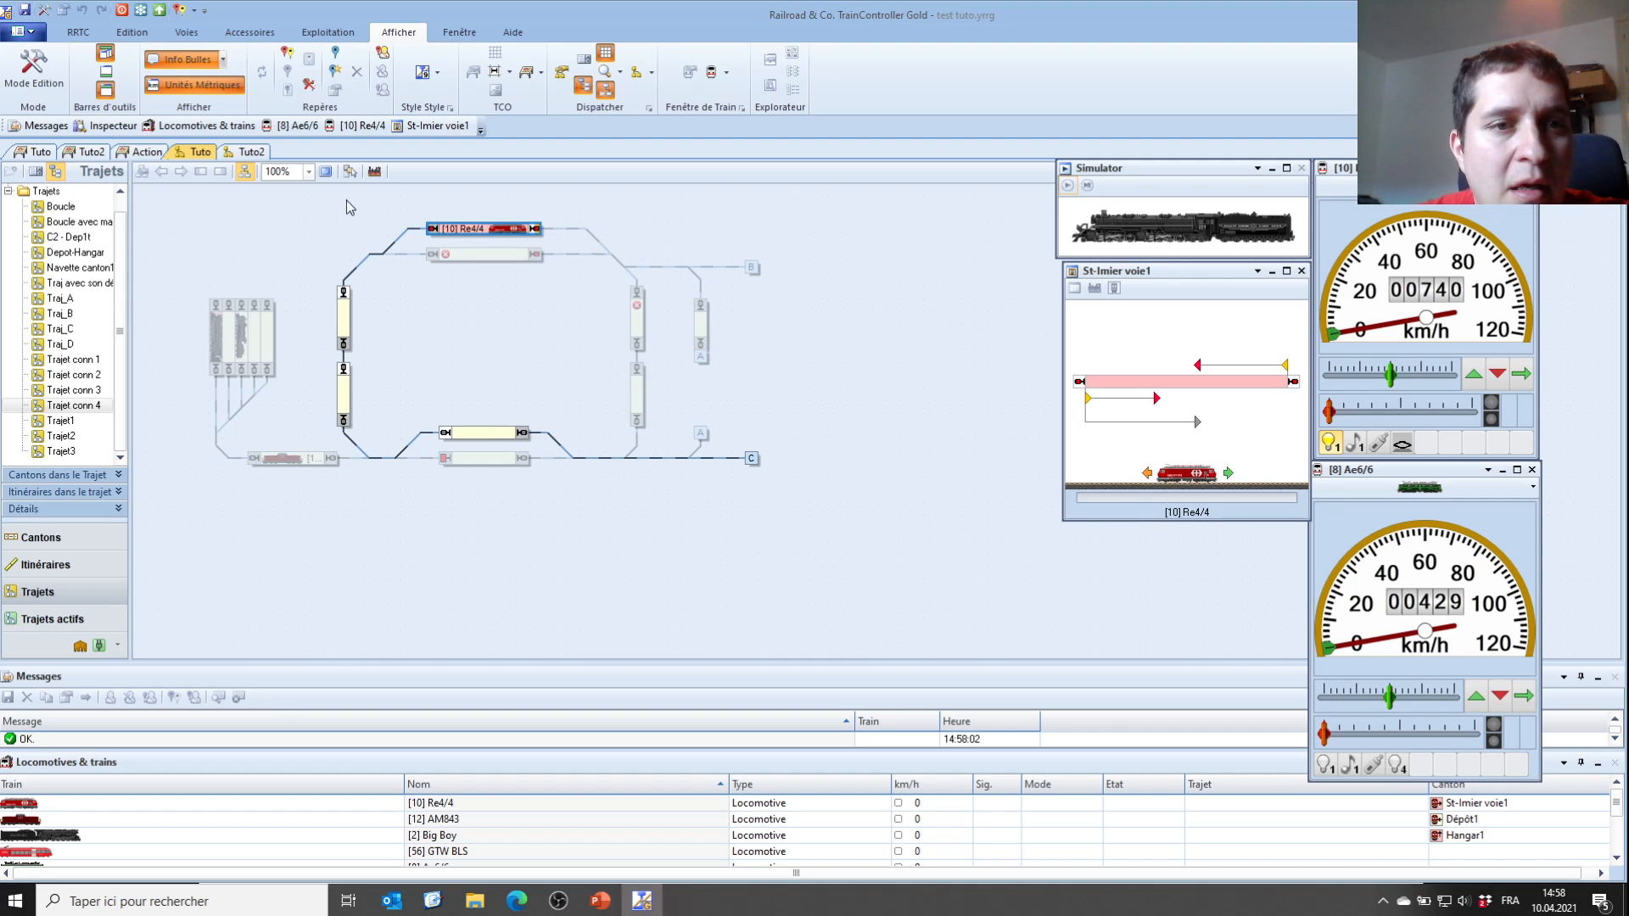
# Try to run Trajet conn 3 with the train standing in St-Imier voie1
pyautogui.click(1068, 189)
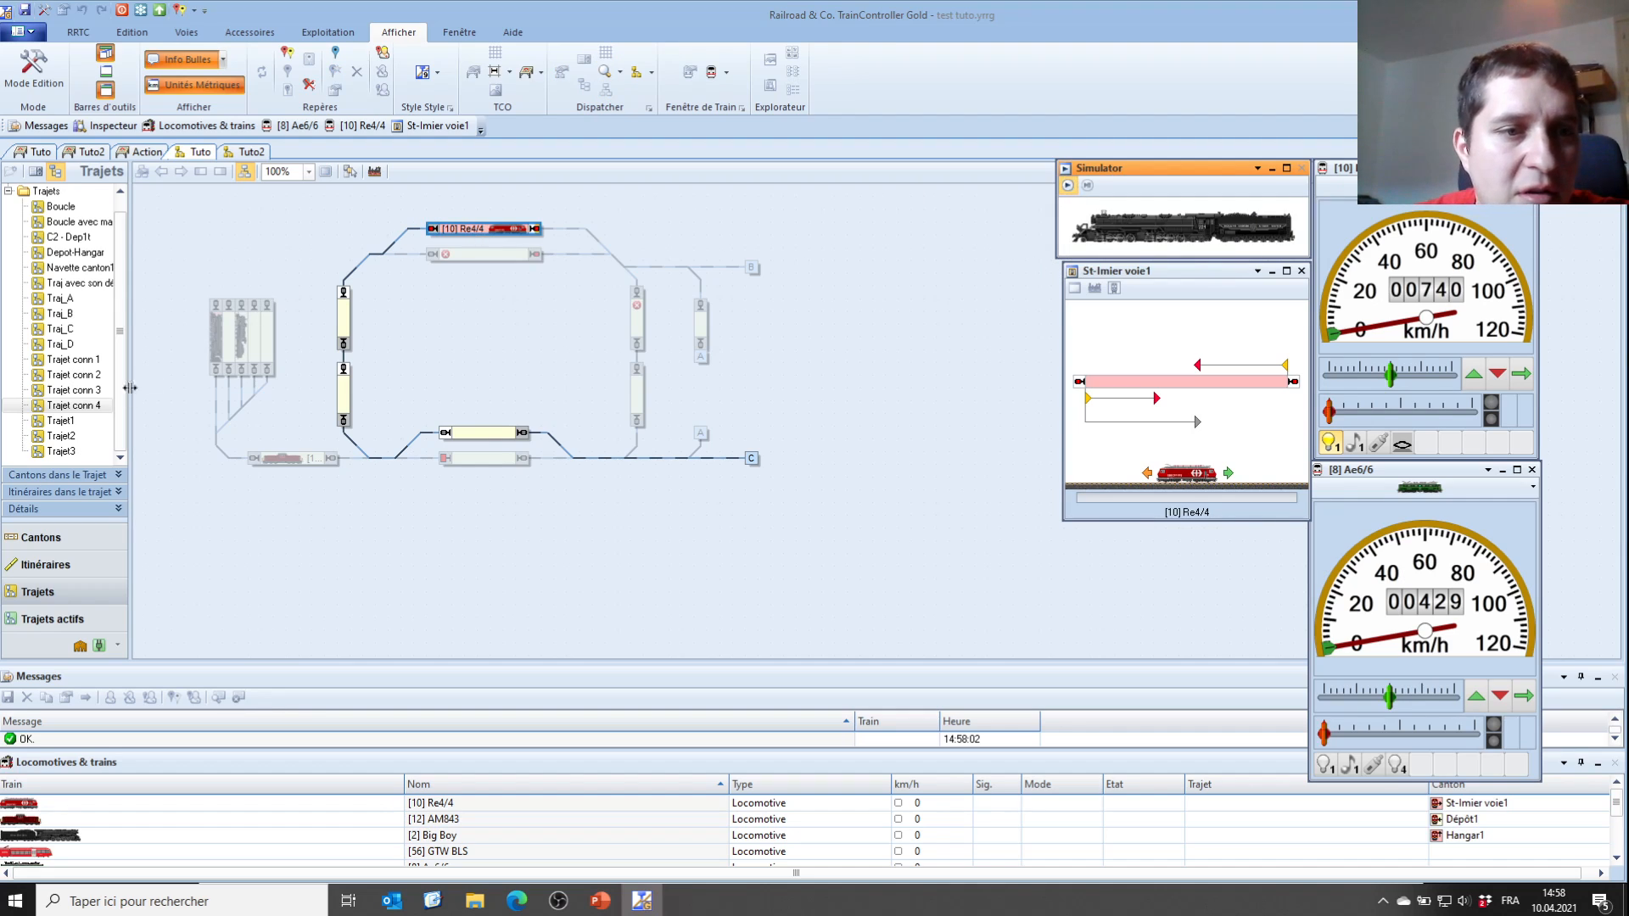
pyautogui.click(83, 391)
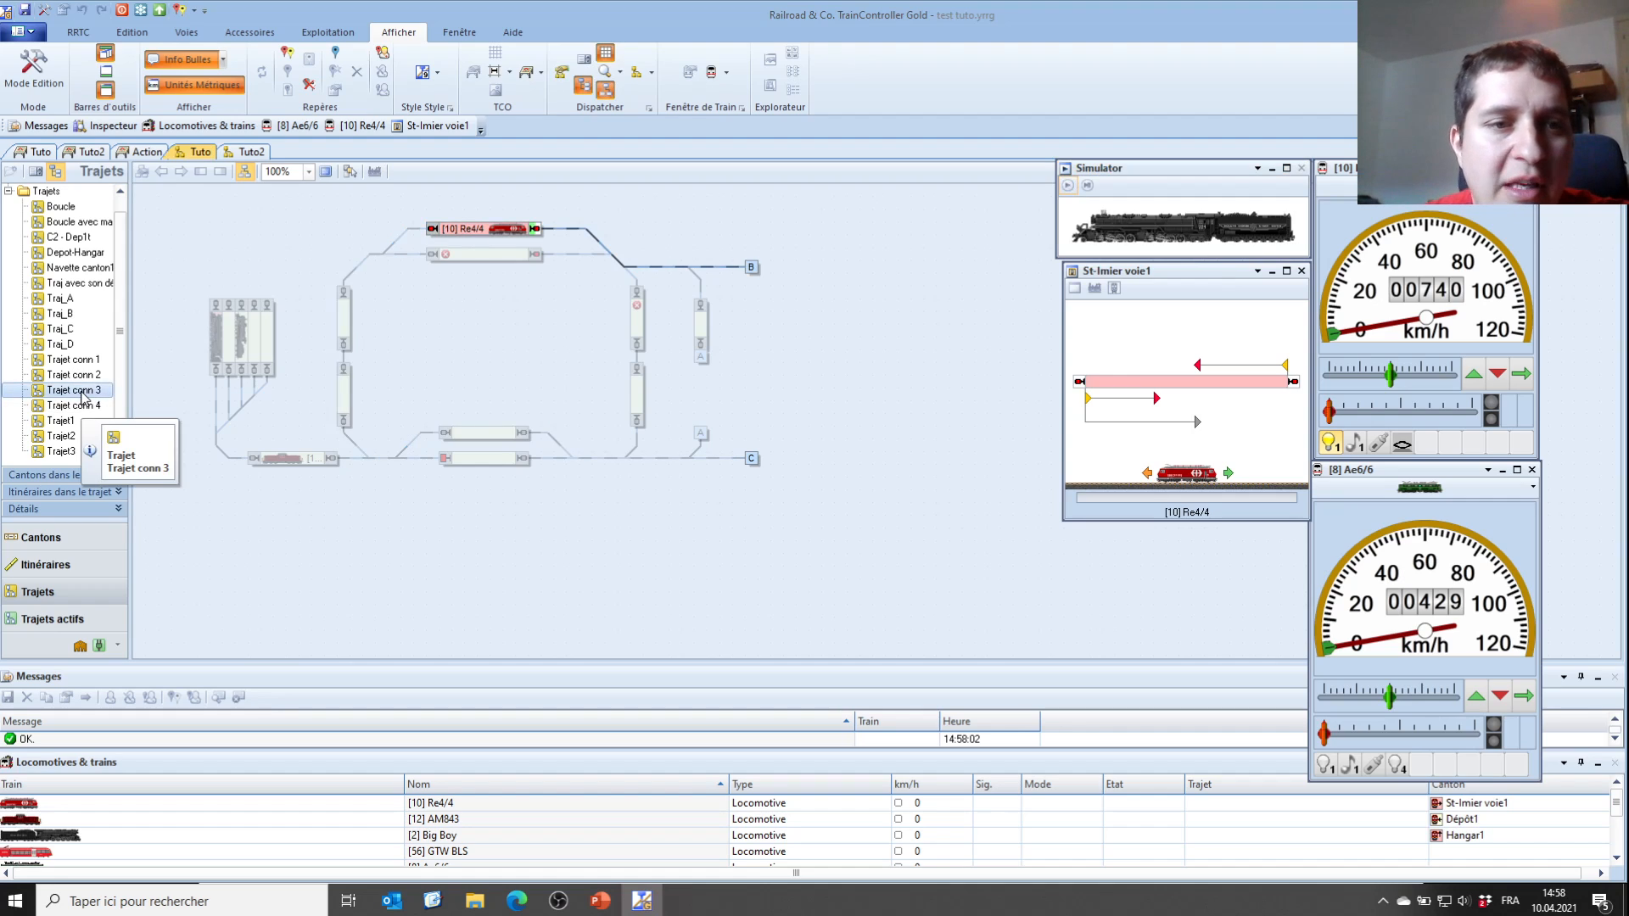
pyautogui.click(343, 36)
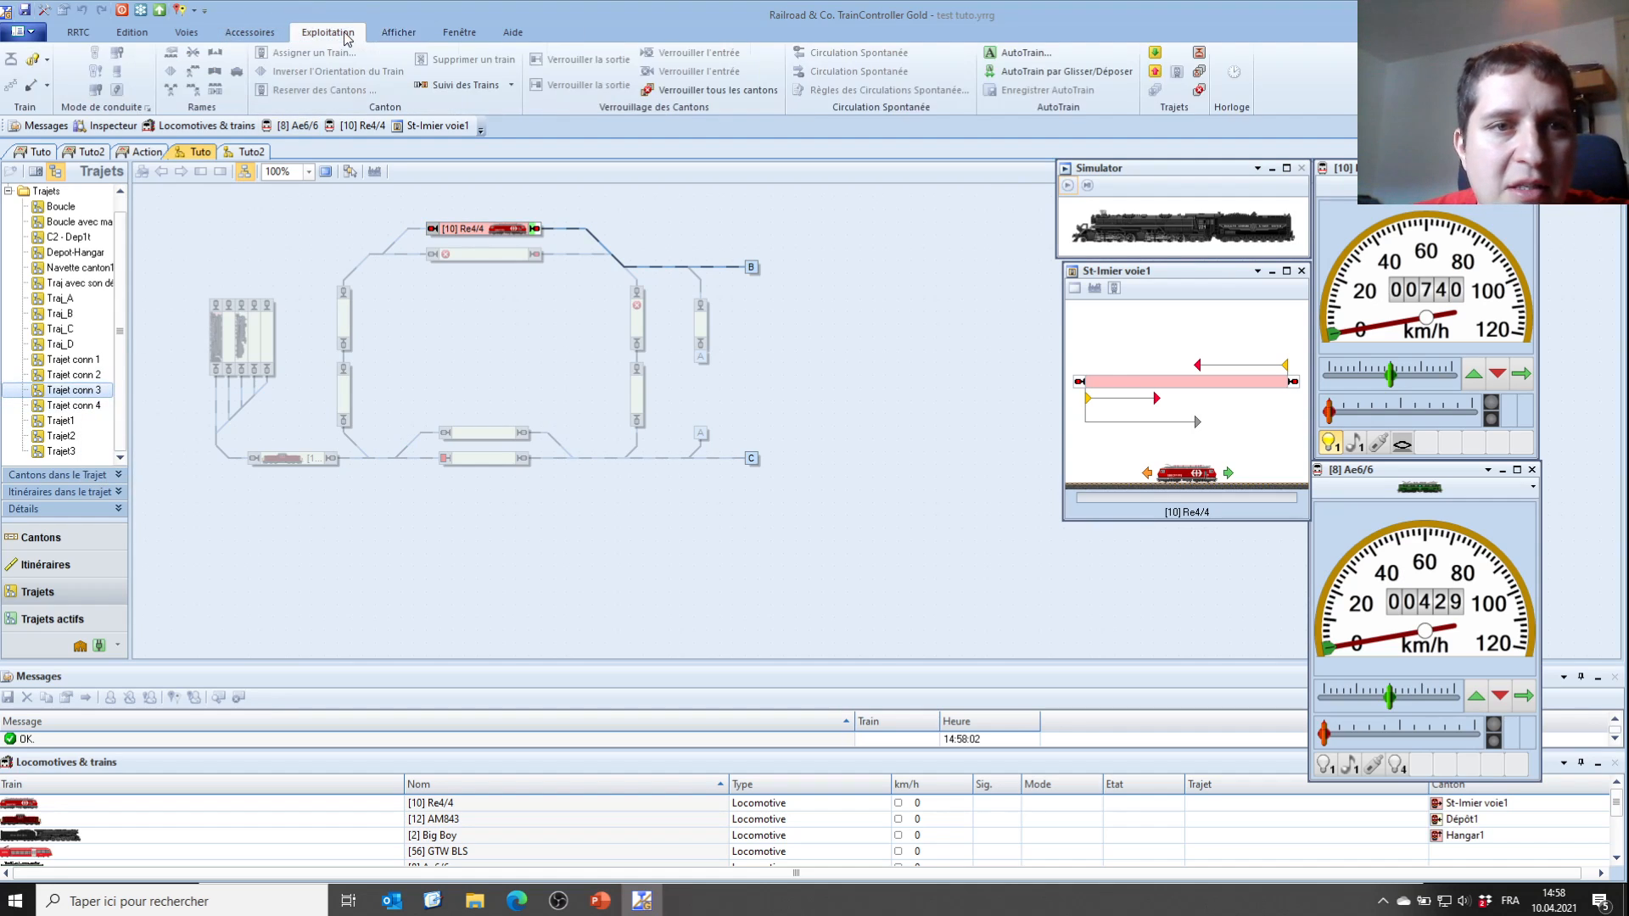
pyautogui.click(1154, 54)
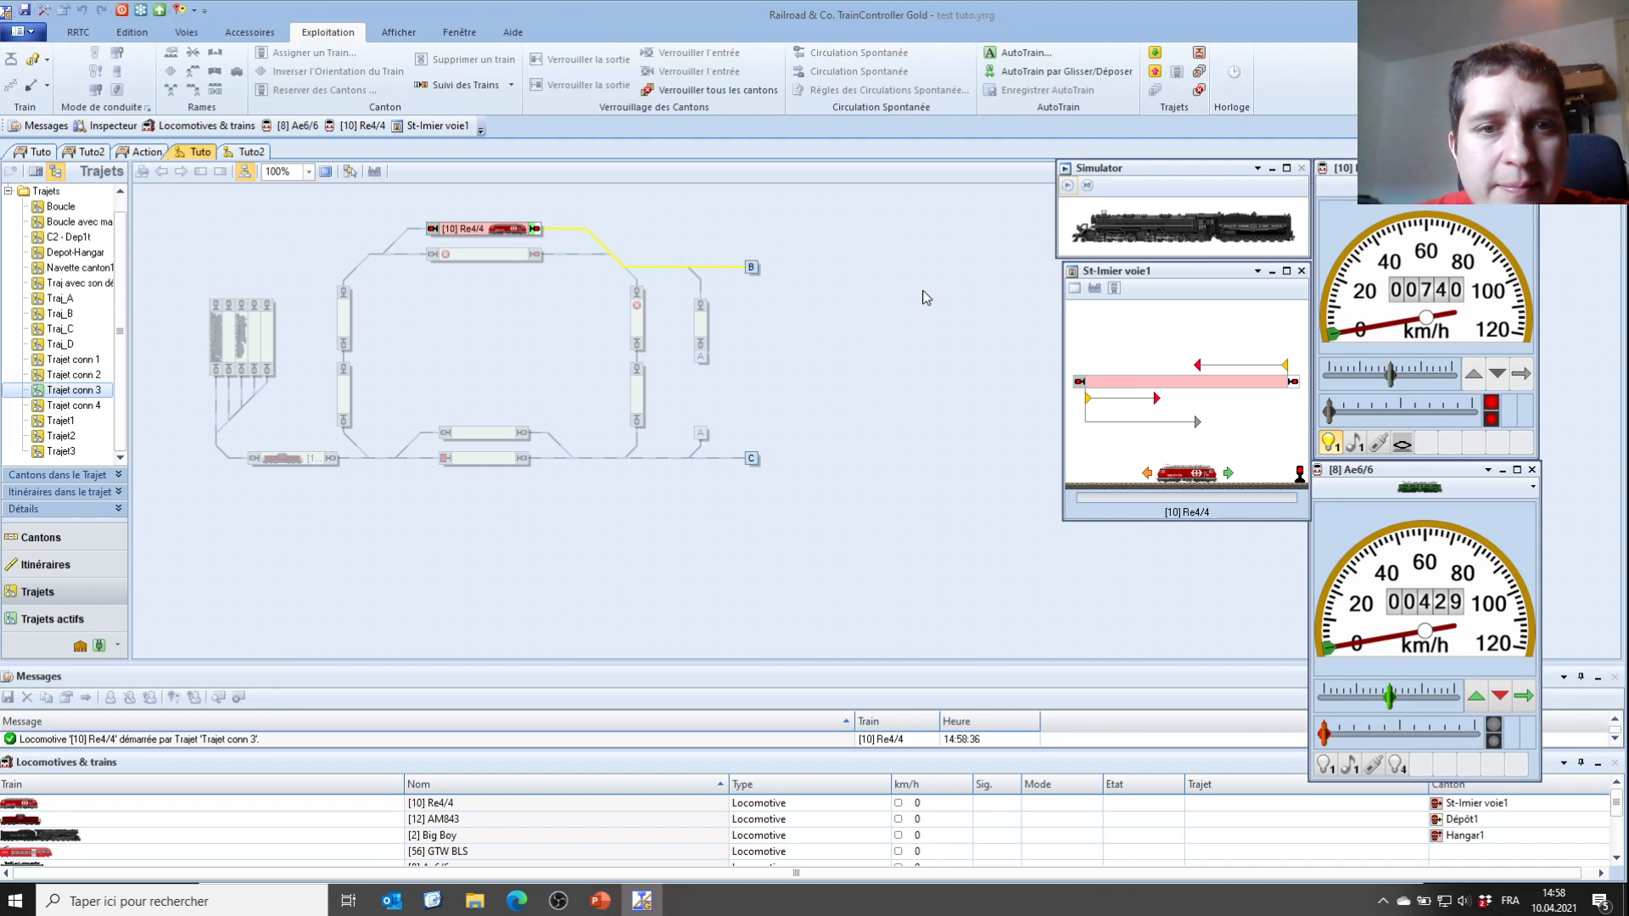
# Check the Trajet conn 3 path in the Tuto2 and Tuto dispatchers and examine the train's position in St-Imier voie1
pyautogui.click(252, 152)
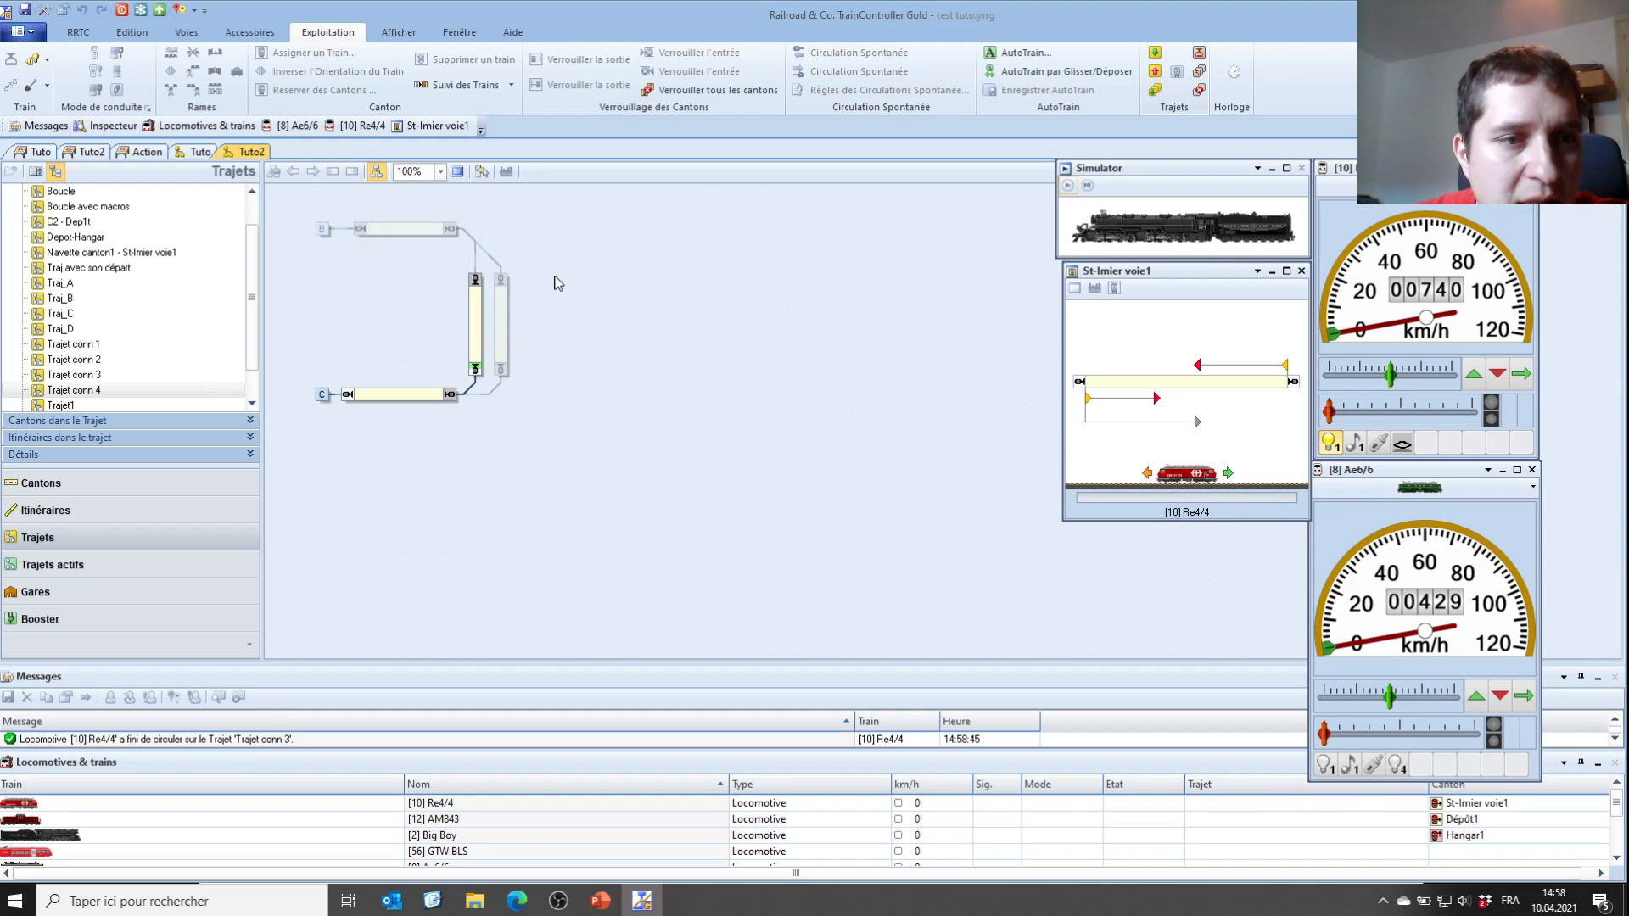
pyautogui.click(91, 377)
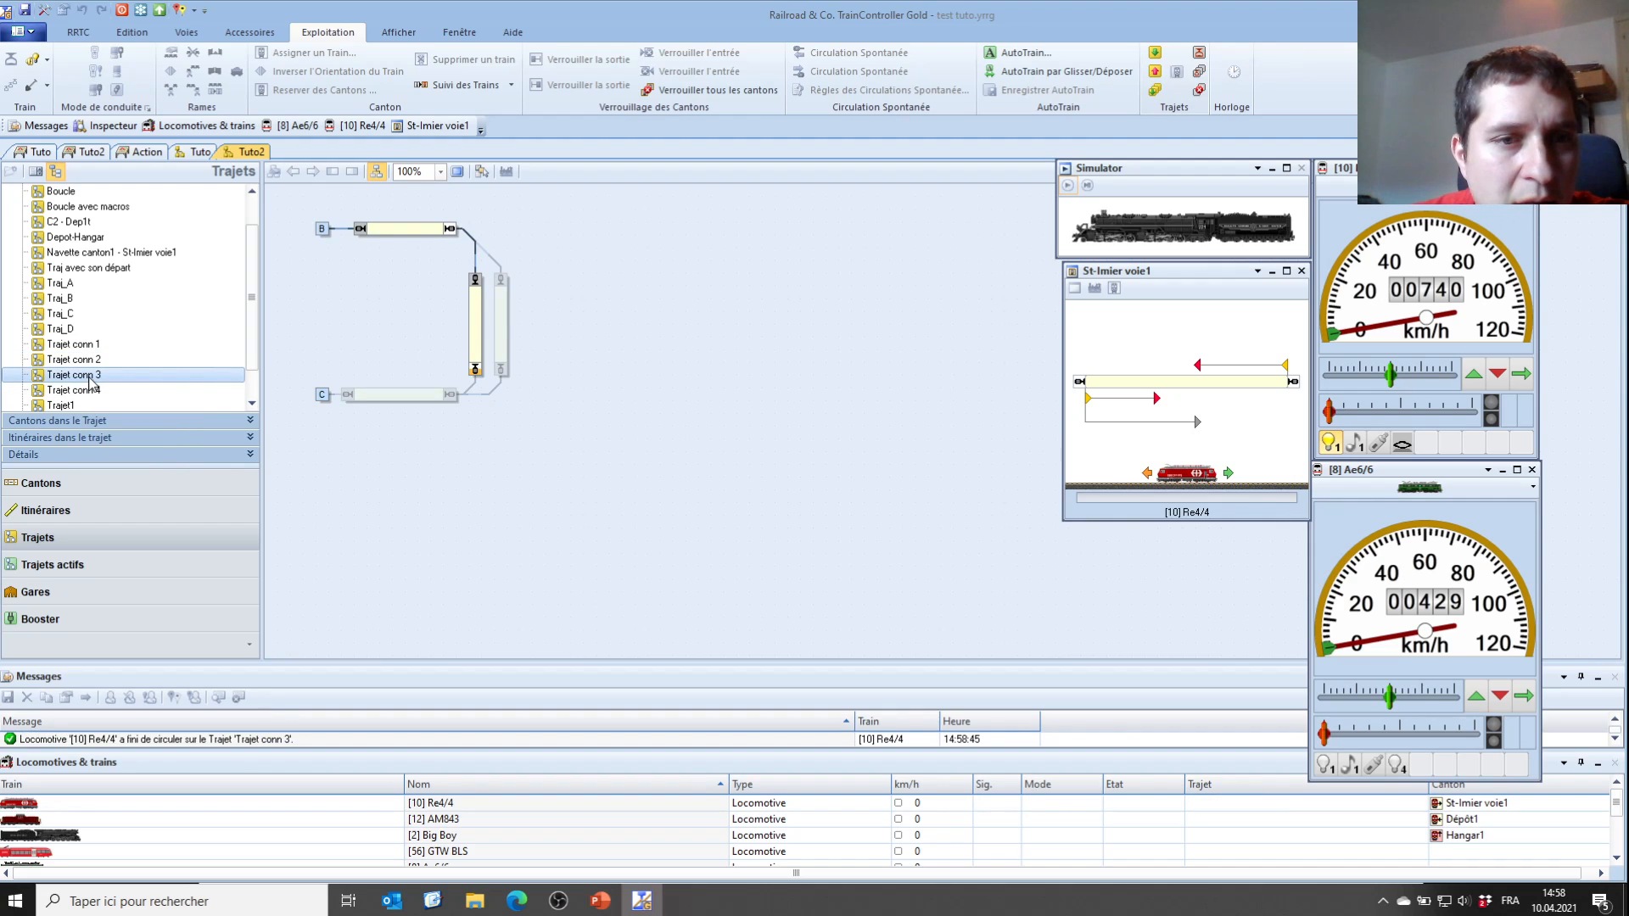
pyautogui.click(1068, 185)
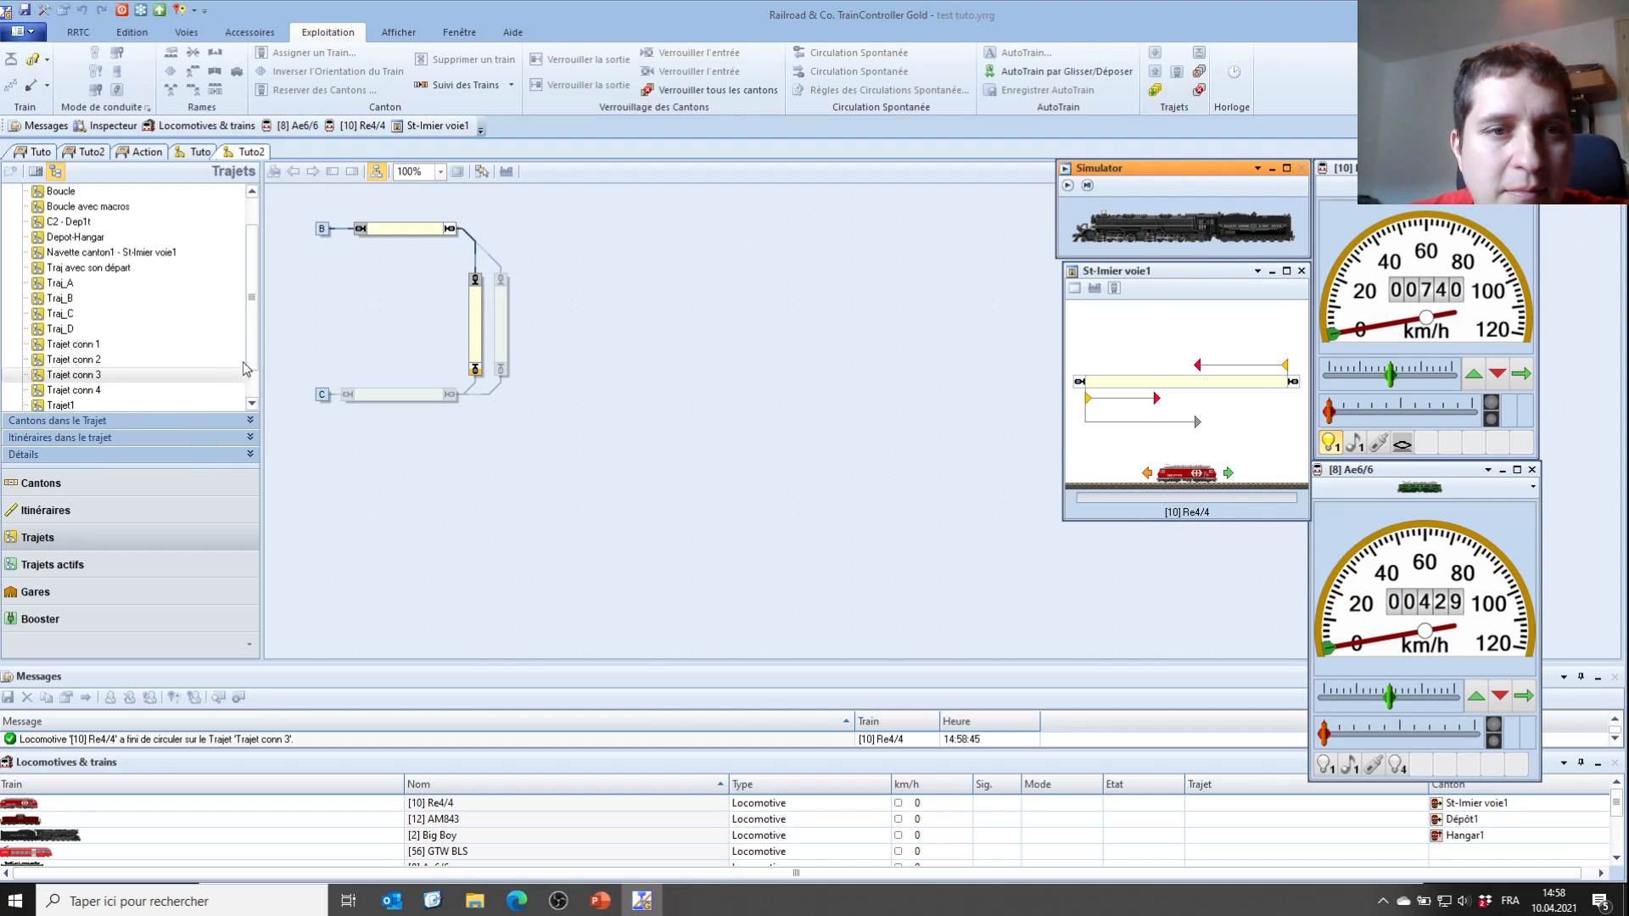
pyautogui.click(199, 153)
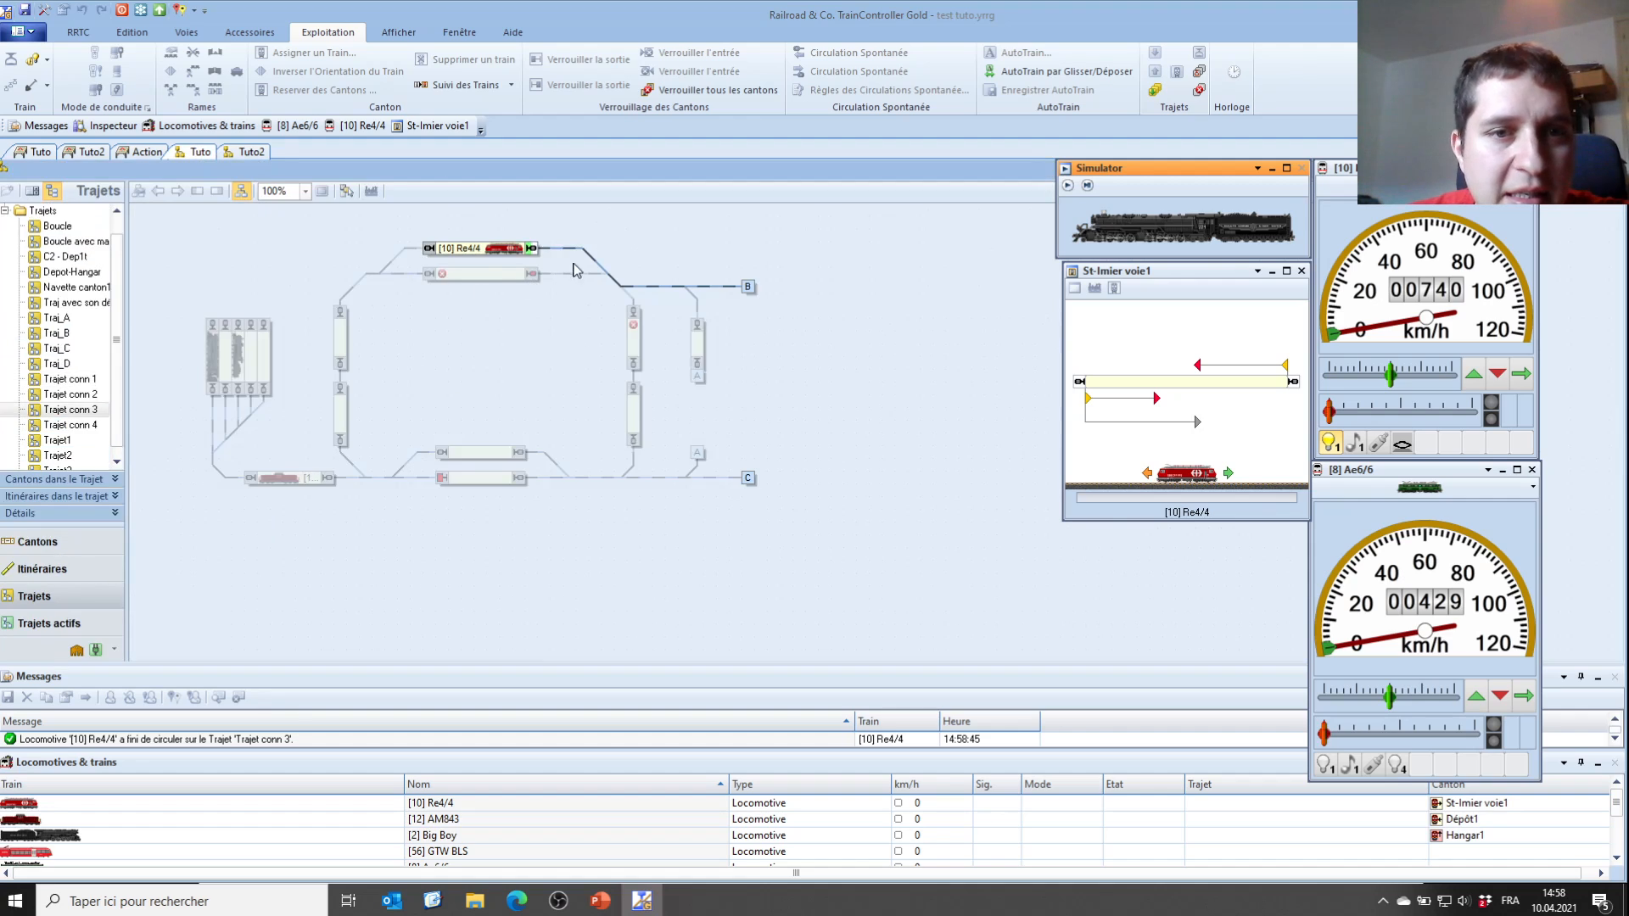
pyautogui.click(492, 230)
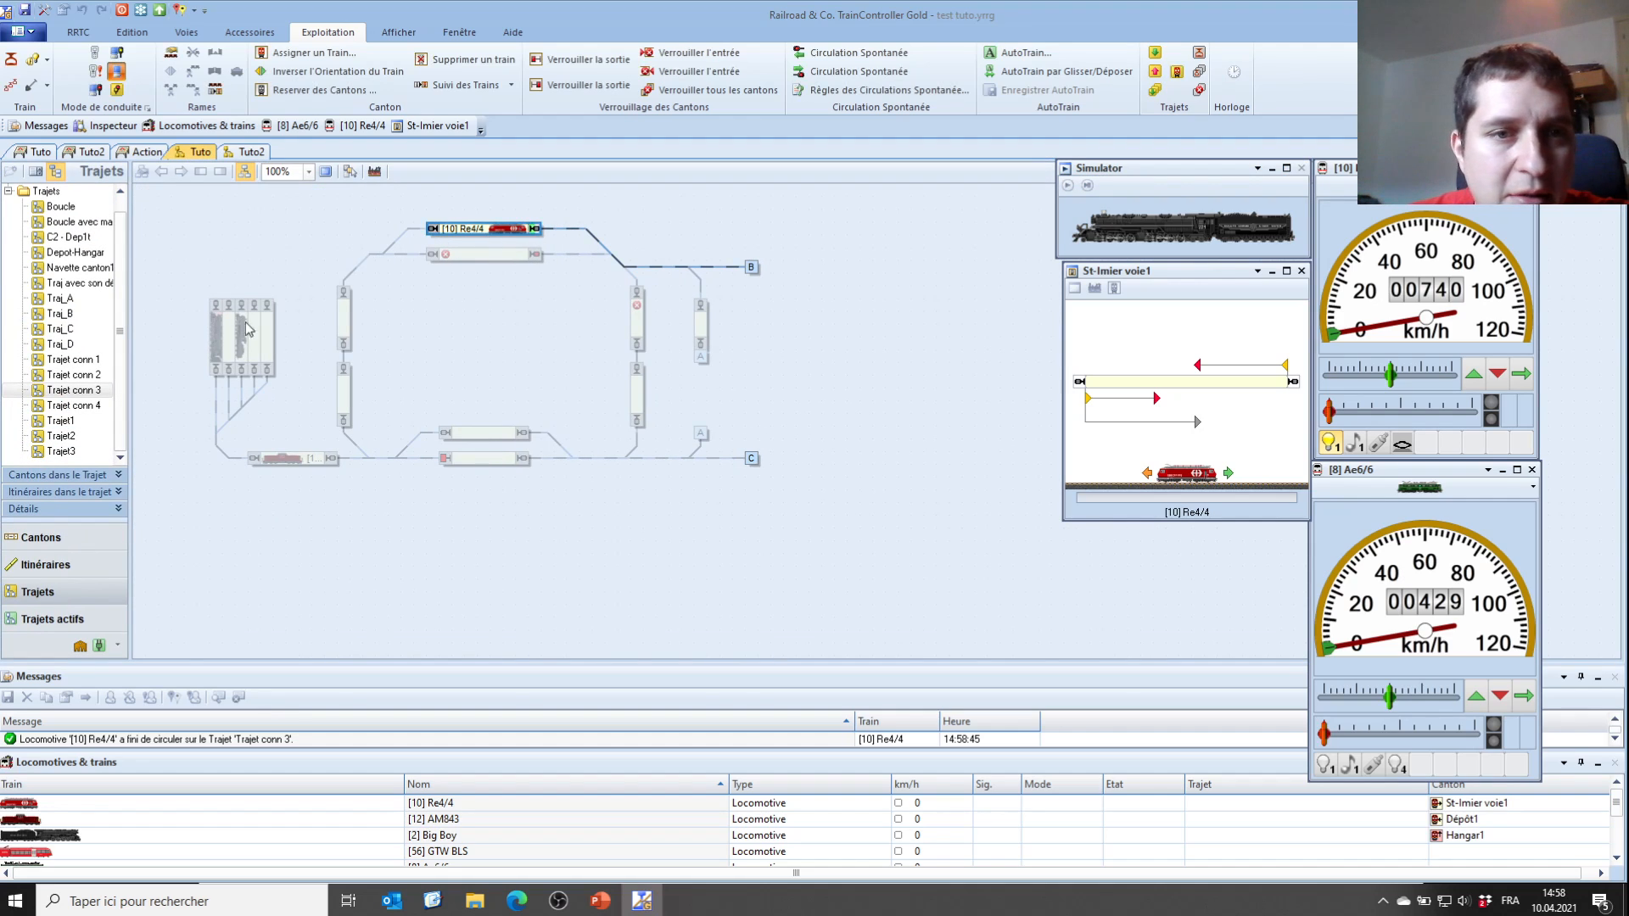
# Toggle edit mode, decline restarting the interrupted trajets, and start Trajet conn 3 again
pyautogui.click(42, 12)
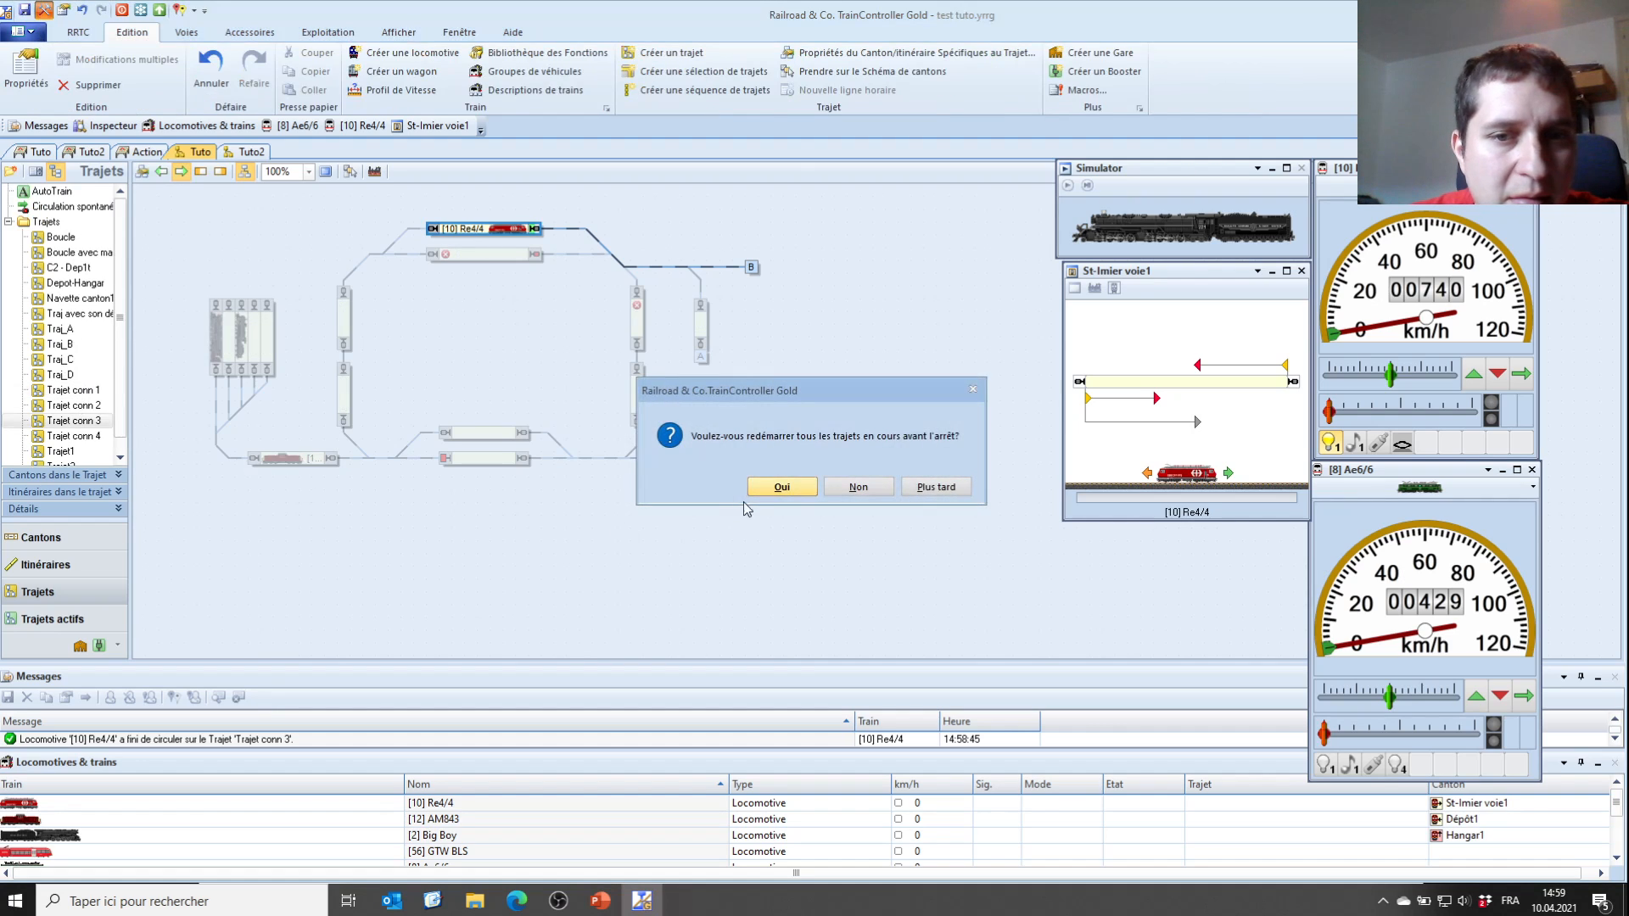
pyautogui.click(856, 487)
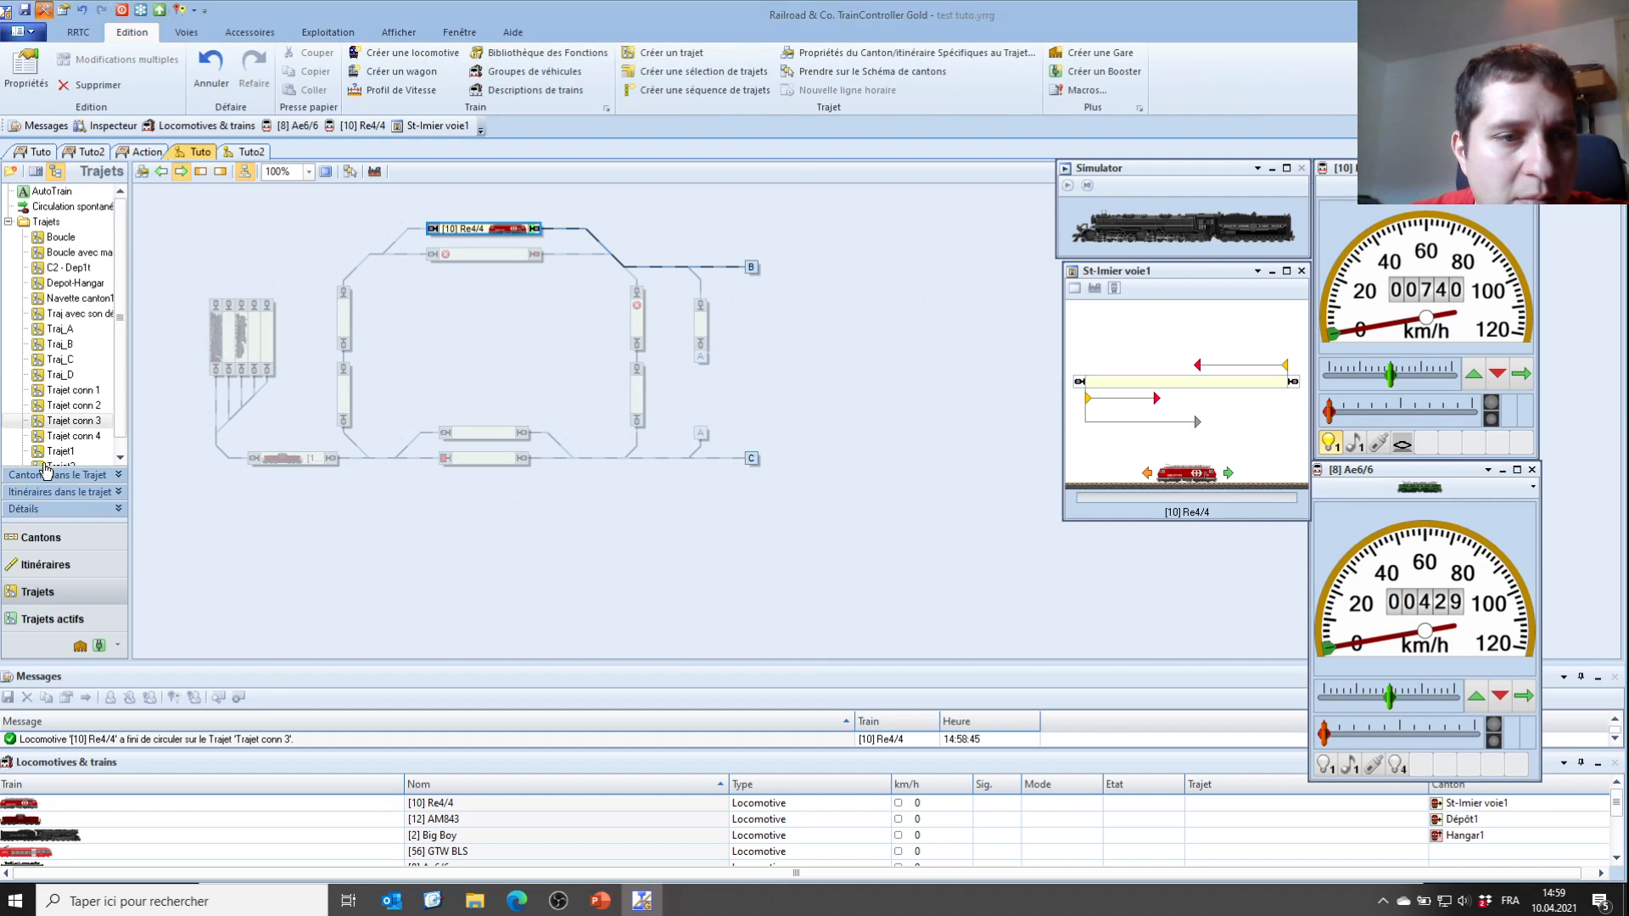
pyautogui.click(74, 426)
pyautogui.click(1155, 55)
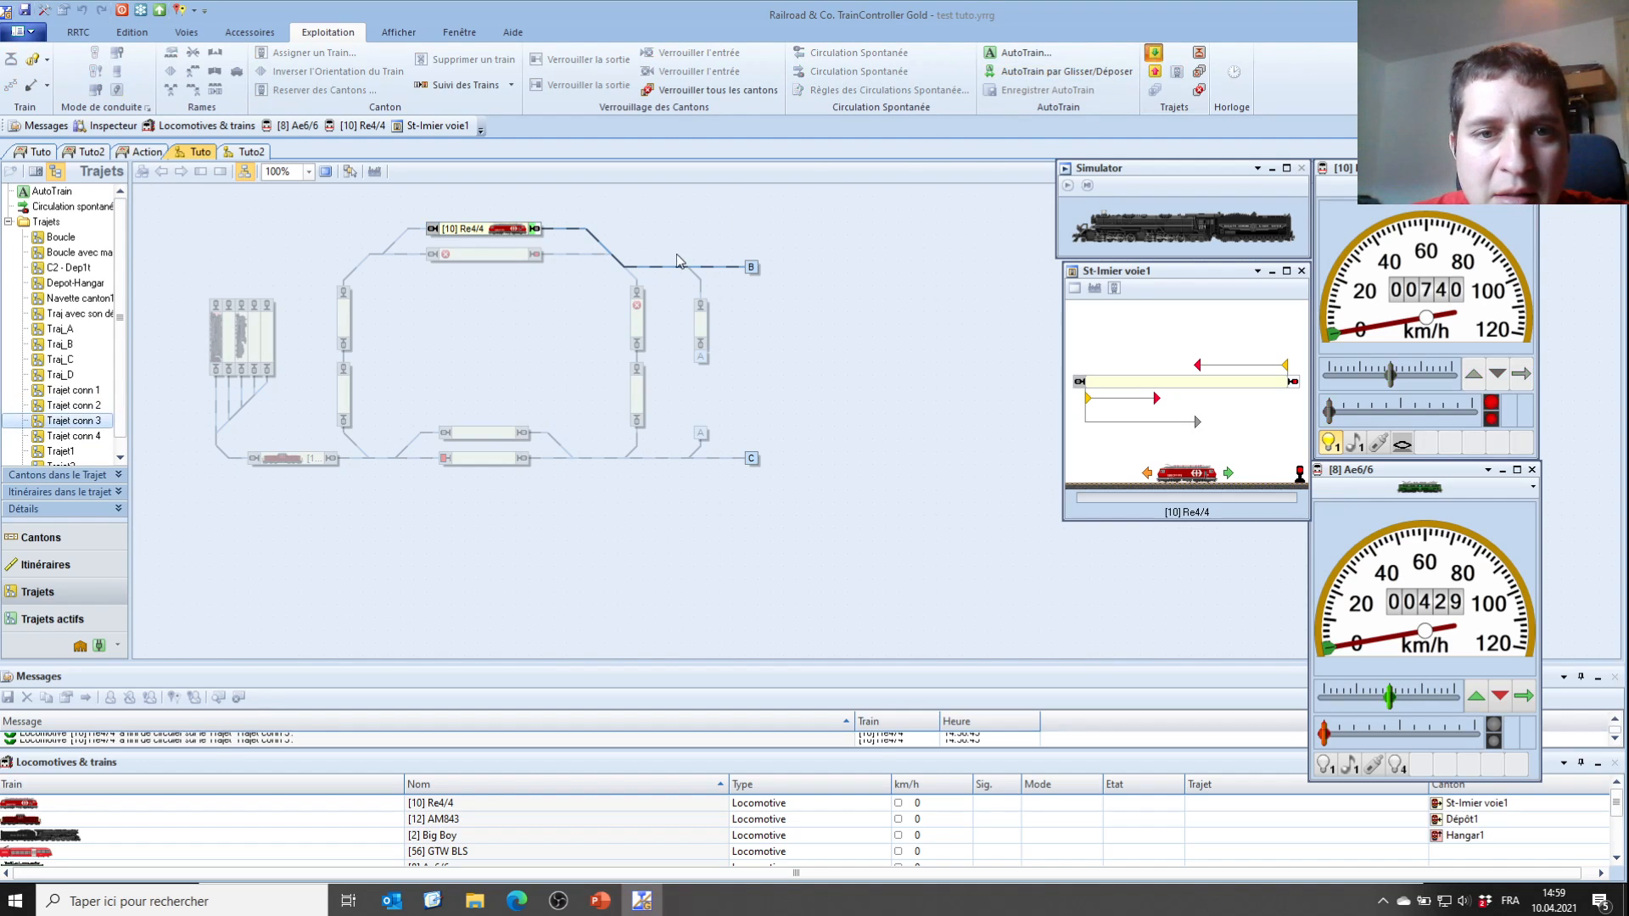
# Run the simulator while following Trajet conn 3 in the Tuto2 dispatcher, and inspect the train in Canton 18
pyautogui.click(241, 154)
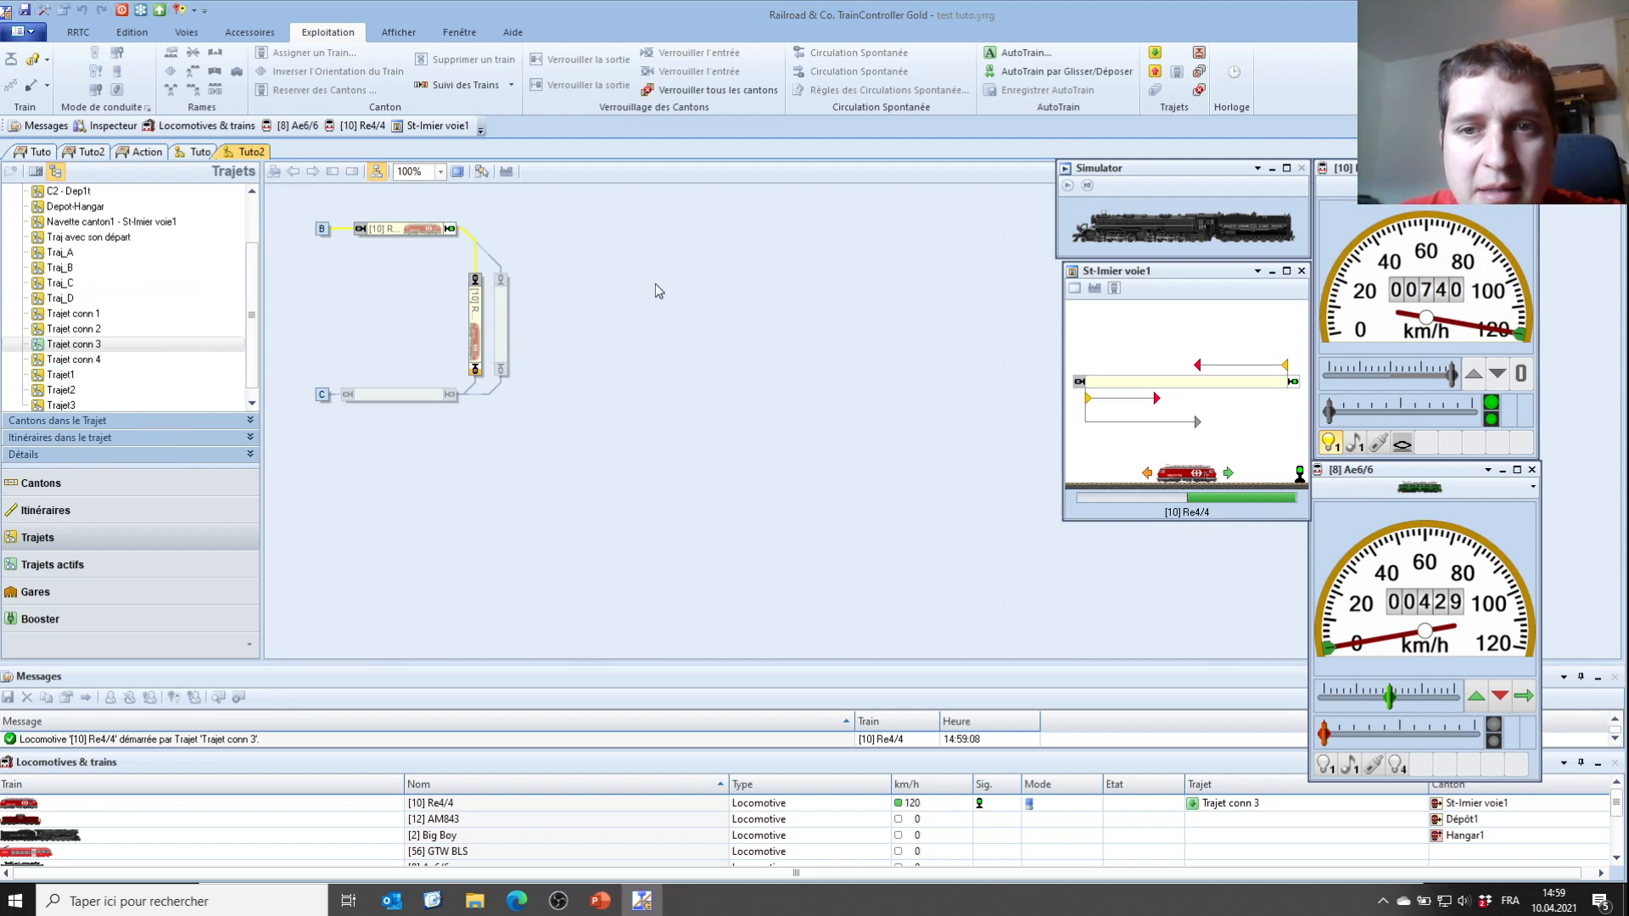
pyautogui.click(1068, 185)
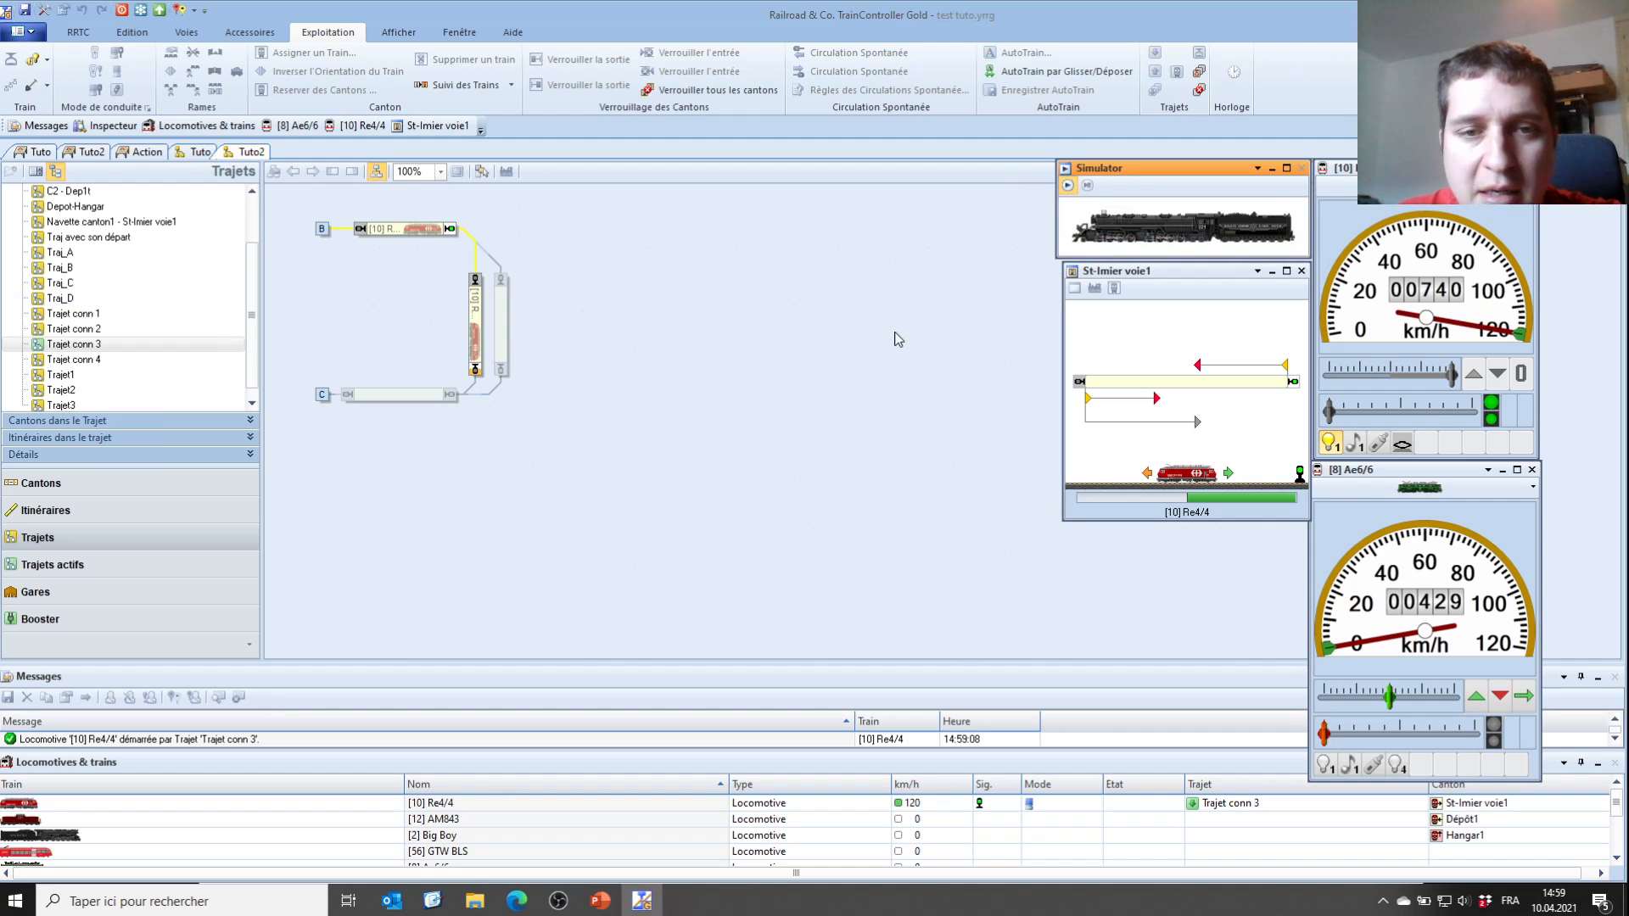
pyautogui.click(479, 325)
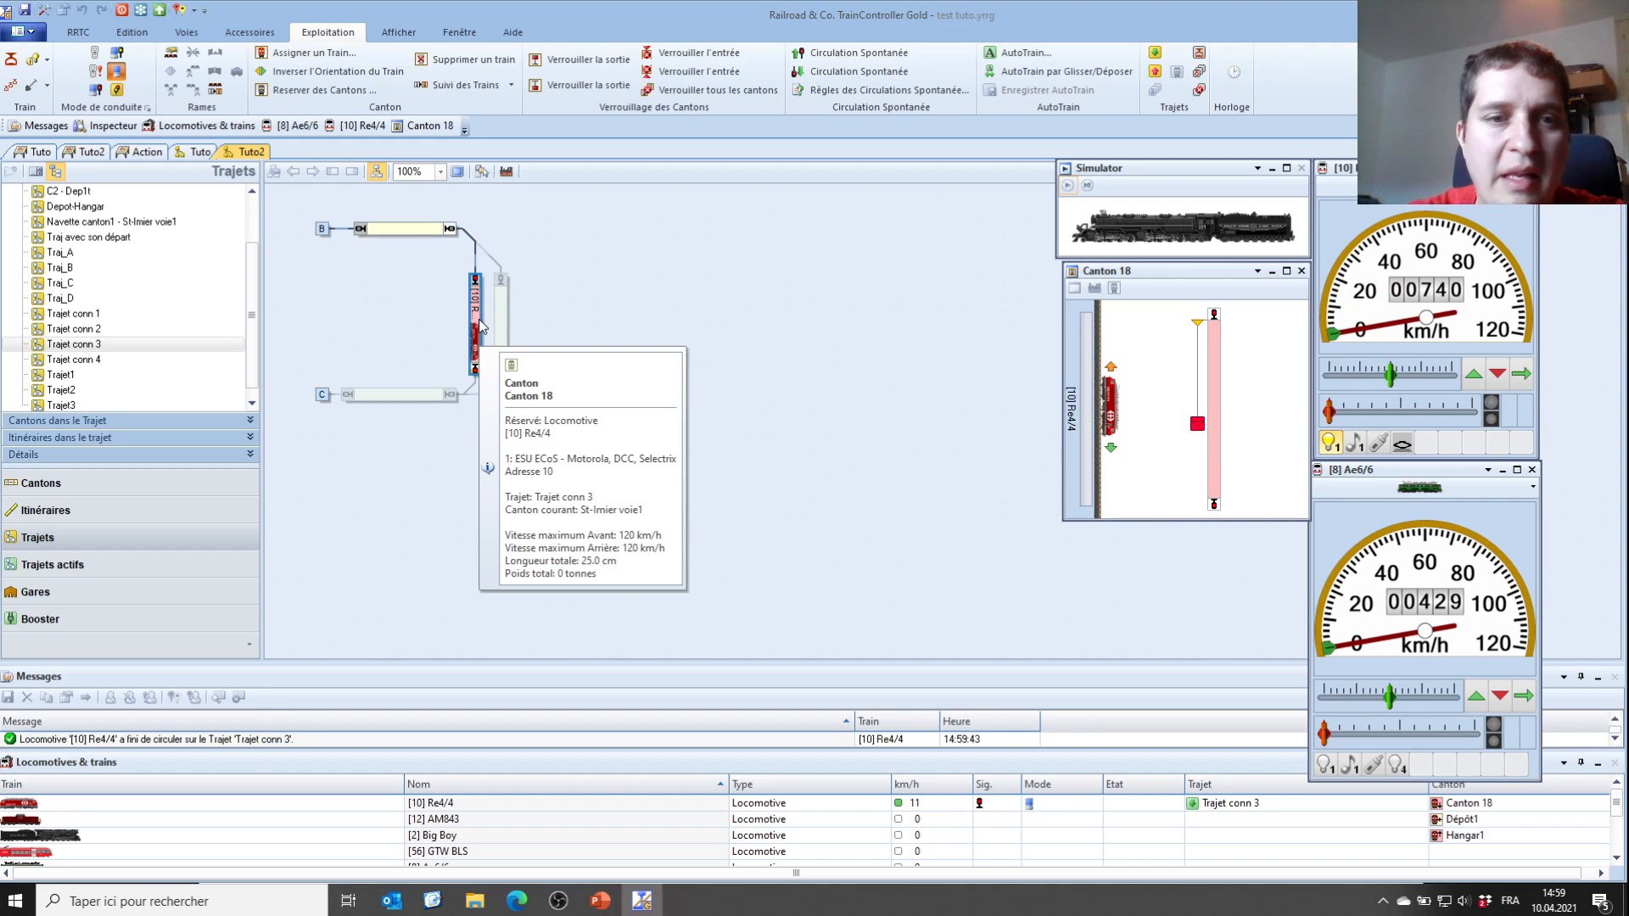
# Start Trajet conn 4 from Canton 18 and follow it in the Tuto dispatcher and on the Tuto TCO
pyautogui.click(81, 361)
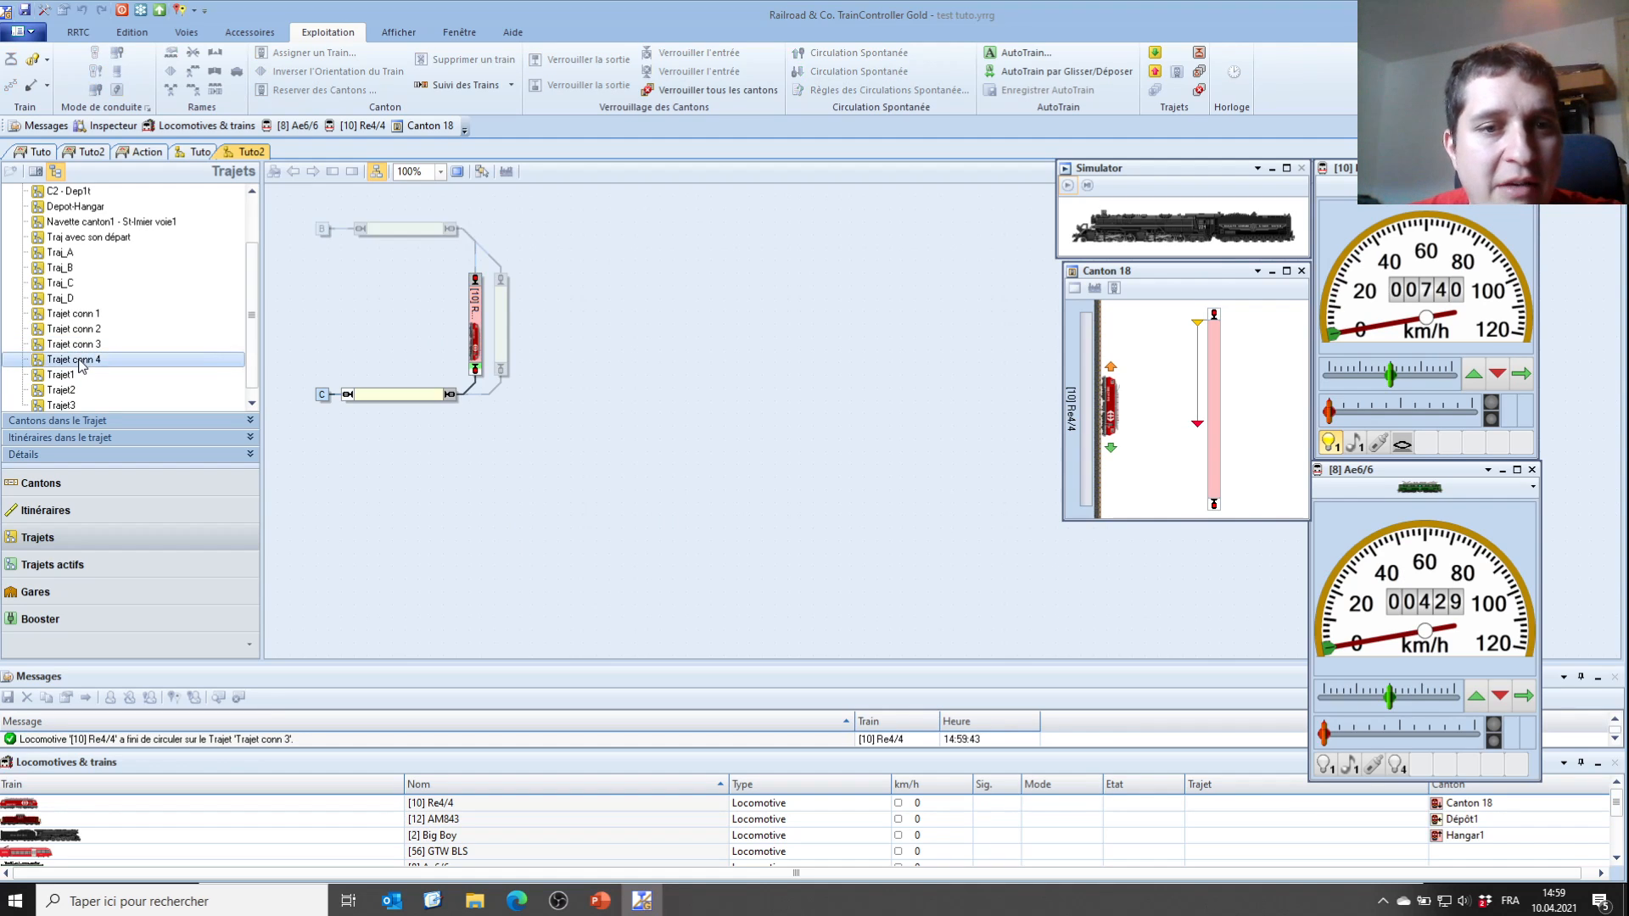
pyautogui.click(1154, 52)
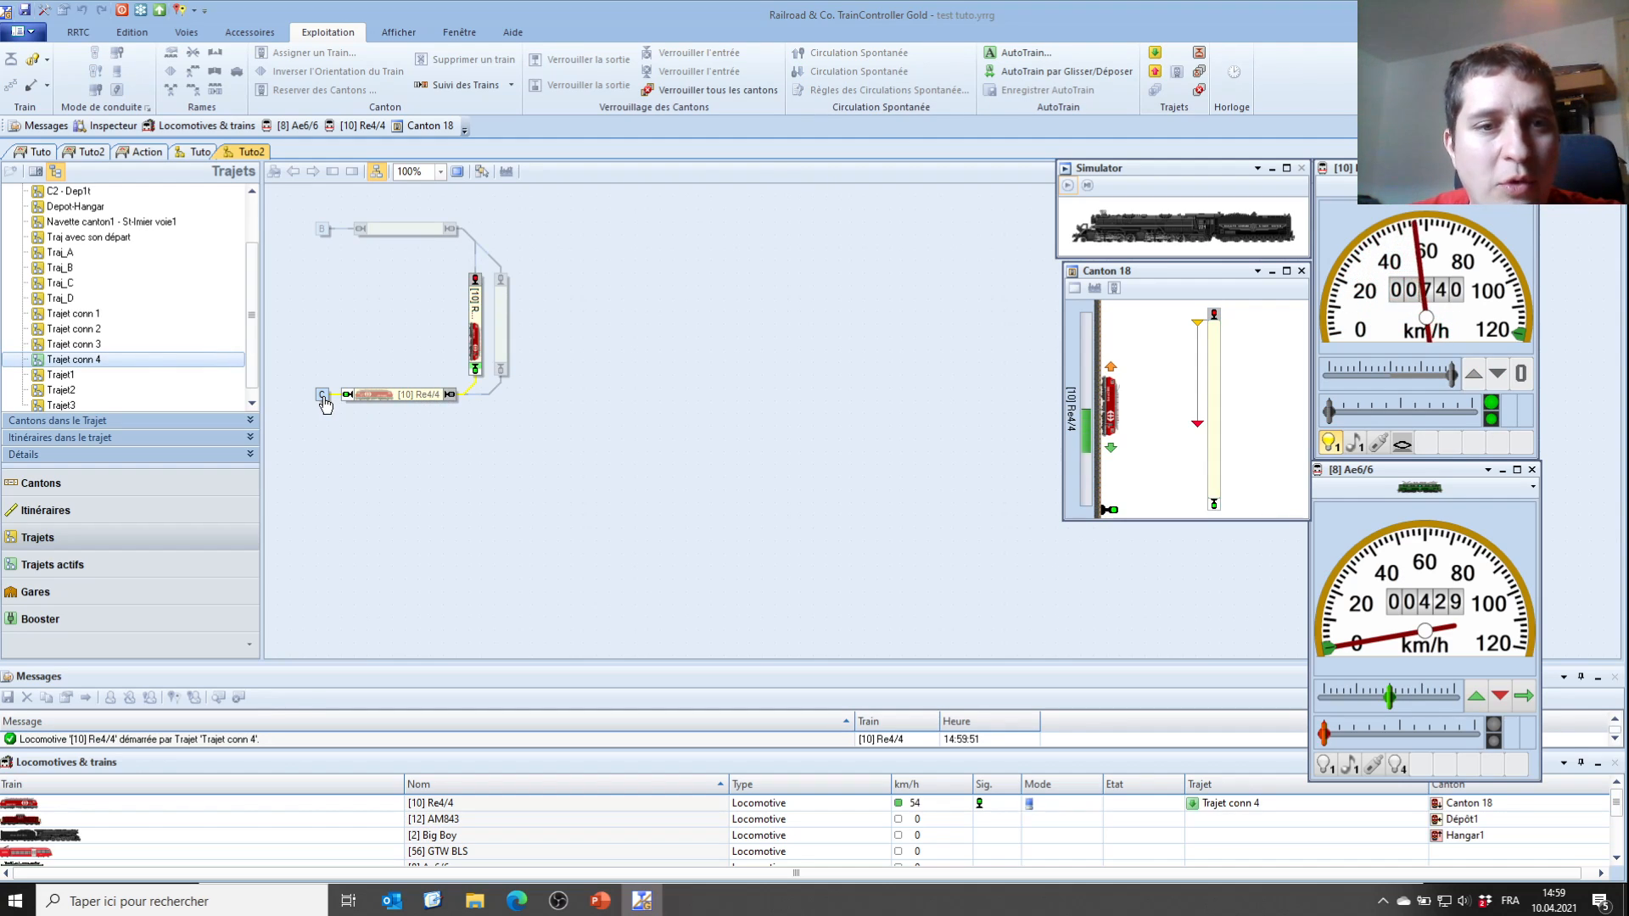
pyautogui.click(198, 154)
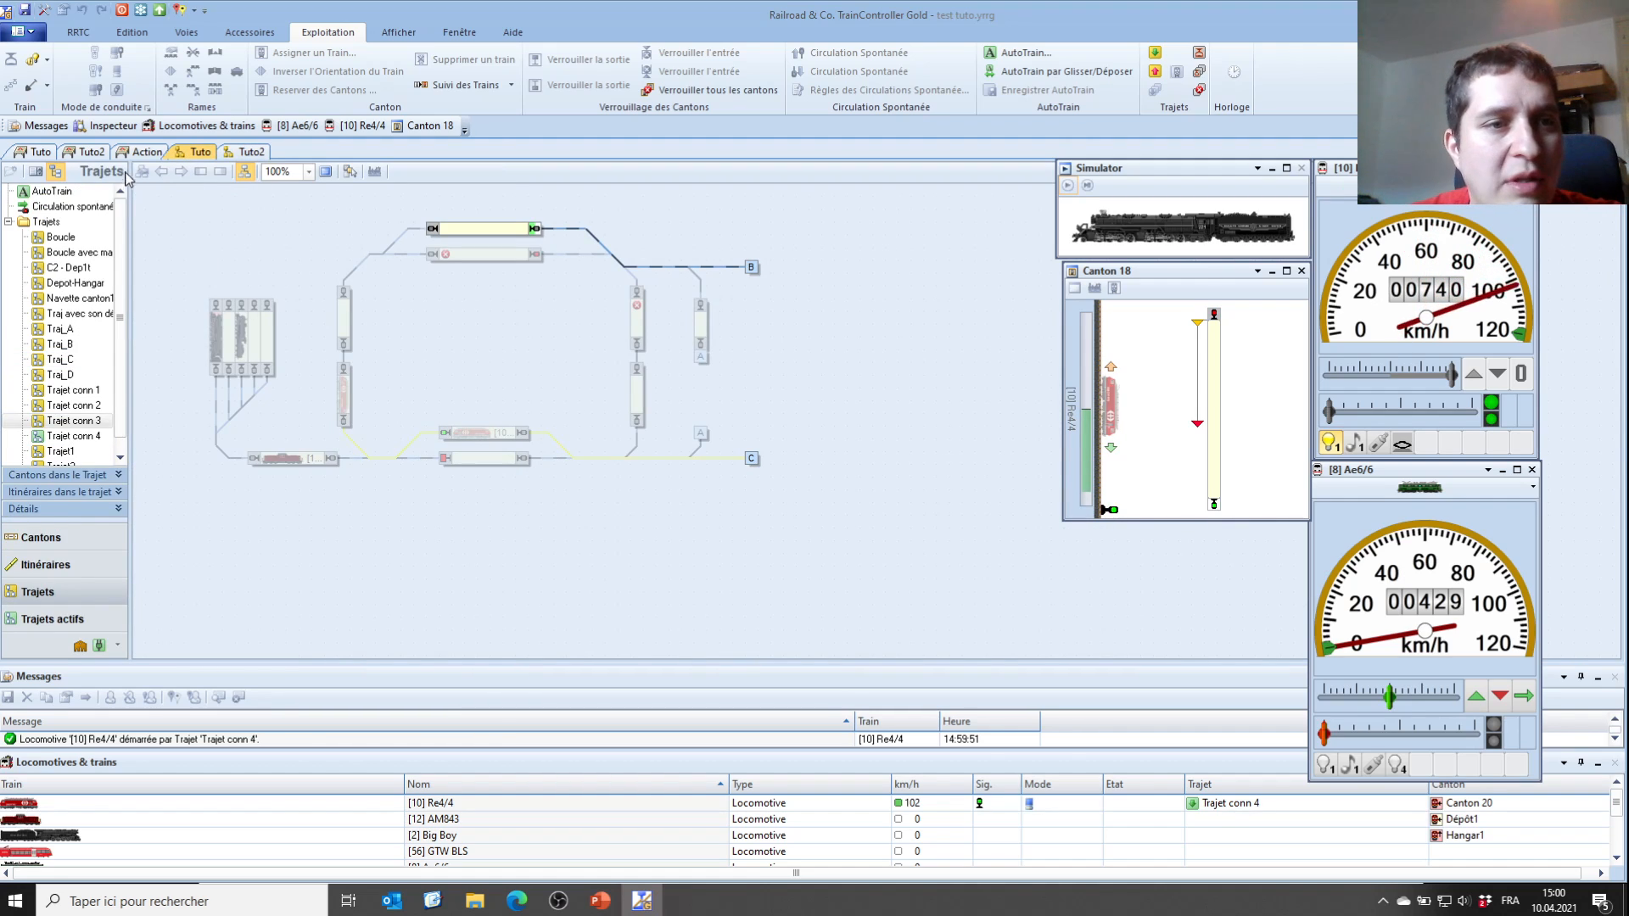
pyautogui.click(40, 153)
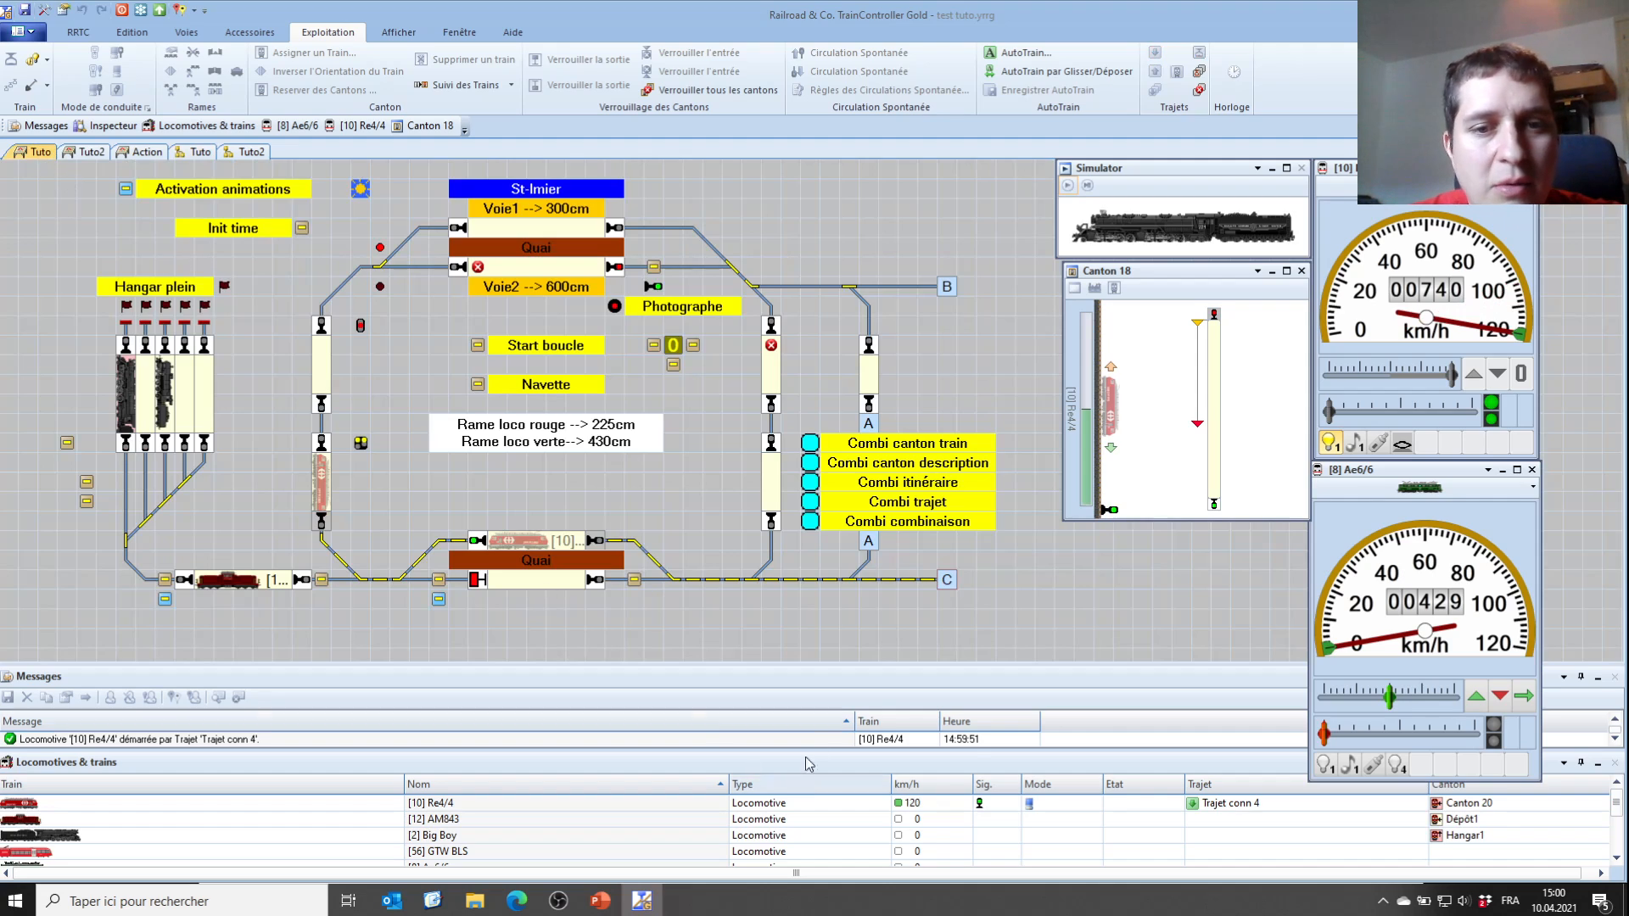